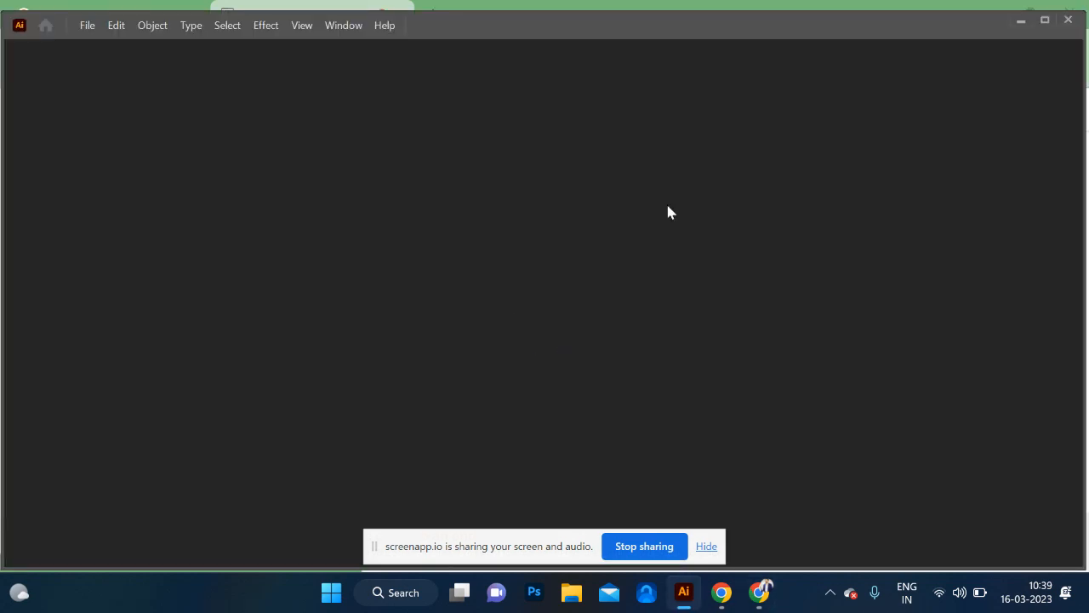
- Switch to Chrome and search Google Images for "vector vs raster" in a new tab
key(alt+Tab)
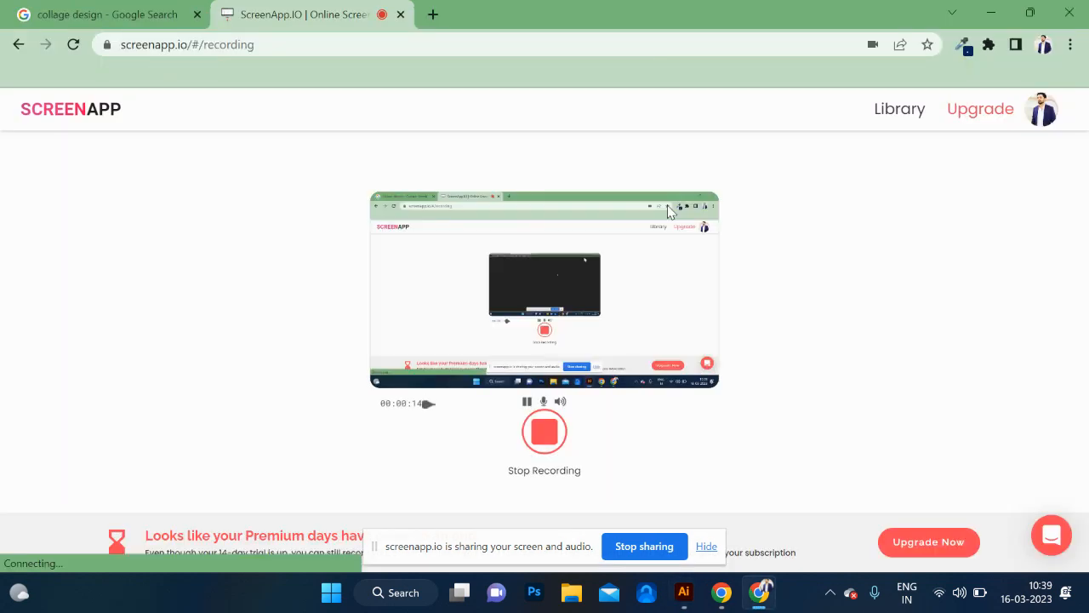
click(432, 17)
text(vec)
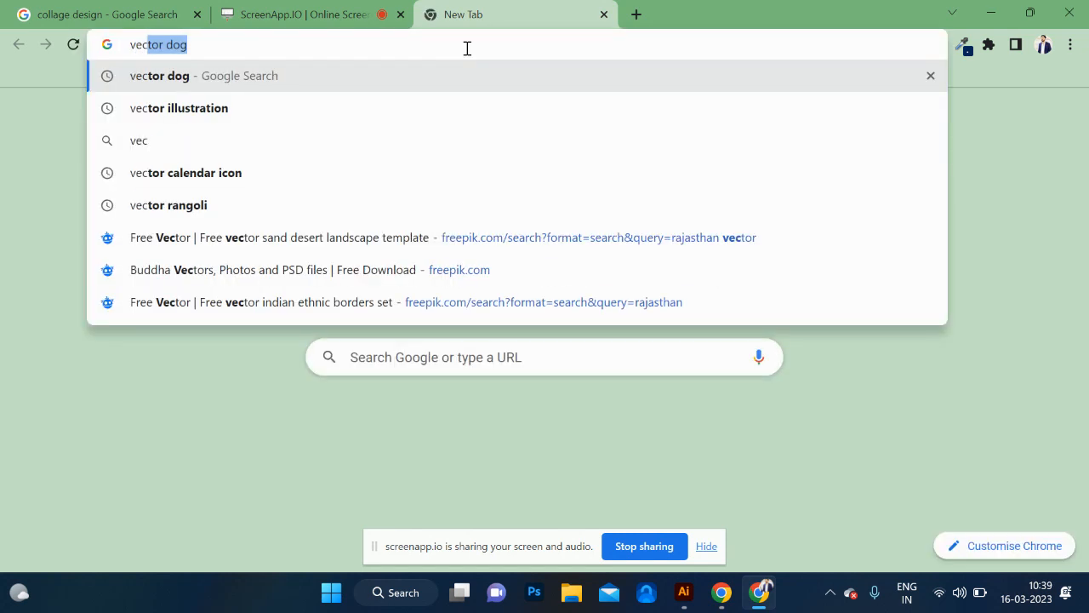
text(tor vs ra)
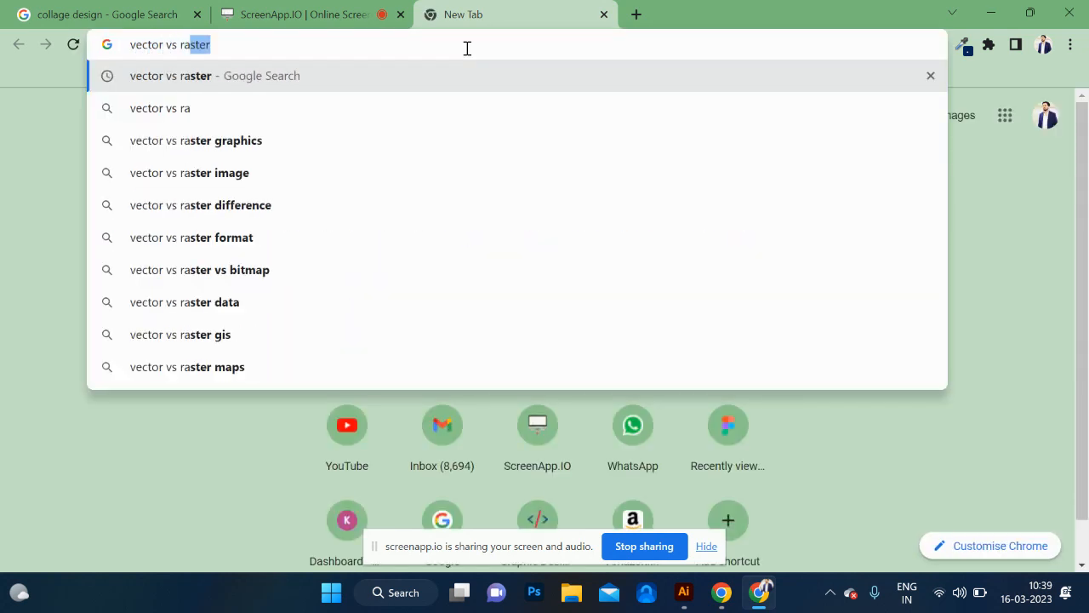
key(Return)
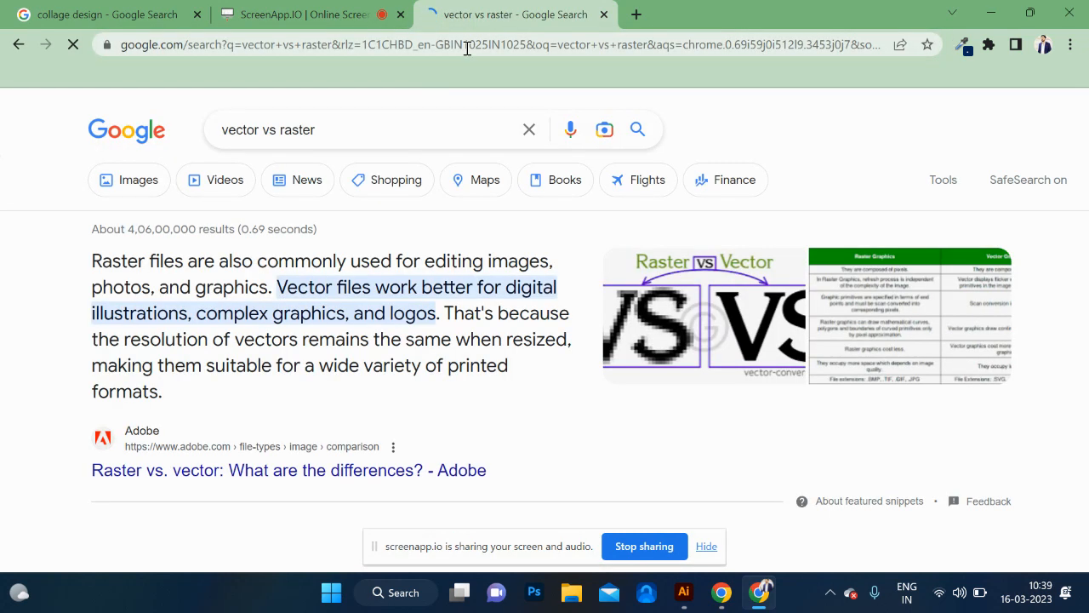
click(145, 184)
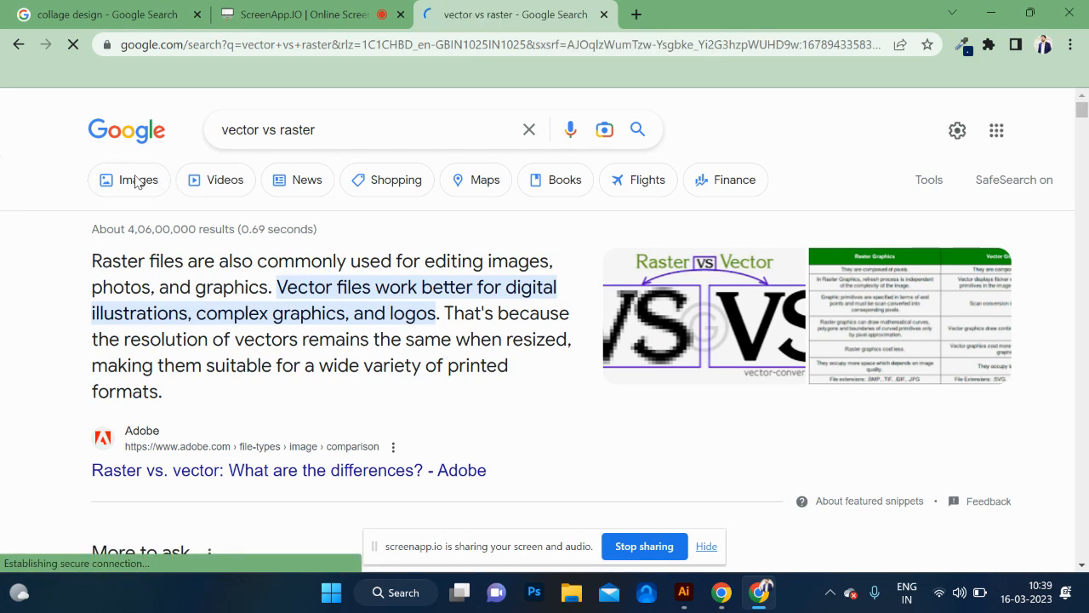
- Browse the image results and open the Tell Your Tale Marketing & Design comparison of vector and raster file formats
scroll(516, 355, down, 2)
scroll(513, 355, down, 1)
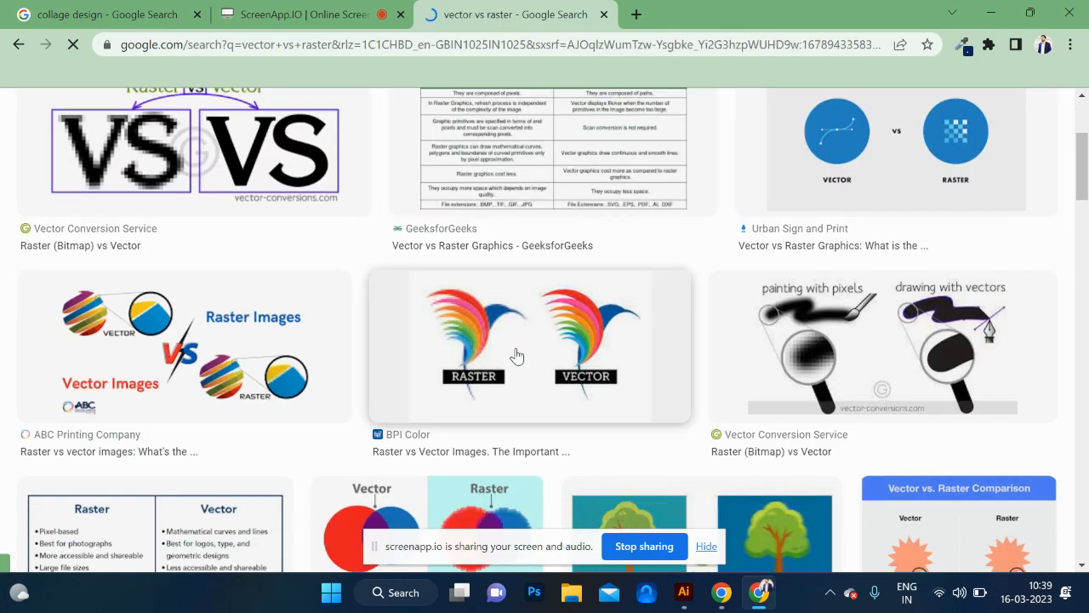
scroll(514, 355, up, 1)
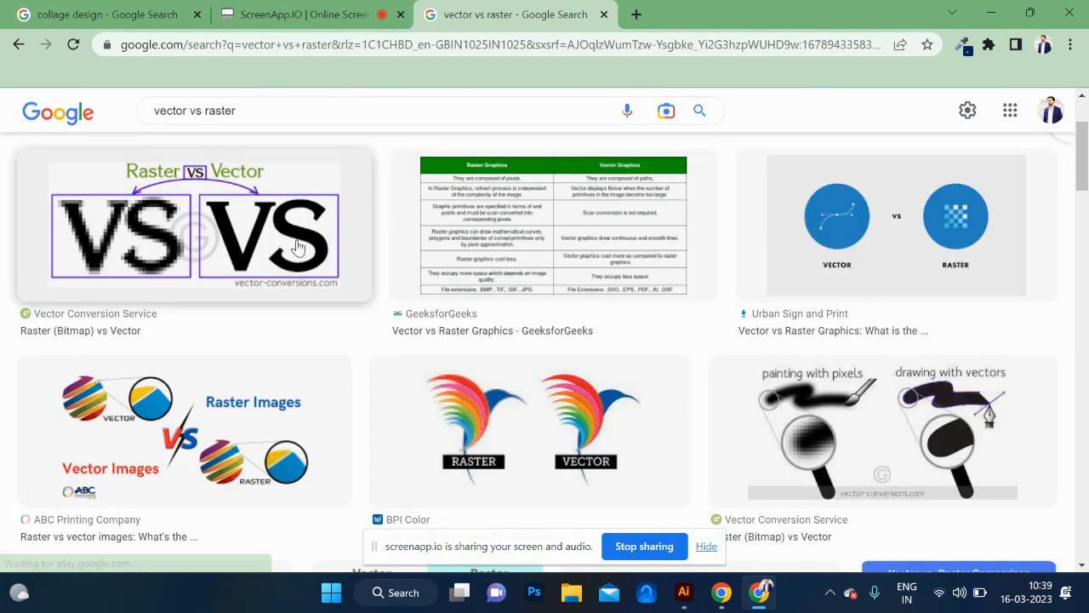
scroll(506, 394, down, 5)
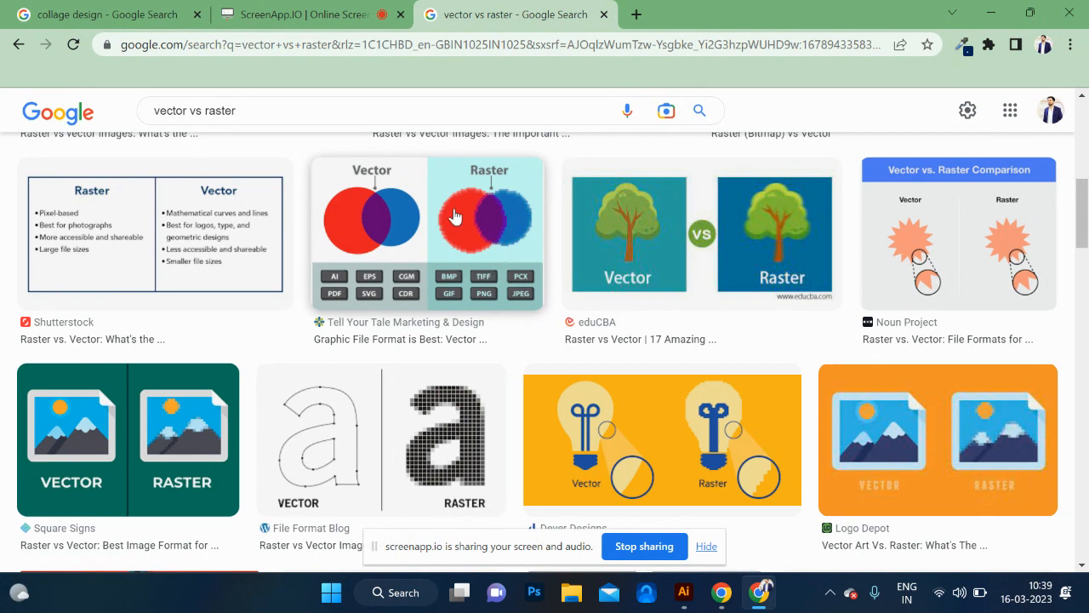
click(468, 219)
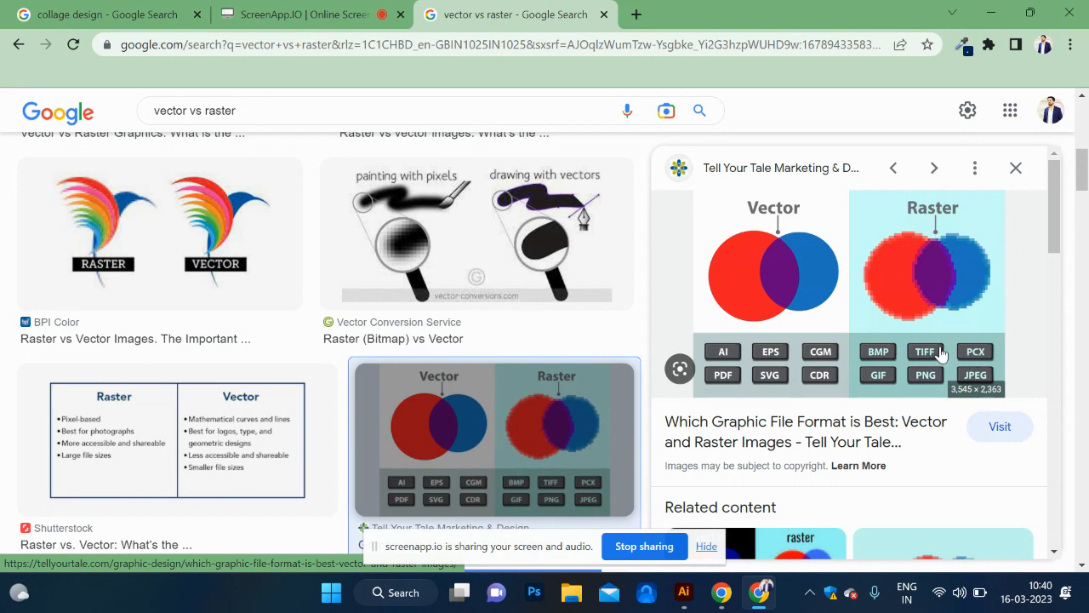
- Look further through the image results and open Wikipedia's raster versus vector letter S comparison
scroll(800, 332, down, 2)
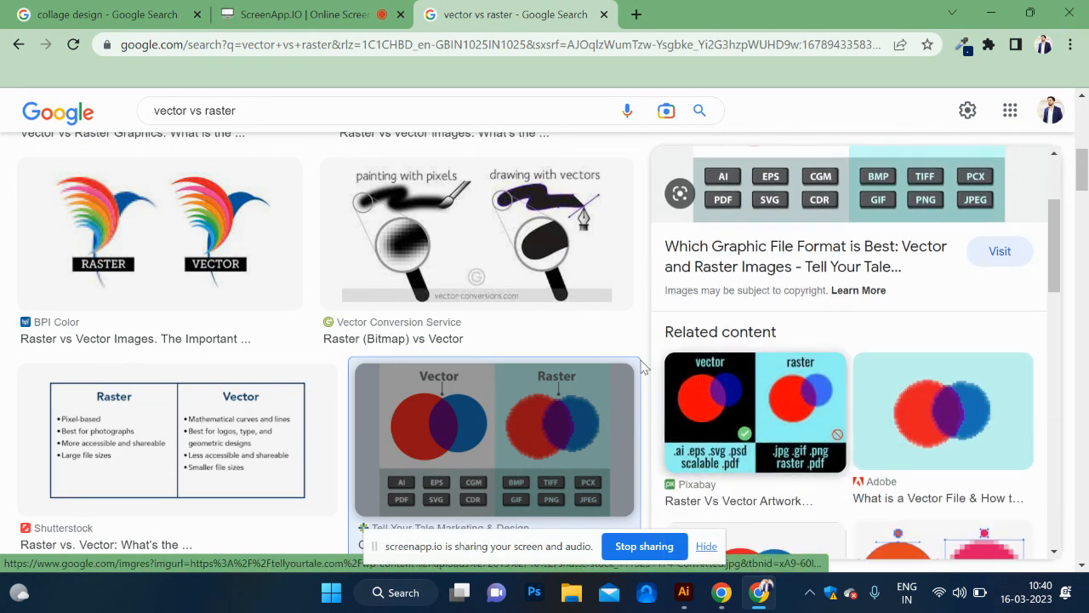
scroll(477, 298, down, 1)
scroll(454, 344, down, 9)
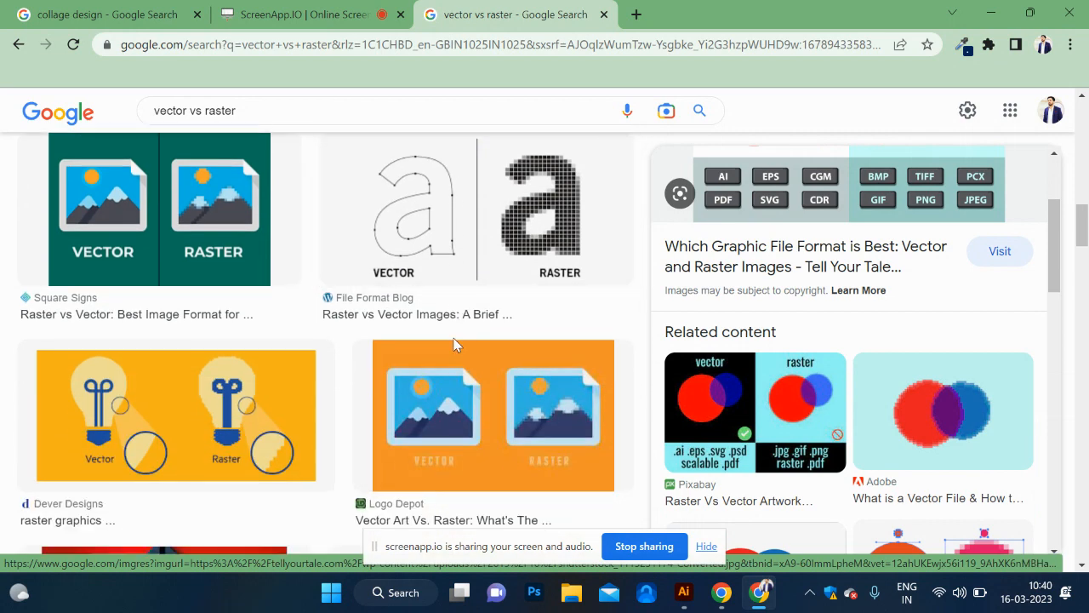
scroll(454, 344, down, 5)
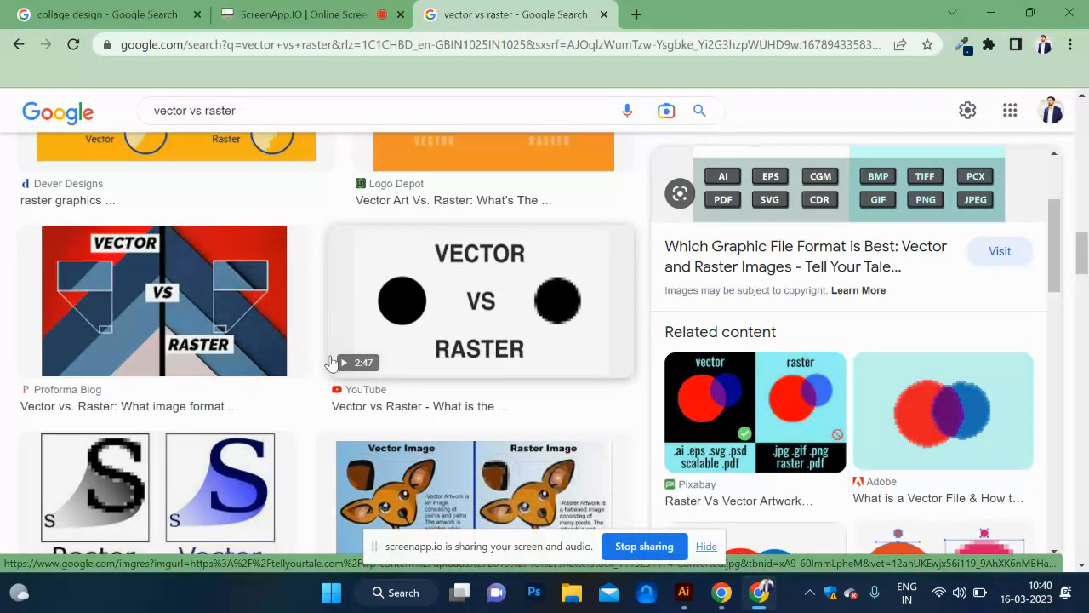
click(238, 349)
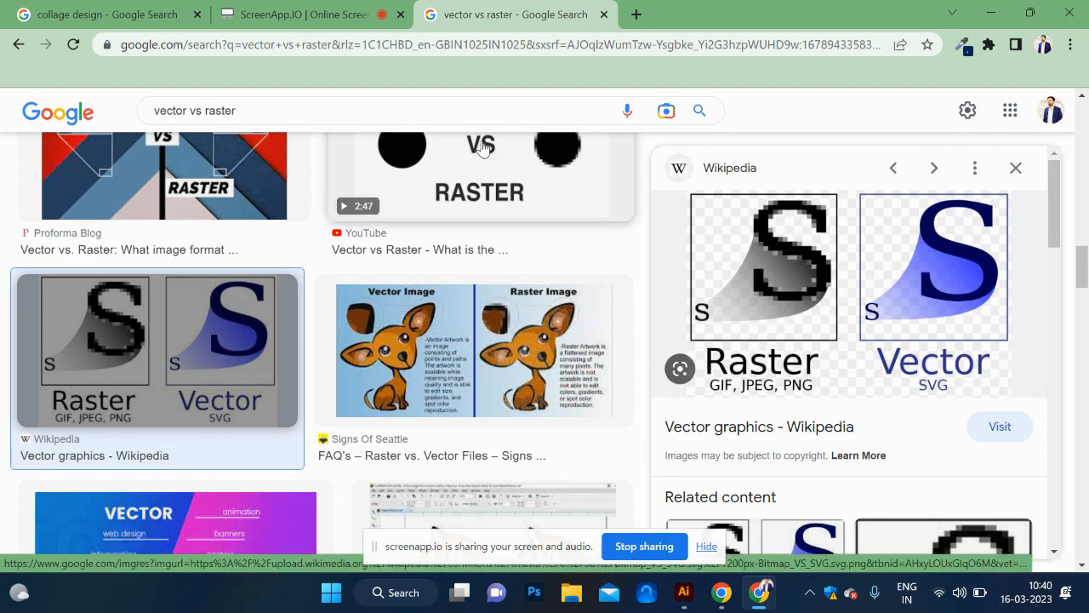
- Switch to Illustrator, create a new document from the Letter 8.5 x 11 in preset, and maximize the window
key(alt+Tab)
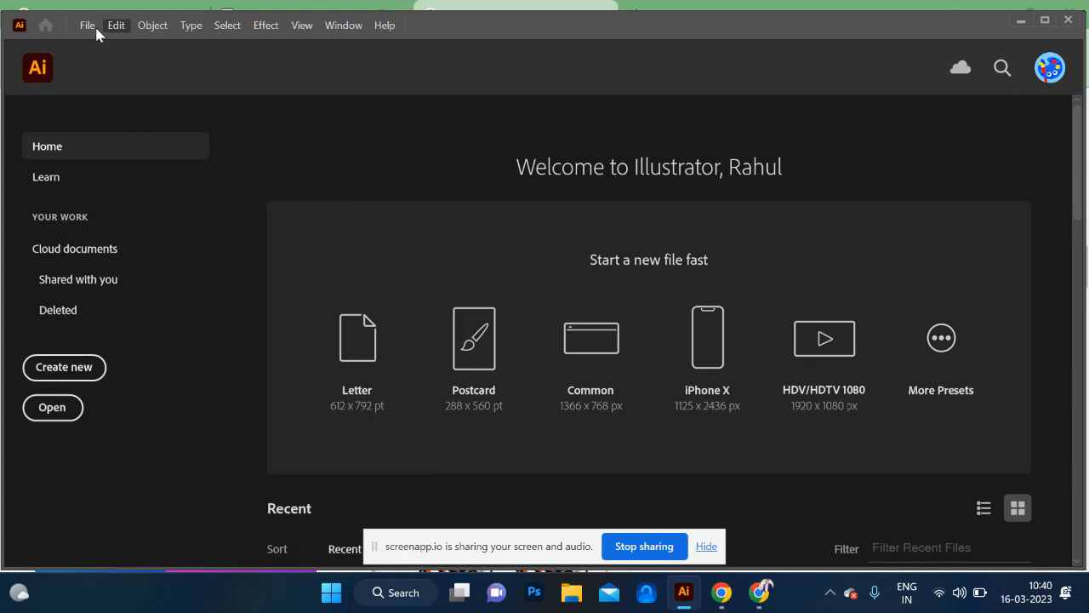
click(90, 26)
click(119, 49)
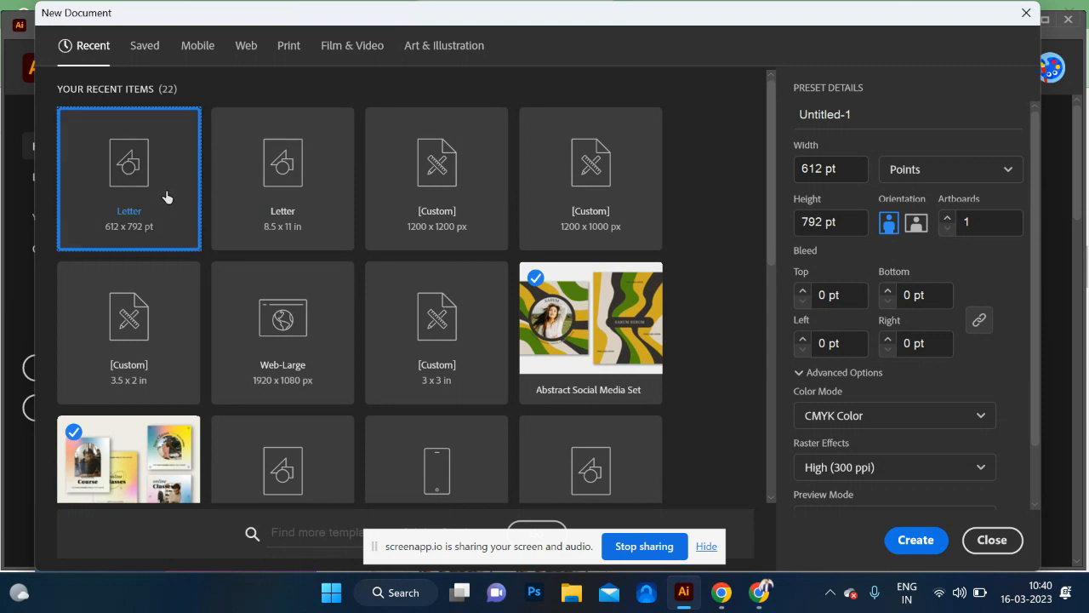
click(281, 205)
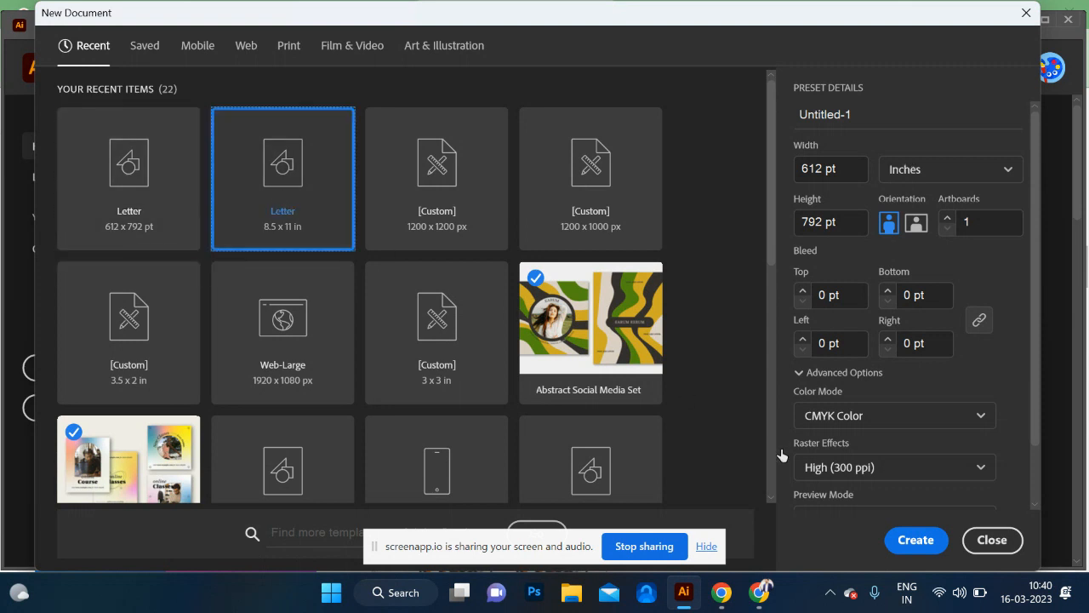
click(926, 538)
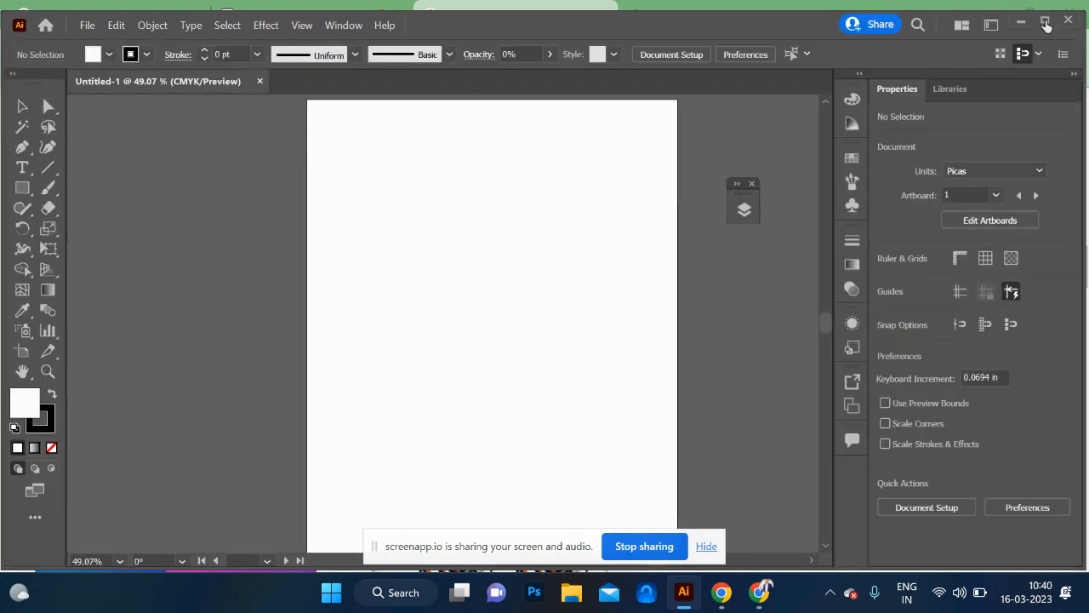
click(1046, 25)
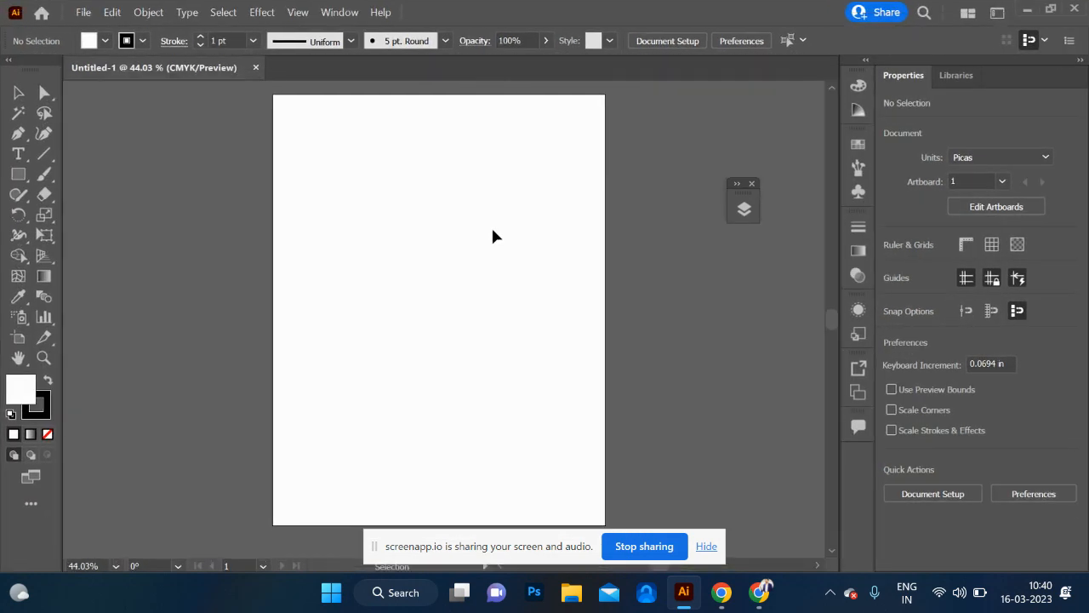
- Switch to Chrome's collage design results and view the Housing photo-frame collage image full size in its own tab
key(alt+Tab)
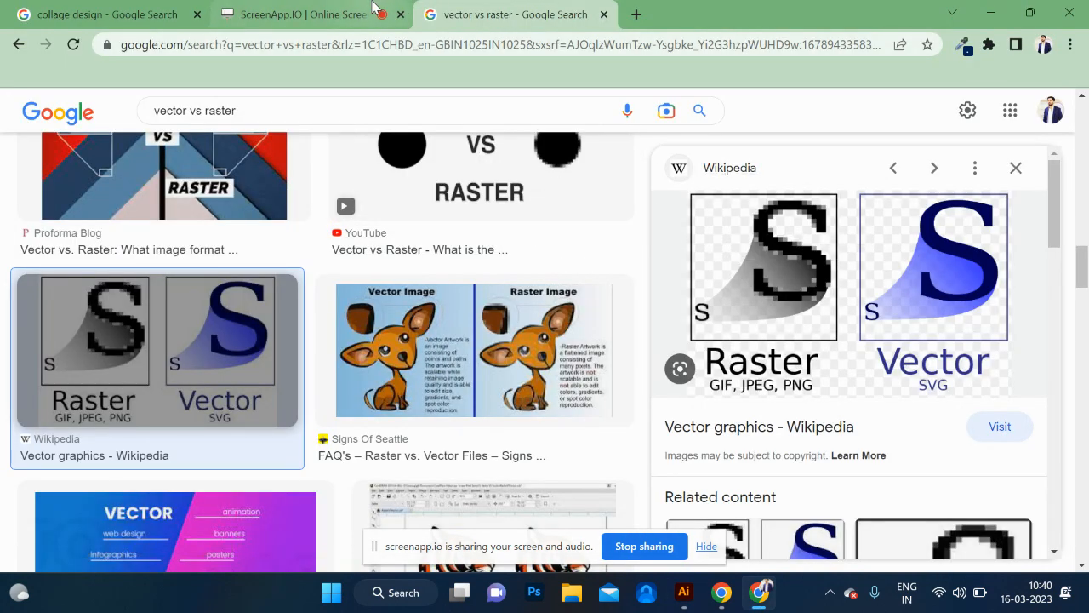
click(74, 12)
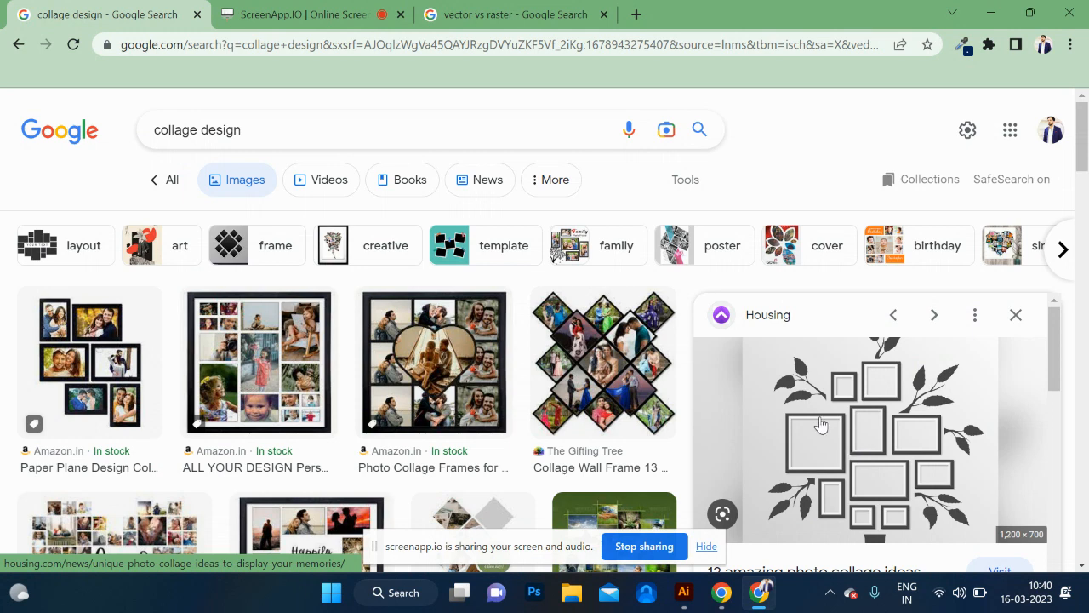
scroll(890, 423, down, 1)
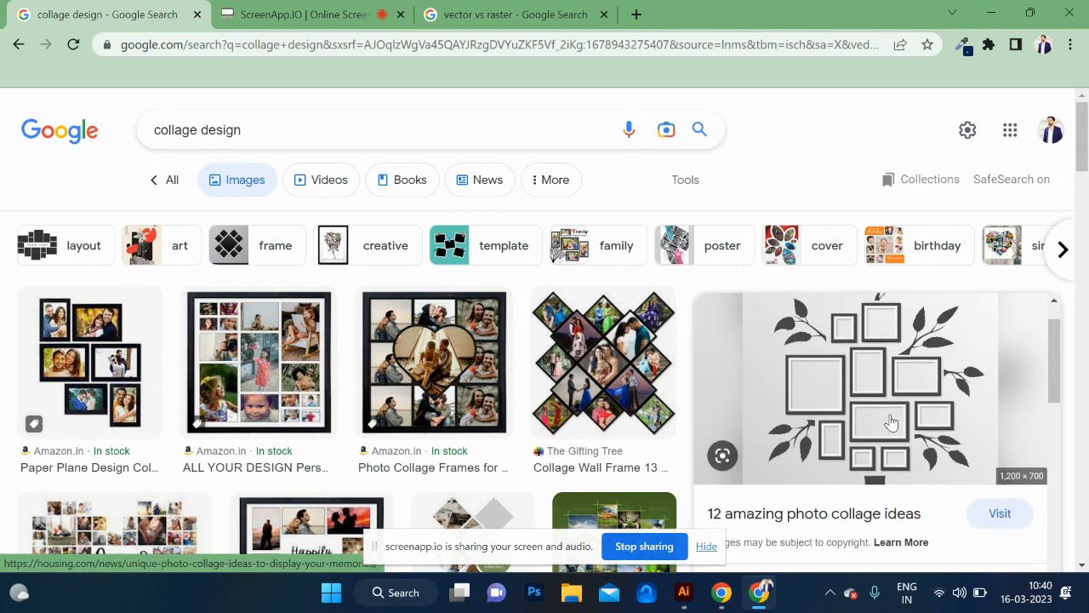
right_click(868, 376)
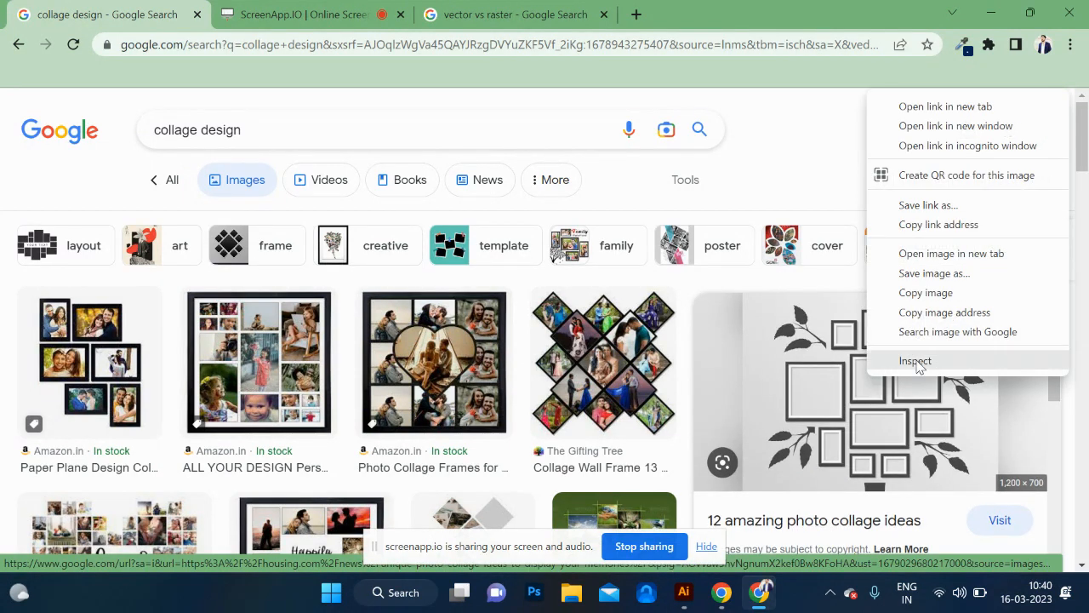
click(919, 254)
click(324, 11)
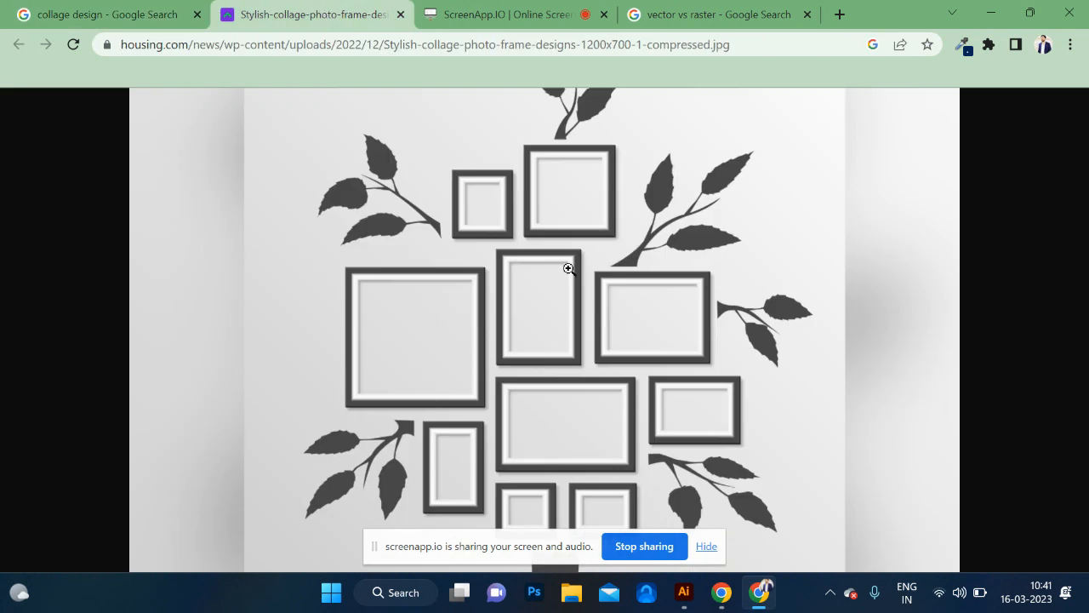
- Back in Illustrator, draw a rectangle about 2.64 x 2.89 in for the reference collage's large left frame
key(alt+Tab)
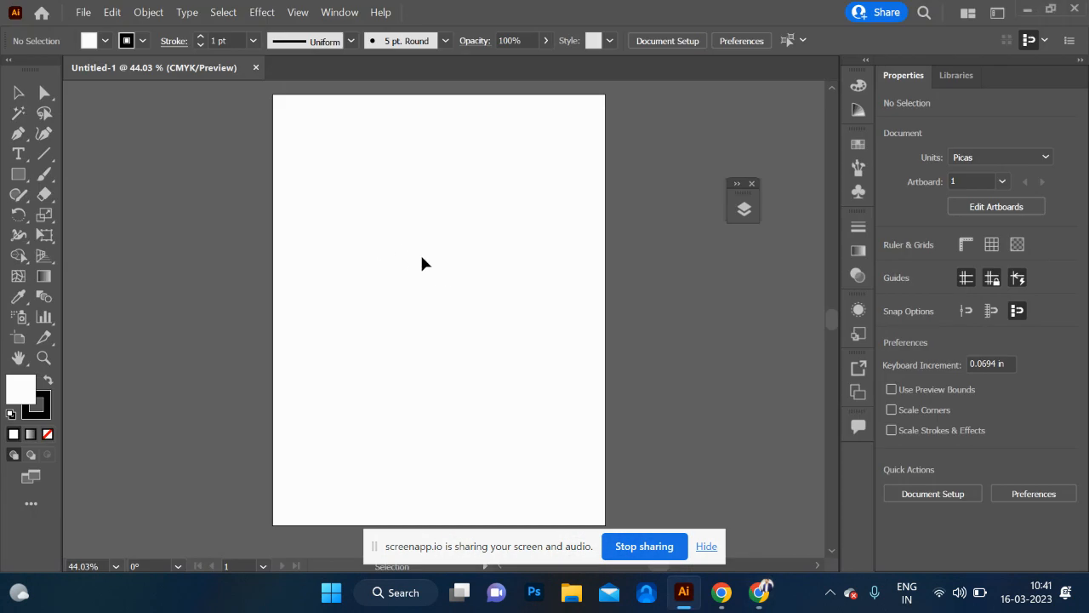
key(alt+Tab)
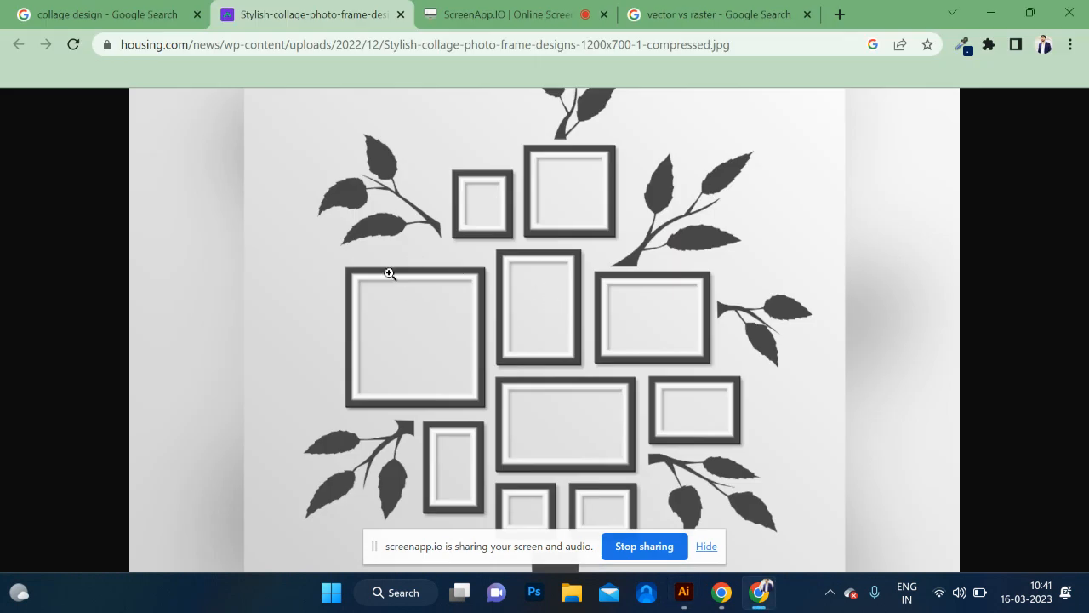
key(alt+Tab)
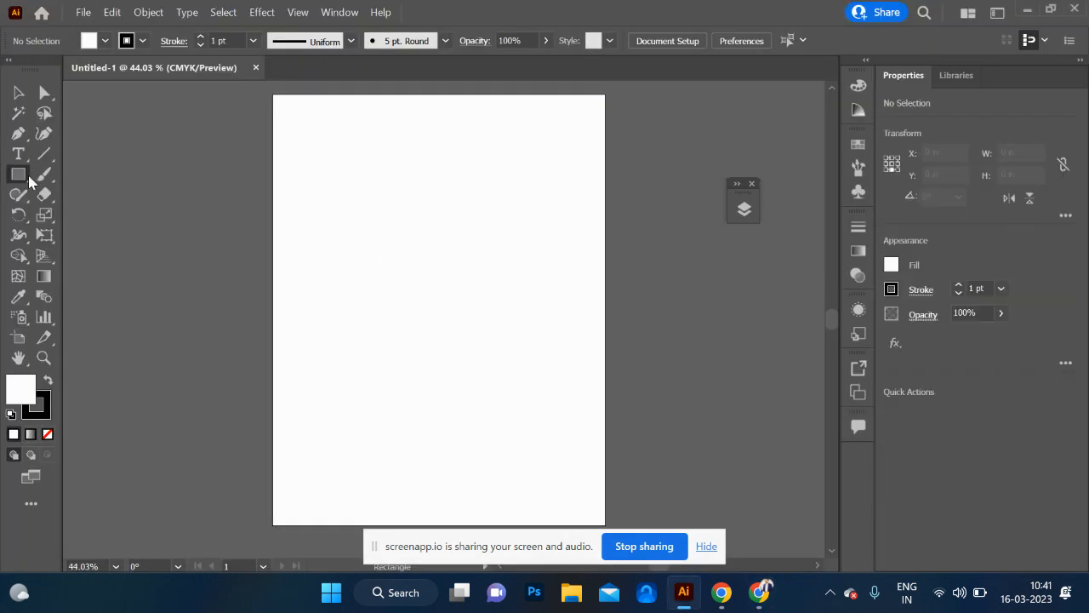
mouse_move(316, 228)
mouse_down()
mouse_move(423, 326)
mouse_move(432, 349)
mouse_move(420, 343)
mouse_up()
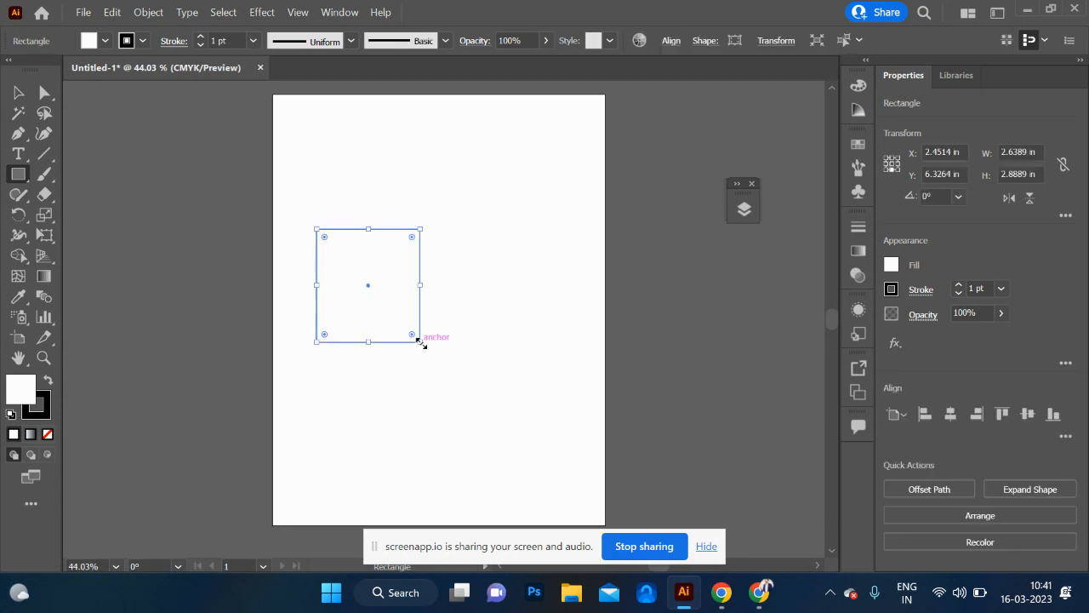
- Move the rectangle horizontally to near the artboard's left edge, at about X 1.53 in, and deselect it
click(20, 95)
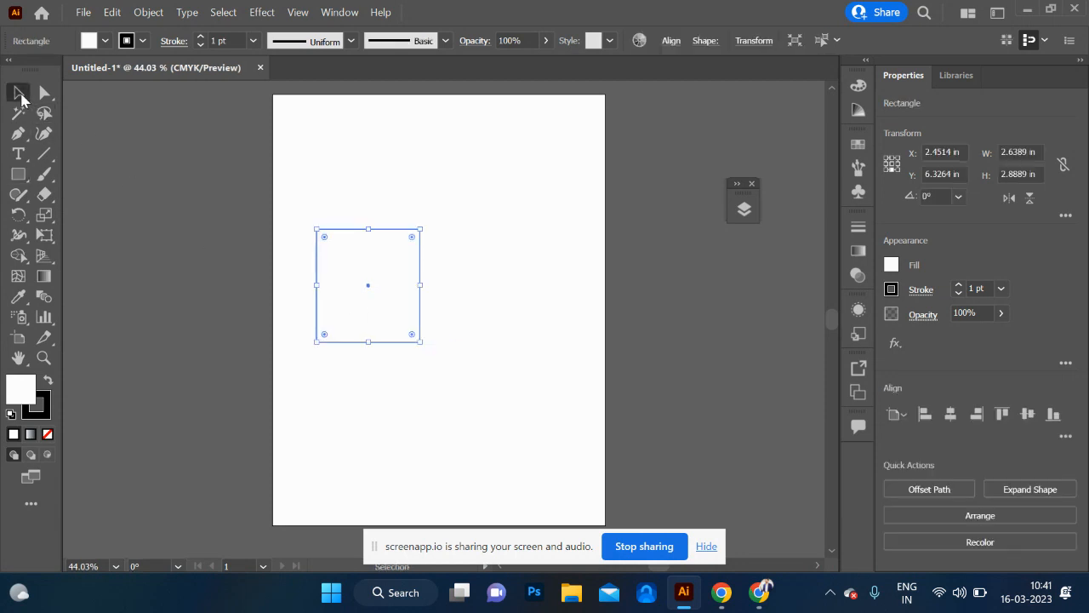
drag(367, 292, 330, 286)
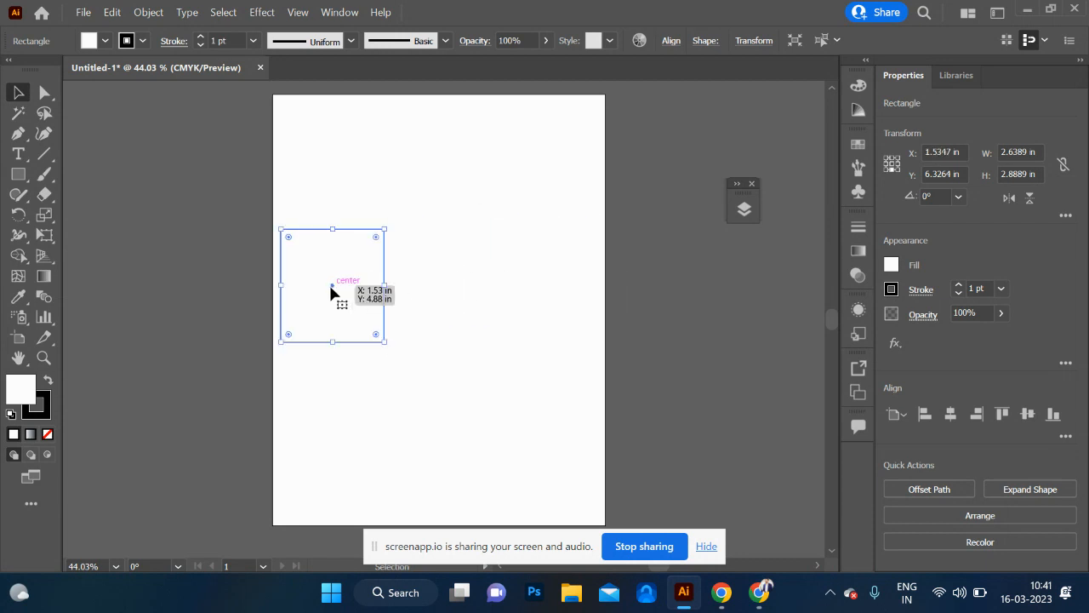
click(441, 347)
- Following the reference collage, duplicate the rectangle above the original and scale the copy down to a smaller frame
key(alt+Tab)
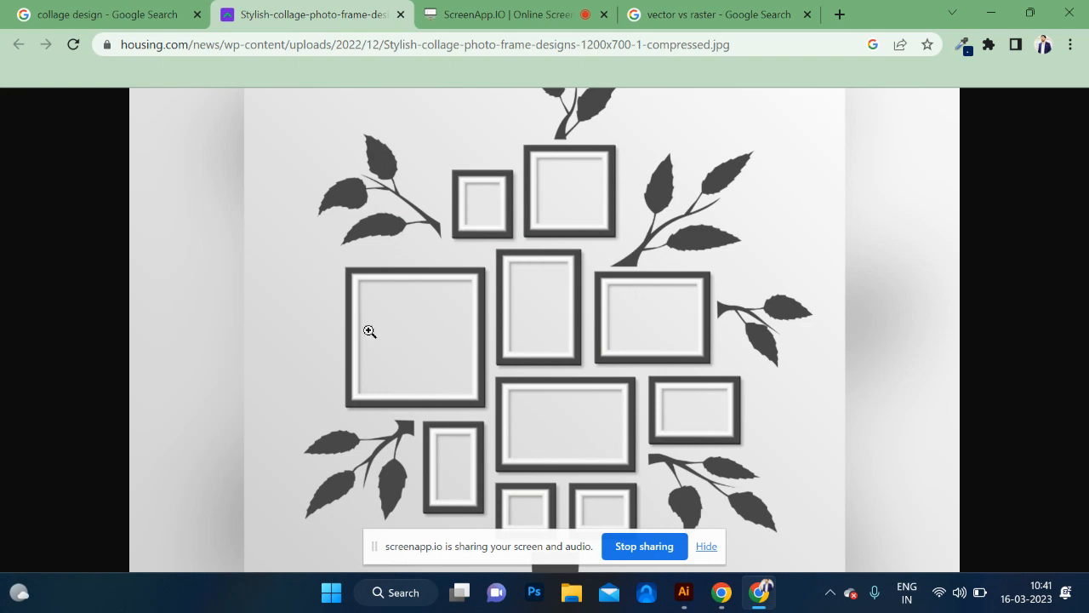
key(alt+Tab)
click(382, 308)
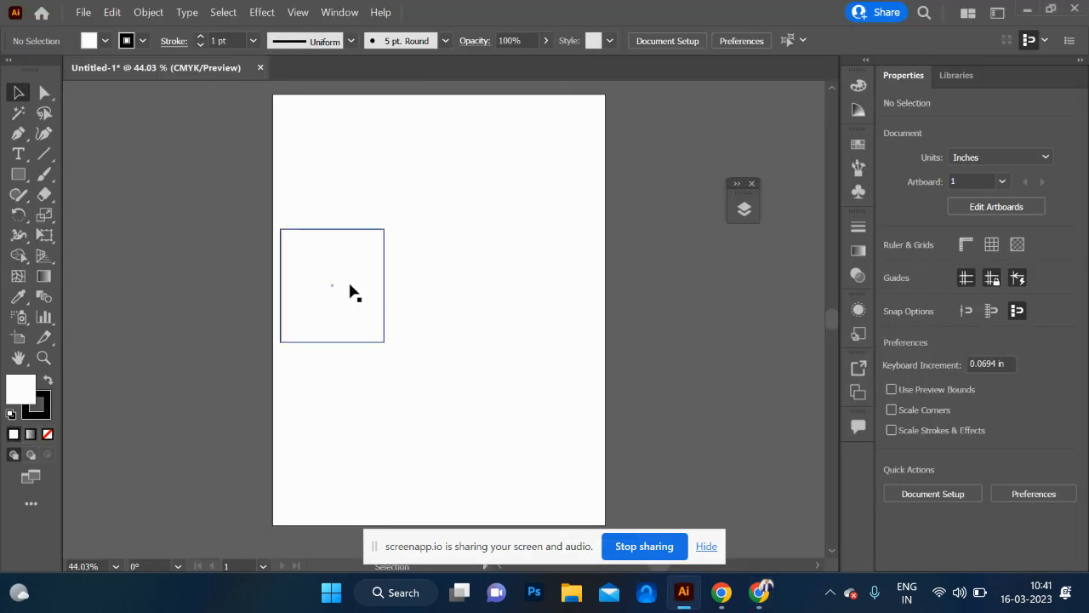
key(alt+Tab)
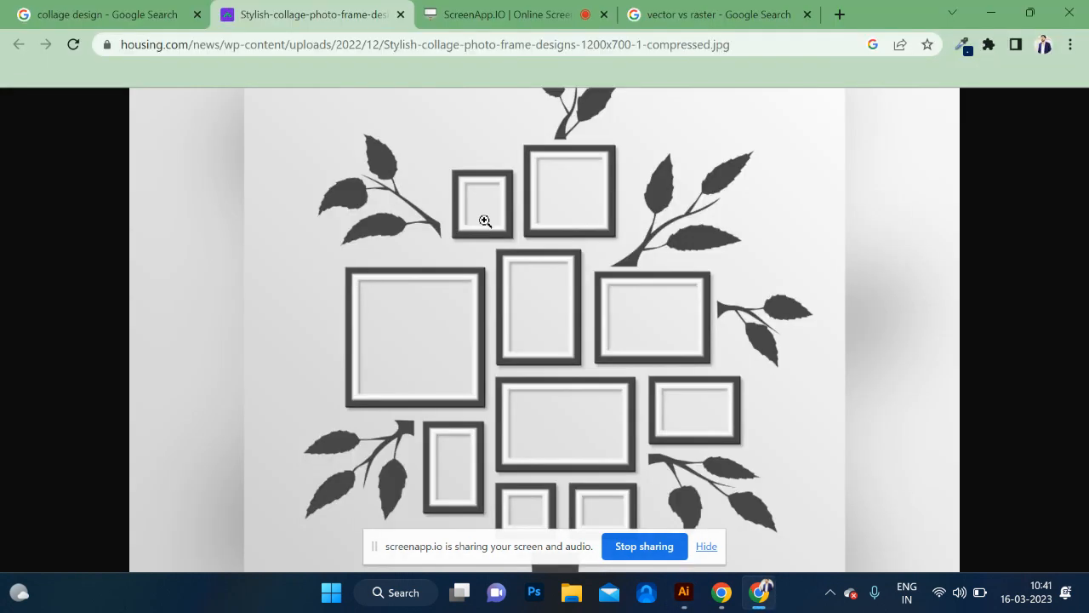
key(alt+Tab)
key(a)
key(v)
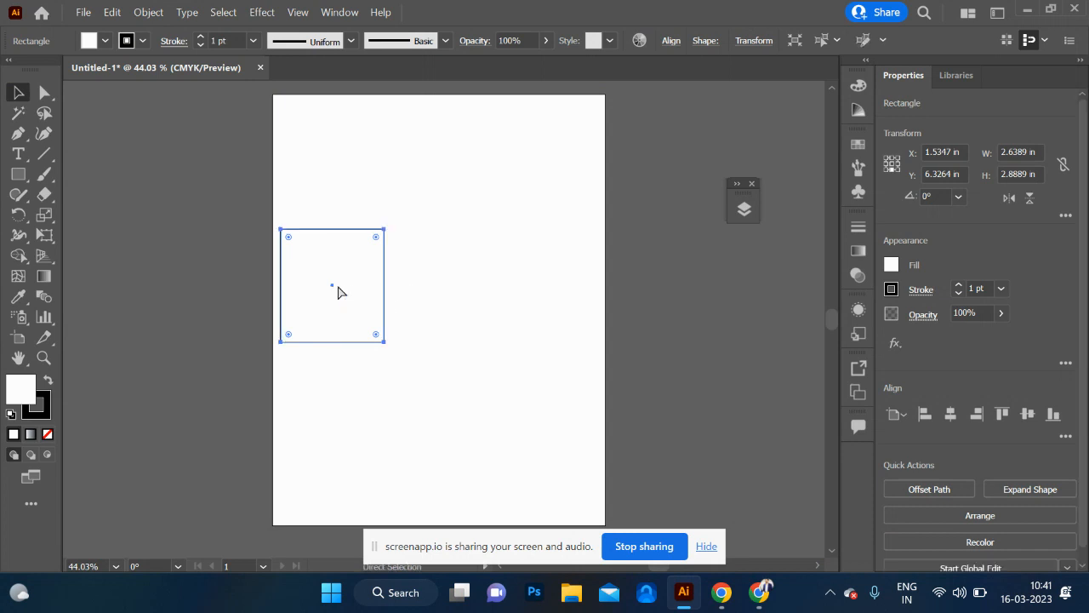
drag(338, 292, 375, 168)
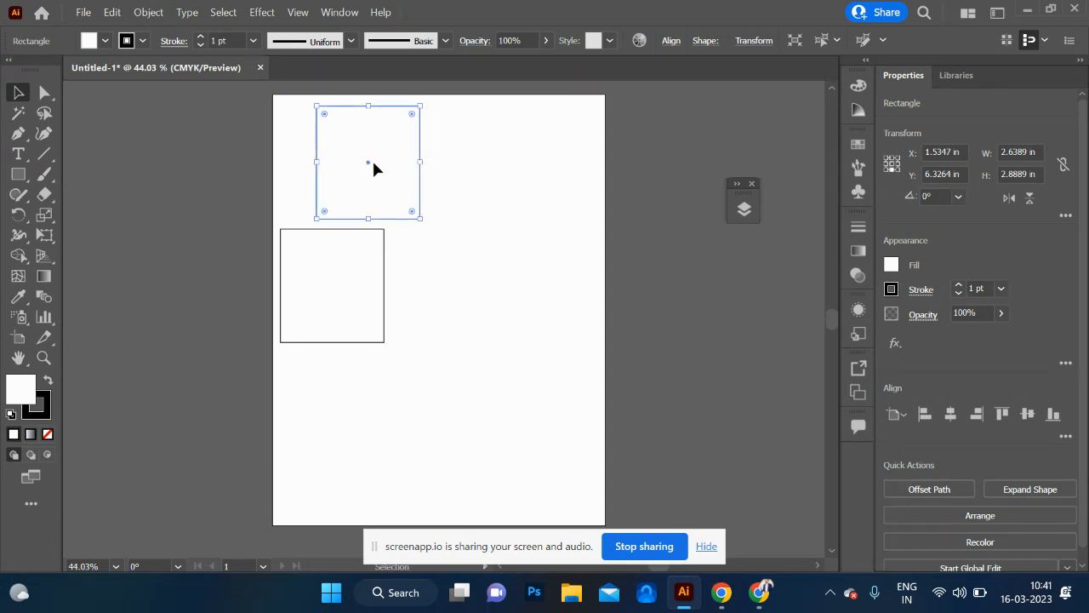
drag(419, 107, 386, 140)
click(490, 259)
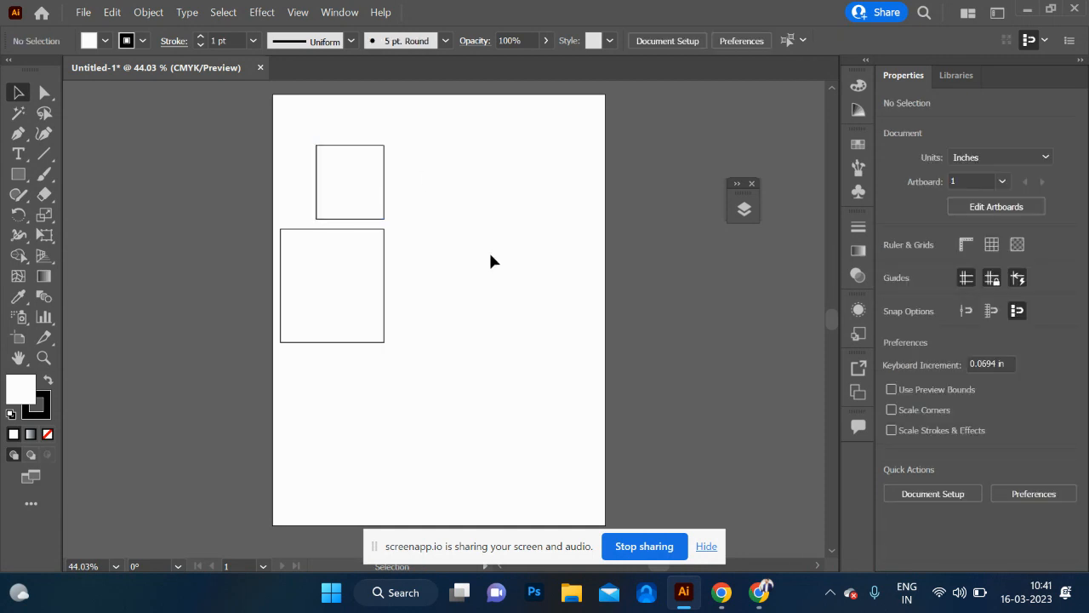
- Following the reference collage, duplicate the small upper frame straight down to just below the large left frame
click(372, 213)
key(alt+Tab)
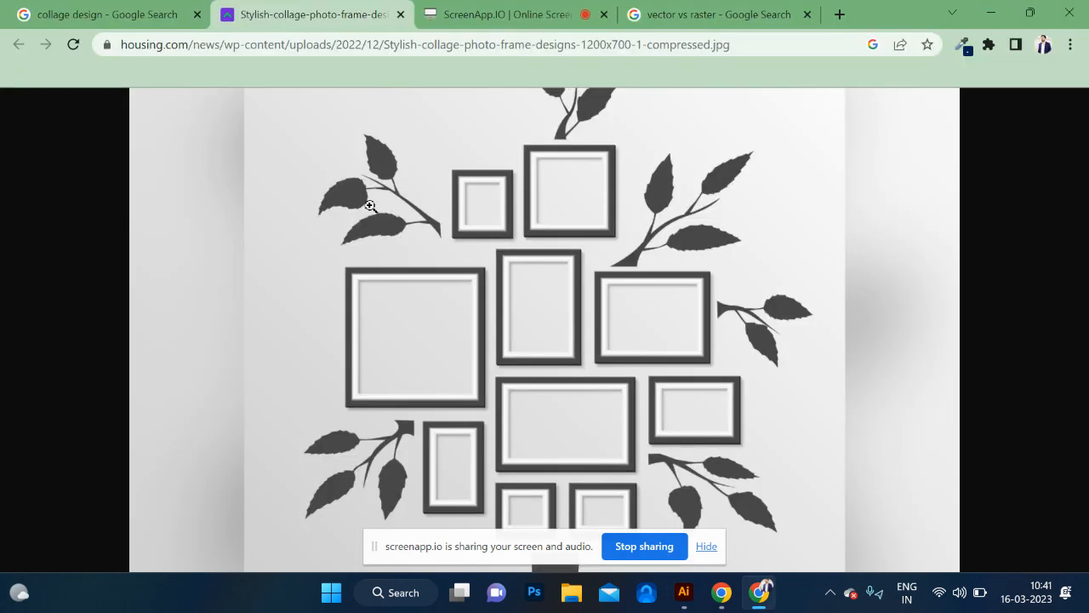
key(alt+Tab)
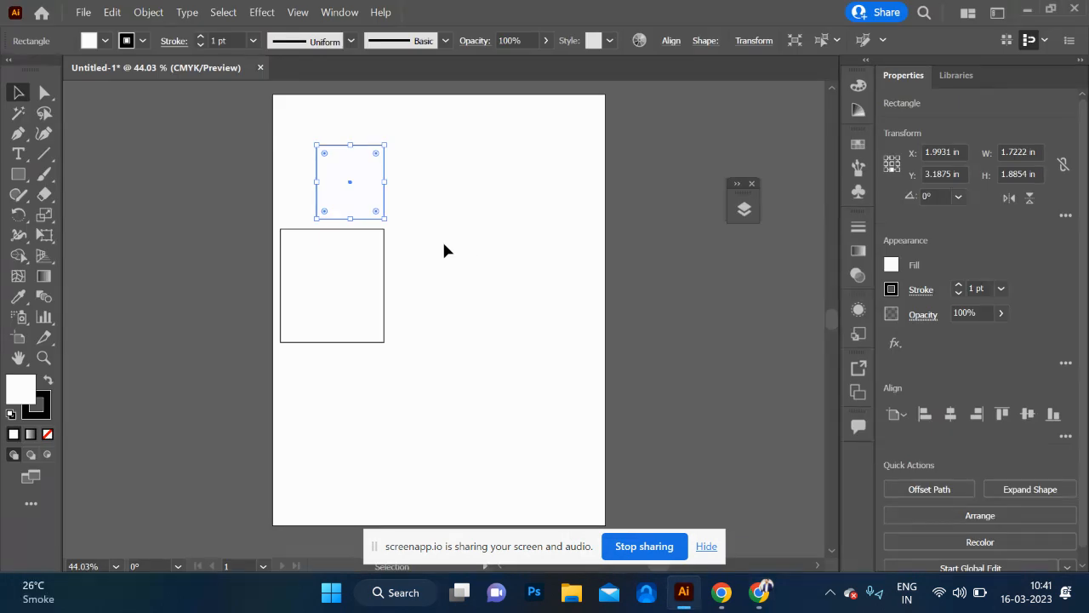
key(v)
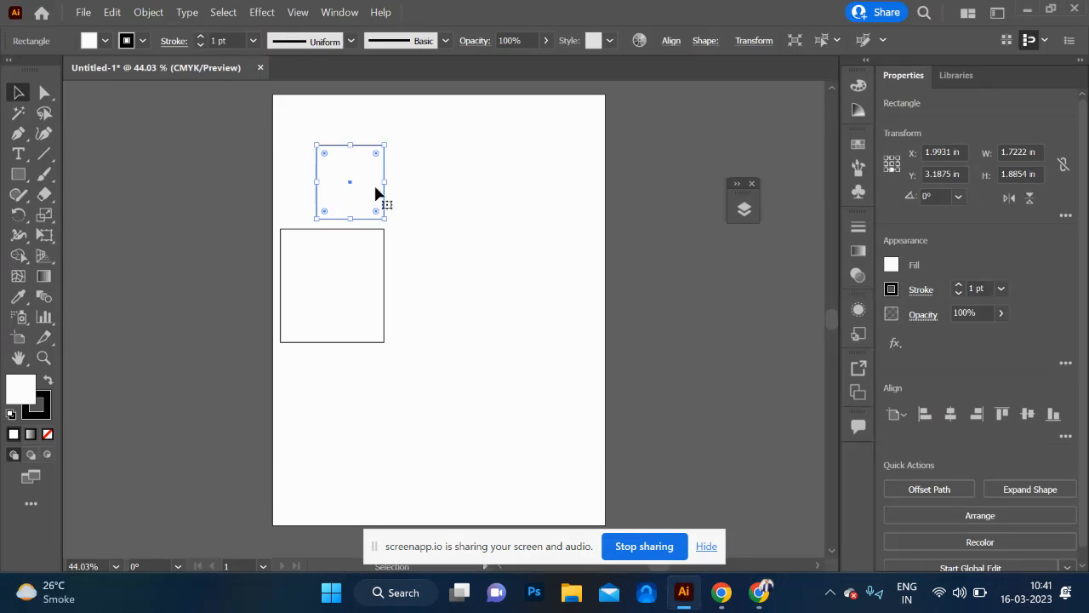
click(473, 199)
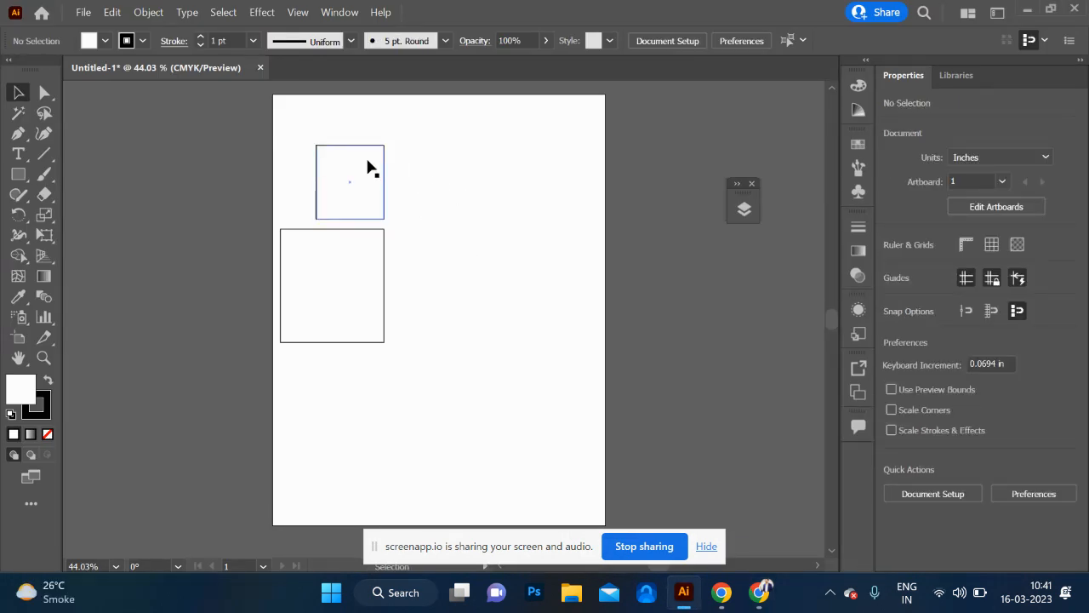
drag(371, 170, 364, 383)
click(506, 419)
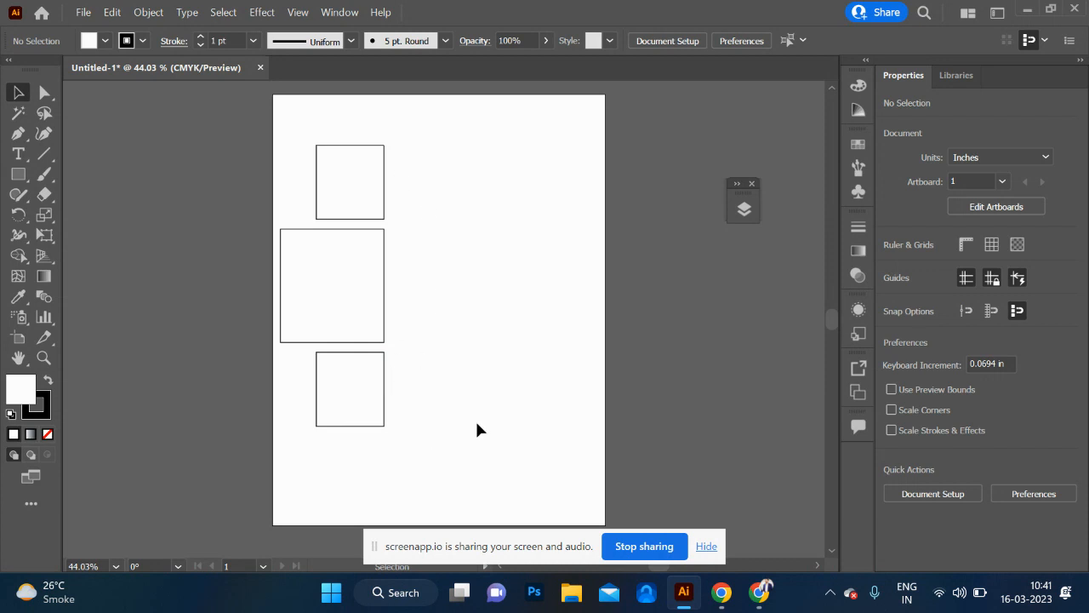
- Duplicate the small upper frame to the right of the large frame and stretch the copy to the large frame's height
key(alt+Tab)
key(alt+Tab)
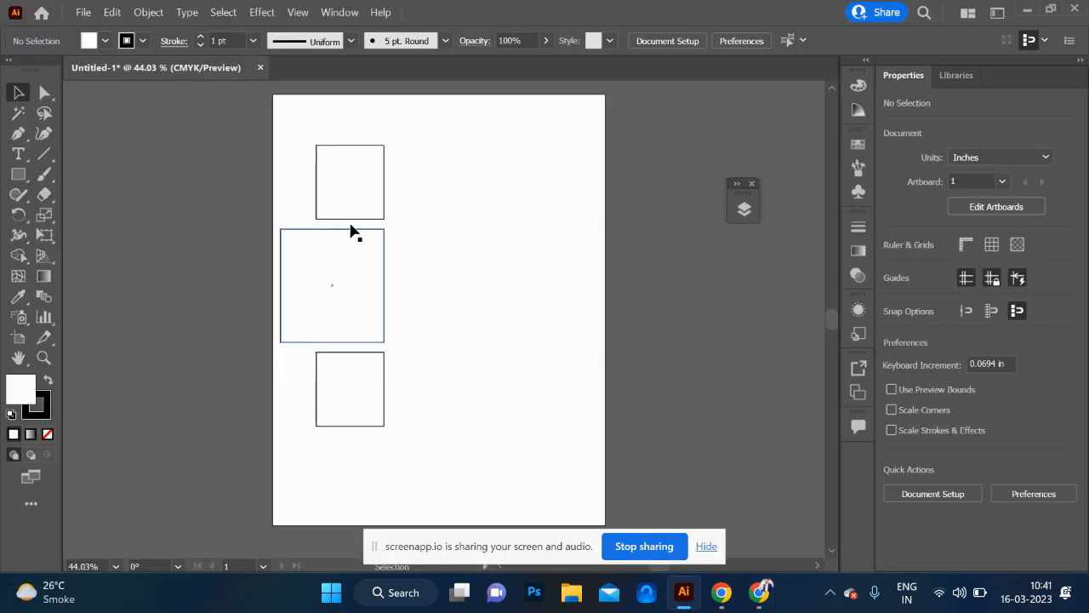
click(356, 195)
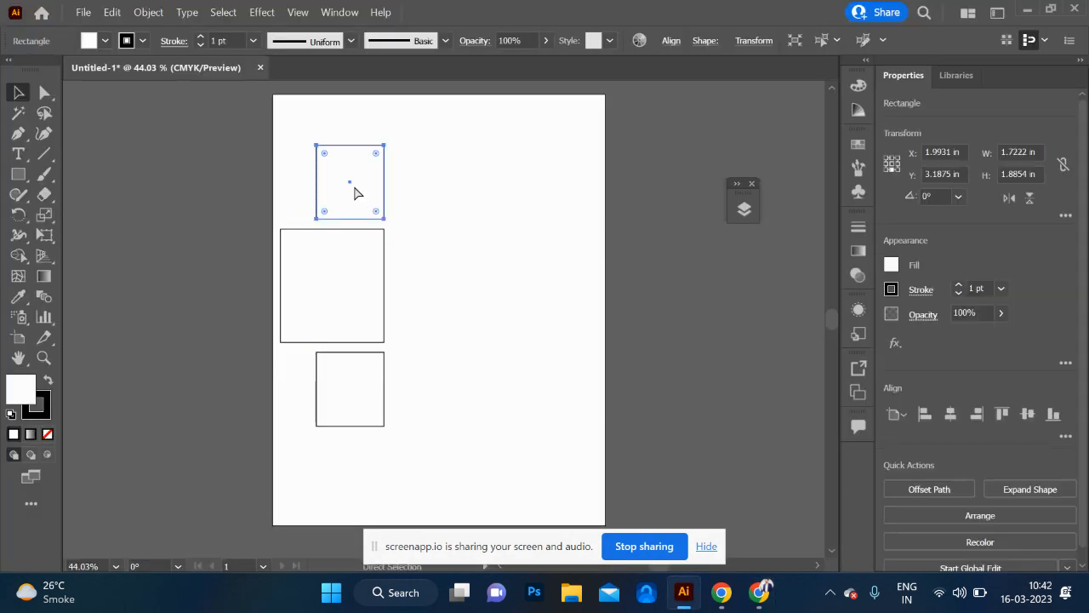
drag(356, 193, 430, 343)
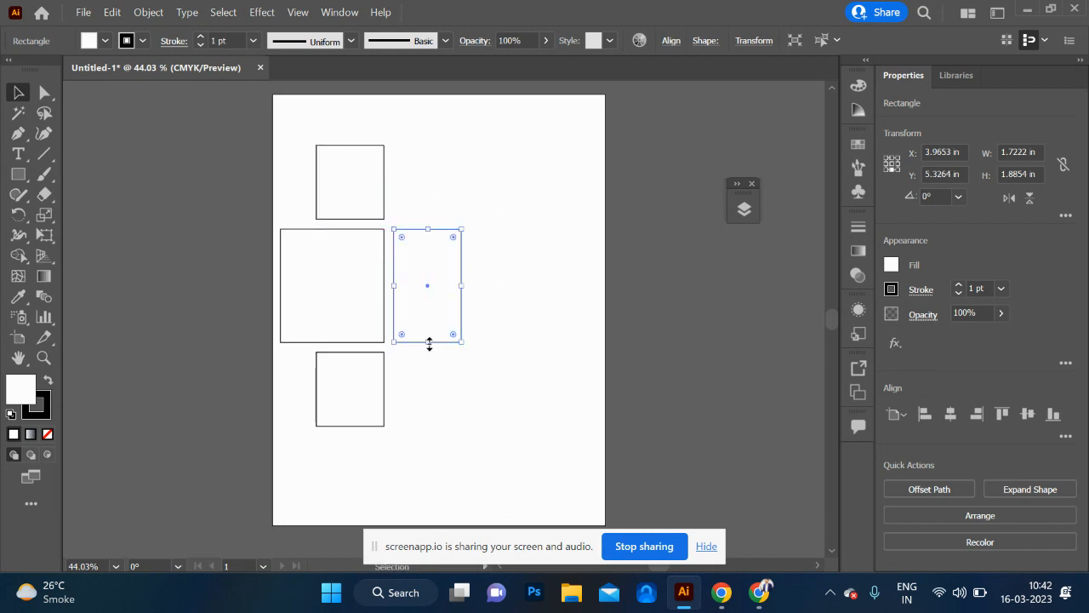
click(508, 367)
- Following the reference, duplicate the tall frame, rotate the copy to 270°, and place it beside the small lower frame
key(alt+Tab)
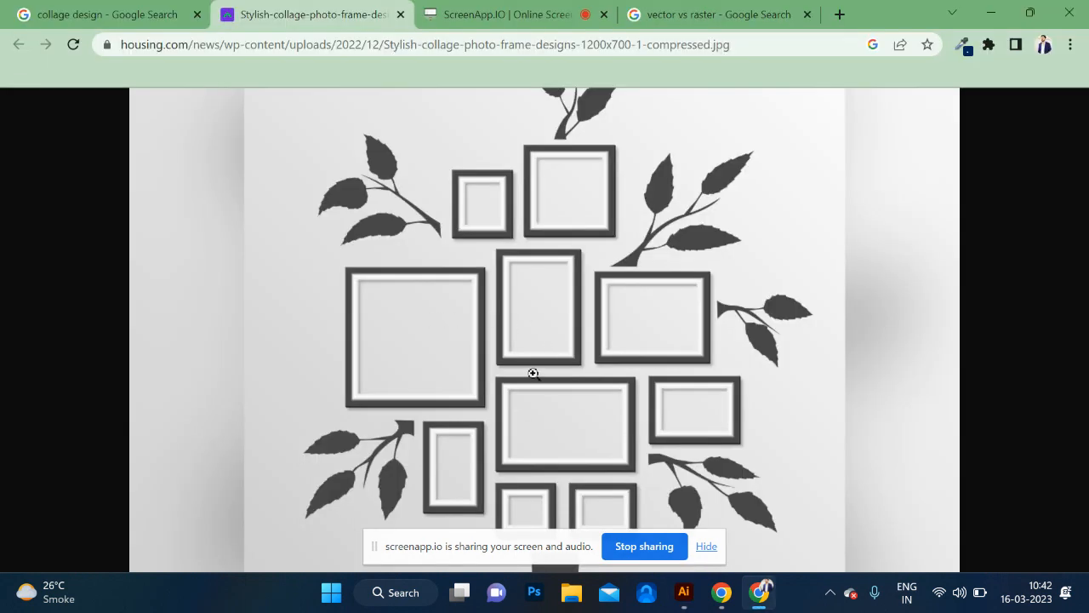
key(alt+Tab)
click(426, 281)
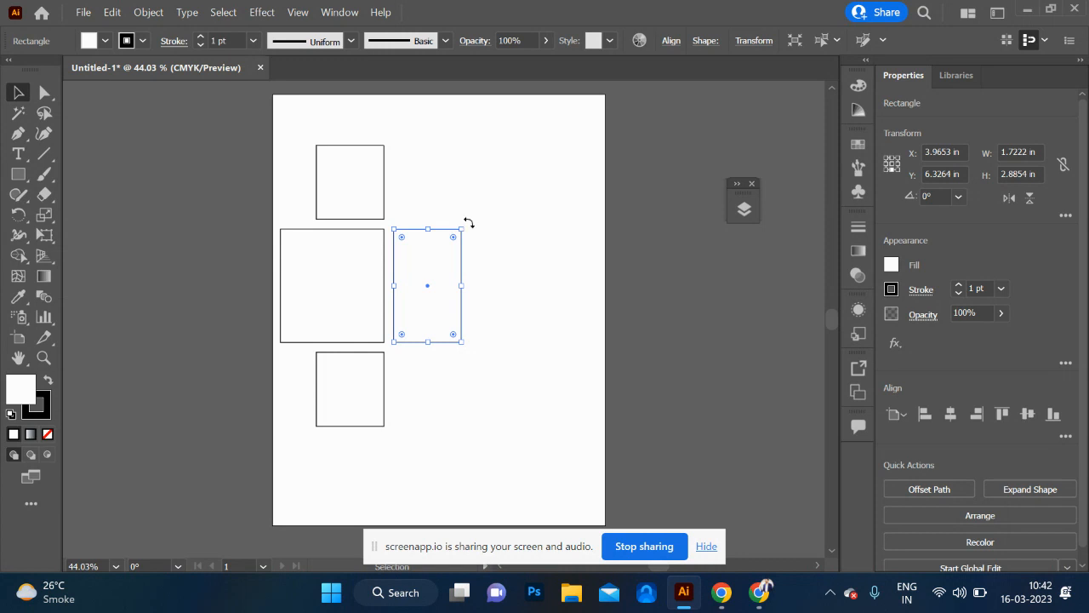
drag(467, 225, 470, 383)
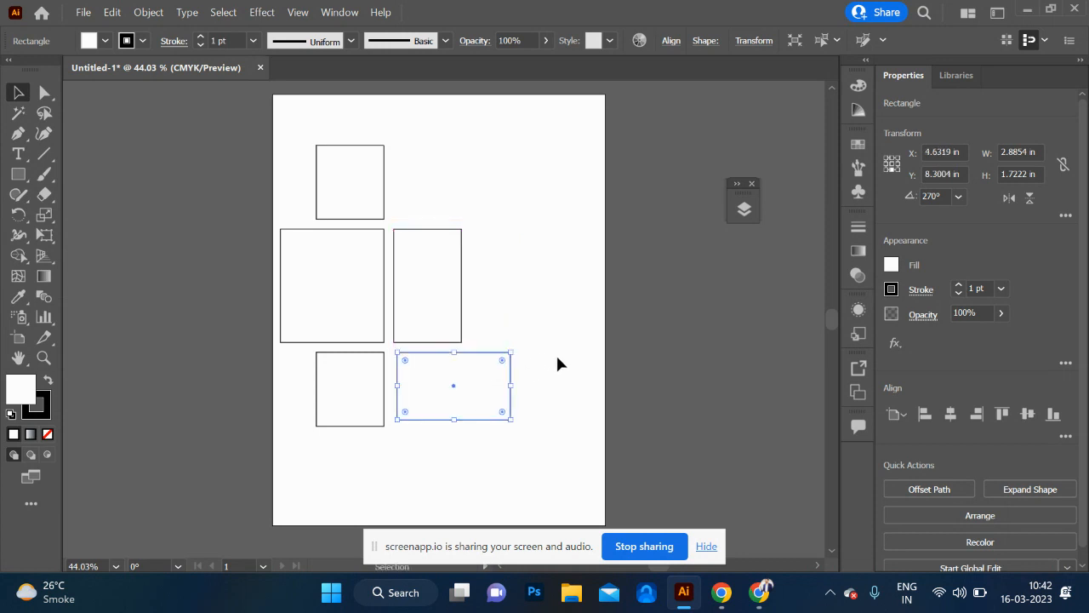
drag(516, 341, 425, 430)
drag(457, 428, 429, 398)
- Duplicate the tall middle frame up and to its right, at about X 5.94 in and Y 4.88 in
click(436, 313)
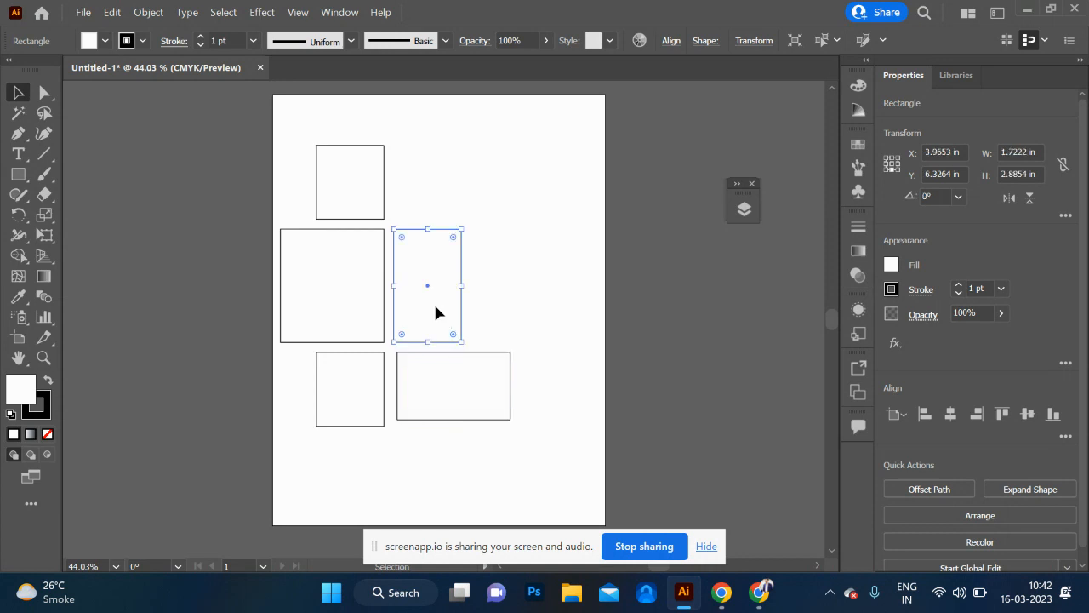
drag(436, 313, 511, 248)
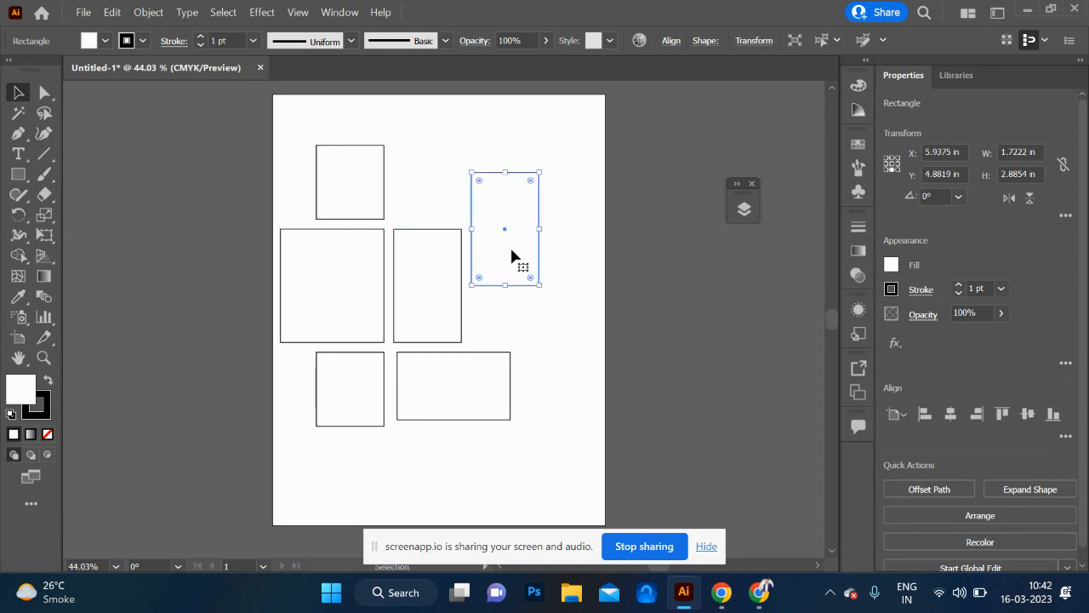
- Move all frames toward the artboard's centre, to about X 4.13 in, and lower the rightmost tall frame into line with the middle row
drag(263, 131, 536, 420)
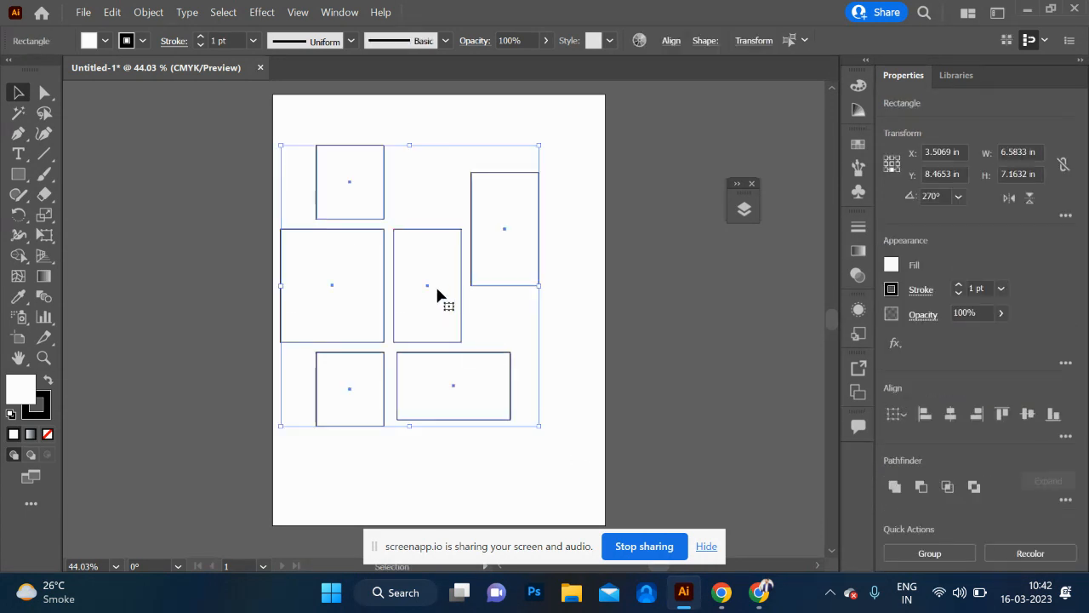
drag(430, 284, 456, 311)
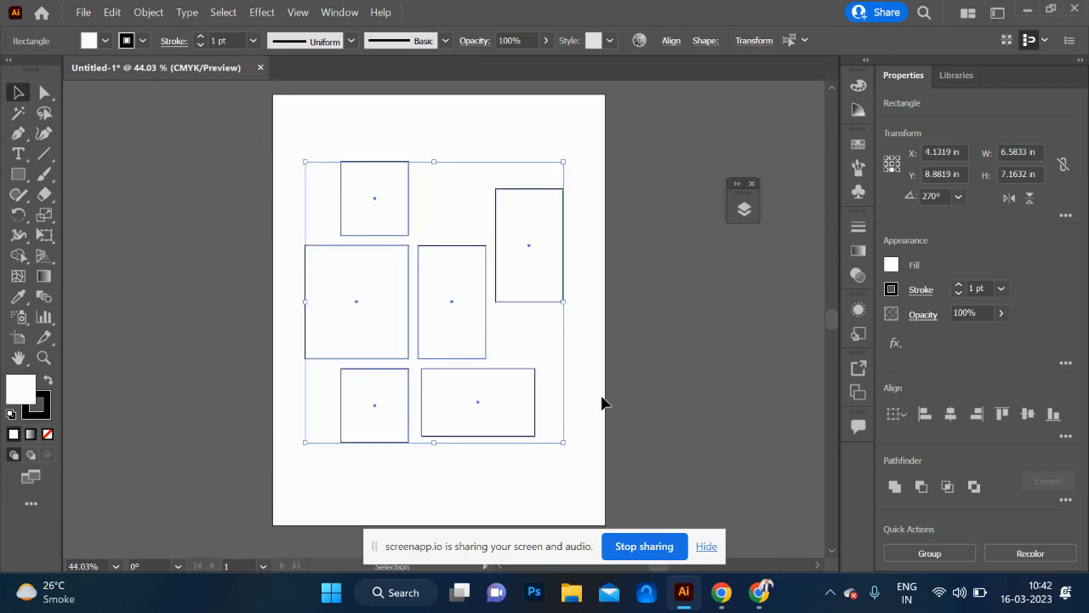
click(602, 406)
drag(530, 282, 528, 330)
- Duplicate the wide lower frame into the top row, stretching it to about 3.69 in wide and to the adjacent small frame's height
click(508, 430)
drag(508, 431, 564, 205)
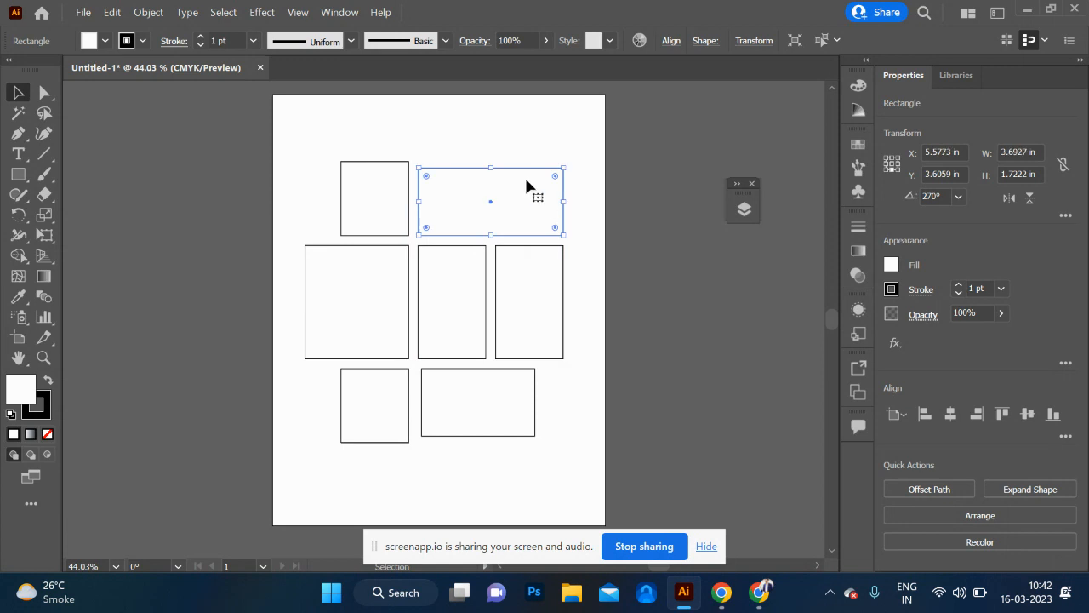
drag(494, 169, 497, 161)
click(612, 246)
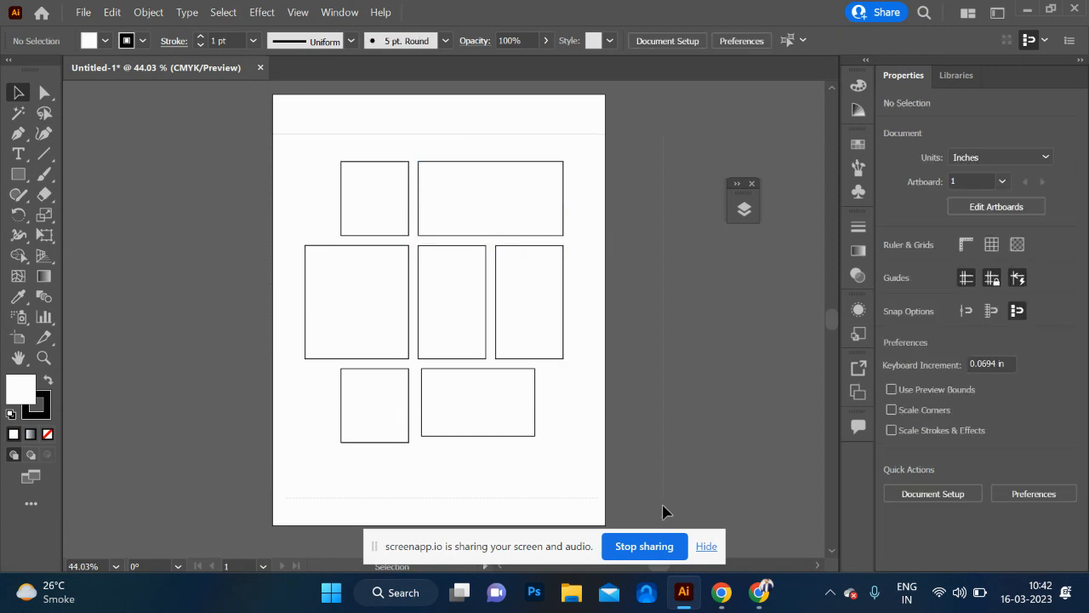
- Select all the frames and scale the collage down proportionally to about 5.54 in tall
drag(589, 474, 588, 475)
click(151, 128)
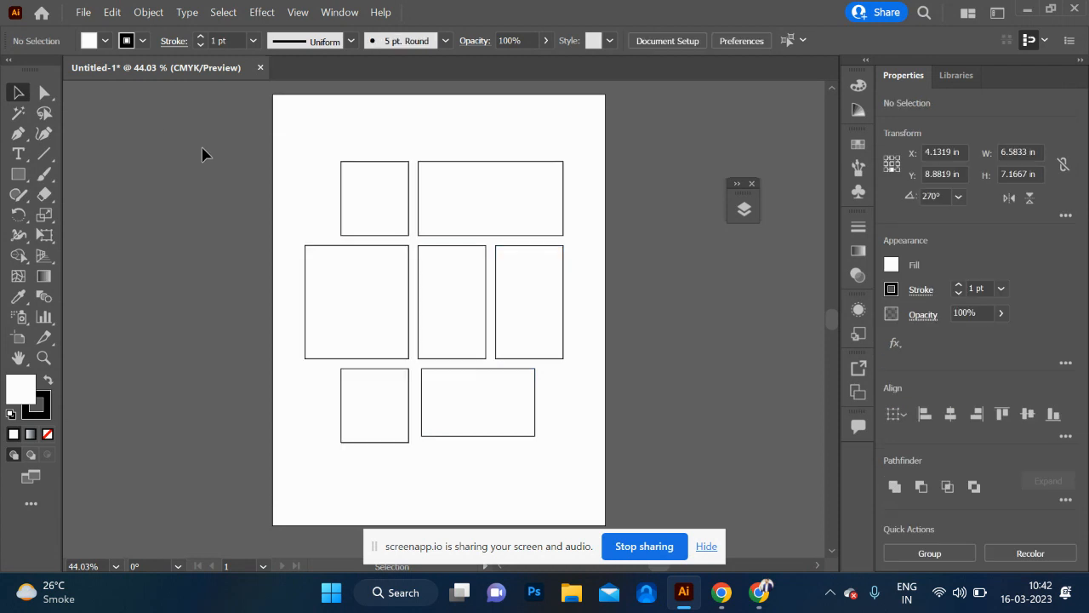
drag(272, 149, 504, 405)
click(259, 210)
- Select the left column of three frames and duplicate it to the right side of the collage
drag(271, 150, 358, 440)
key(v)
drag(348, 280, 554, 292)
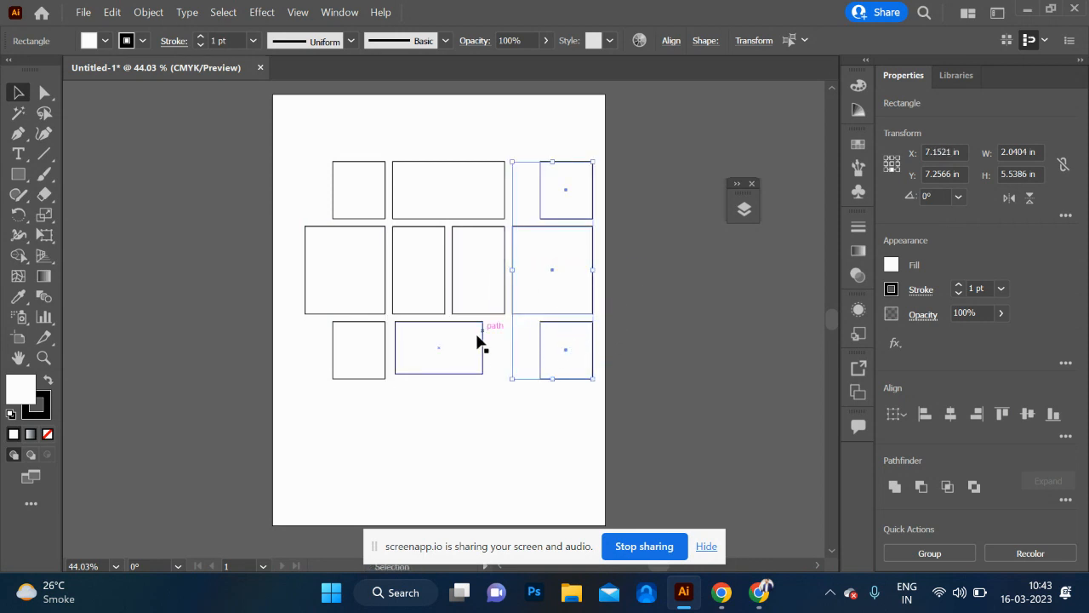
- Reflect the duplicated right column across the vertical axis so its small frames sit against the collage, and deselect it
right_click(551, 281)
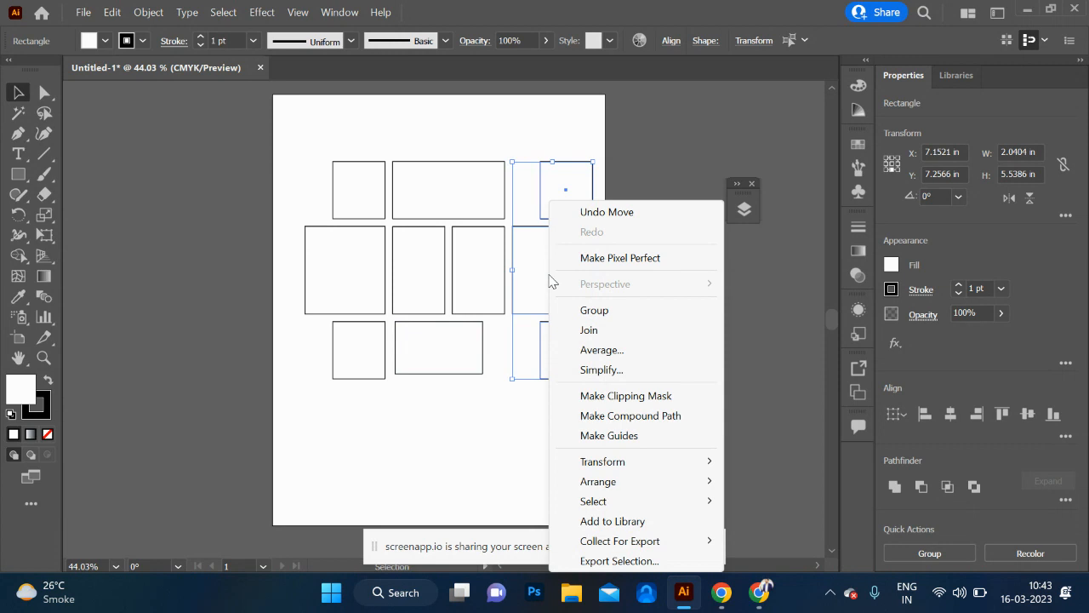
mouse_move(640, 463)
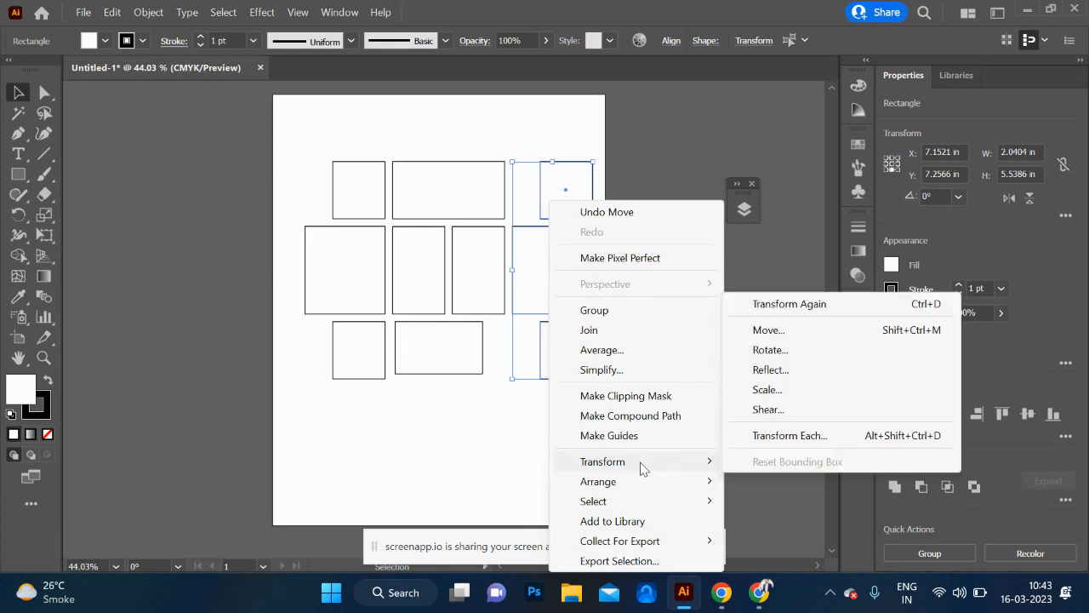
click(770, 370)
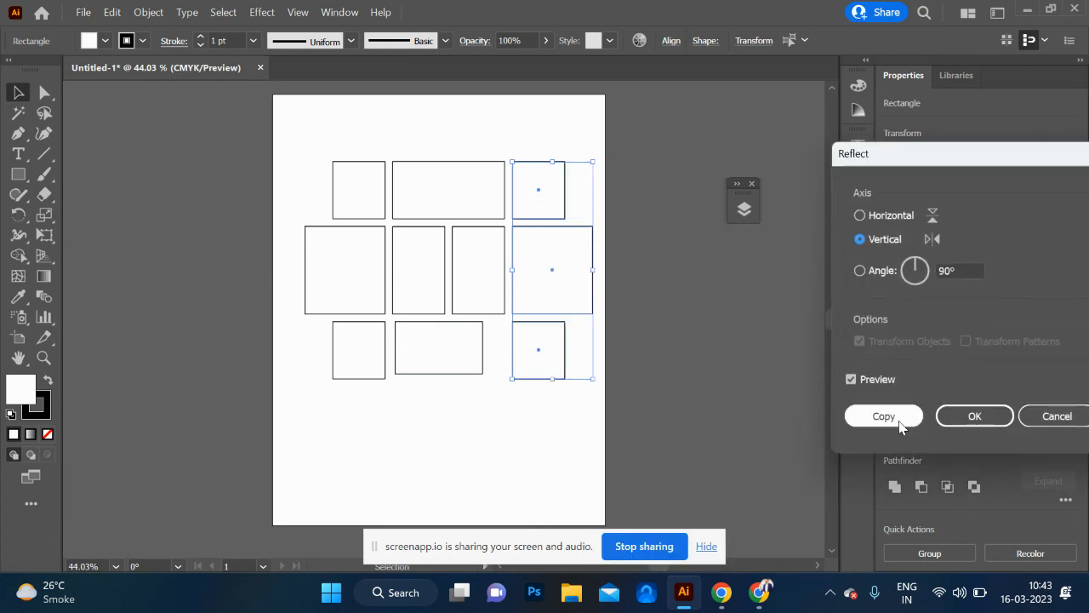
click(974, 416)
click(645, 433)
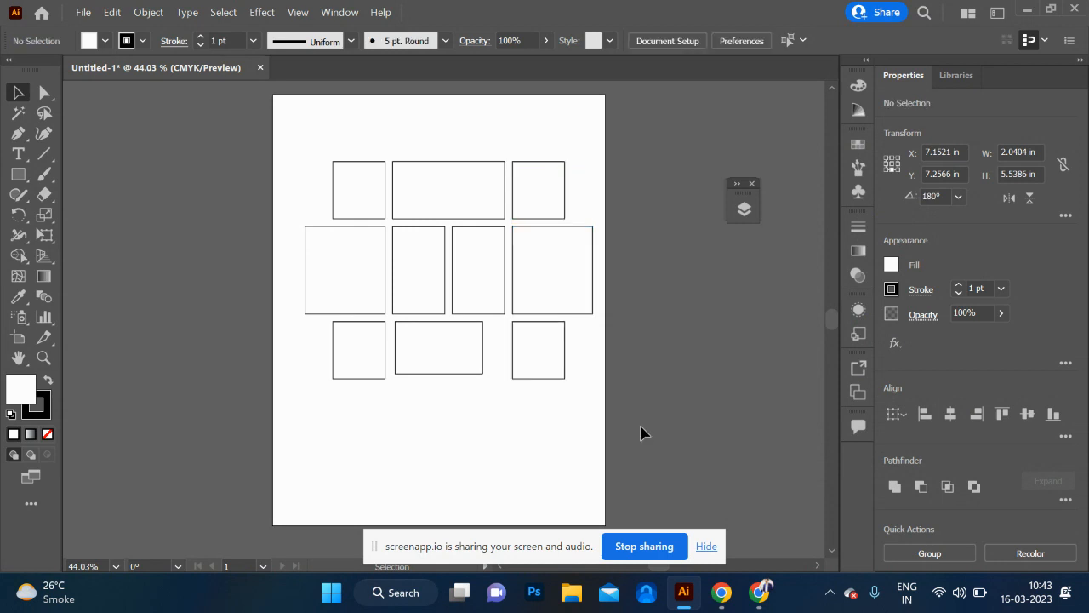
- Widen the lower row's middle frame to about 2.80 in, toward the right column
click(481, 365)
drag(487, 347, 506, 347)
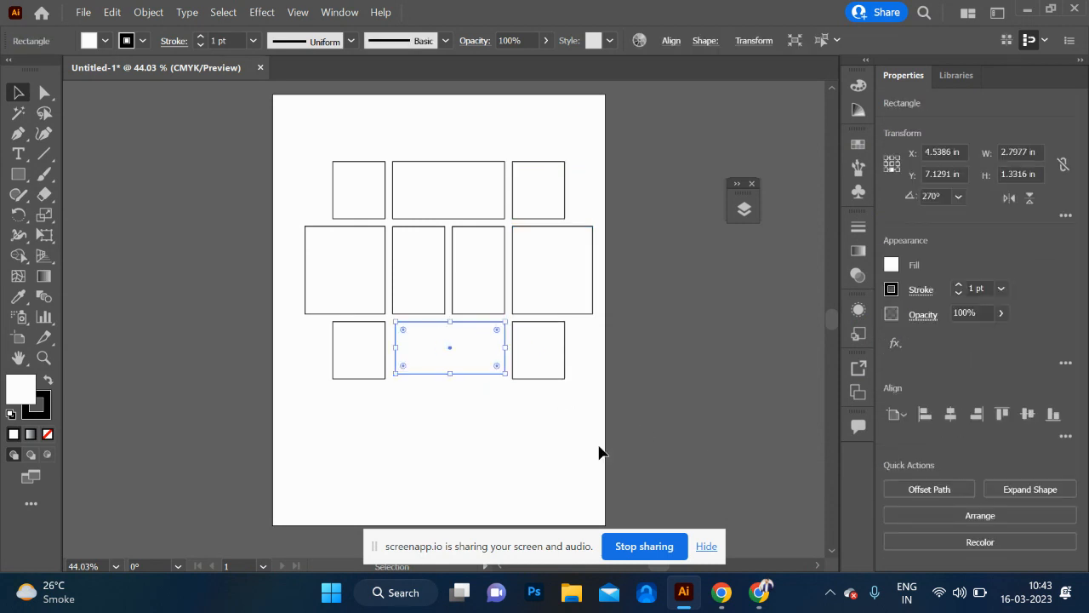
click(222, 187)
- Duplicate the top row as a fourth row at the bottom, and stretch the third row's middle frame to about 1.46 in tall
drag(251, 121, 601, 207)
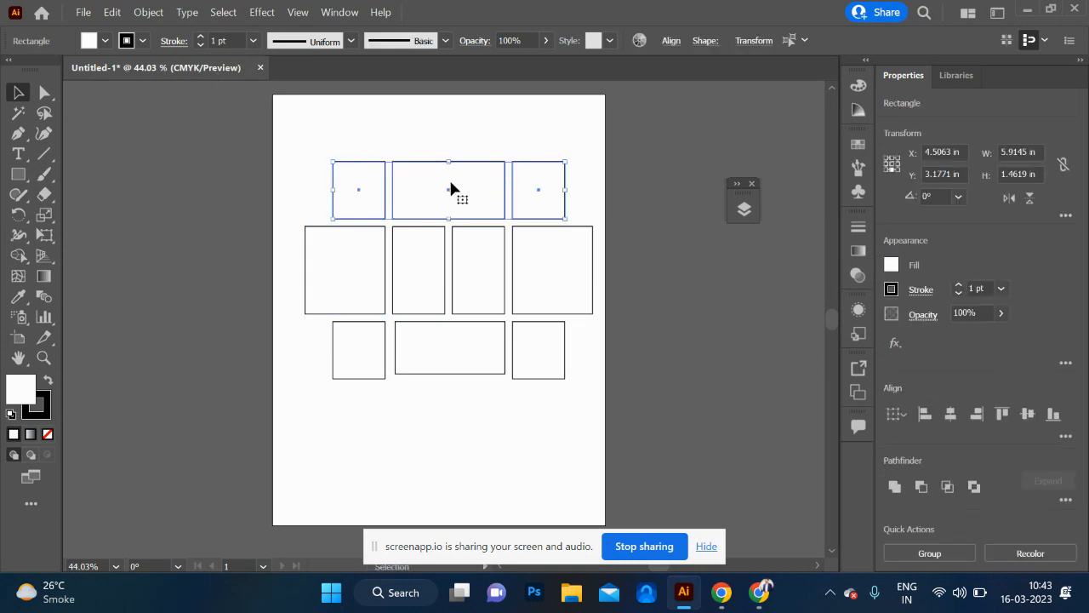
drag(451, 188, 449, 413)
click(466, 364)
drag(453, 375, 454, 379)
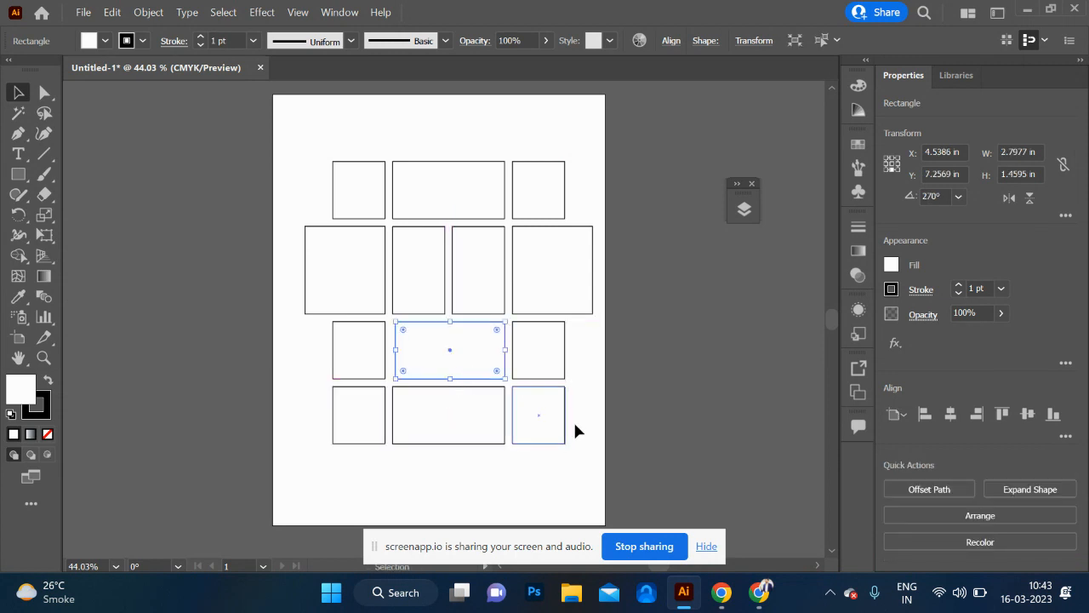
click(611, 453)
- Select all the frames, move them to the centre of the artboard, and deselect them
drag(279, 129, 615, 485)
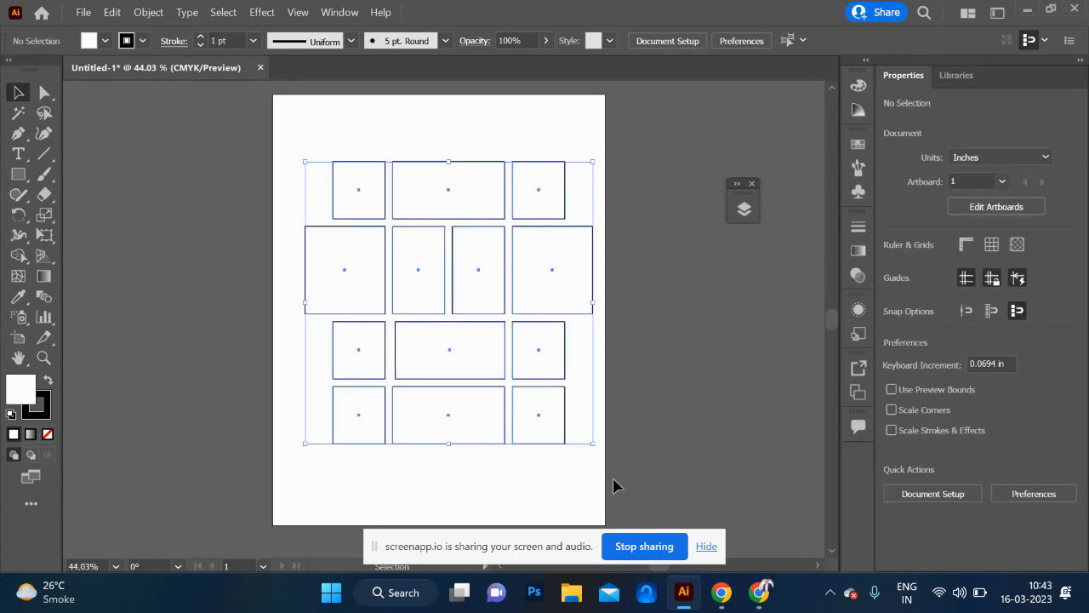
drag(479, 281, 466, 280)
click(728, 363)
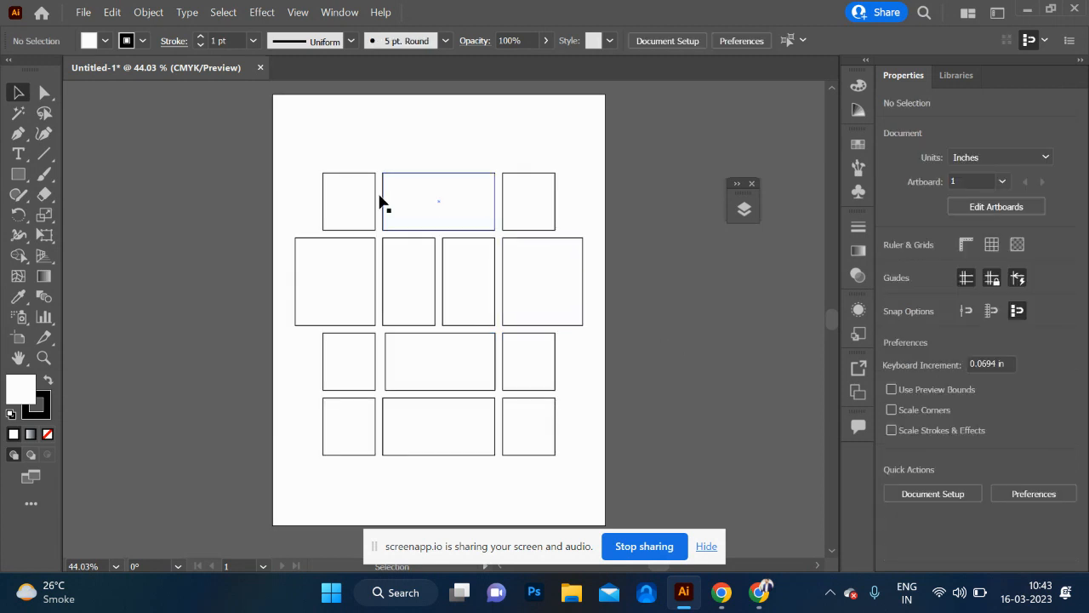
- Check the reference collage, switch to File Explorer, and open the teacher folder to examine its portrait images, selecting i1
key(alt+Tab)
key(alt+Tab)
key(alt+Tab)
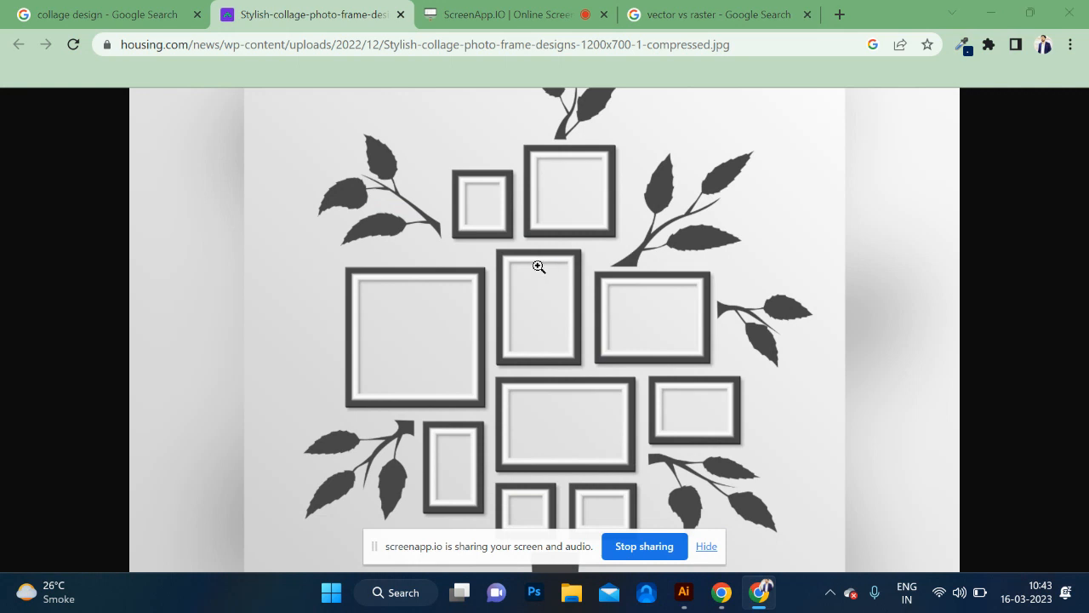
key(super+e)
click(77, 246)
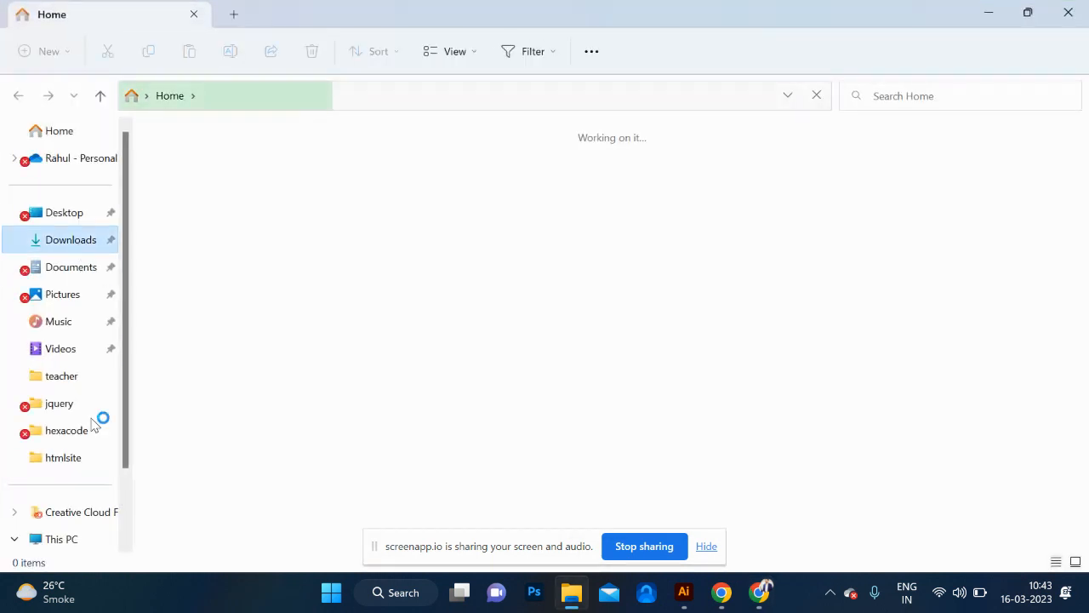
click(60, 377)
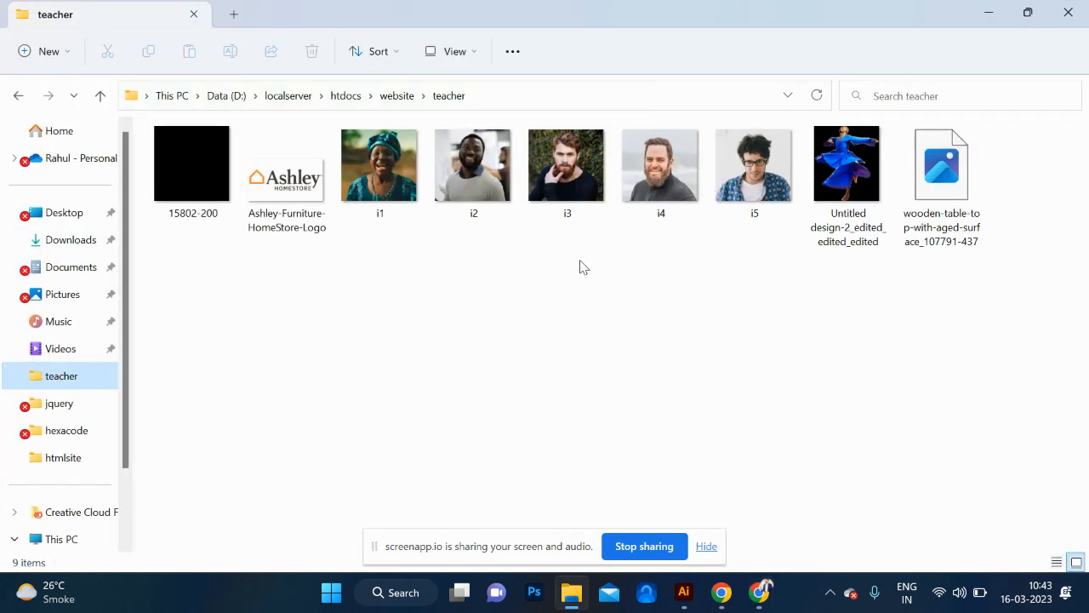
click(385, 177)
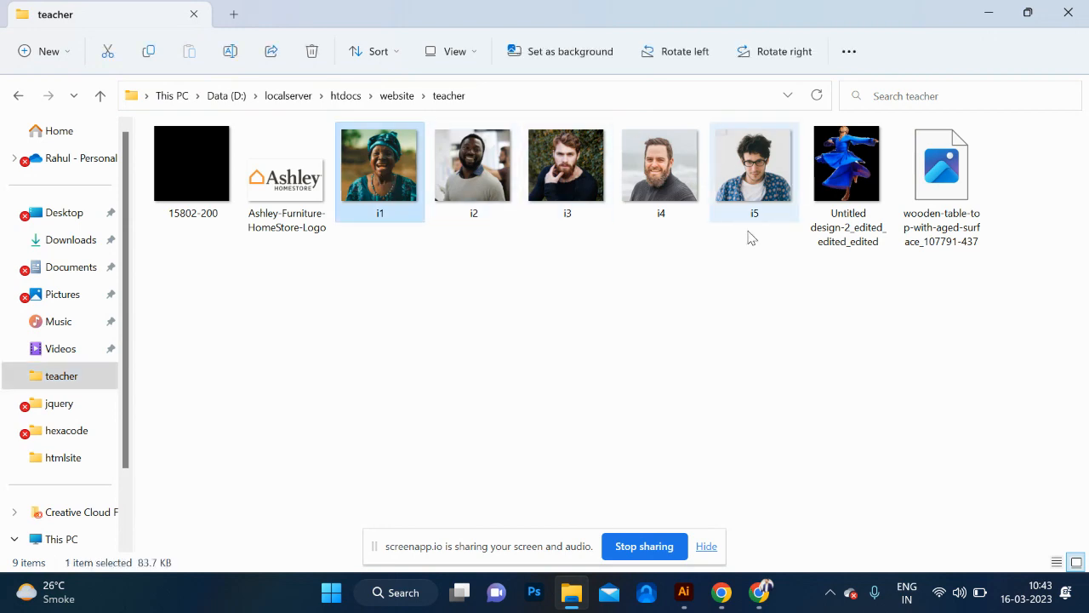
- Switch between Illustrator and Chrome to compare the finished frame layout with the reference collage
key(alt+Tab)
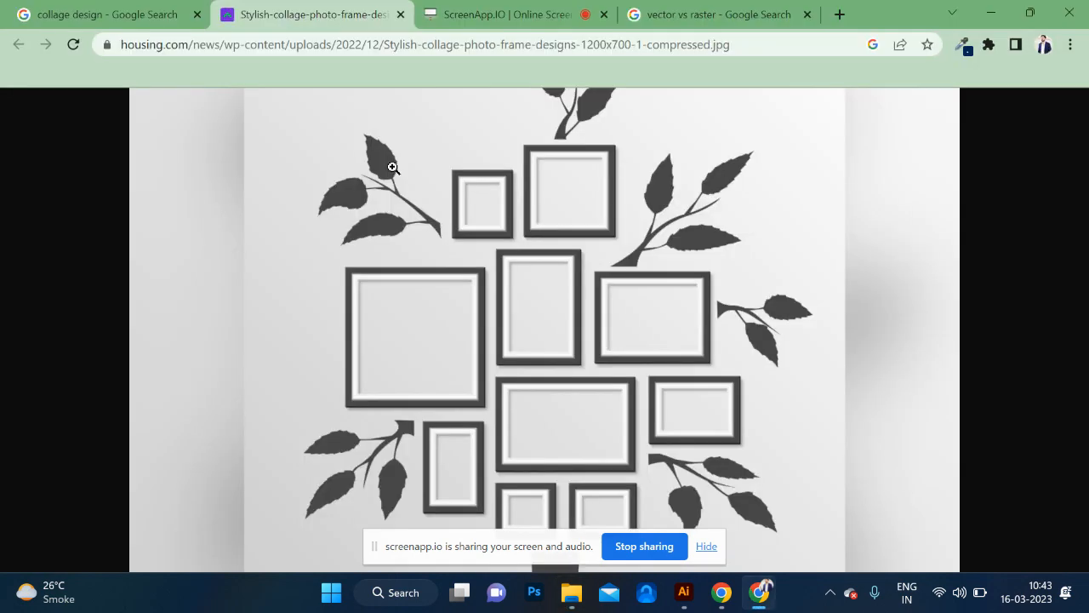
key(alt+Tab)
key(alt+Tab)
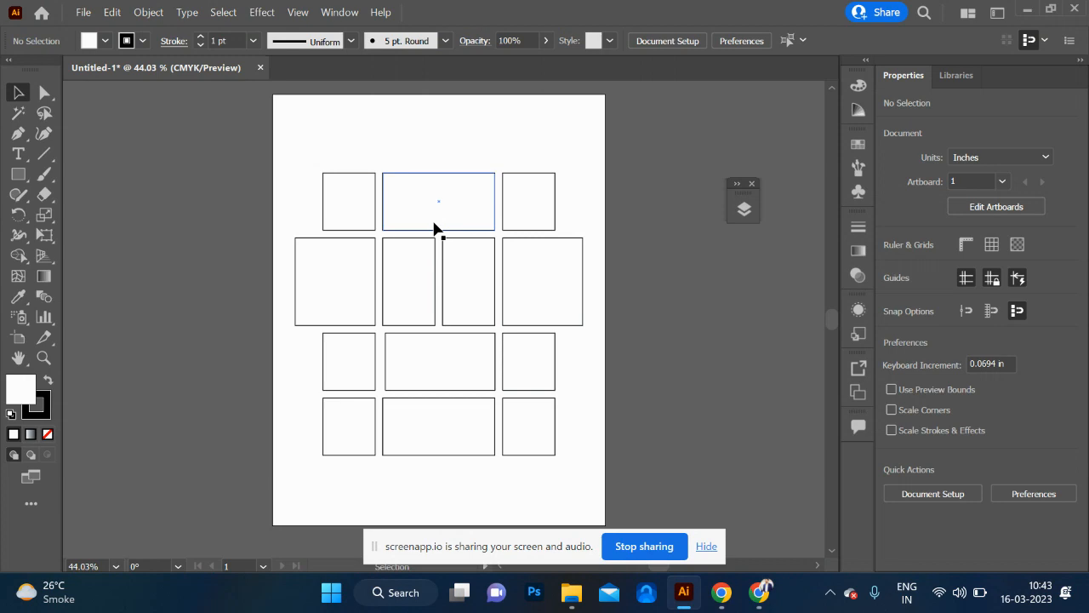
click(433, 228)
key(alt+Tab)
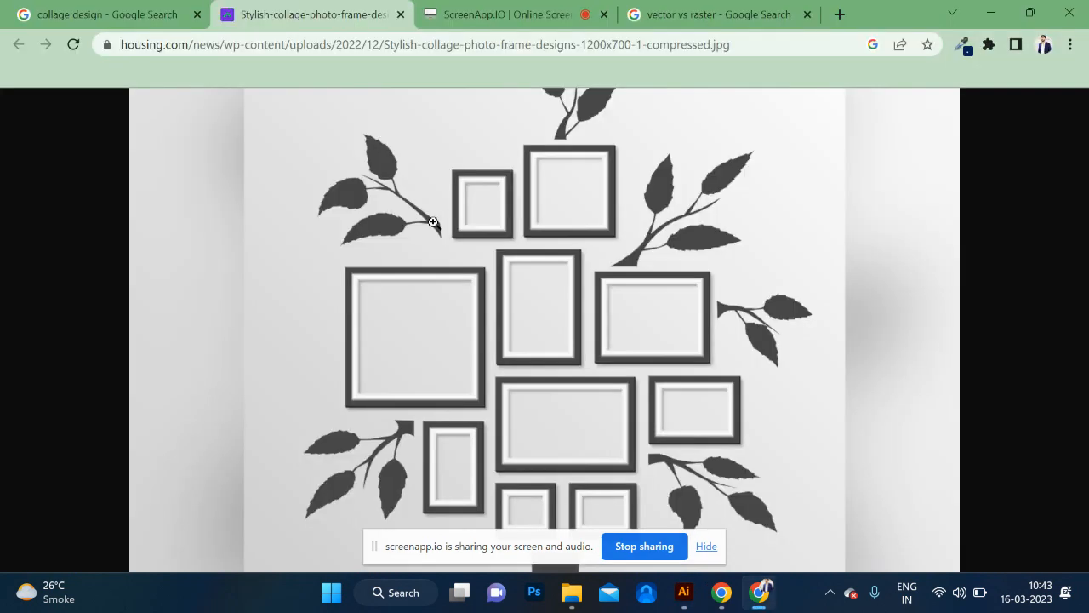
- Bring the i1 image from the teacher folder into the Illustrator document, placing it beside the artboard
key(alt+Tab)
drag(371, 178, 693, 328)
key(alt+Tab)
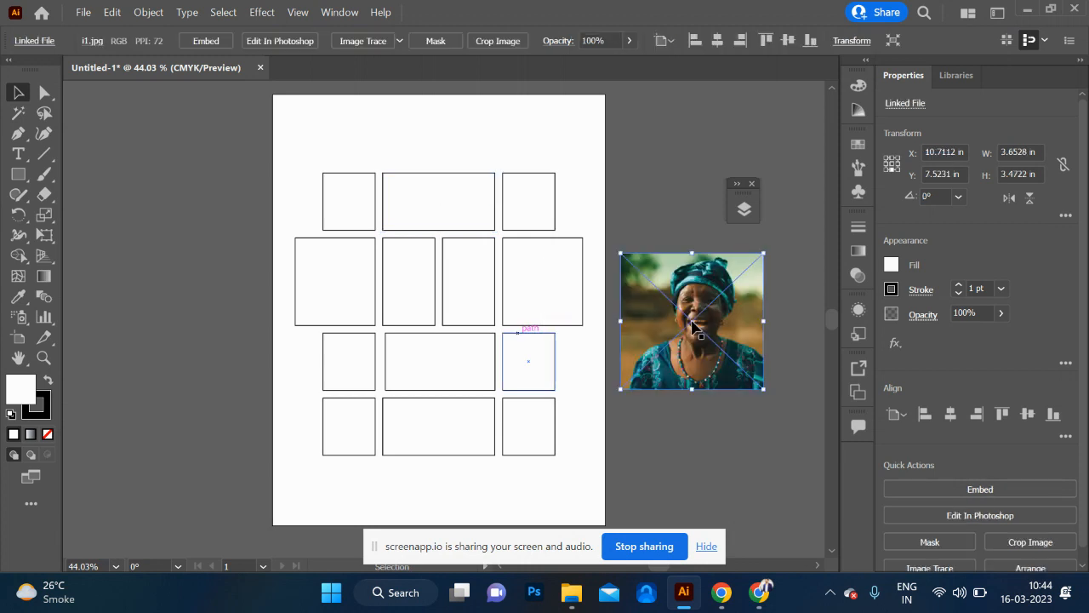
key(alt+Tab)
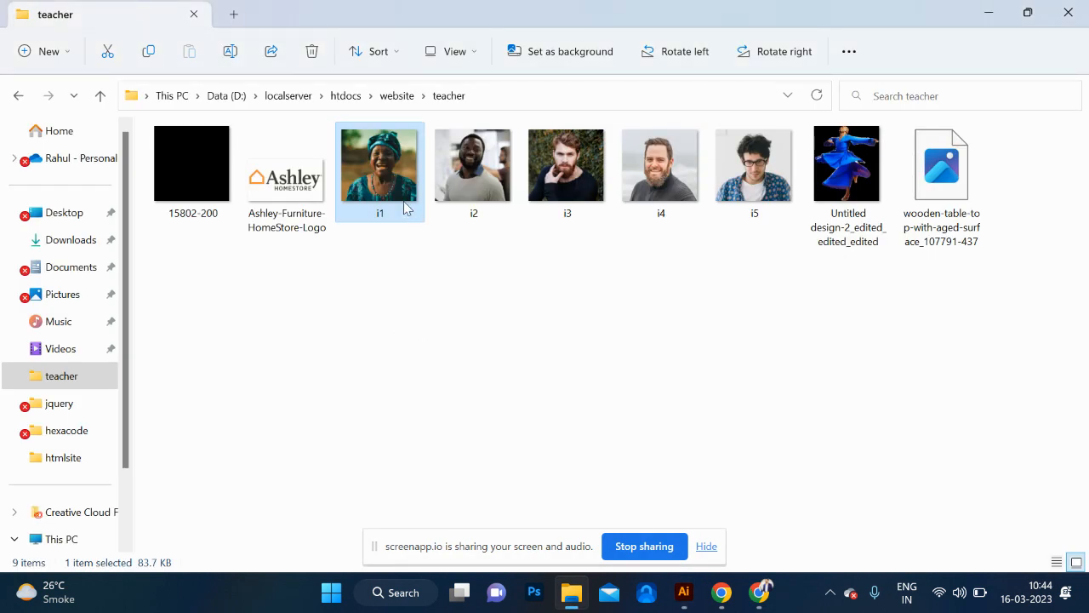
key(alt+Tab)
drag(396, 187, 555, 327)
key(alt+Tab)
key(alt+Tab)
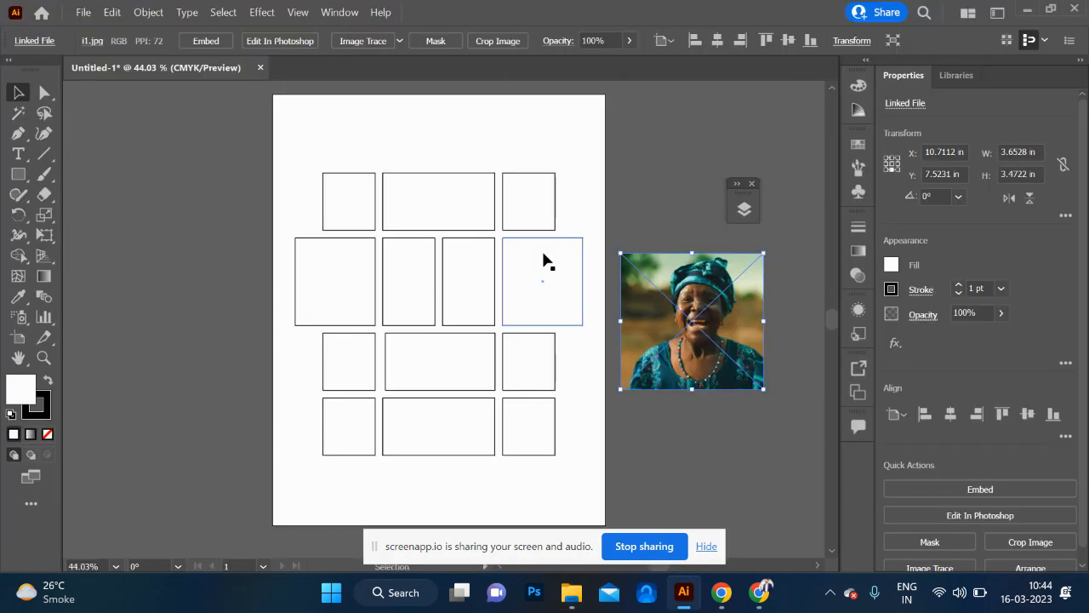
- Load images 1, 2, 3 and 4 from the Music folder for placing as linked files
click(81, 14)
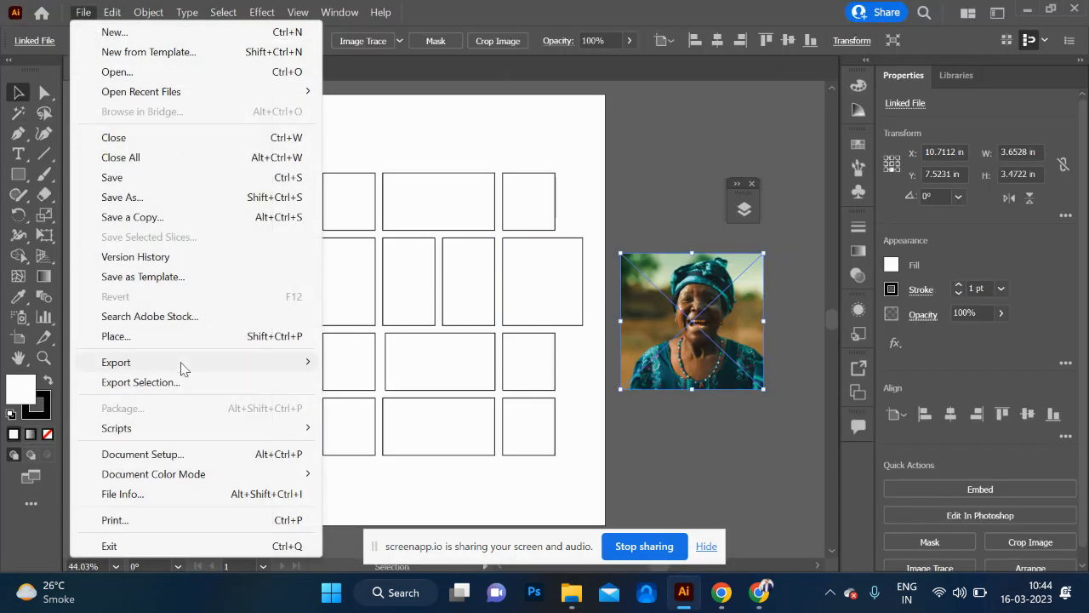
click(275, 339)
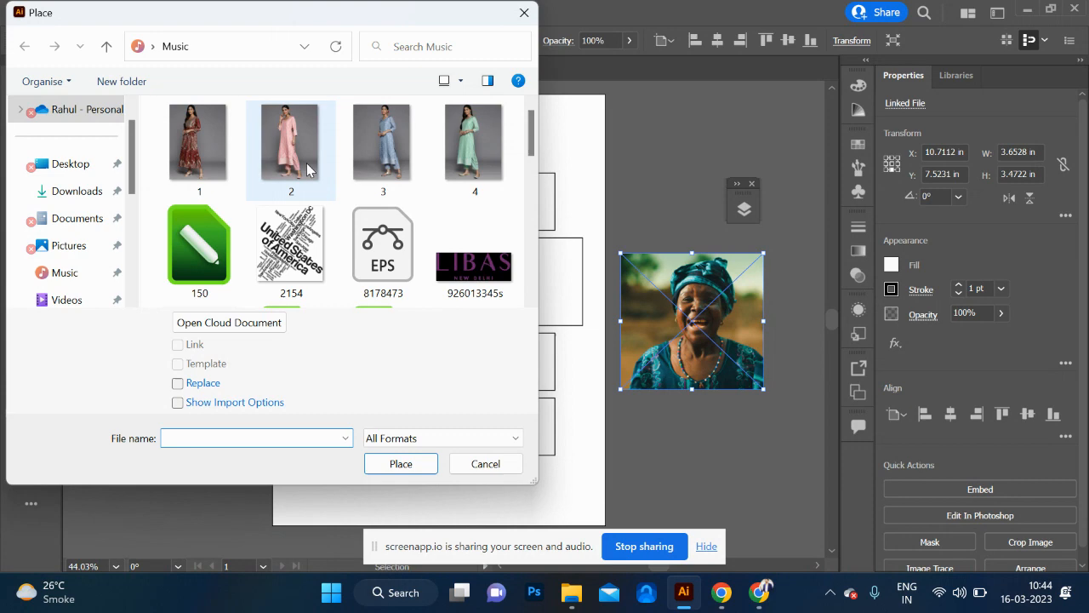
click(223, 153)
ctrl+click(289, 149)
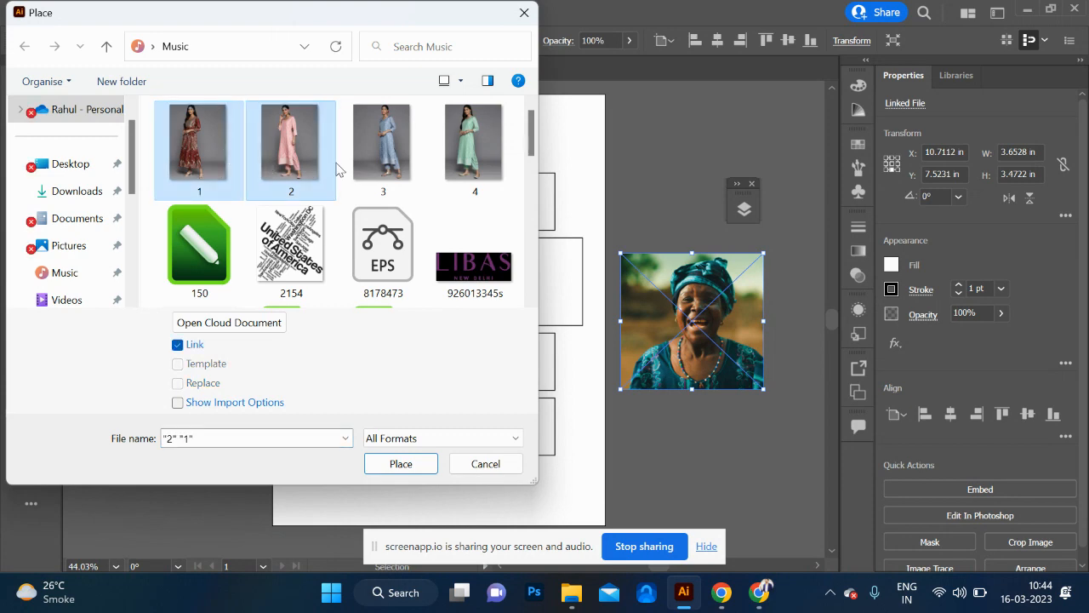
ctrl+click(377, 166)
ctrl+click(471, 177)
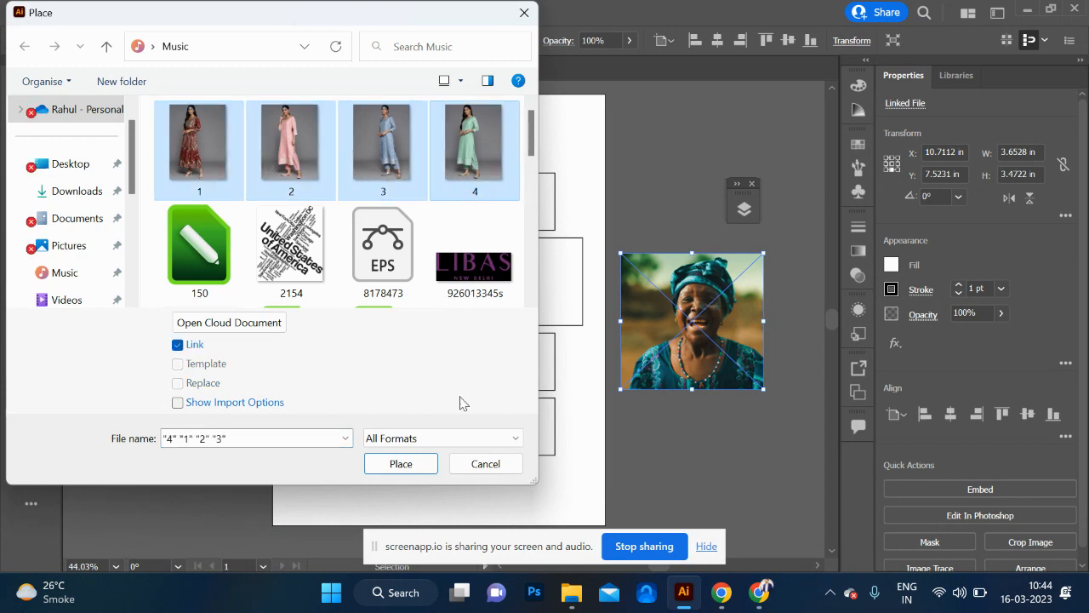
click(401, 463)
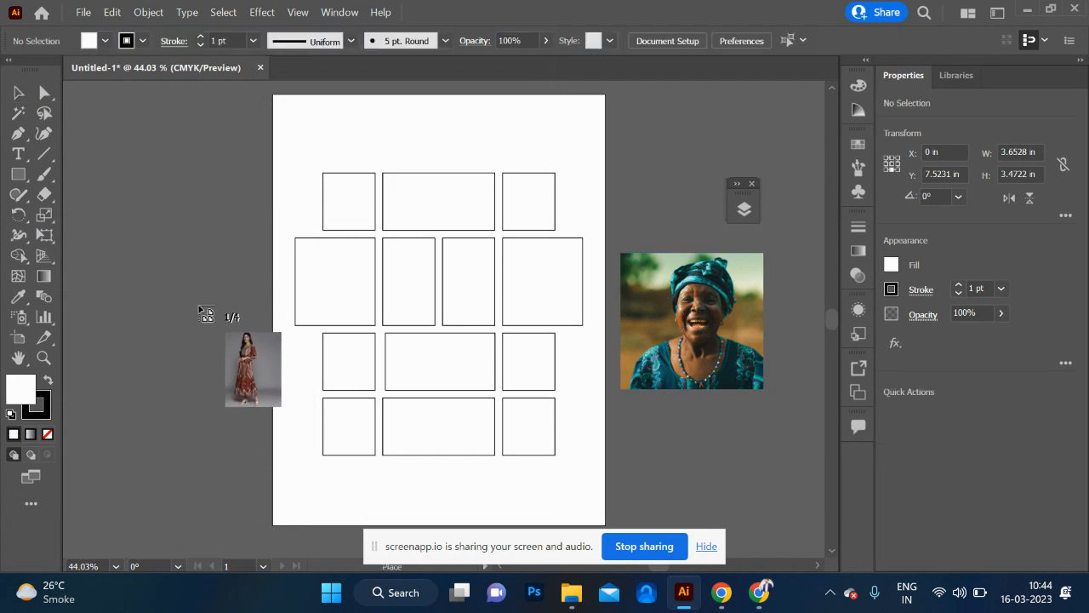
- Place the four loaded images at their original size, overlapping one another, on the empty canvas left of the artboard
scroll(206, 314, left, 3)
scroll(206, 313, left, 3)
click(250, 163)
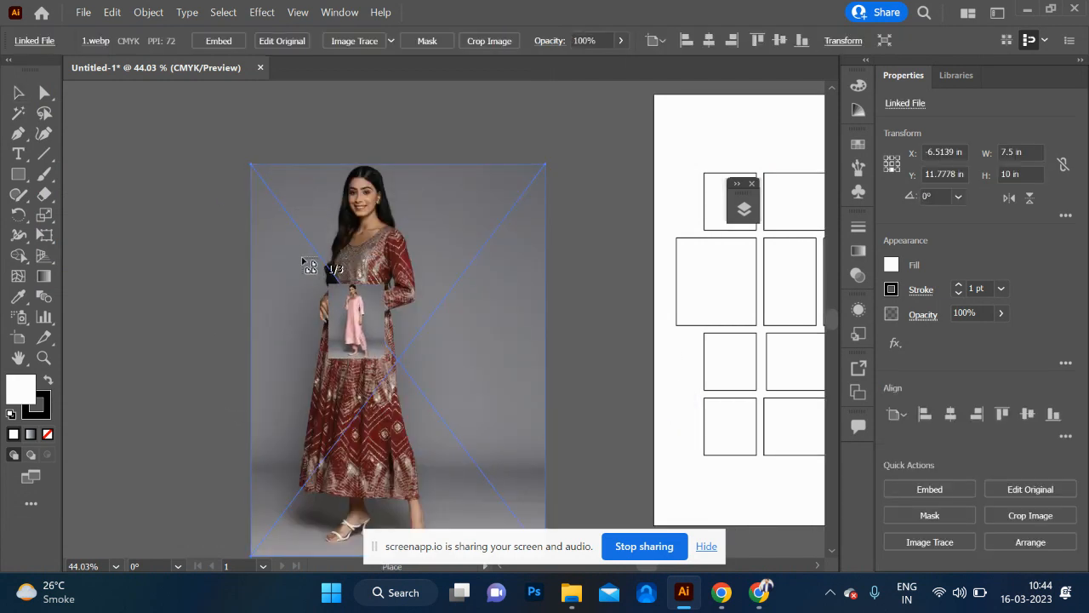
click(299, 255)
click(201, 276)
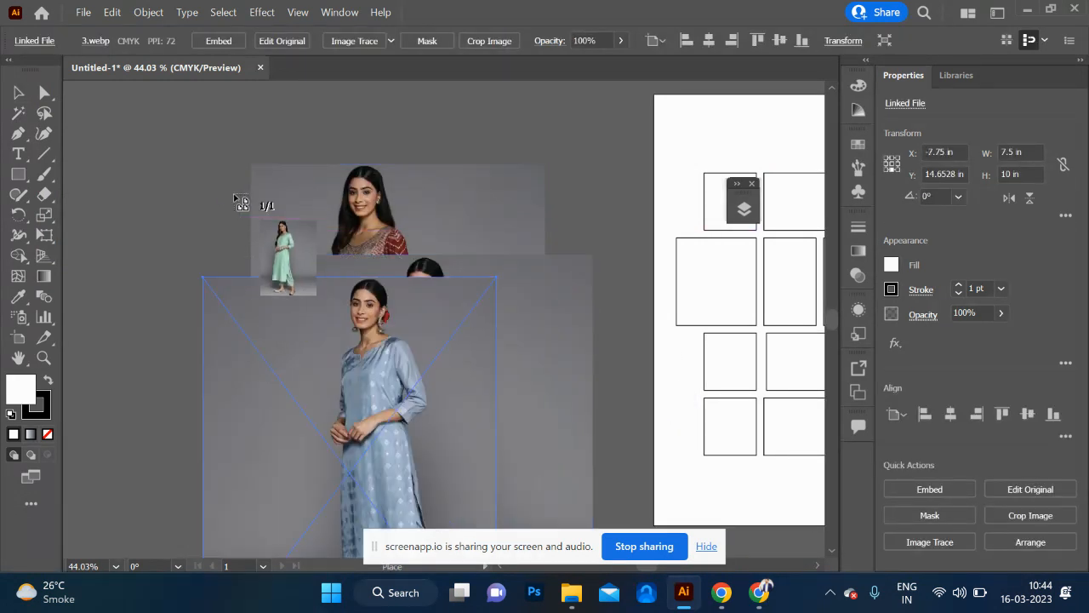
click(233, 193)
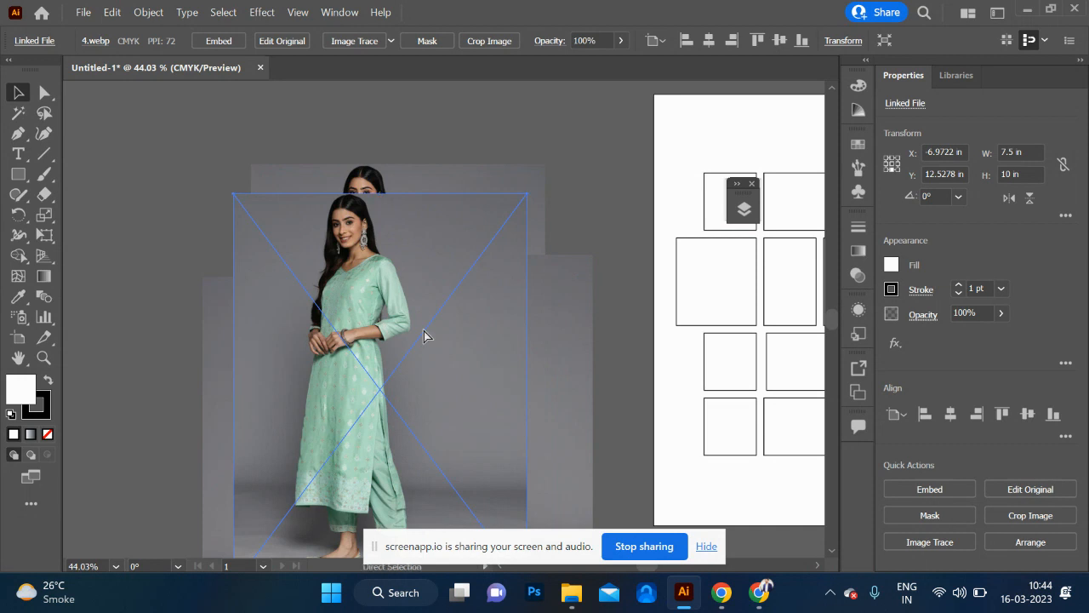
- Move the green-dress image across the artboard to the empty canvas right of the i1 portrait
key(ctrl+minus)
key(ctrl+minus)
scroll(423, 335, right, 5)
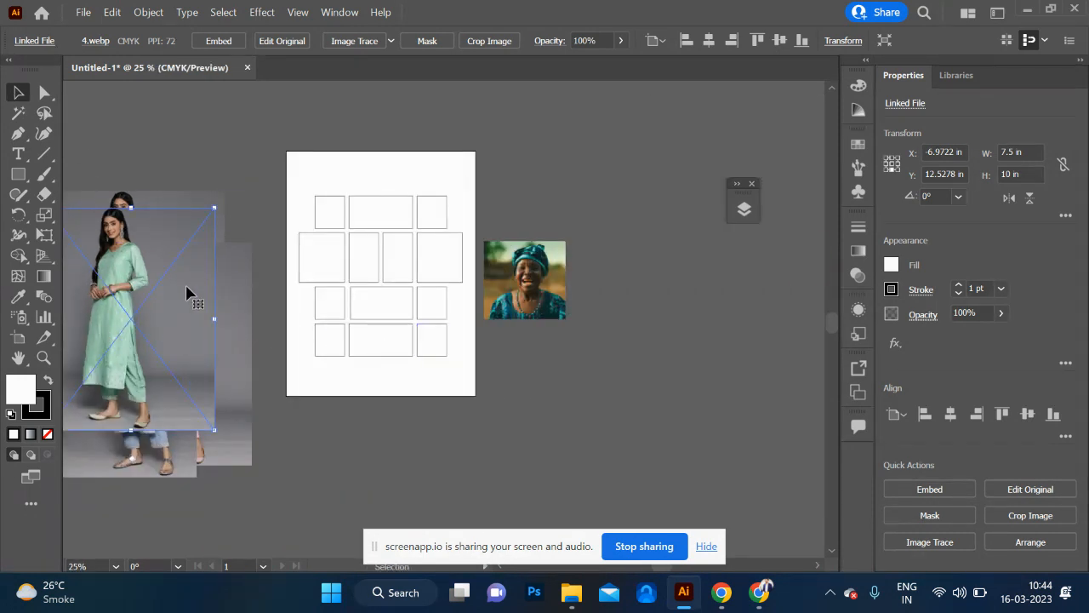
drag(154, 304, 703, 255)
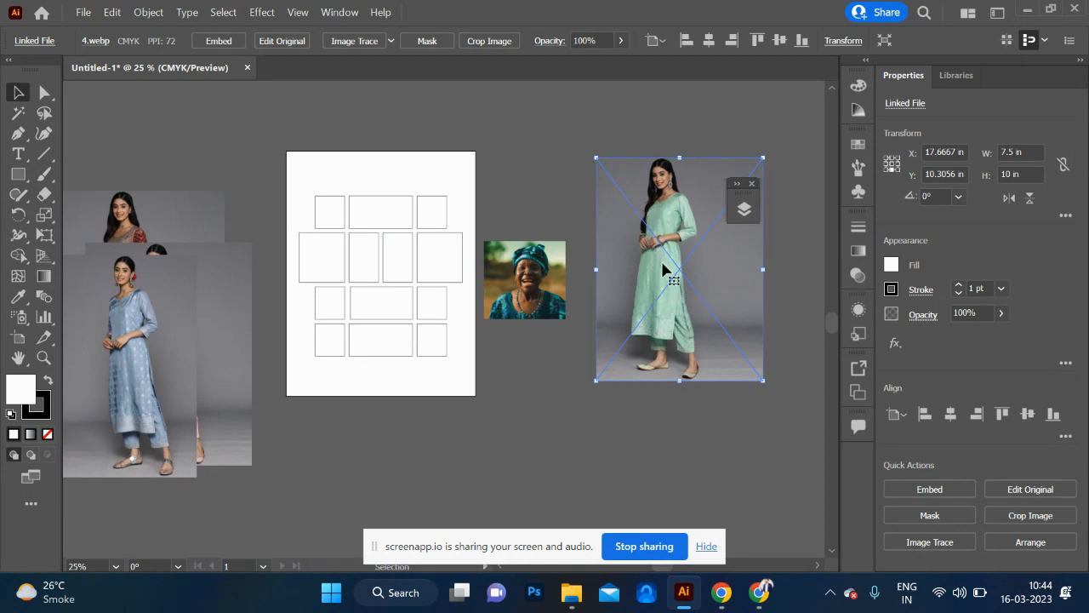
key(alt+Tab)
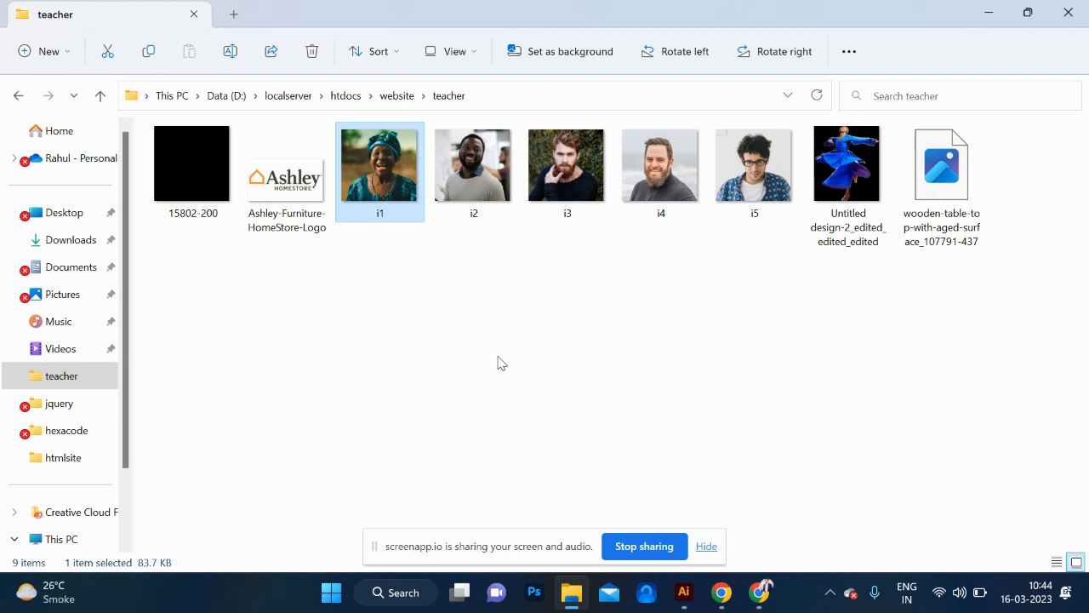
key(alt+Tab)
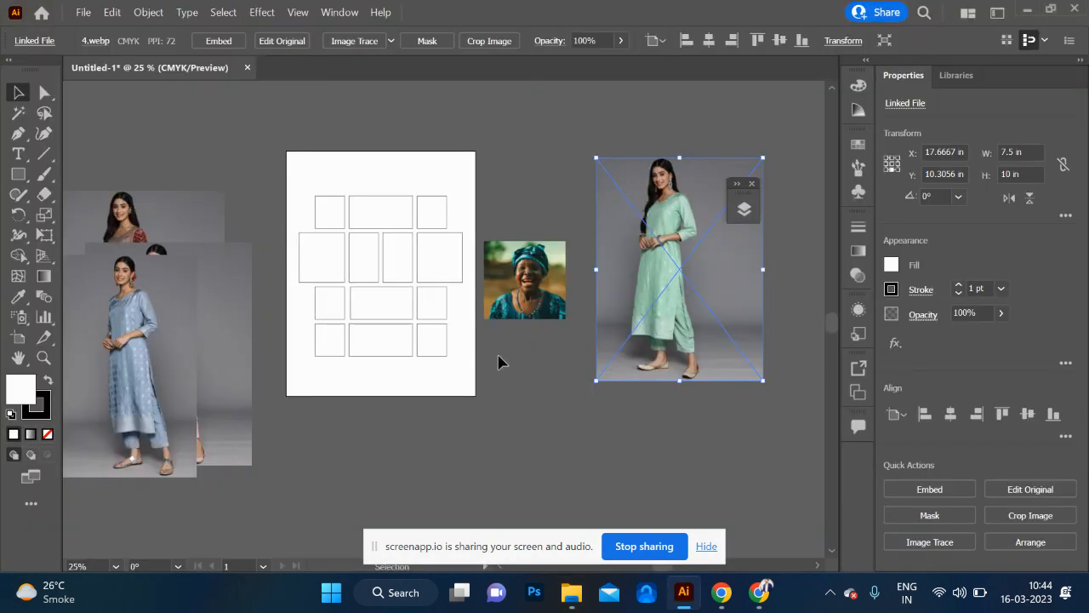
key(alt+Tab)
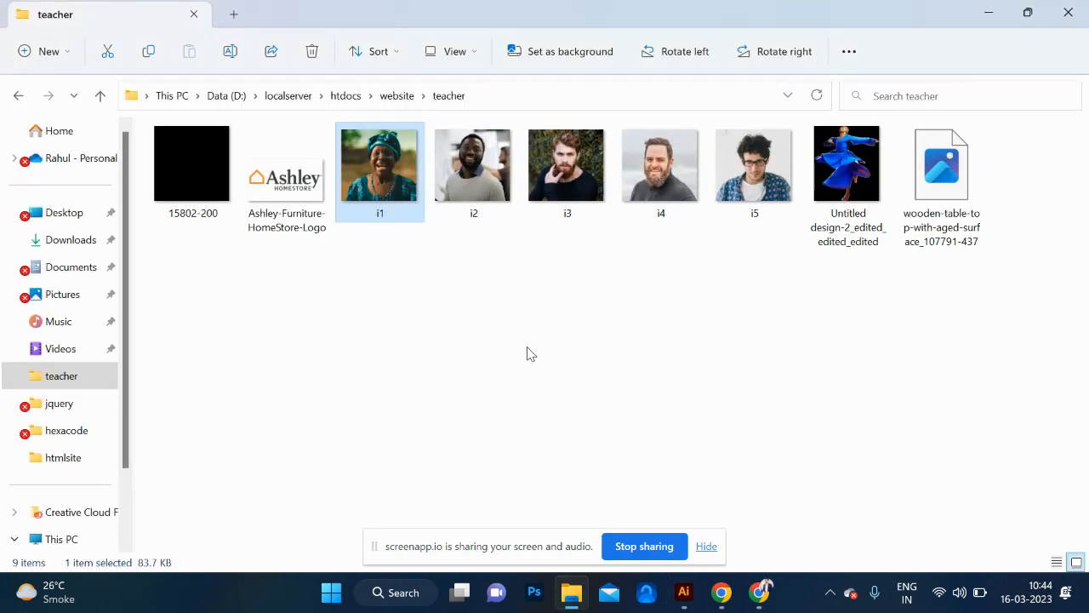
key(alt+Tab)
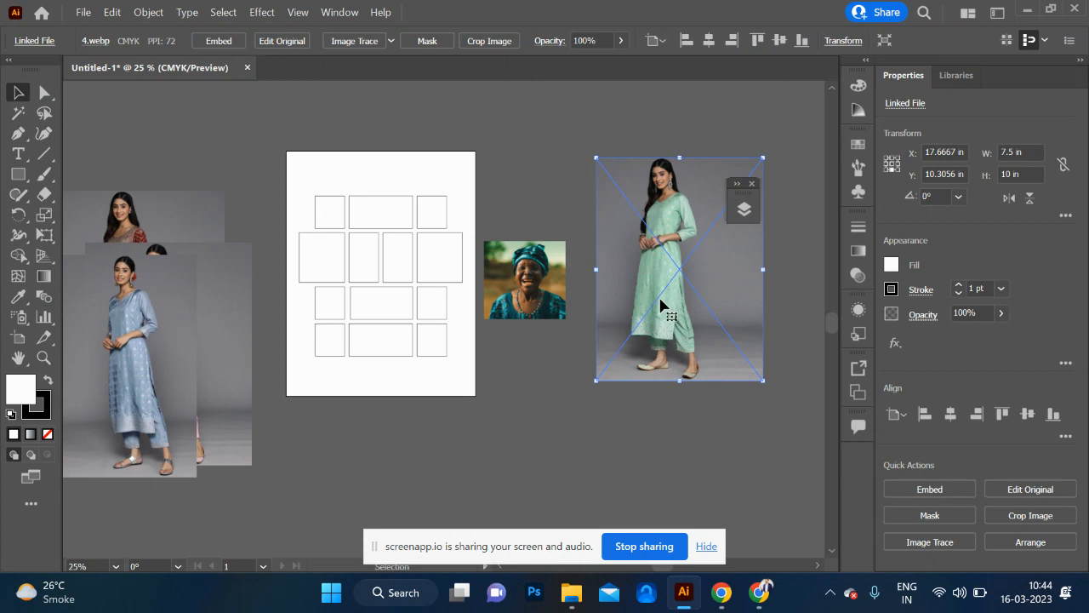
key(alt+Tab)
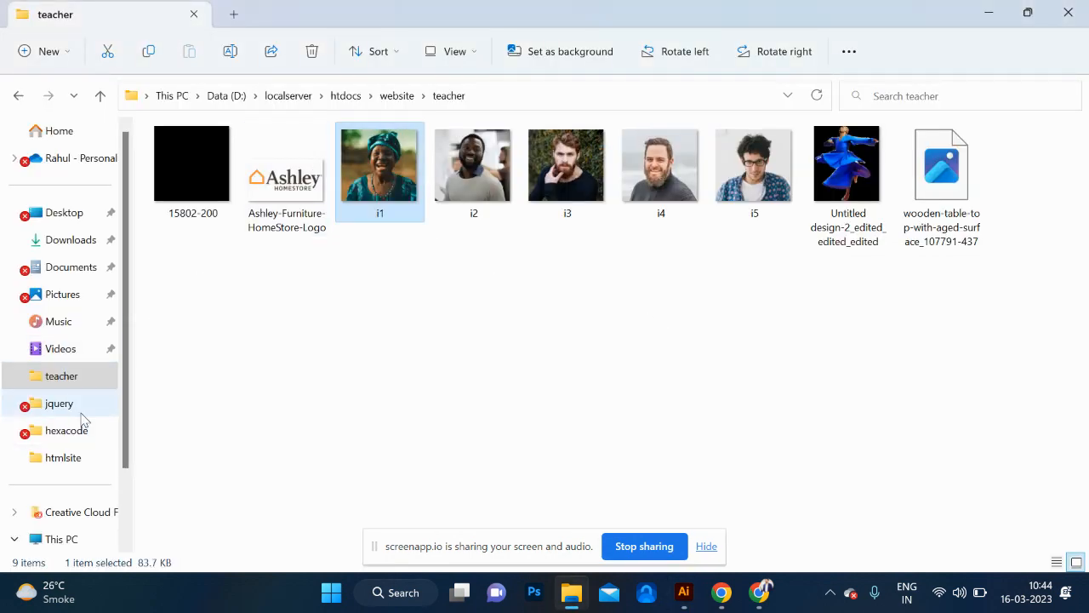
key(alt+Tab)
click(83, 20)
click(83, 19)
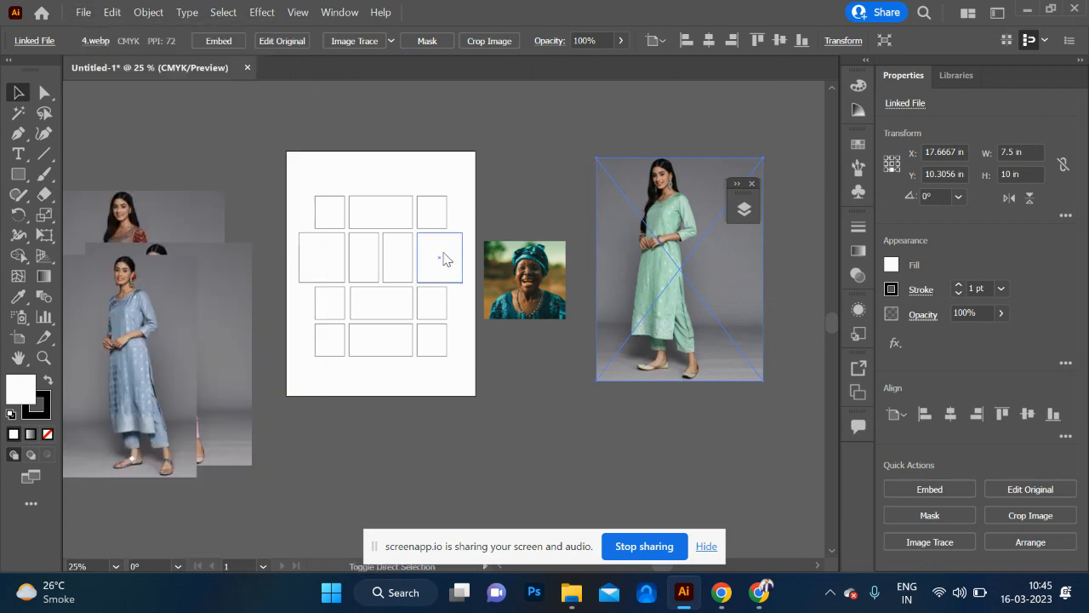
key(ctrl+shift+p)
click(481, 466)
- Switch to File Explorer, open the Music folder, and rename green-dress image 4 as dshf
key(alt+Tab)
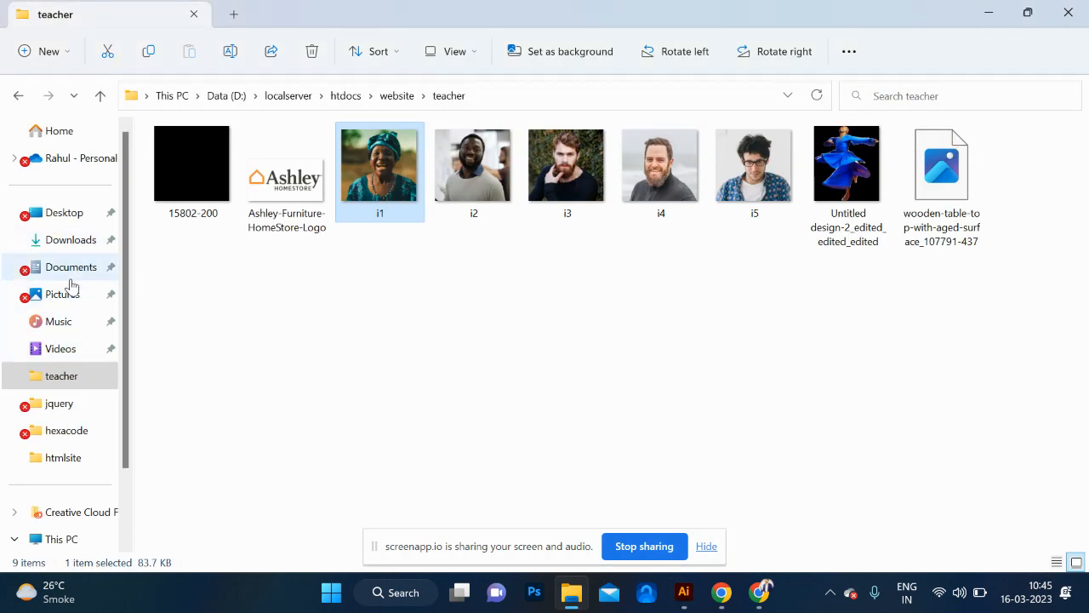
click(59, 323)
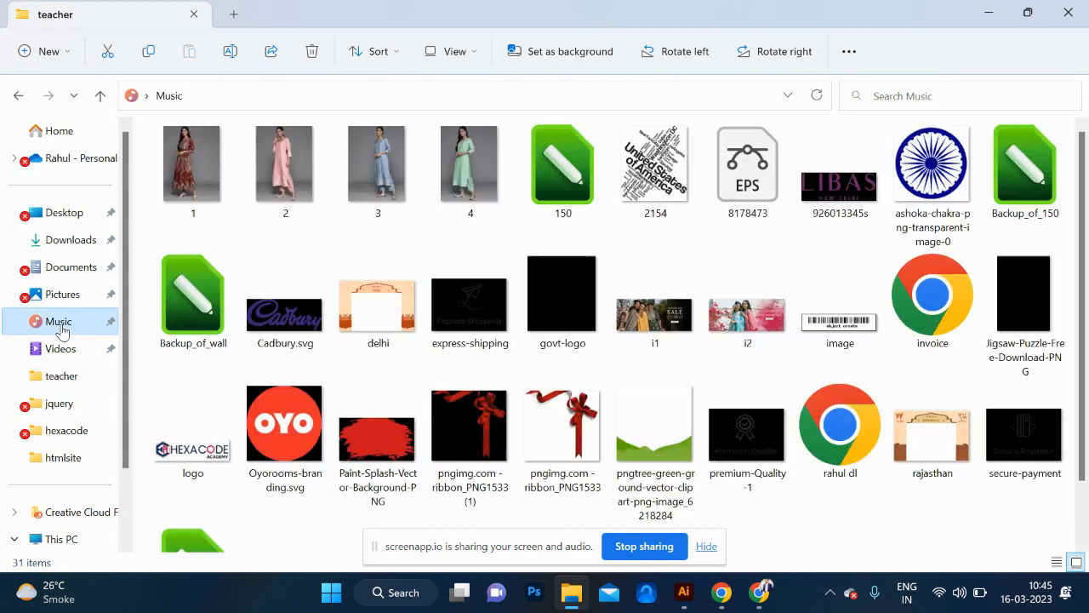
click(463, 203)
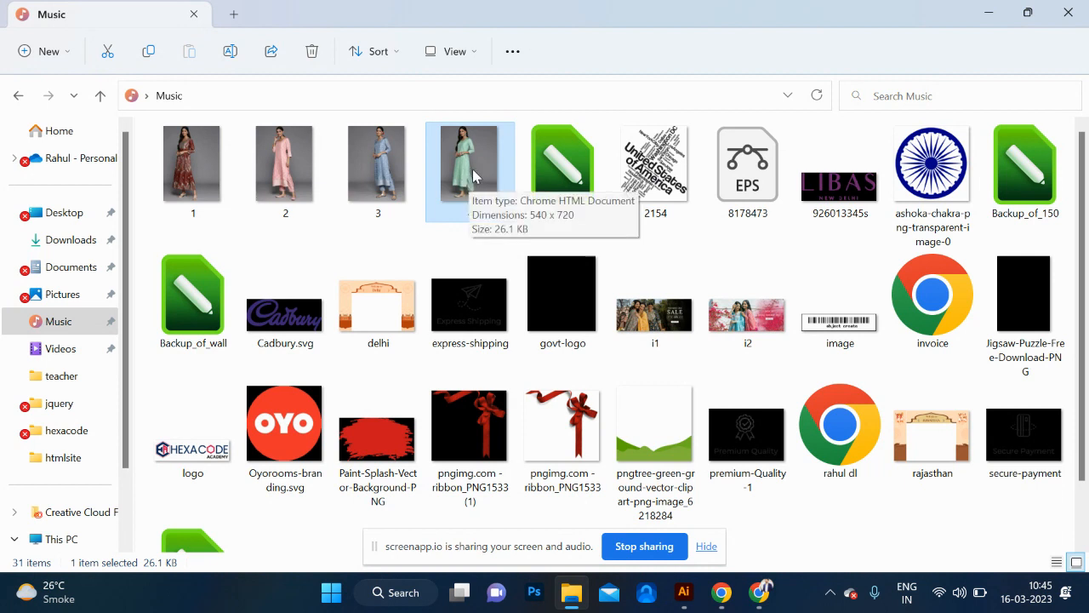
key(F2)
text(dshf)
key(Return)
- Create a shortcut to image 3 within the Music folder
click(393, 194)
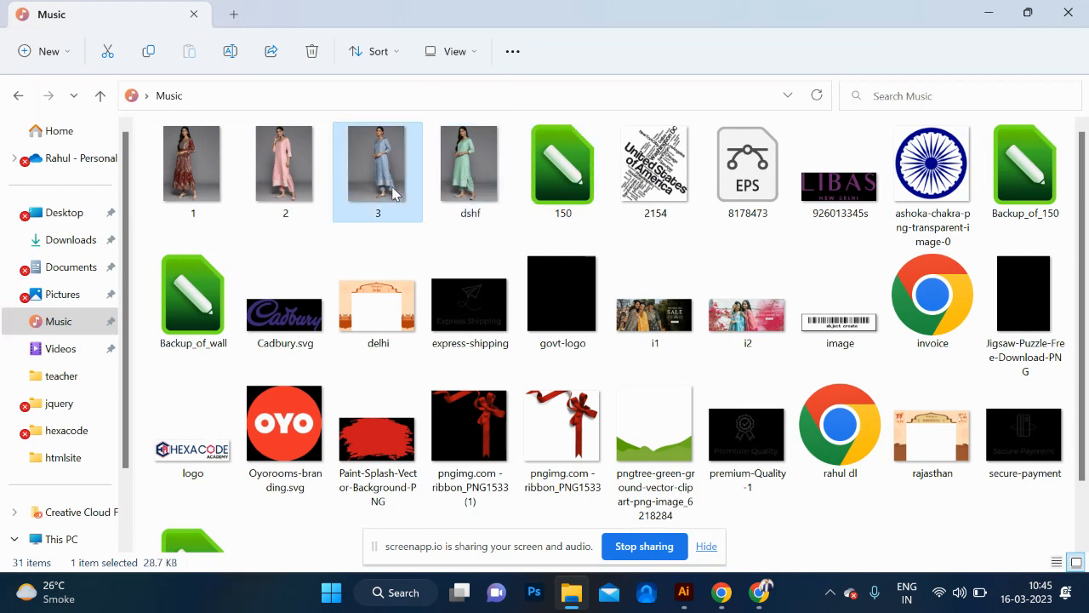
drag(393, 194, 490, 187)
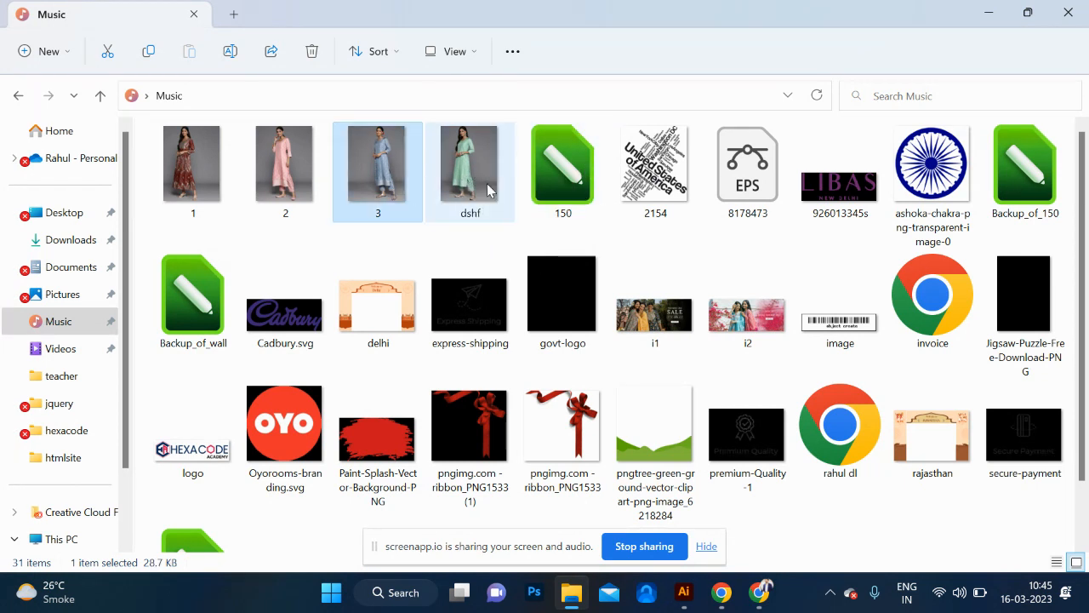
click(432, 387)
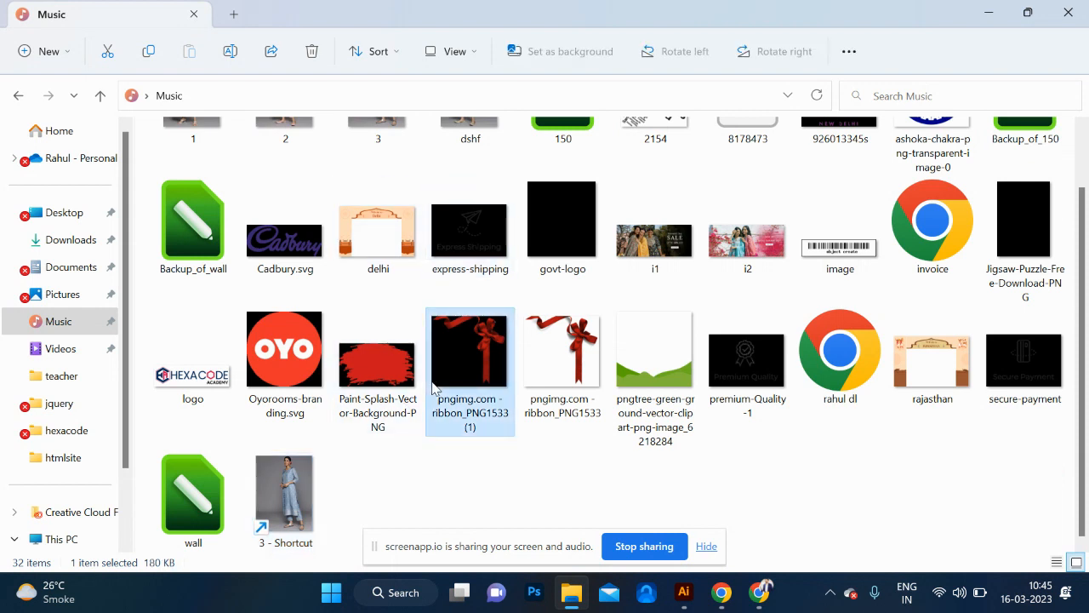
scroll(432, 388, up, 1)
click(450, 194)
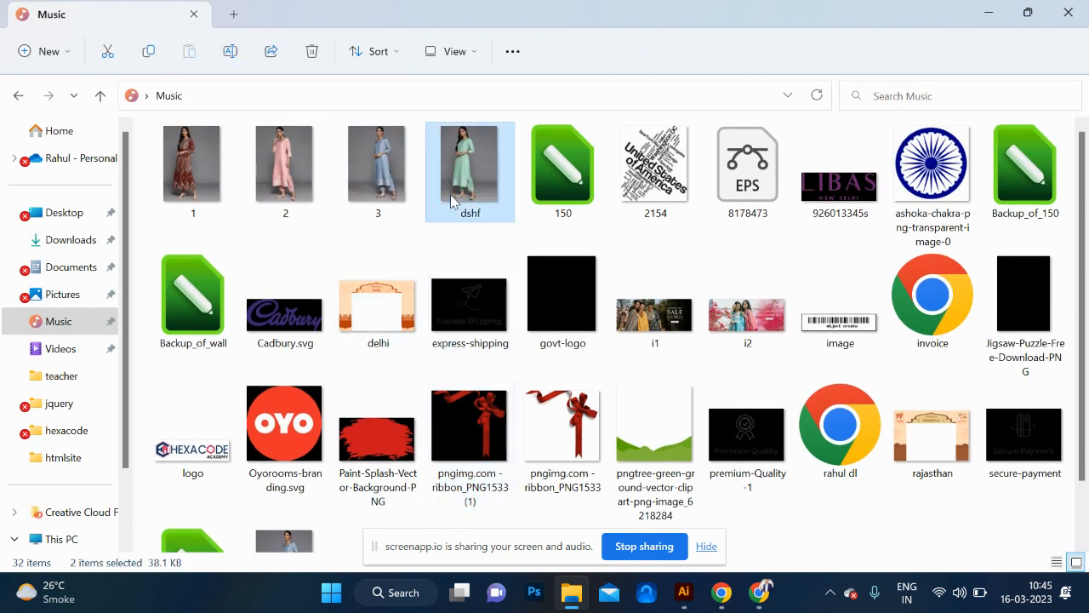
- Copy blue-dress image 3 within the Music folder and rename the copy as 4
click(391, 183)
key(ctrl+c)
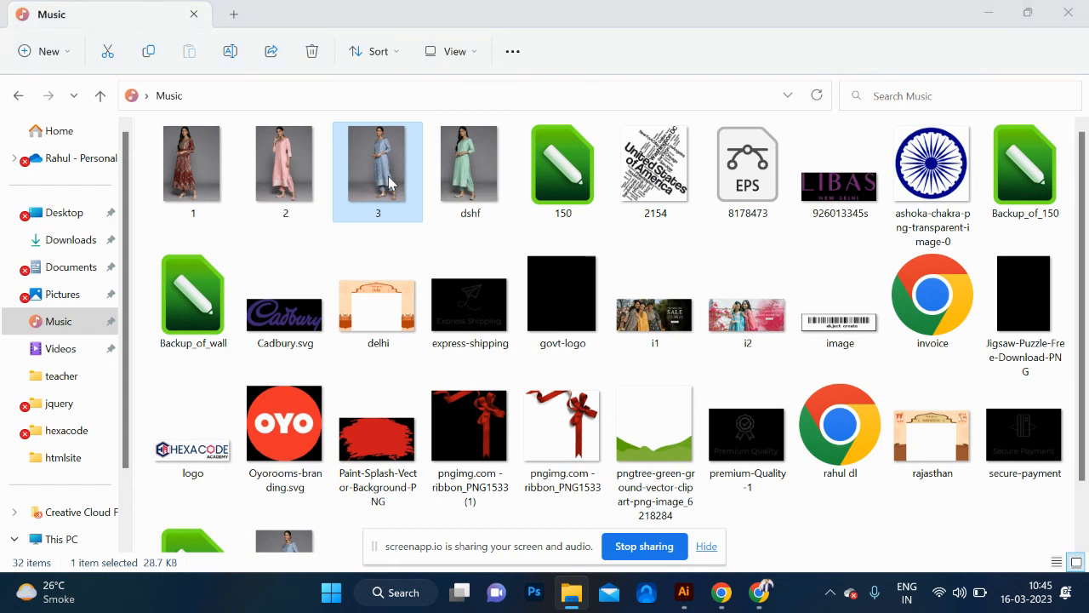
key(ctrl+v)
key(F2)
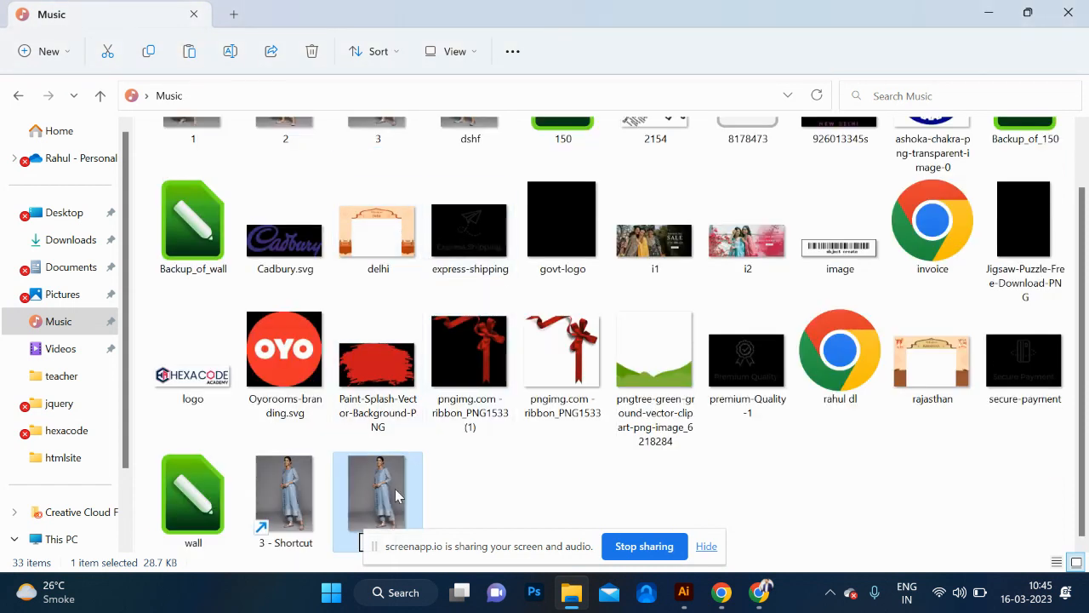
click(498, 486)
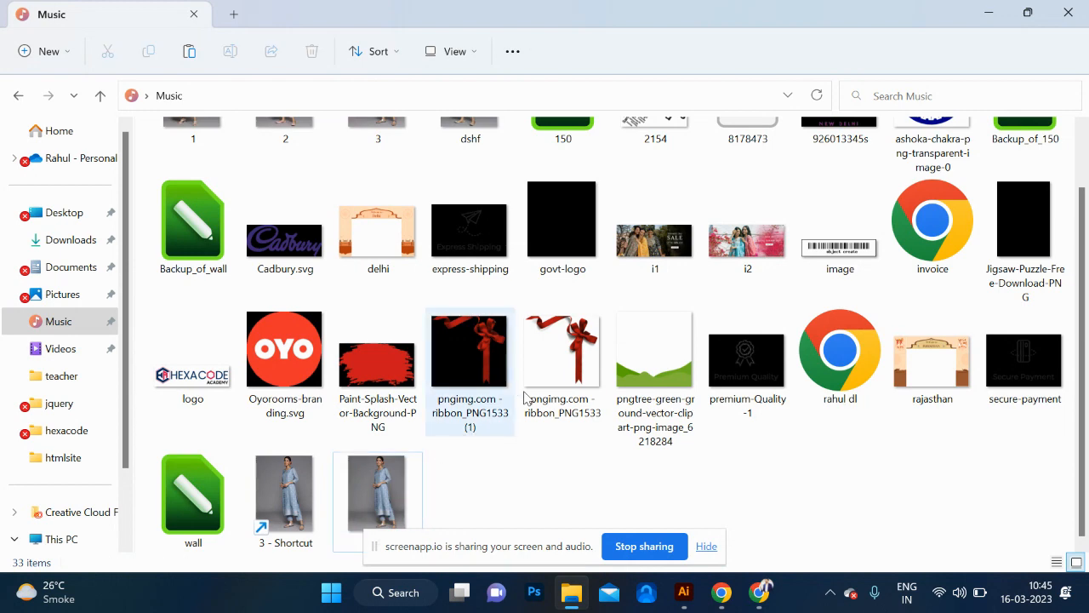
- Switch back to Illustrator and update the missing or modified linked files
key(alt+Tab)
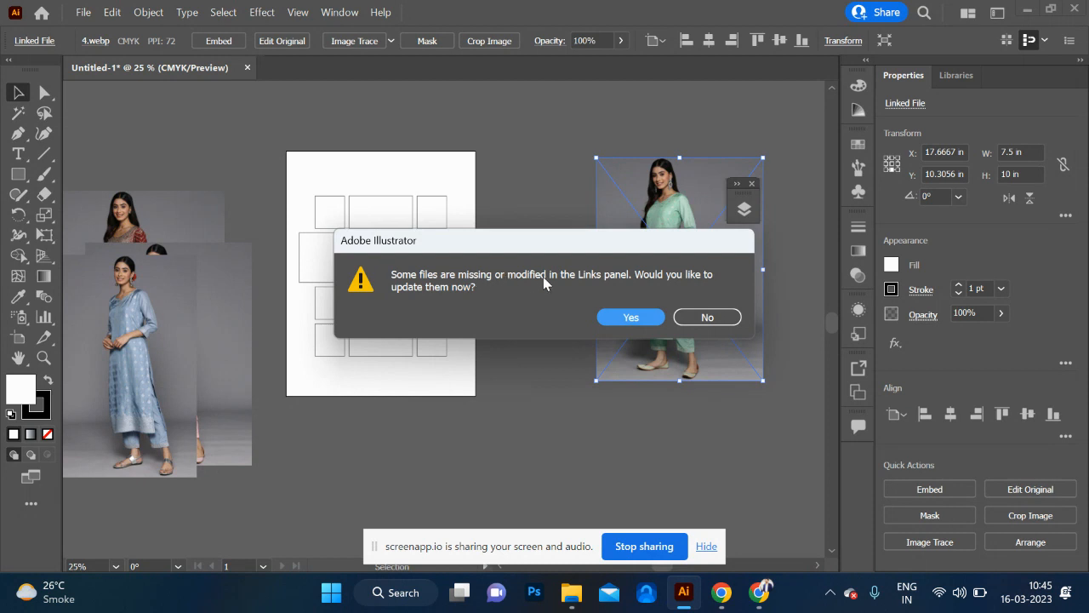
click(631, 319)
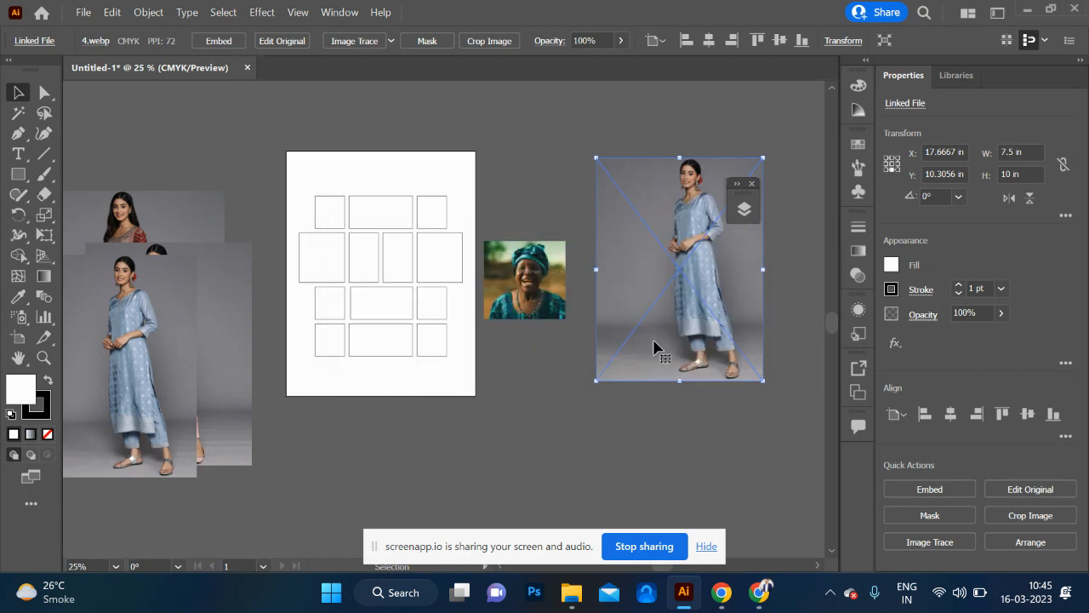
- Recheck the source images in the Music folder, and move the updated 4.webp image slightly down and toward the portrait in Illustrator
key(alt+Tab)
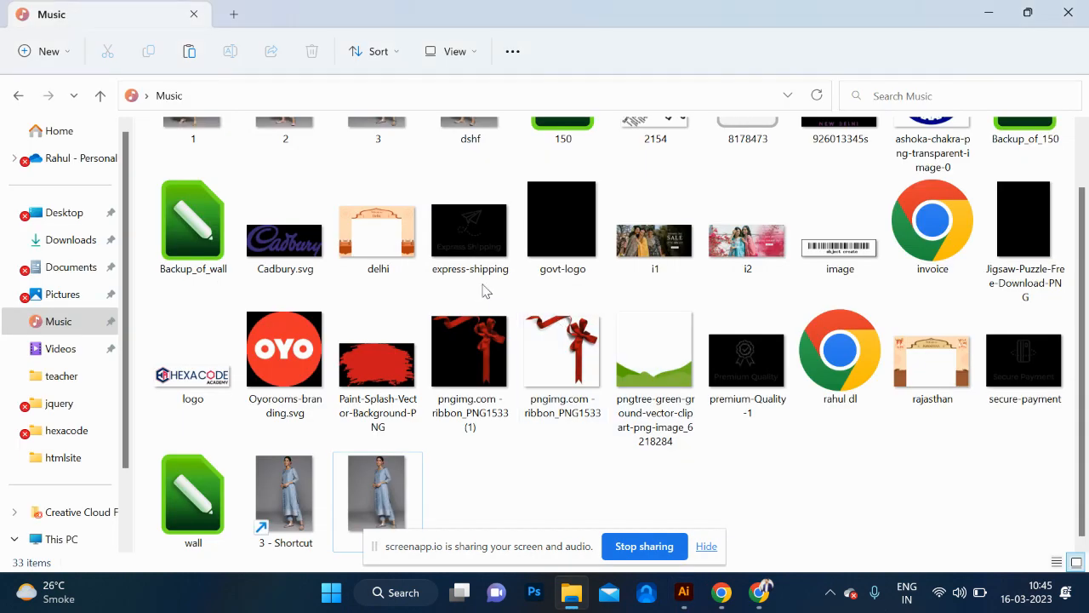
scroll(481, 288, up, 2)
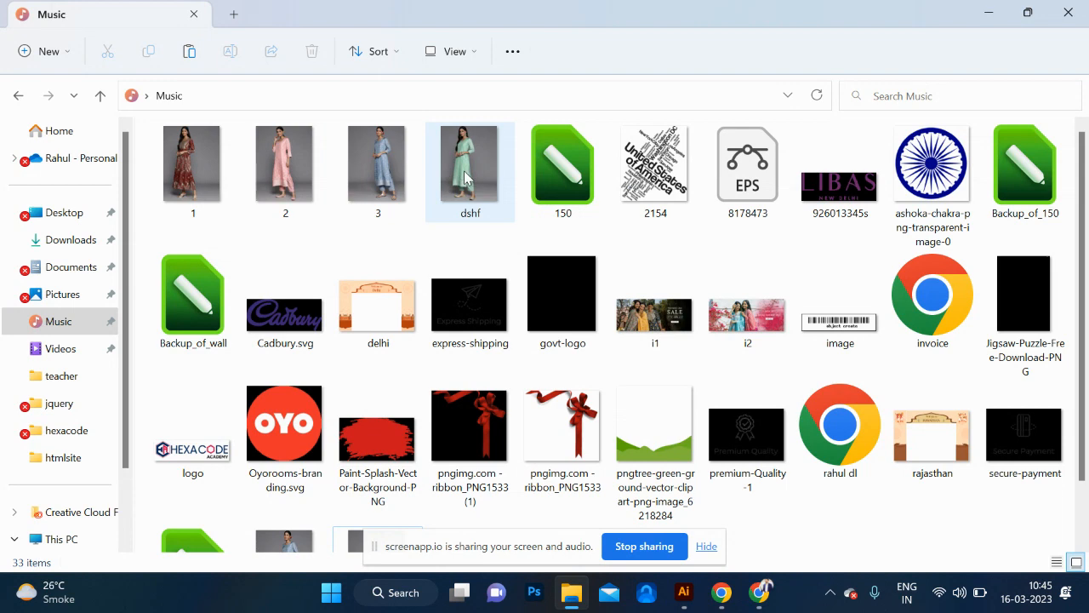
scroll(475, 340, down, 1)
key(alt+Tab)
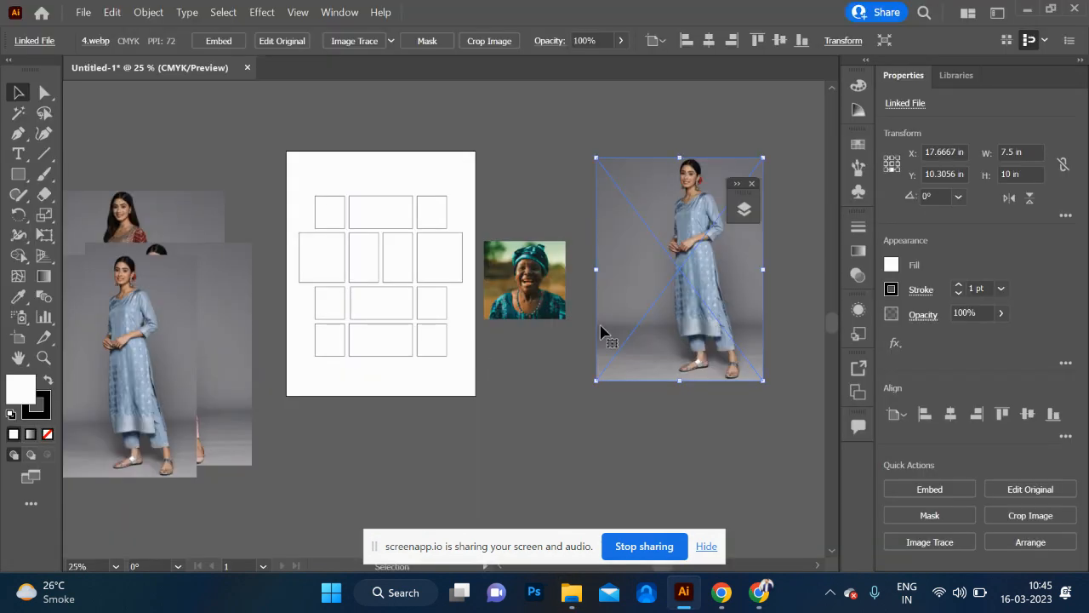
drag(656, 255, 630, 281)
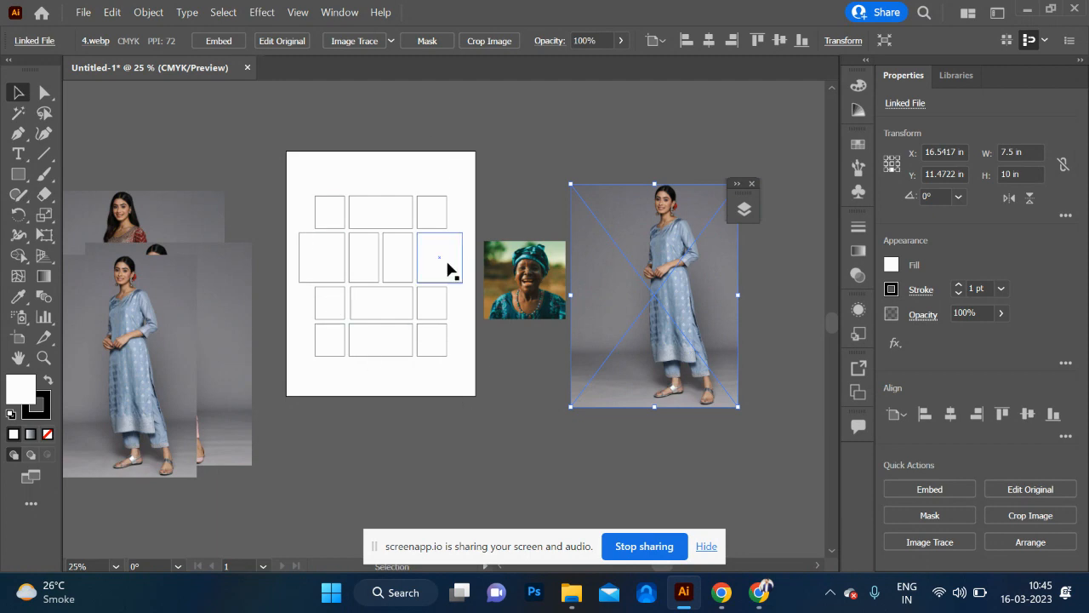
- Recheck the source images in the Music folder, and delete the 4.webp image from the Illustrator document
key(alt+Tab)
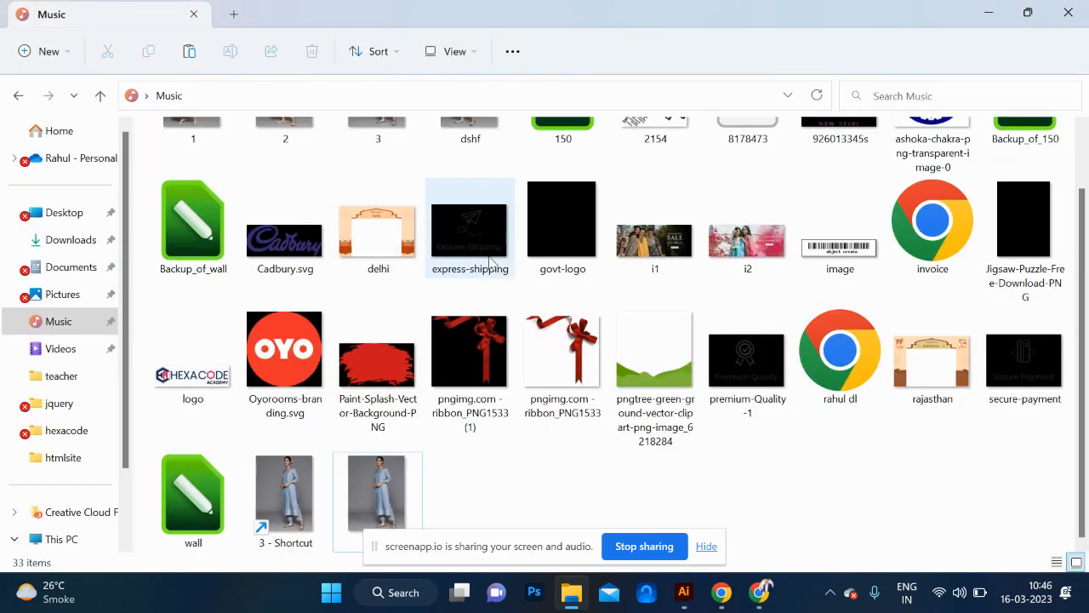
key(alt+Tab)
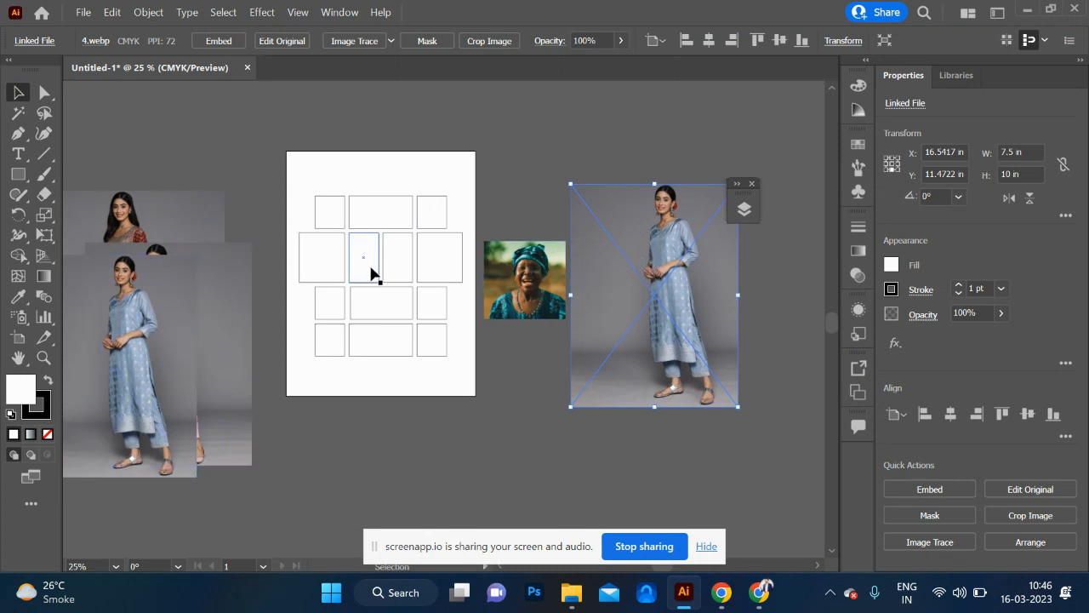
drag(656, 284, 684, 285)
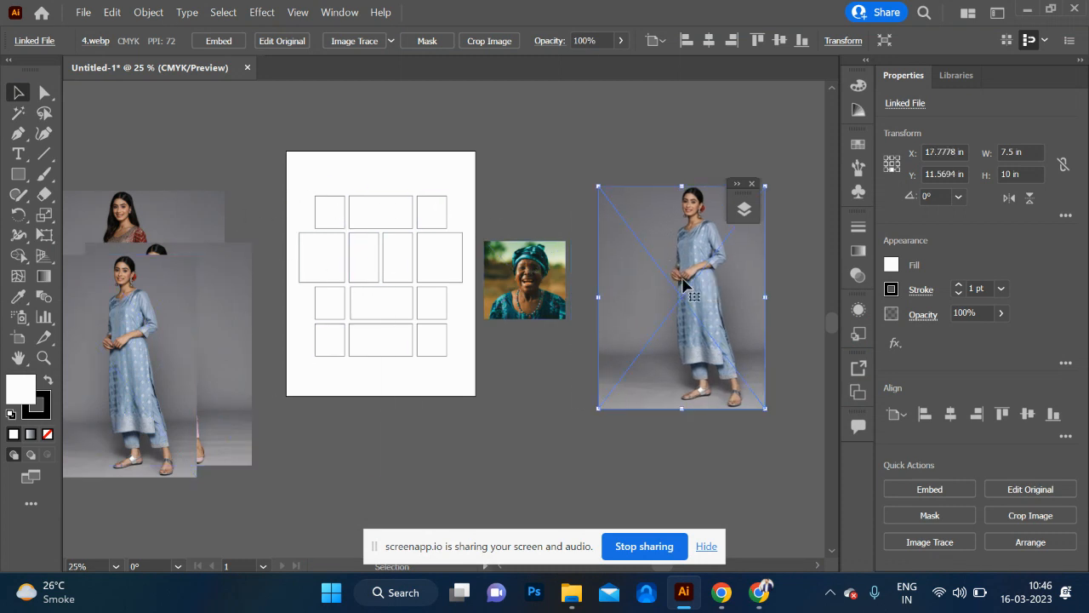
key(Delete)
- Embed the blue-dress image 3.webp and place it on the far side of the portrait, beside the artboard
drag(157, 339, 683, 261)
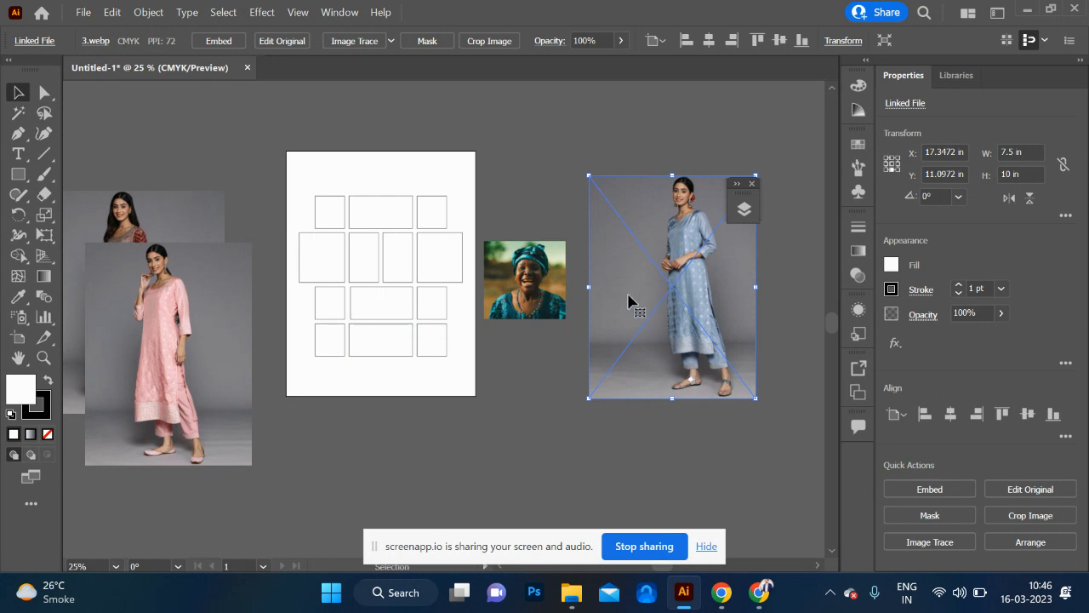
click(219, 41)
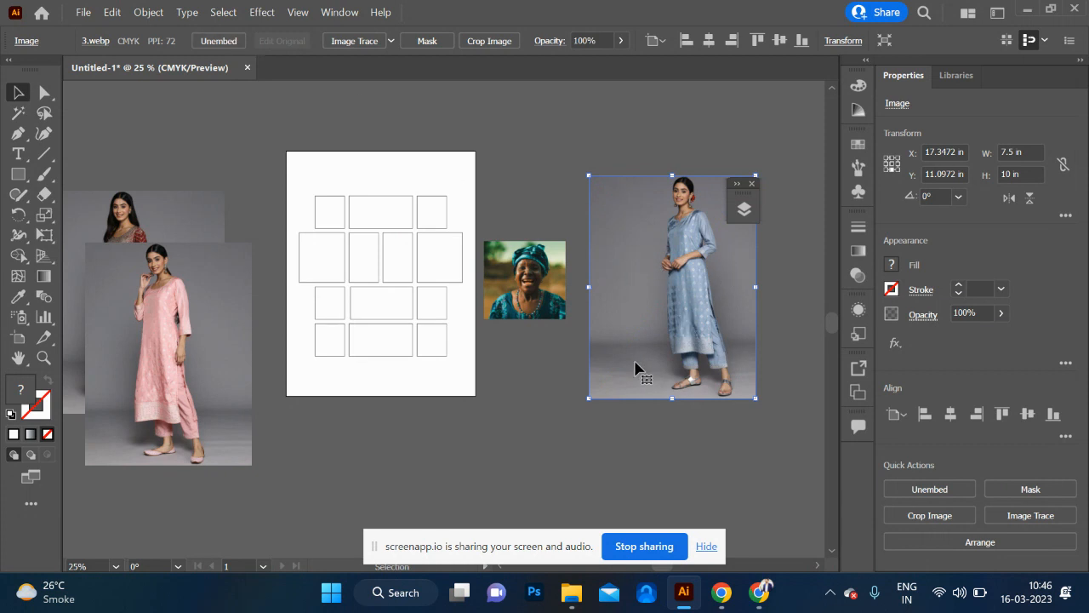
drag(650, 350, 660, 356)
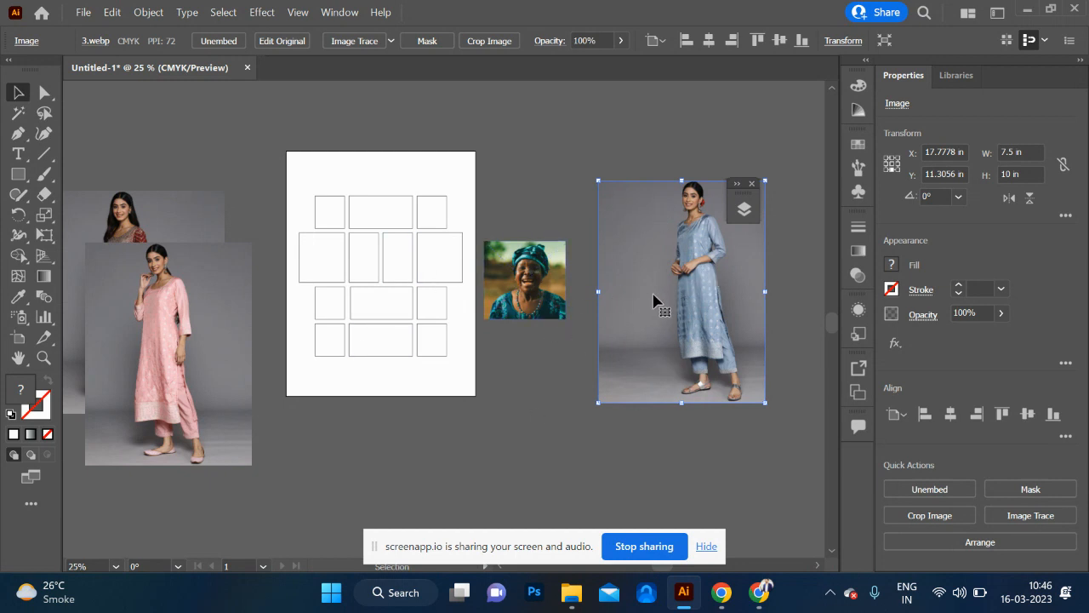
drag(654, 299, 642, 233)
- Move the pink-dress image 2.webp below the blue-dress one, and embed the red-dress image 1.webp and place it left of the artboard
drag(162, 312, 619, 425)
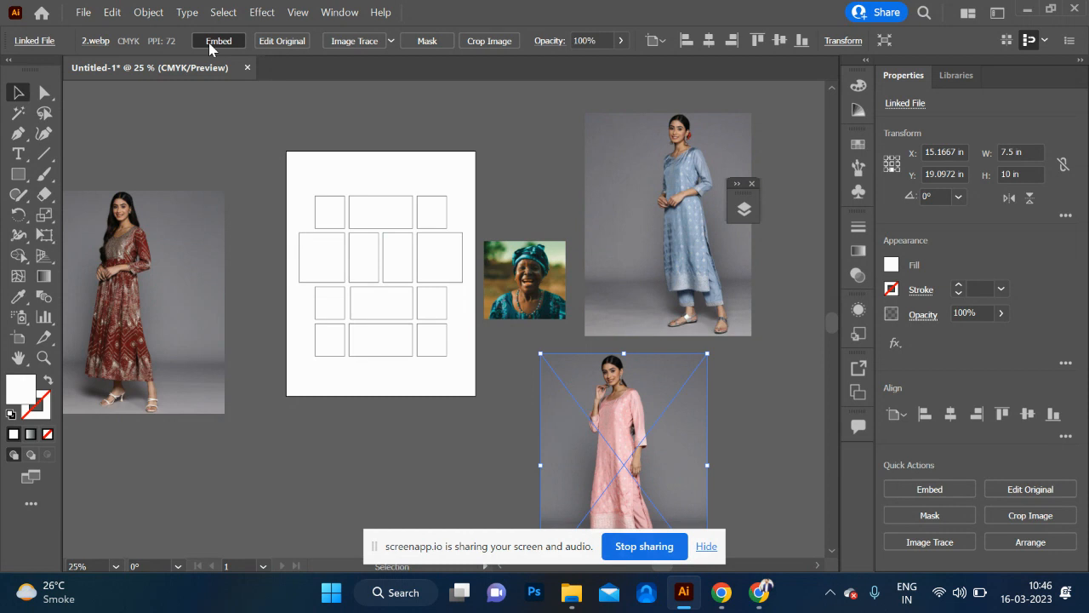
drag(157, 257, 251, 381)
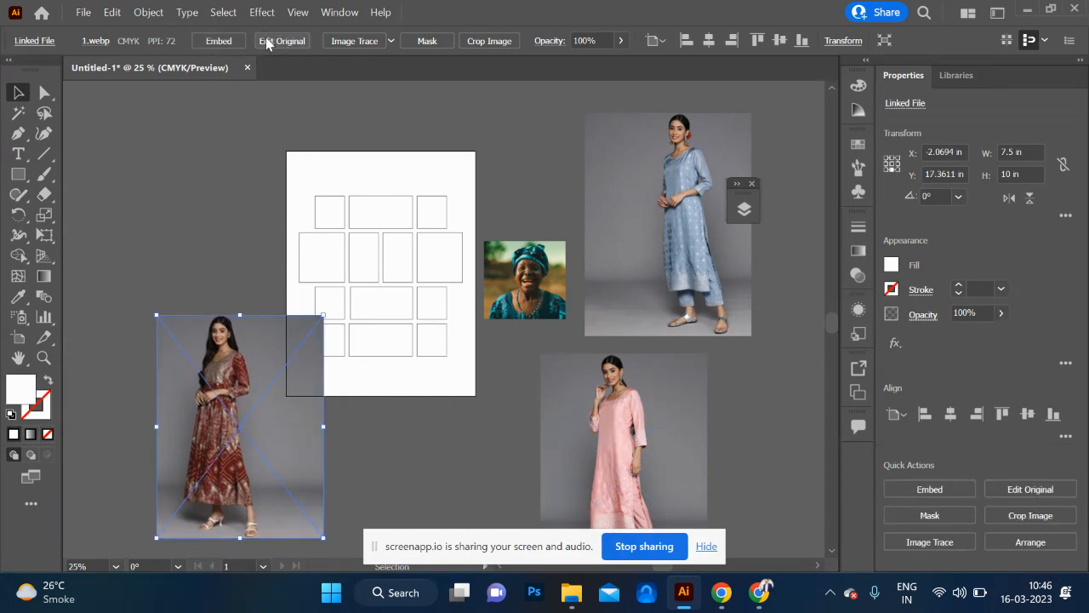
click(219, 41)
click(224, 187)
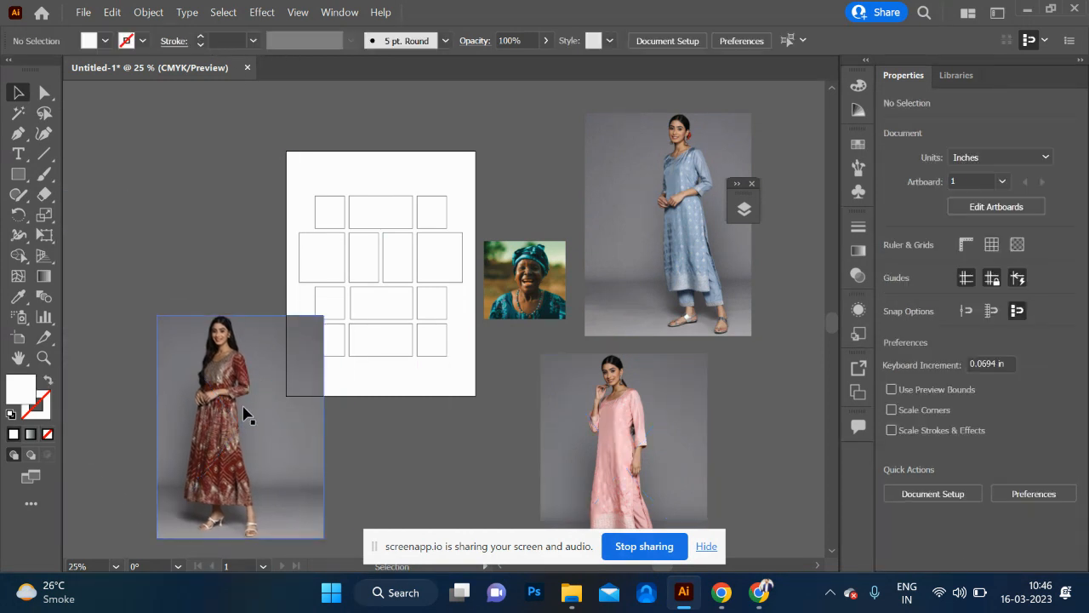
drag(243, 413, 176, 210)
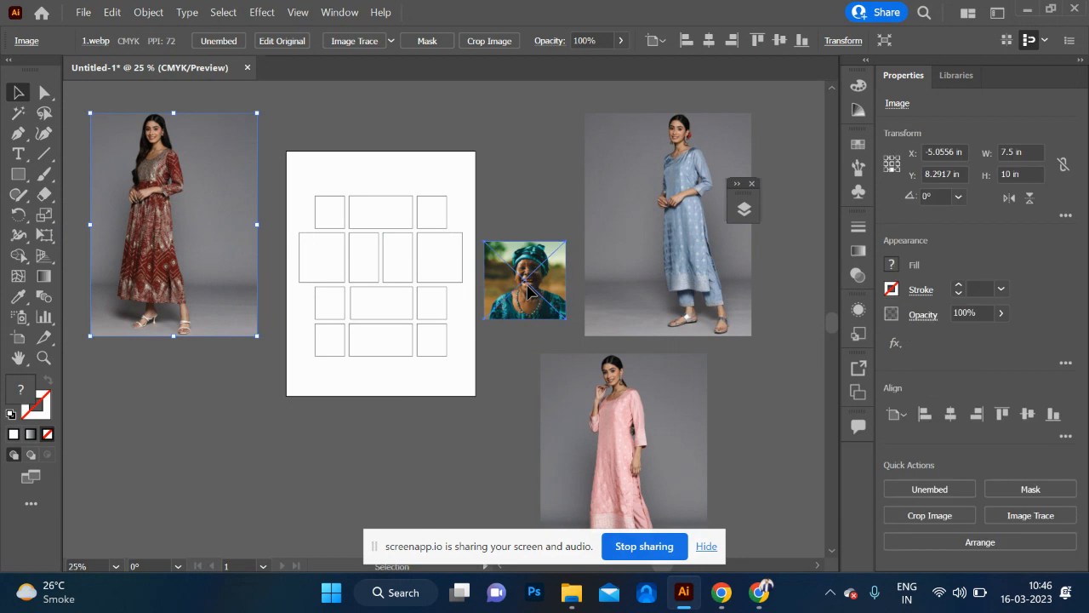
- Embed the portrait i1.jpg and move it over the leftmost frame of the second row
click(206, 40)
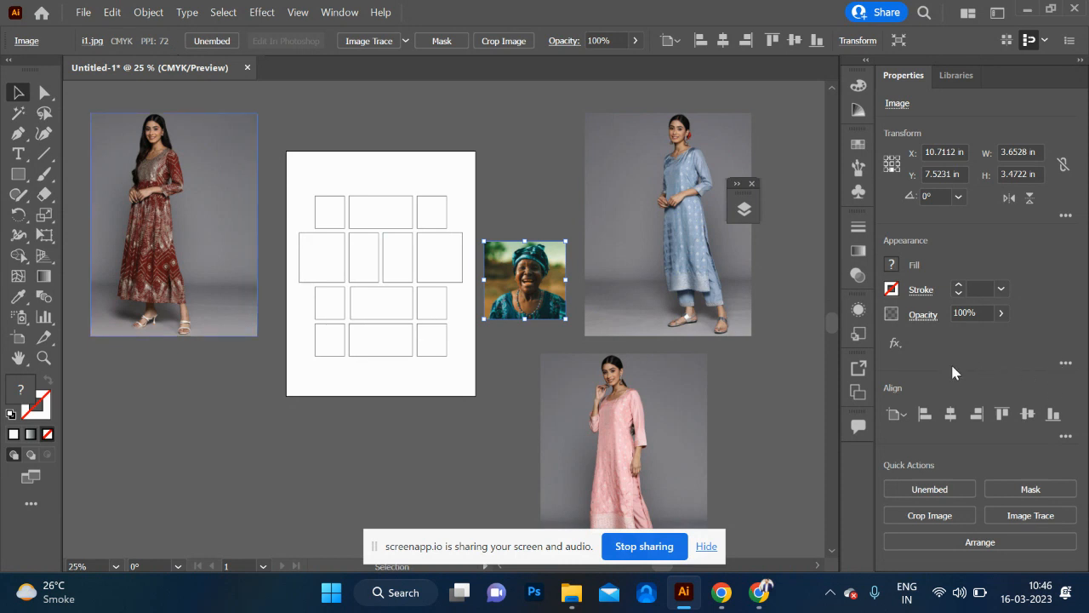
drag(541, 291, 341, 267)
key(ctrl+equal)
key(ctrl+equal)
key(ctrl+equal)
key(ctrl+equal)
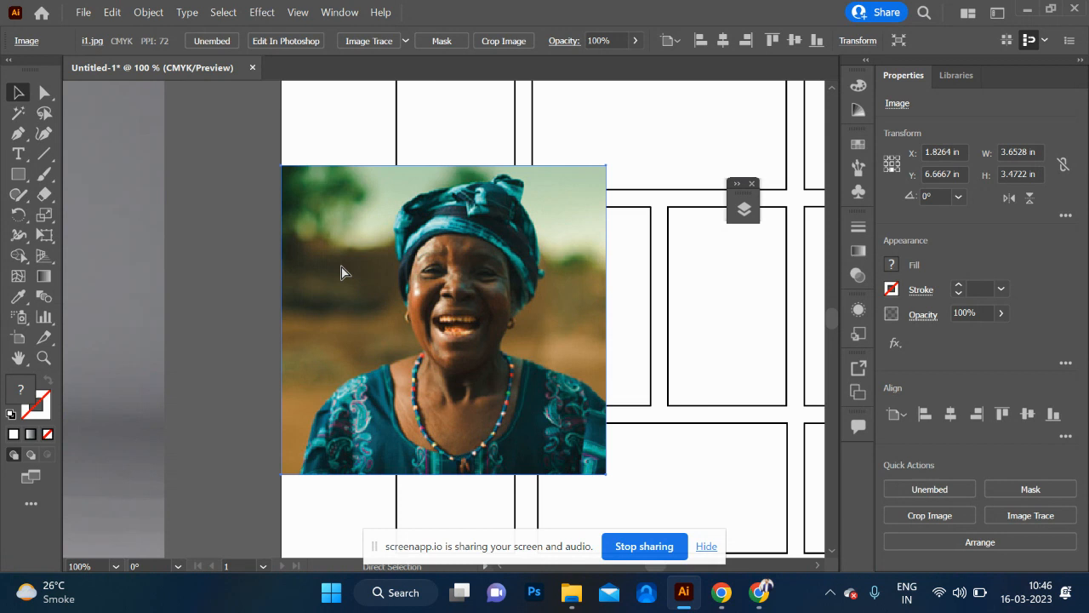
key(ctrl+equal)
key(ctrl+minus)
- Reposition the portrait so its face sits centred over the leftmost frame of the second row
drag(425, 286, 145, 295)
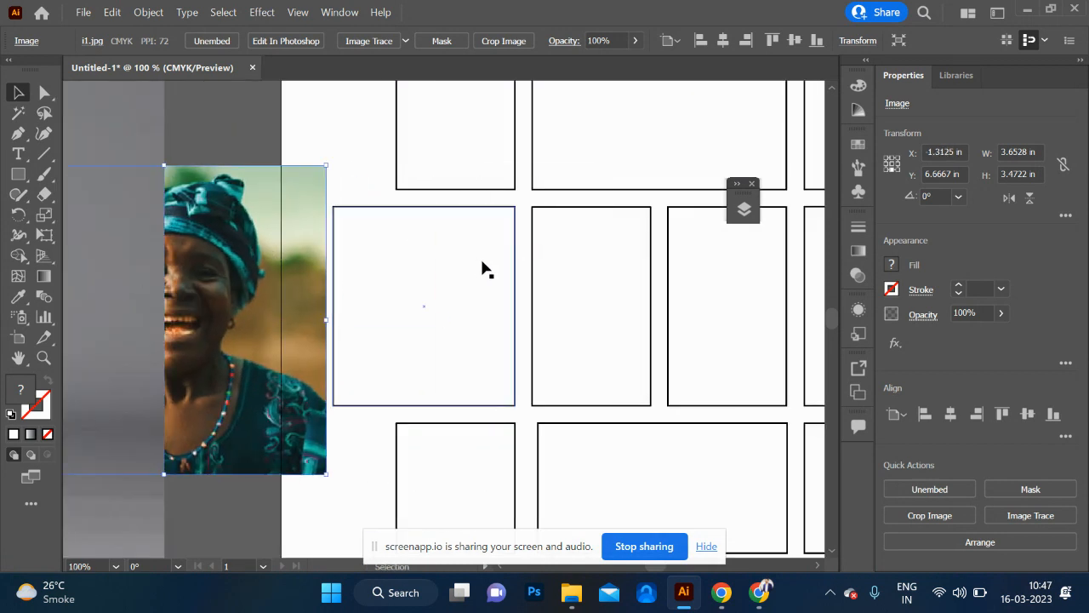
drag(256, 297, 535, 298)
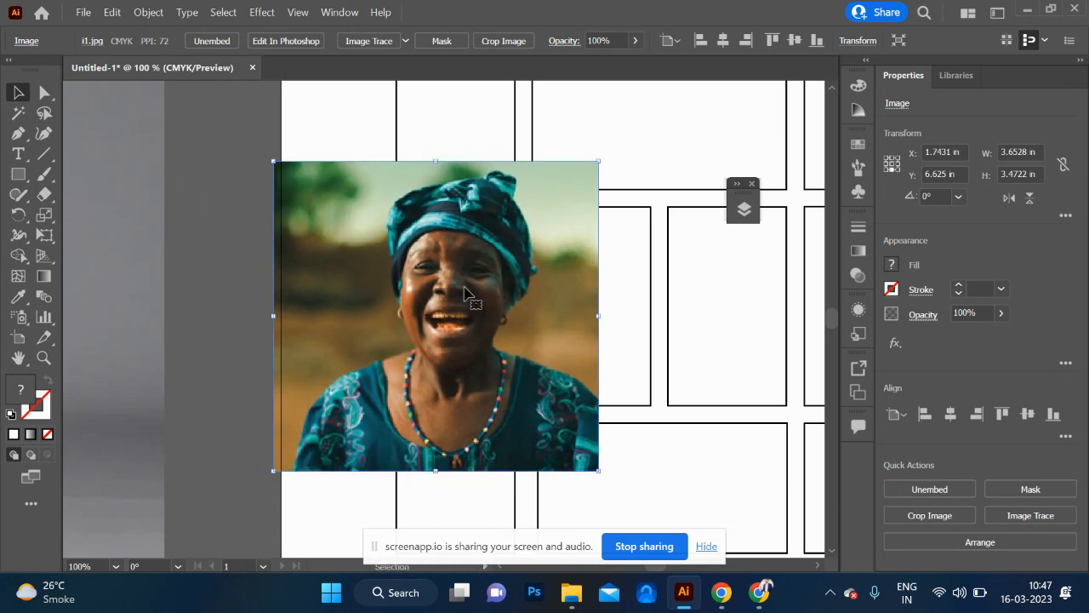
drag(451, 289, 419, 282)
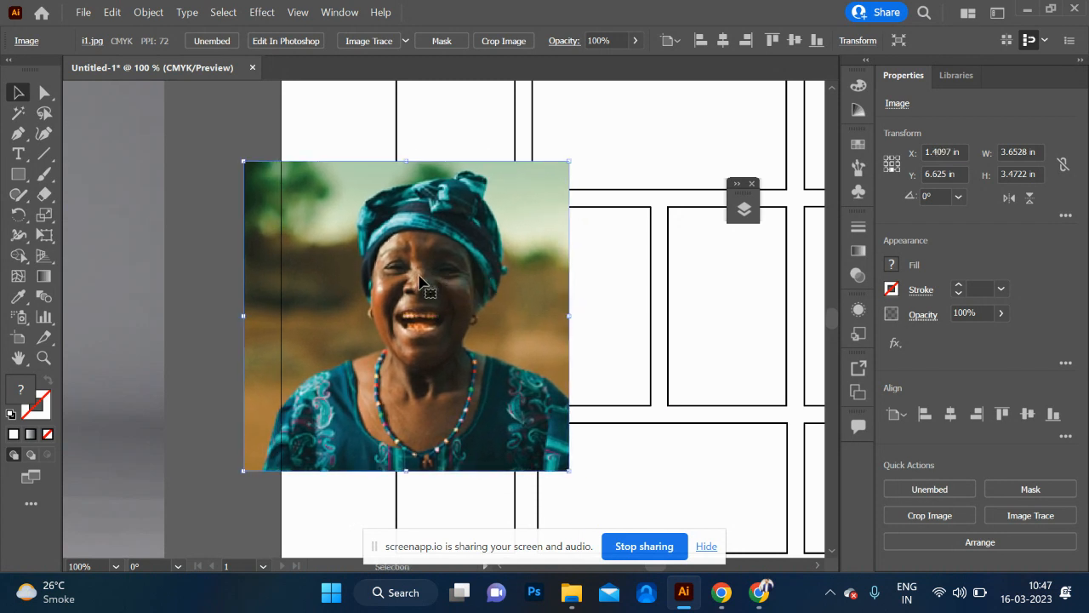
- Send the portrait to the back, behind all the collage frames
right_click(419, 281)
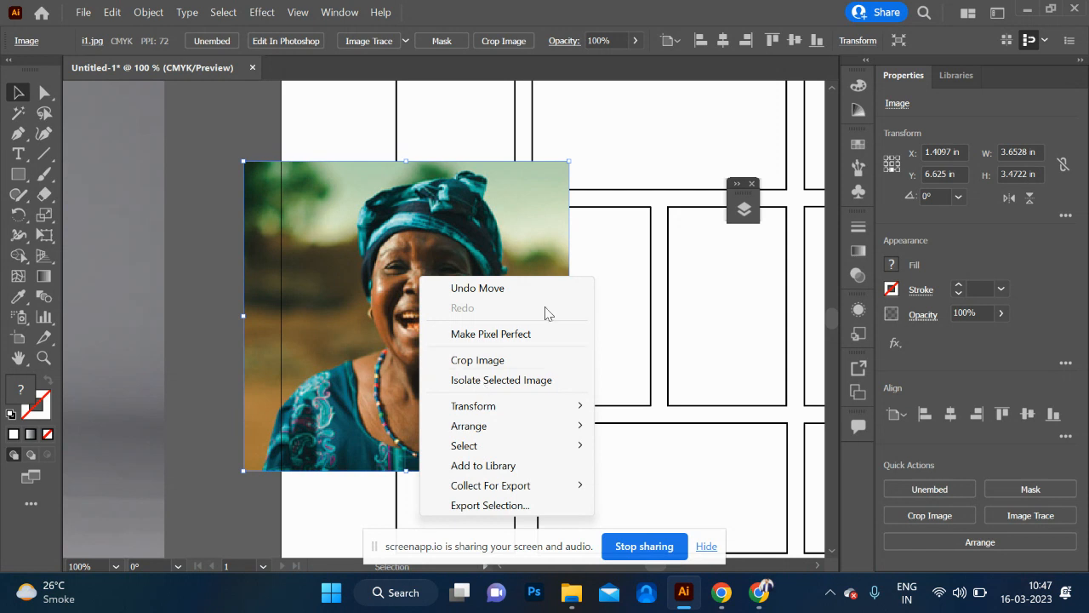
key(Escape)
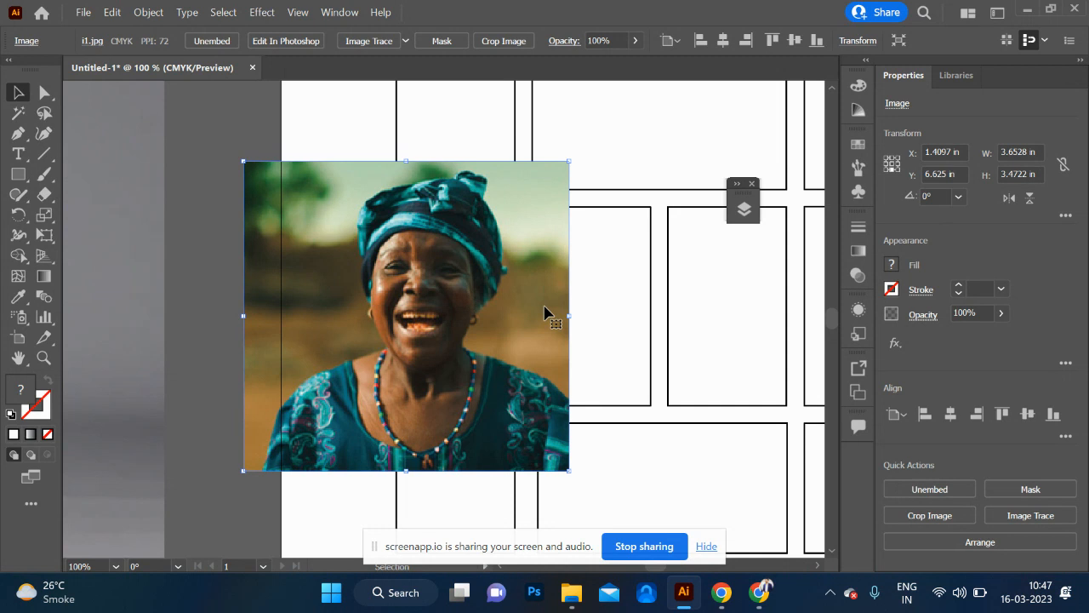
right_click(479, 271)
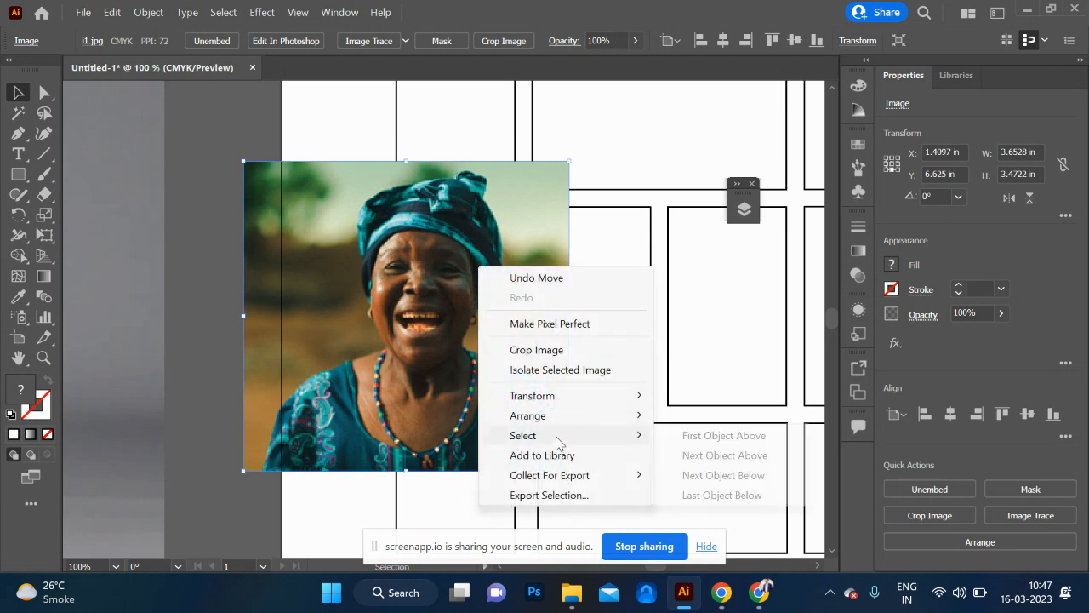
mouse_move(570, 426)
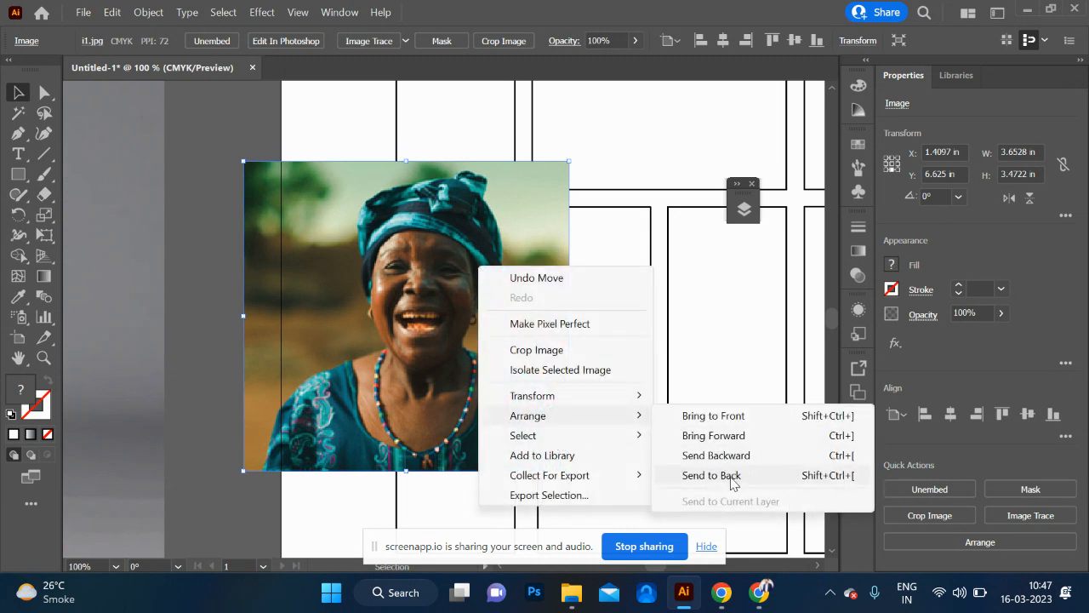
click(824, 483)
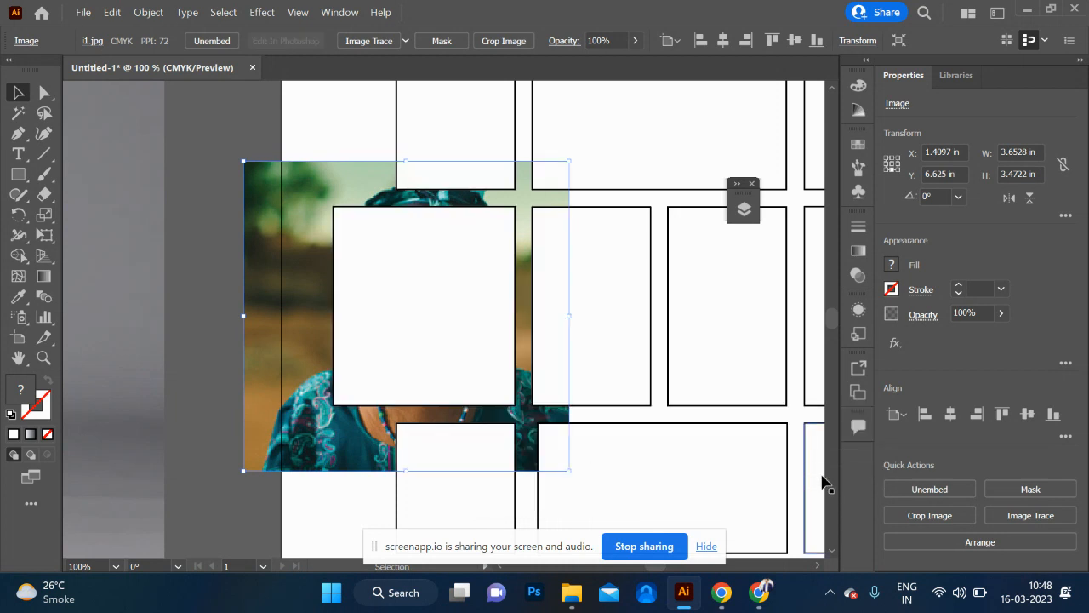
- Make a clipping mask from the leftmost second-row frame and the portrait behind it
click(199, 292)
click(408, 305)
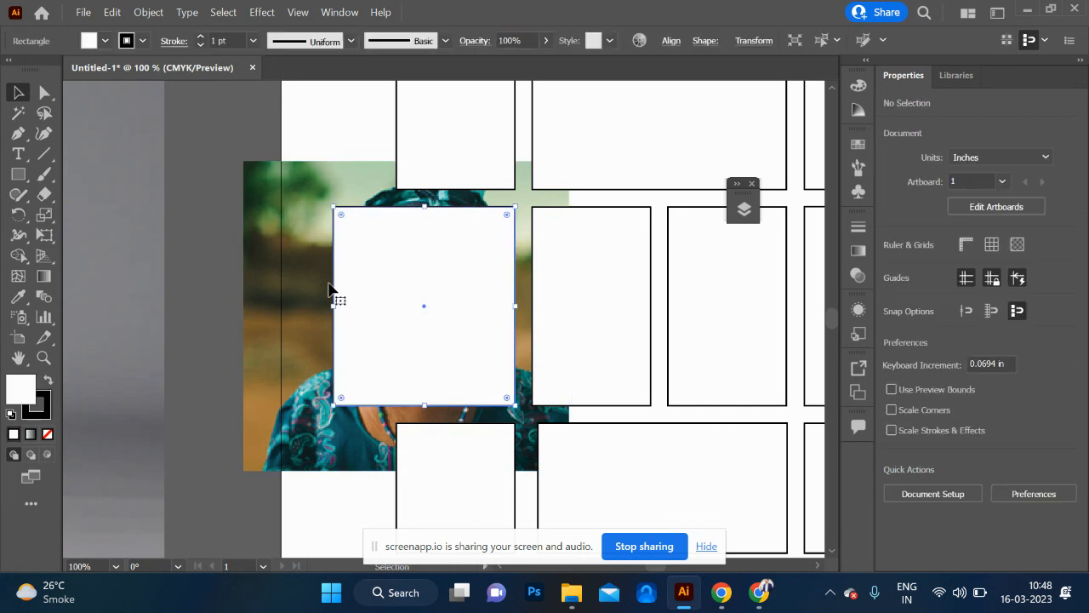
click(284, 286)
click(285, 286)
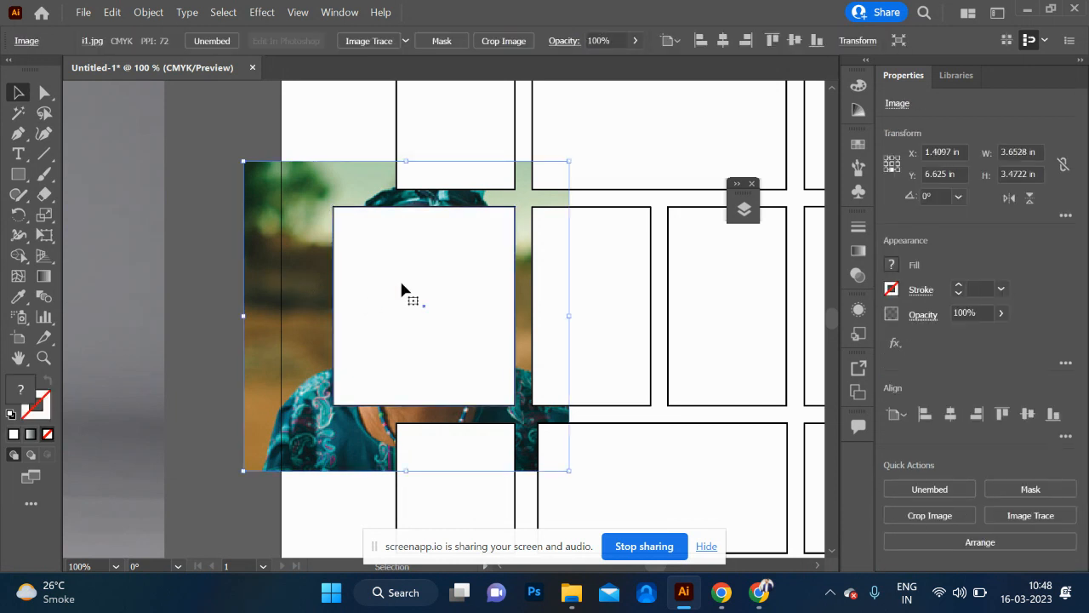
click(401, 287)
shift+click(284, 266)
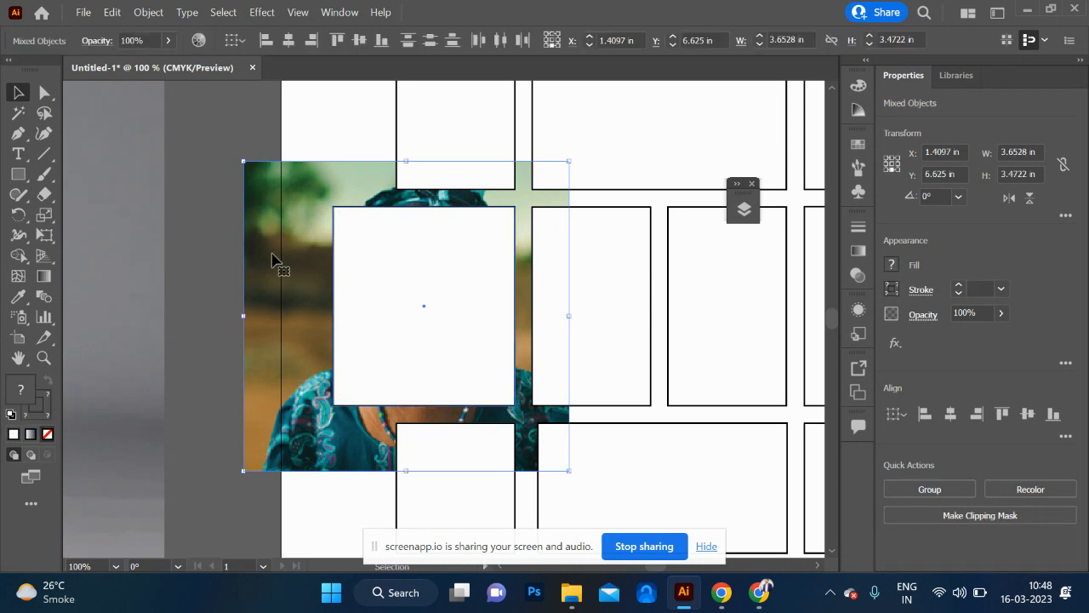
right_click(382, 277)
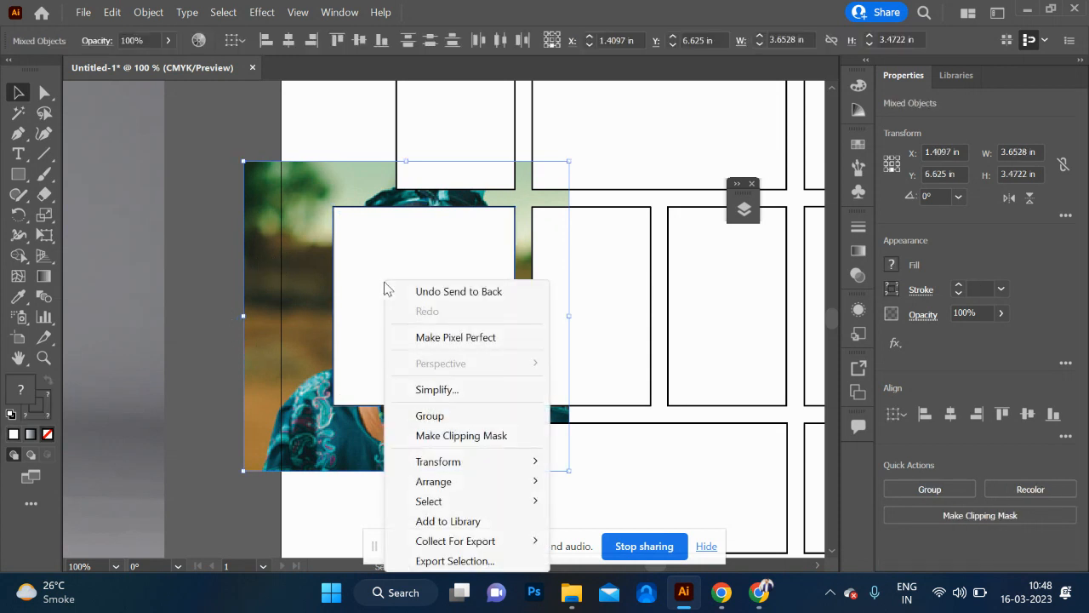
click(479, 443)
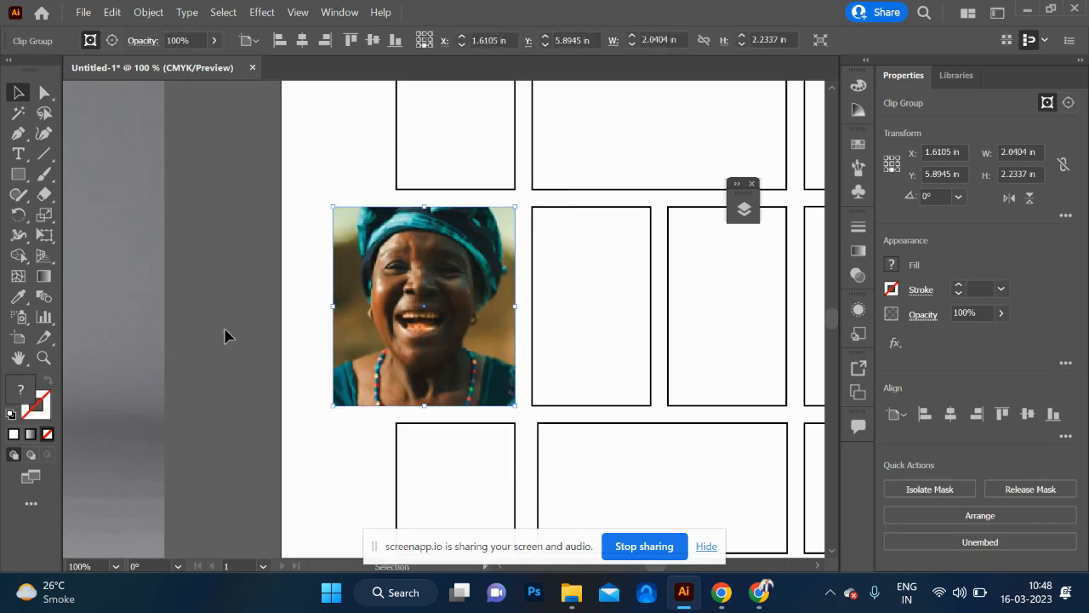
- Isolate the clip group, scale the portrait inside it to about 2.81 by 2.67 in, nudge it slightly left, and exit isolation
click(224, 336)
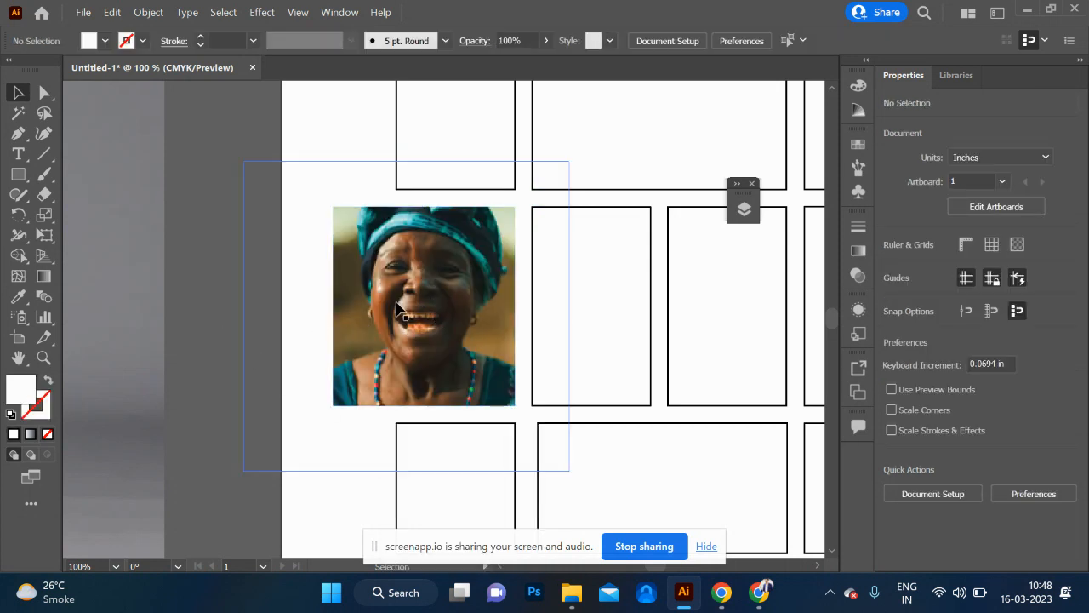
click(442, 322)
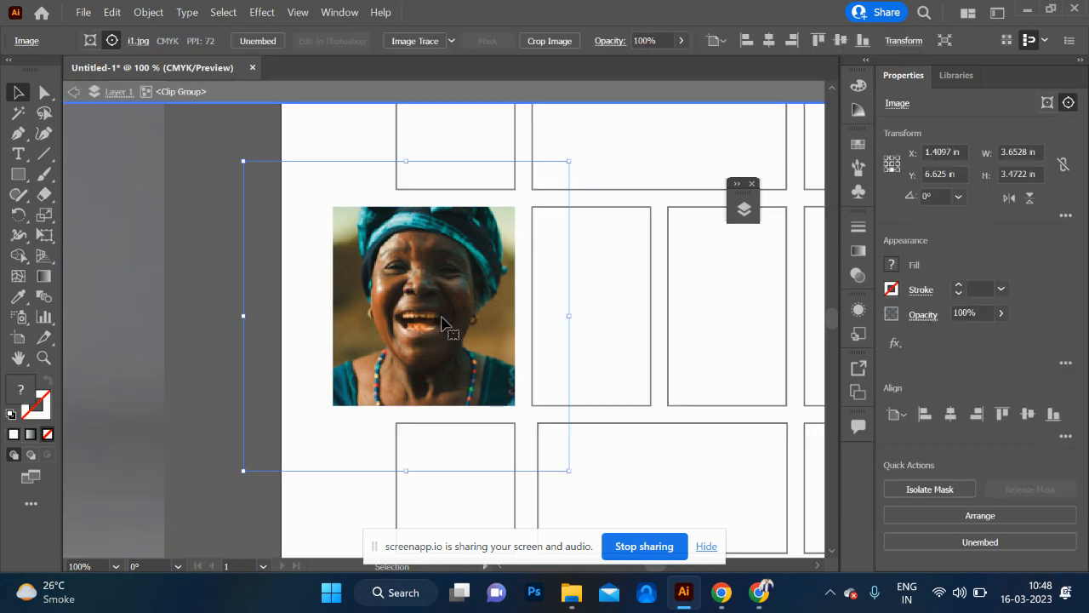
drag(571, 164, 556, 193)
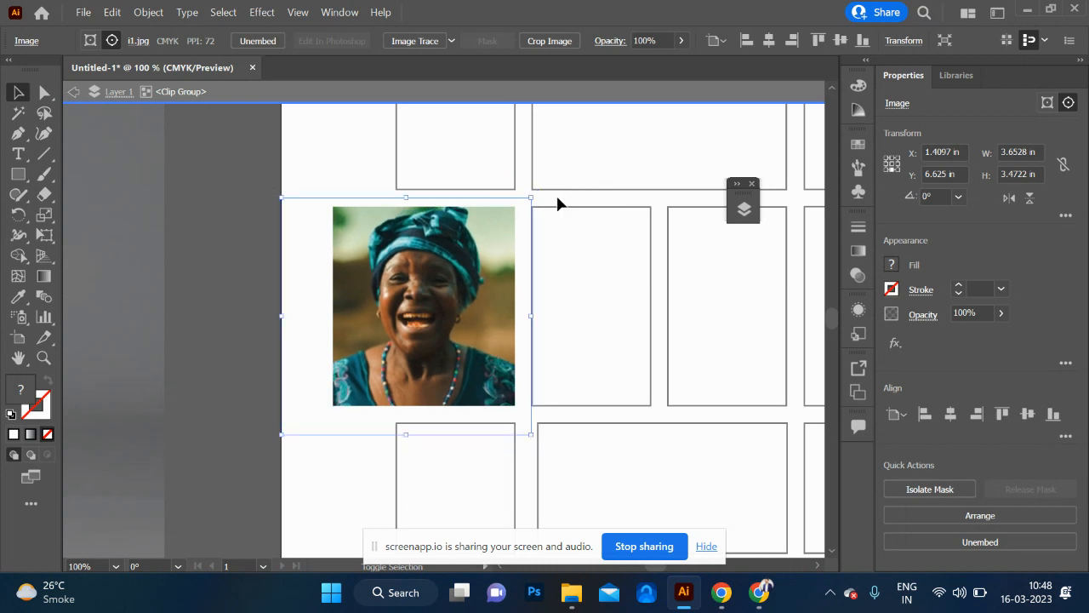
drag(434, 287, 430, 287)
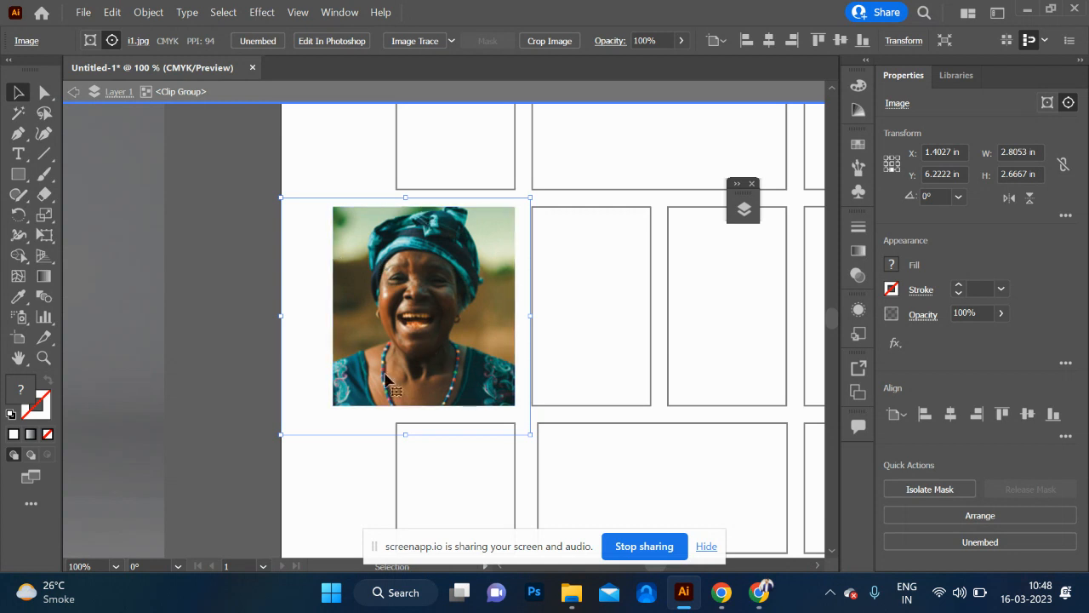
click(72, 92)
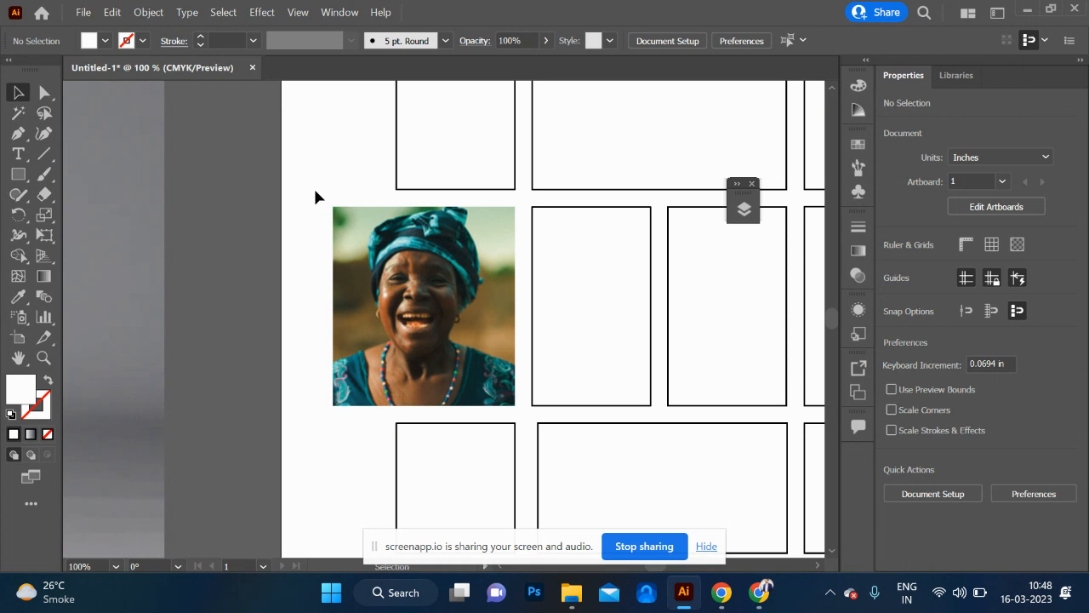
- Scale the red-dress image 1.webp down to about 2.92 by 3.89 in and place it over the second frame of the second row
scroll(517, 267, right, 3)
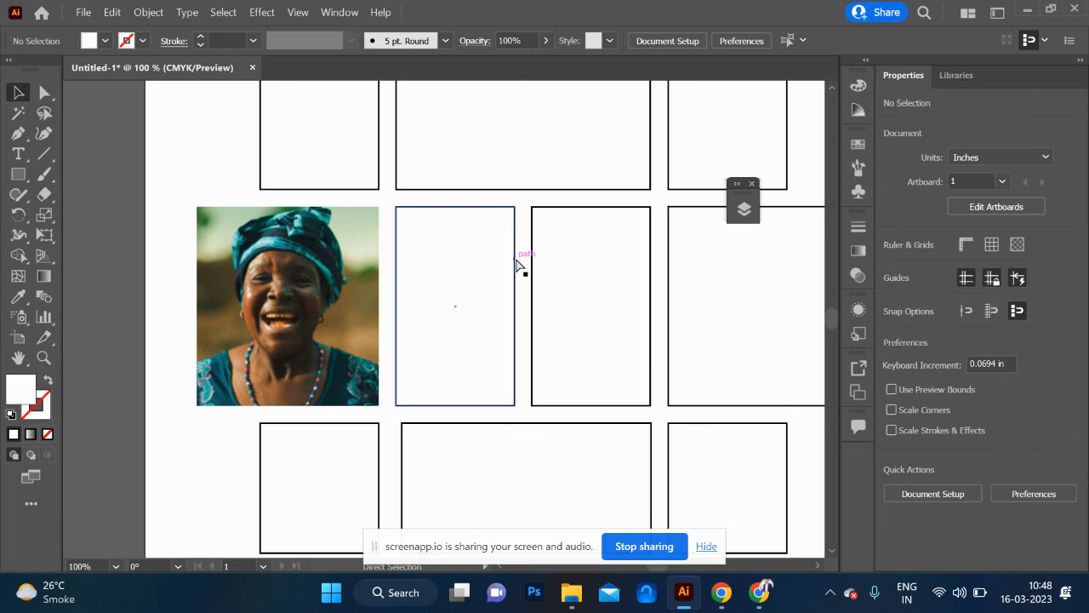
key(ctrl+minus)
key(ctrl+minus)
key(ctrl+minus)
drag(272, 244, 567, 310)
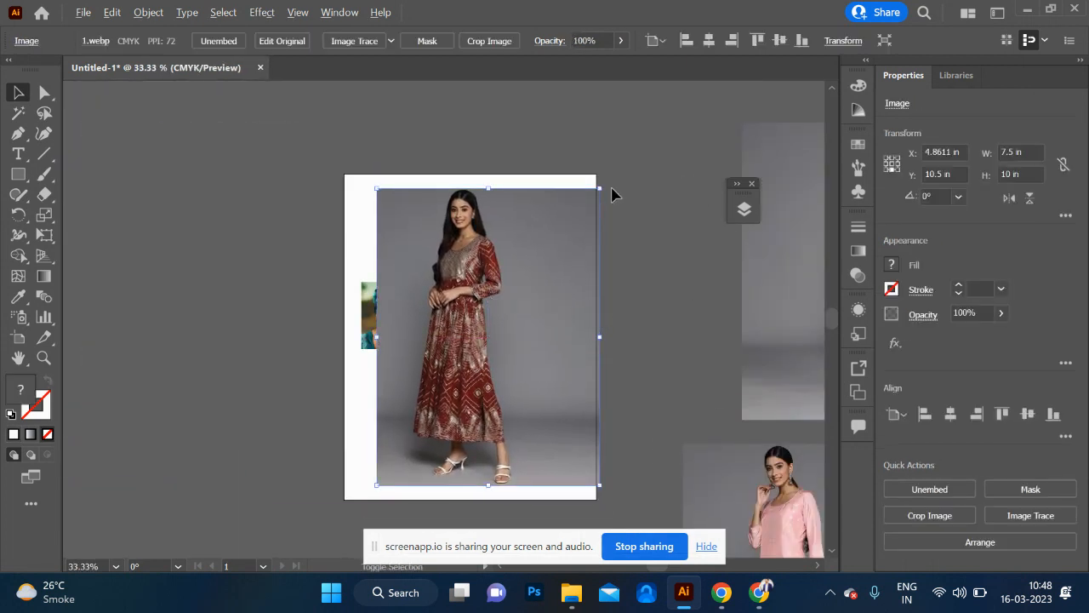
drag(600, 188, 535, 244)
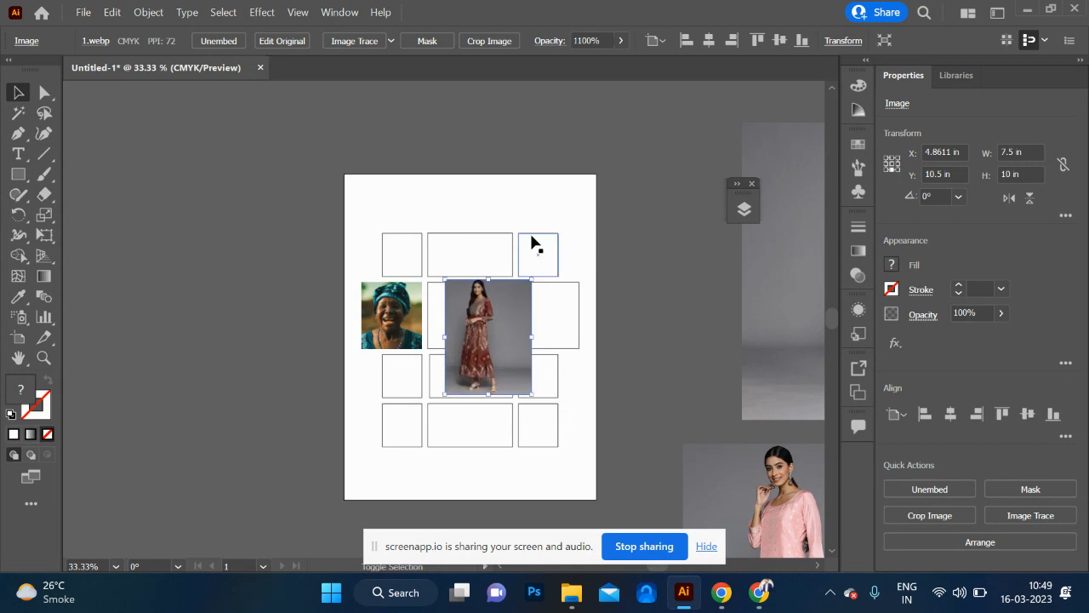
drag(511, 309, 480, 297)
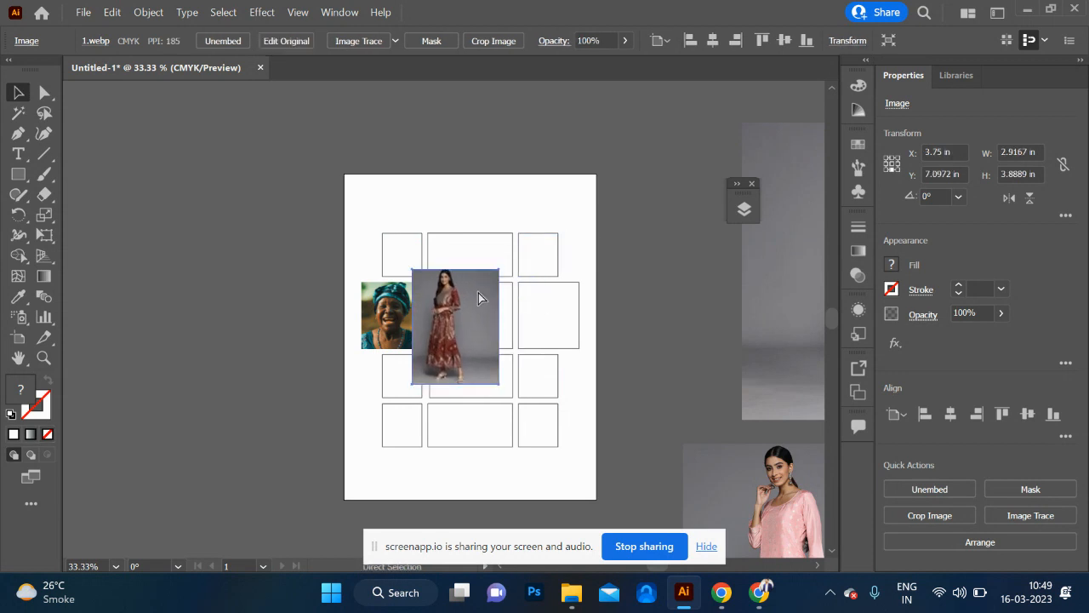
key(ctrl+1)
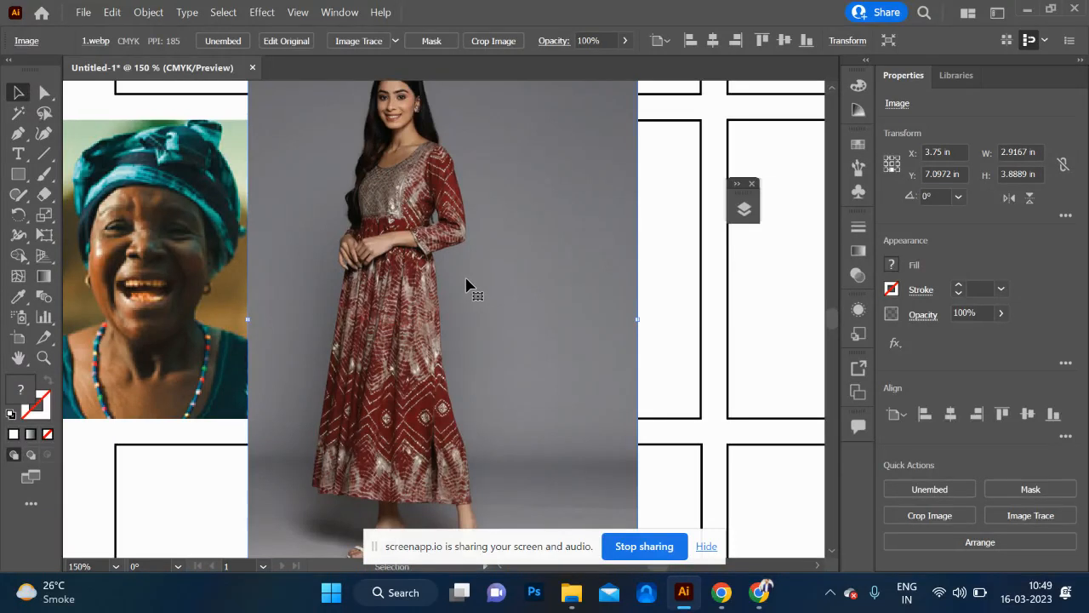
- Move the red-dress image down until the head lies within the second frame of the second row, and send it to the back
drag(465, 284, 468, 317)
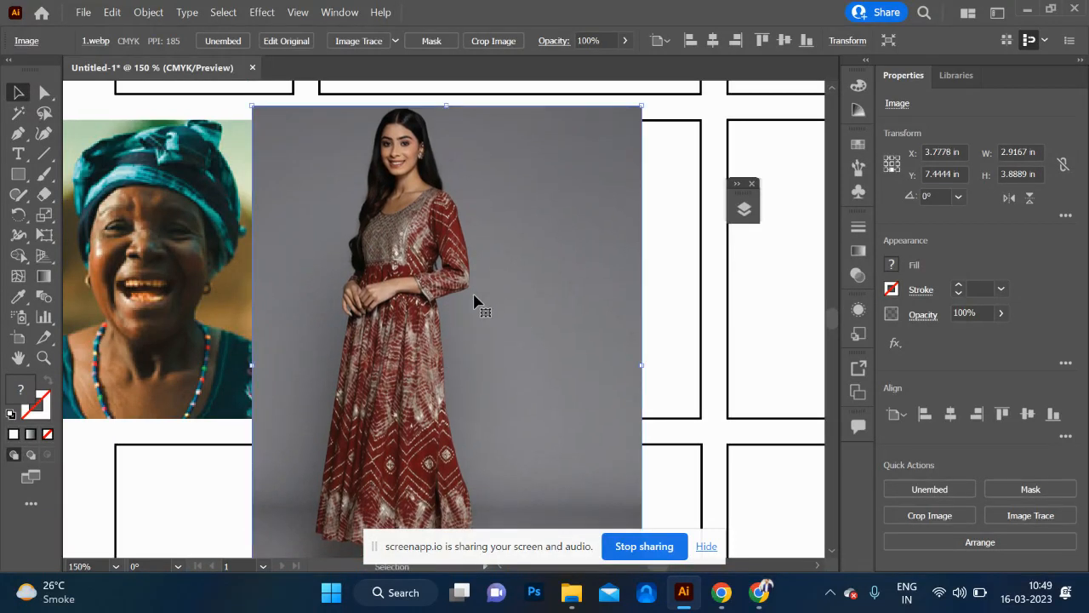
right_click(474, 301)
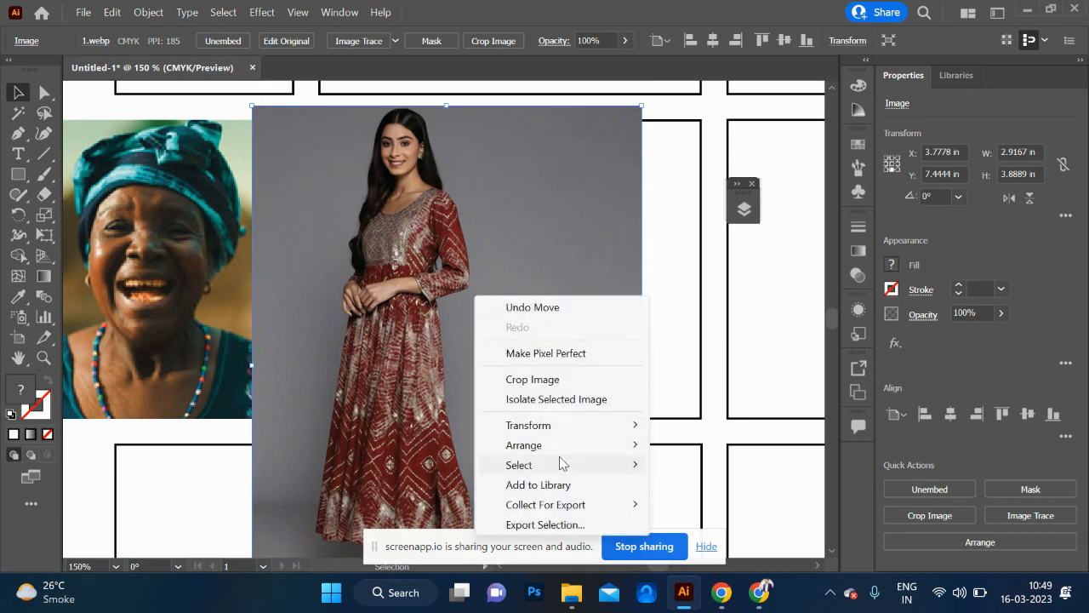
mouse_move(571, 450)
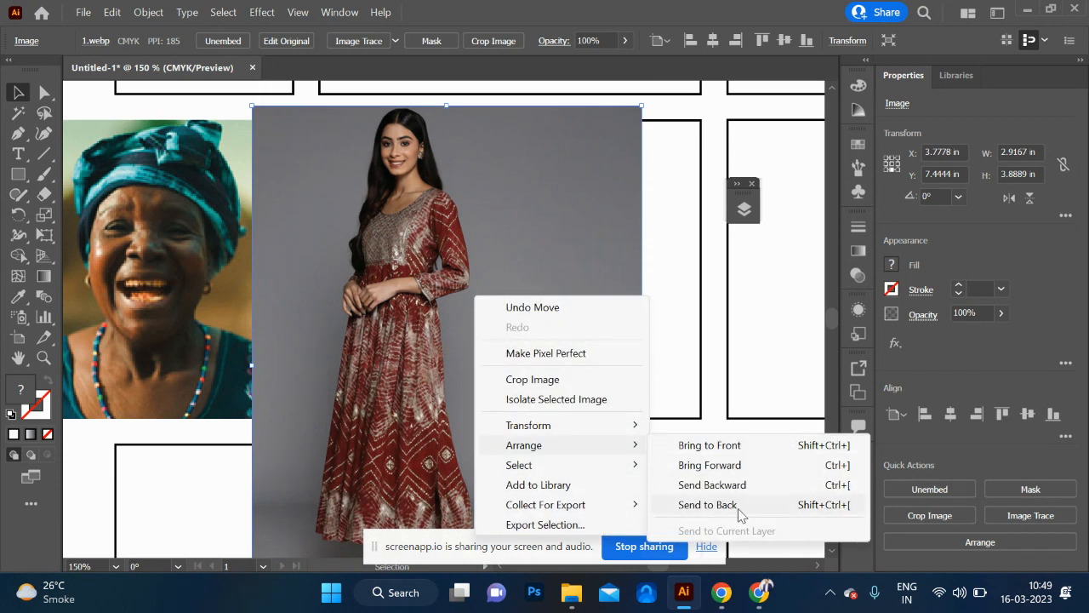
click(707, 505)
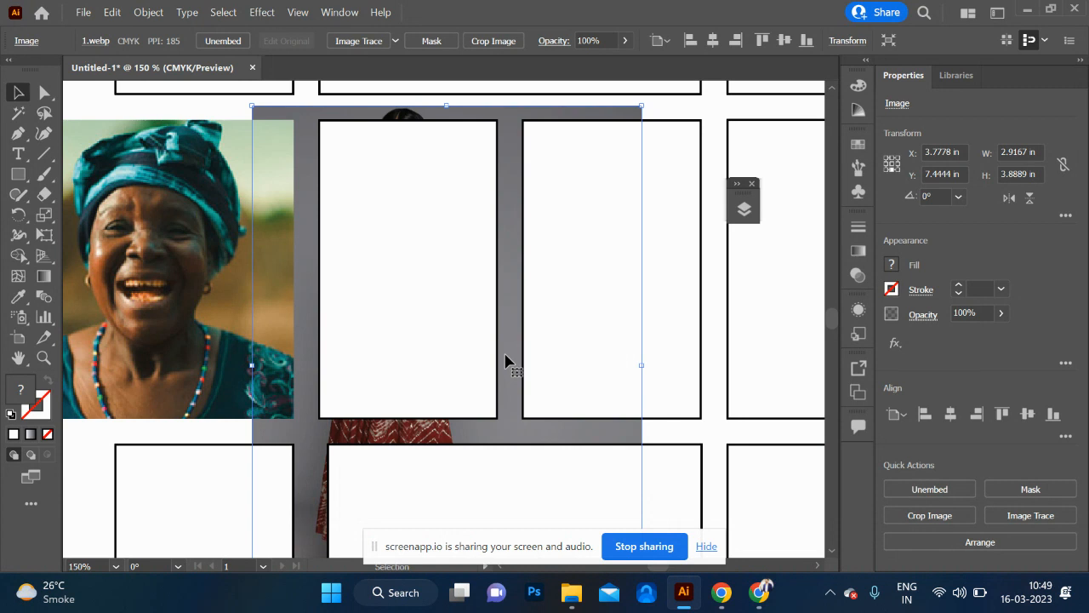
- Make a clipping mask from the second frame of the second row and the red-dress image behind it
shift+click(447, 219)
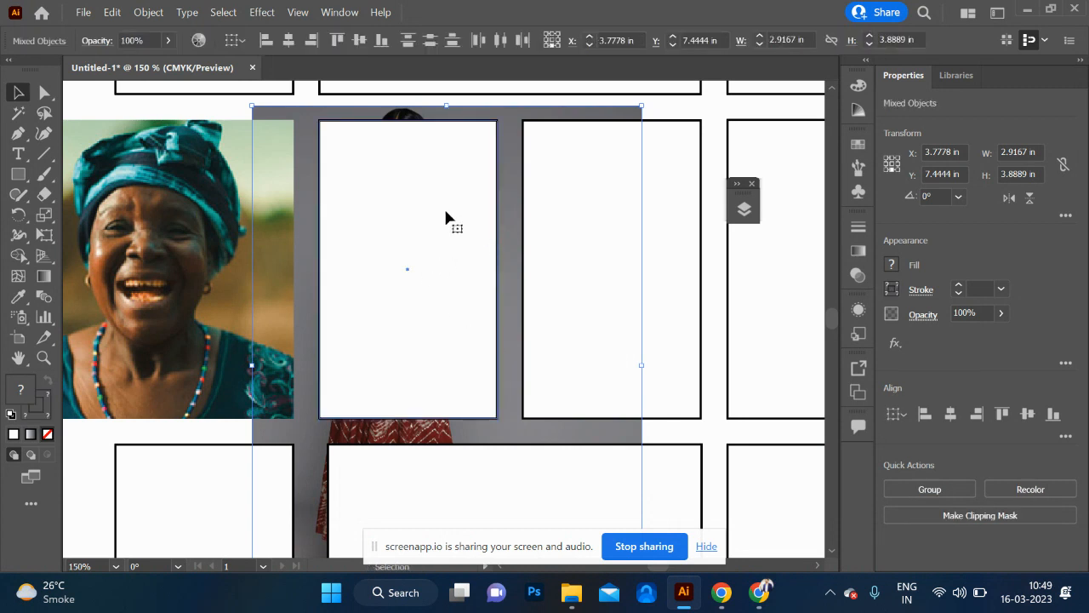
right_click(446, 217)
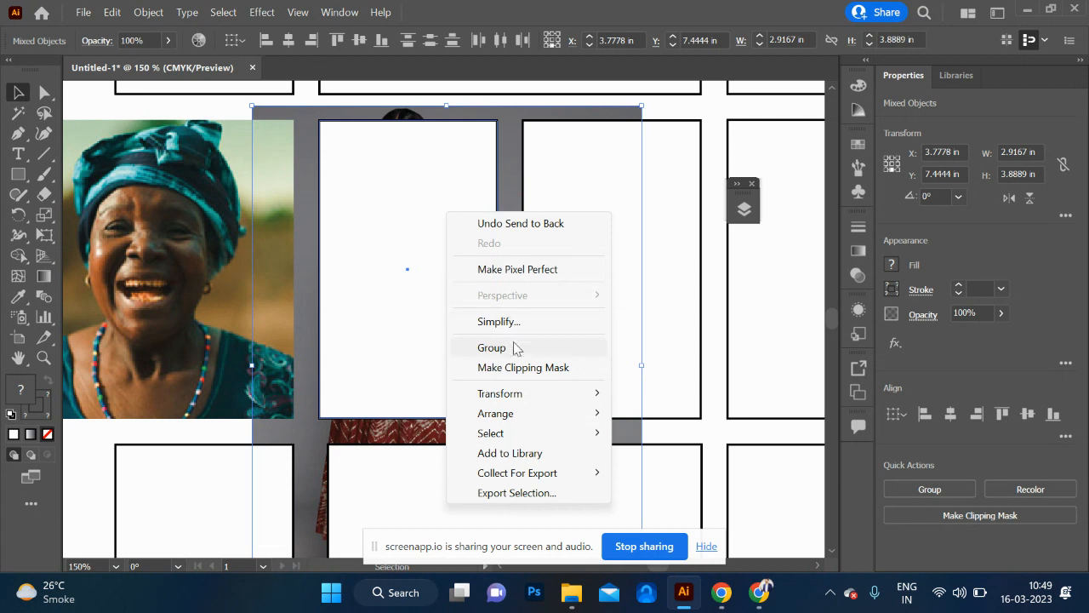
click(515, 368)
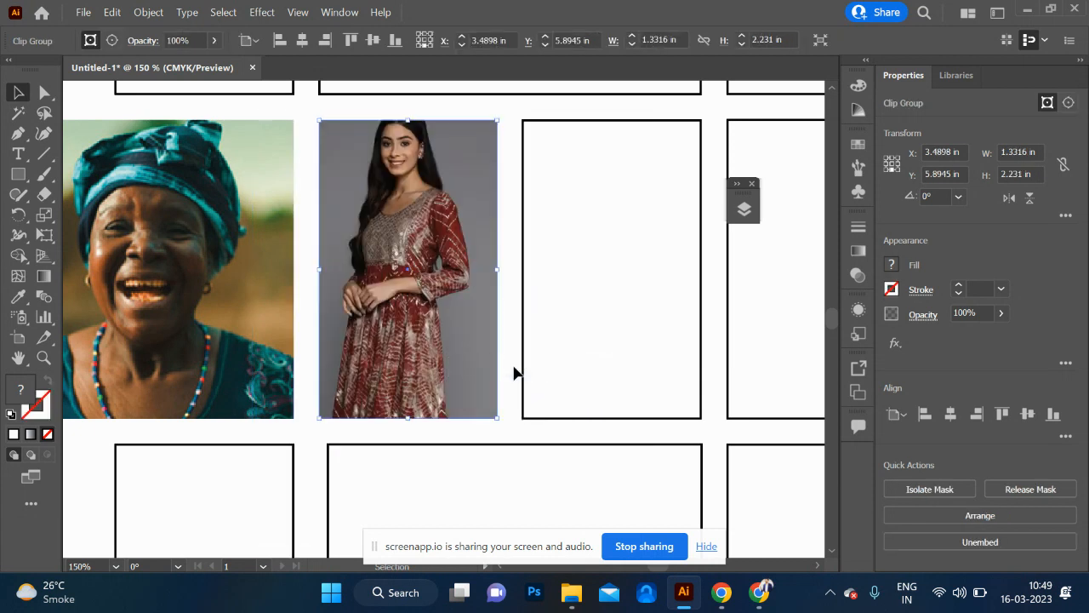
- Isolate the red-dress clip group, move the image slightly down within its frame, and exit isolation
scroll(383, 320, up, 3)
scroll(385, 321, left, 5)
scroll(383, 321, down, 4)
scroll(384, 320, right, 3)
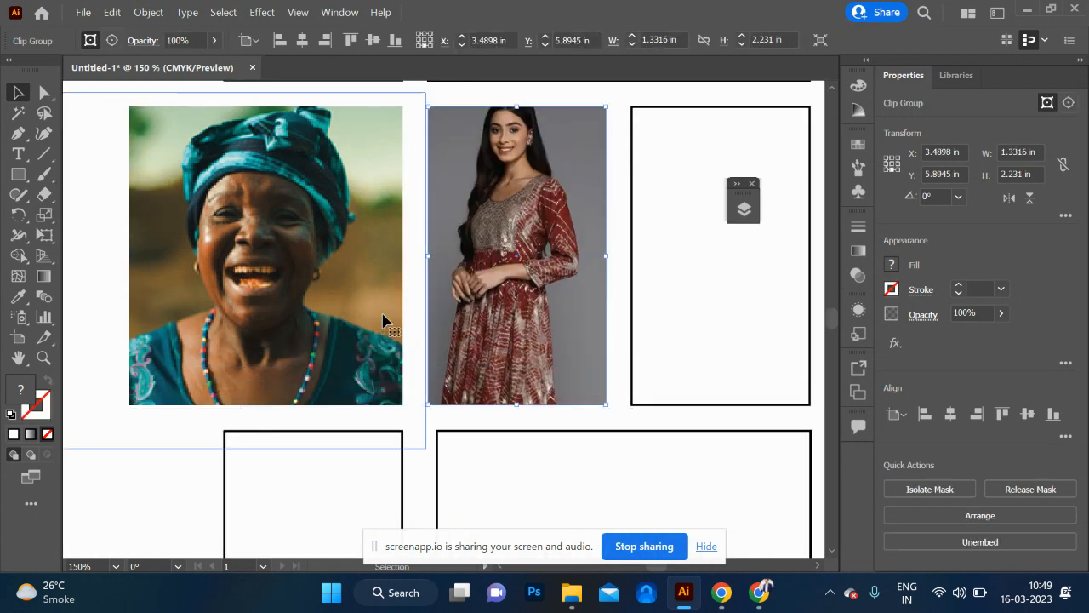
double_click(529, 180)
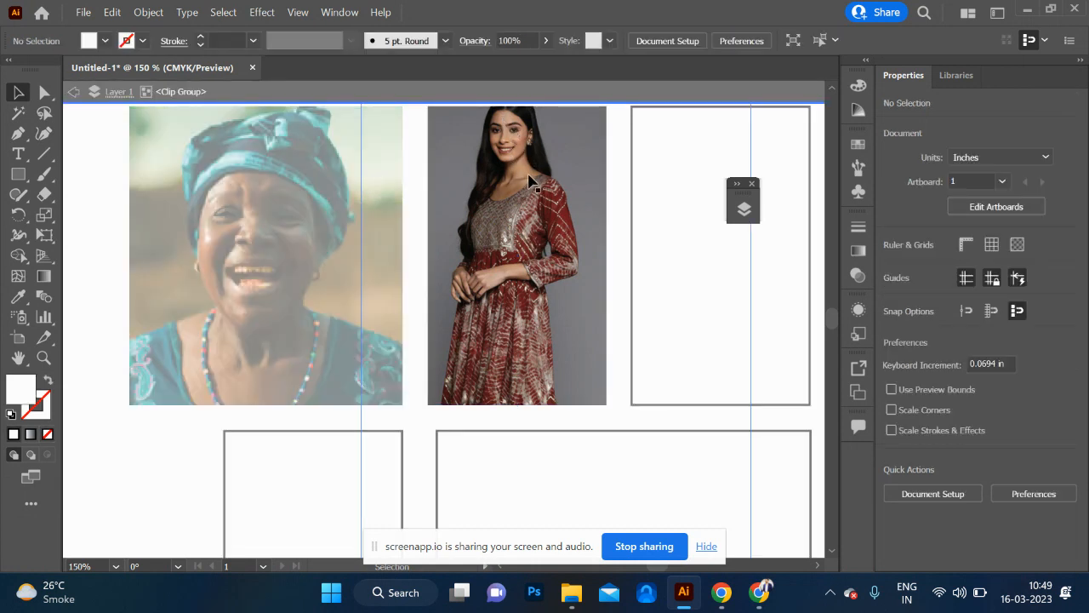
drag(528, 181, 529, 194)
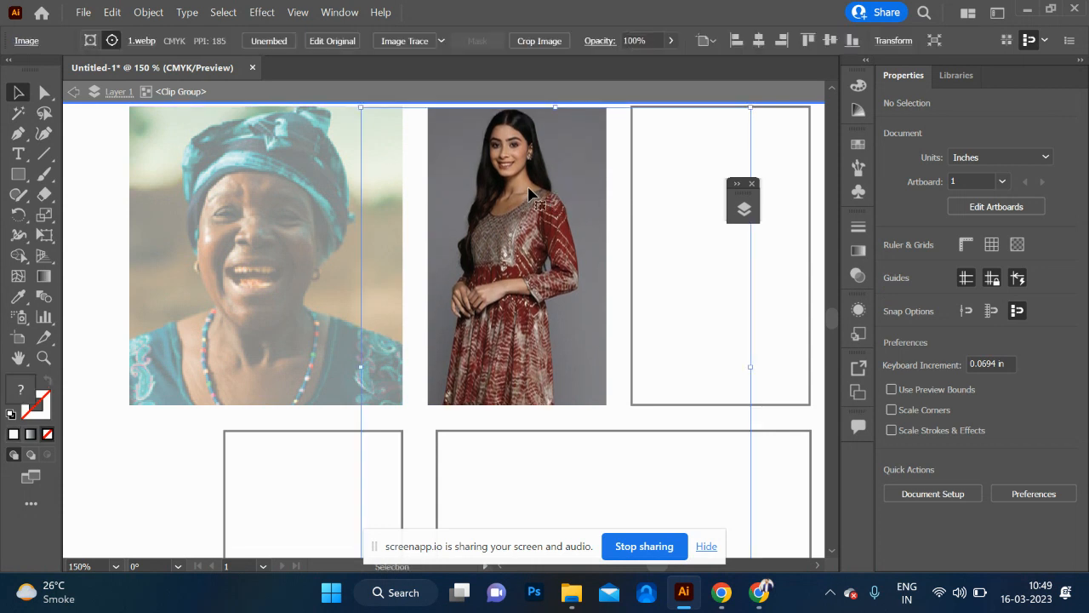
double_click(104, 197)
scroll(659, 284, up, 1)
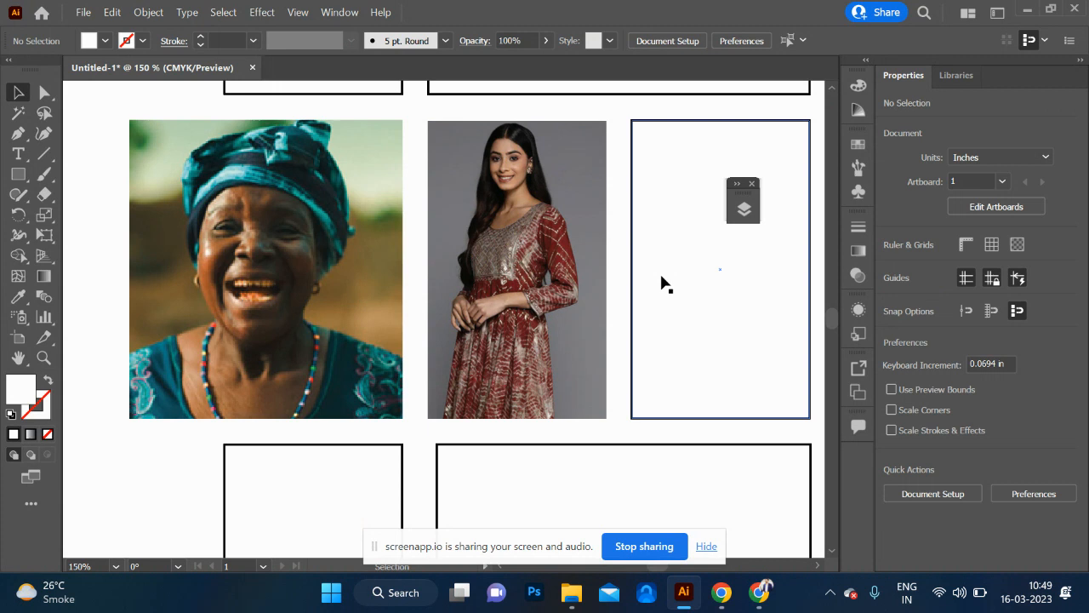
- Scale the blue-dress image 3.webp down to about 2.53 by 3.37 in and place it over the rightmost frame of the second row
scroll(661, 283, up, 3)
scroll(661, 282, down, 4)
scroll(662, 283, right, 3)
scroll(661, 283, left, 4)
scroll(662, 283, up, 2)
scroll(662, 283, right, 3)
scroll(661, 283, down, 1)
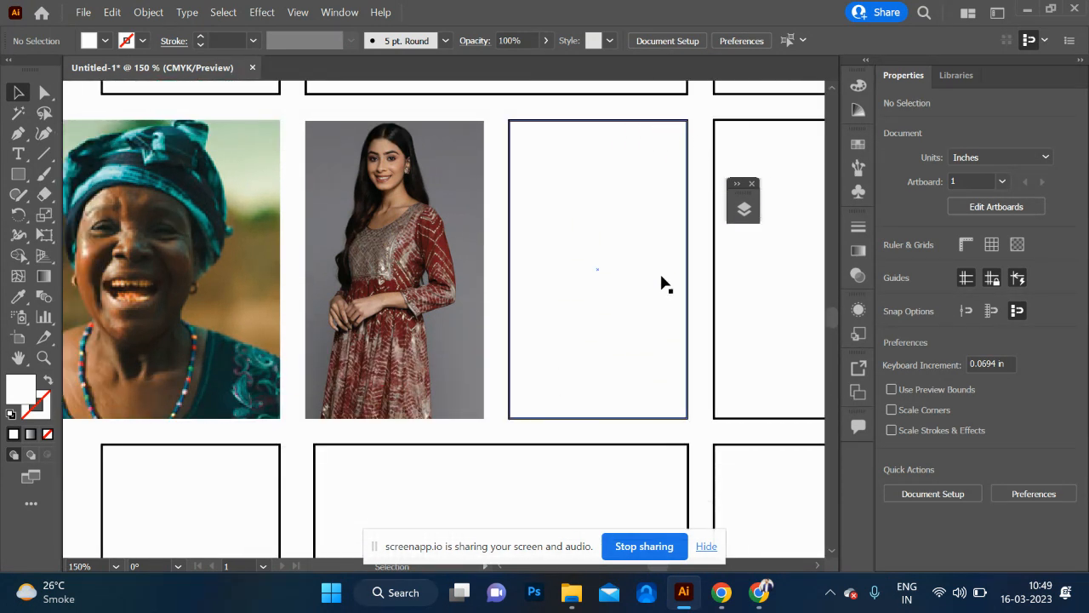
scroll(661, 283, down, 2)
scroll(662, 283, right, 1)
scroll(662, 283, right, 5)
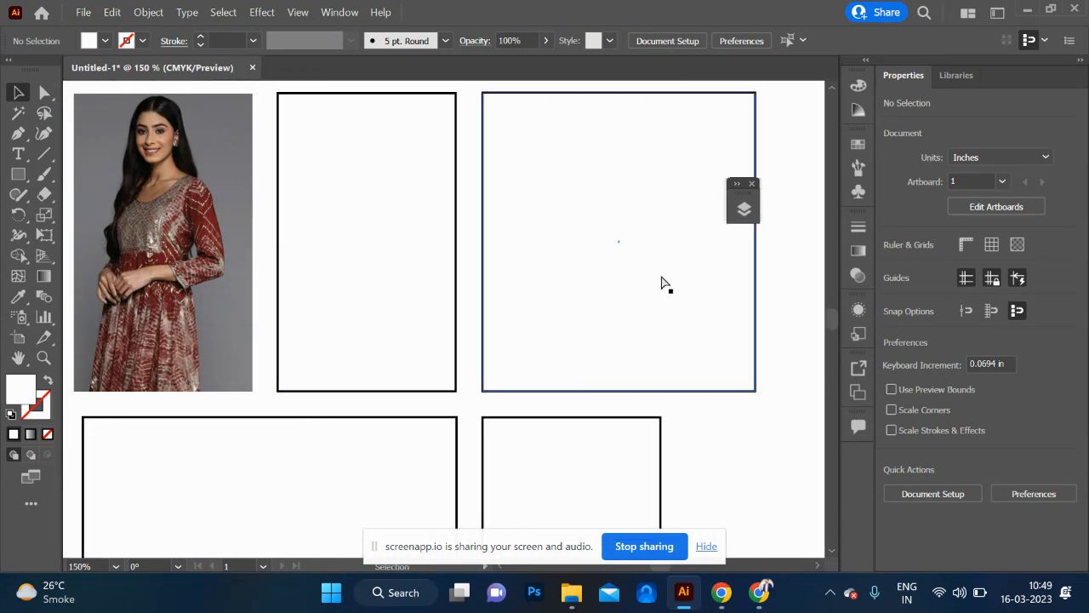
key(ctrl+minus)
key(ctrl+minus)
key(ctrl+minus)
key(ctrl+minus)
drag(800, 296, 483, 438)
drag(584, 252, 511, 348)
drag(493, 394, 492, 330)
- Nudge the blue-dress image slightly up over the rightmost second-row frame and send it to the back
key(ctrl+plus)
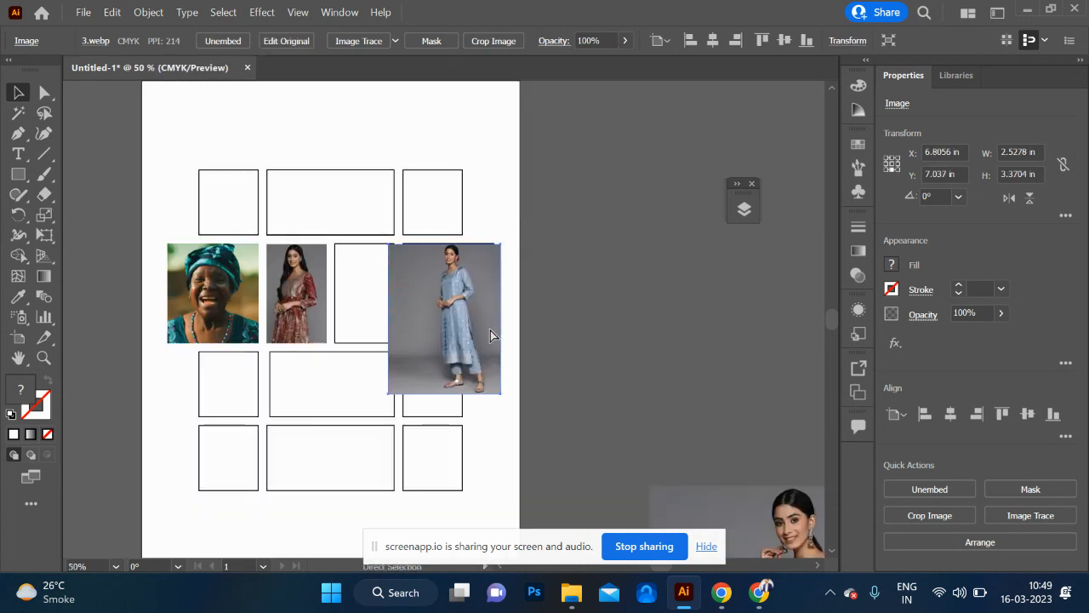
key(ctrl+plus)
key(ctrl+plus)
key(ctrl+plus)
mouse_move(490, 351)
mouse_down()
mouse_move(488, 326)
mouse_move(489, 343)
mouse_up()
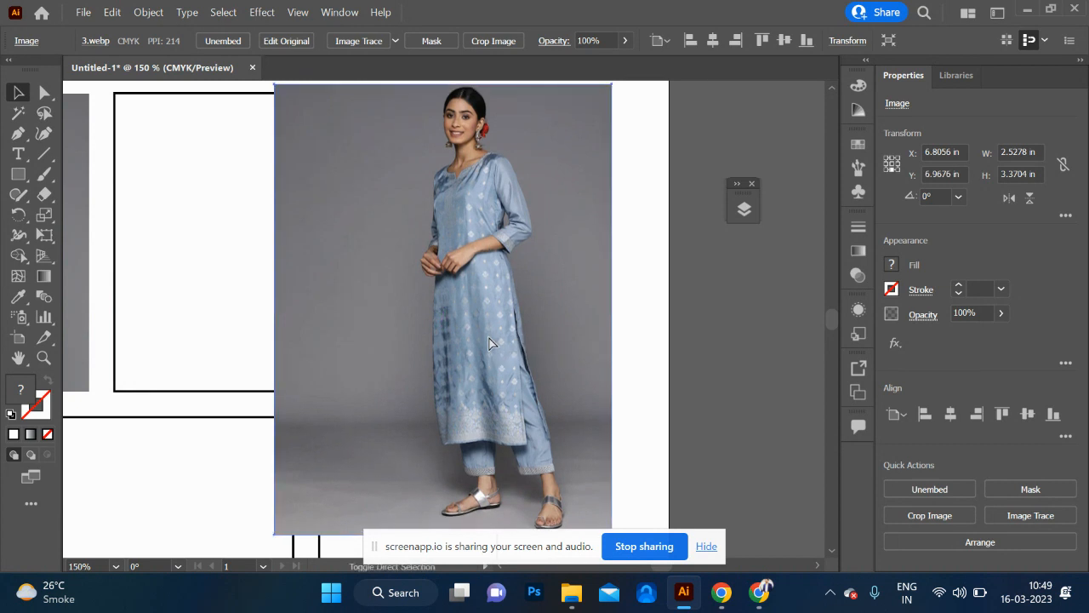
key(ctrl+shift+bracketleft)
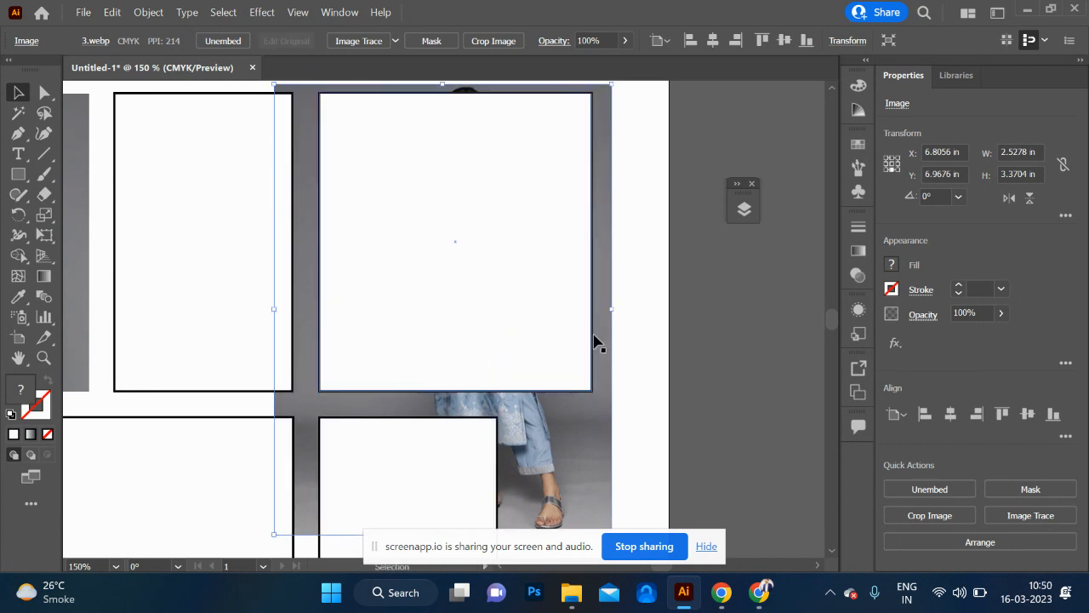
- Make a clipping mask from the rightmost second-row frame and the blue-dress image behind it
click(722, 357)
click(600, 384)
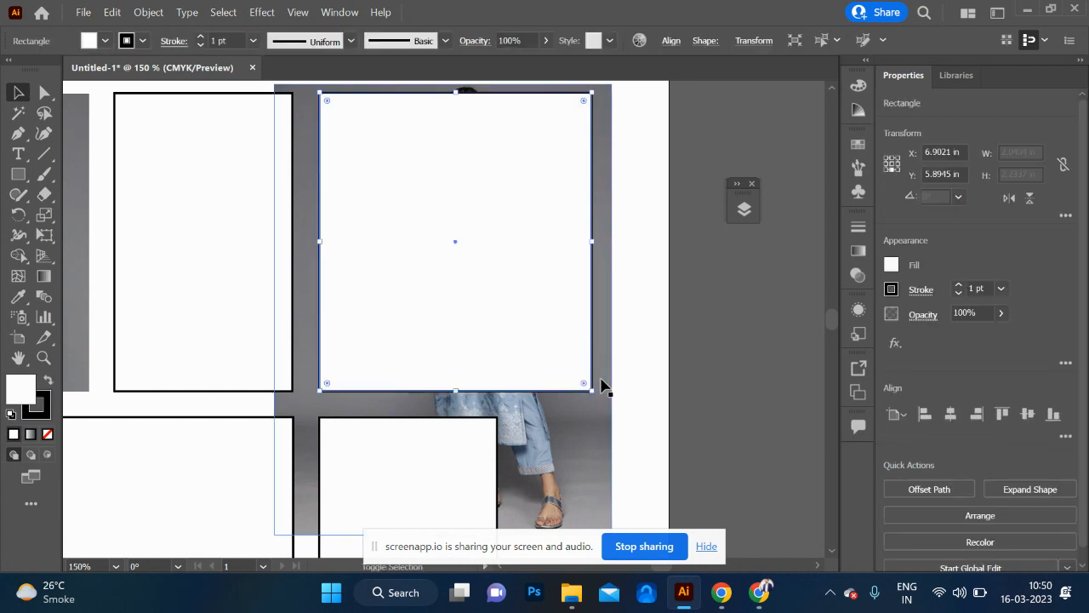
shift+click(605, 401)
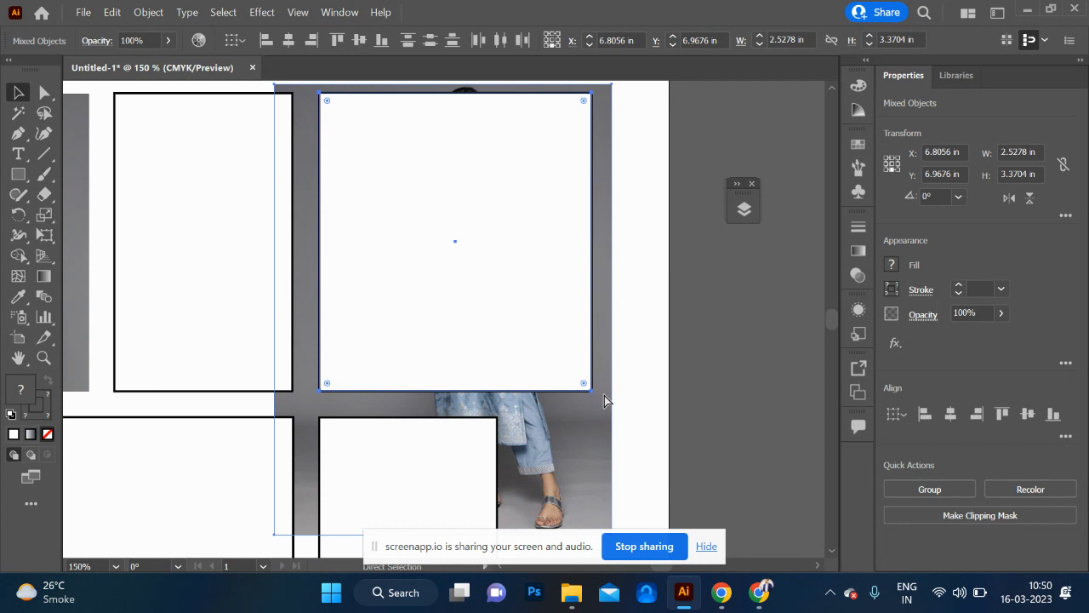
key(ctrl+7)
click(605, 401)
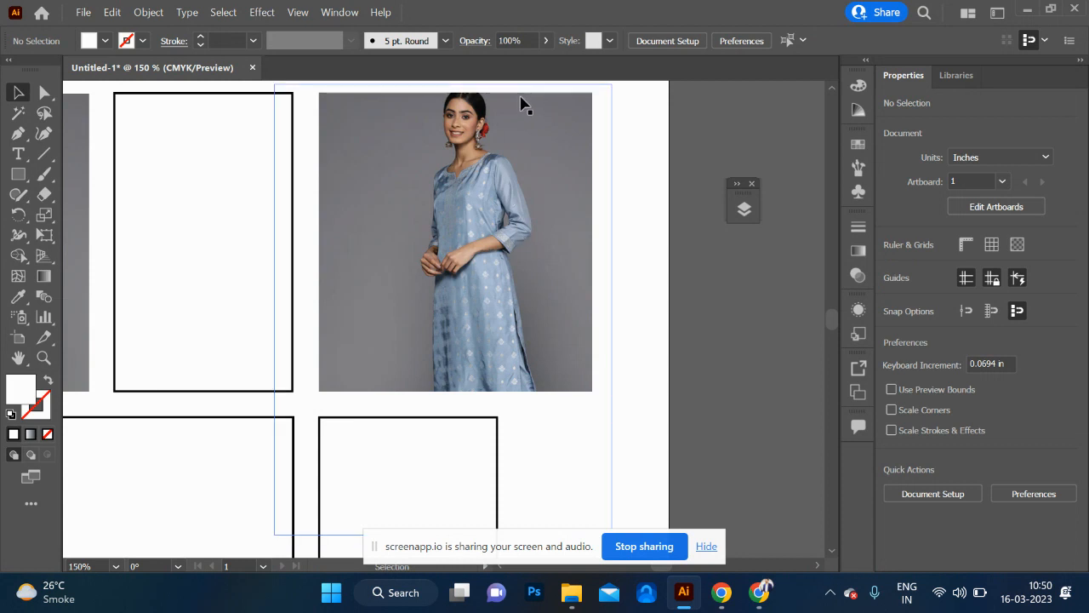
- Isolate the blue-dress clip group, enlarge the image to about 2.72 by 3.62 in, align its top edge with the frame, and exit isolation
double_click(473, 186)
drag(473, 186, 473, 198)
scroll(474, 198, up, 3)
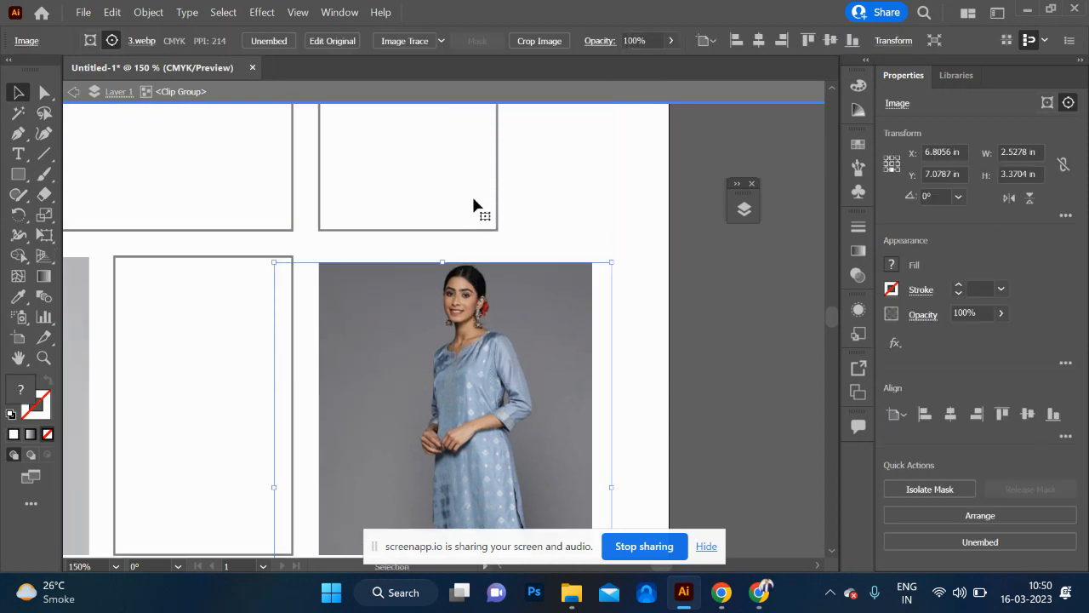
drag(461, 302, 460, 295)
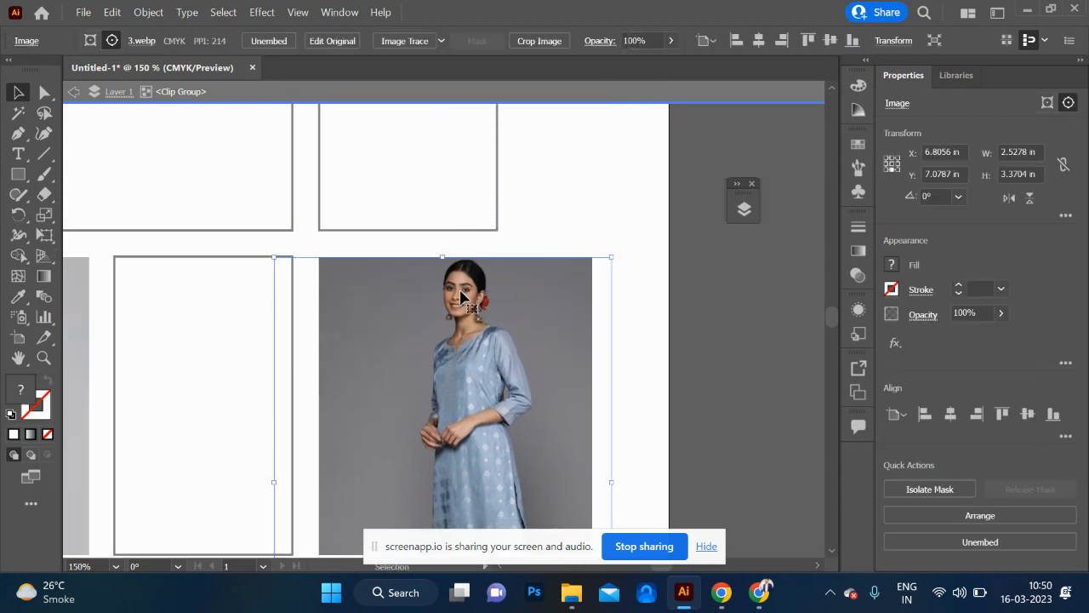
click(607, 265)
click(587, 286)
drag(616, 255, 623, 240)
drag(538, 318, 541, 332)
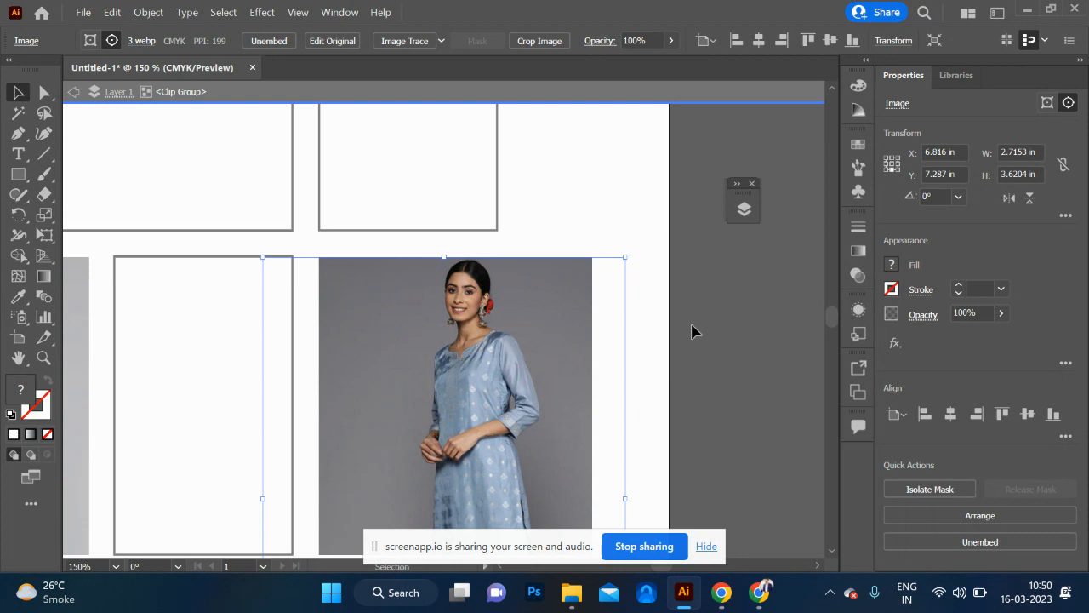
double_click(691, 331)
- Scale the pink-dress image 2.webp down to about 2.96 by 3.94 in and place it over the third frame of the second row
key(ctrl+minus)
key(ctrl+minus)
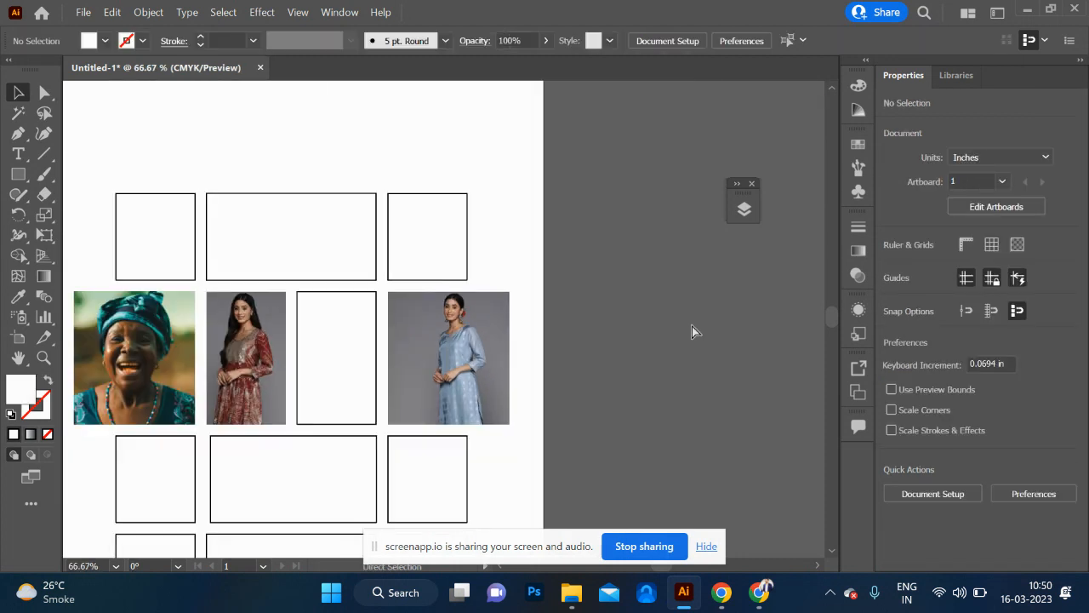
scroll(692, 324, right, 1)
scroll(692, 324, left, 5)
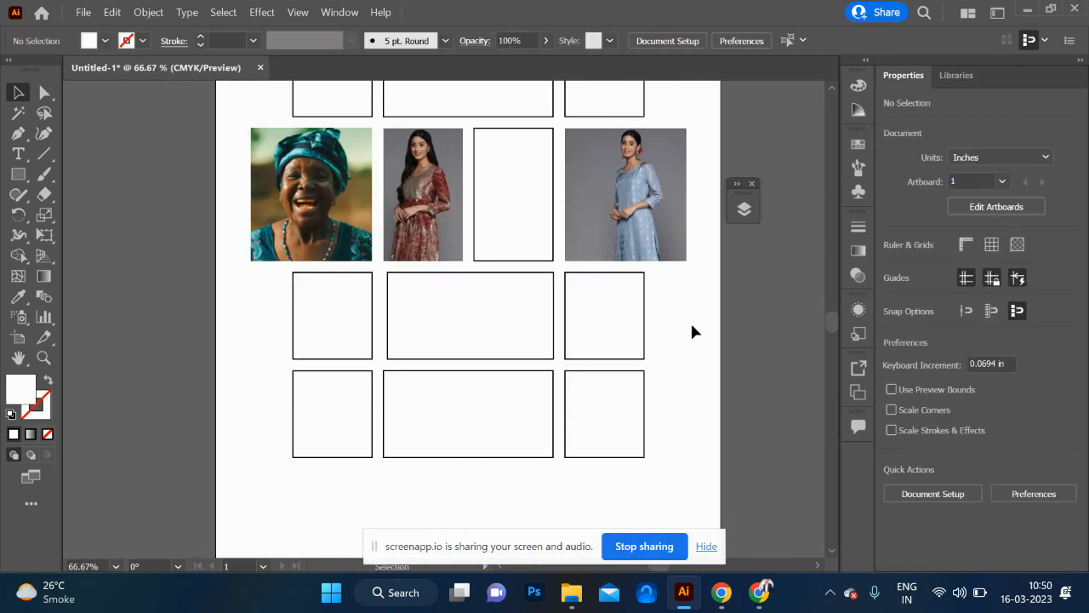
key(ctrl+minus)
key(ctrl+minus)
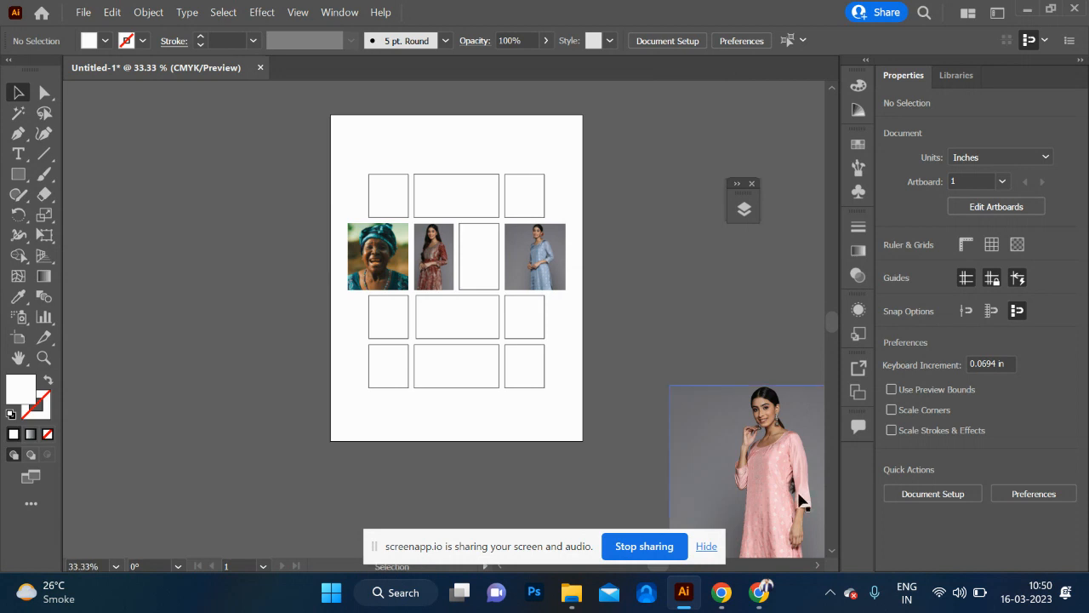
drag(779, 488, 828, 319)
key(ctrl+z)
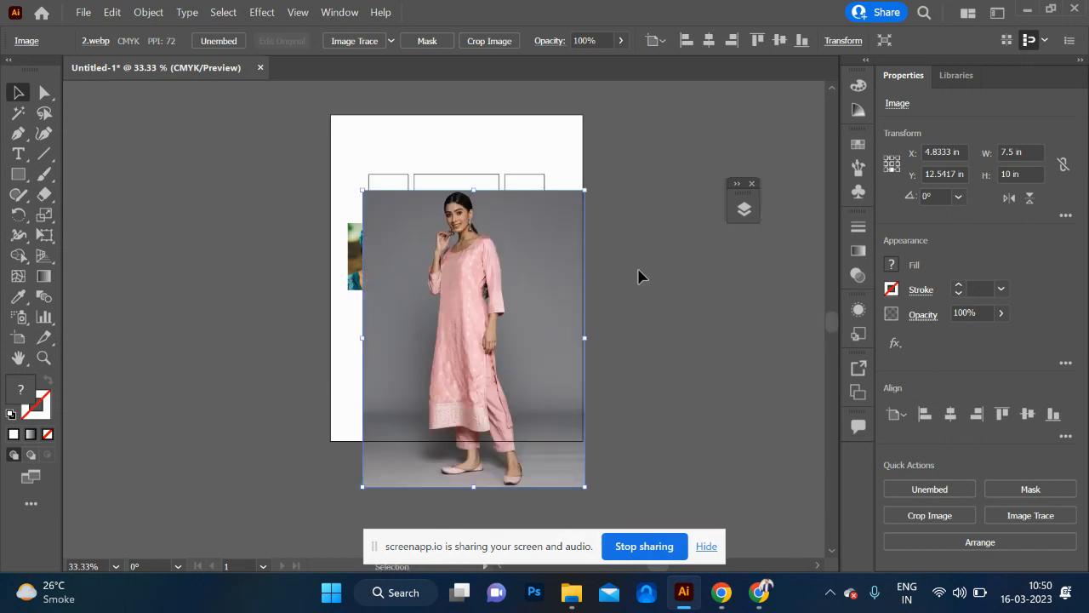
drag(516, 297, 507, 274)
drag(576, 157, 522, 249)
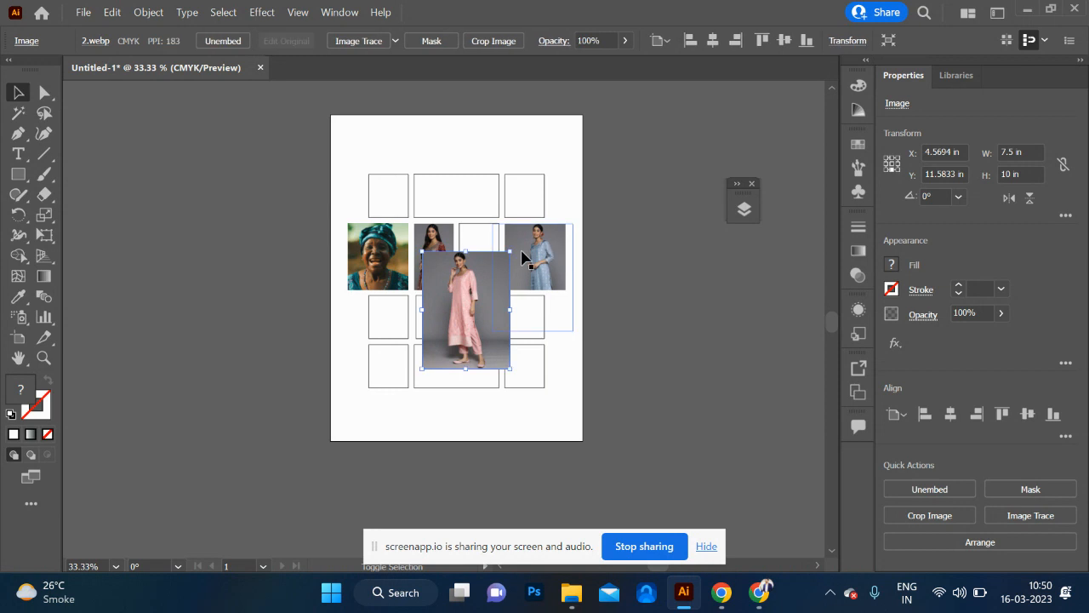
drag(461, 341, 474, 304)
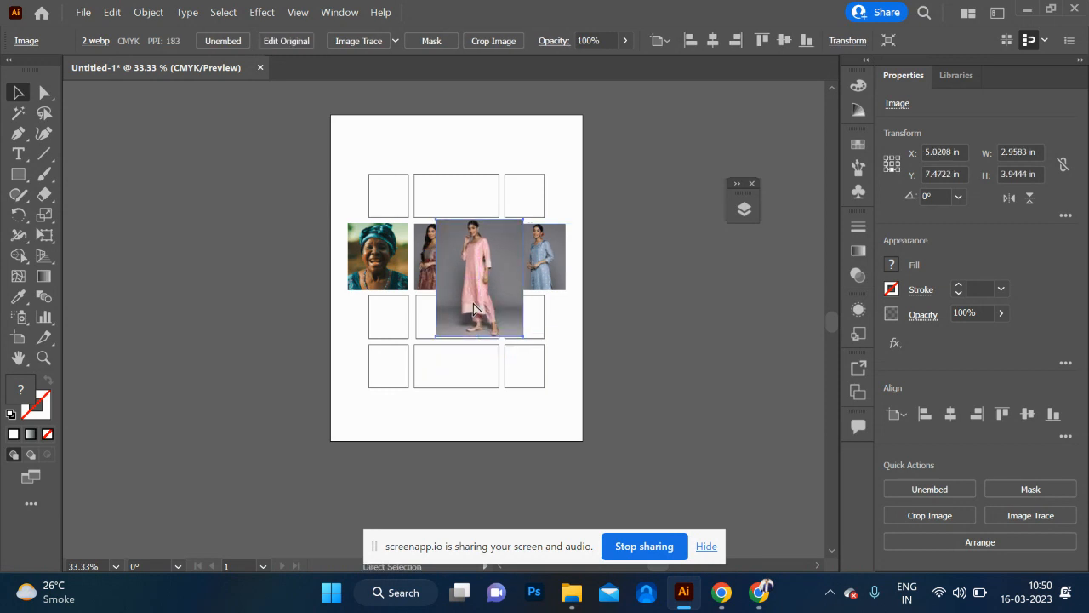
- Nudge the pink-dress image slightly down over the third second-row frame and send it to the back
key(ctrl+plus)
key(ctrl+plus)
key(ctrl+plus)
key(ctrl+plus)
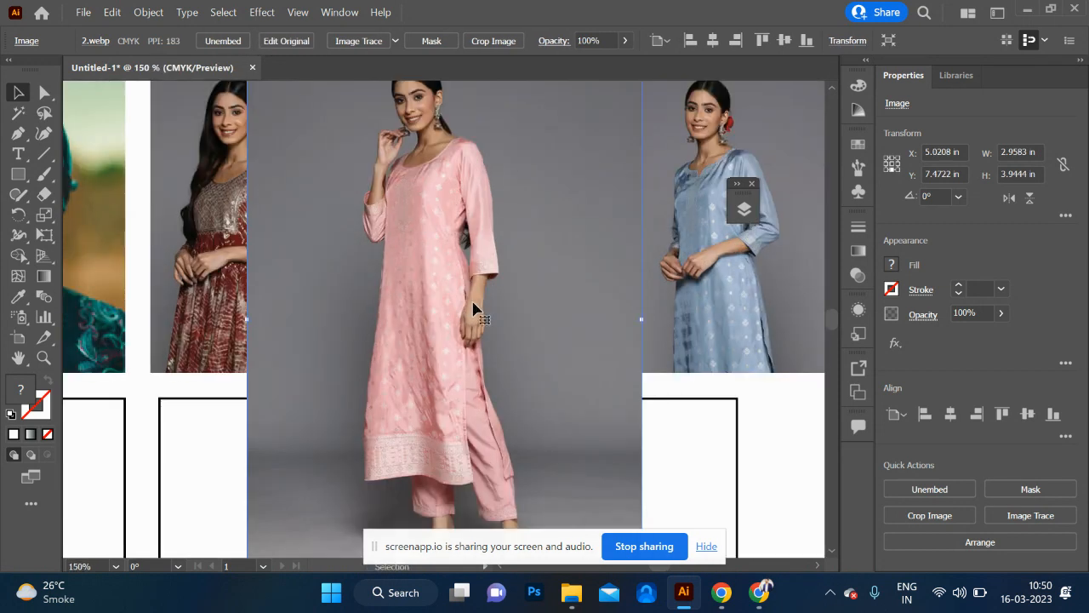
scroll(473, 308, up, 4)
scroll(476, 306, down, 3)
mouse_move(475, 284)
mouse_down()
mouse_move(477, 323)
mouse_move(478, 301)
mouse_up()
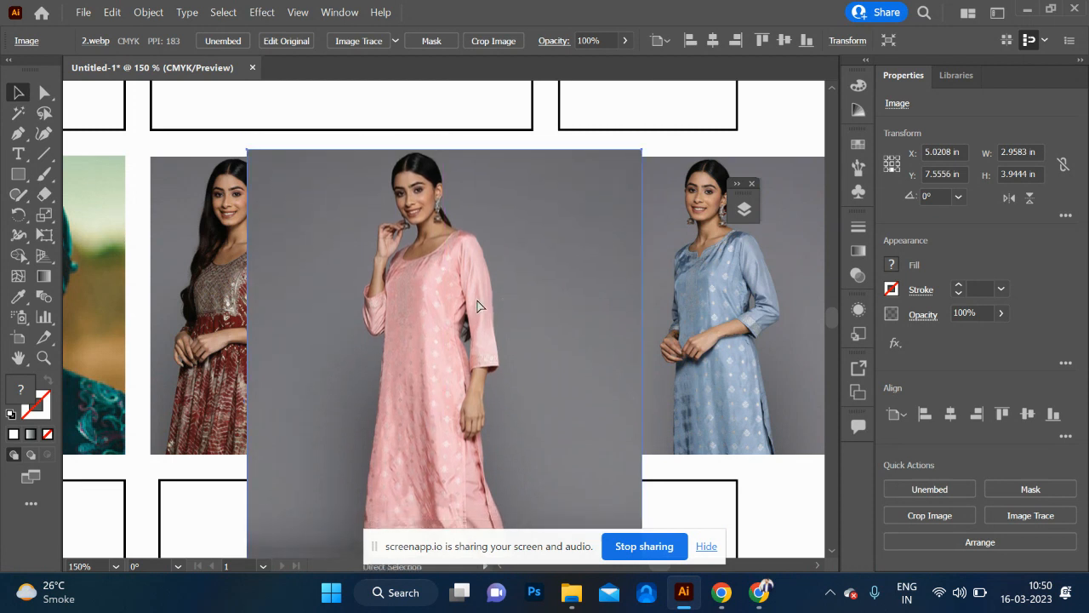
key(ctrl+bracketleft)
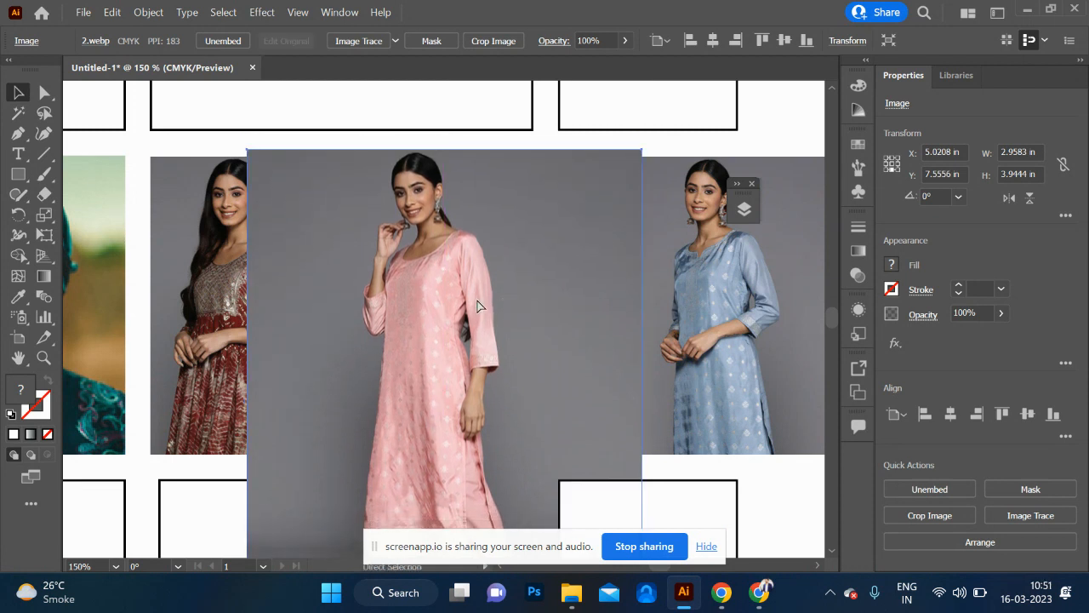
key(ctrl+bracketleft)
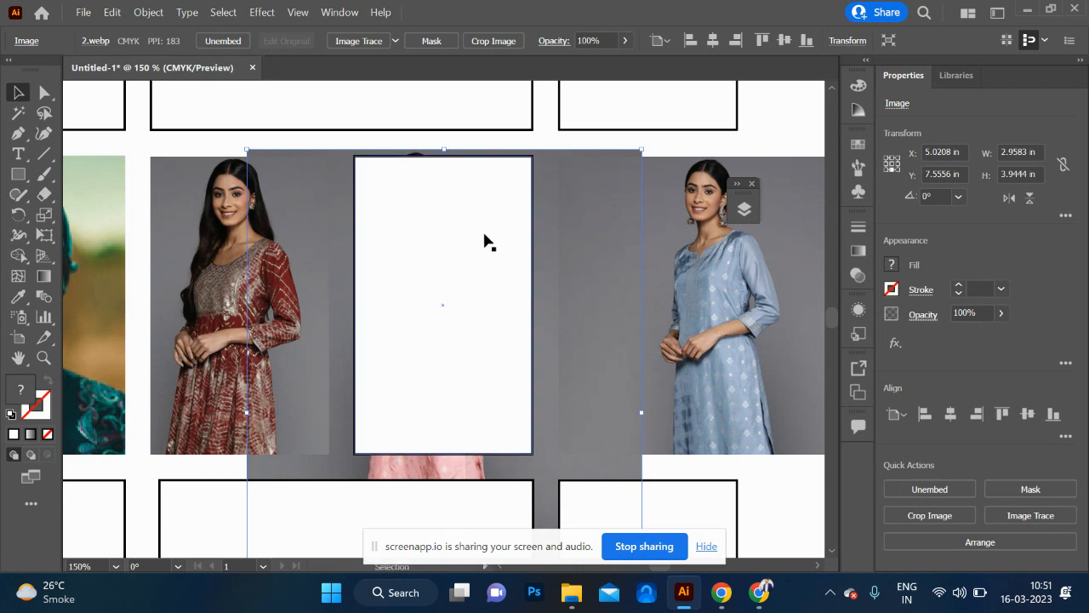
- Make a clipping mask from the third second-row frame and the pink-dress image behind it
shift+click(503, 211)
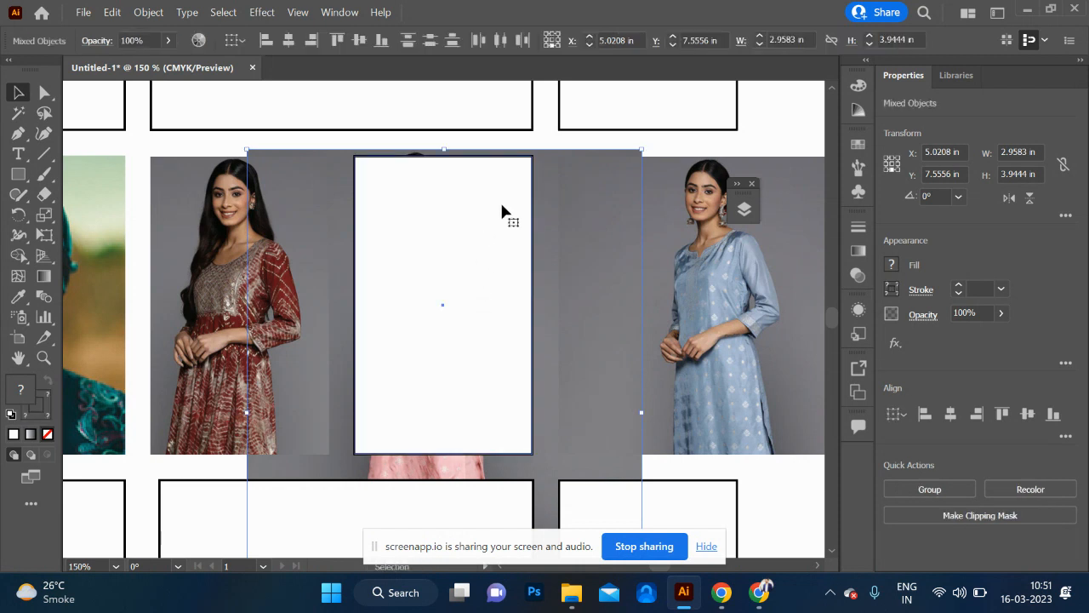
drag(502, 211, 539, 205)
key(ctrl)
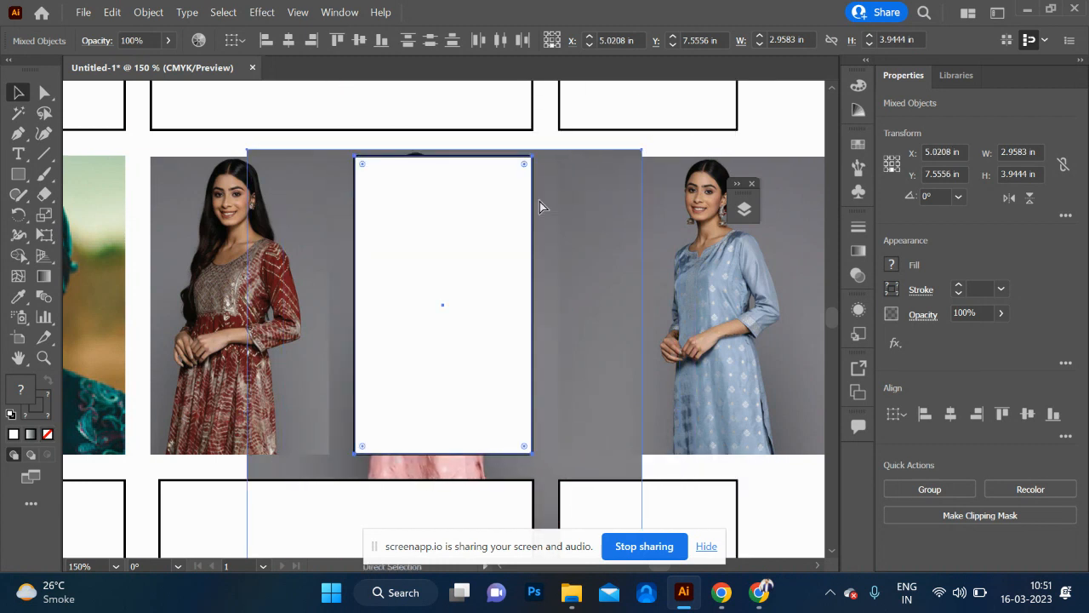
right_click(498, 202)
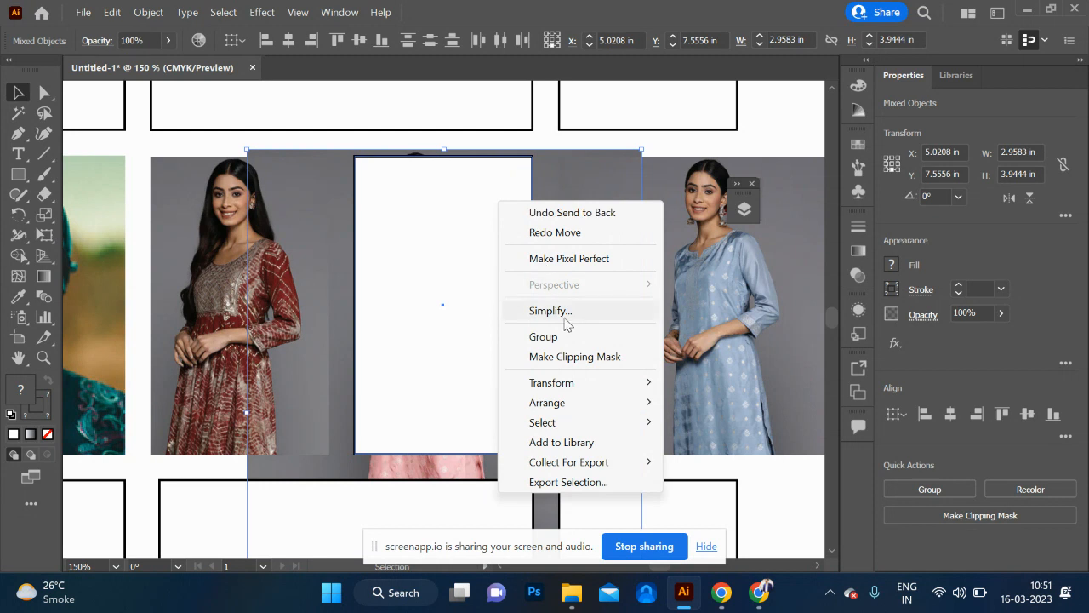
click(568, 357)
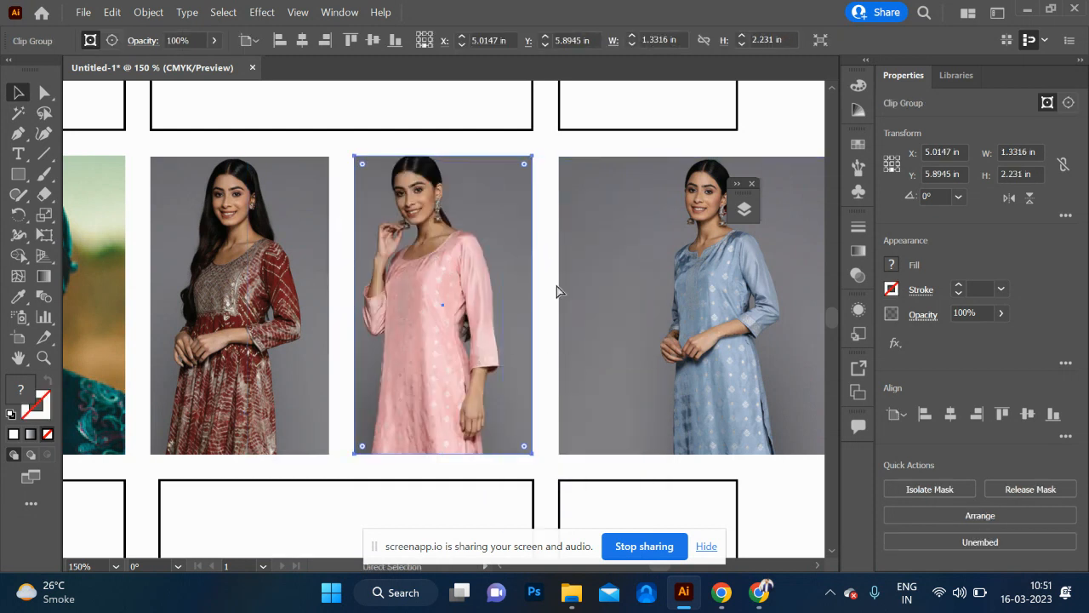
- Deselect the clip group and load the linked images i2, i3, i4 and i5 from the teacher folder for placing
key(ctrl+minus)
key(ctrl+minus)
key(ctrl+minus)
scroll(557, 285, down, 4)
scroll(556, 285, up, 2)
scroll(557, 285, left, 5)
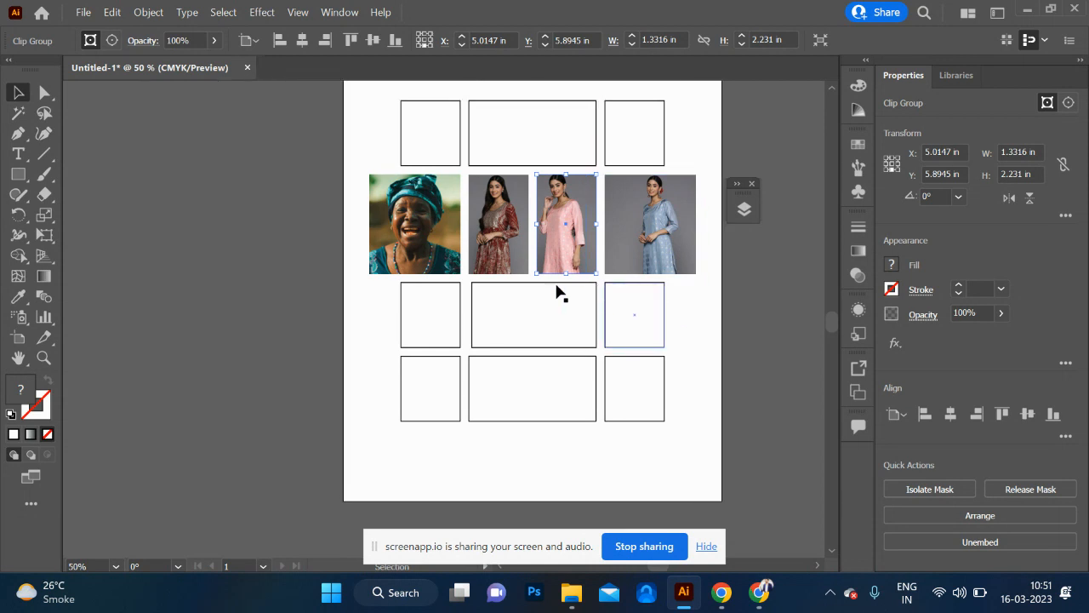
scroll(557, 285, right, 4)
scroll(556, 285, left, 1)
click(226, 224)
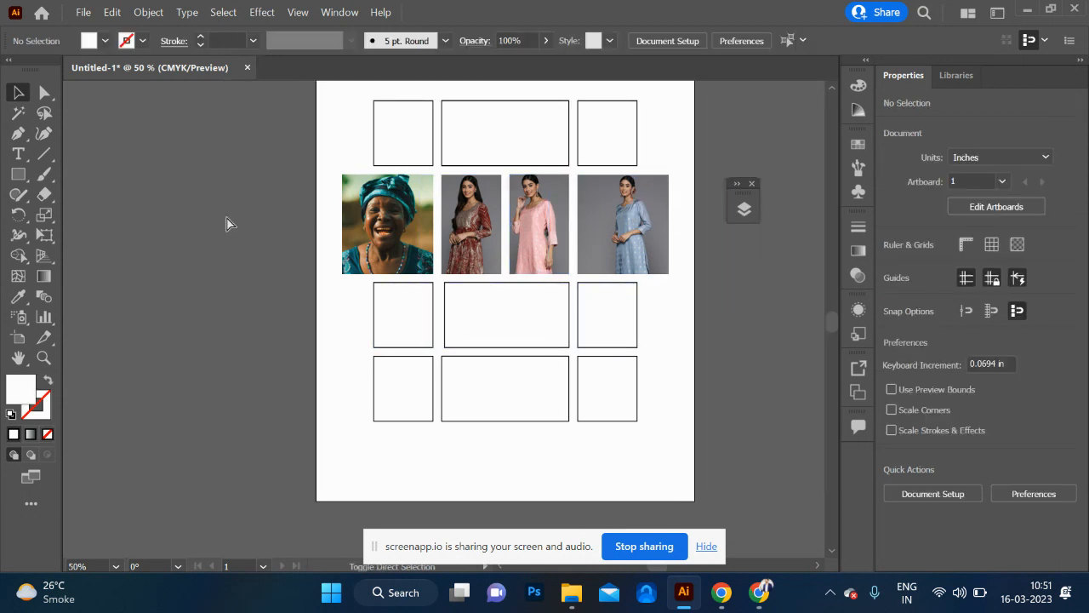
key(ctrl+shift+p)
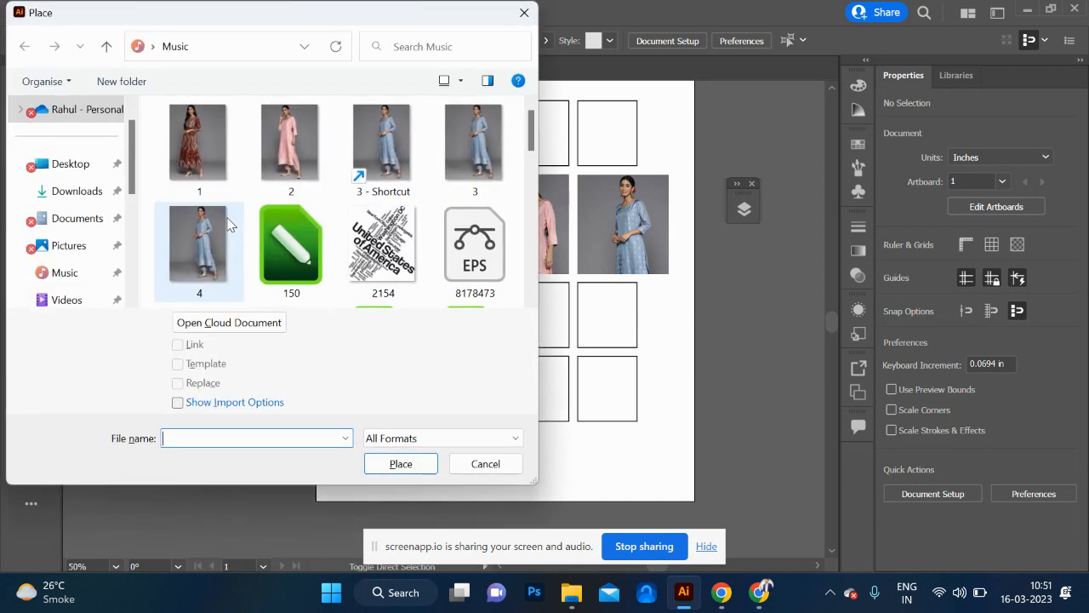
scroll(85, 251, down, 2)
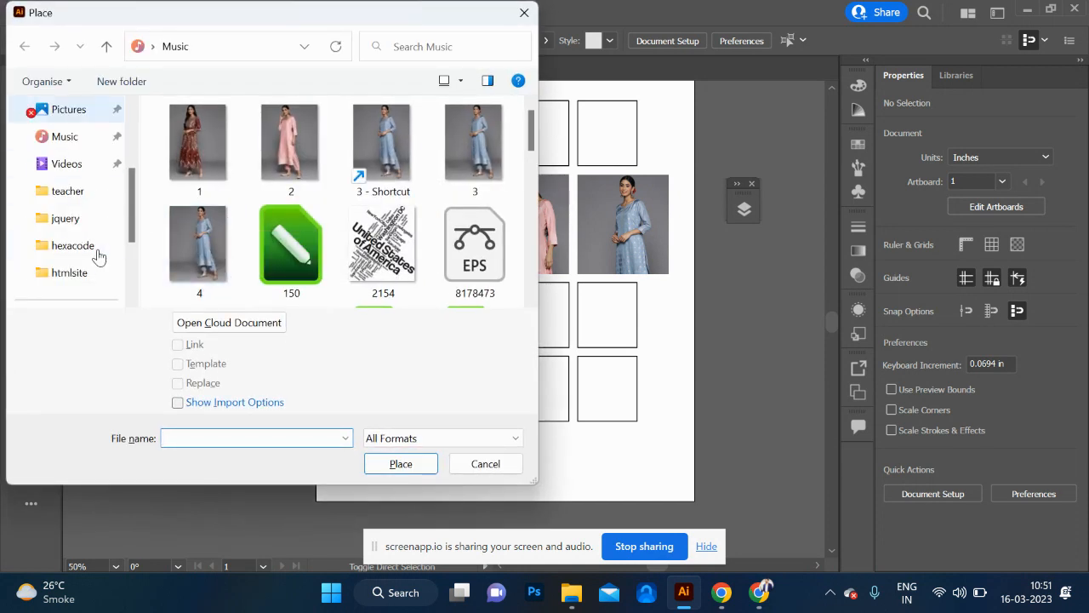
click(76, 196)
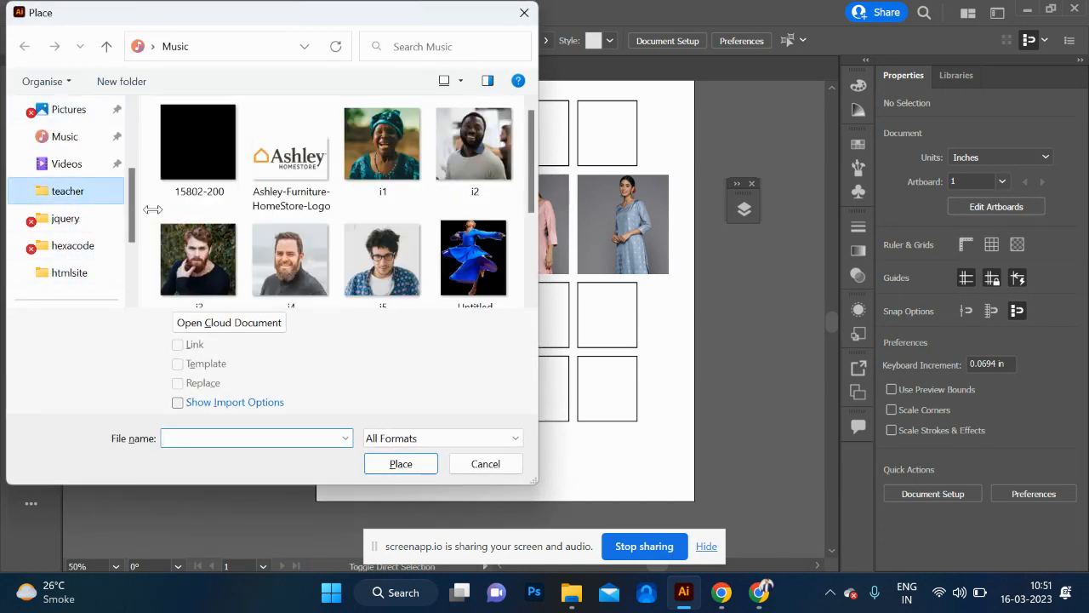
click(460, 170)
ctrl+click(234, 273)
ctrl+click(270, 271)
ctrl+click(360, 255)
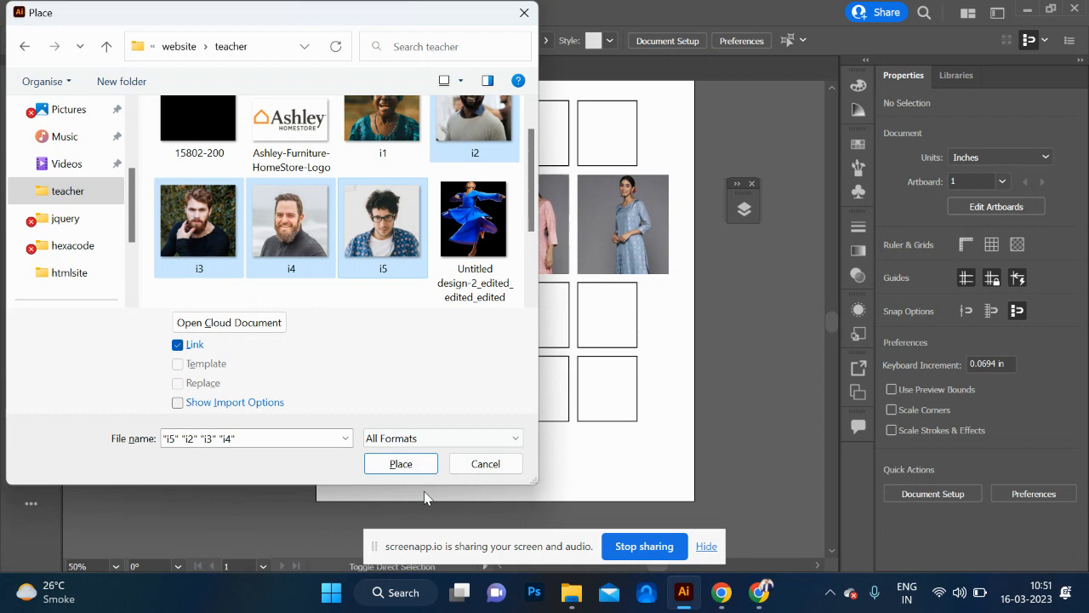
click(403, 470)
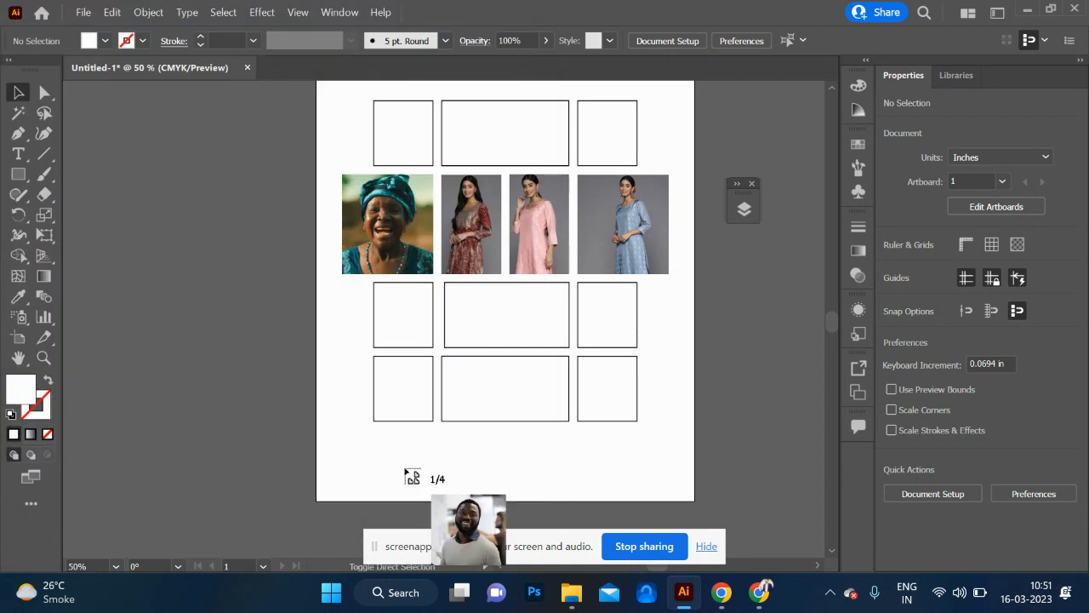
- Place the four loaded portraits at full size, stacked on the pasteboard beside the artboard's left edge
scroll(114, 177, left, 2)
click(111, 170)
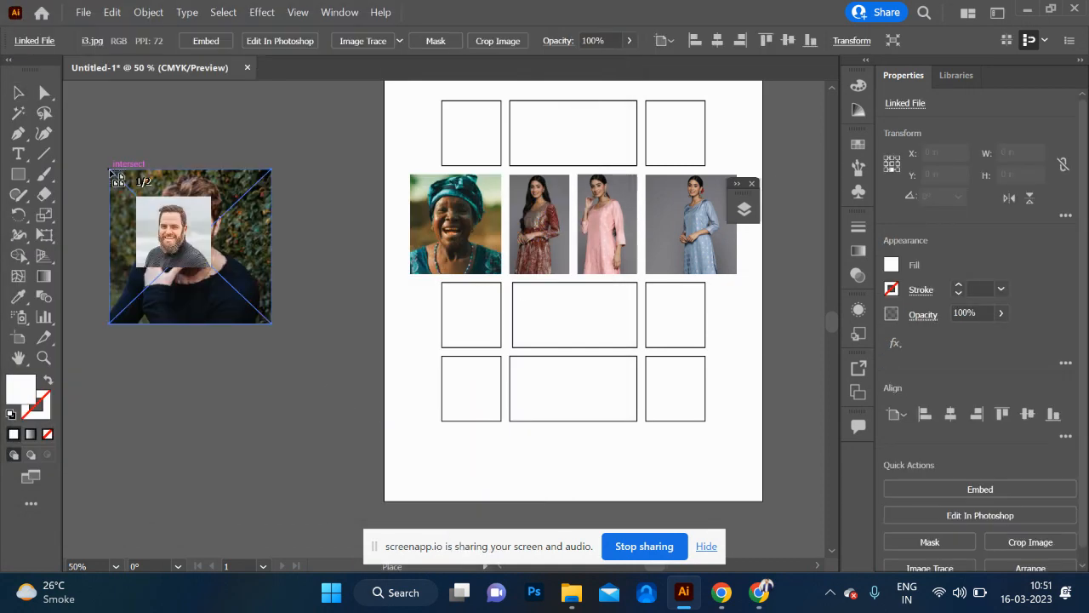
click(111, 170)
click(111, 171)
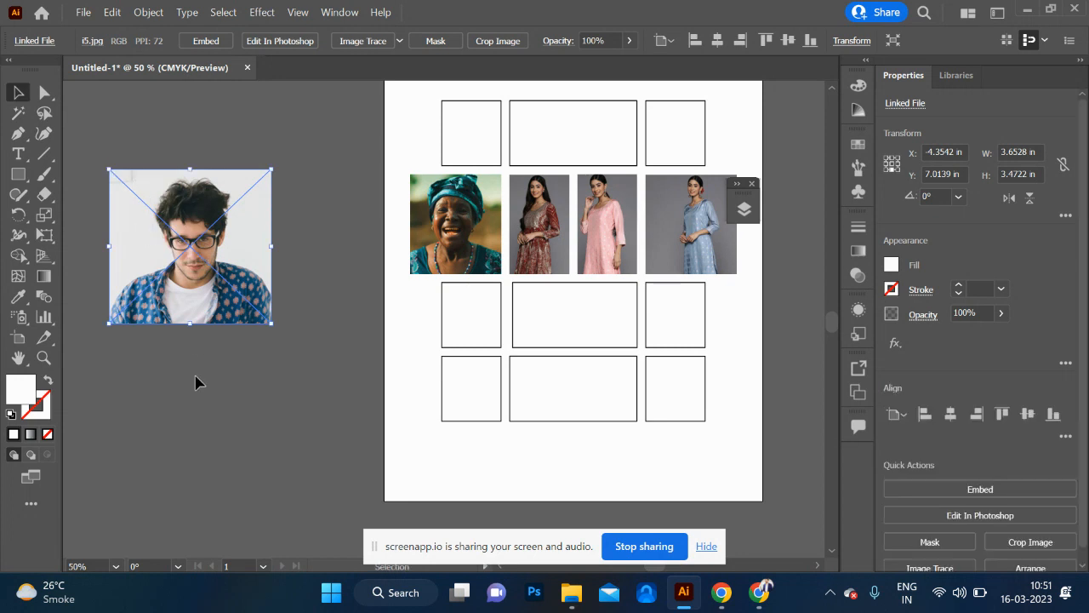
click(215, 387)
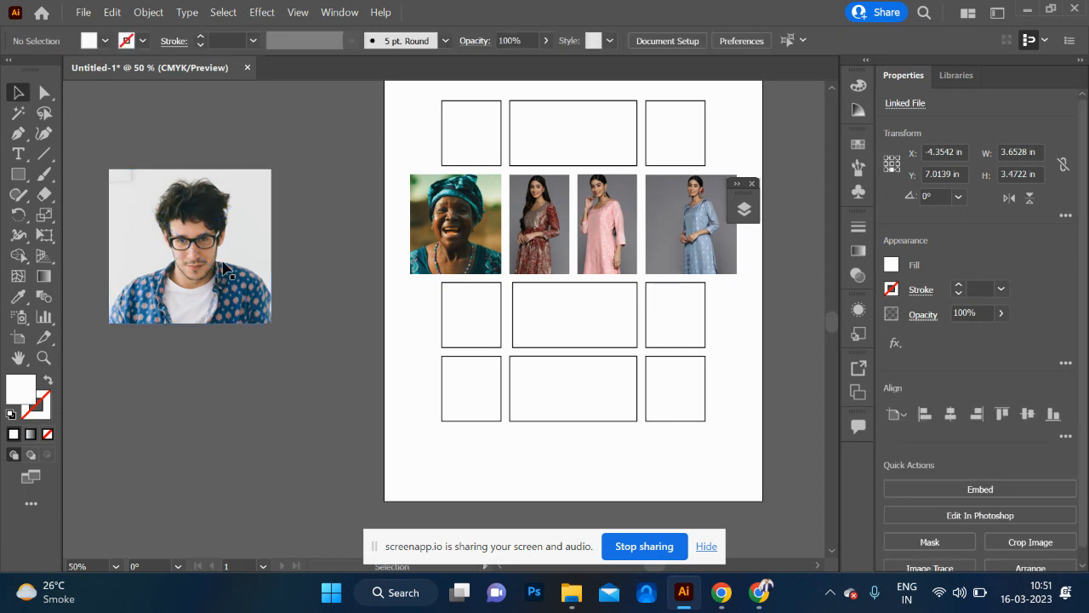
- Embed i5.jpg, scale it down to about 2.01 by 1.91 in and position it over the first third-row frame
drag(160, 243, 441, 329)
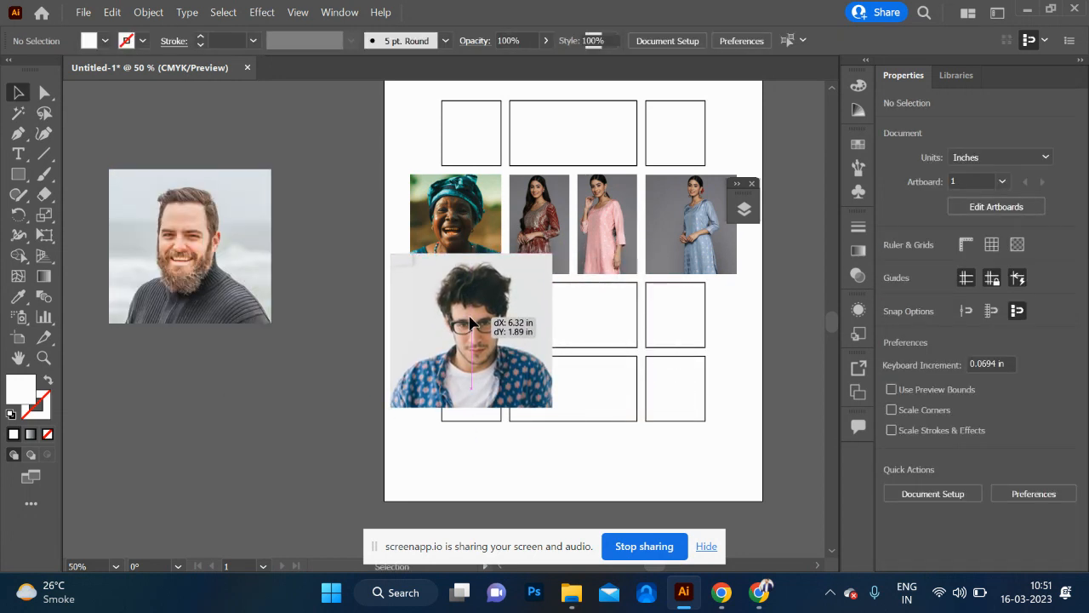
click(196, 40)
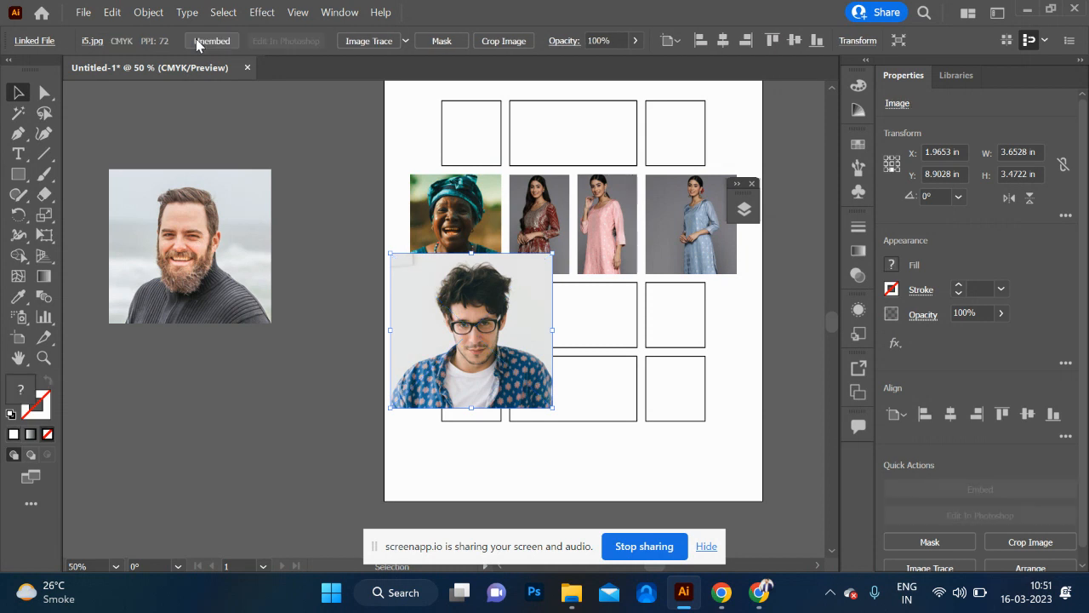
drag(558, 255, 517, 285)
drag(470, 352, 466, 342)
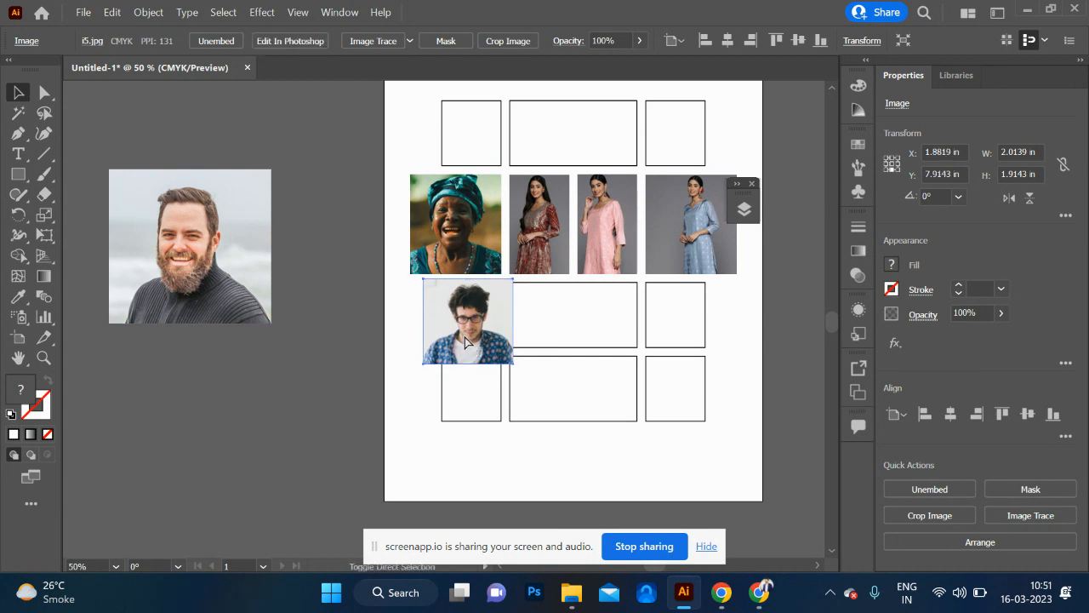
- Send the i5.jpg portrait behind the first third-row frame and clip it with that frame
key(ctrl+[)
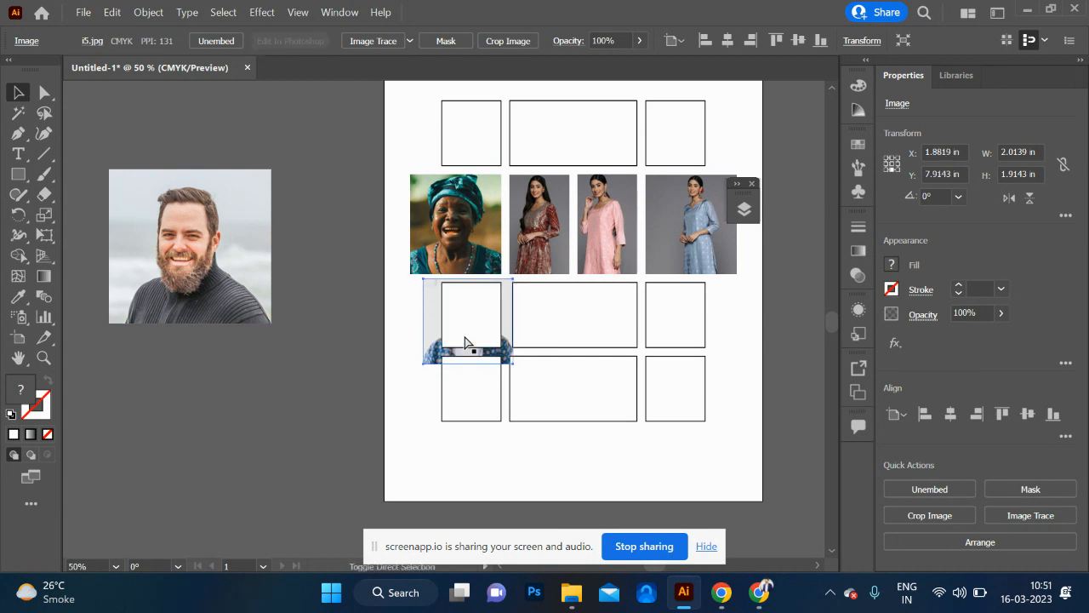
shift+click(464, 343)
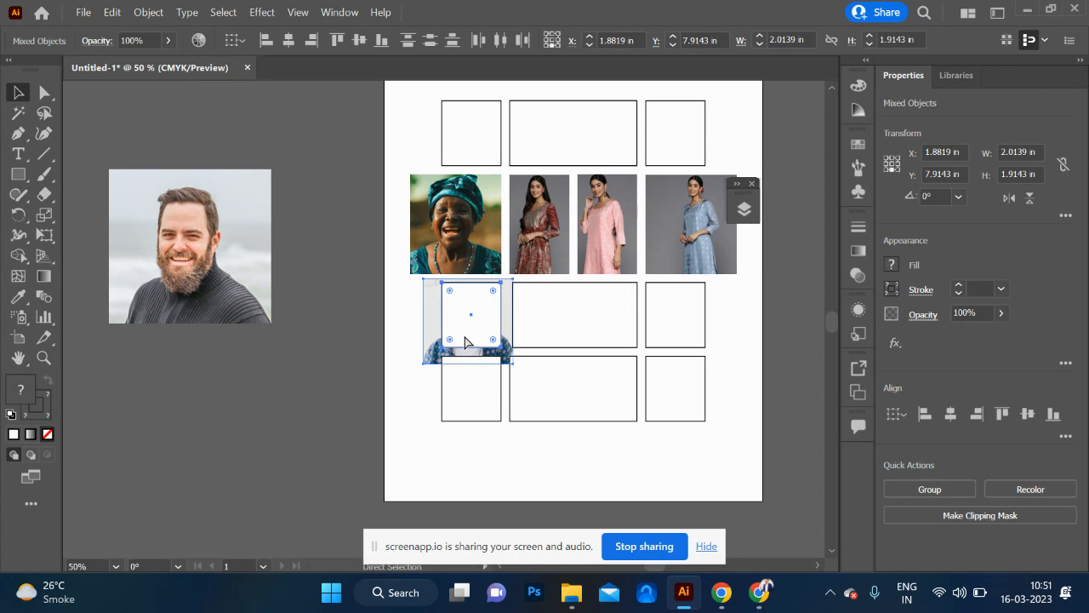
key(ctrl+7)
click(384, 352)
- Move i4.jpg over the first fourth-row frame, send it to the back and clip it with that frame
drag(229, 287, 528, 442)
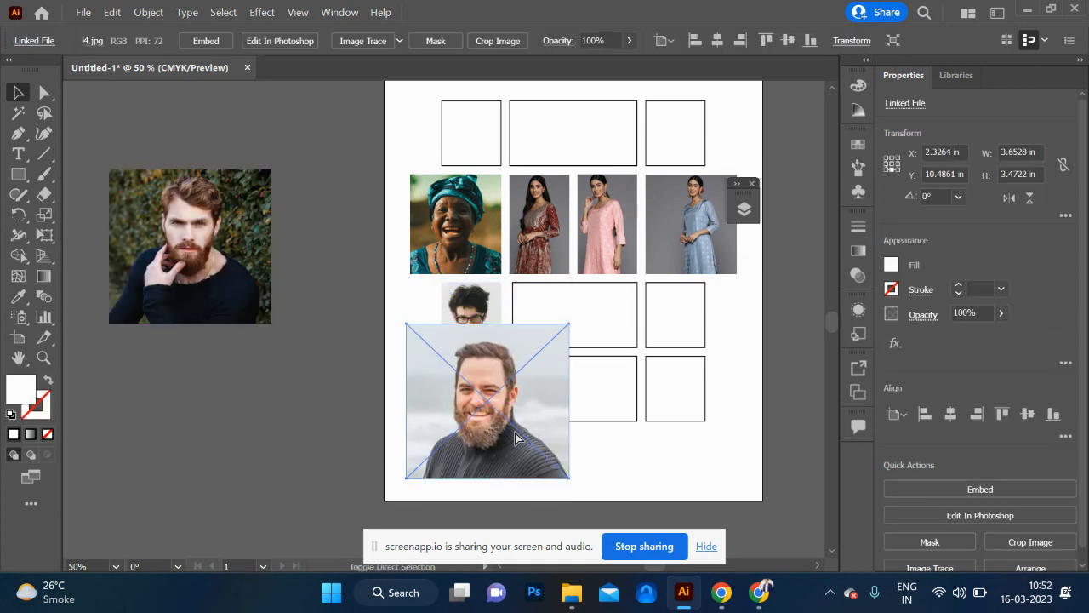
key(ctrl+shift+[)
shift+click(473, 421)
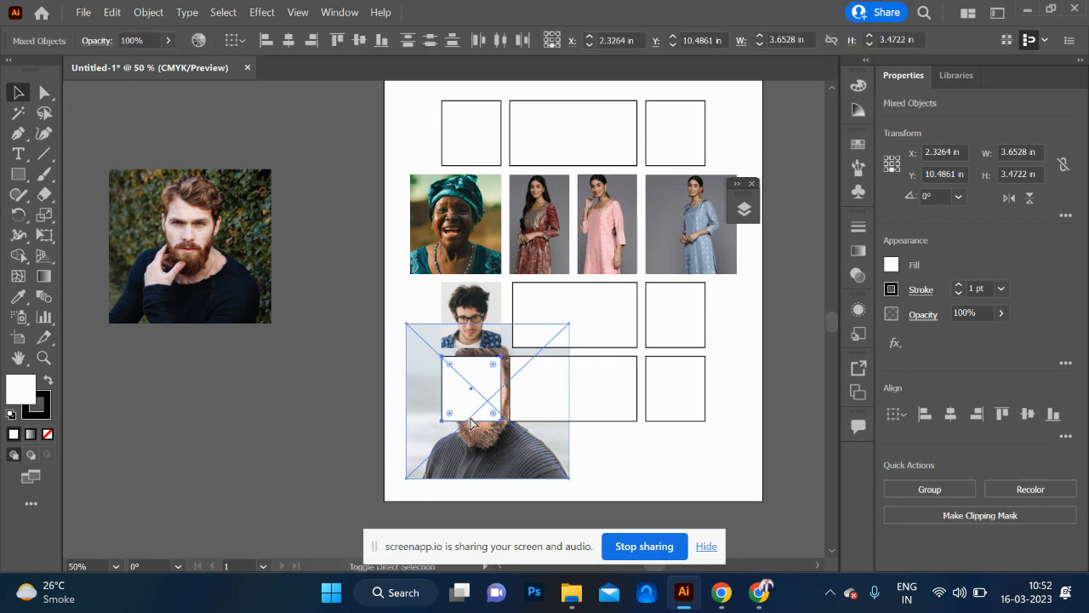
key(ctrl+7)
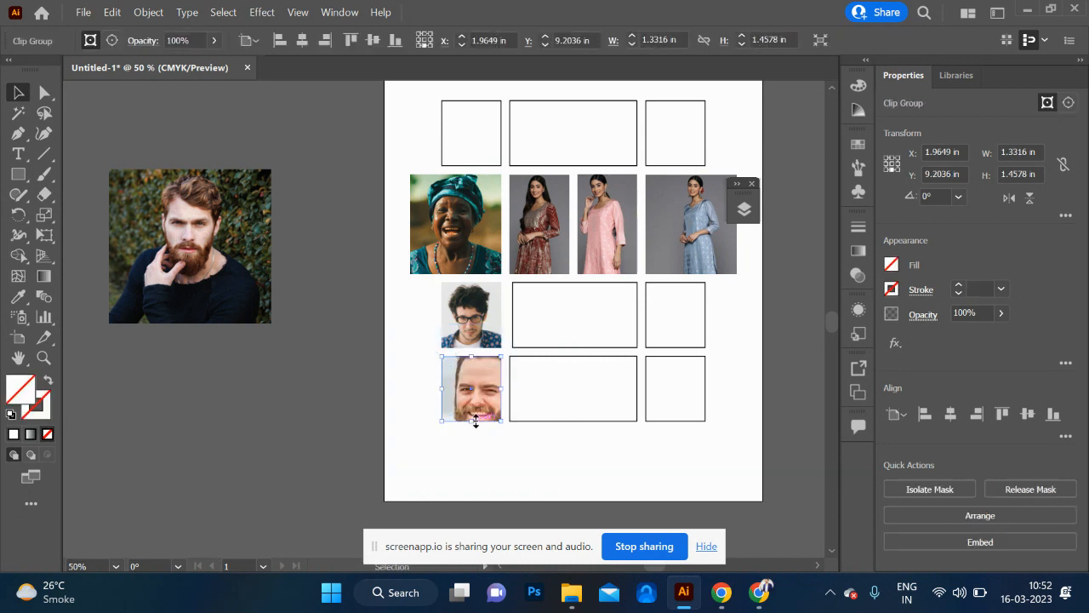
- Isolate the i4.jpg clip group, shrink the image to about 1.68 by 1.60 in, centre it in the frame, and exit isolation
scroll(471, 413, up, 3)
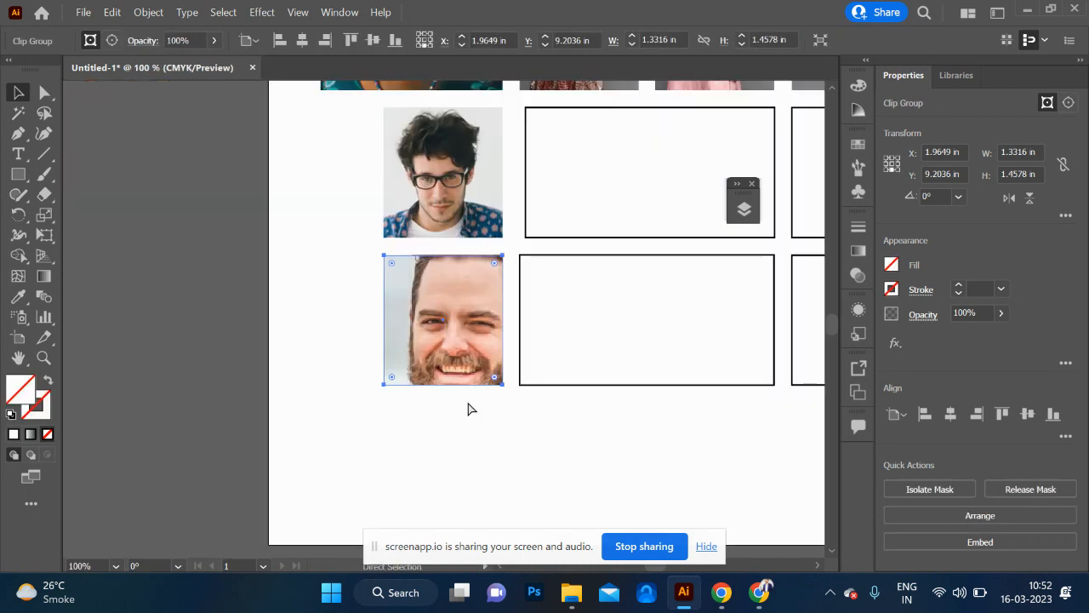
double_click(483, 315)
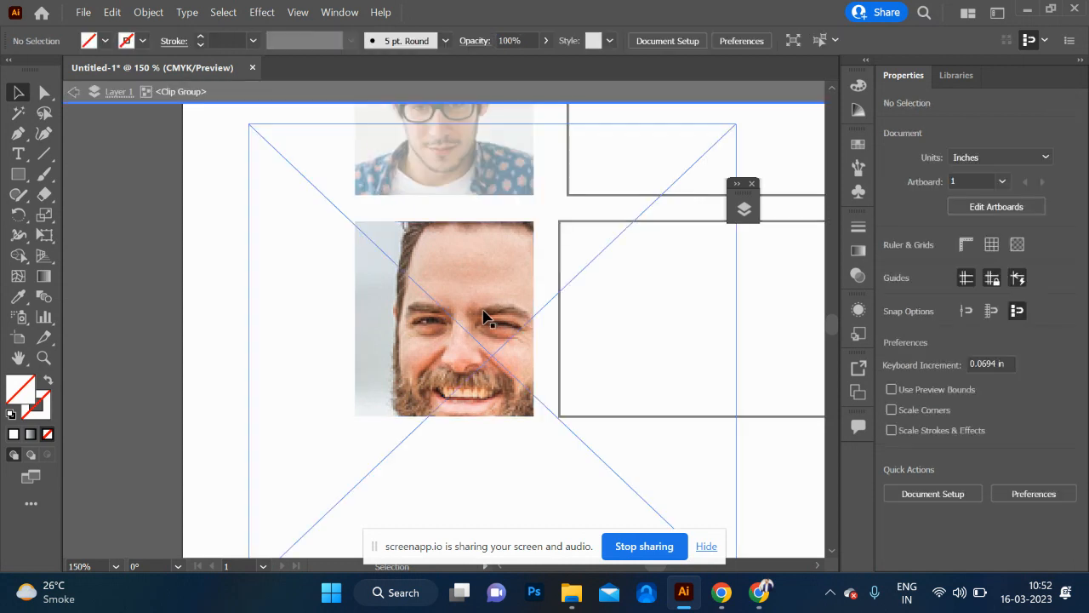
click(440, 330)
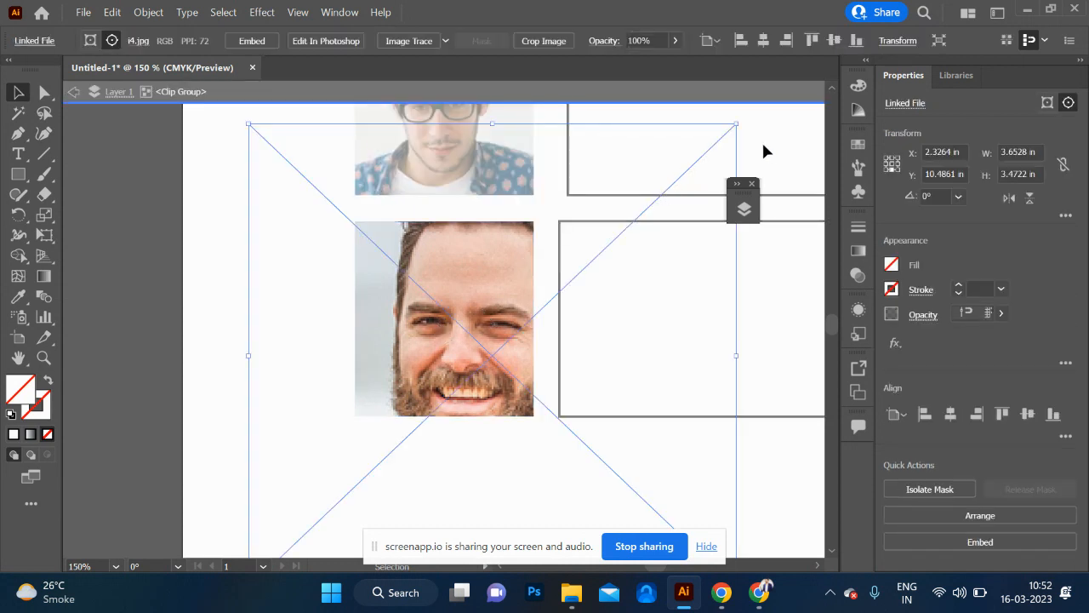
drag(736, 126, 601, 224)
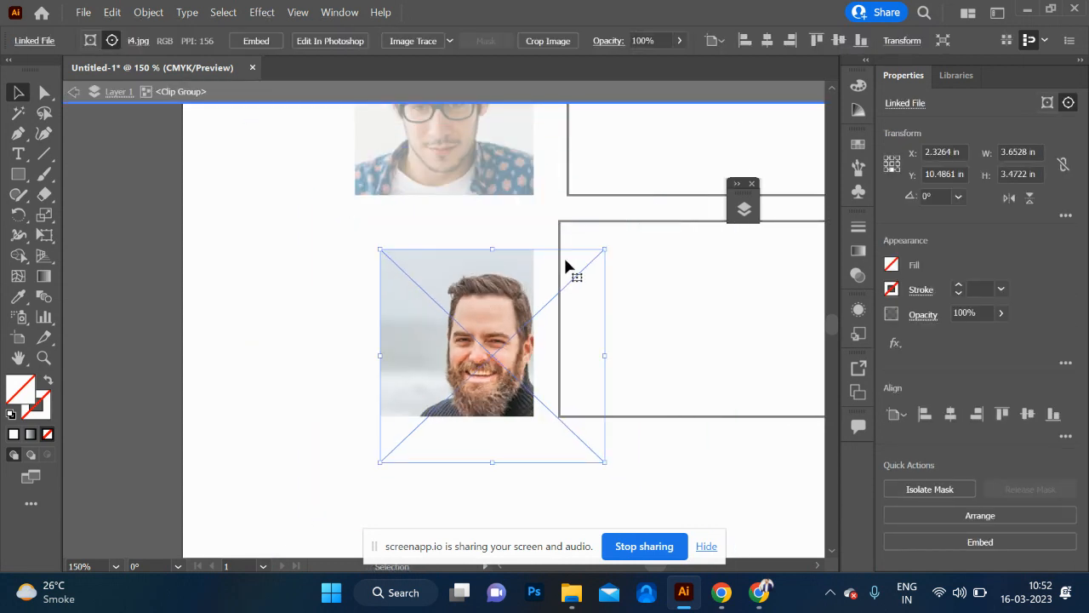
drag(498, 296, 456, 262)
double_click(280, 258)
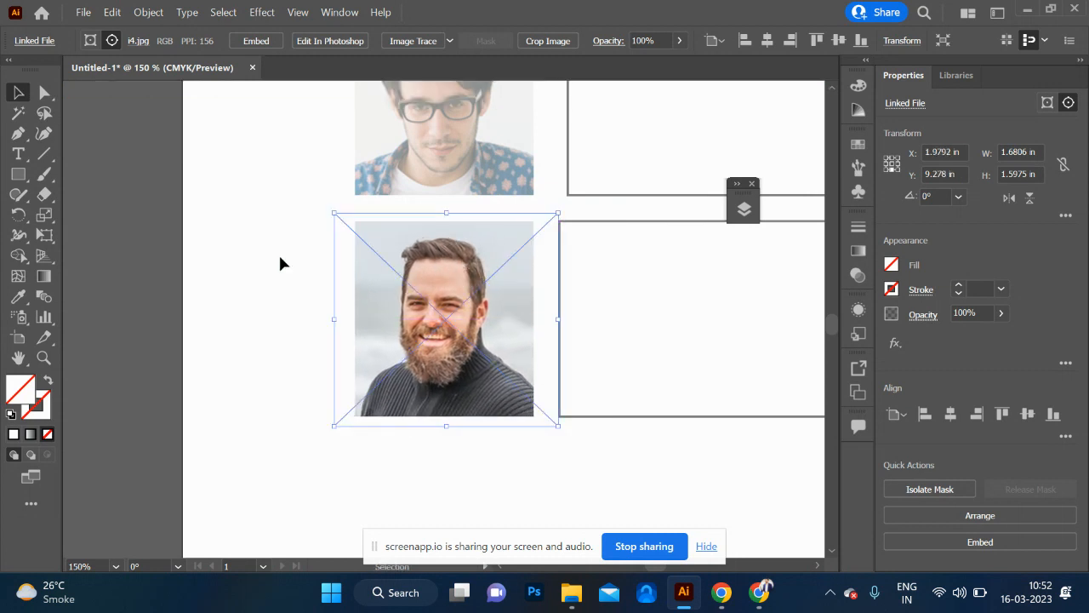
- Embed i3.jpg, scale it down to about 1.88 by 1.78 in and position it over the last fourth-row frame
key(ctrl+minus)
key(ctrl+minus)
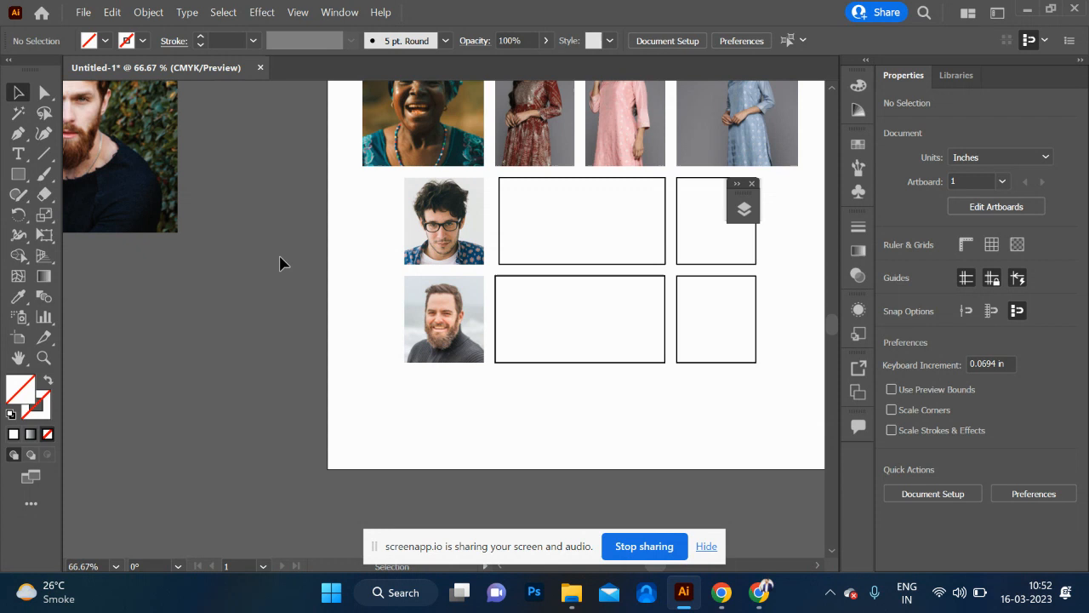
drag(140, 153, 758, 351)
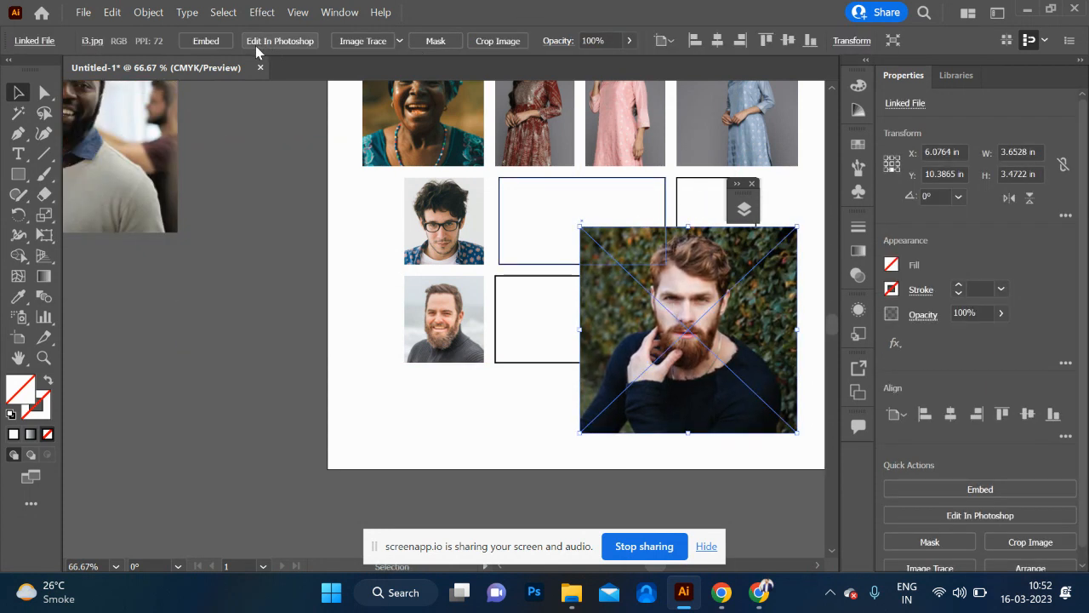
click(211, 42)
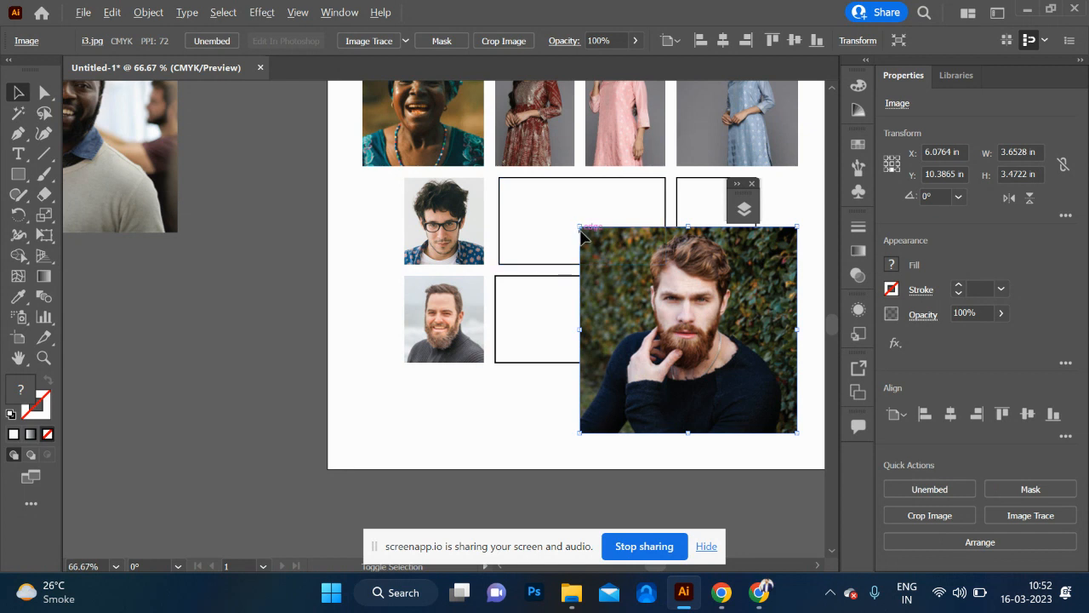
drag(582, 230, 633, 261)
drag(669, 310, 696, 298)
- Send the i3.jpg portrait to the back and clip it with the last fourth-row frame
key(ctrl+shift+[)
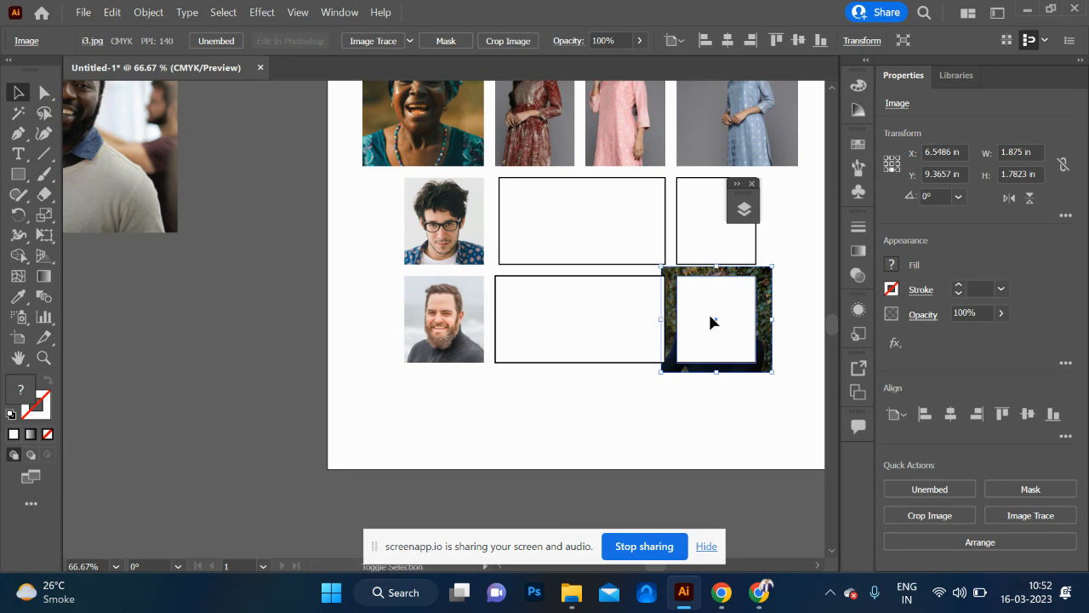
shift+click(713, 322)
key(ctrl+7)
click(616, 325)
- Move i2.jpg behind the wide middle frame of the fourth row, embed it and clip it with that frame
drag(104, 169, 621, 390)
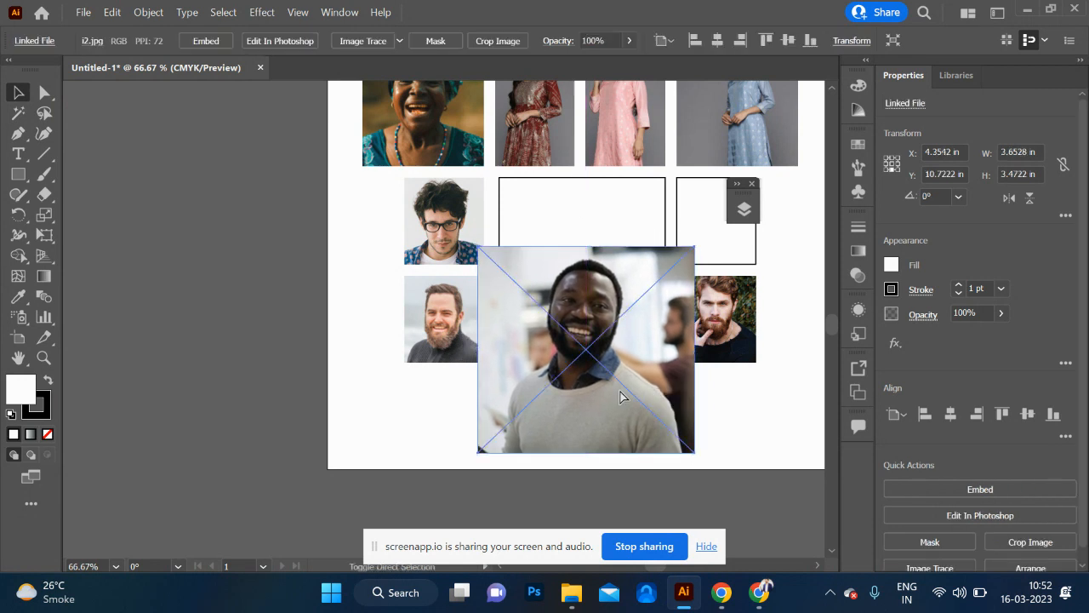
key(ctrl+shift+bracketleft)
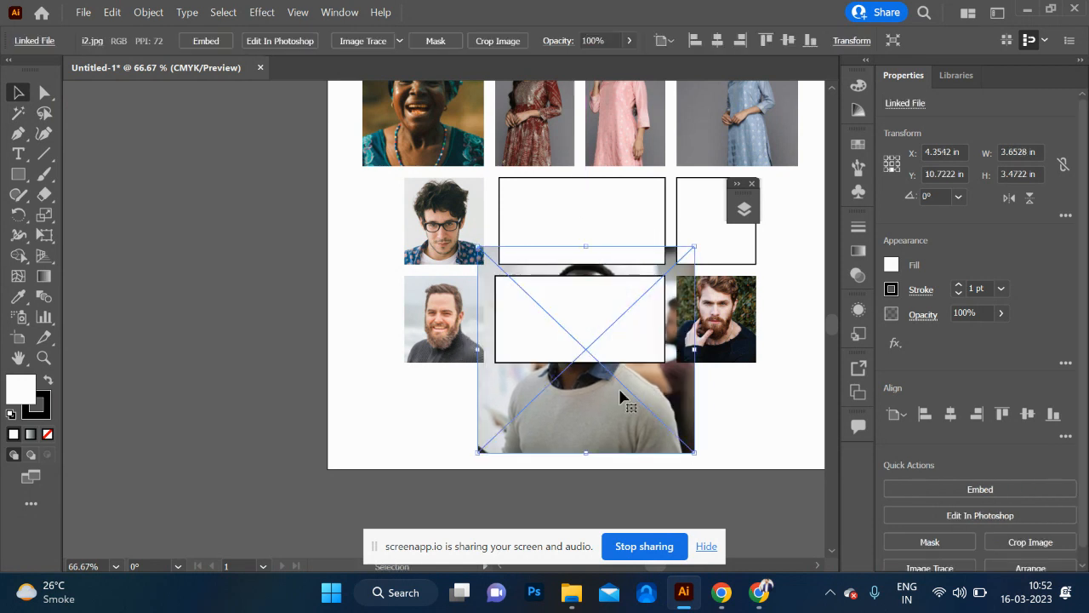
click(207, 41)
shift+click(589, 345)
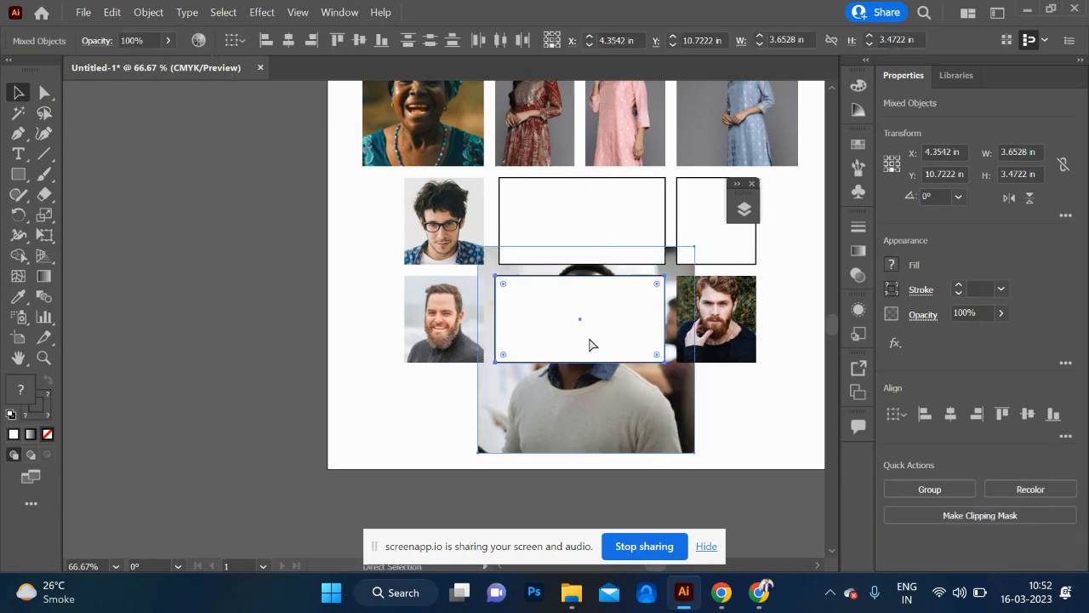
key(ctrl+7)
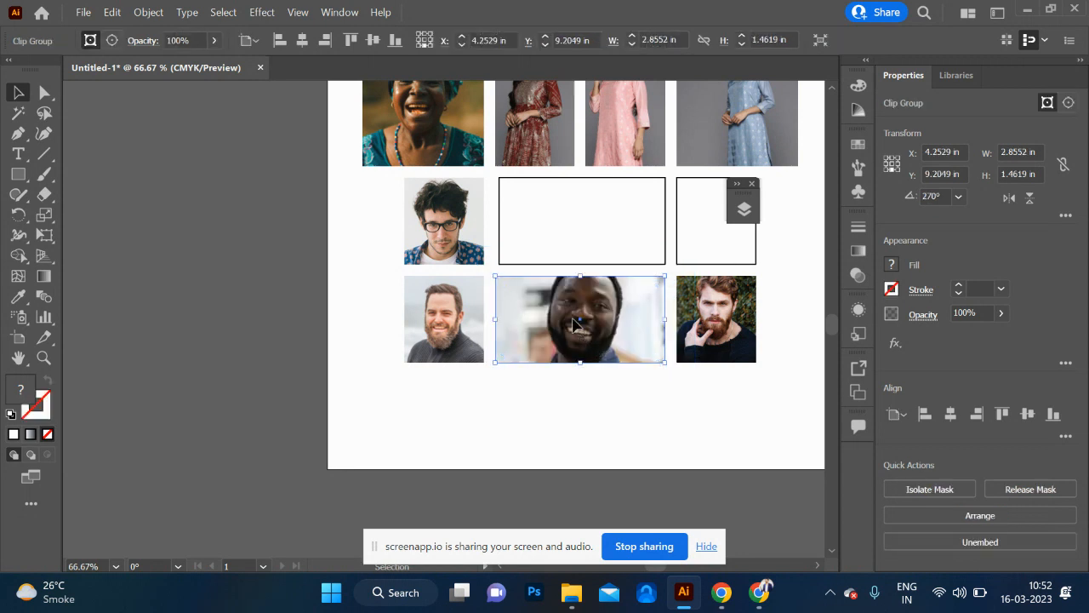
- Isolate the i2.jpg clip group, reposition the portrait so the face shows in the frame, and exit isolation
double_click(575, 324)
drag(598, 335, 594, 345)
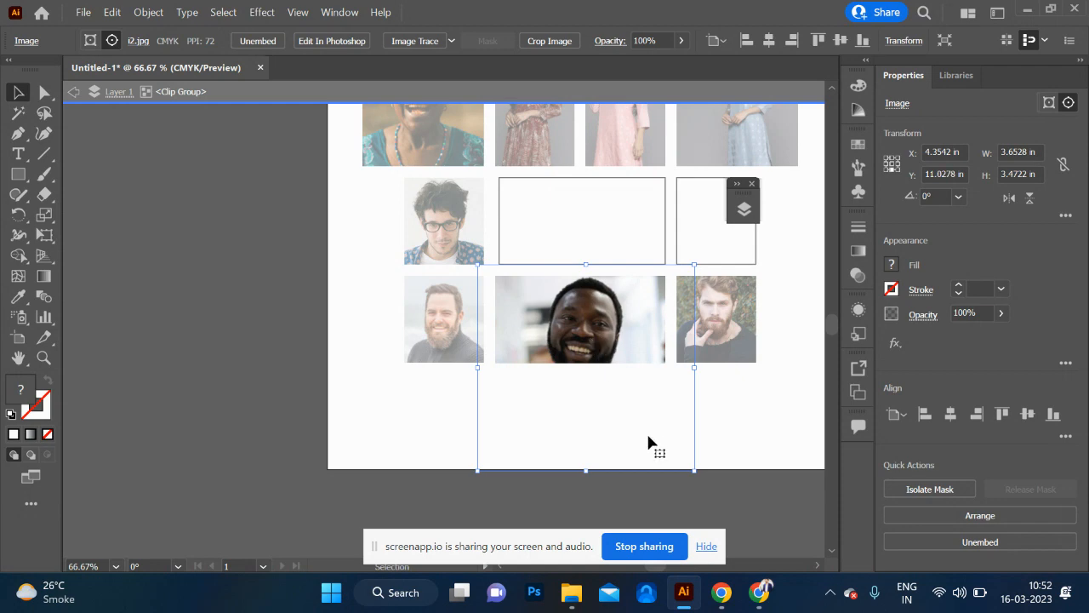
double_click(756, 459)
- Switch to File Explorer, place the i1 image from the Music folder into the Illustrator document and embed it
scroll(647, 408, up, 4)
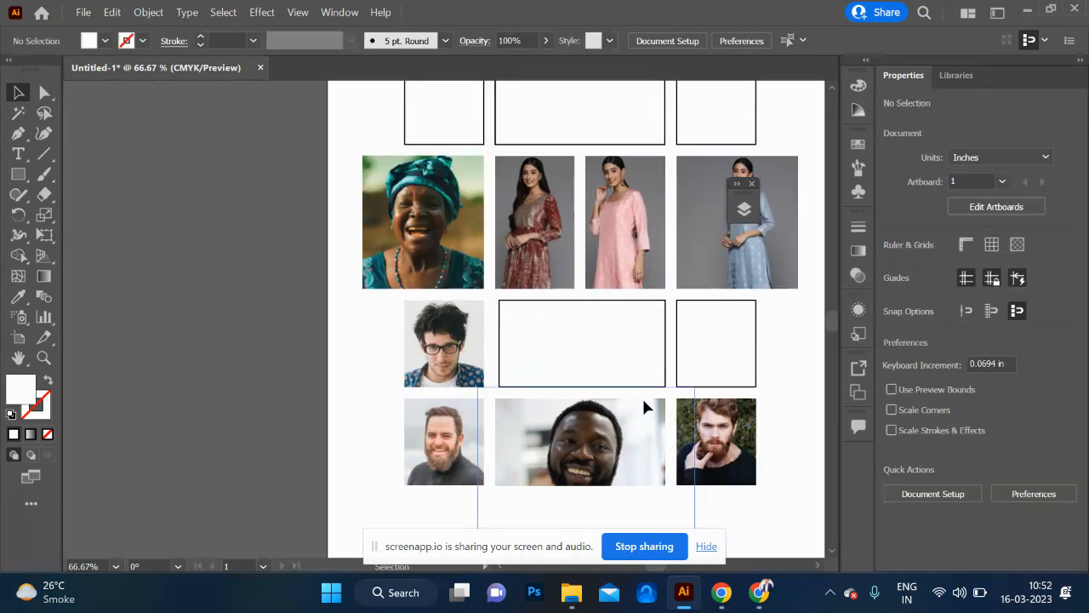
key(alt+Tab)
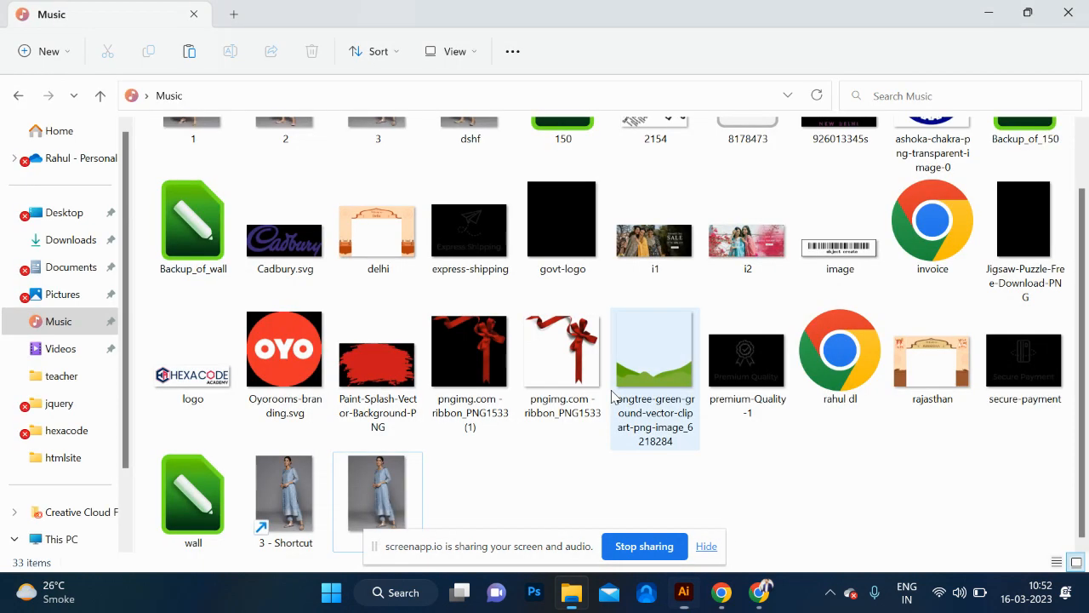
drag(662, 250, 282, 359)
key(alt+Tab)
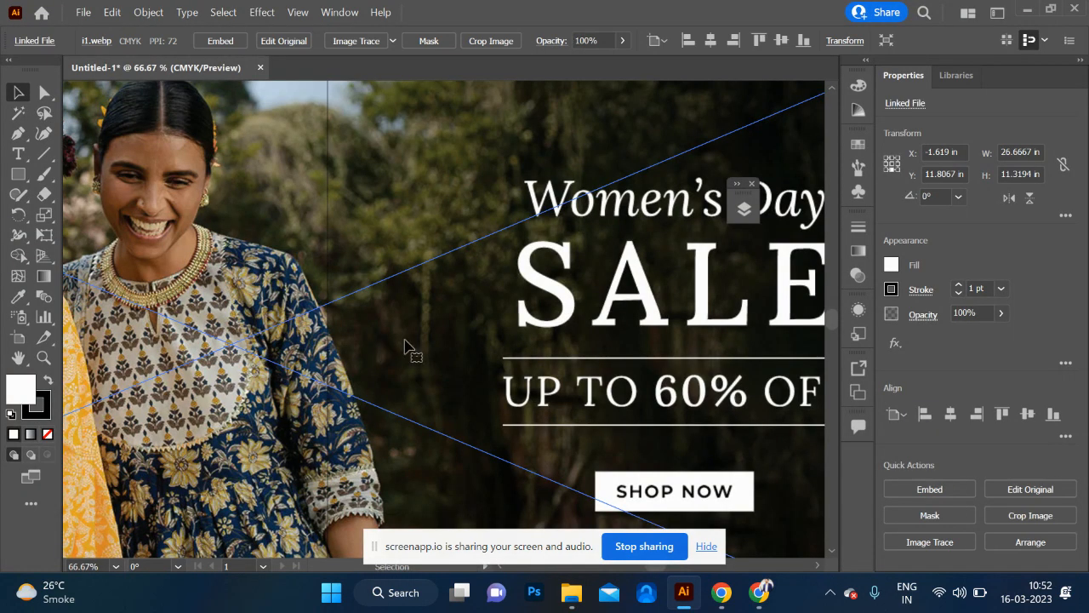
key(ctrl+minus)
key(ctrl+minus)
key(ctrl+minus)
key(ctrl+minus)
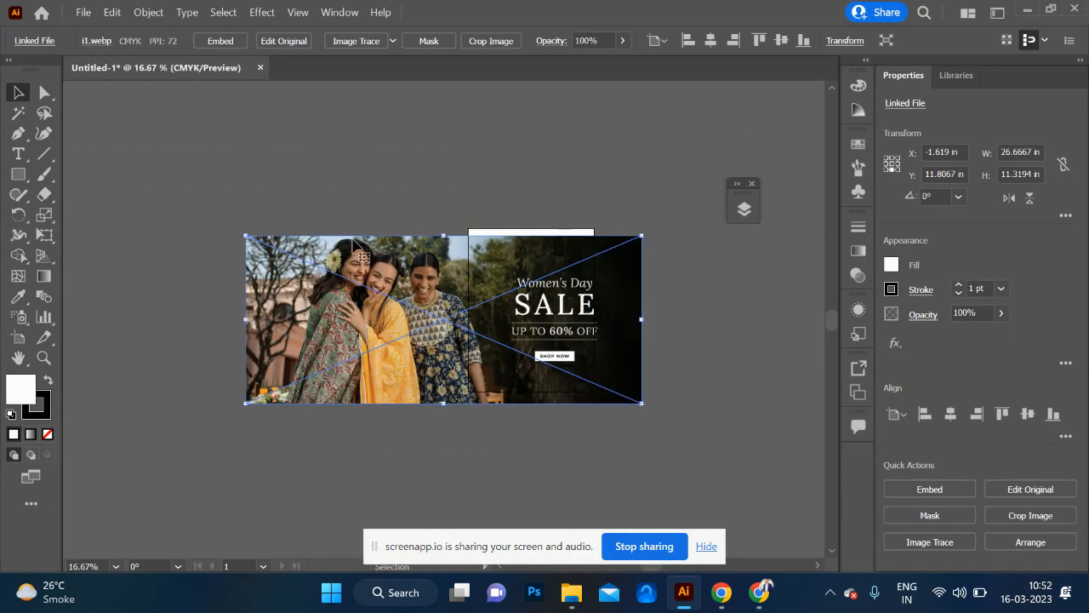
click(207, 44)
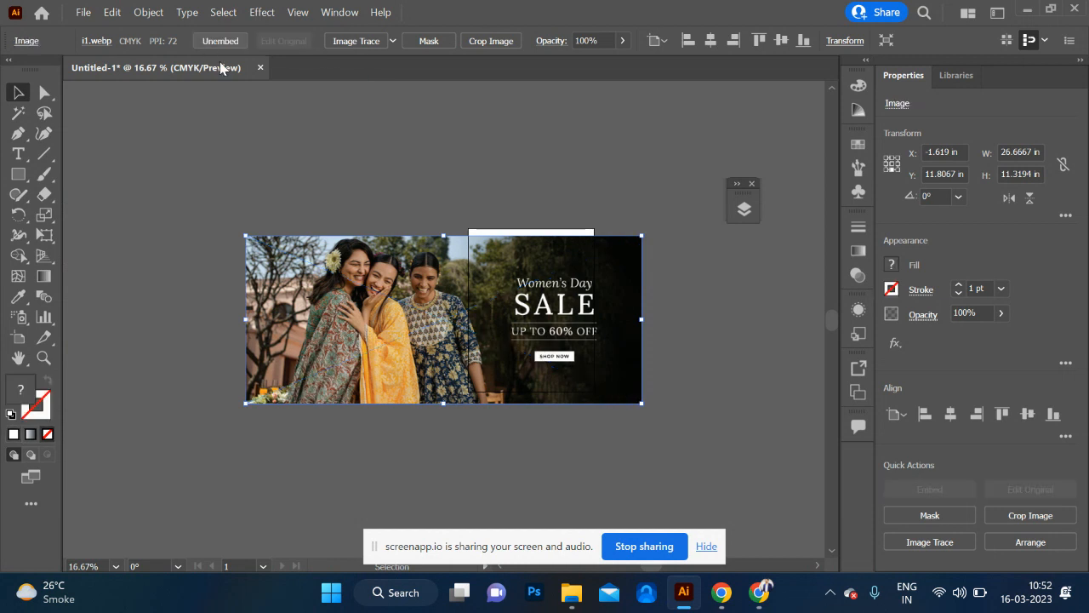
- Scale the i1.webp banner down to about 5.73 by 2.43 in and move it over the wide middle third-row frame
drag(249, 238, 369, 303)
drag(442, 331, 529, 342)
scroll(530, 340, up, 3)
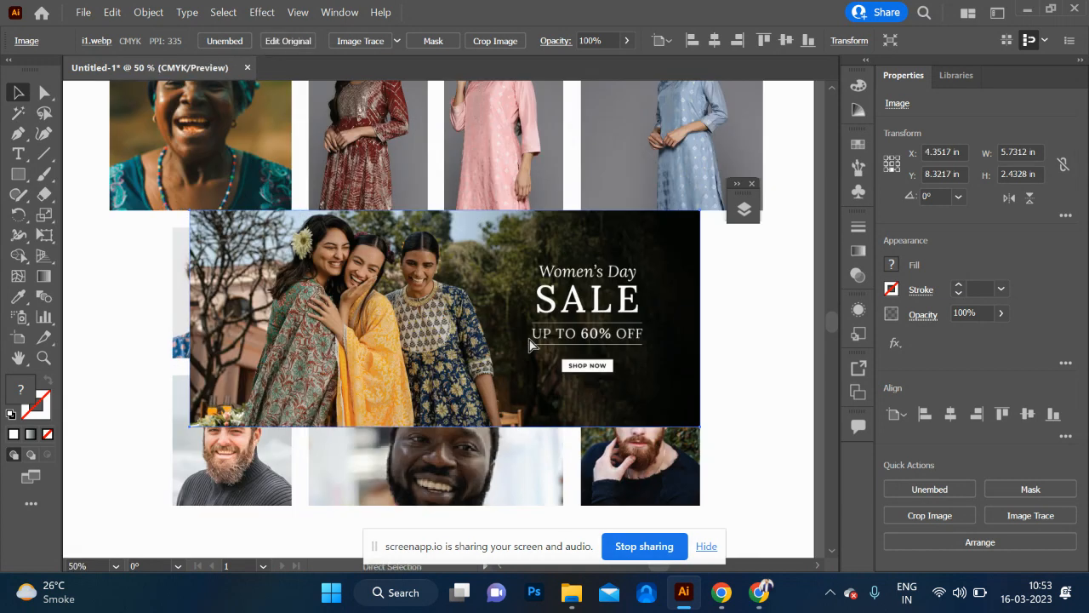
- Send the i1.webp banner to the back and clip it with the wide middle frame of the third row
key(ctrl+shift+[)
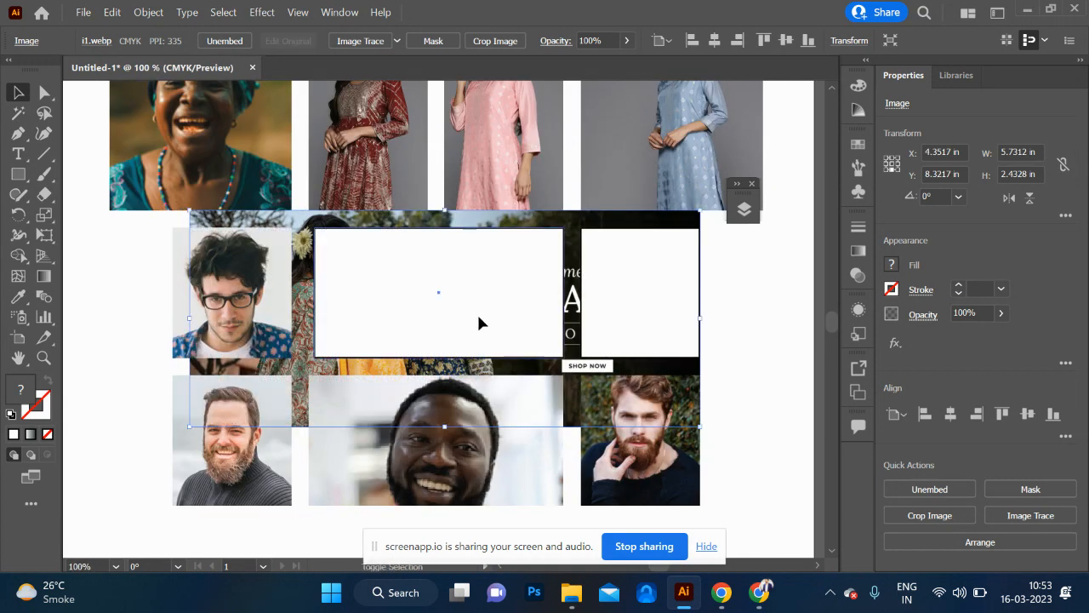
shift+click(478, 323)
key(ctrl+7)
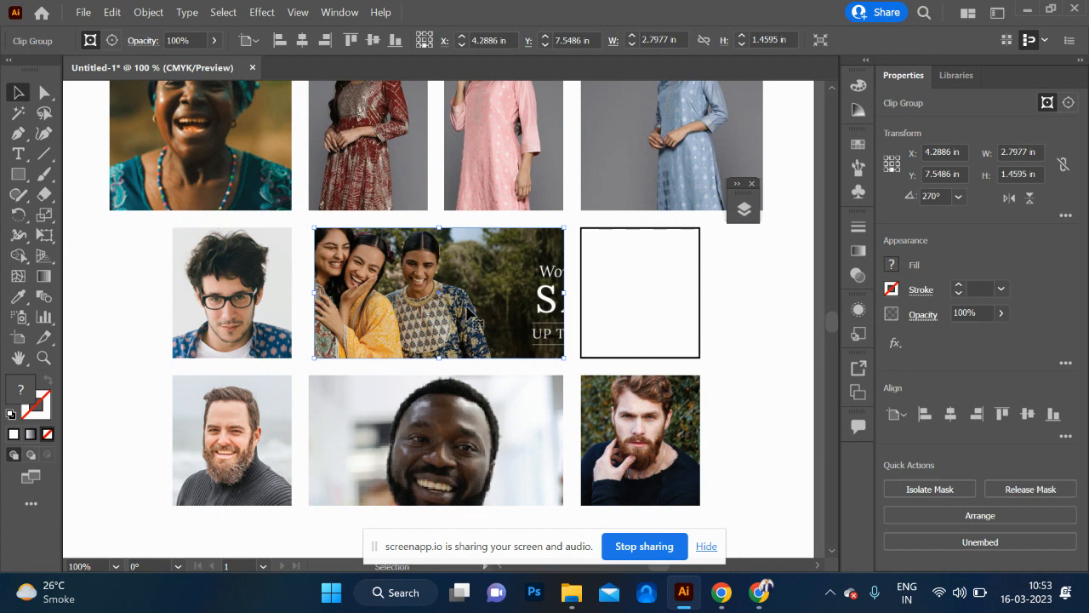
- Isolate the third-row i1.webp clip group, shrink the banner to about 3.63 by 1.54 in and move it to fill the frame
double_click(463, 309)
click(715, 428)
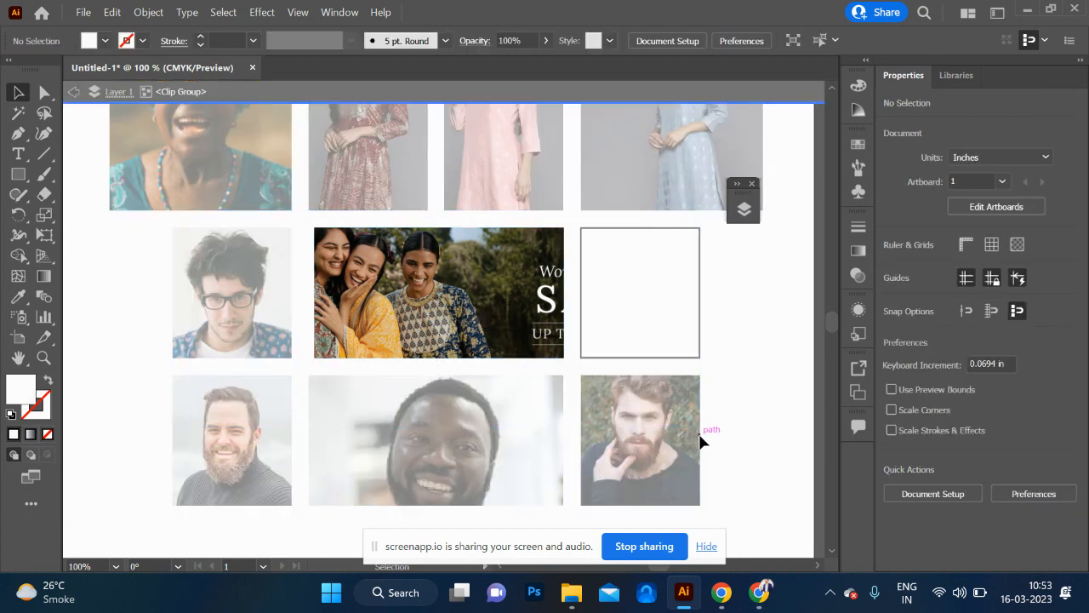
click(502, 320)
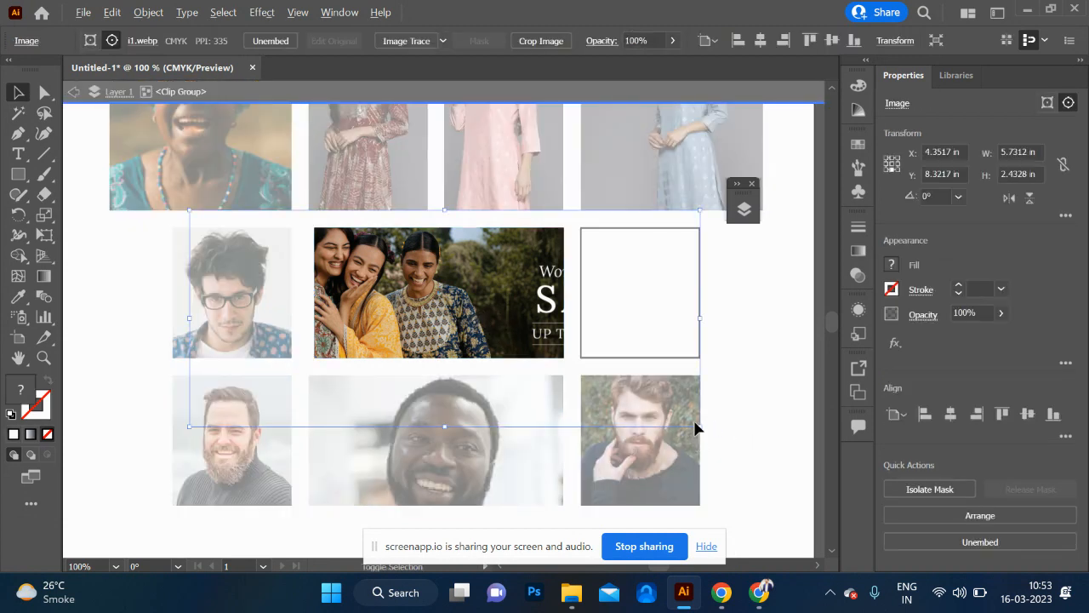
drag(702, 428, 606, 387)
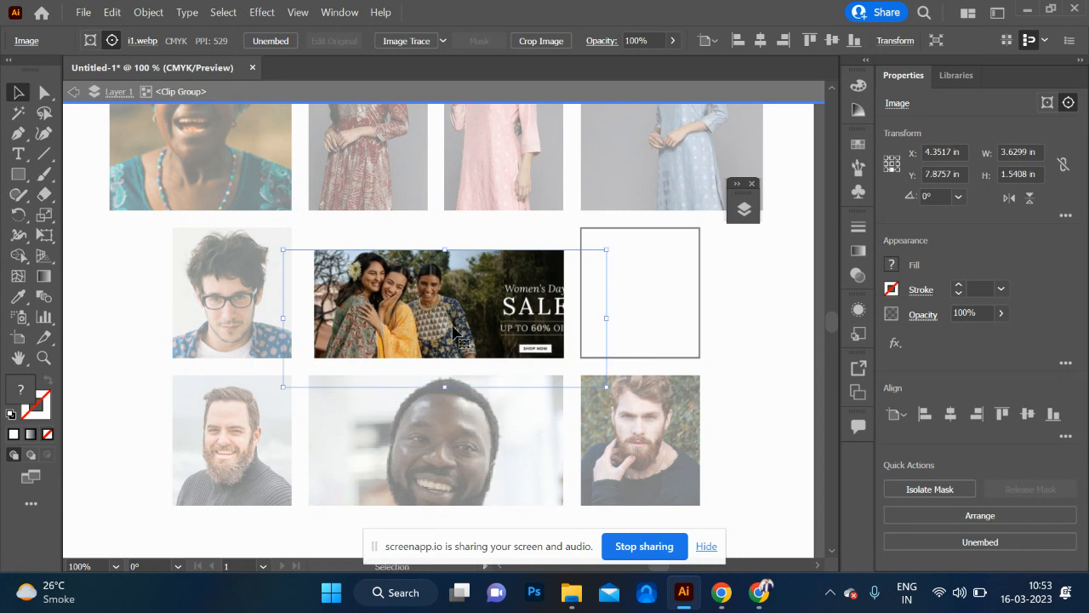
drag(452, 326, 468, 307)
- Switch to File Explorer, place the dshf image from the Music folder into the Illustrator document and embed it
key(alt+Tab)
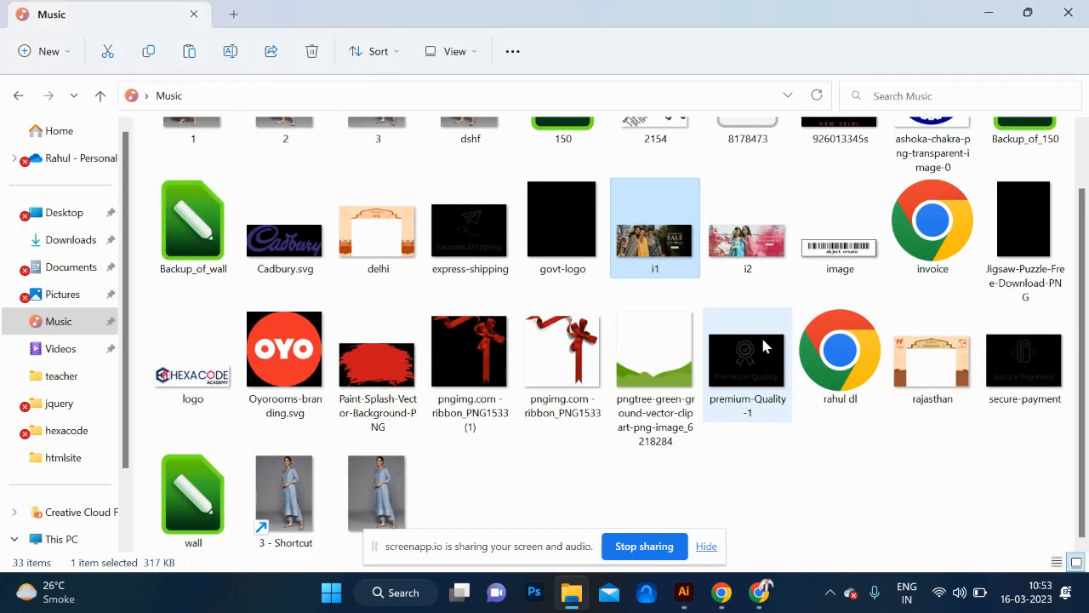
click(762, 245)
drag(761, 245, 678, 418)
scroll(683, 419, up, 2)
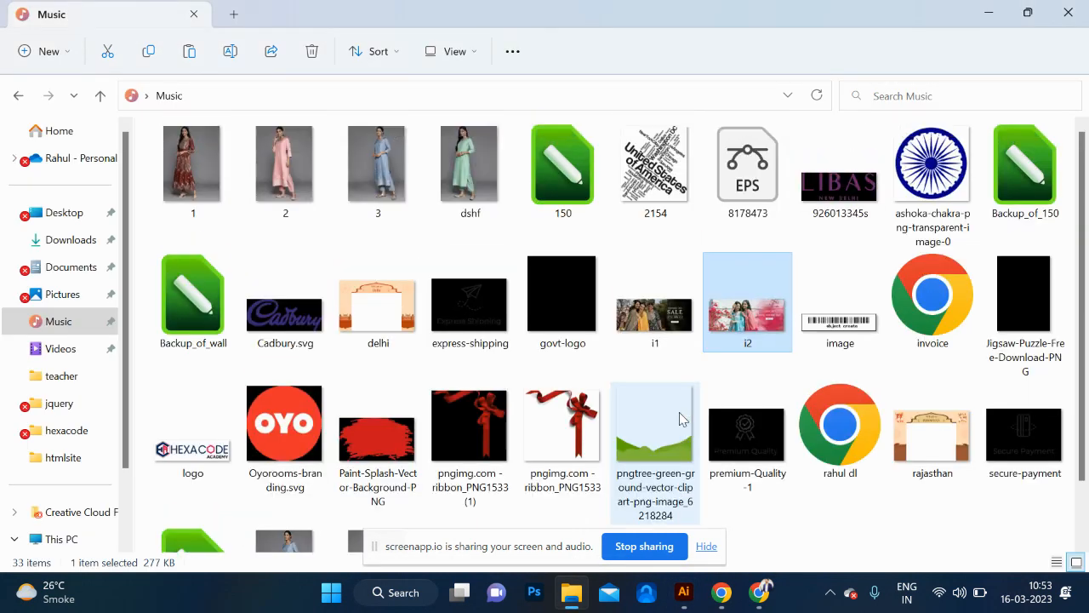
drag(494, 171, 654, 338)
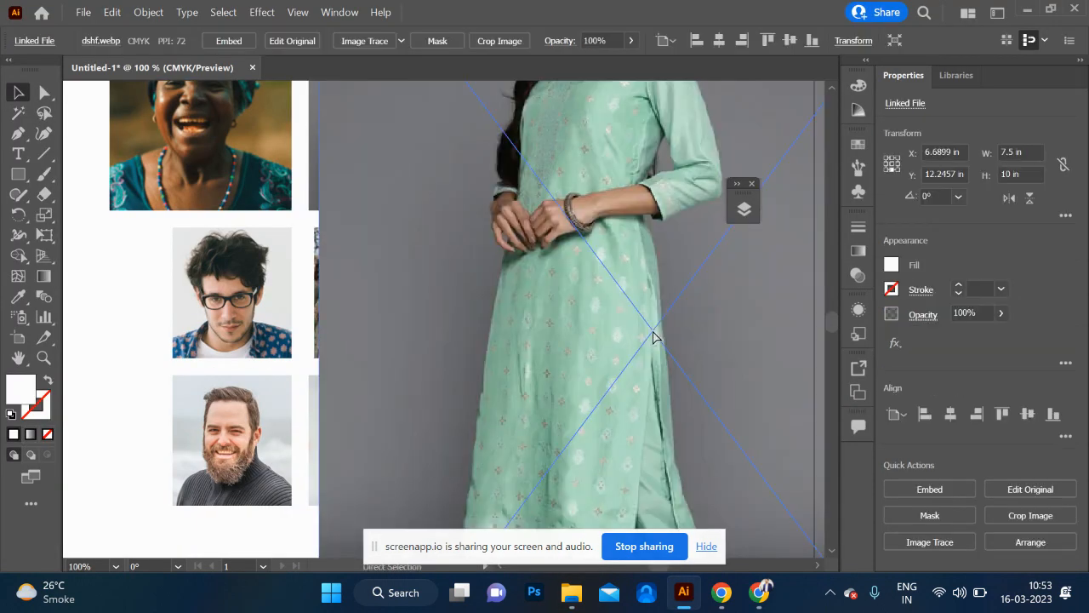
click(228, 40)
- Scale dshf.webp down to about 1.87 by 2.49 in and clip it with the last third-row frame
key(ctrl+minus)
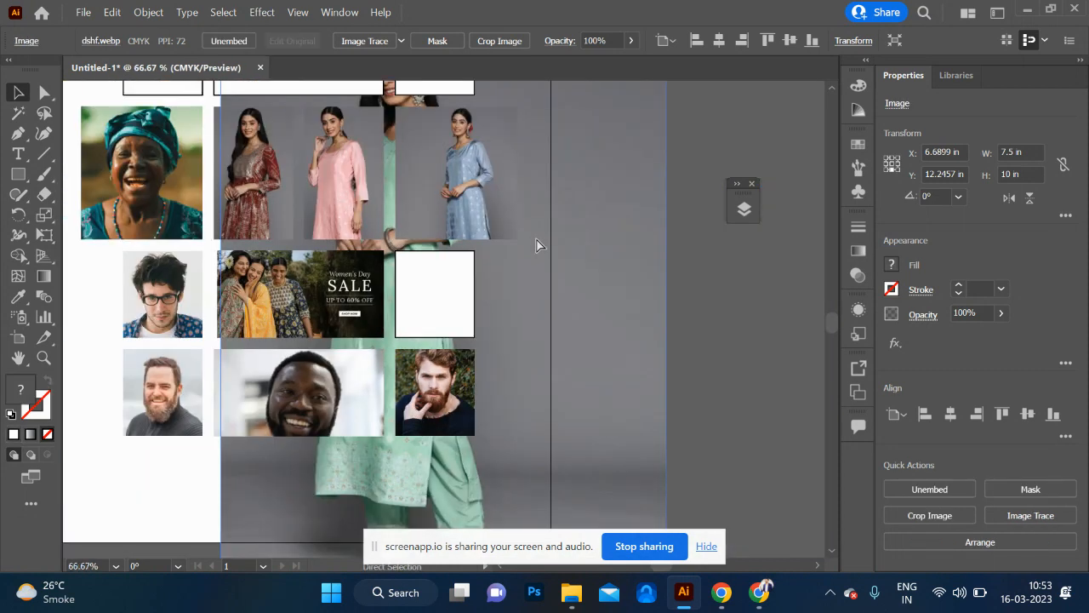
key(ctrl+minus)
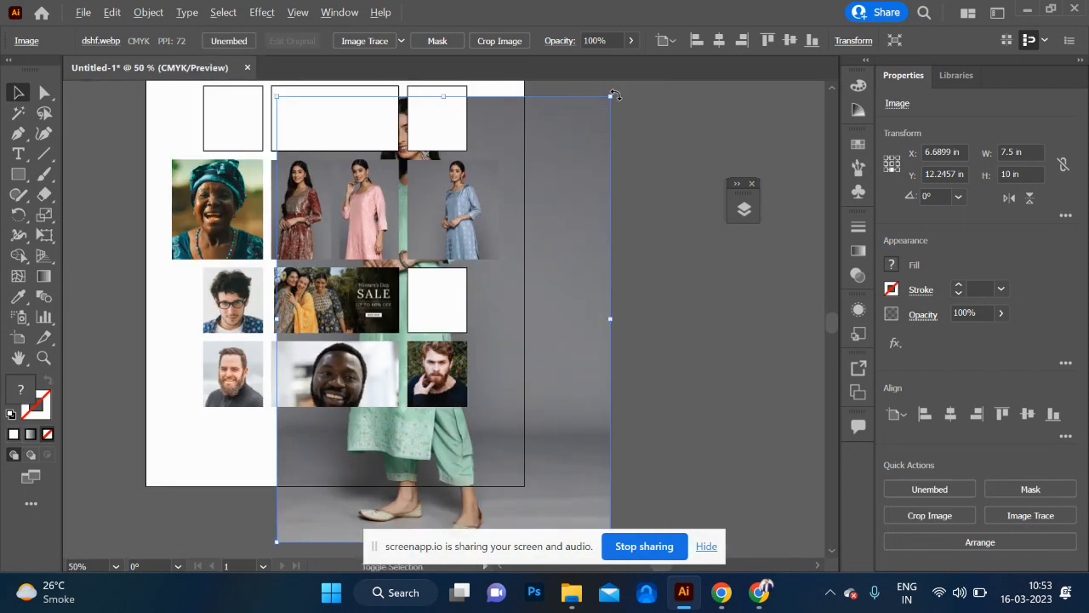
drag(611, 98, 485, 205)
shift+click(443, 306)
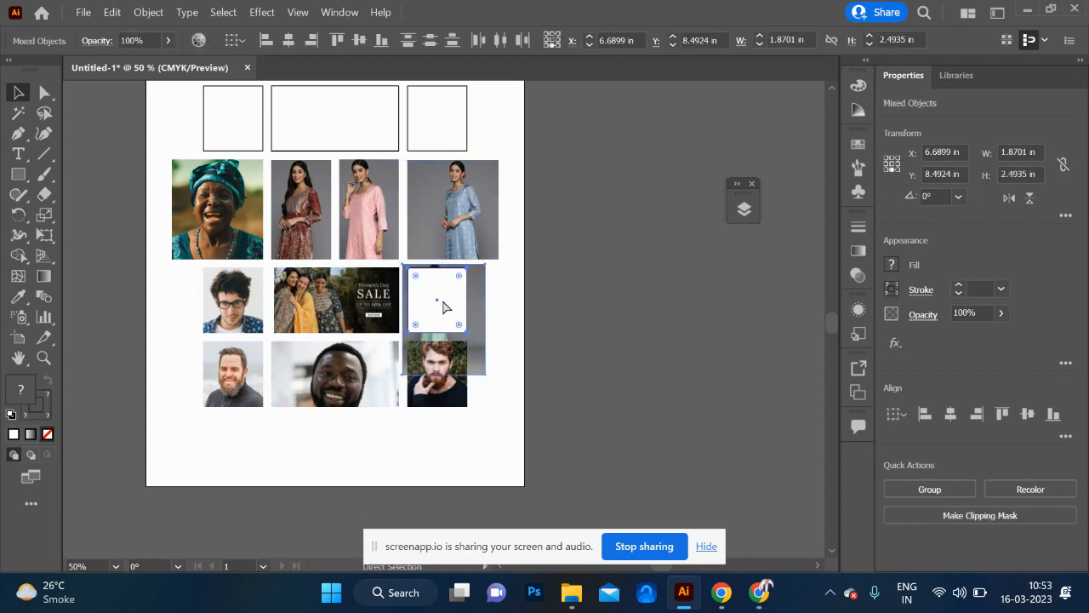
key(ctrl+7)
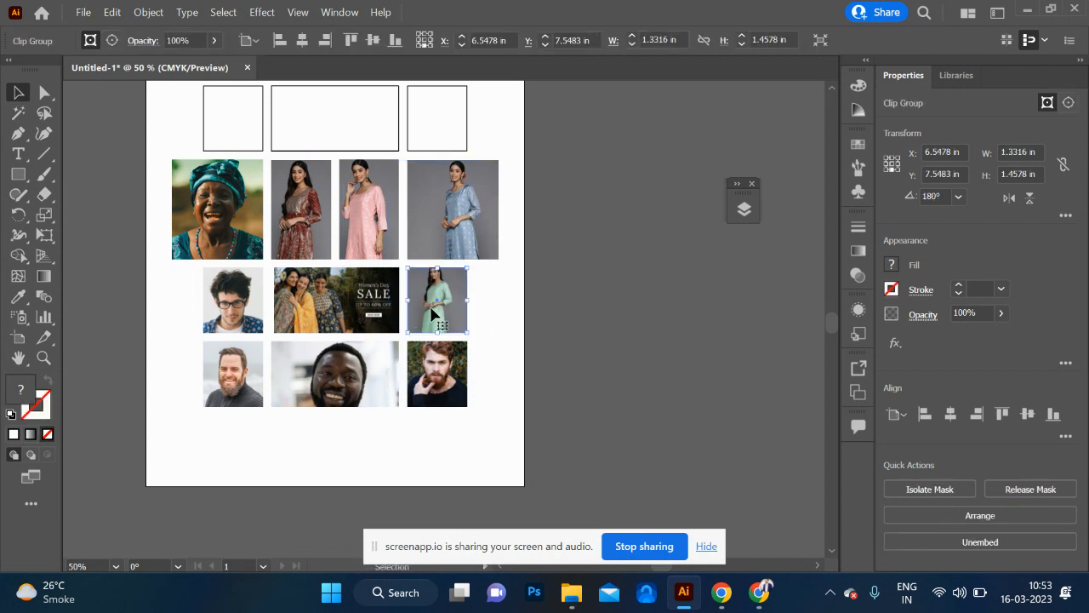
- Isolate the dshf.webp clip group, move the image down about 0.1 in inside the frame, and exit isolation
double_click(431, 313)
click(446, 292)
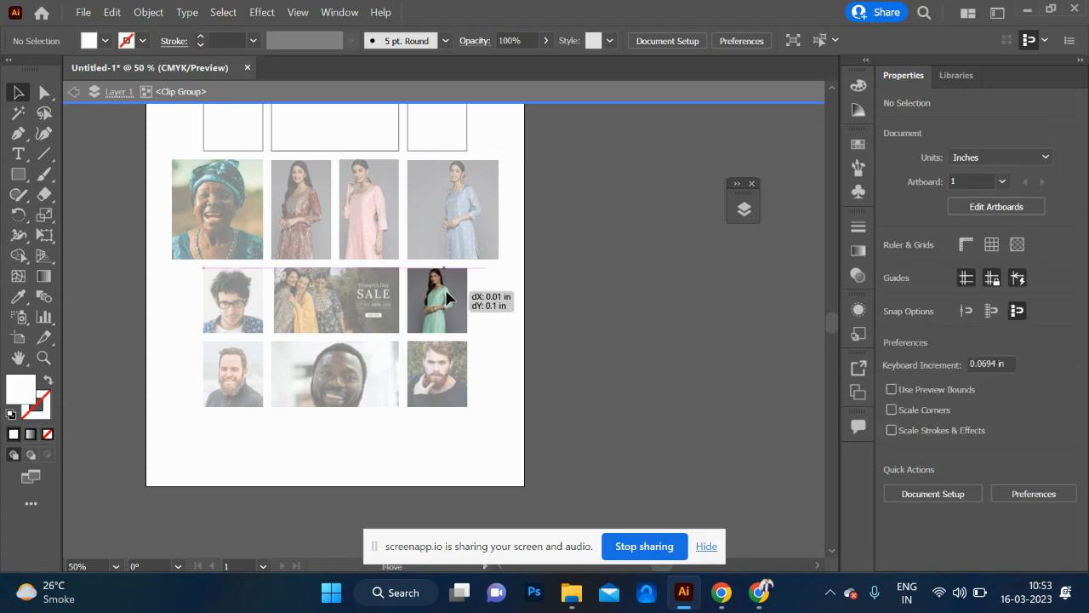
double_click(567, 299)
scroll(565, 293, left, 3)
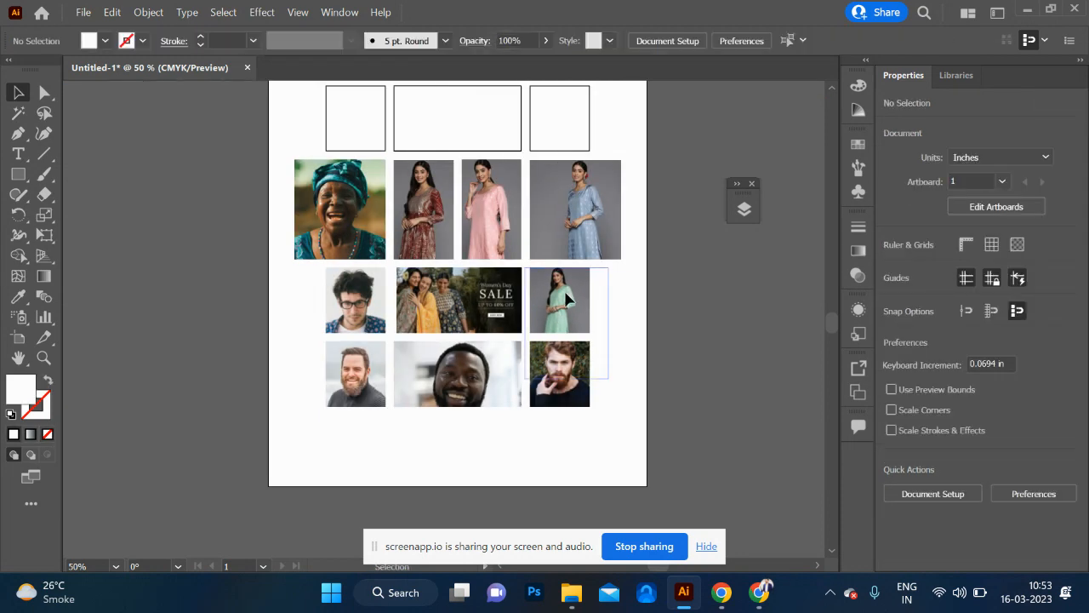
- Switch to File Explorer and place image 1 from the Music folder into the Illustrator document
scroll(565, 294, up, 3)
click(375, 230)
key(alt+Tab)
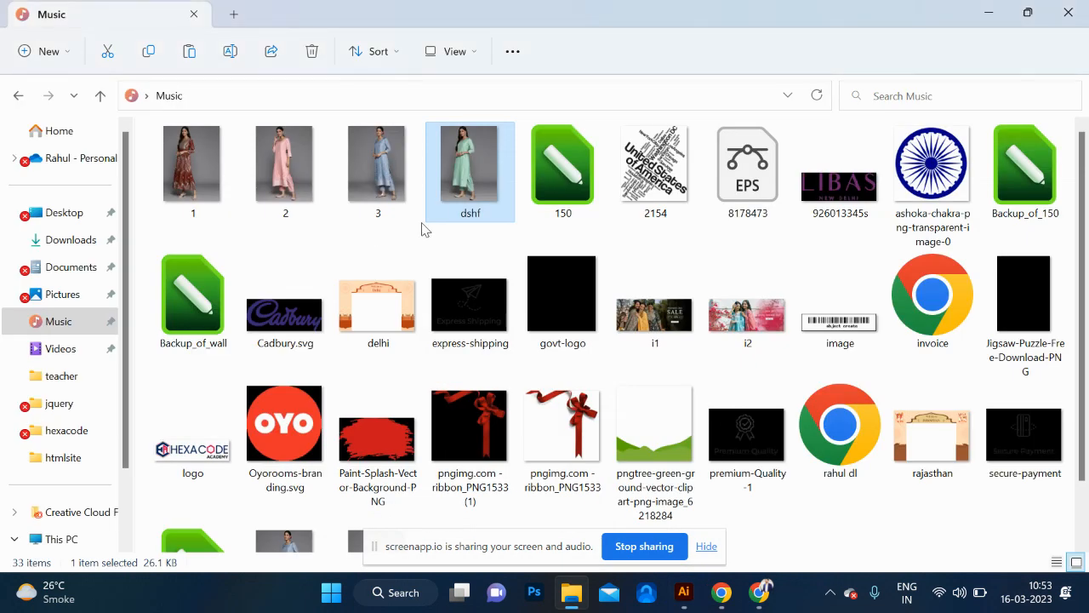
drag(184, 165, 404, 274)
key(alt+Tab)
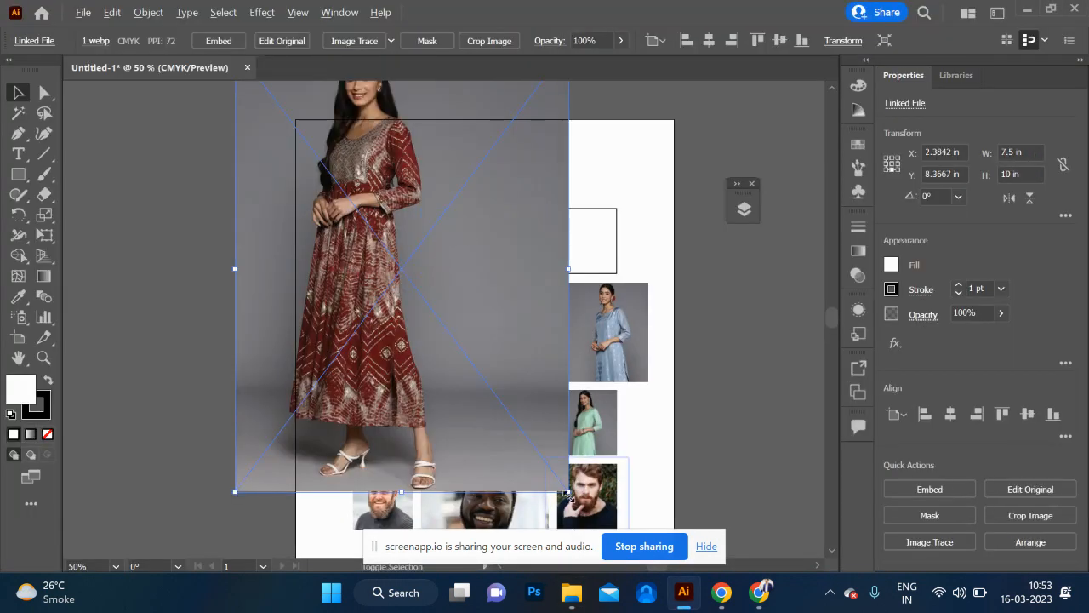
- Scale 1.webp down to about 1.73 by 2.31 in and position it over the first top-row frame
drag(565, 492, 441, 368)
drag(403, 304, 388, 295)
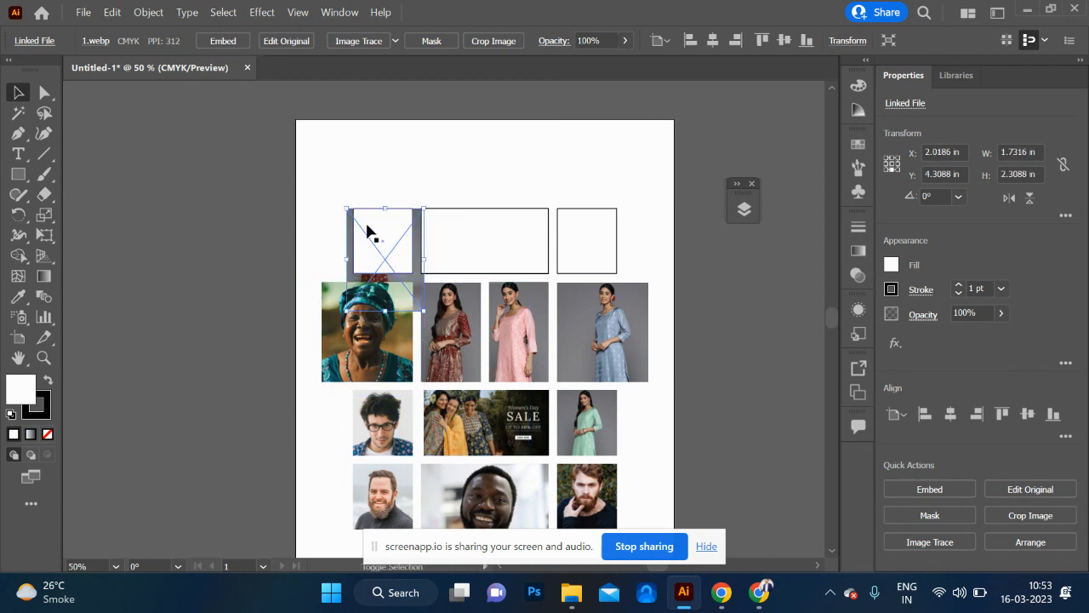
- Embed 1.webp and clip it with the first frame of the top row
click(223, 40)
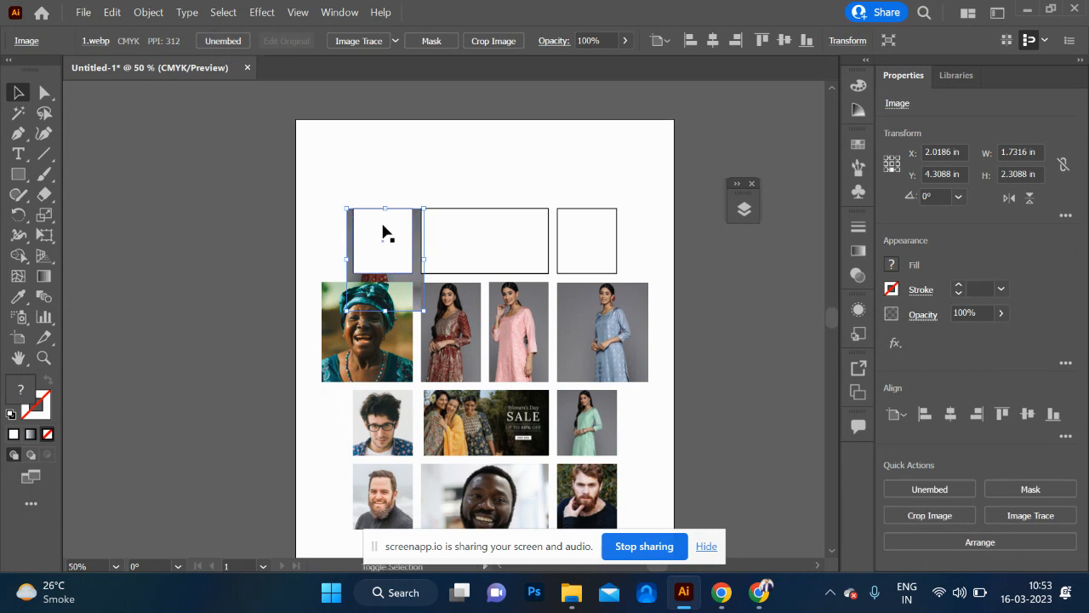
shift+click(383, 231)
key(ctrl+7)
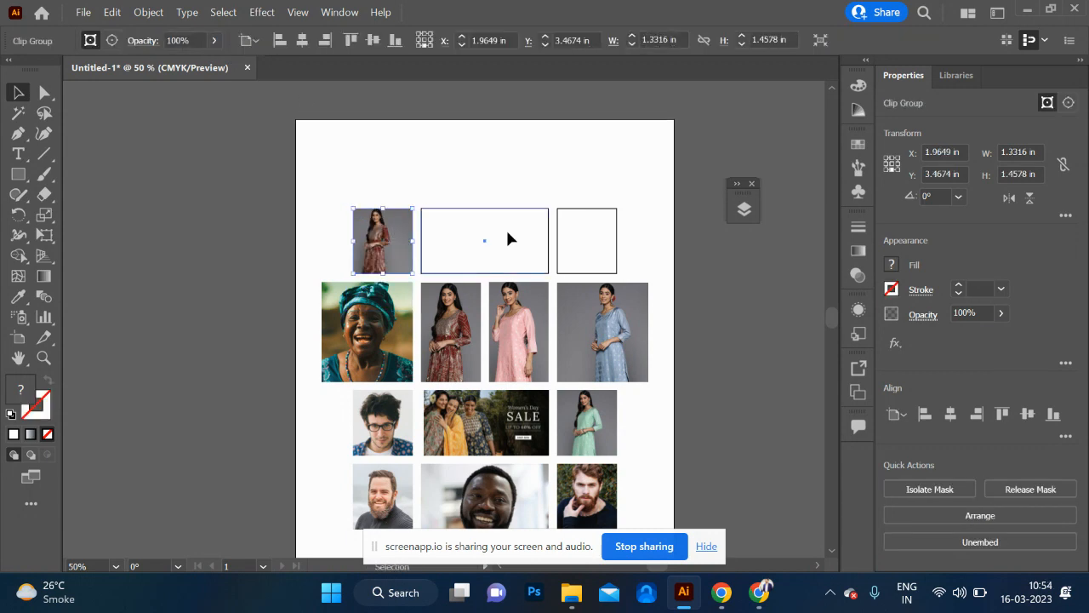
- Place another copy of the i1 banner from the Music folder in File Explorer and send it to the back
key(alt+Tab)
drag(663, 325, 509, 274)
key(ctrl+shift+bracketleft)
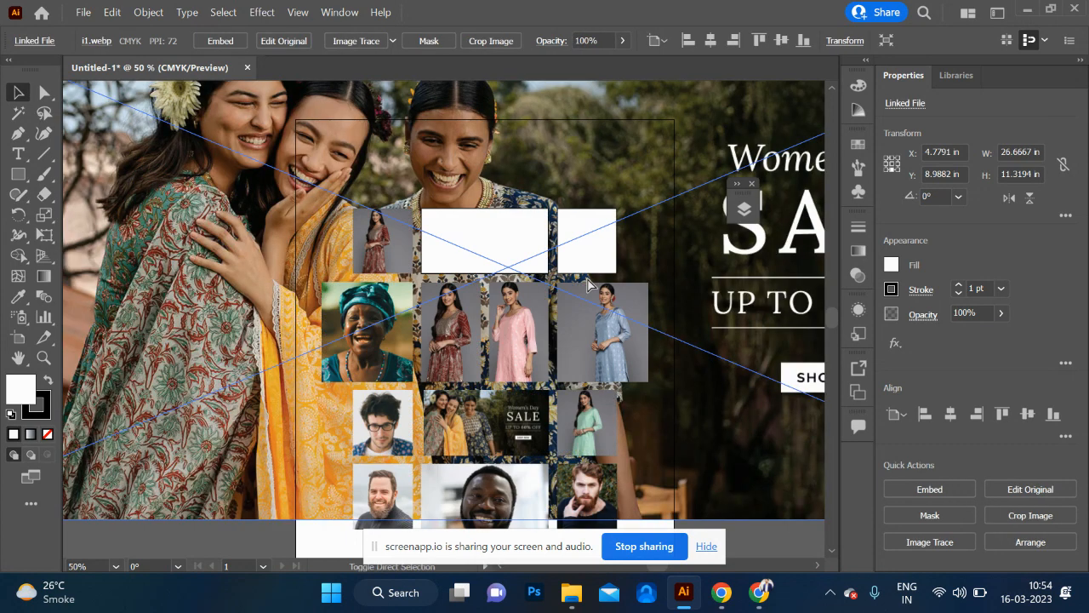
- Scale the new i1.webp banner down to about 5.64 by 2.39 in behind the top row
key(ctrl+minus)
key(ctrl+minus)
key(ctrl+minus)
key(ctrl+minus)
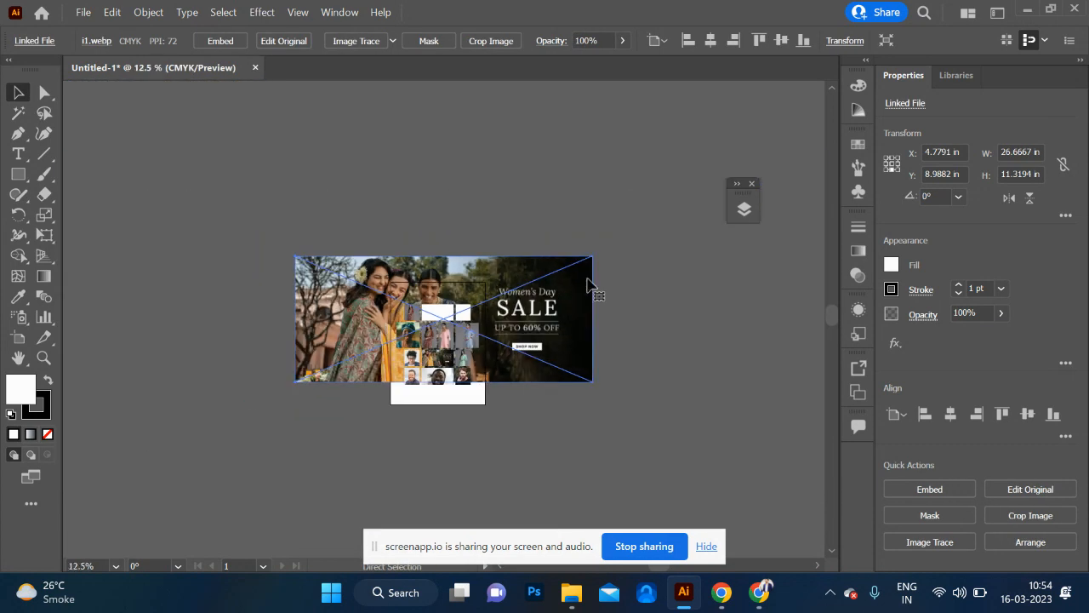
drag(295, 254, 412, 296)
- Embed the new i1.webp banner, move it up slightly and clip it with the wide middle top-row frame
key(ctrl+plus)
key(ctrl+plus)
key(ctrl+plus)
key(ctrl+plus)
key(ctrl+plus)
key(ctrl+plus)
key(ctrl+plus)
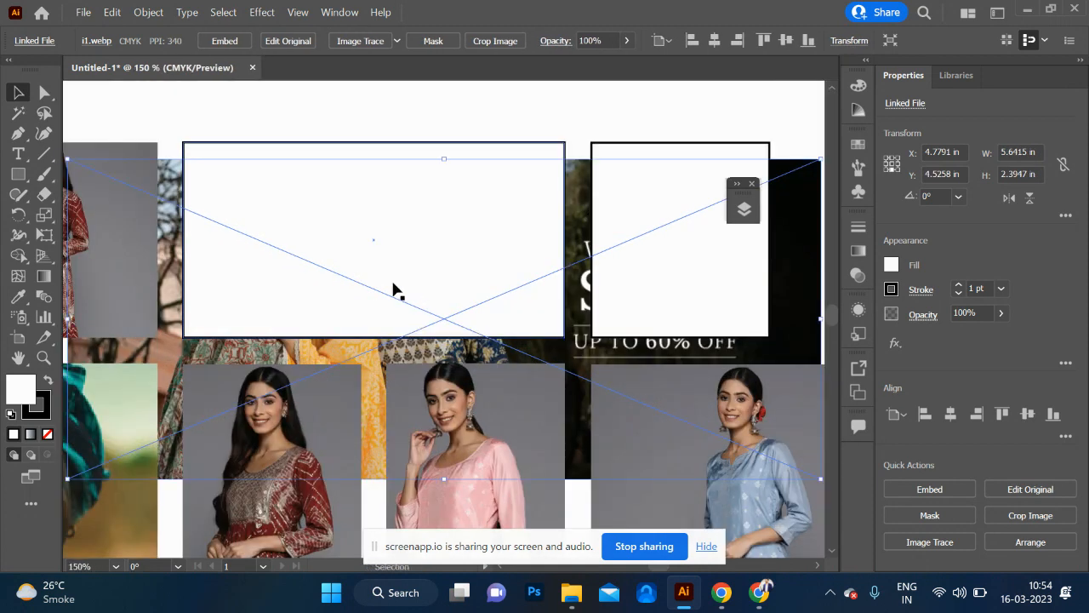
click(225, 40)
drag(579, 322, 571, 287)
shift+click(426, 239)
key(ctrl+7)
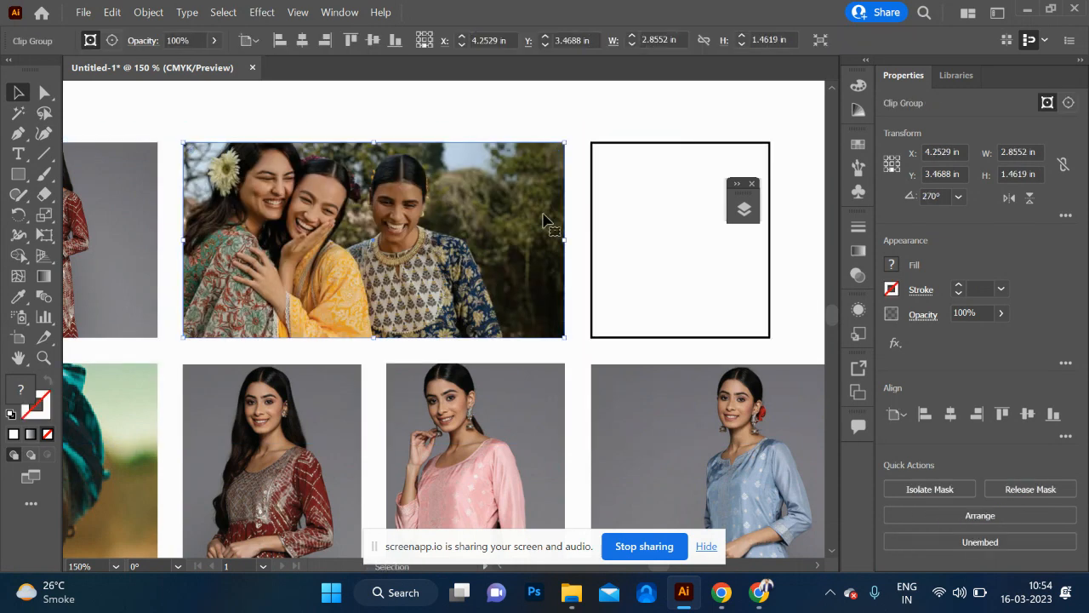
- Place another copy of image 1 from the Music folder in File Explorer over the last top-row frame and embed it
key(alt+Tab)
drag(230, 187, 681, 284)
key(alt+Tab)
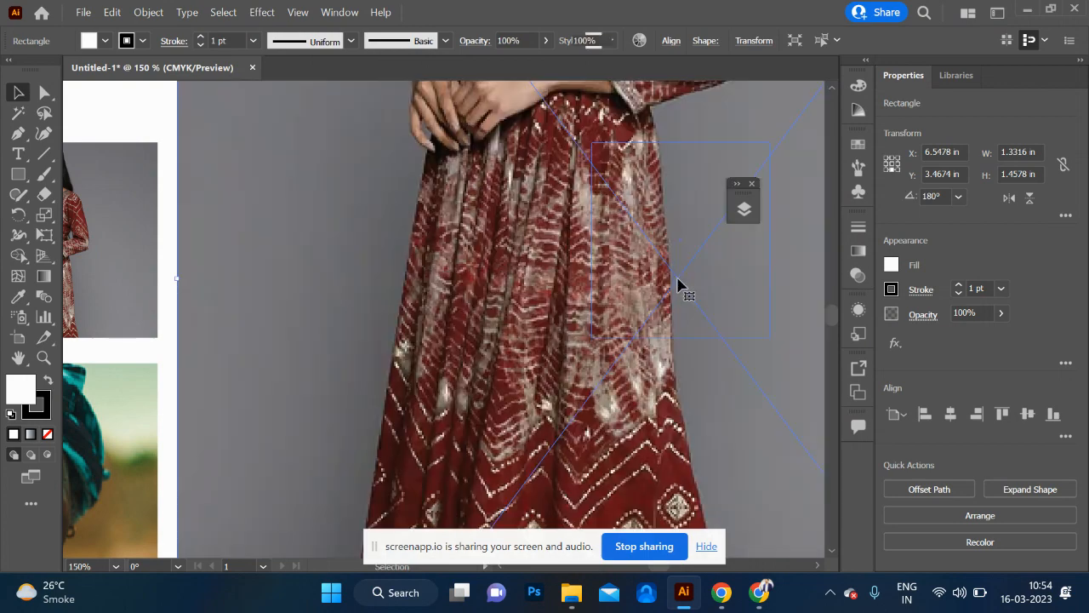
click(207, 42)
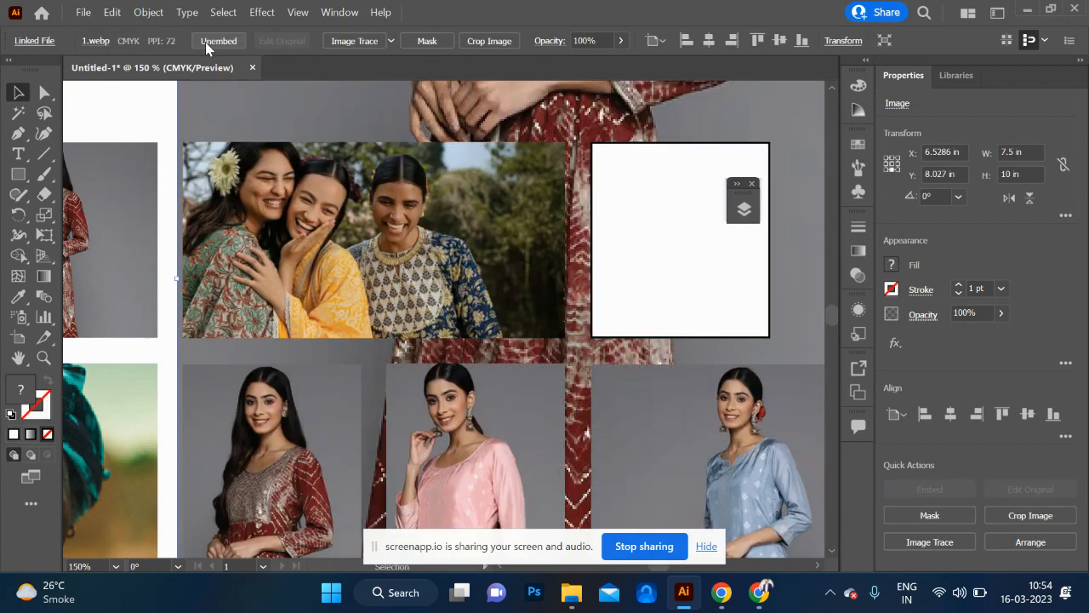
- Scale the new 1.webp copy down to about 1.70 by 2.26 in over the last top-row frame
key(ctrl+minus)
key(ctrl+minus)
key(ctrl+minus)
key(ctrl+minus)
key(ctrl+minus)
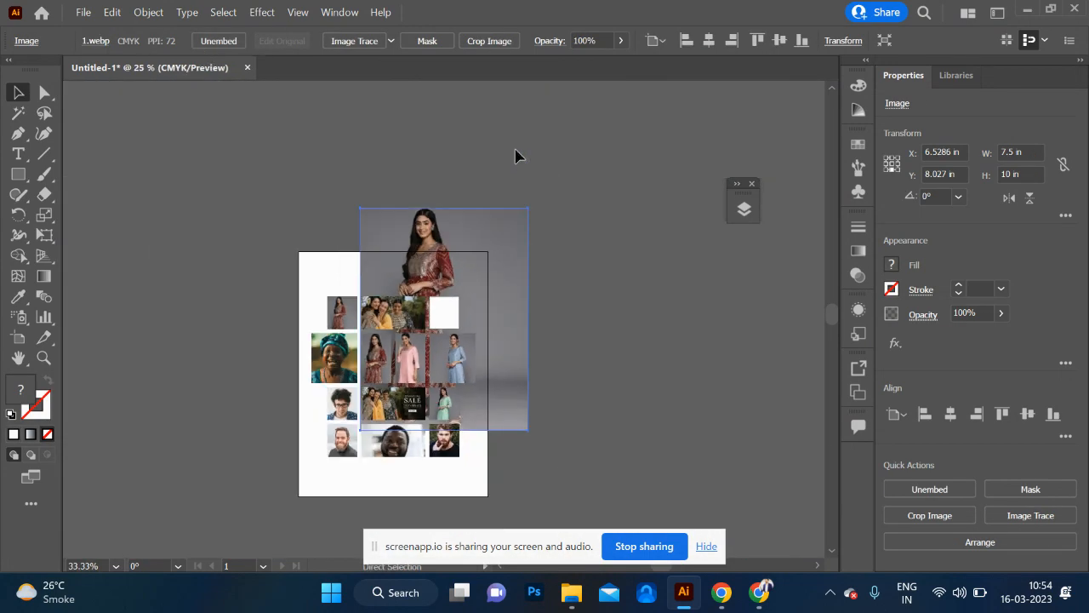
drag(359, 208, 427, 295)
- Clip the new 1.webp copy with the last frame of the top row
shift+click(444, 322)
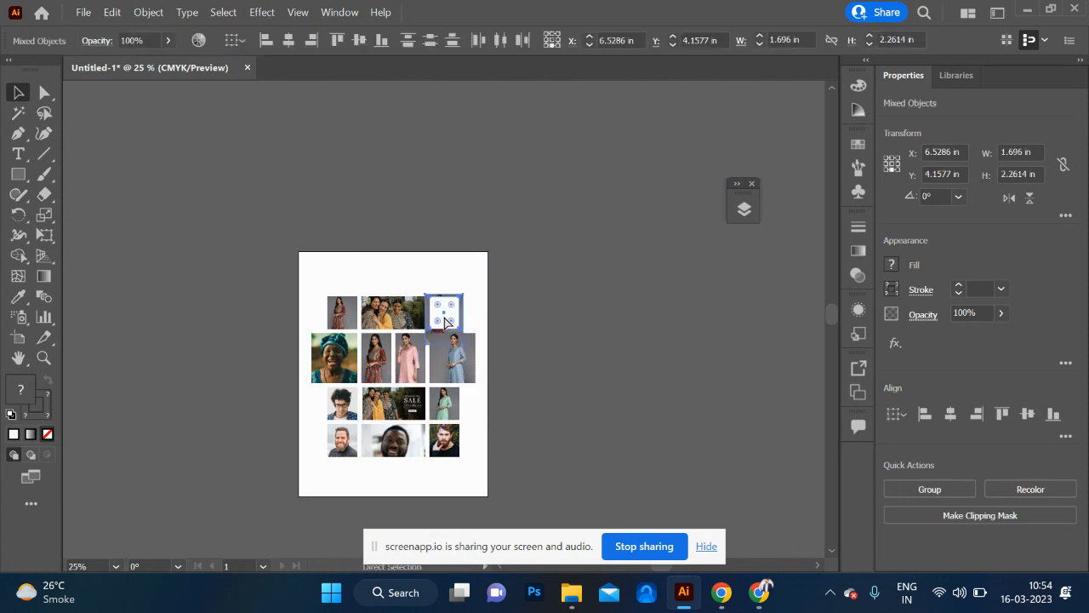
key(ctrl+7)
key(ctrl+plus)
key(ctrl+plus)
key(ctrl+plus)
key(ctrl+plus)
key(ctrl+plus)
key(ctrl+plus)
key(ctrl+plus)
key(ctrl+plus)
key(ctrl+plus)
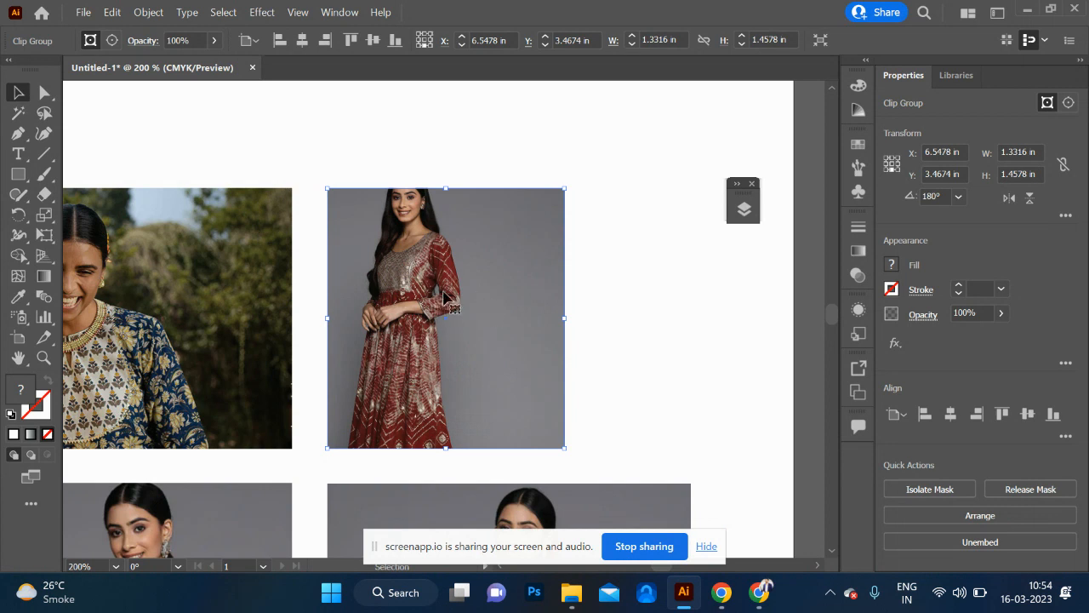
- Isolate the clipping mask of the last top-row frame and shift its image down and right to centre the woman in the frame
double_click(455, 292)
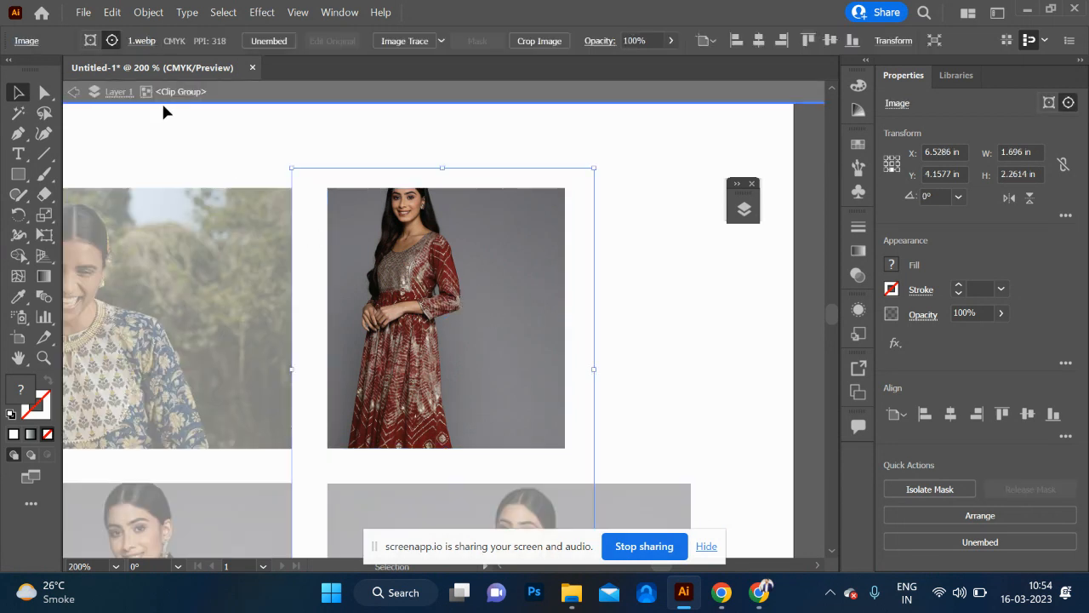
click(75, 94)
click(442, 271)
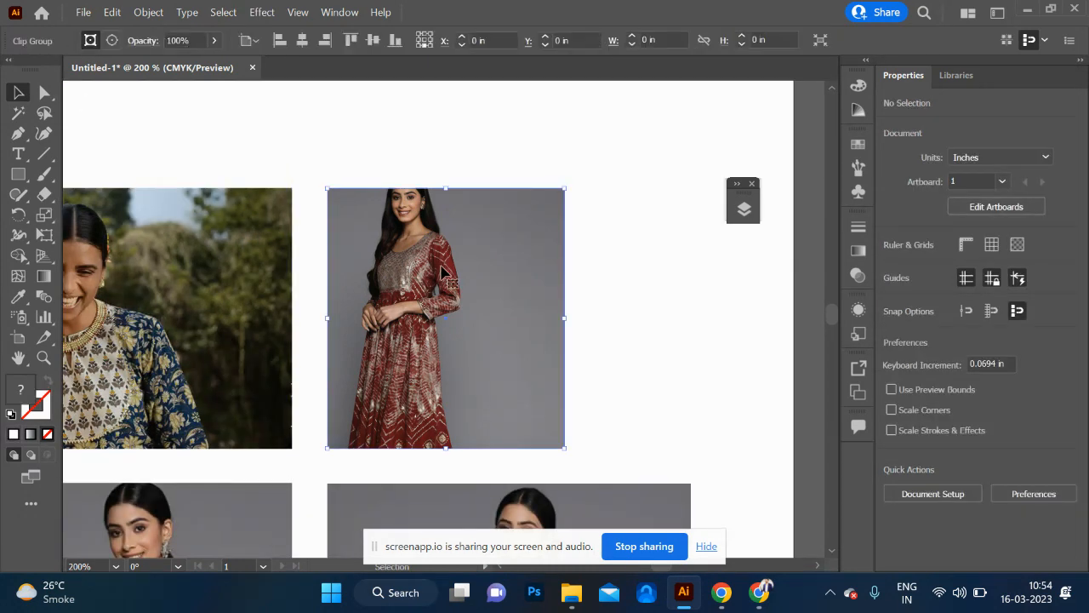
right_click(442, 270)
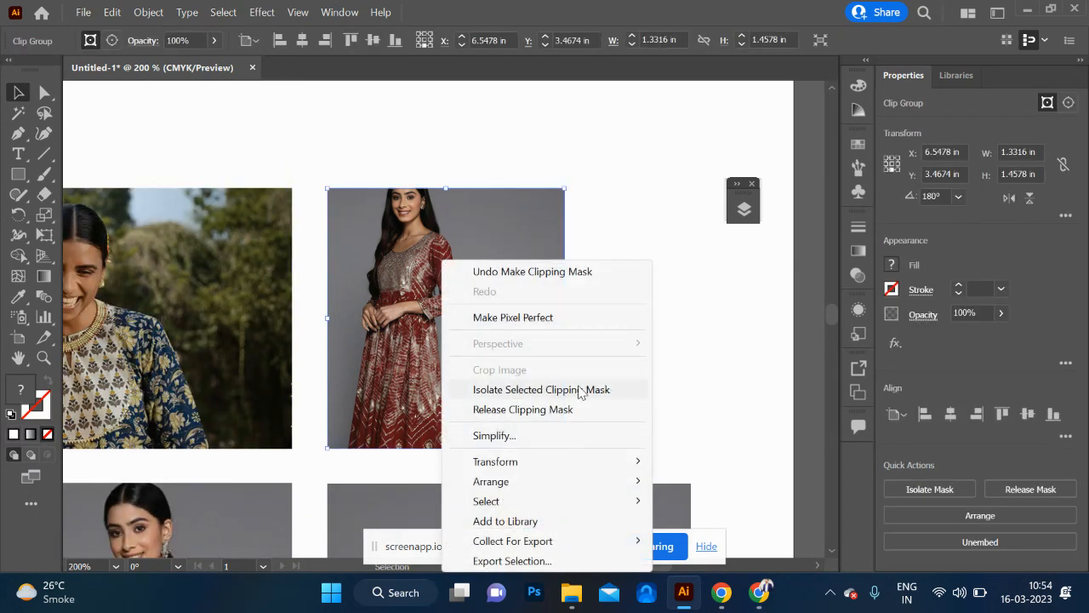
click(583, 390)
drag(423, 310, 449, 328)
click(74, 95)
click(607, 327)
- Review all rows of the collage and exit isolation mode
key(ctrl+minus)
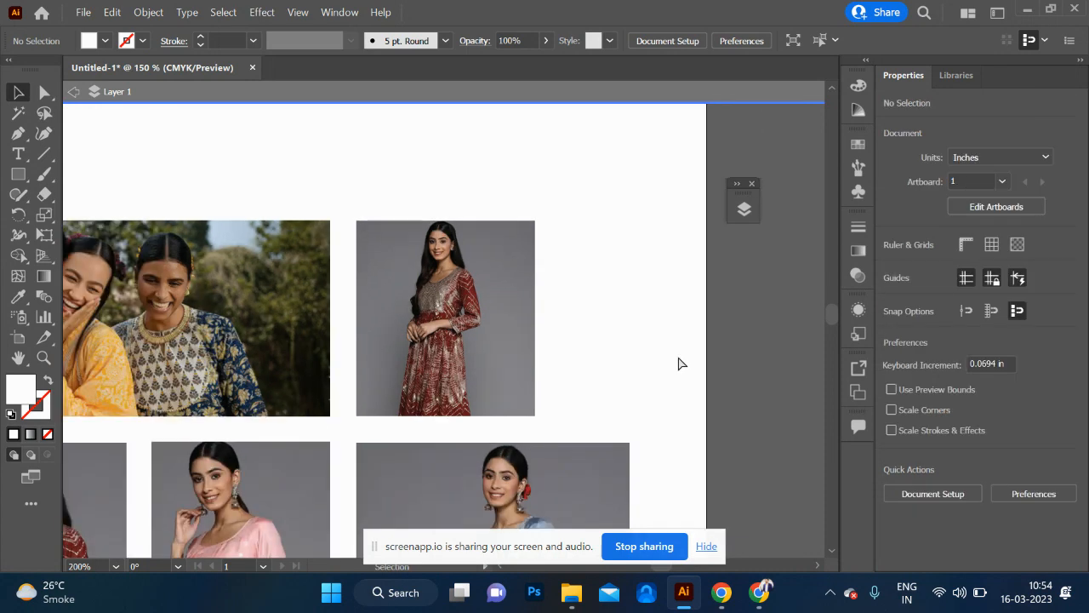
key(ctrl+minus)
key(ctrl+minus)
scroll(678, 364, down, 3)
scroll(679, 363, left, 3)
scroll(678, 364, right, 1)
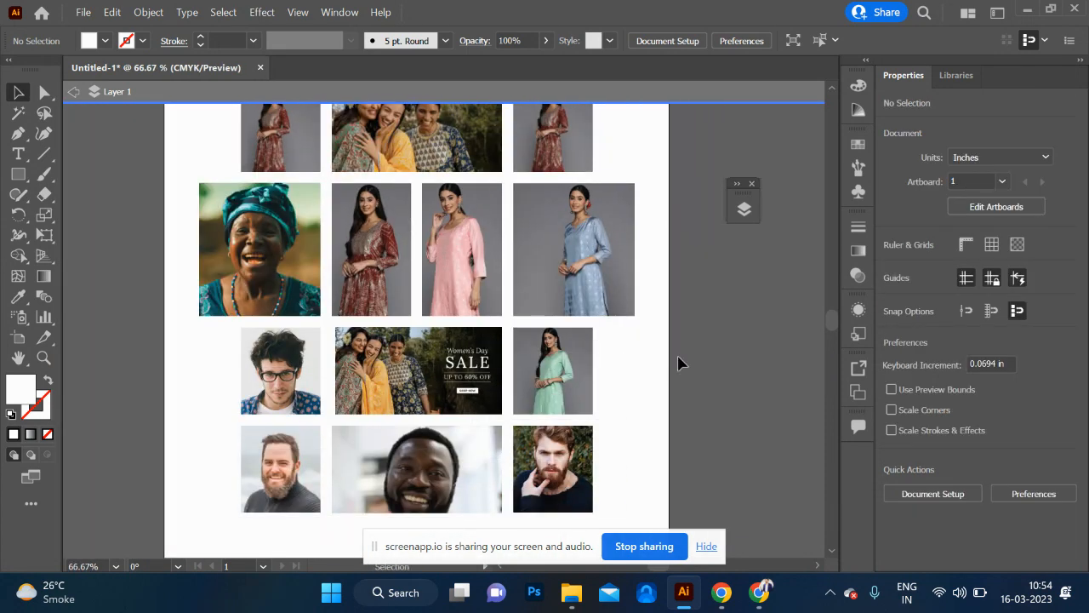
scroll(678, 363, up, 2)
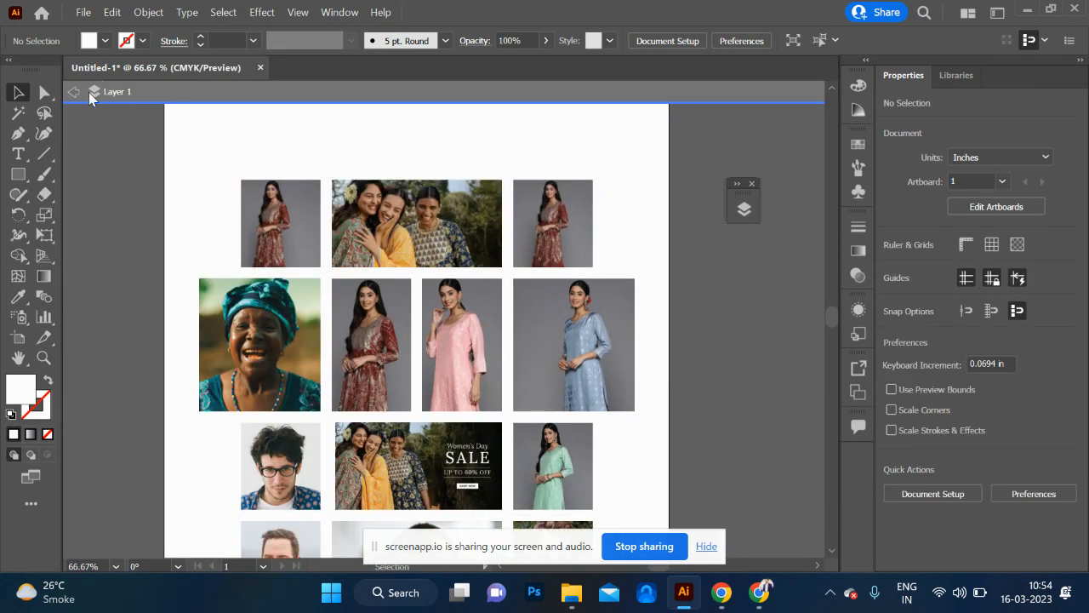
click(74, 94)
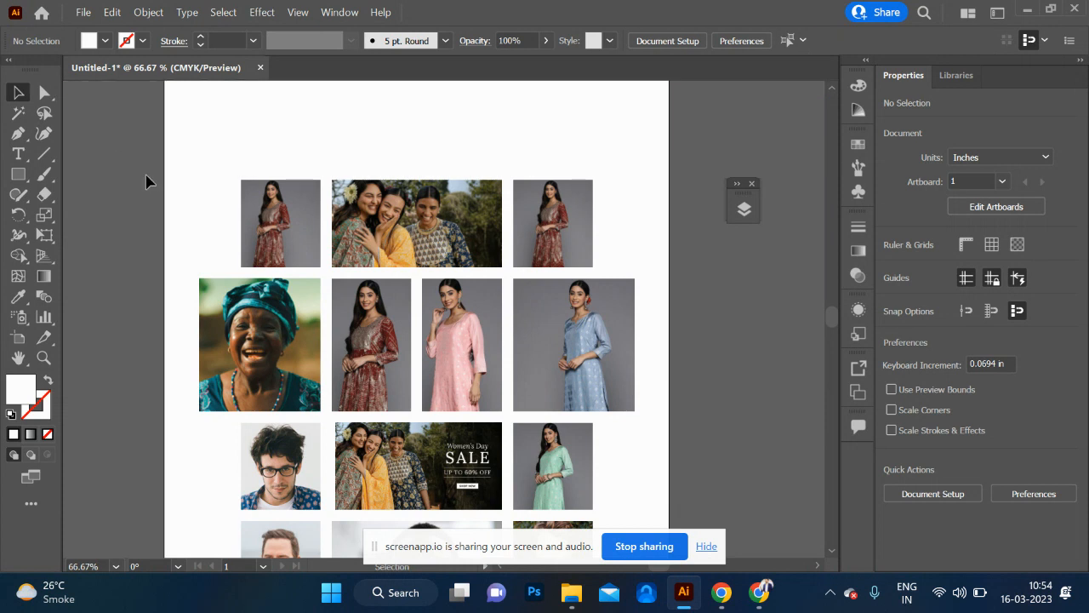
- Draw a background rectangle about 8.5 in wide over the whole artboard and send it behind all the photos
key(ctrl+minus)
key(ctrl+minus)
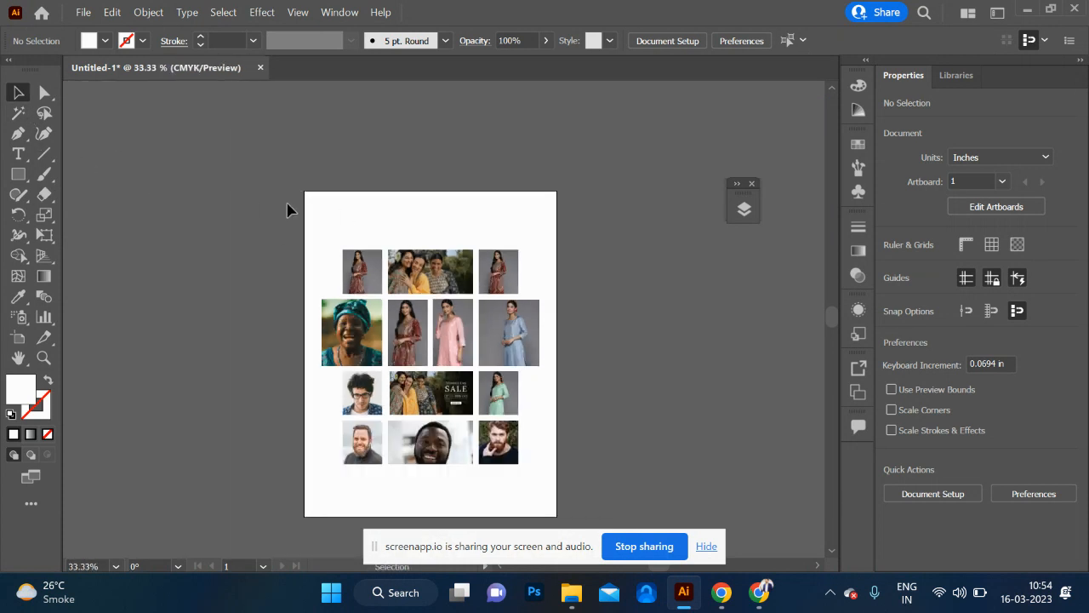
key(m)
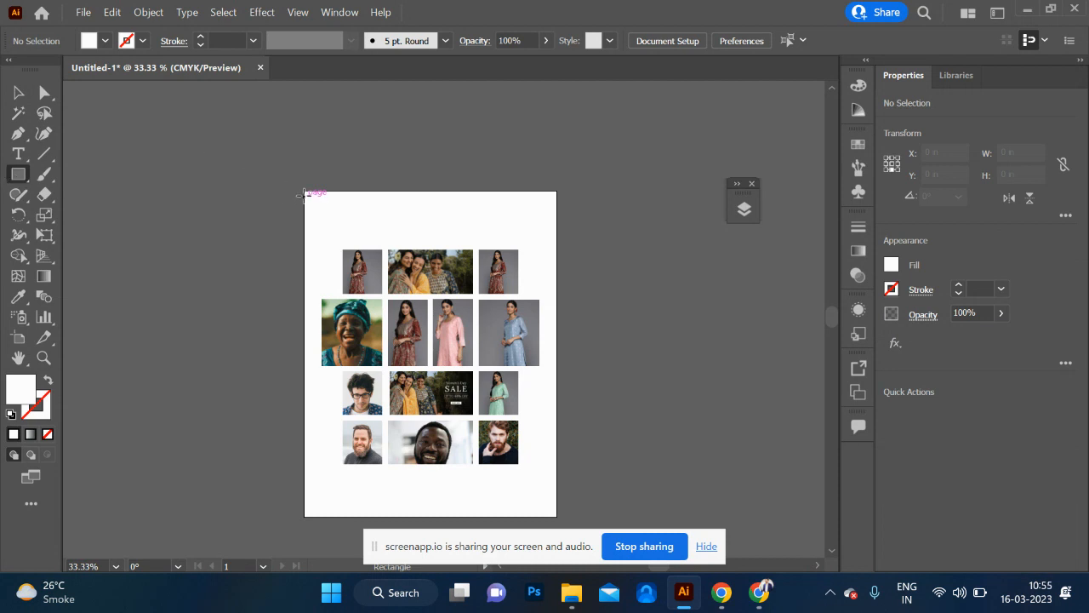
drag(301, 189, 555, 514)
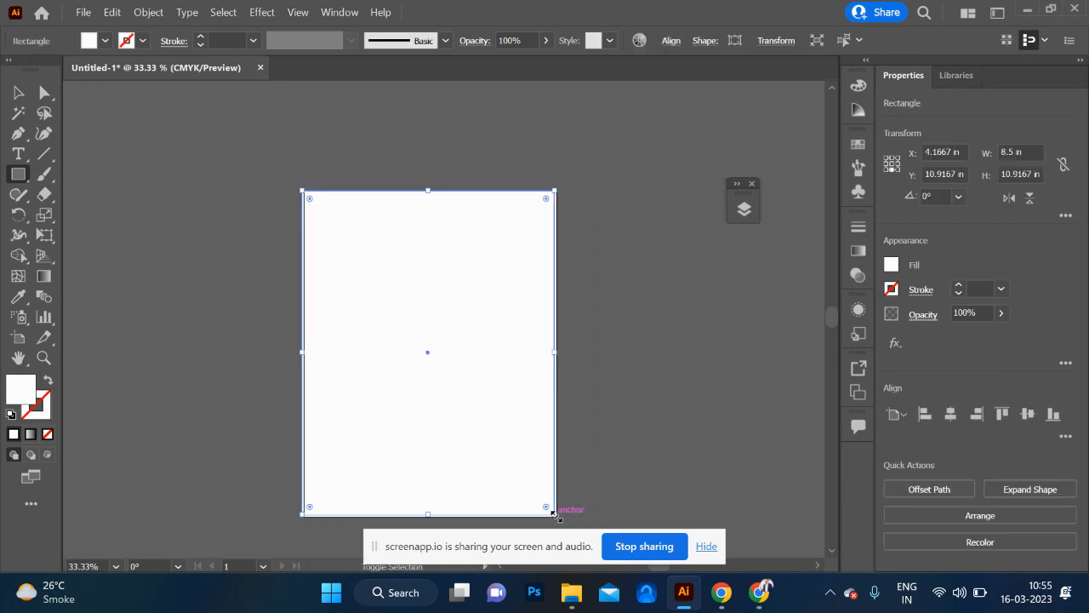
key(ctrl+shift+bracketleft)
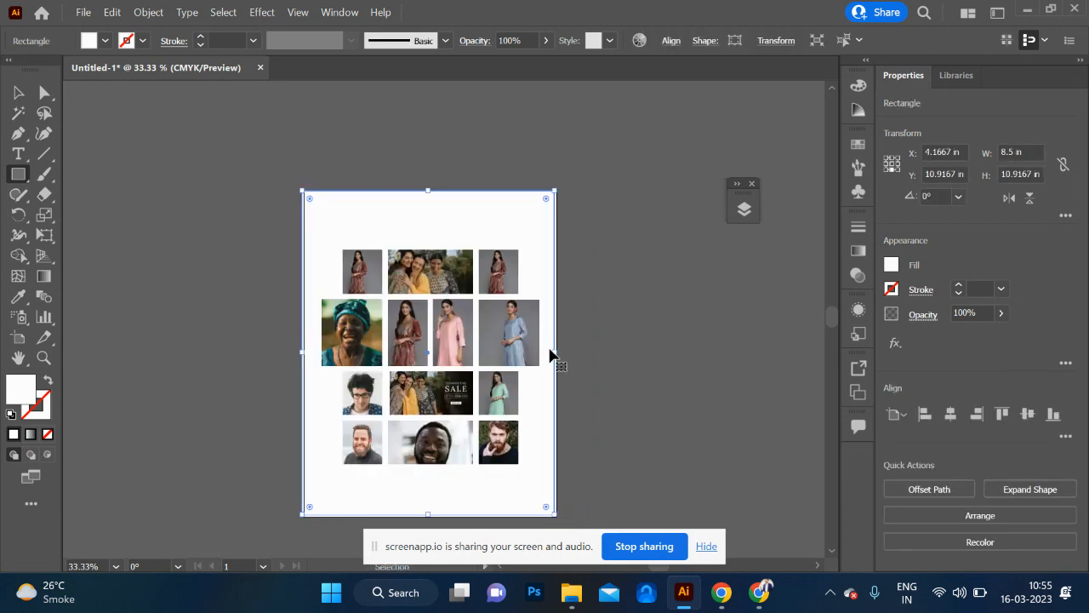
- Try several Eyedropper colours from the photos on the background rectangle, ending with the dark red of the second-row maroon dress
click(20, 297)
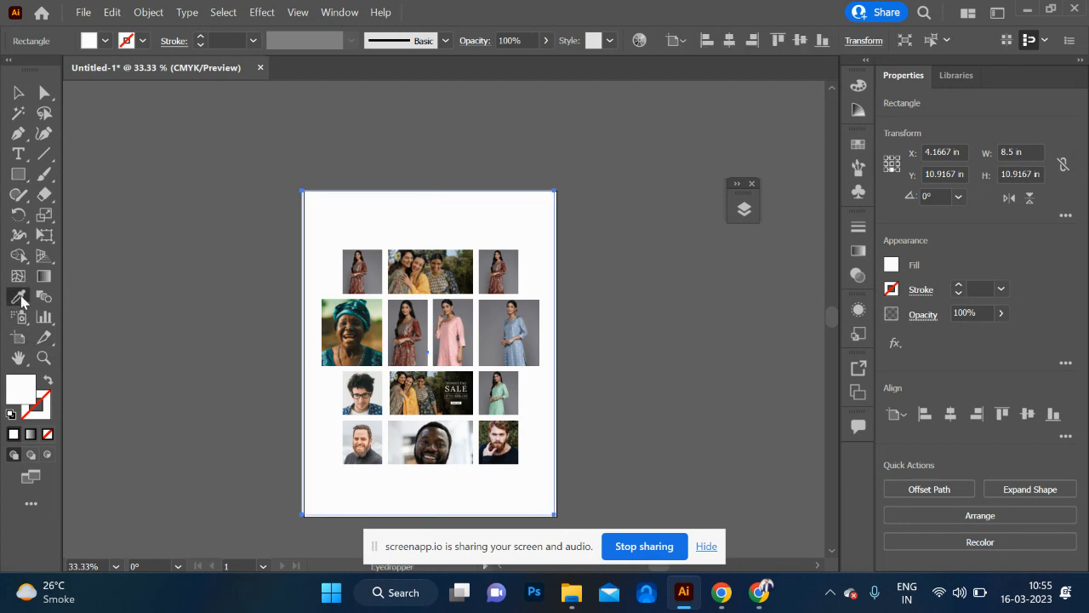
click(461, 340)
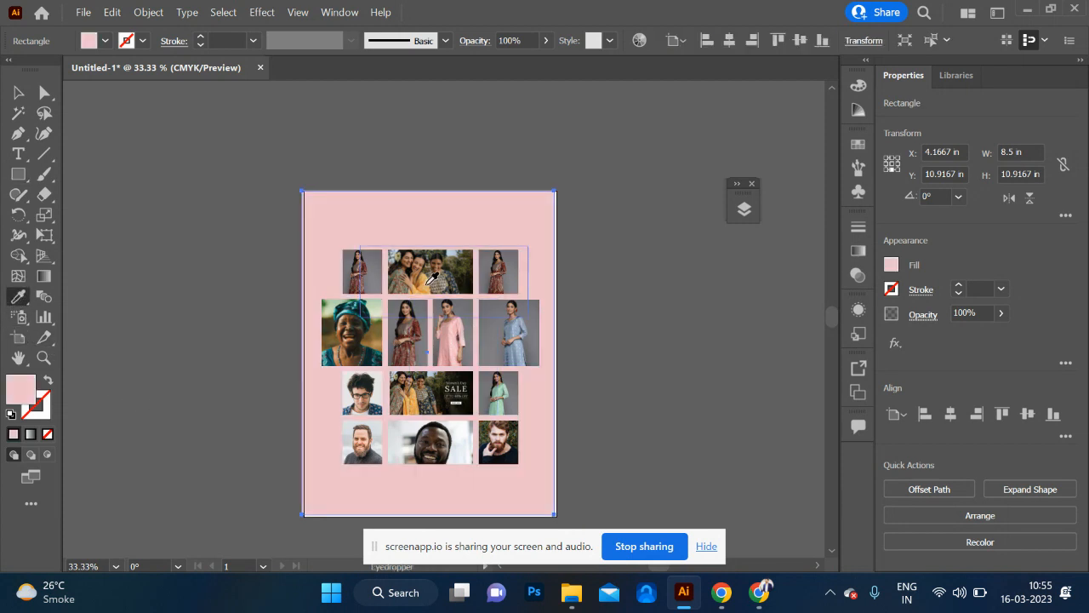
click(432, 279)
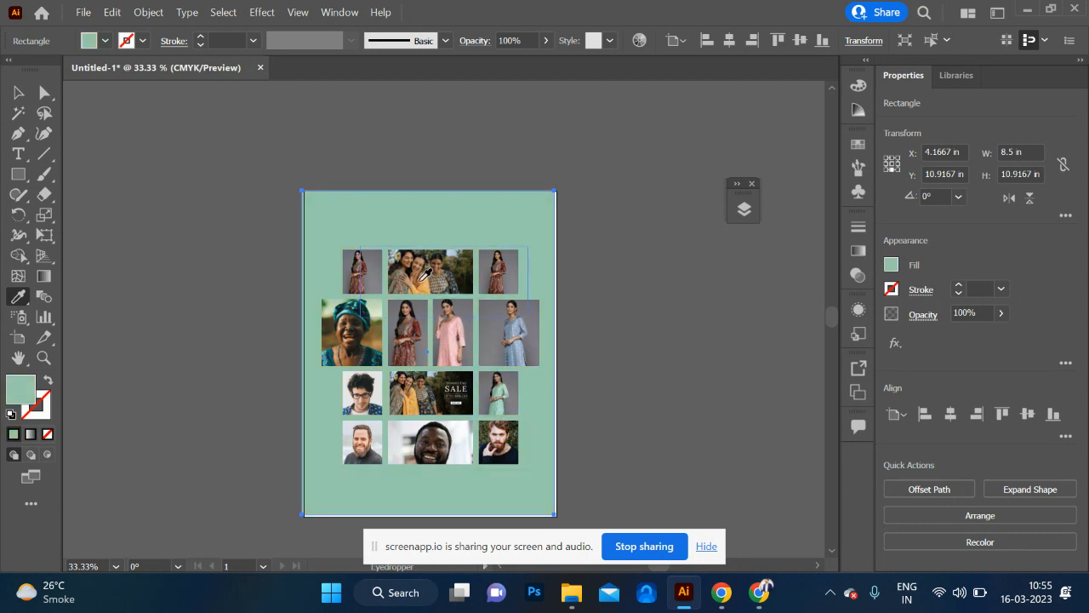
click(422, 277)
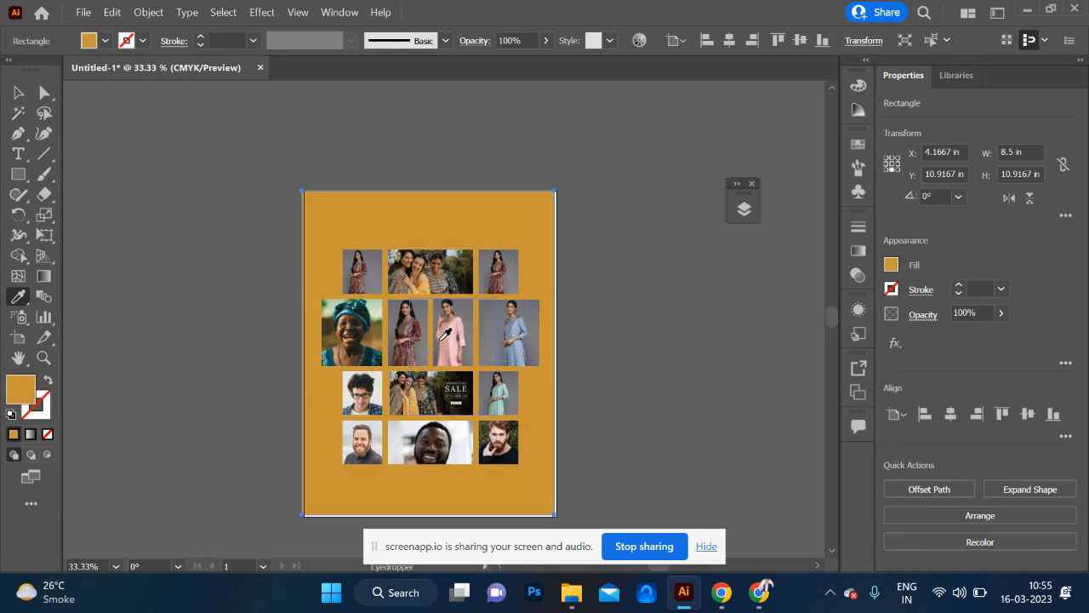
click(416, 319)
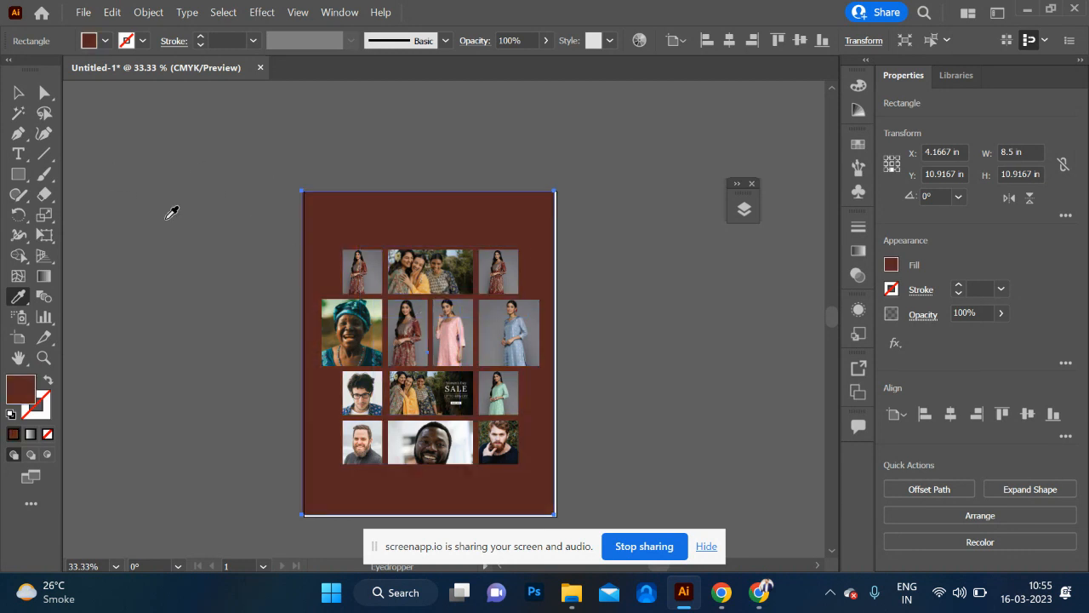
- Stretch the background rectangle to about 8.58 in wide and slightly taller so it covers the artboard's right and bottom edges
click(18, 92)
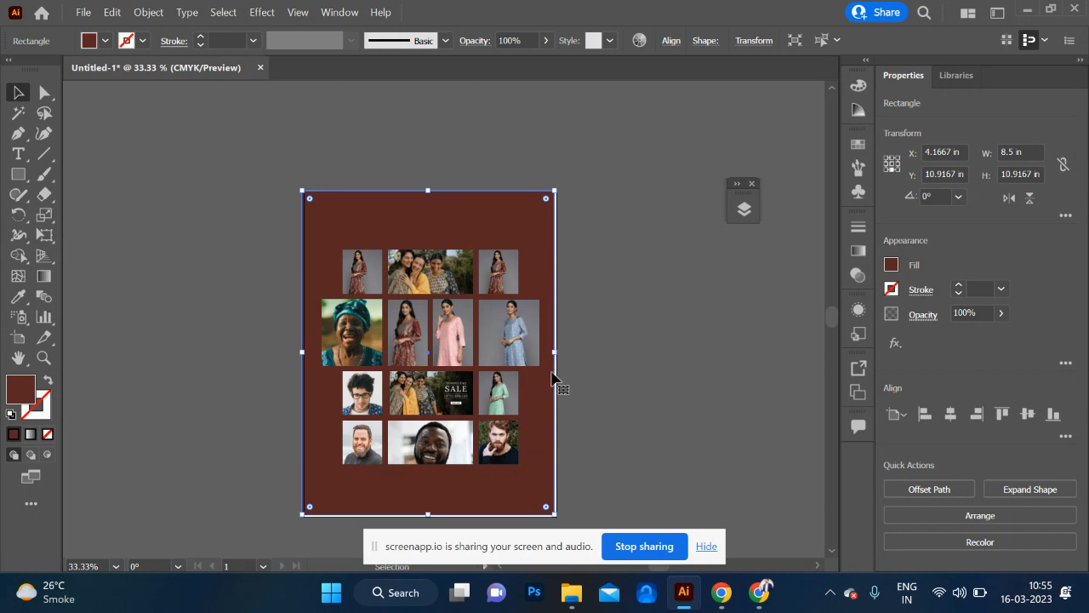
drag(554, 354, 557, 354)
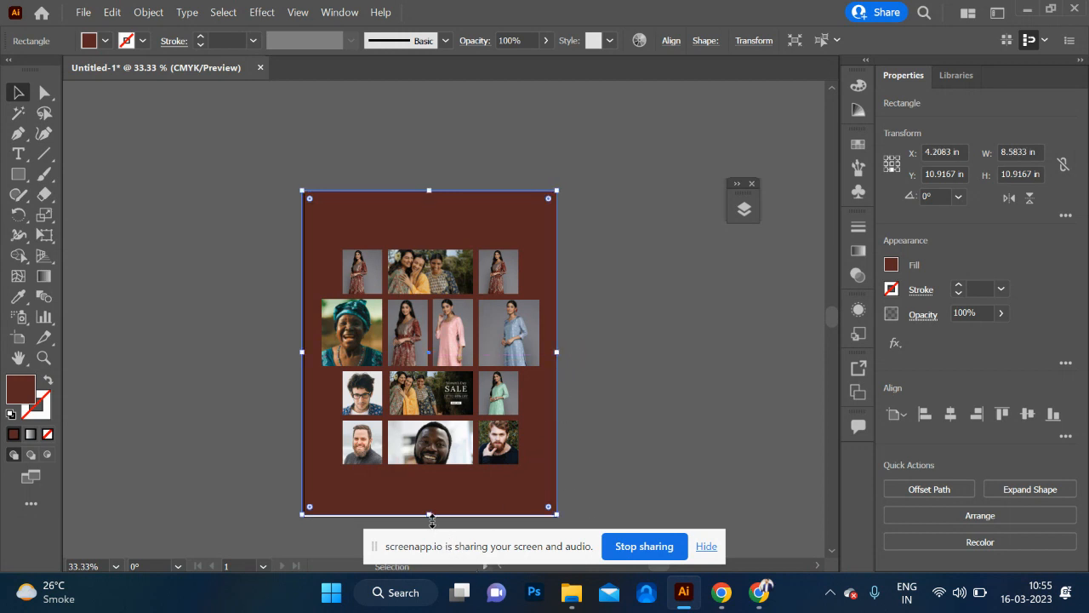
drag(430, 516, 431, 517)
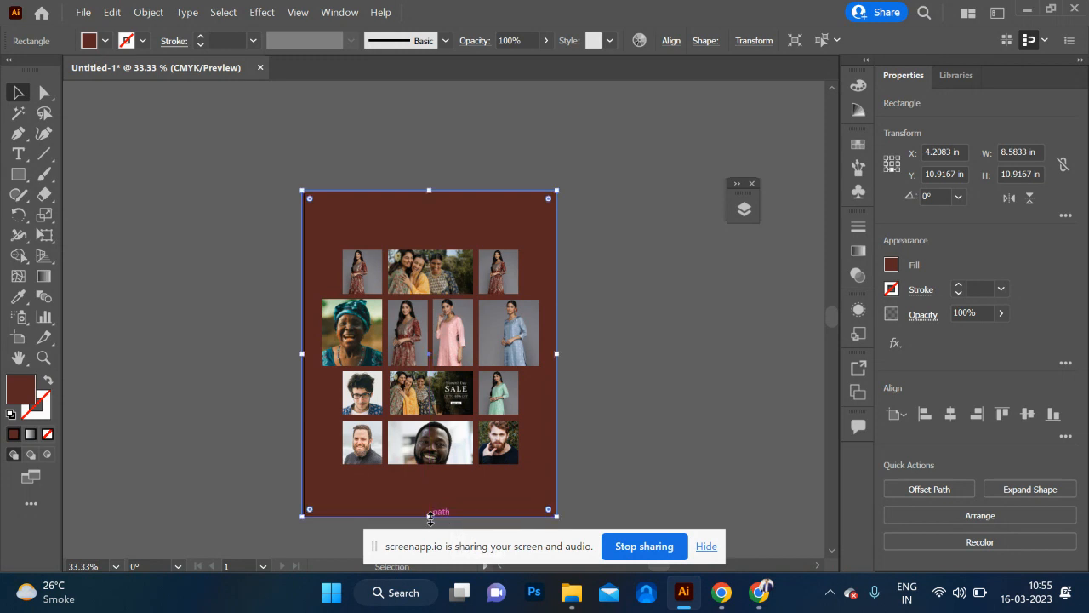
click(636, 414)
- Give the first top-row photo's clip group a white FFFFFF stroke
key(ctrl+equal)
key(ctrl+equal)
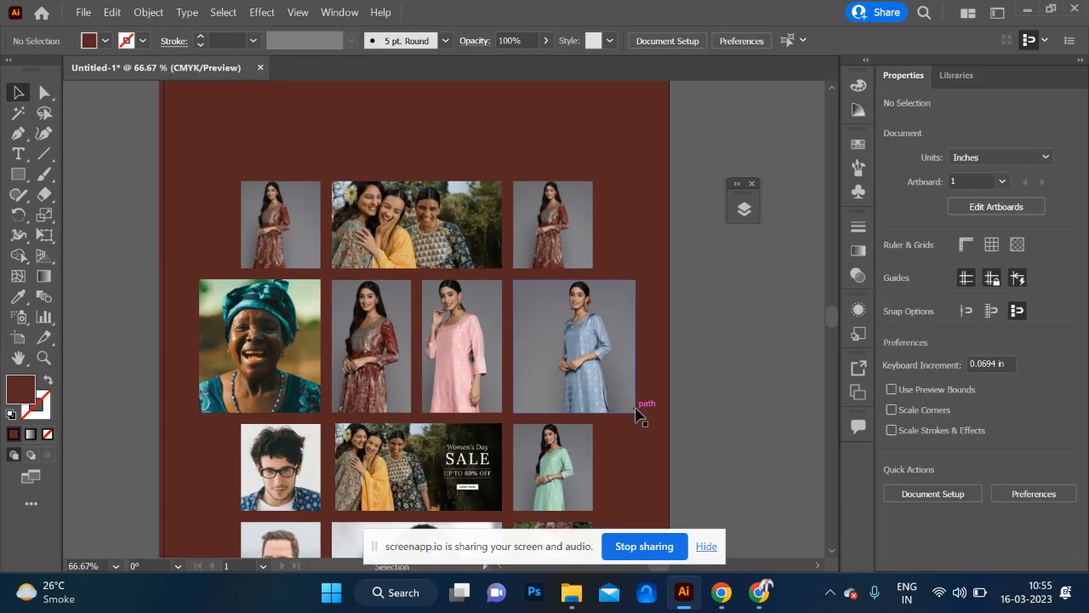
scroll(635, 415, down, 3)
scroll(638, 422, up, 1)
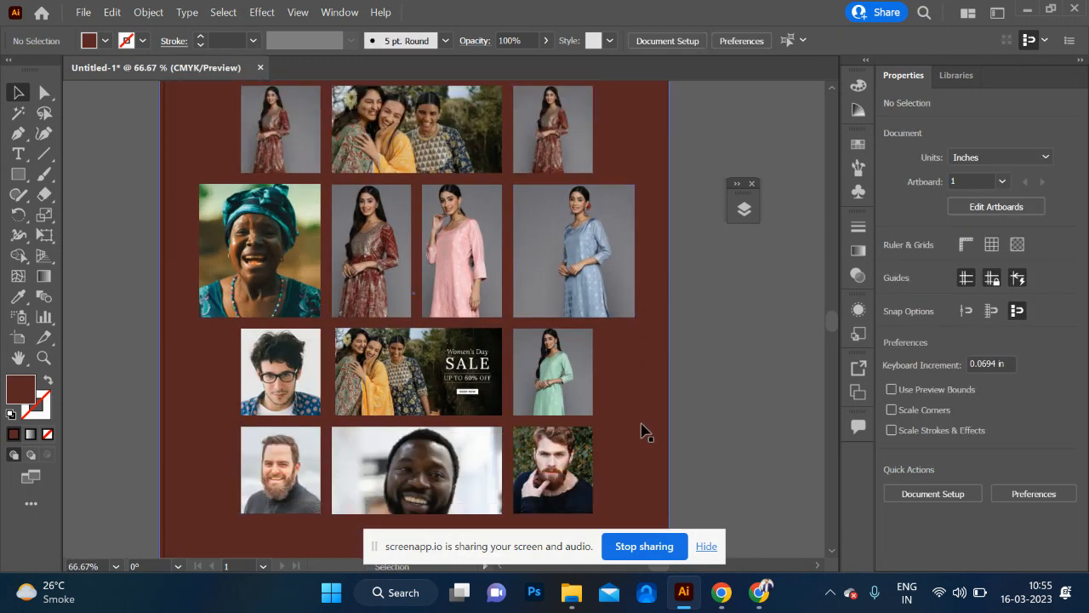
click(289, 144)
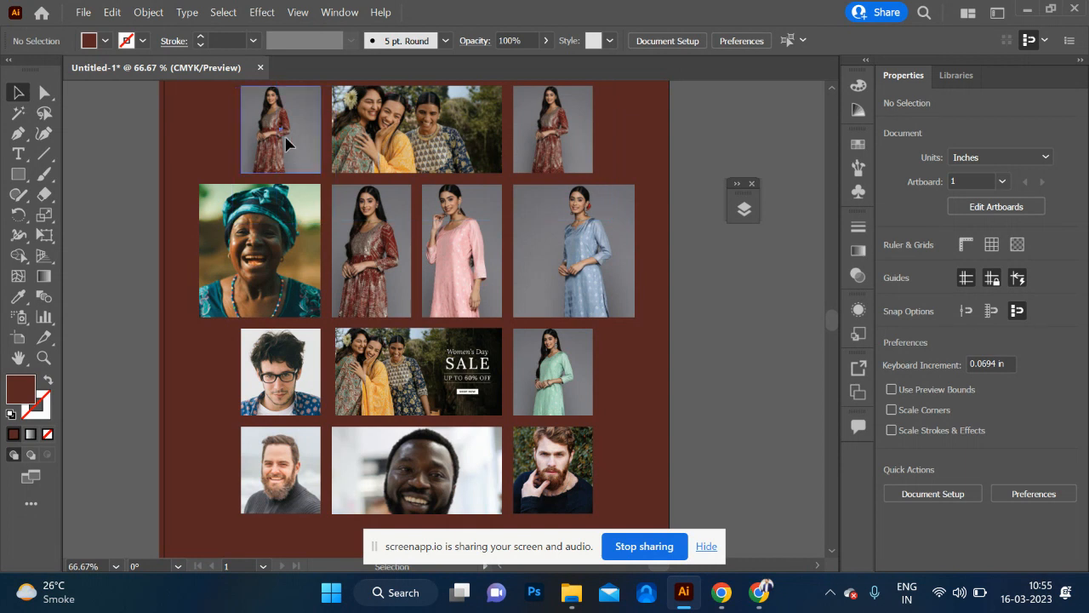
click(36, 410)
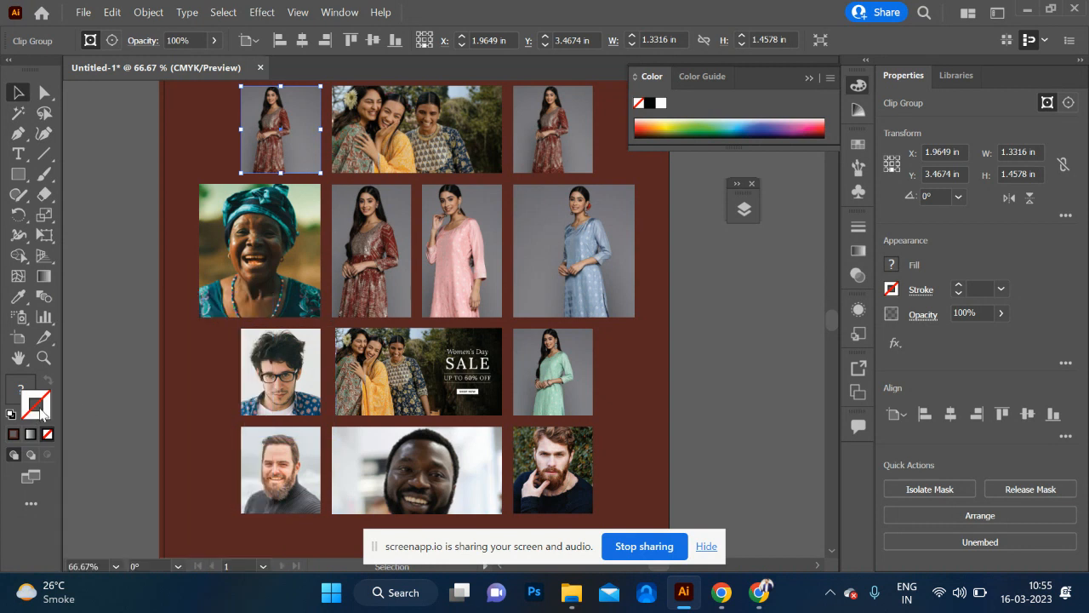
double_click(40, 412)
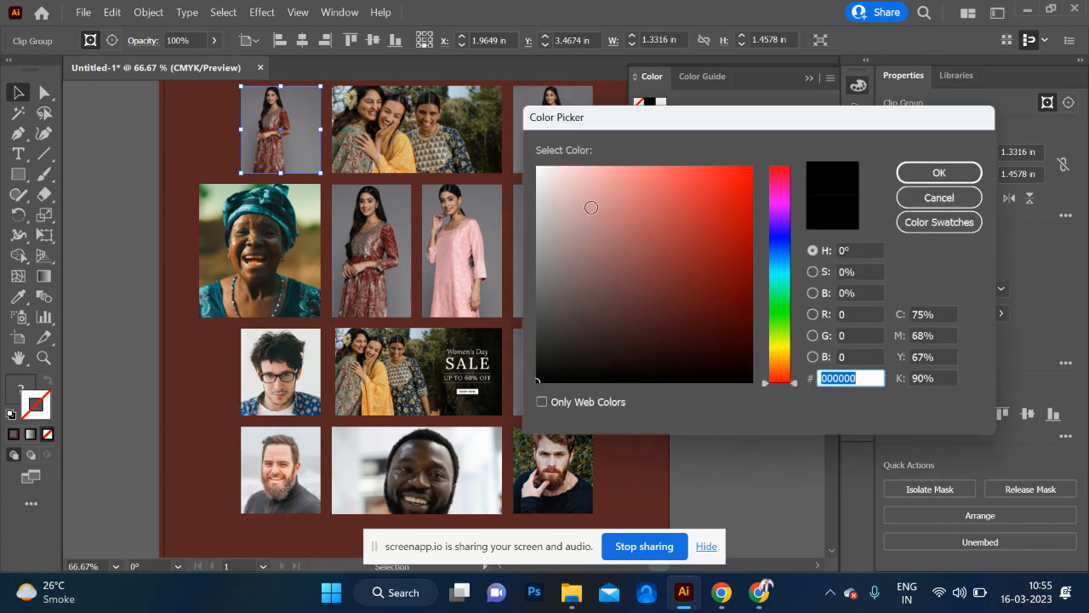
drag(547, 178, 536, 165)
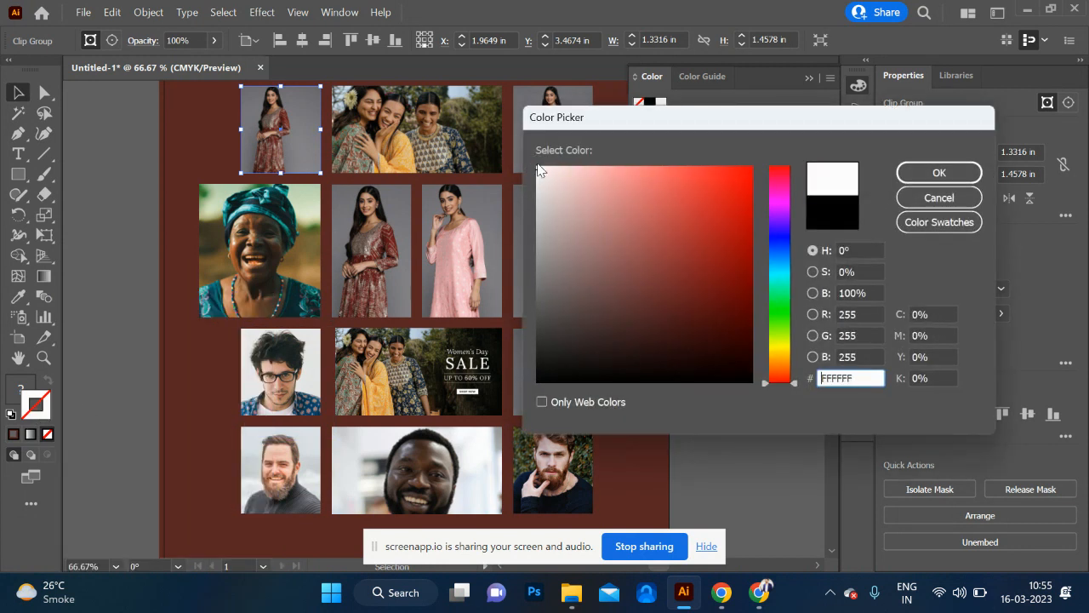
click(955, 173)
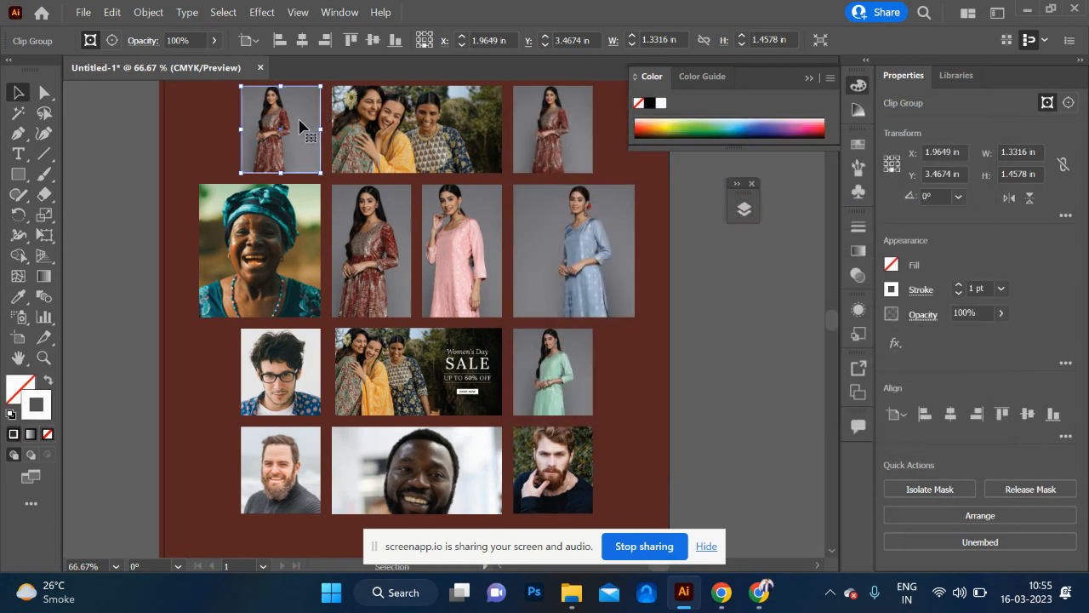
- Increase the first top-row photo's stroke weight to 4 pt
click(959, 285)
click(959, 286)
click(960, 286)
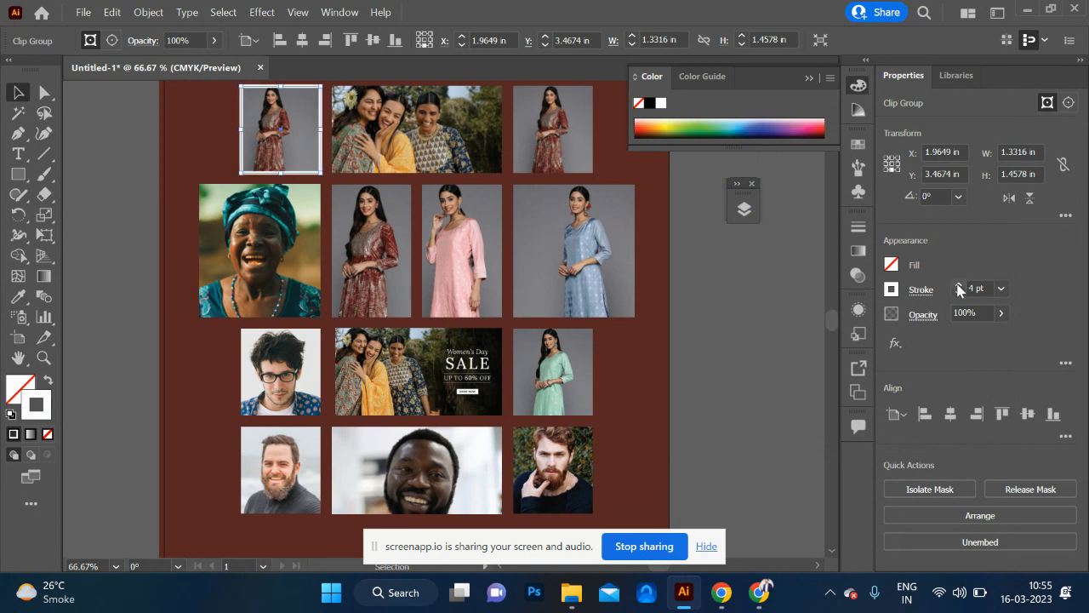
- Select the wide middle photo of the top row
click(372, 167)
click(573, 160)
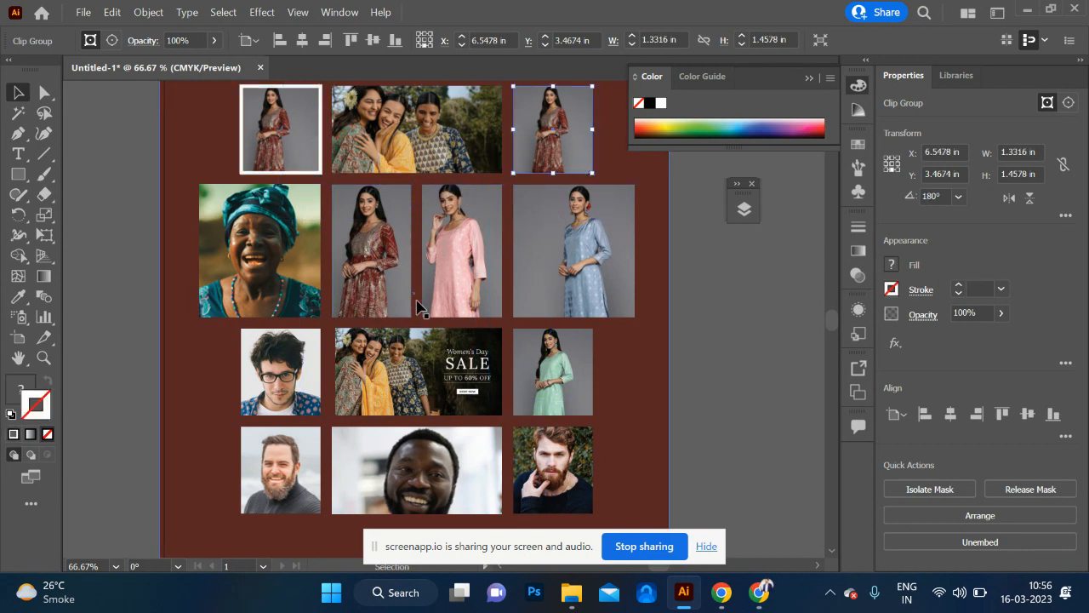
click(409, 148)
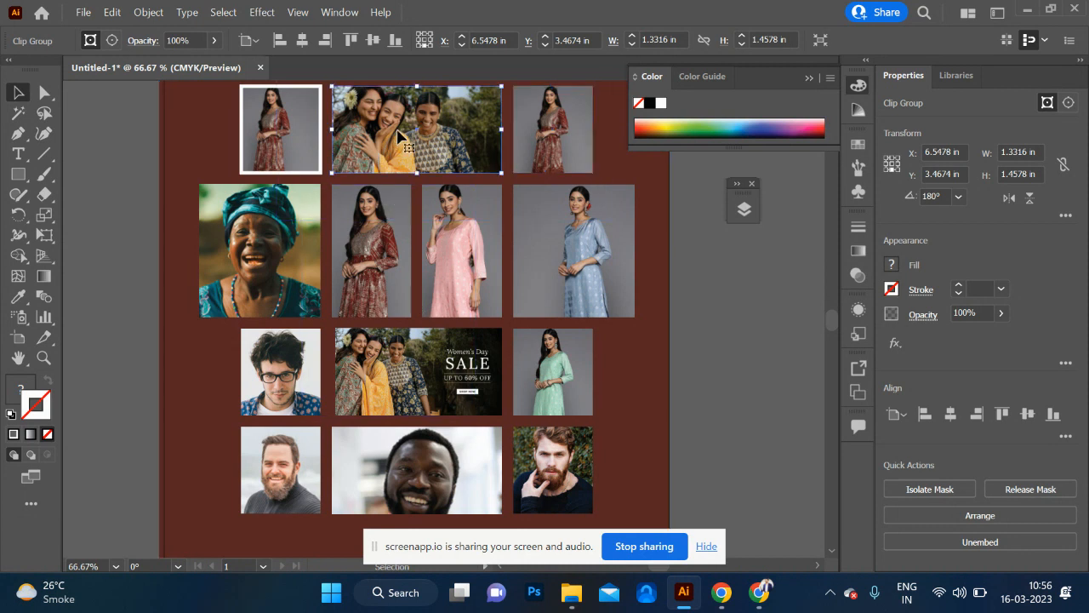
- Copy the white 4 pt frame from the framed top-row photo onto the wide photo of three women using the Eyedropper
click(19, 297)
click(277, 166)
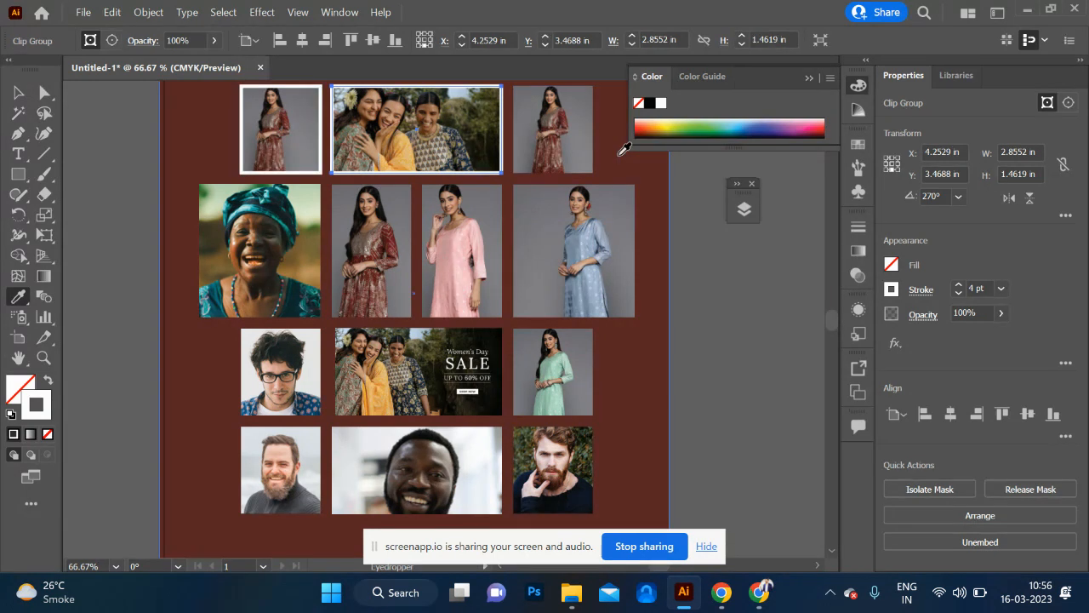
key(v)
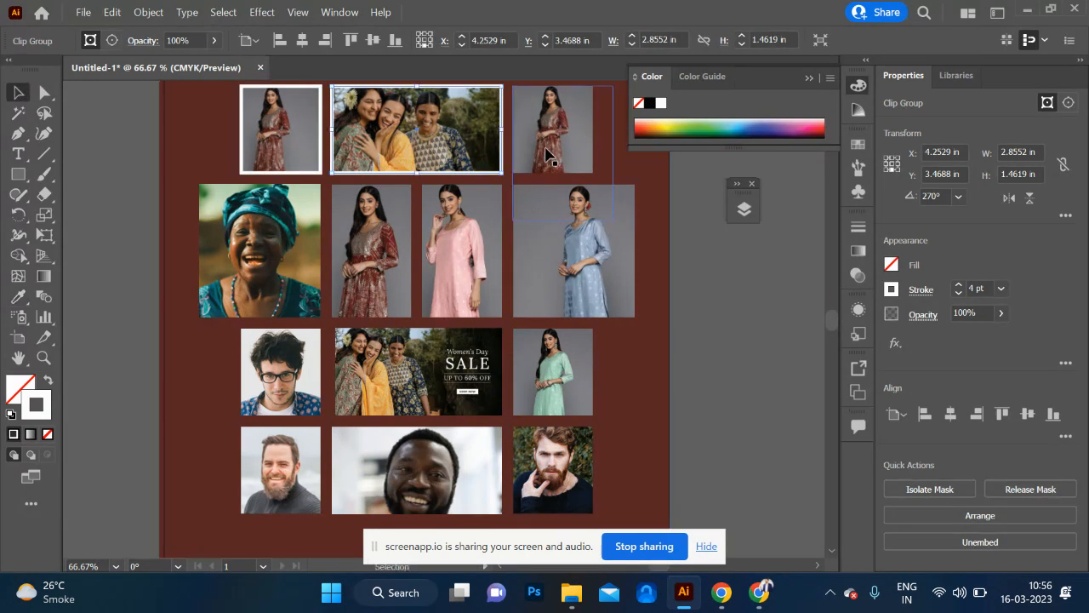
- Apply the same white 4 pt stroke to all remaining unframed photos in the collage, sampling it from a framed photo
click(555, 285)
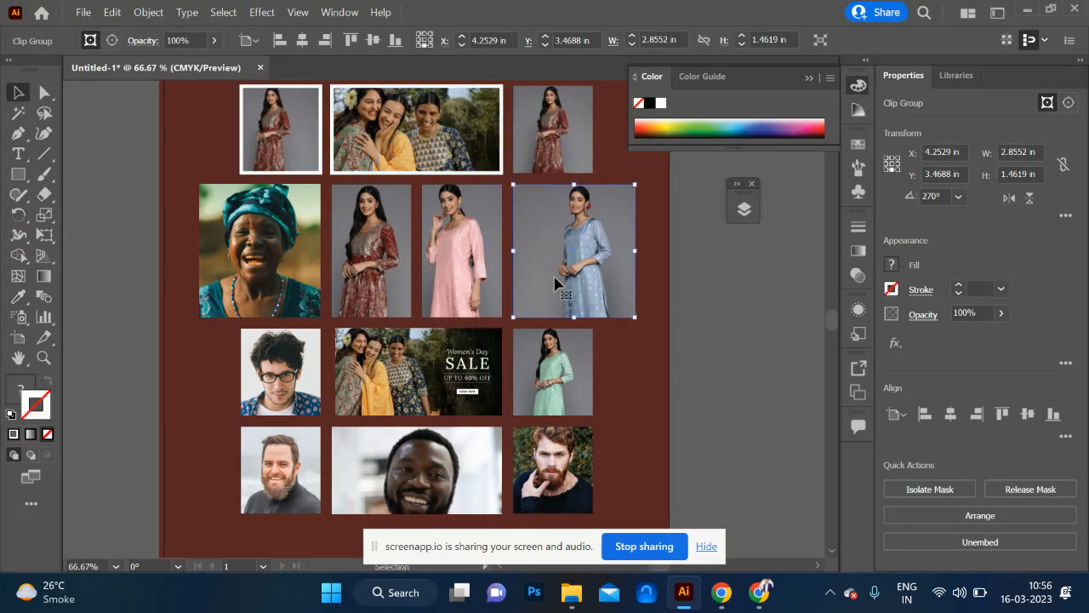
shift+click(555, 143)
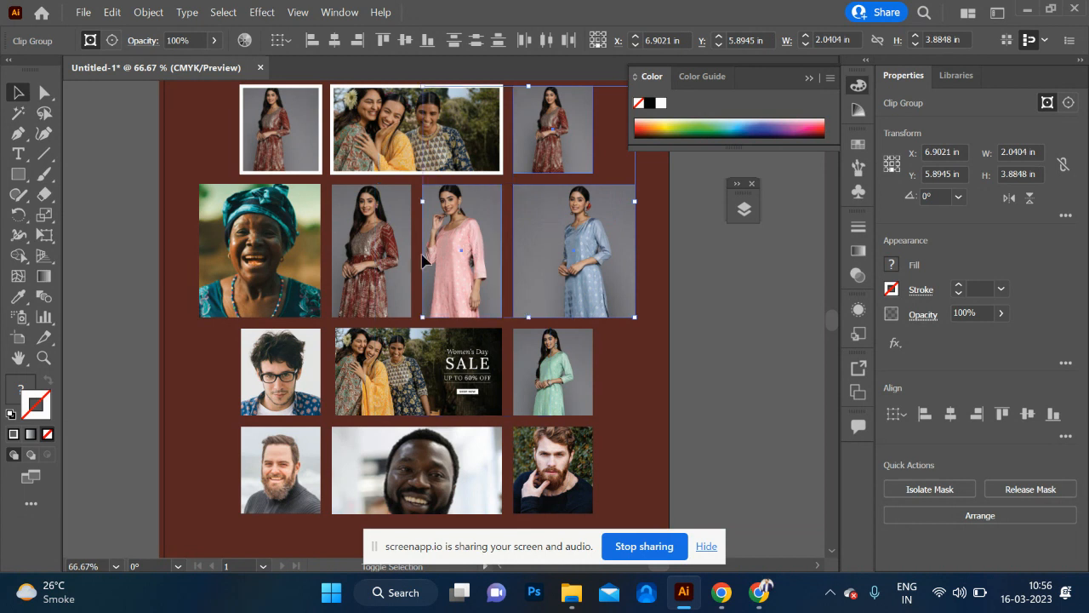
shift+click(344, 256)
shift+click(295, 247)
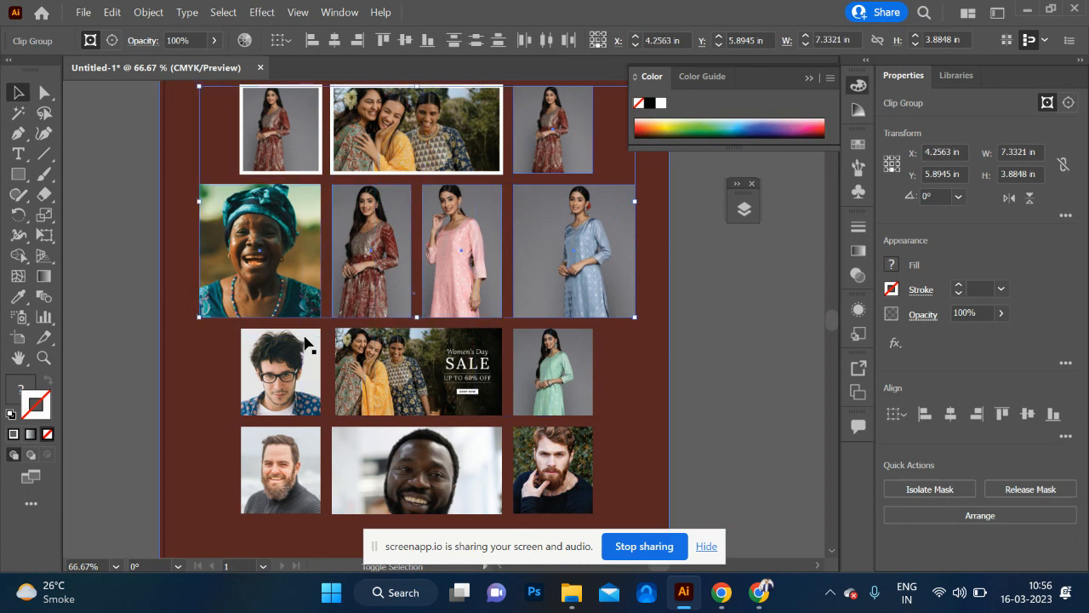
shift+click(306, 347)
shift+click(407, 379)
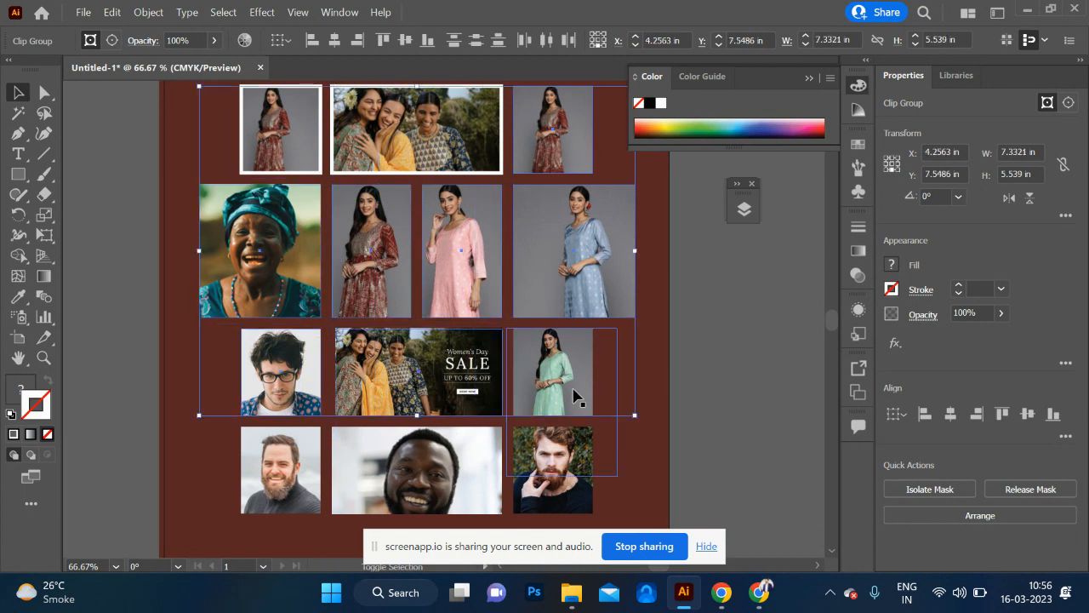
shift+click(560, 490)
shift+click(464, 496)
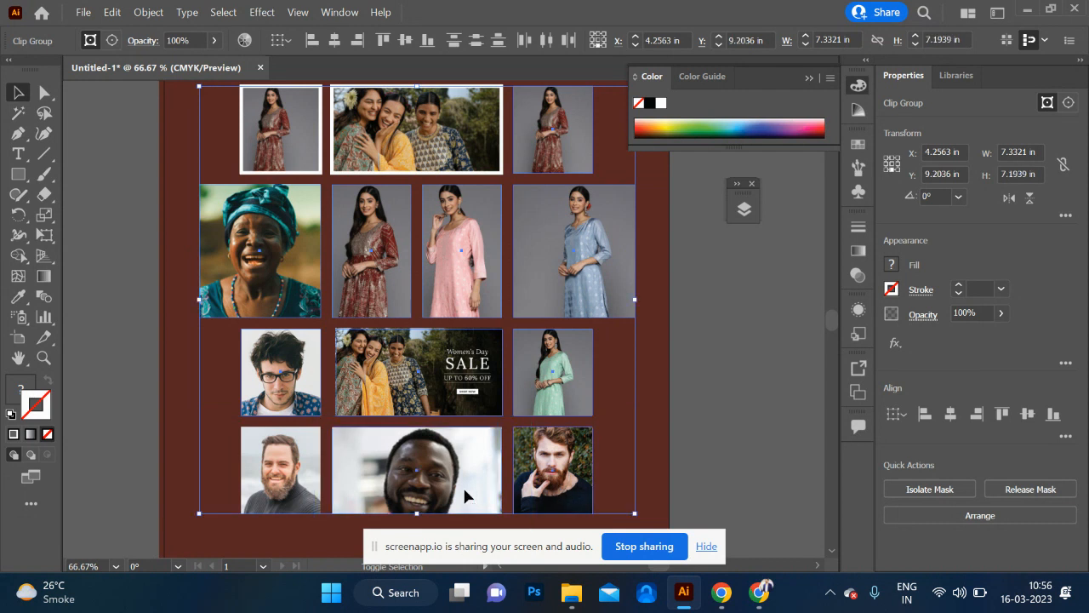
shift+click(303, 476)
key(i)
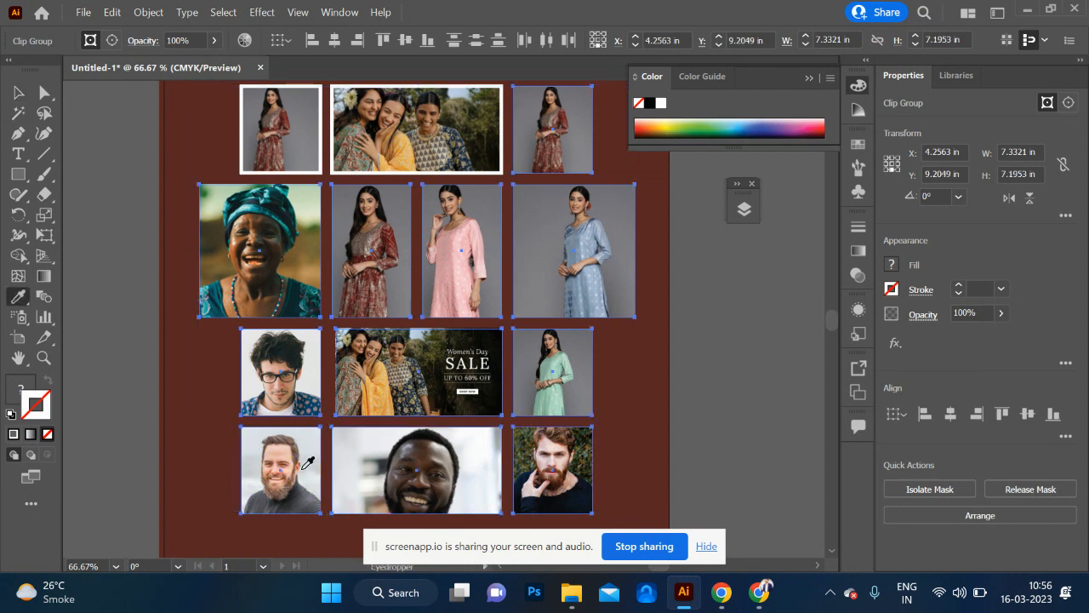
click(315, 167)
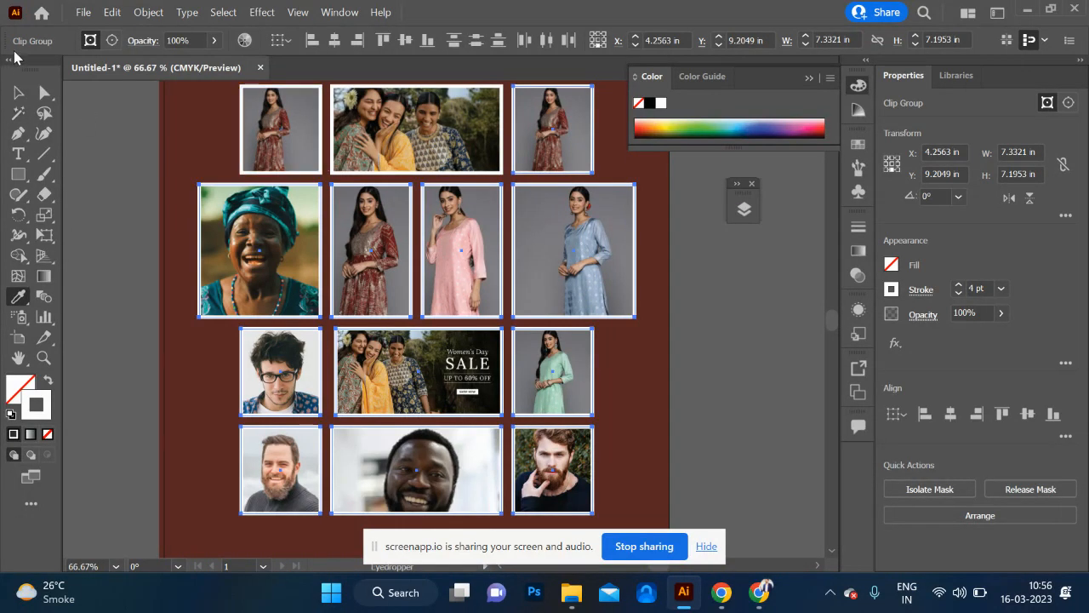
click(21, 91)
click(100, 205)
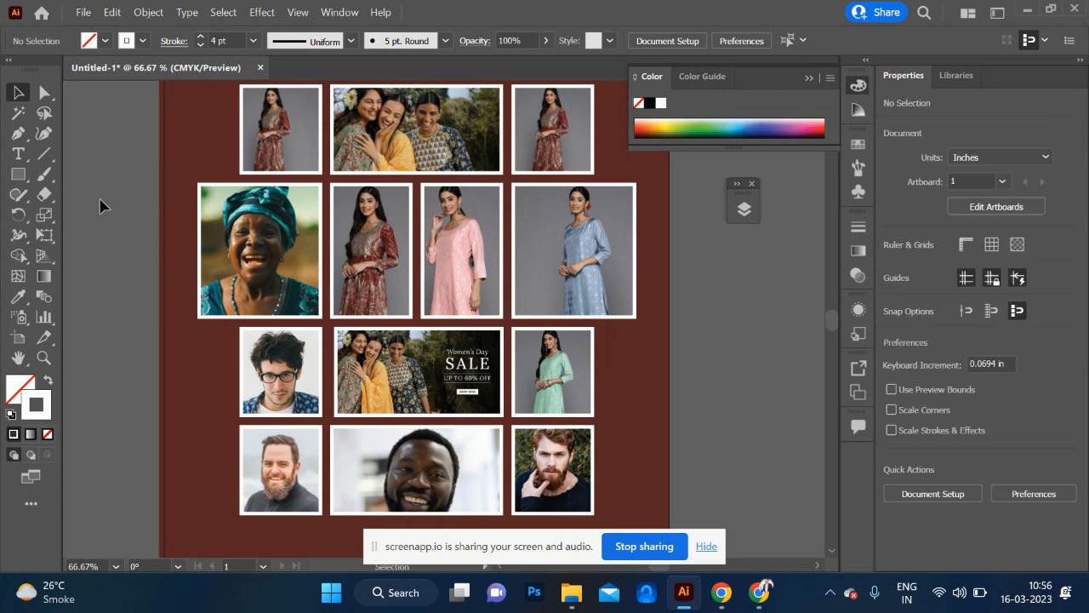
- Move all the collage photos, without the maroon background, off the artboard and group them
scroll(99, 205, up, 1)
scroll(99, 205, down, 2)
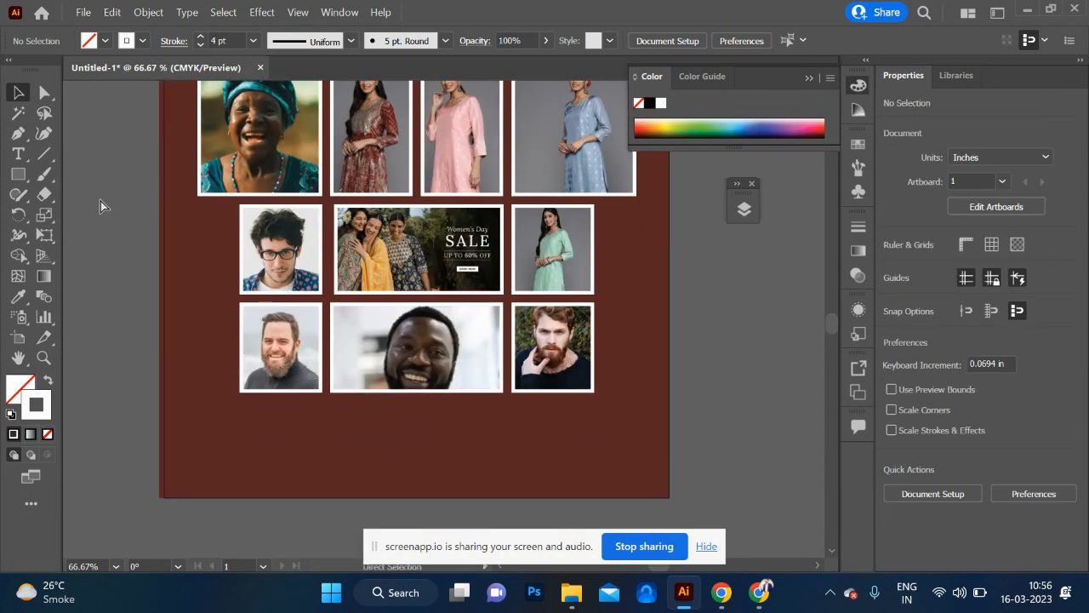
key(ctrl+minus)
key(ctrl+minus)
key(ctrl+plus)
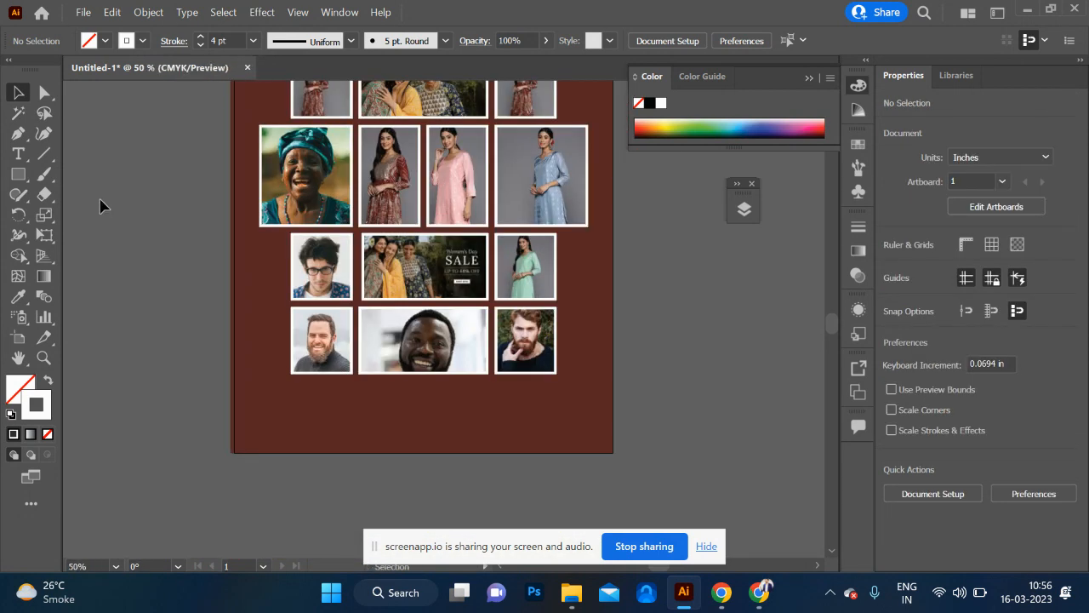
scroll(290, 209, up, 1)
scroll(272, 192, up, 1)
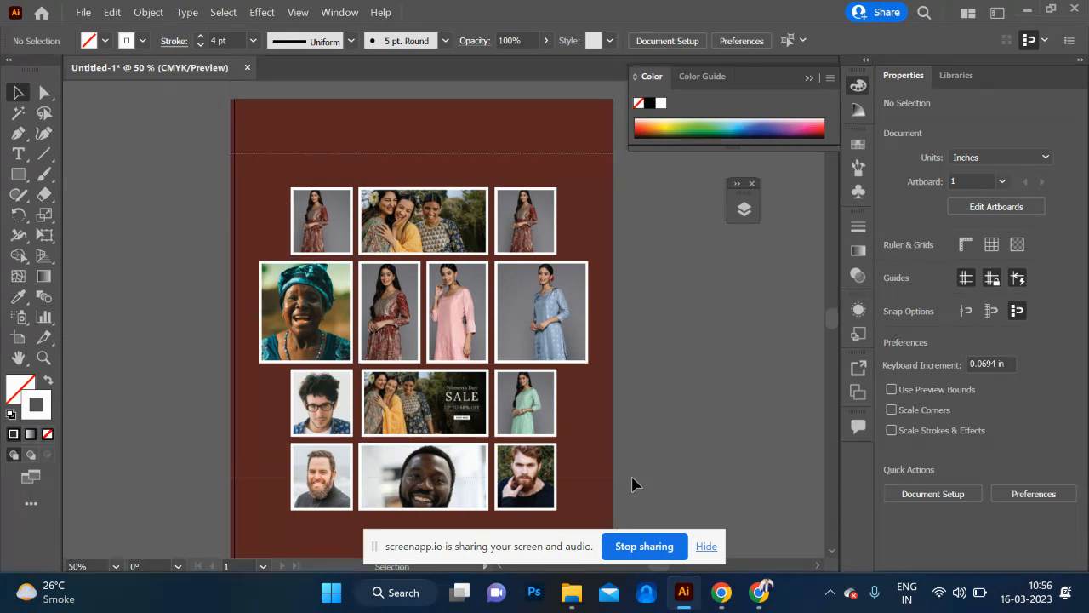
key(ctrl+a)
click(669, 400)
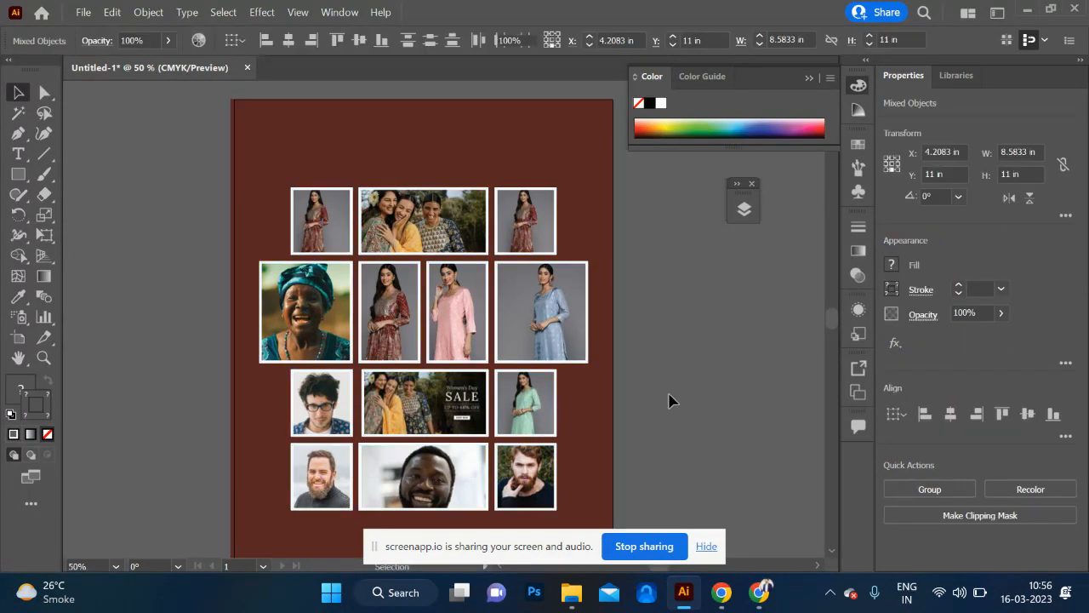
key(ctrl+a)
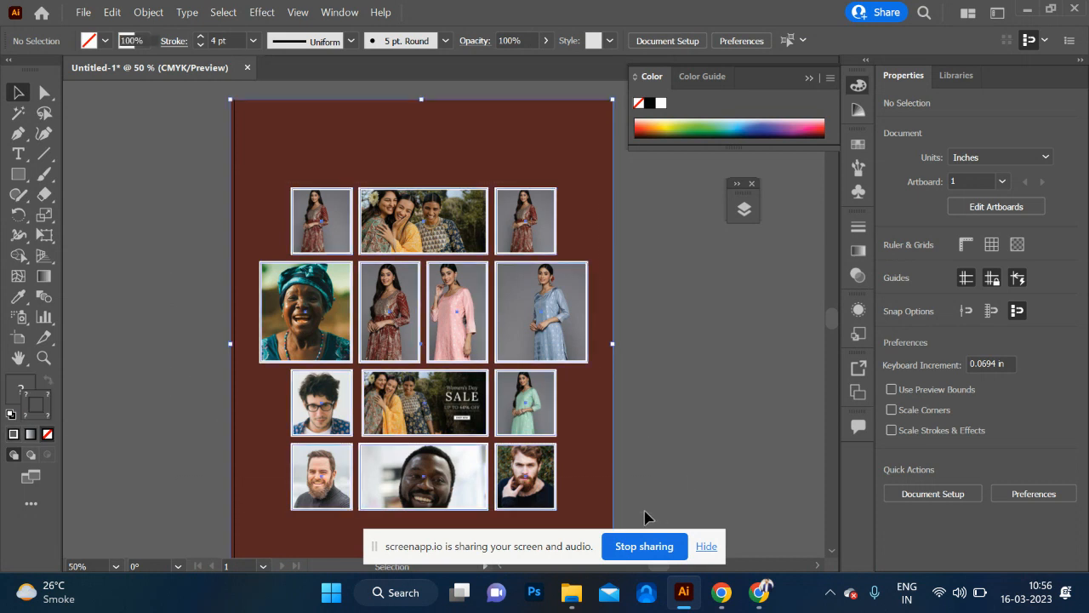
shift+click(610, 379)
drag(387, 294, 777, 302)
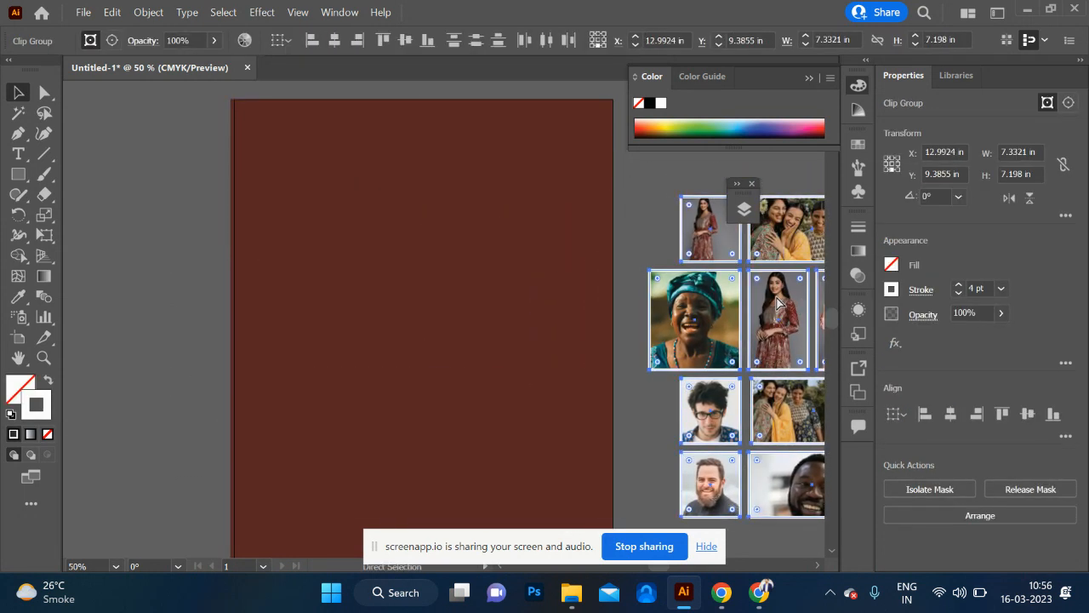
key(ctrl+g)
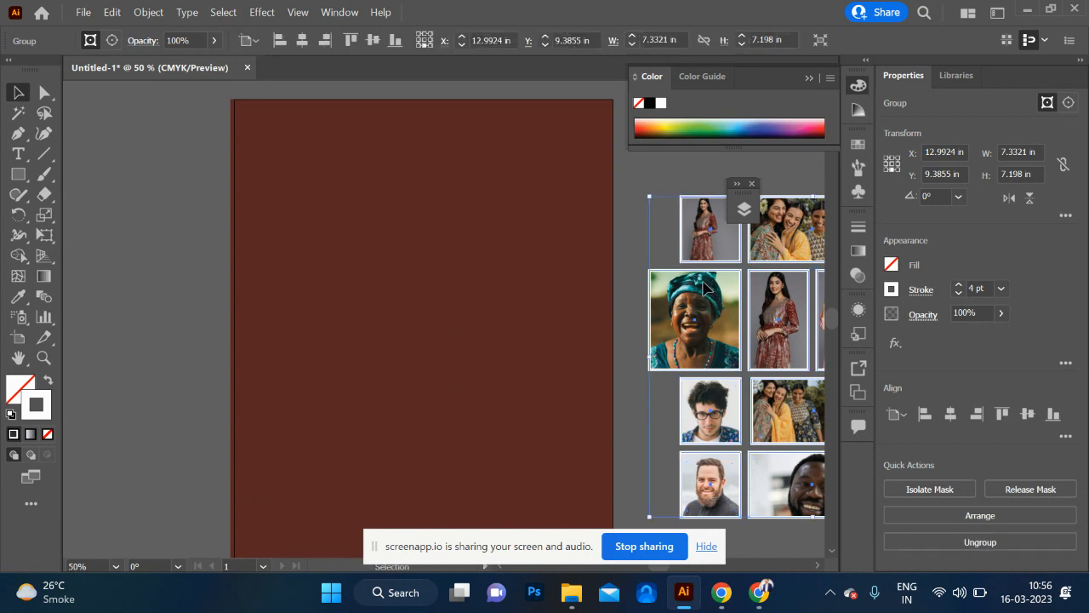
drag(703, 288, 754, 275)
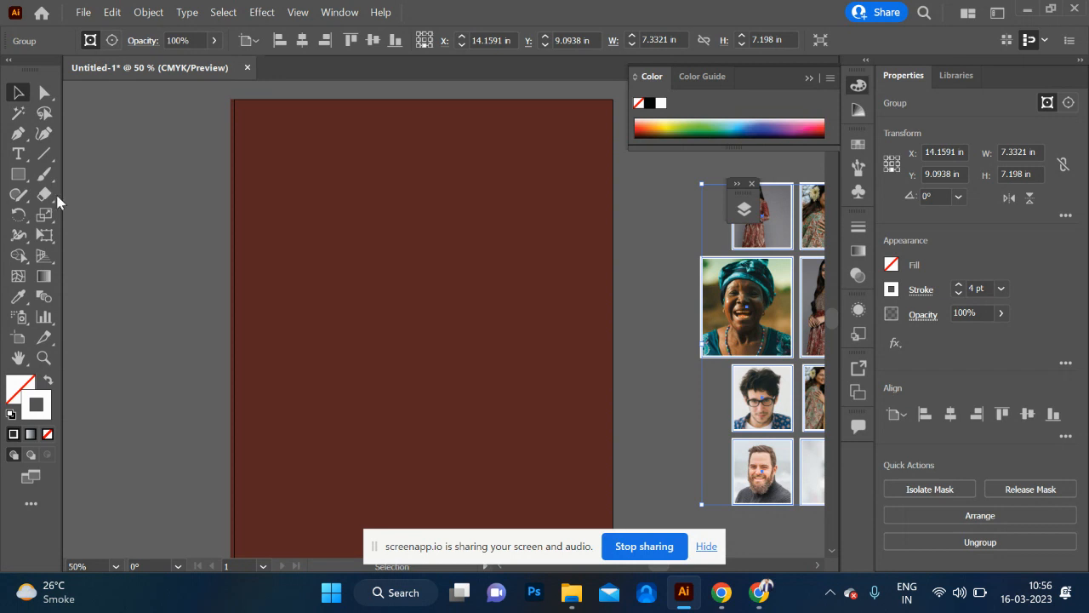
- Draw a circle about 4.28 in in diameter on the maroon background with the Ellipse tool
click(16, 176)
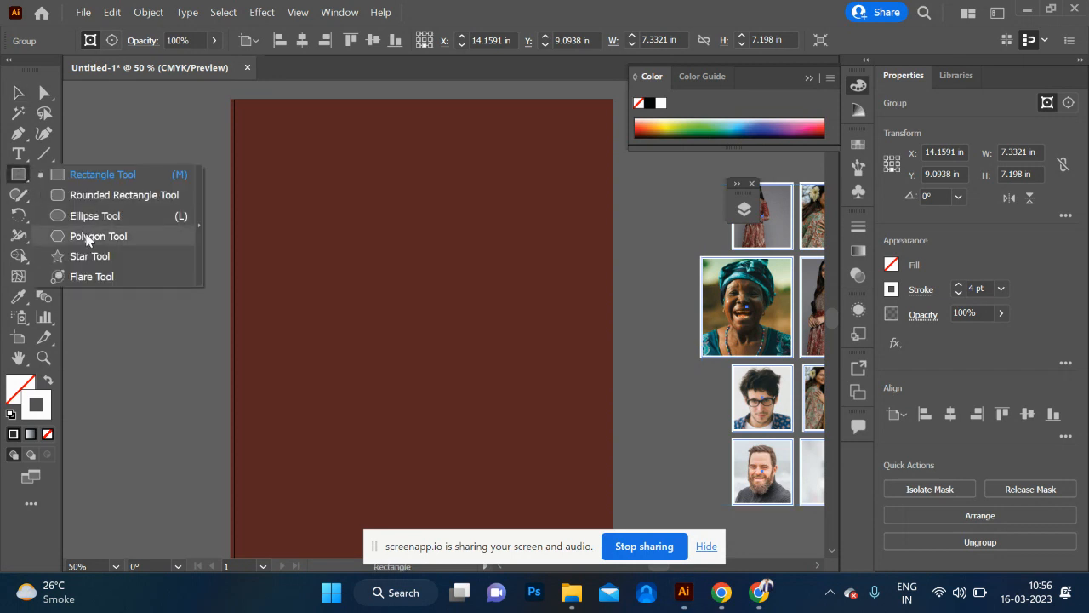
click(86, 217)
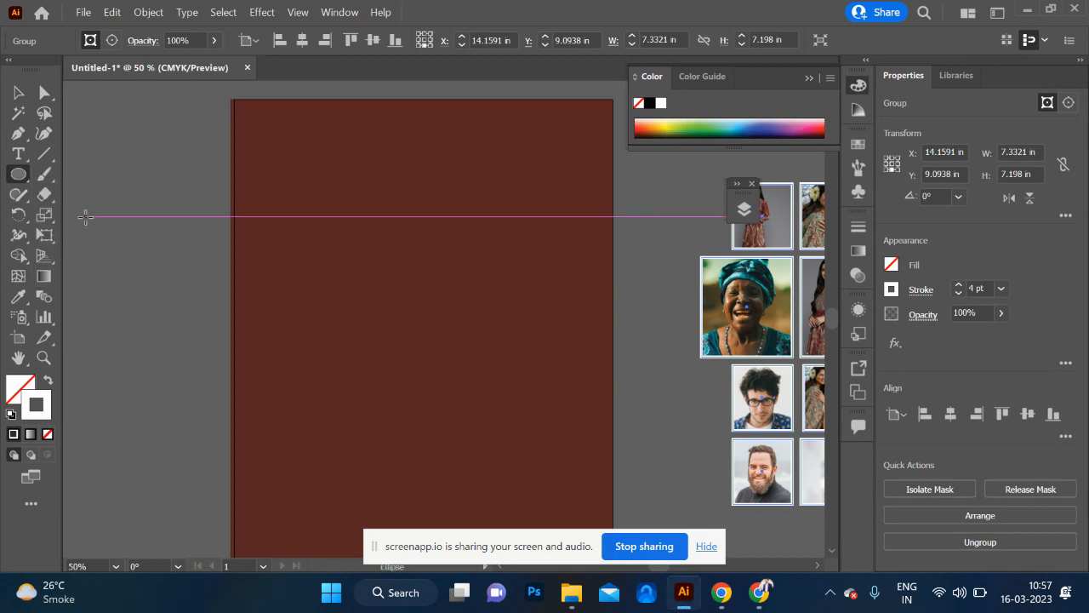
drag(382, 289, 449, 380)
- Place the linked image i1.jpg on the artboard over the lower part of the circle
key(ctrl+shift+p)
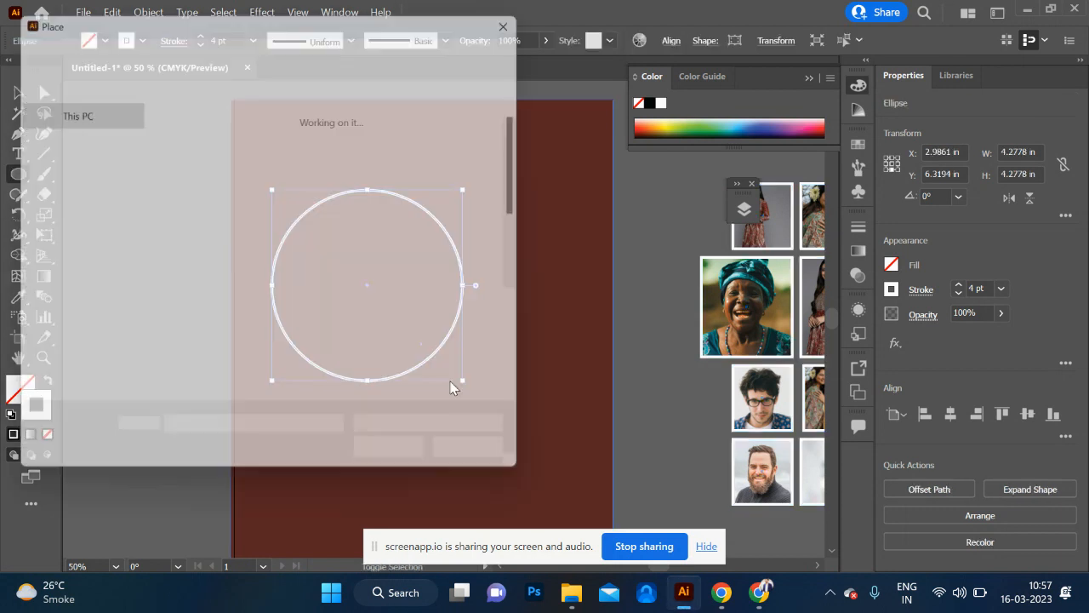
click(405, 149)
click(401, 464)
click(366, 313)
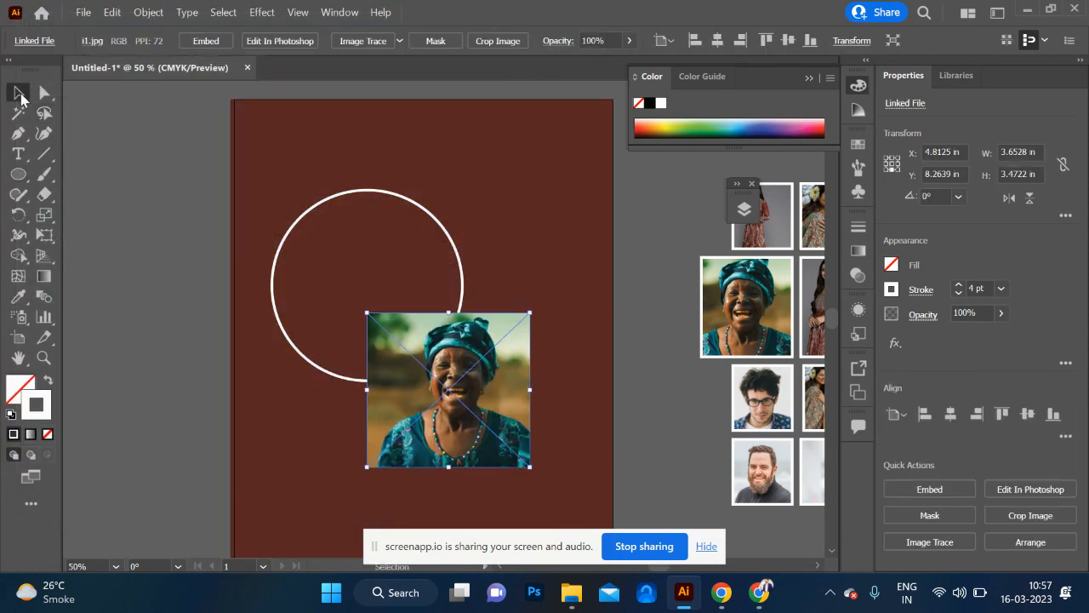
- Enlarge the placed portrait to about 6.43 × 6.11 in so it covers the circle, and embed it
drag(367, 313, 307, 248)
drag(426, 360, 334, 269)
click(206, 41)
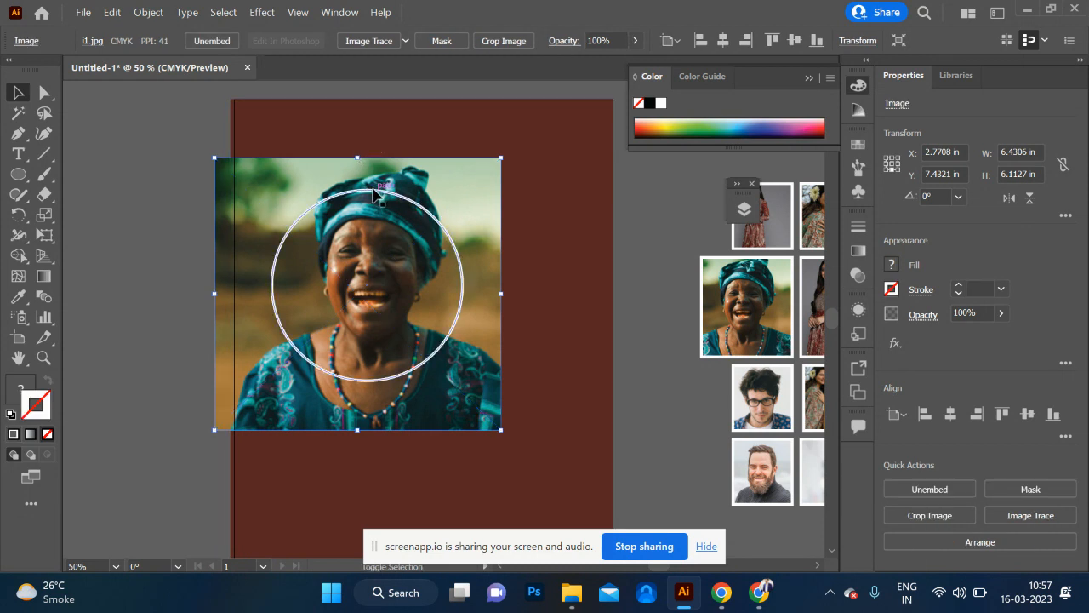
- Clip the portrait to the circle with a clipping mask and move the round portrait off the artboard beside the collage
shift+click(374, 194)
key(ctrl+7)
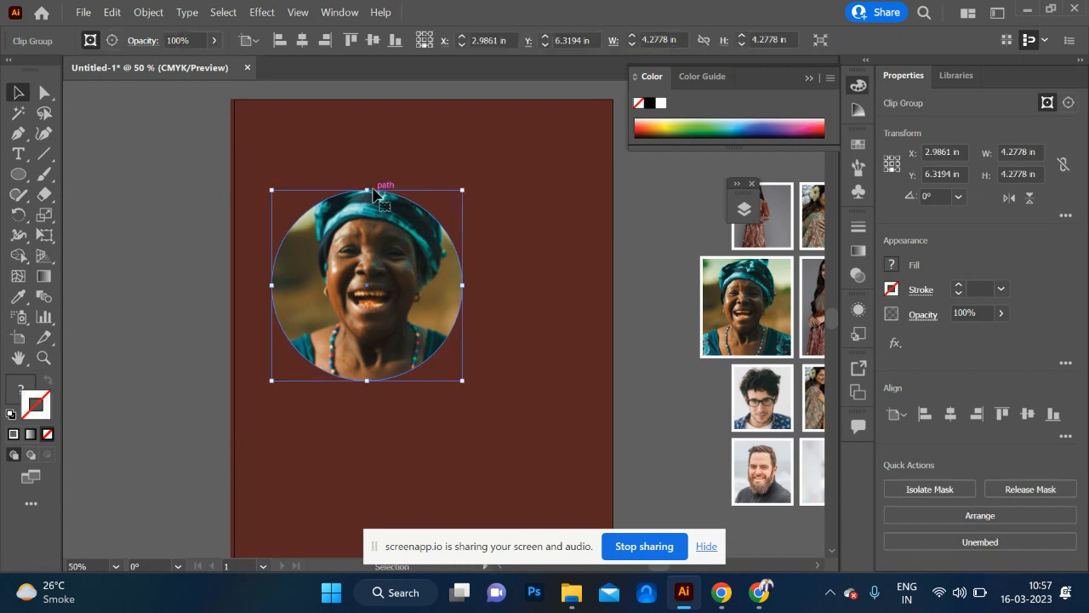
click(164, 183)
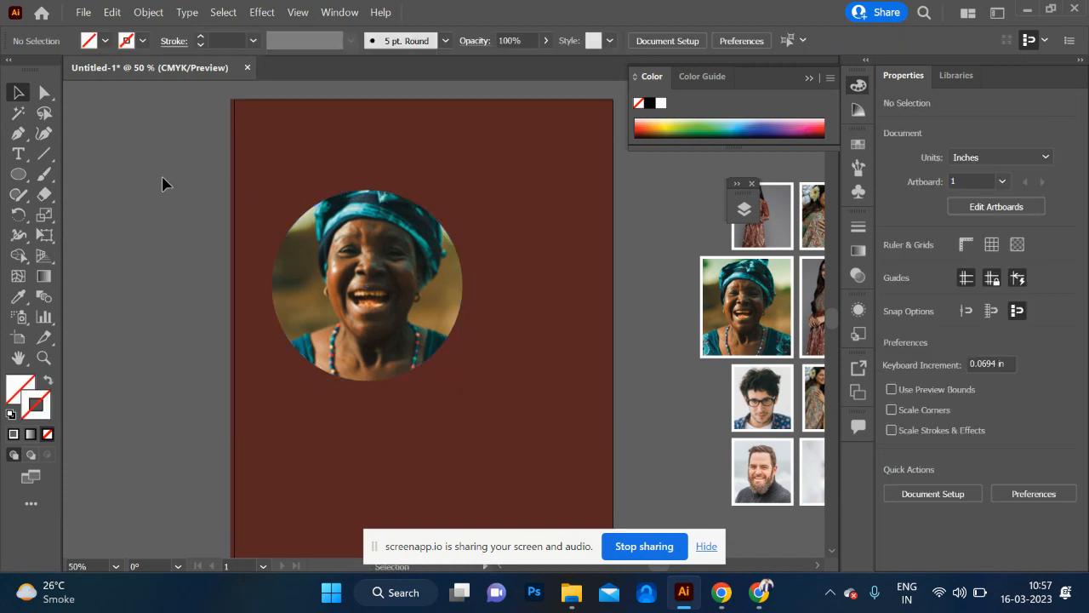
drag(351, 266, 781, 246)
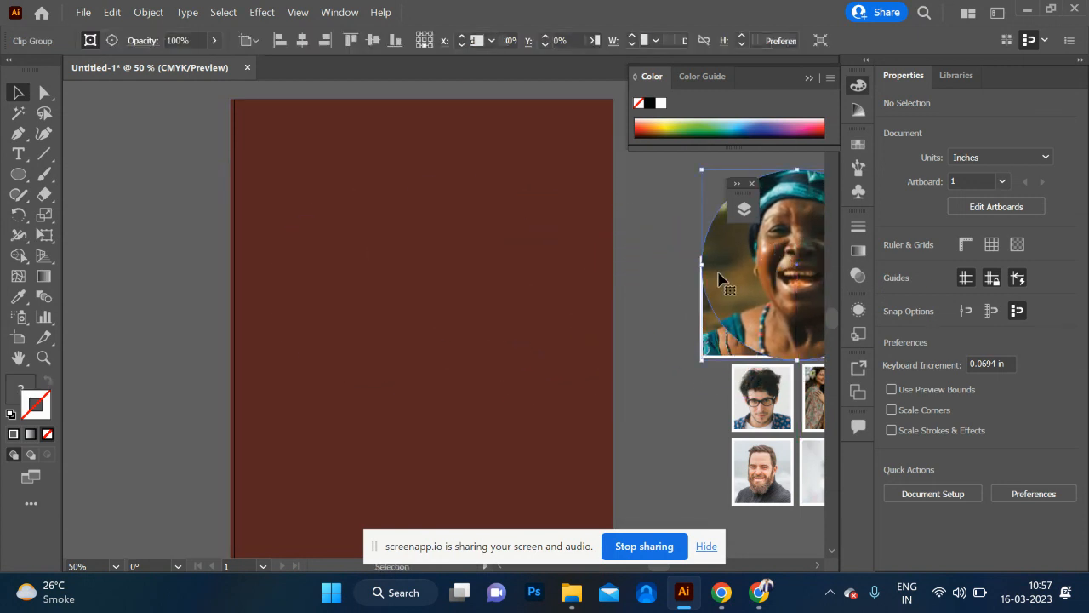
drag(720, 284, 660, 287)
- Switch to Chrome and search Google Images for "popout effect" in the vector vs raster search page
key(alt+Tab)
key(alt+Tab)
key(alt+Tab)
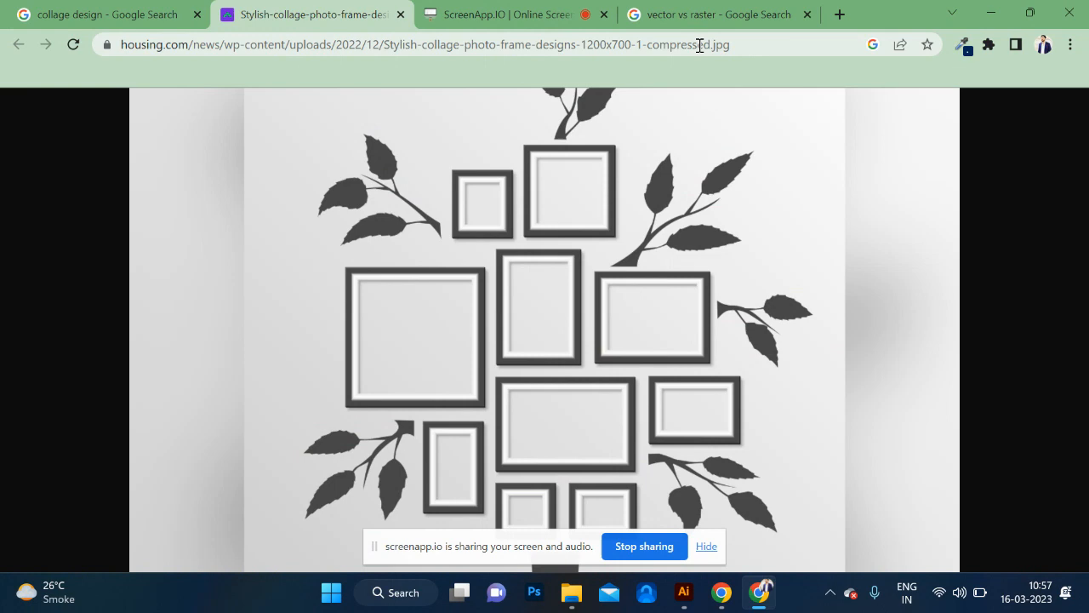
click(709, 22)
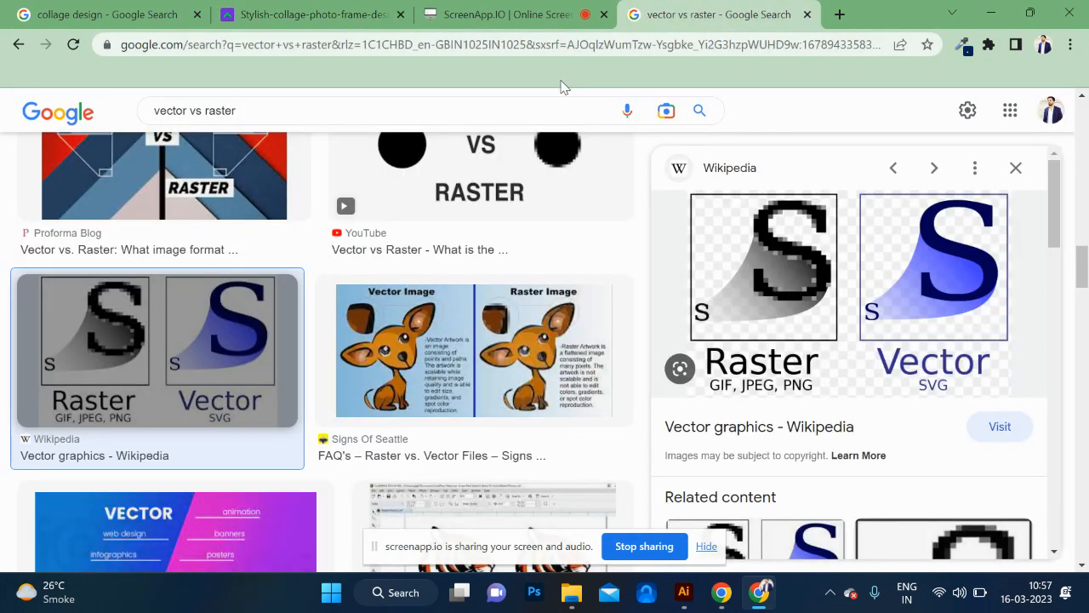
click(258, 102)
key(ctrl+a)
text(popou)
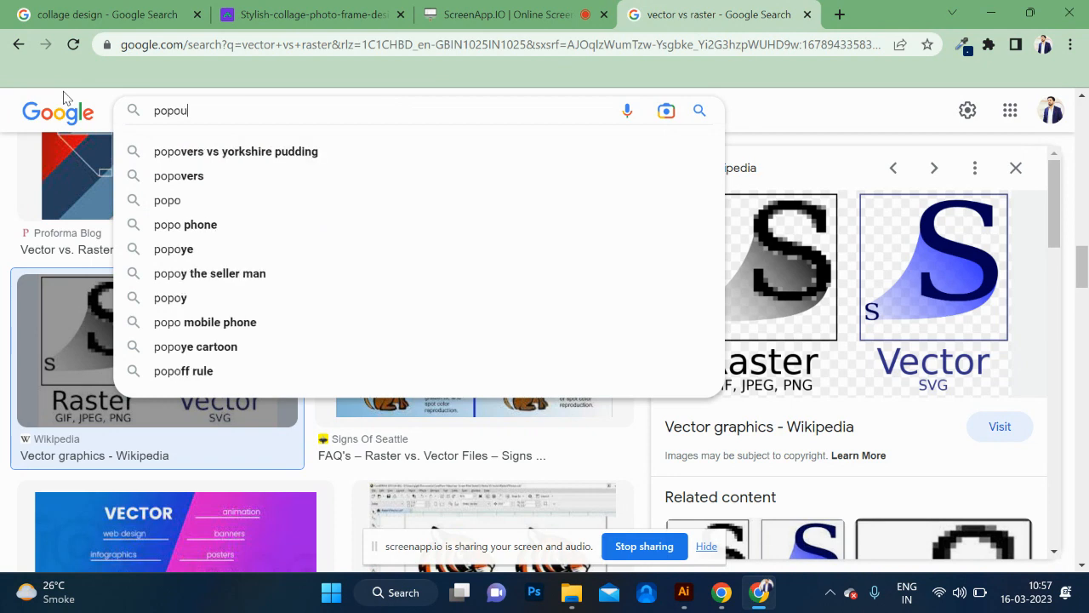
text(t effect)
key(Return)
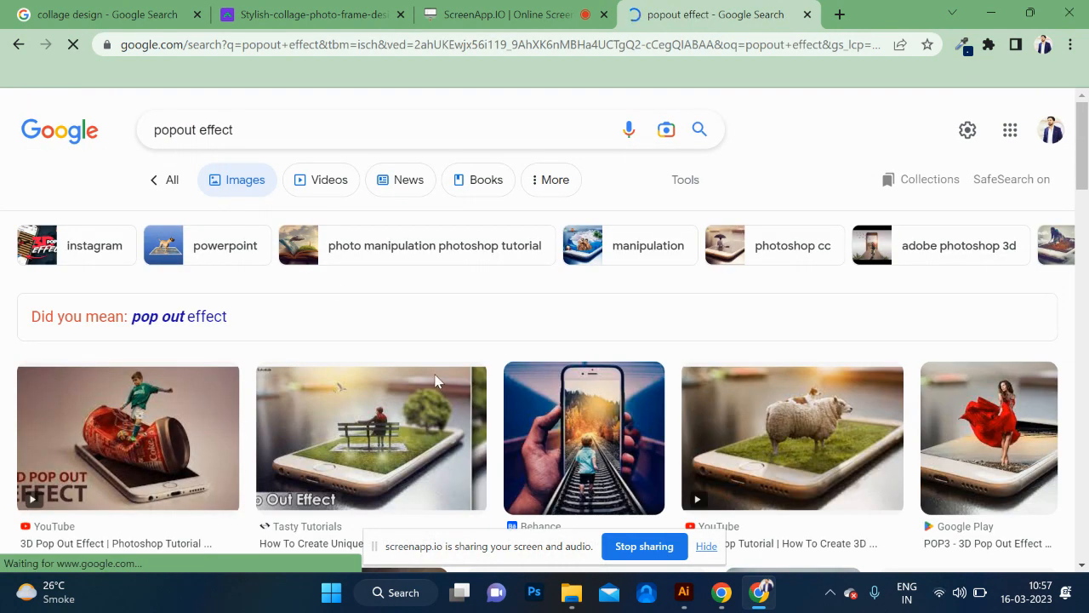
- Browse the image results for examples of the pop-out effect
scroll(435, 381, down, 6)
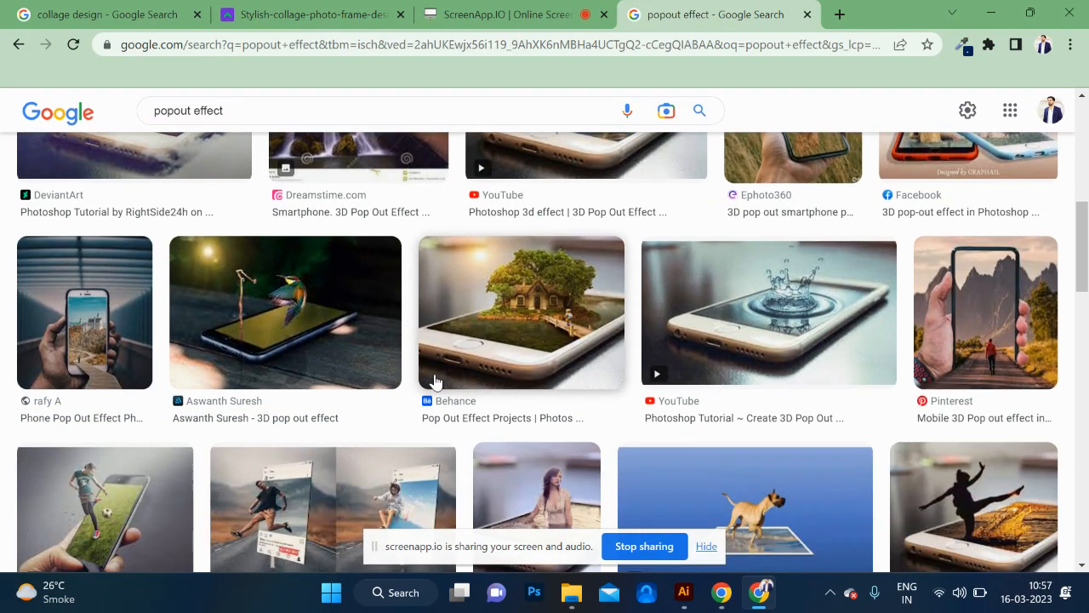
scroll(435, 381, down, 5)
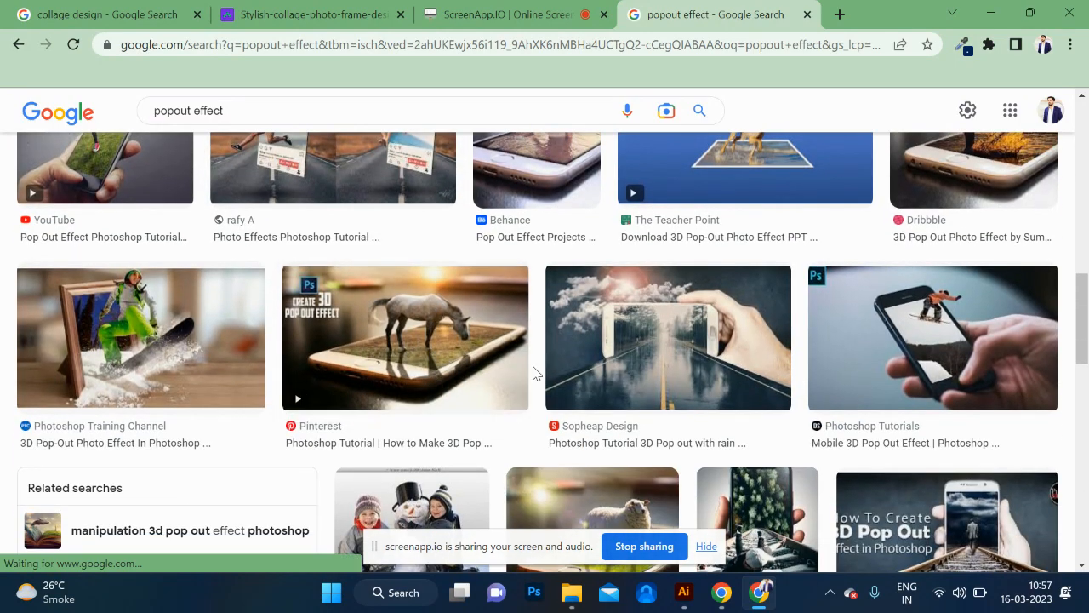
scroll(333, 369, down, 2)
scroll(435, 392, down, 3)
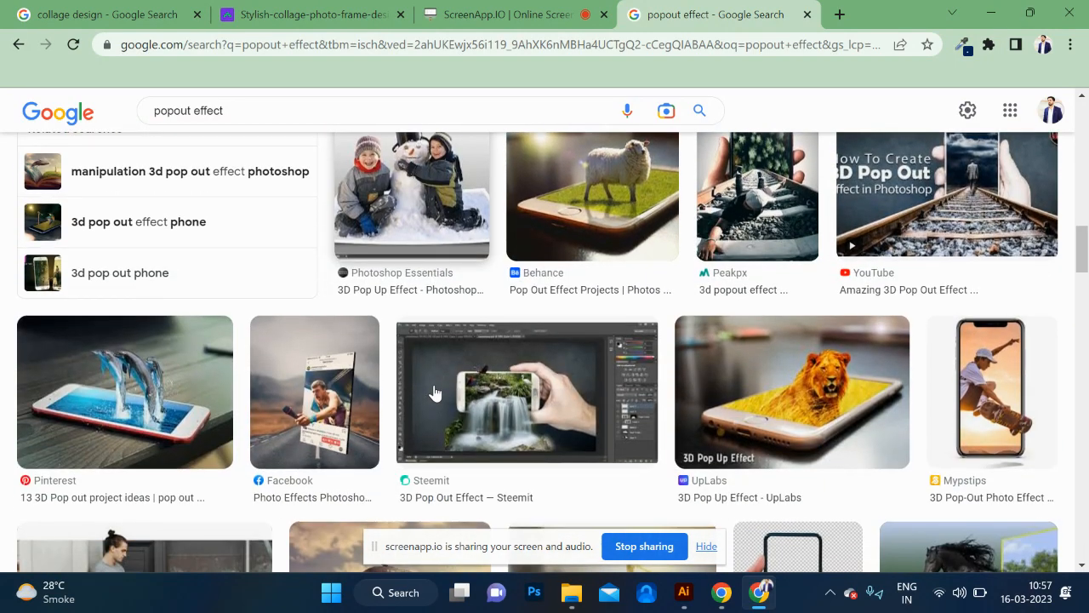
scroll(434, 392, down, 3)
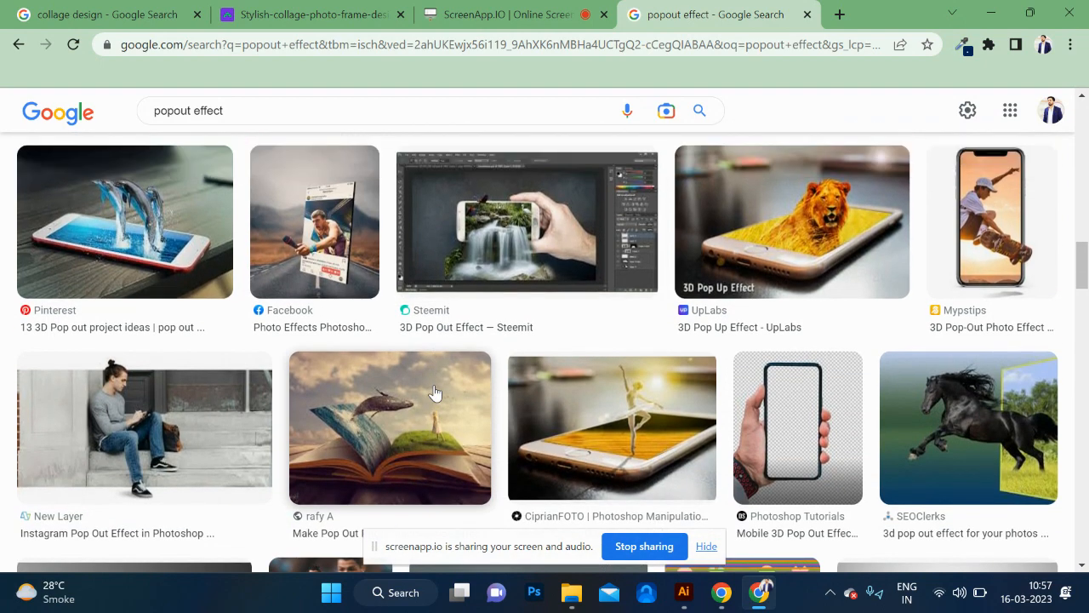
scroll(345, 428, down, 1)
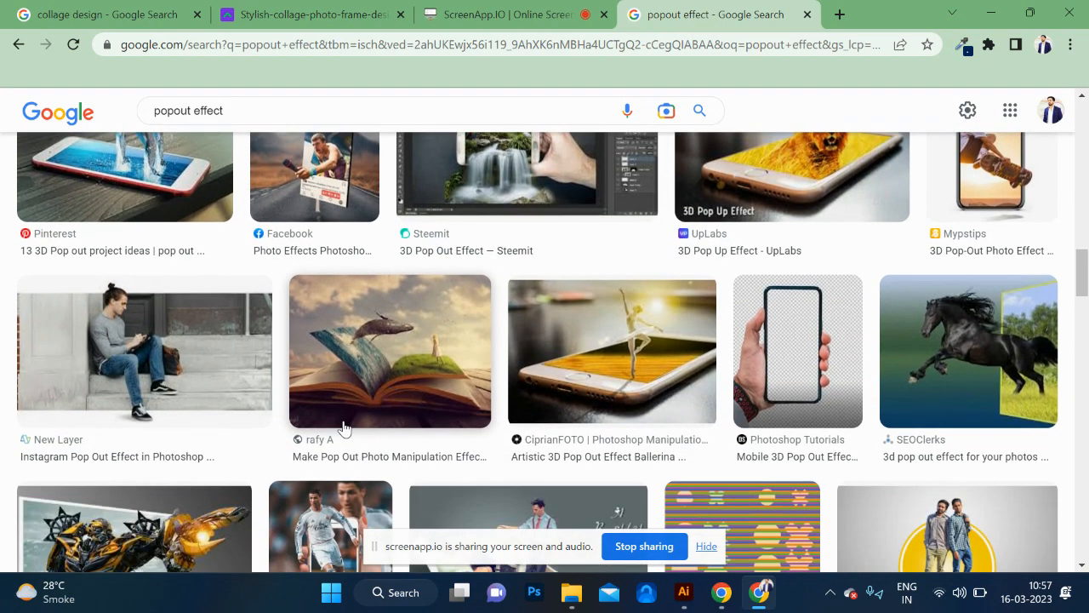
- Preview the pop-out image of two men in a yellow circle, and the photographer standing on a camera lens
scroll(345, 428, down, 3)
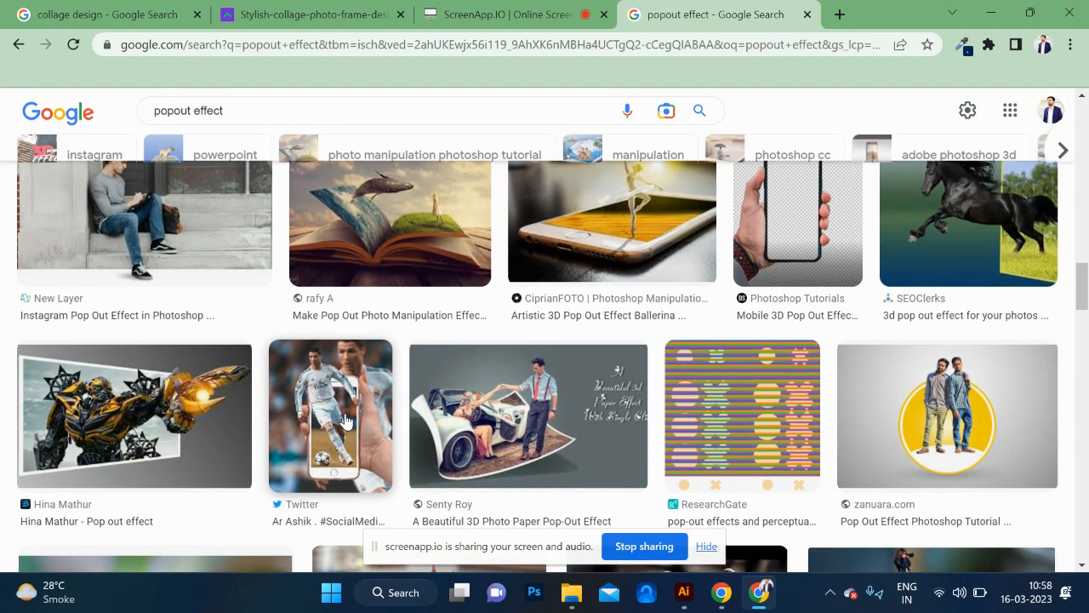
scroll(344, 421, down, 2)
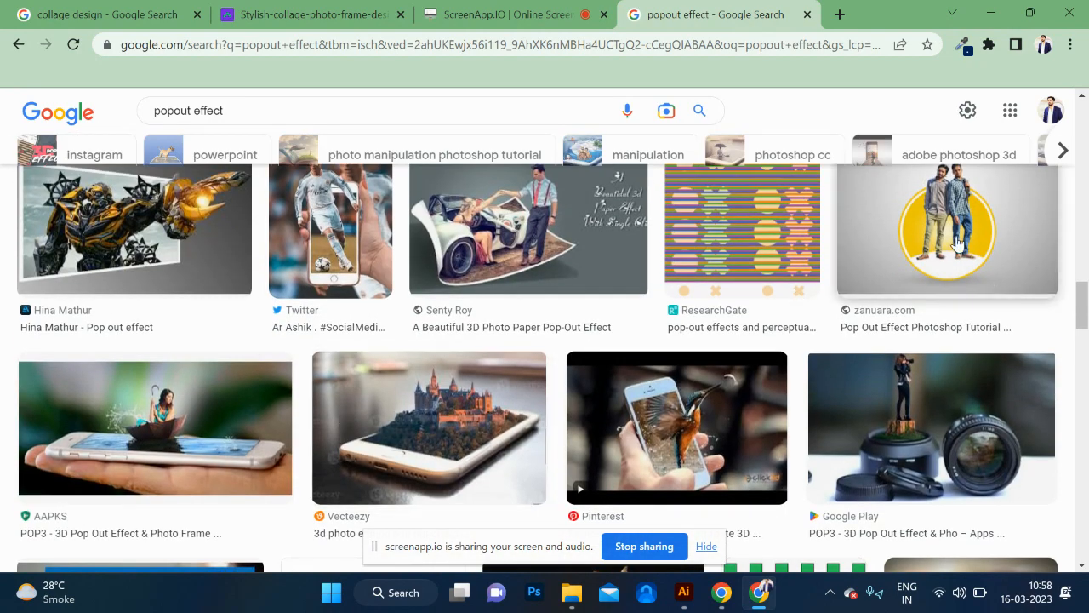
click(957, 243)
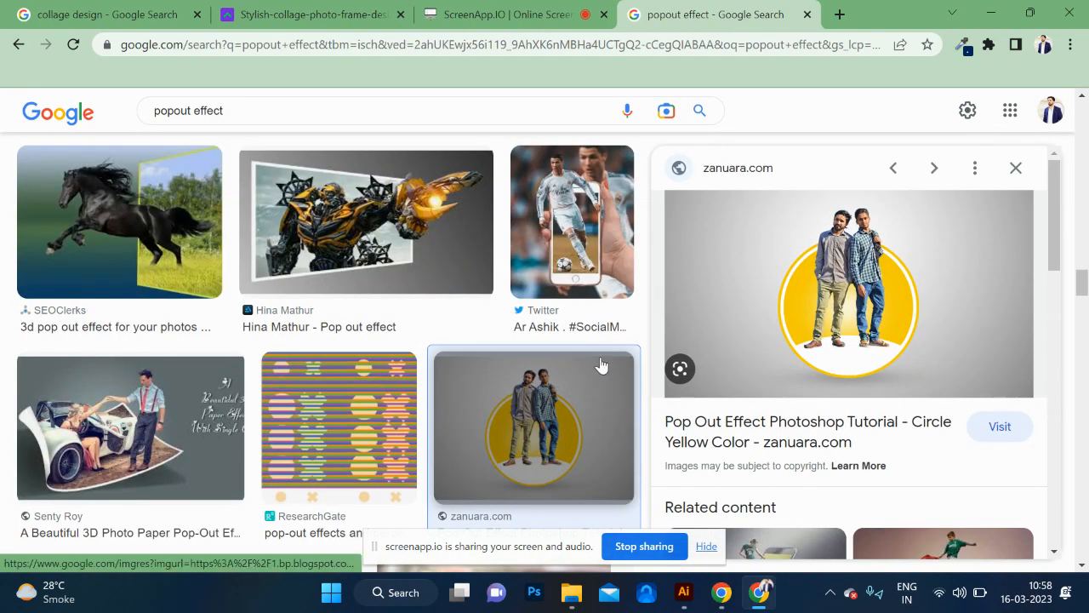
scroll(600, 365, down, 4)
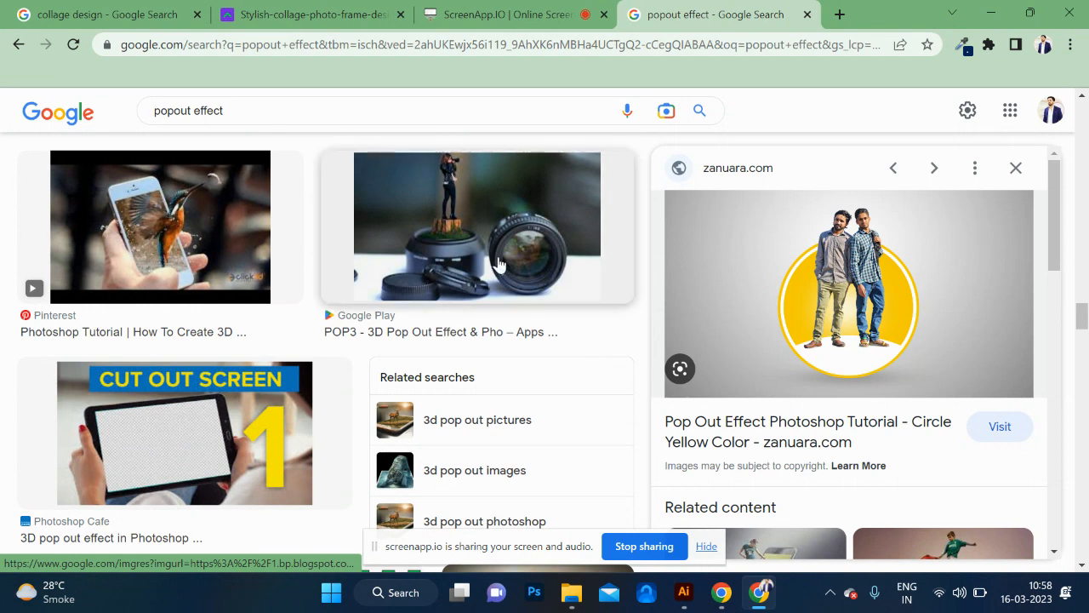
click(500, 266)
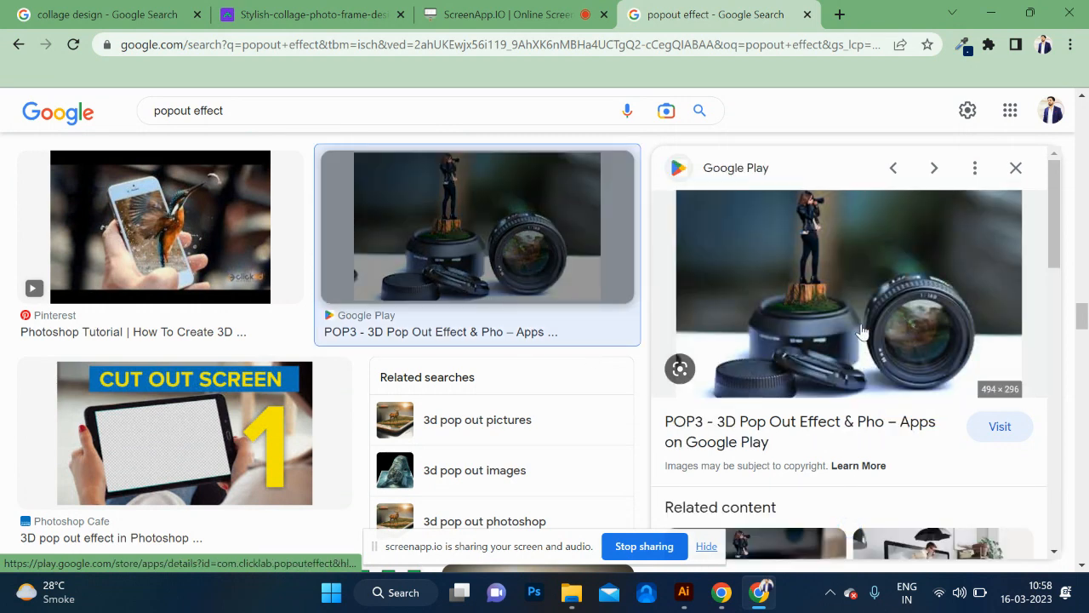
- Examine the related images and the further search results for more pop-out effect examples
scroll(862, 332, down, 3)
scroll(816, 375, down, 3)
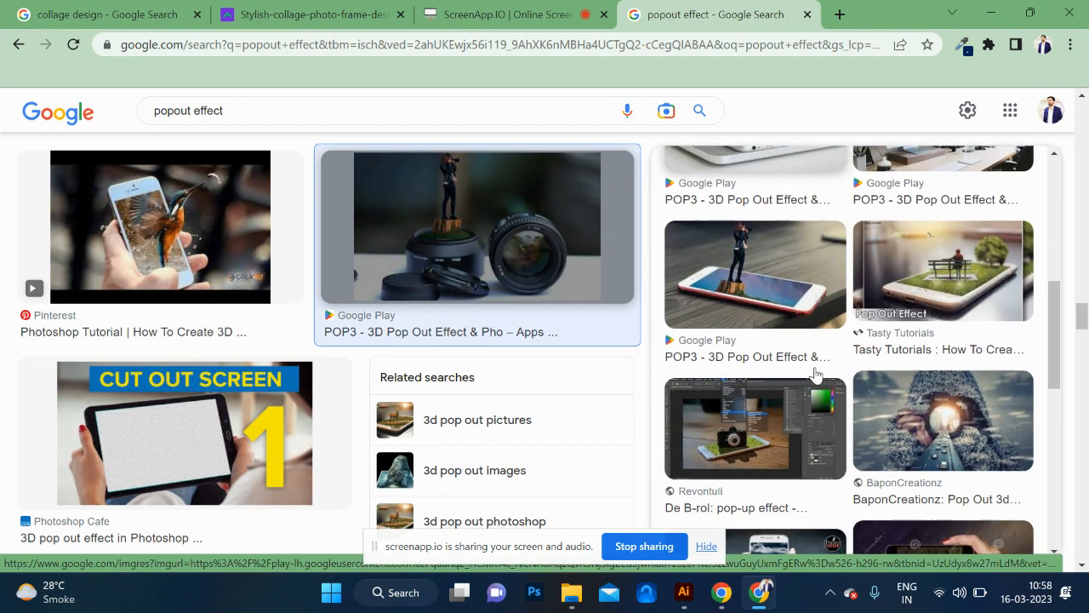
scroll(815, 374, down, 3)
scroll(386, 402, down, 3)
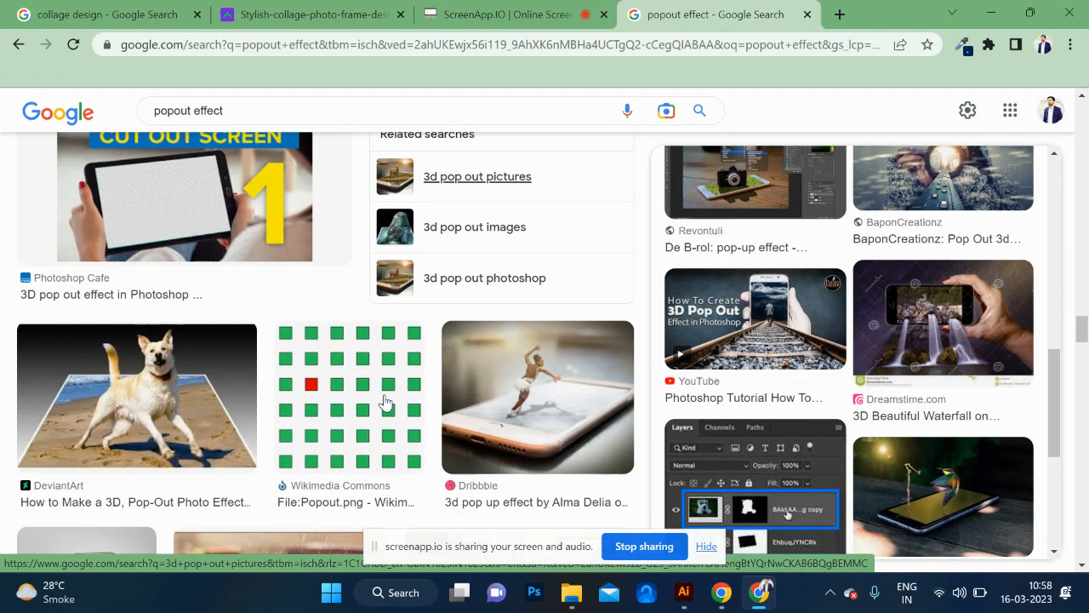
scroll(385, 402, down, 2)
scroll(386, 402, down, 1)
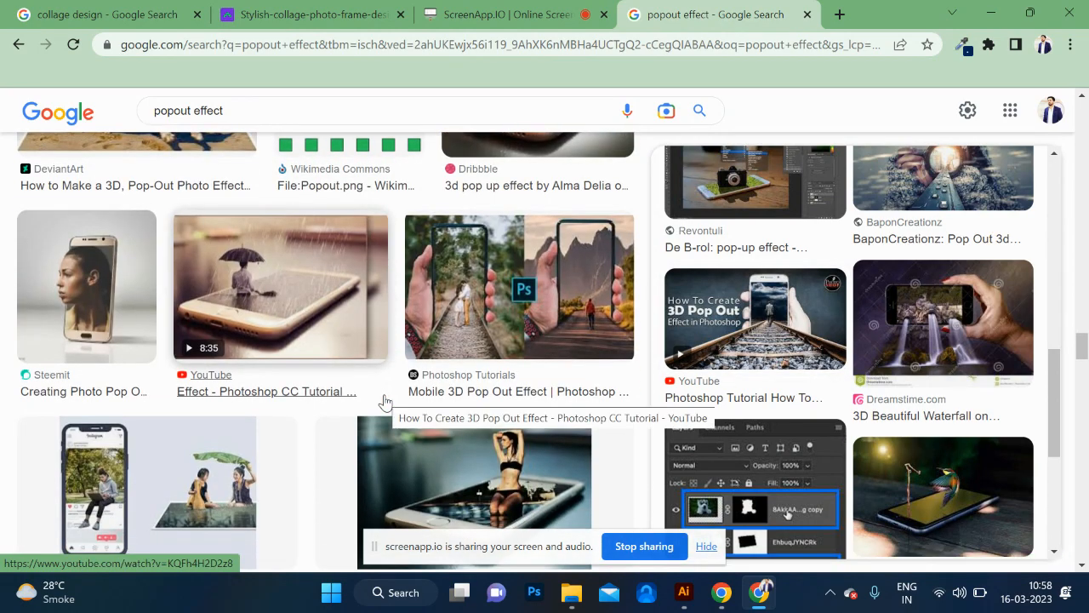
scroll(386, 402, down, 3)
scroll(386, 402, up, 1)
scroll(383, 400, down, 3)
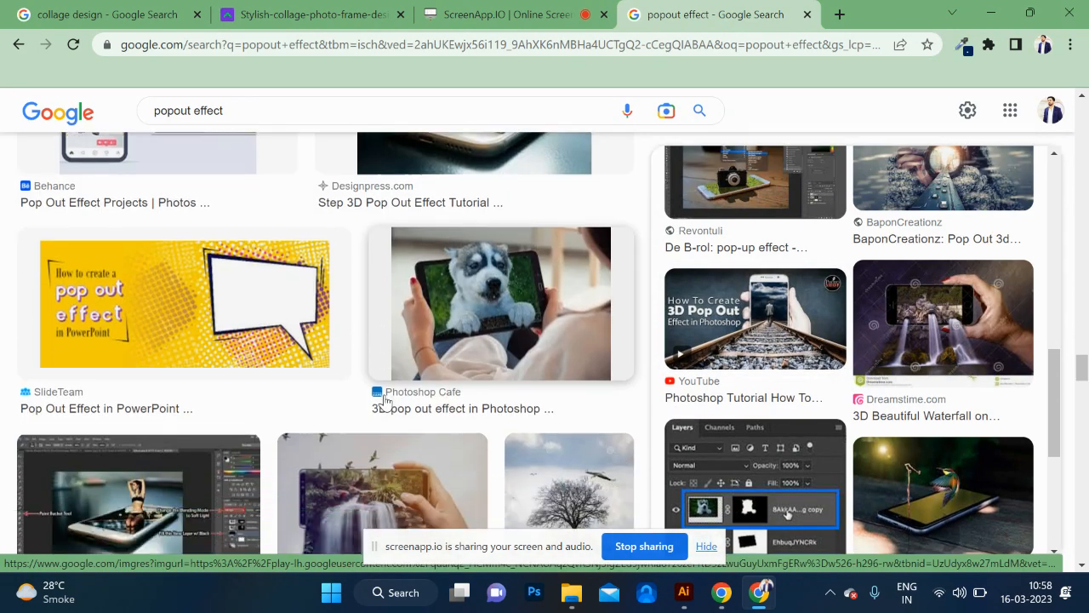
scroll(384, 400, down, 5)
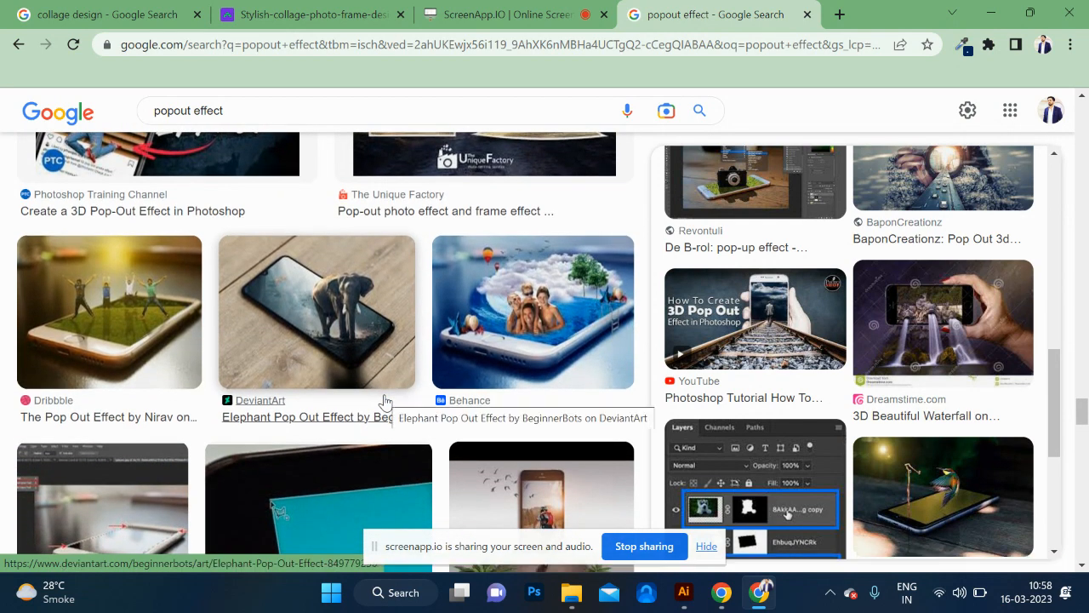
scroll(384, 400, down, 10)
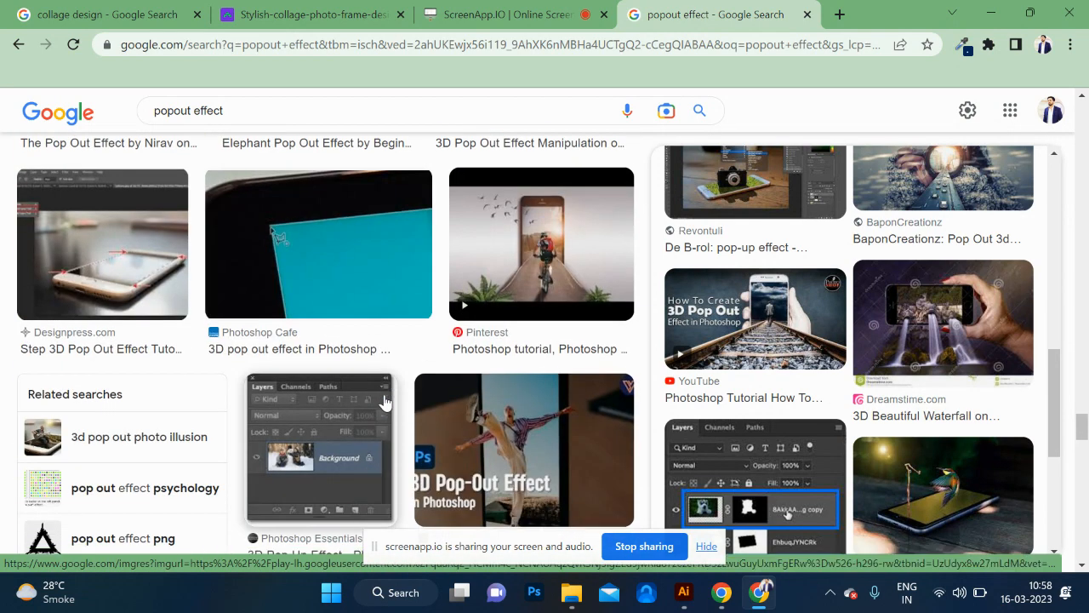
scroll(384, 401, down, 4)
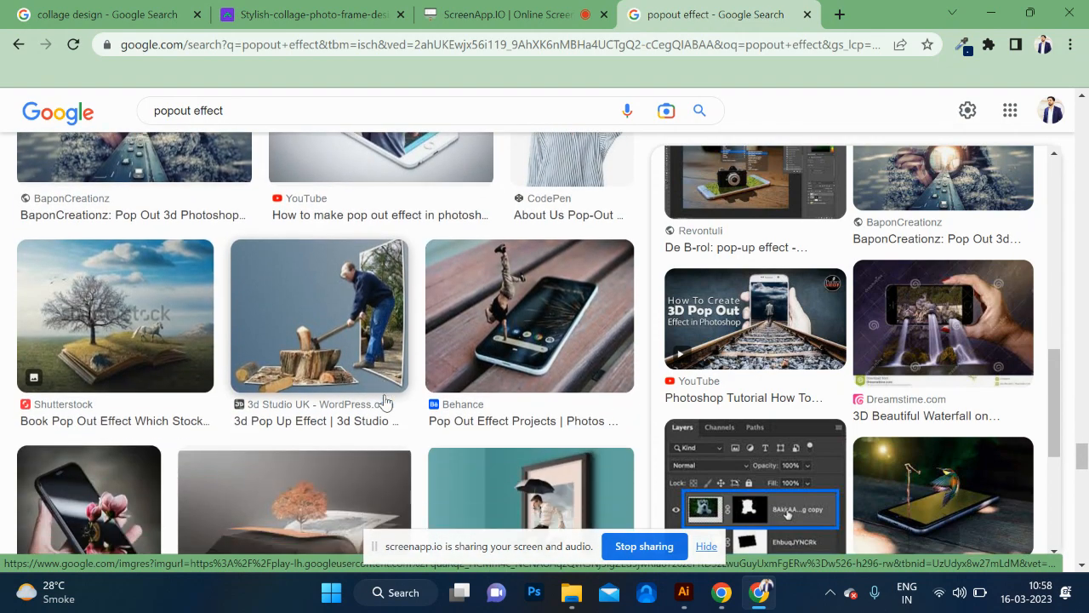
scroll(384, 401, up, 3)
scroll(384, 400, down, 6)
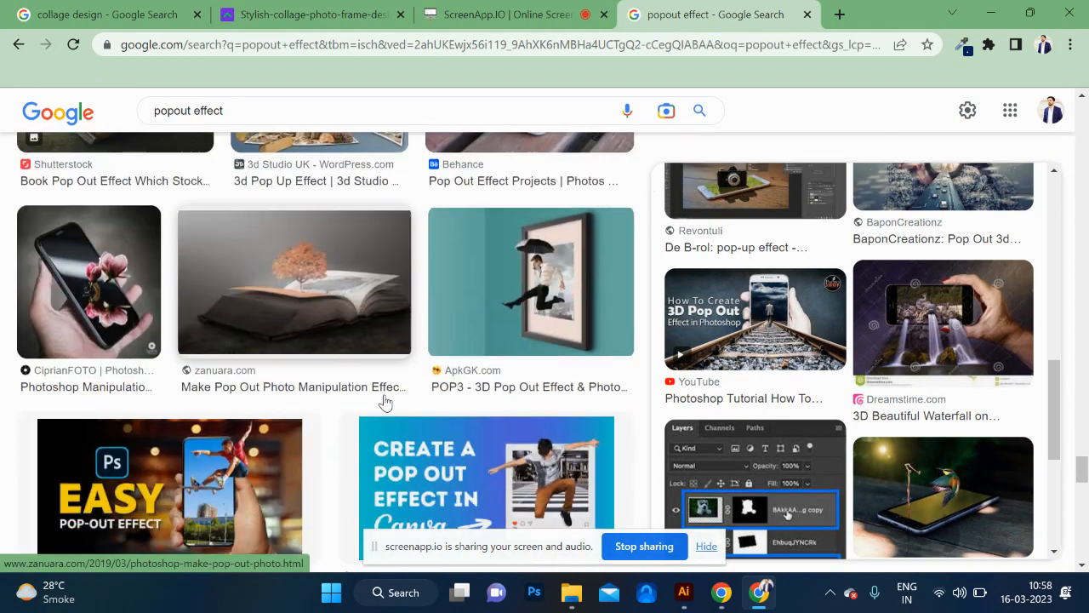
scroll(384, 400, down, 3)
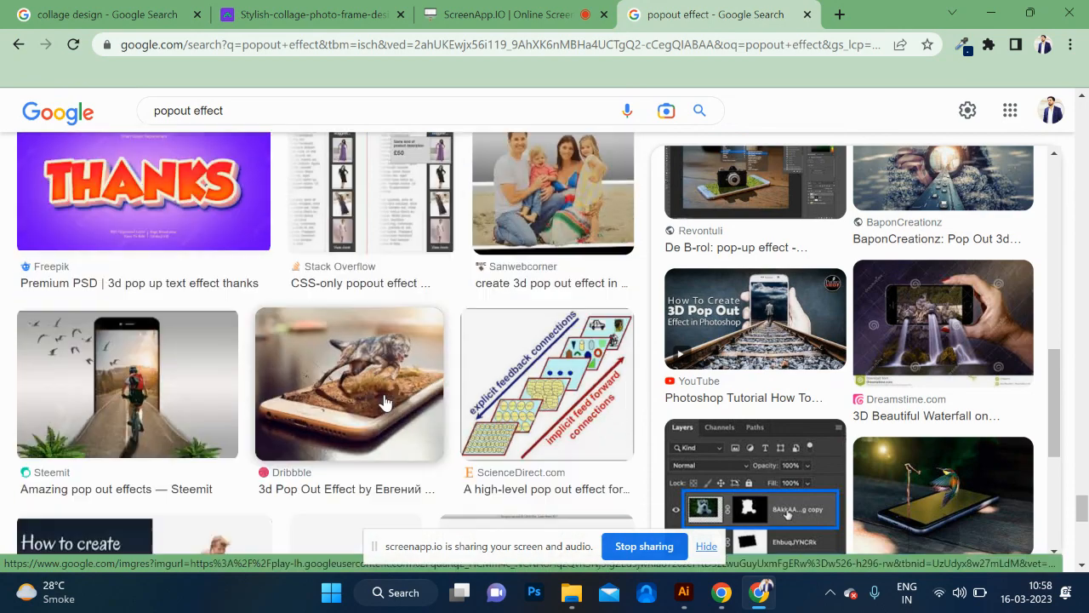
scroll(503, 311, down, 5)
scroll(503, 310, up, 10)
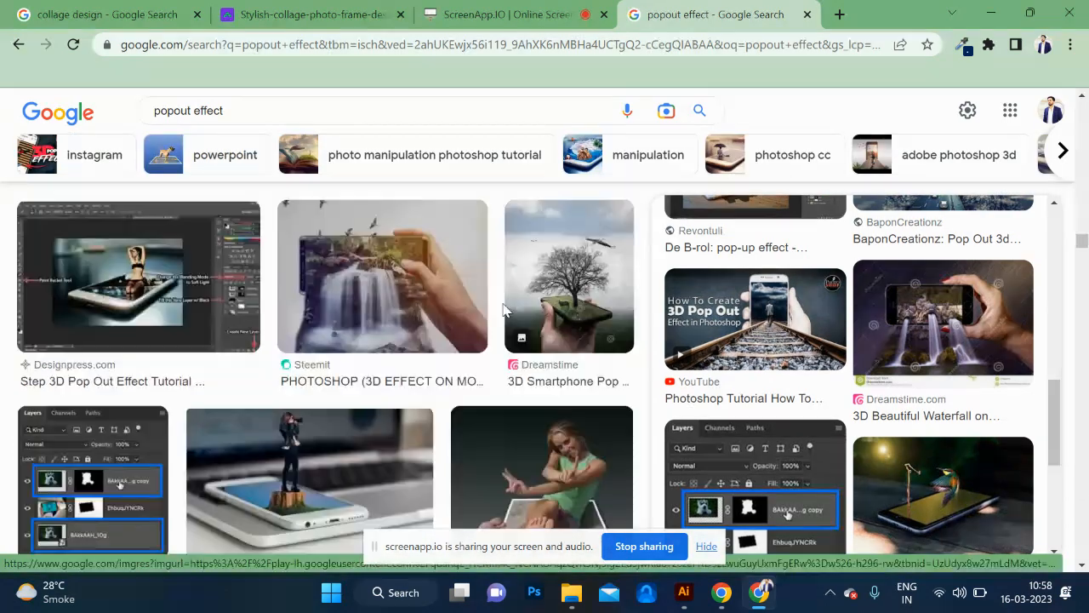
scroll(504, 311, up, 1)
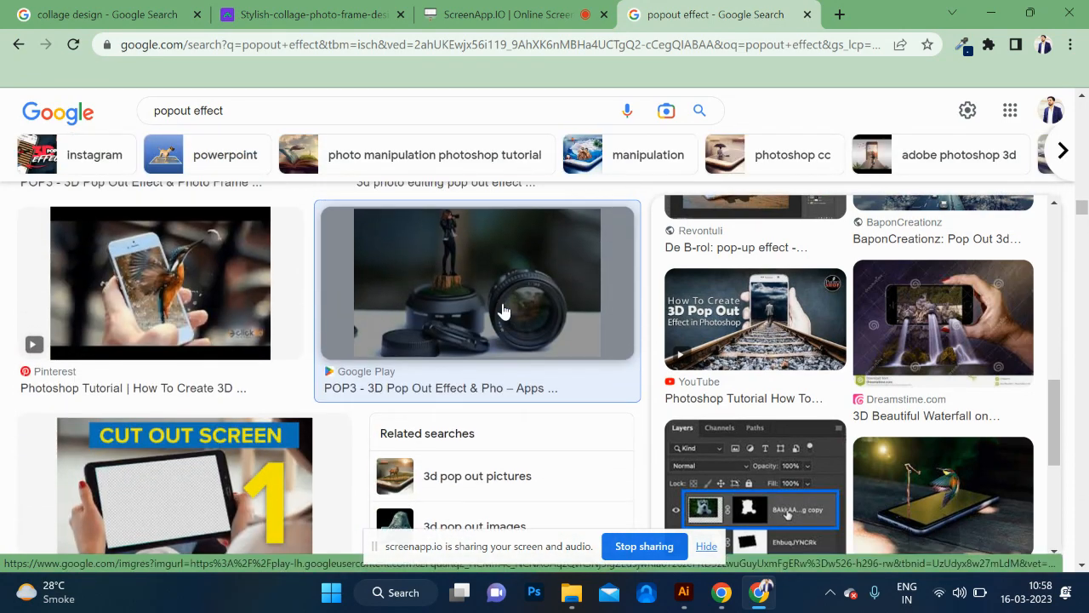
- Switch to Illustrator and move the round portrait farther from the artboard, over the right side of the collage
key(alt+Tab)
key(alt+Tab)
key(alt+Tab)
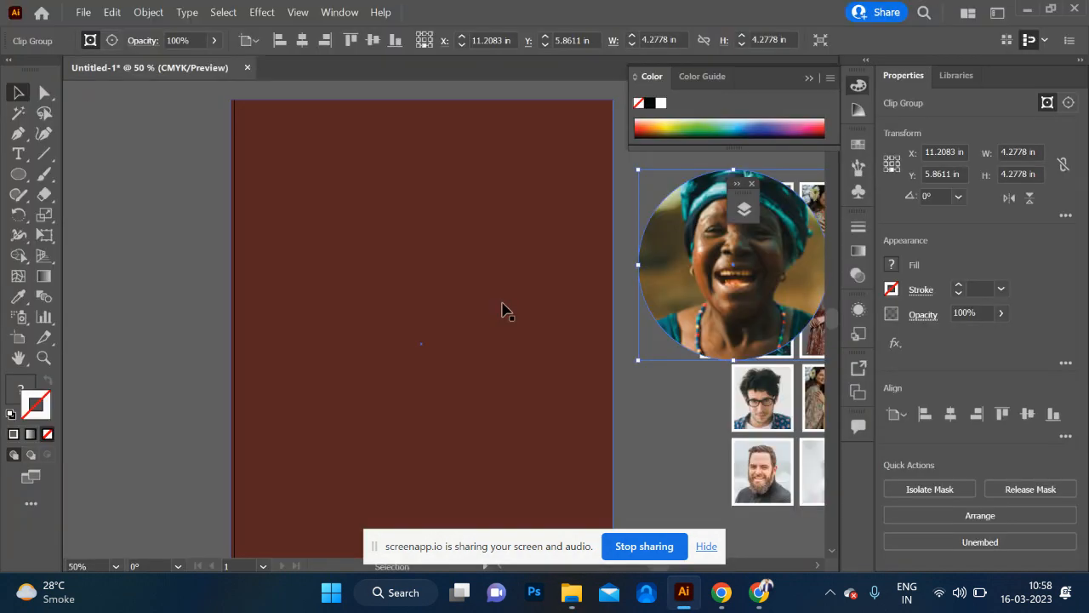
scroll(503, 310, right, 6)
drag(497, 291, 730, 301)
scroll(420, 253, left, 3)
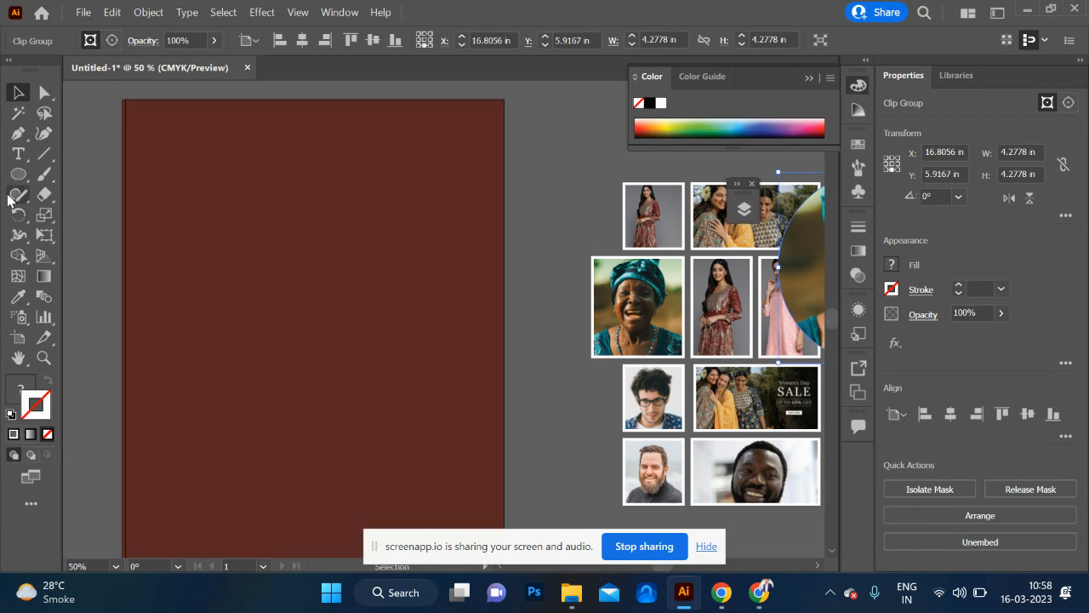
- Draw a hexagon about 4.23 × 3.67 in on the upper part of the artboard and fill it dark green
drag(27, 177, 100, 235)
drag(241, 285, 293, 363)
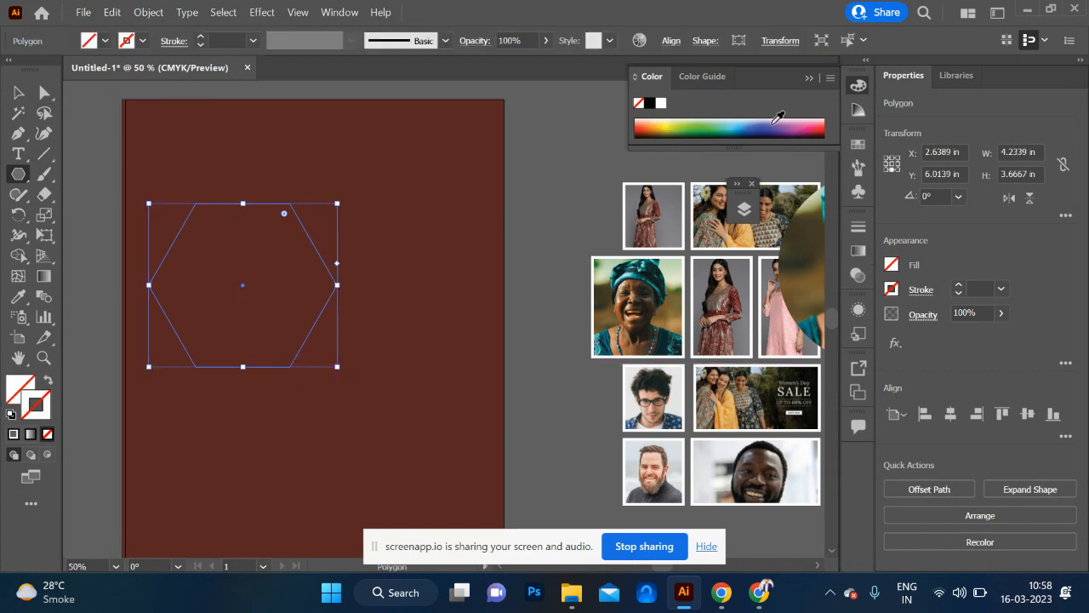
click(683, 127)
- Place the image i2 from the teacher folder over the green hexagon as a linked file
key(alt+Tab)
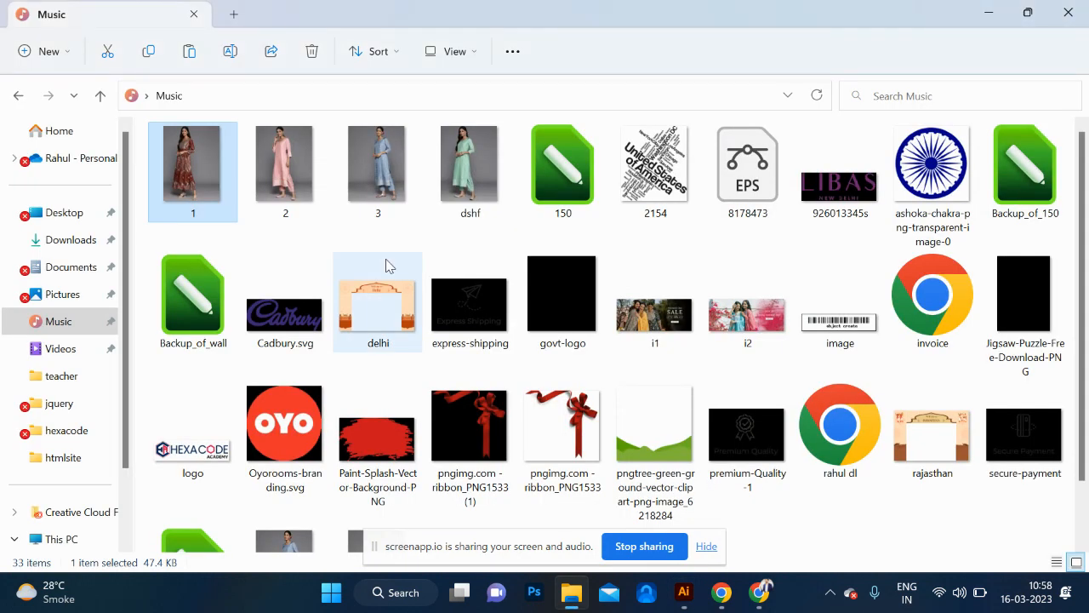
key(alt+Tab)
key(ctrl+shift+p)
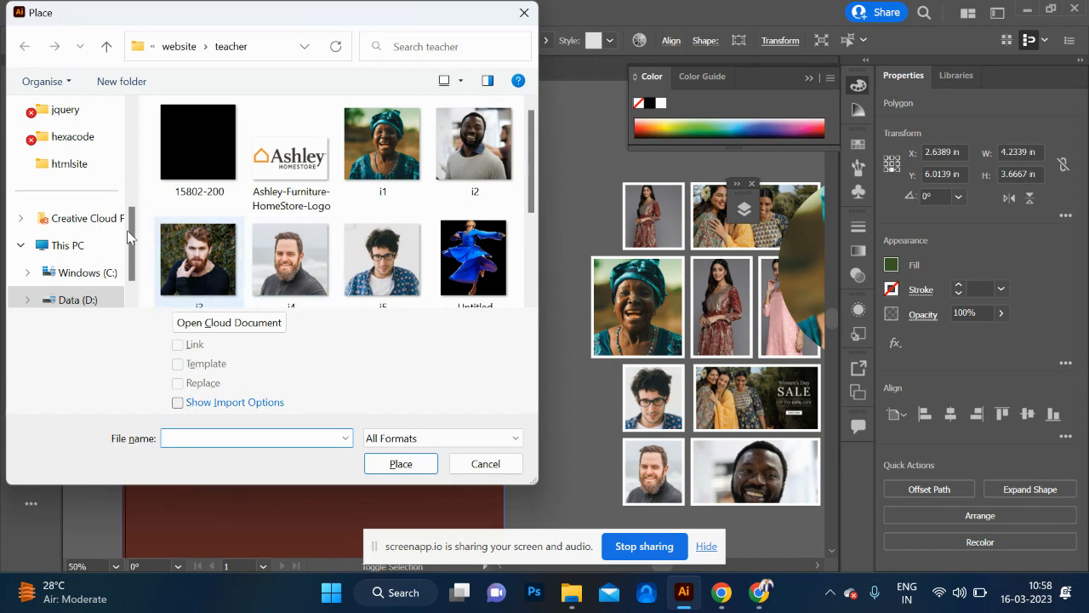
click(474, 143)
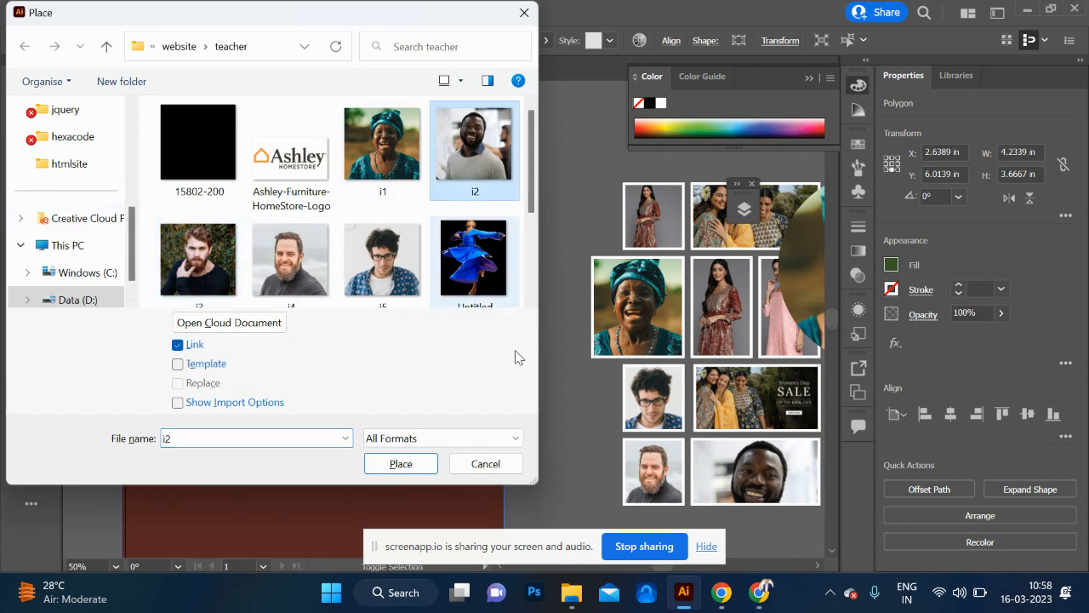
click(400, 463)
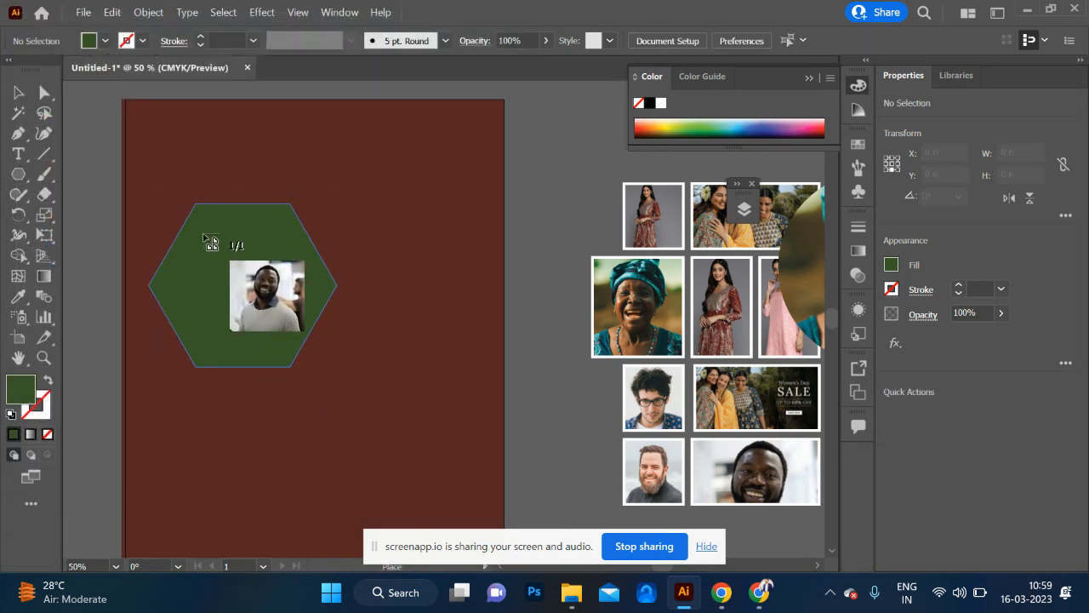
click(203, 233)
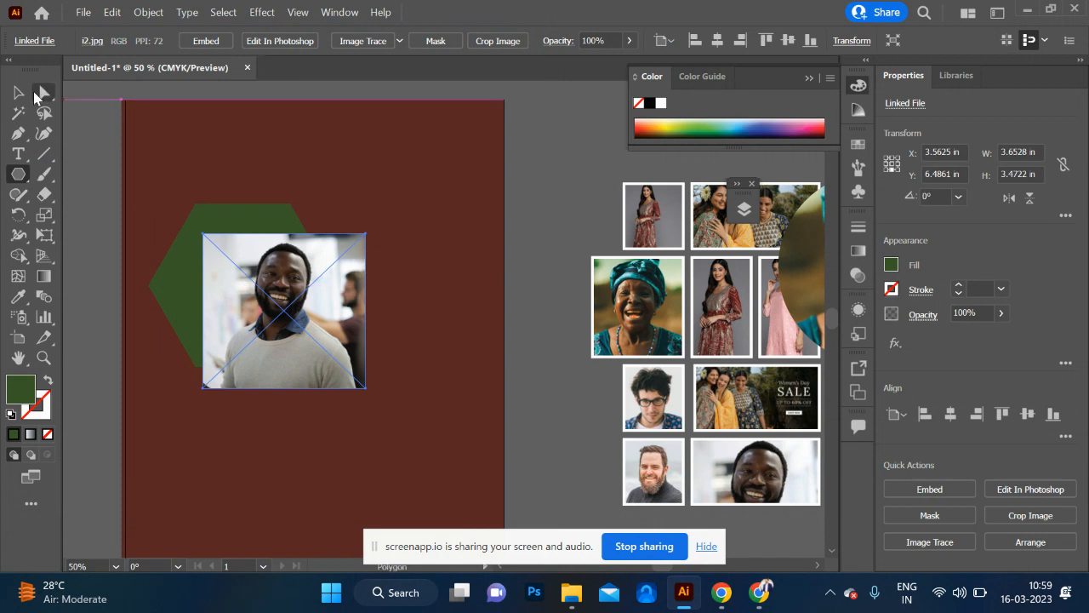
- Enlarge the placed portrait to about 4.68 × 4.44 in and position it so it covers the hexagon
click(29, 96)
drag(364, 232, 389, 211)
drag(325, 300, 281, 274)
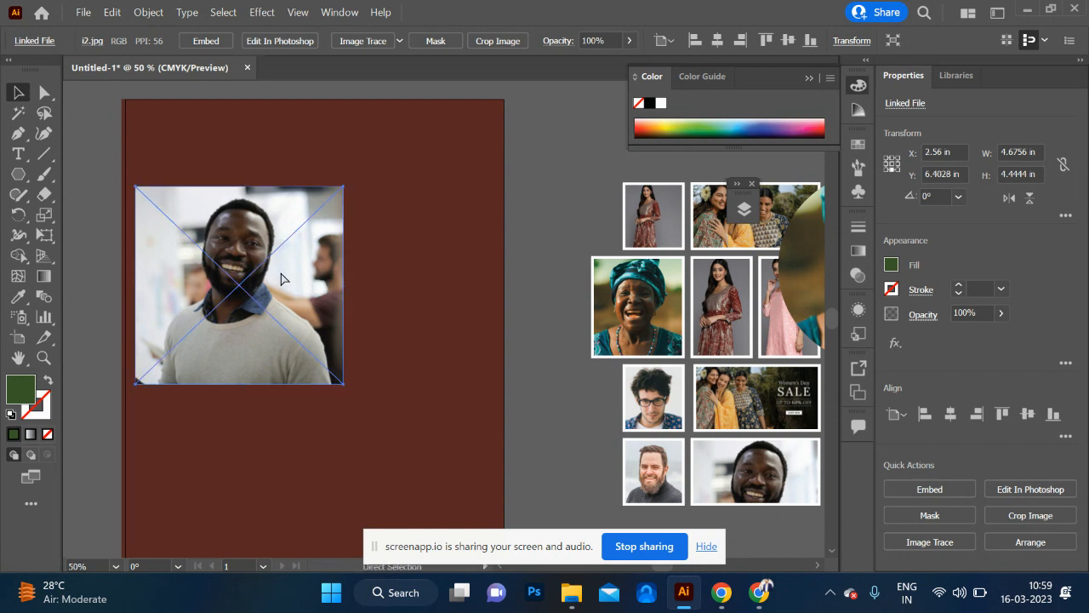
- Send the portrait one level back, behind the green hexagon, and embed it
key(ctrl+bracketleft)
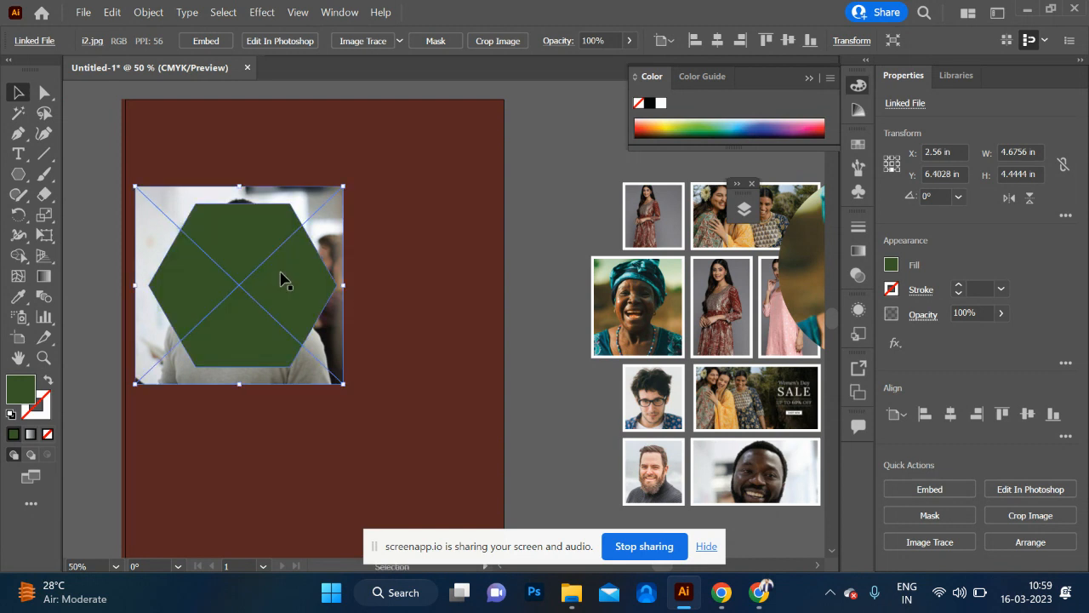
click(197, 42)
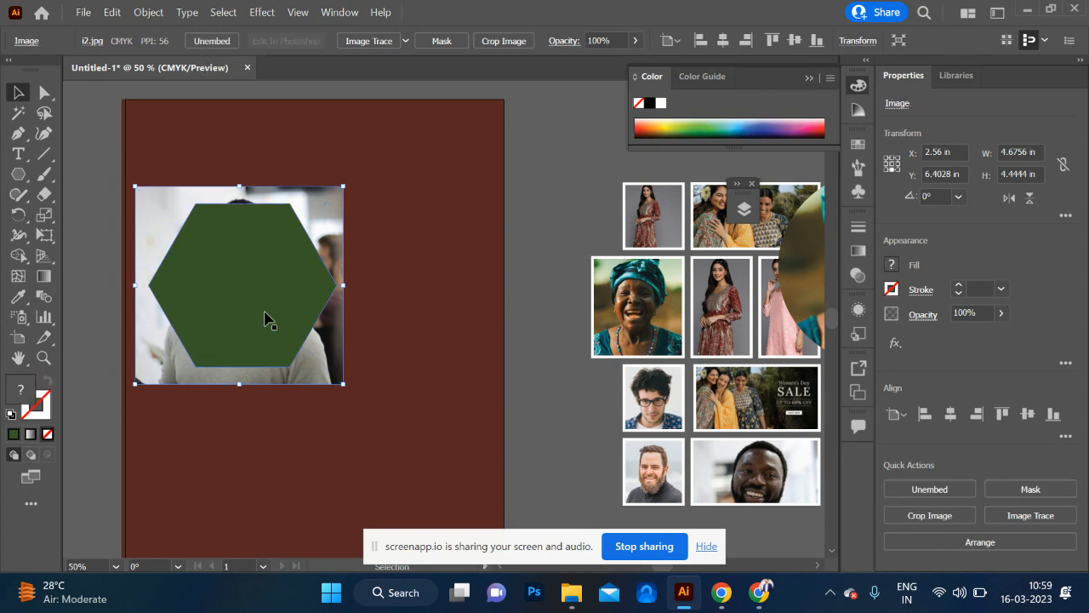
- Try clipping the embedded portrait to the hexagon with a clipping mask twice, undoing the mask each time
shift+click(271, 262)
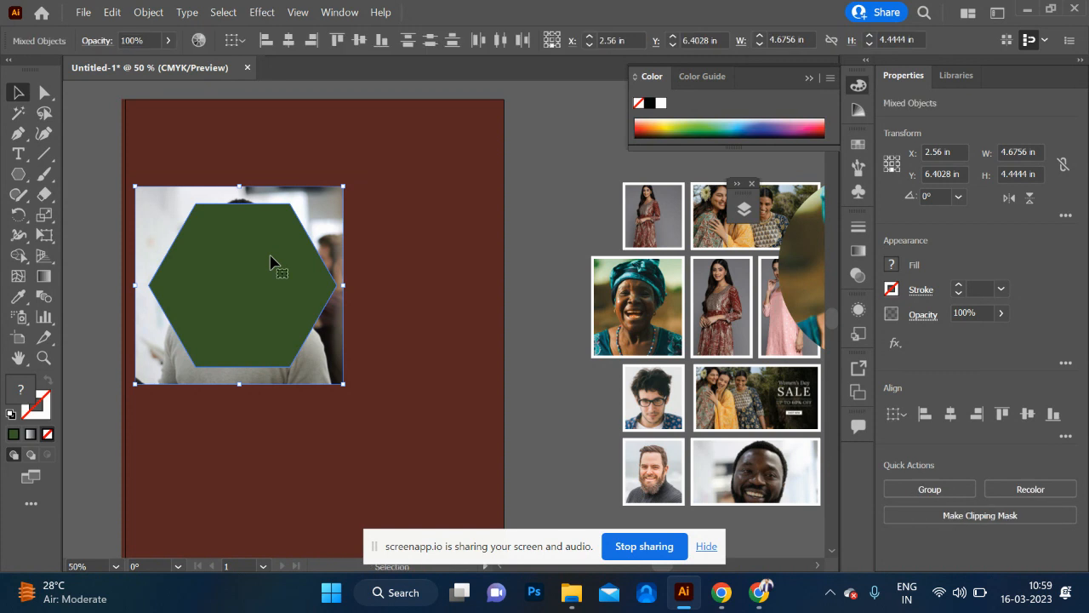
key(ctrl+7)
key(ctrl+7)
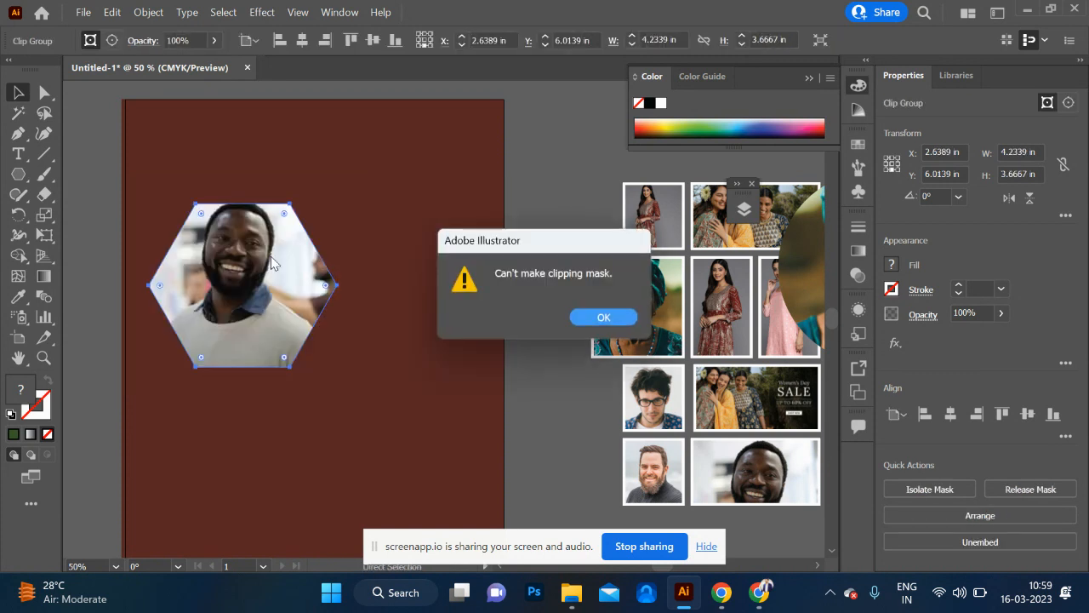
click(594, 321)
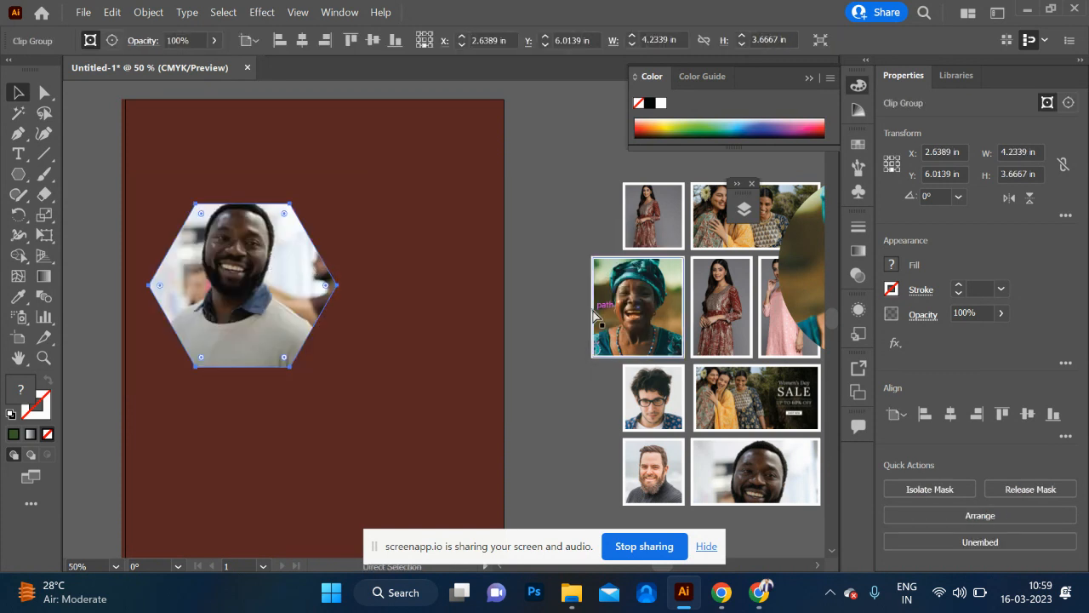
key(ctrl+z)
right_click(280, 305)
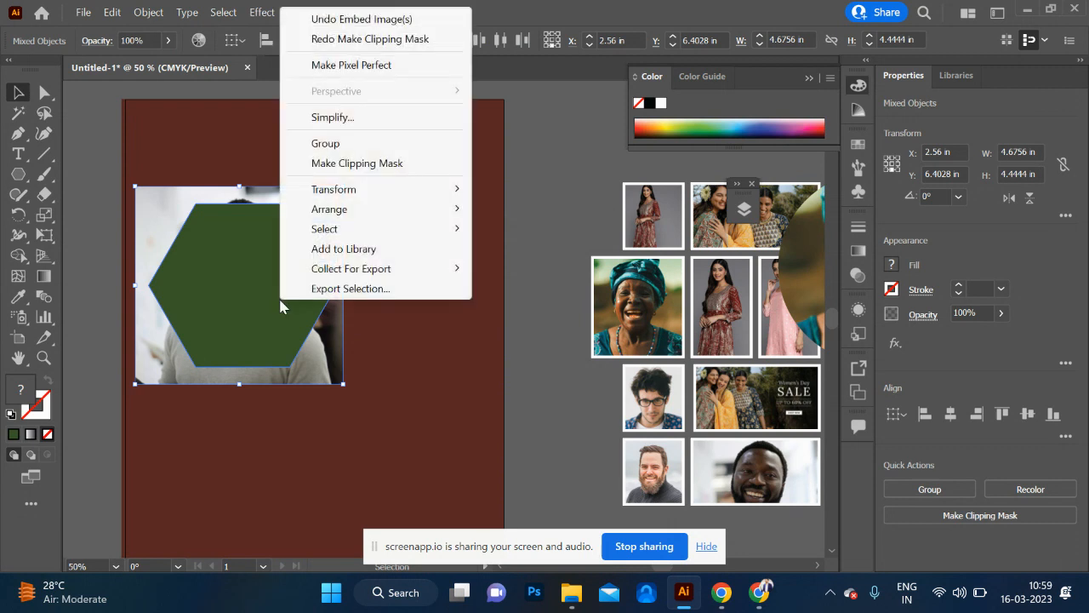
click(393, 166)
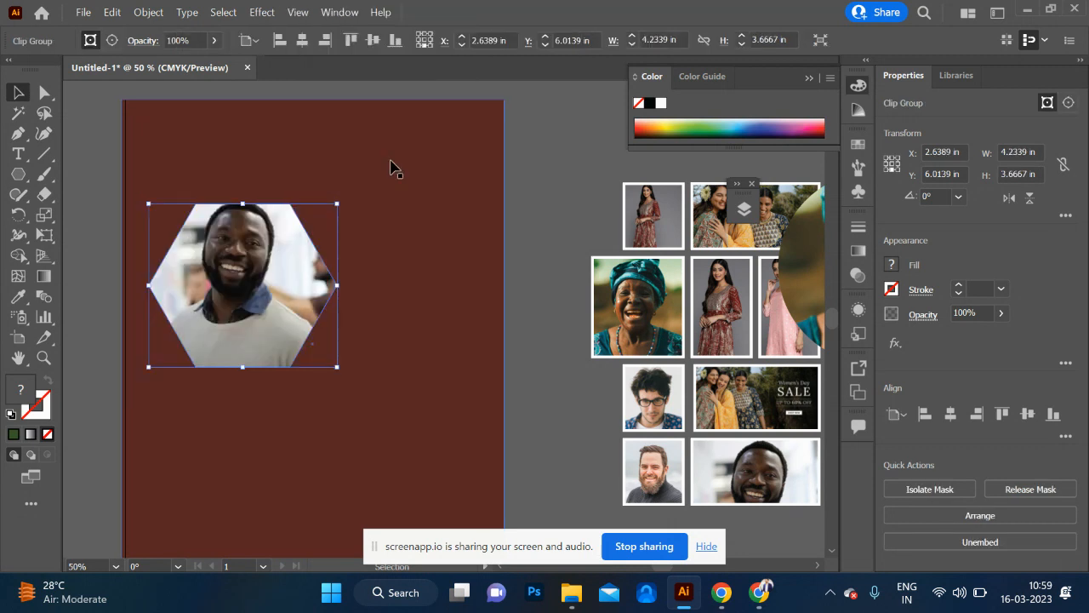
key(ctrl+z)
- Move the round portrait down and to the right, away from the upper photos of the collage
scroll(534, 297, down, 3)
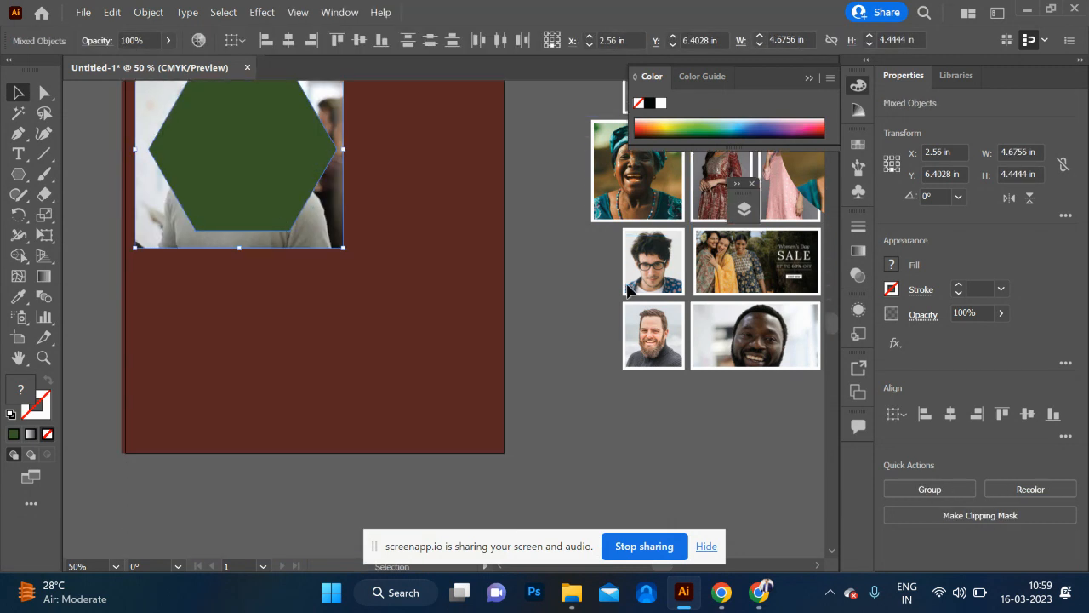
scroll(587, 339, right, 4)
scroll(749, 226, up, 3)
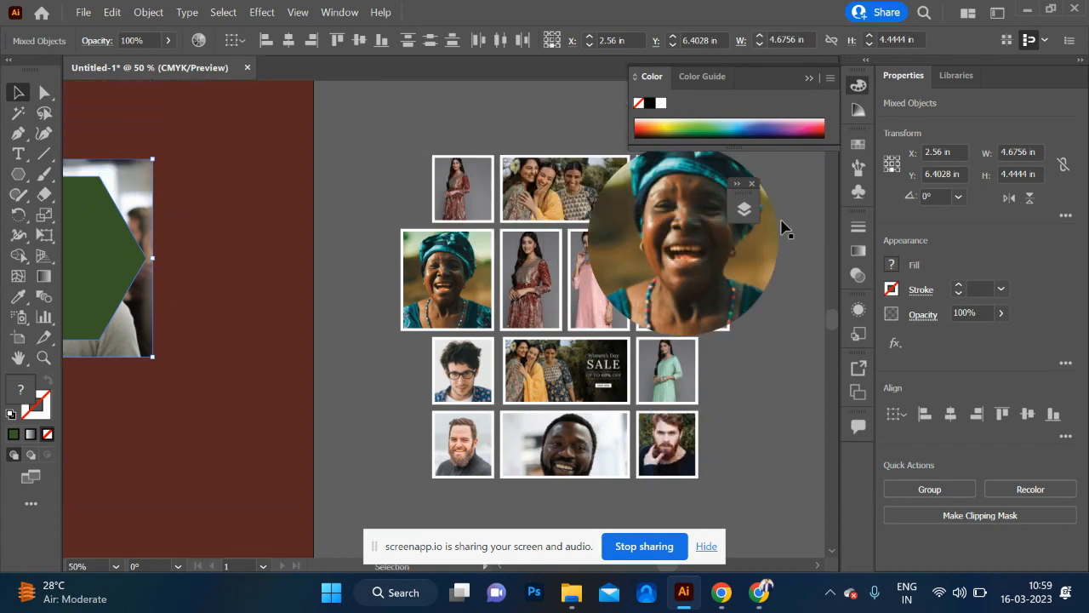
drag(681, 282, 798, 439)
- Switch to Chrome and return to the "popout effect" image results
key(alt+Tab)
key(alt+Tab)
key(Tab)
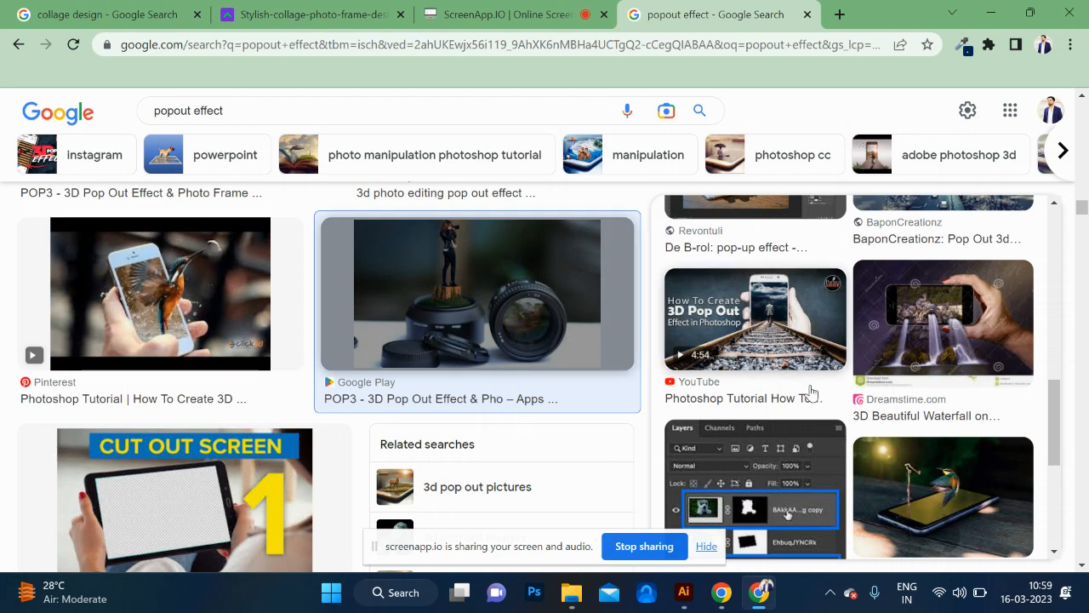
- Search Google Images for "3d tv advertisement"
scroll(549, 370, up, 8)
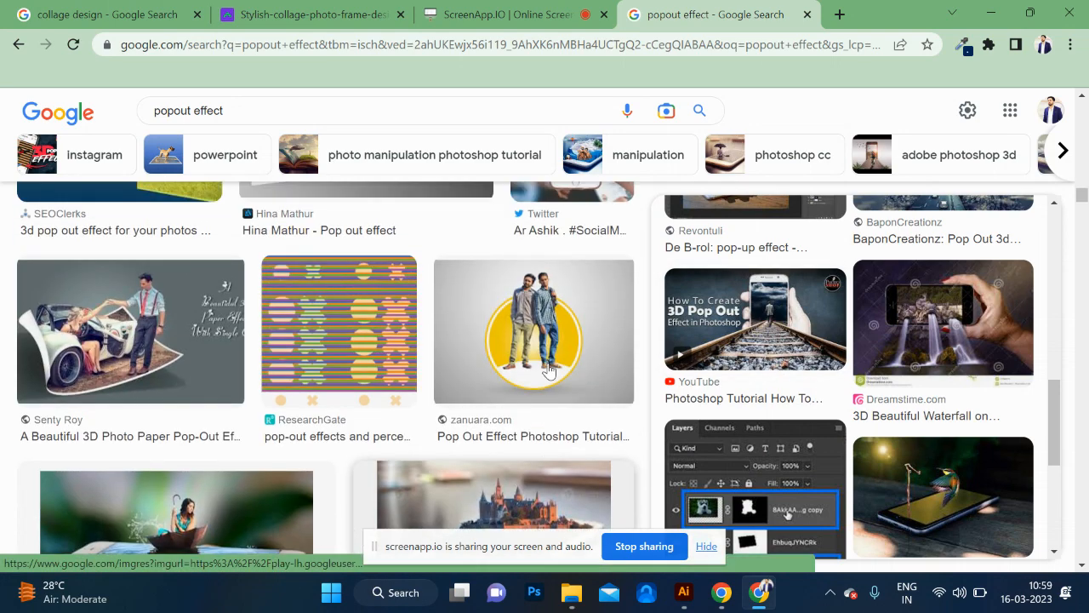
scroll(549, 371, up, 6)
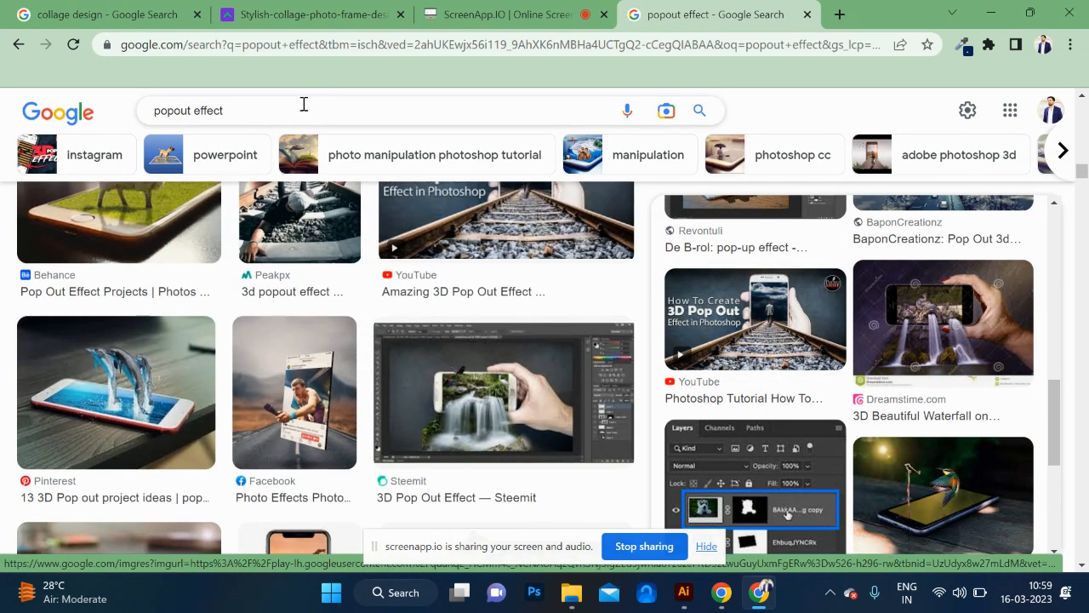
triple_click(303, 108)
text(3d t)
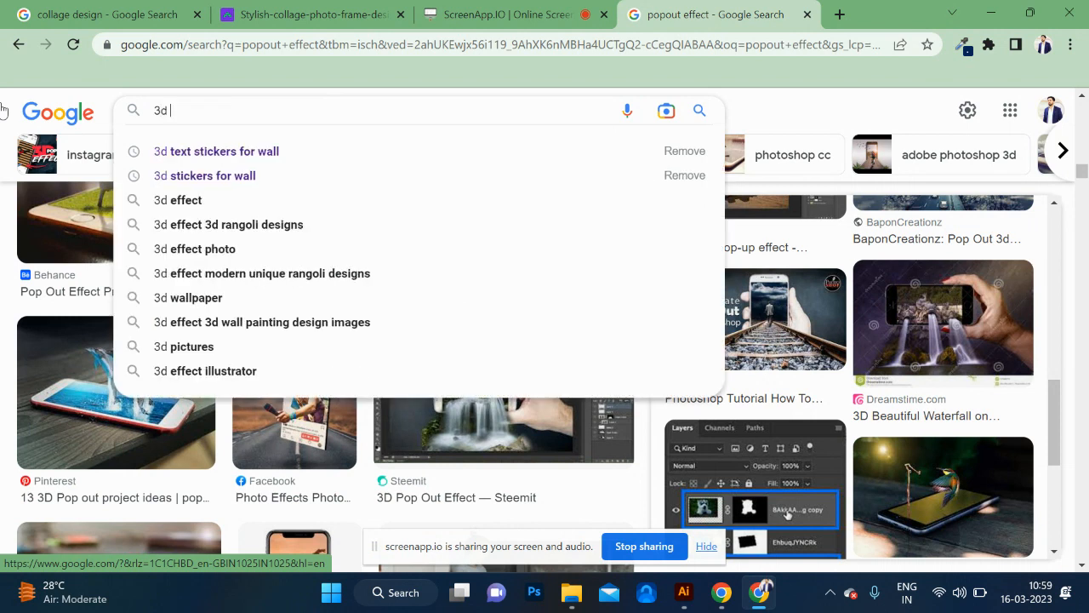
text(v ad)
key(Down)
key(Down)
key(Return)
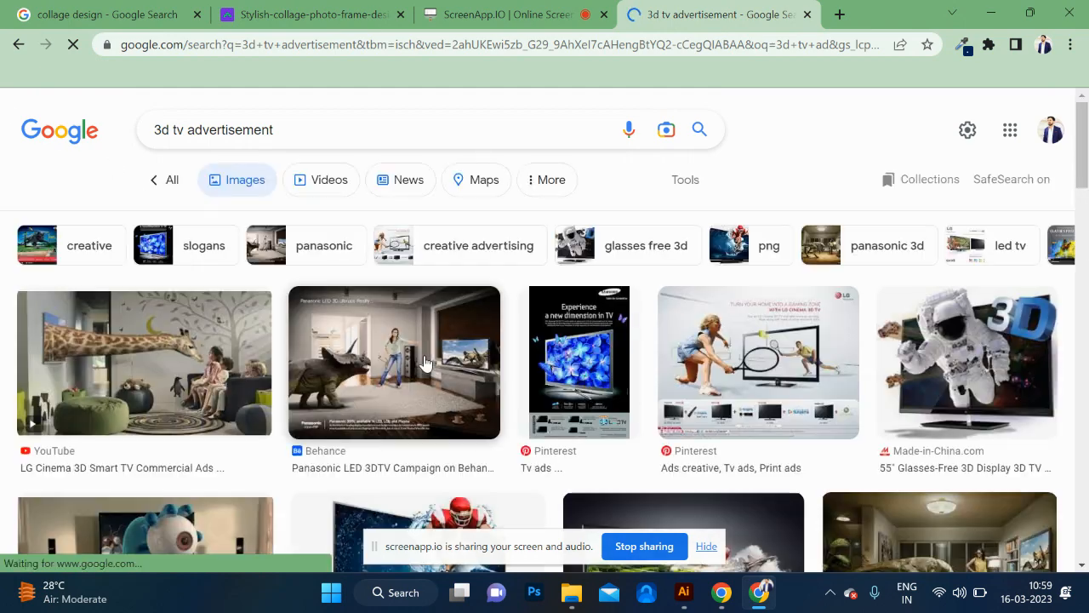
- Examine how subjects break out of the screen in the LG Cinema 3D giraffe and tennis ads and the neighbouring image results
scroll(340, 349, down, 1)
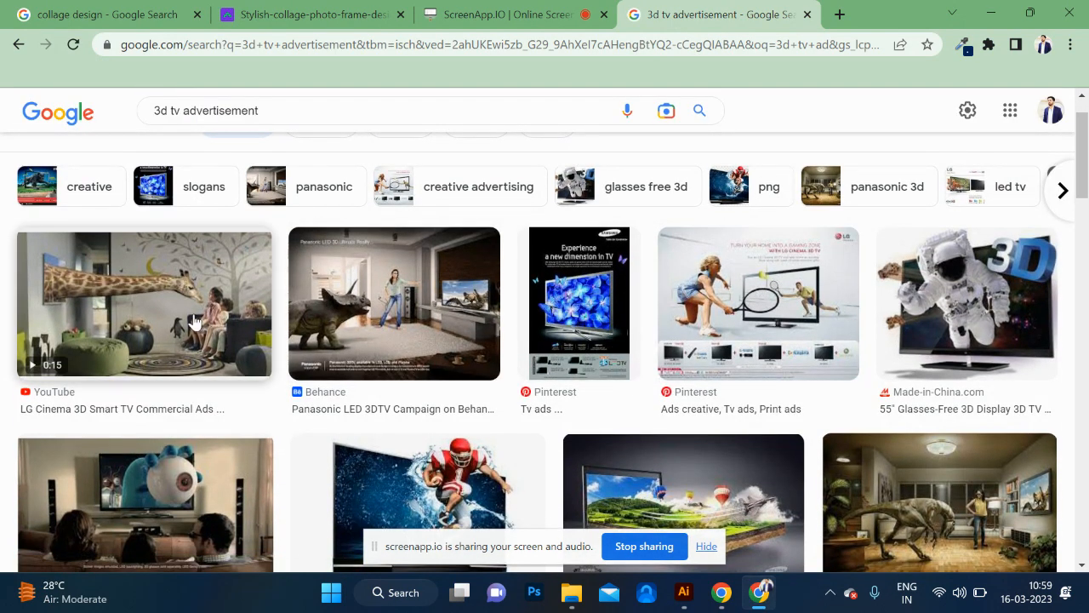
click(194, 320)
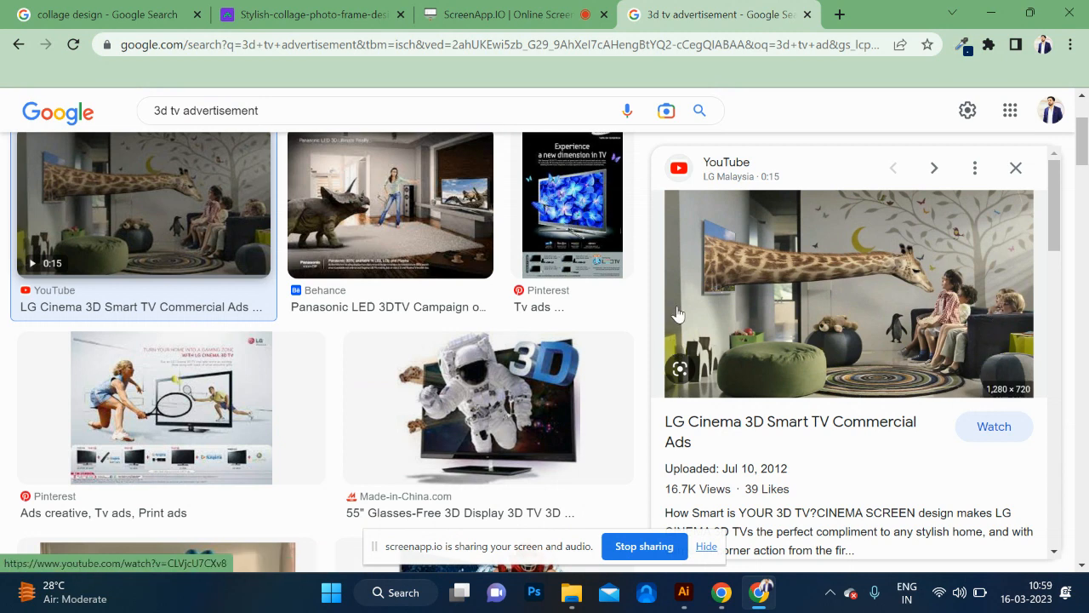
scroll(425, 354, down, 1)
scroll(213, 400, down, 2)
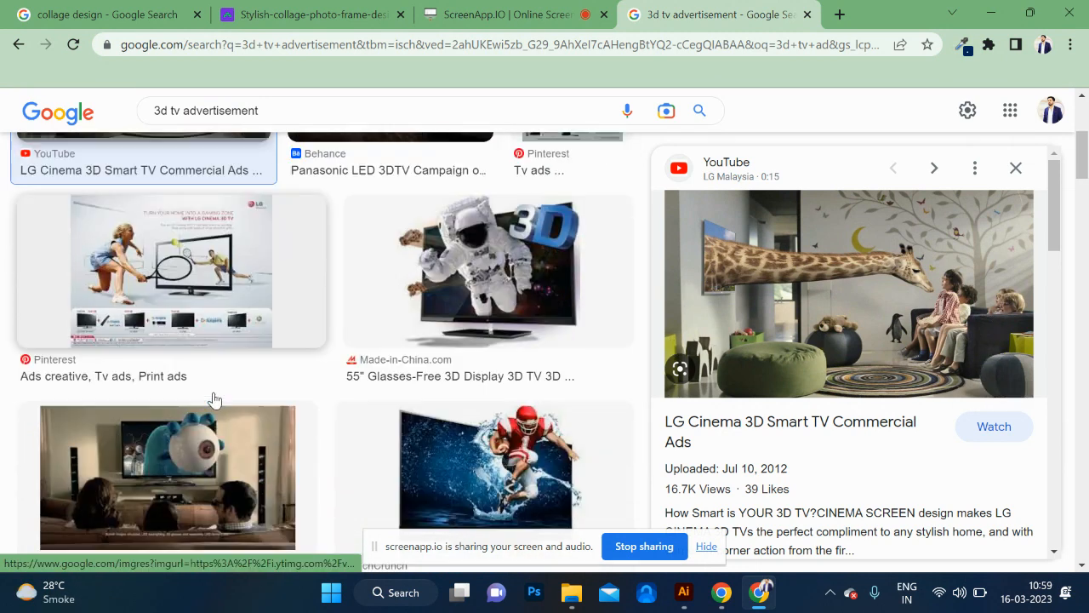
click(205, 304)
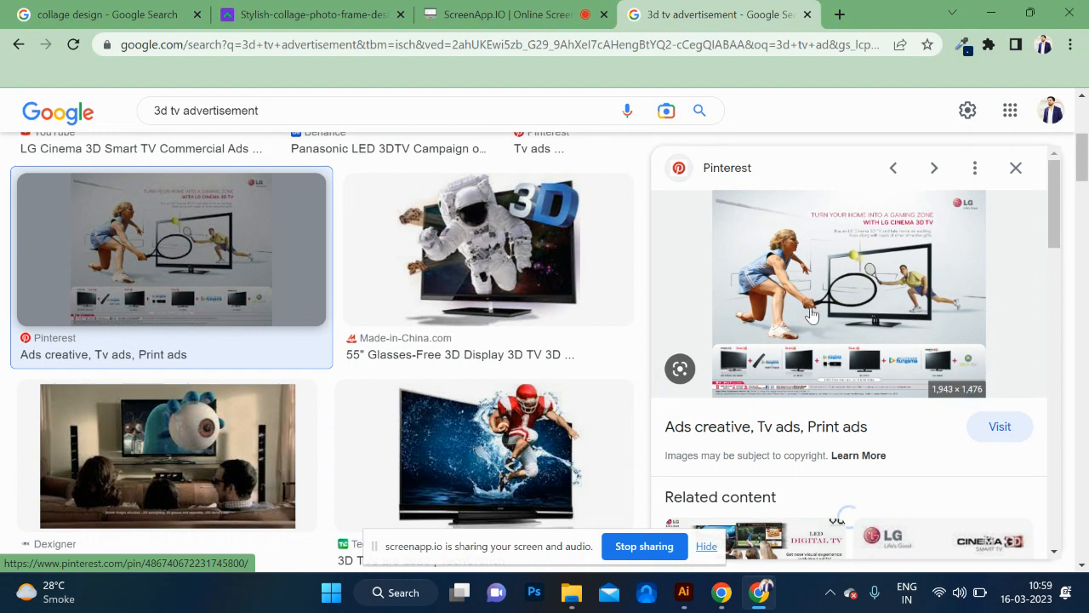
scroll(590, 384, down, 3)
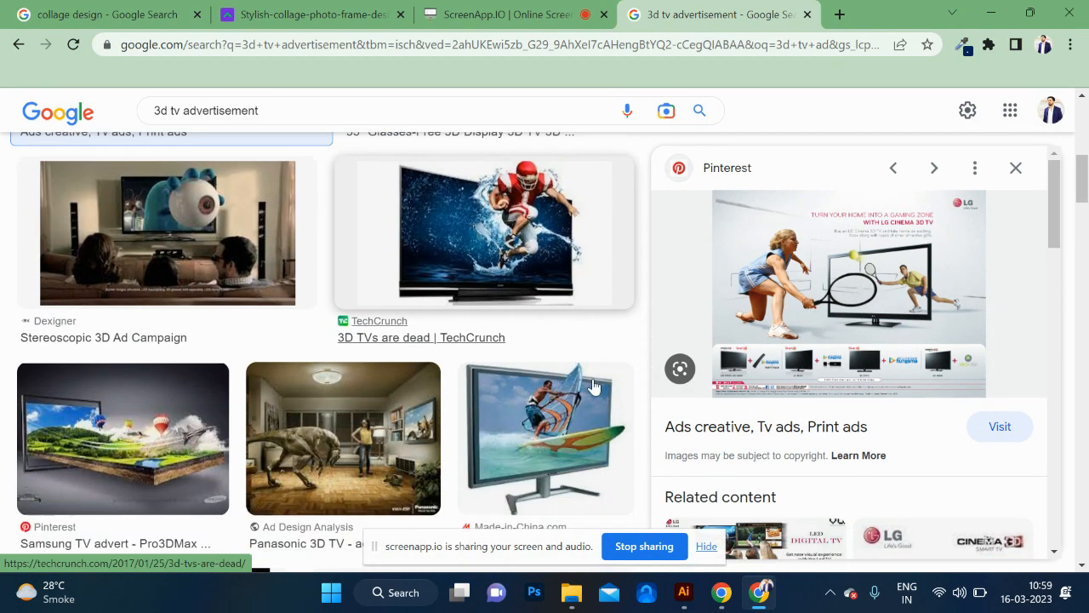
scroll(448, 343, up, 5)
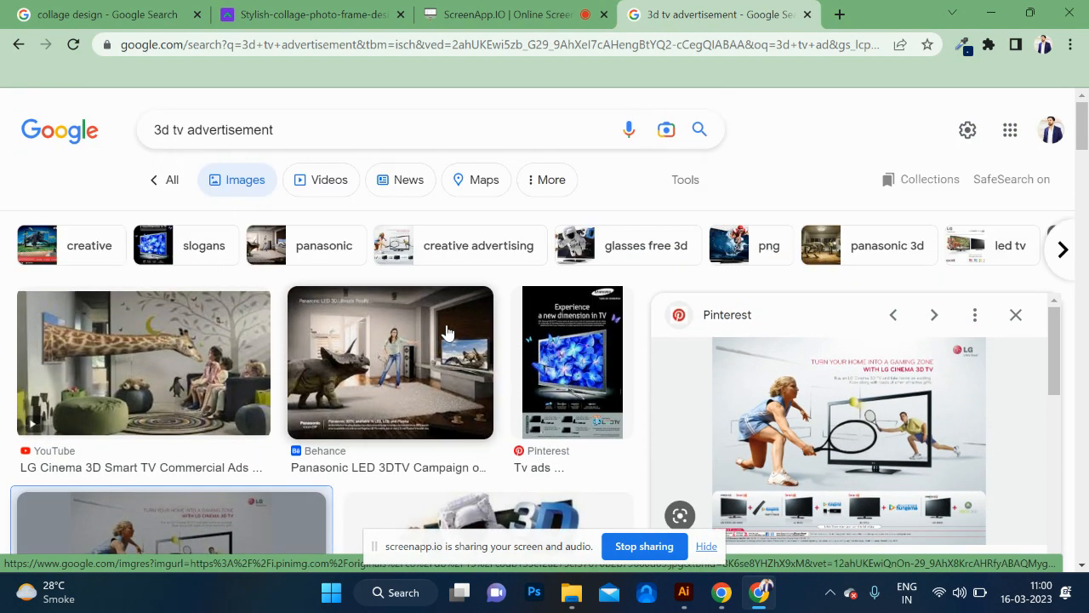
- Search Google Images for "mobile game"
drag(318, 137, 11, 114)
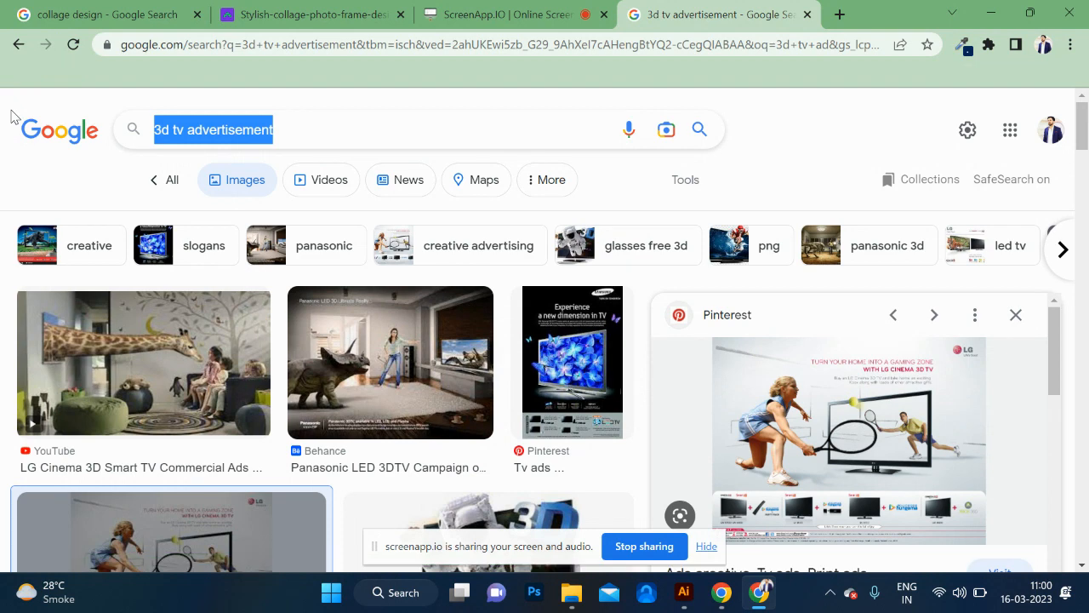
text(pr)
key(BackSpace)
key(BackSpace)
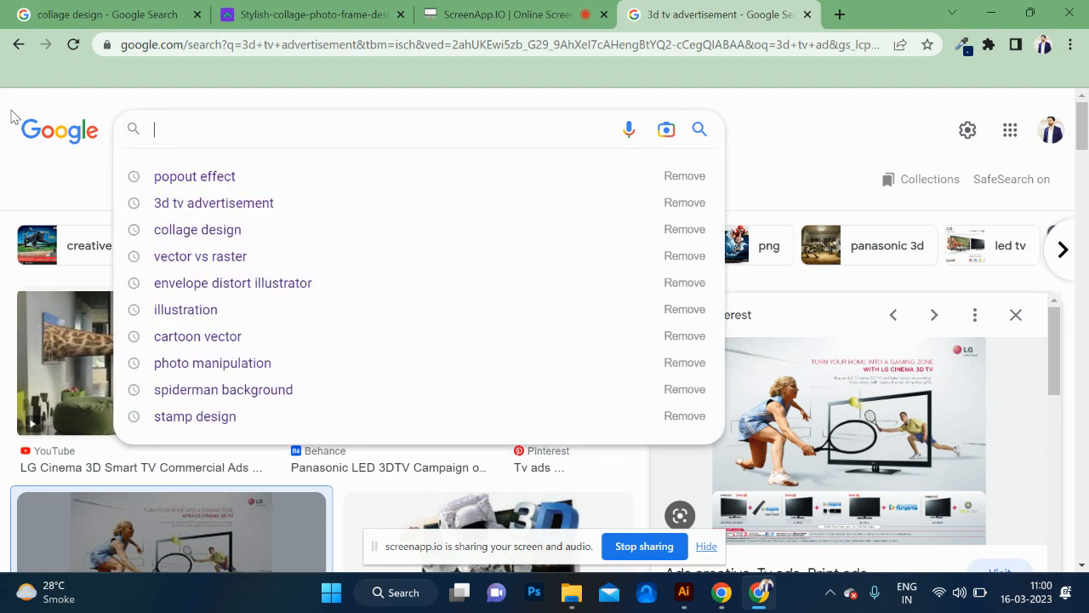
key(BackSpace)
text(g)
key(BackSpace)
text(mobile game)
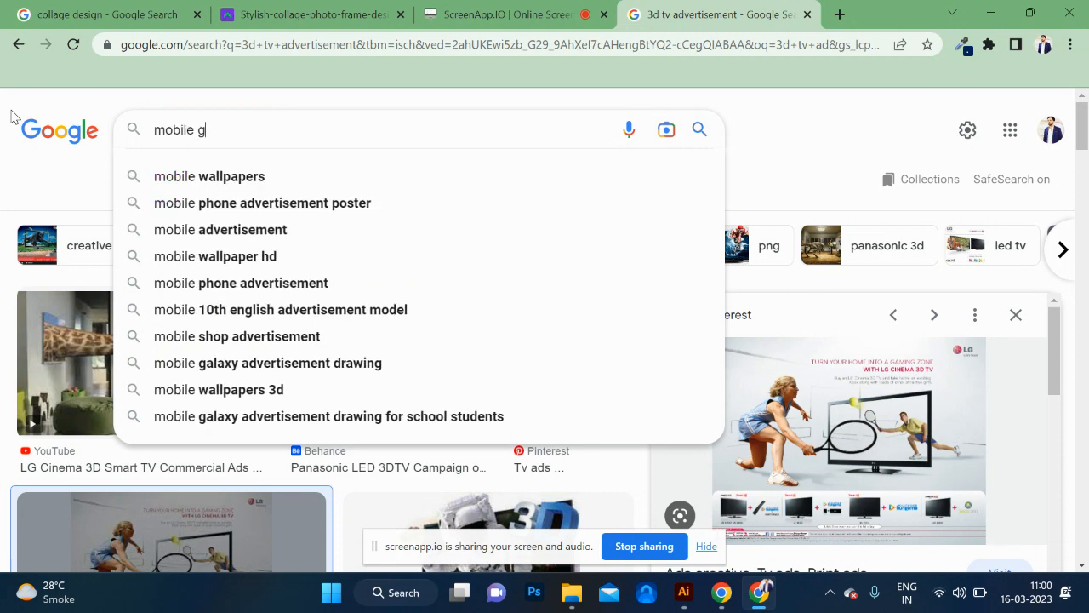
key(Return)
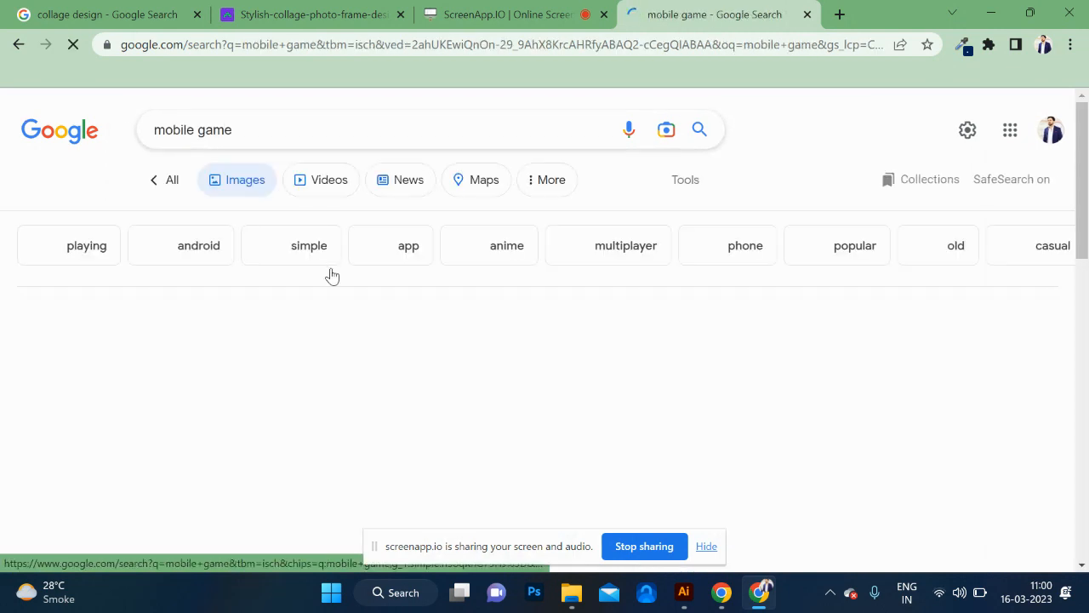
- Open the Daily Excelsior picture of two hands holding a gaming phone at full size in a new tab and copy it
scroll(430, 365, down, 2)
scroll(431, 365, down, 3)
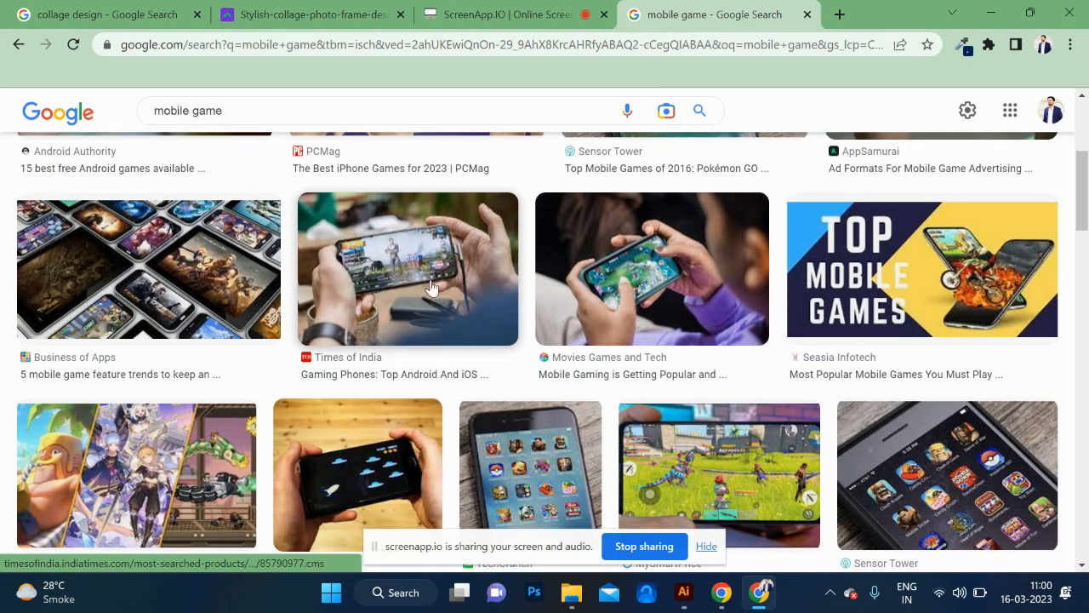
scroll(431, 288, down, 5)
scroll(431, 286, down, 2)
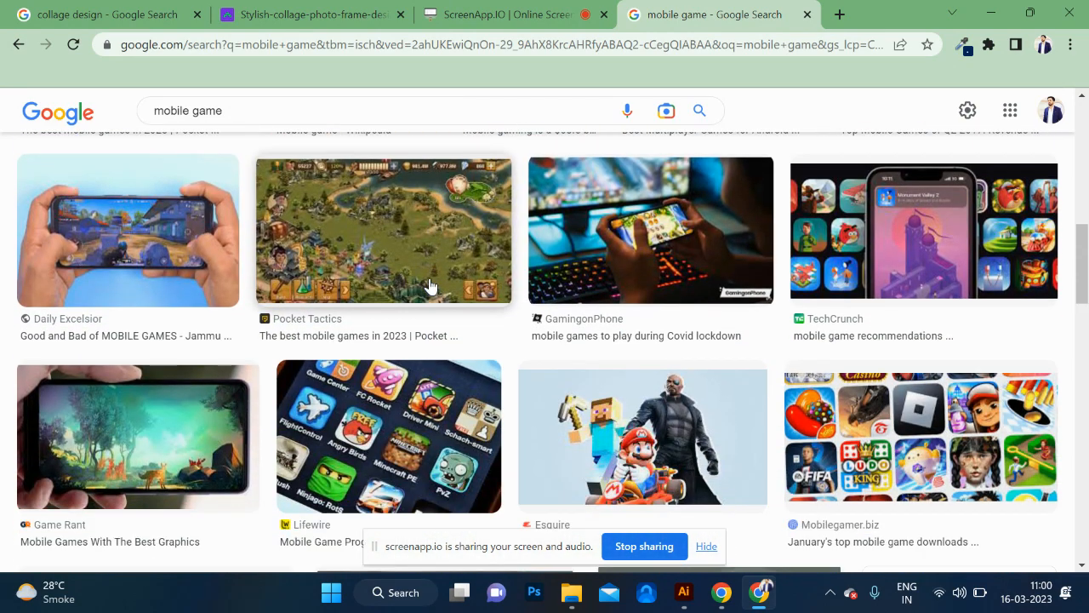
click(175, 232)
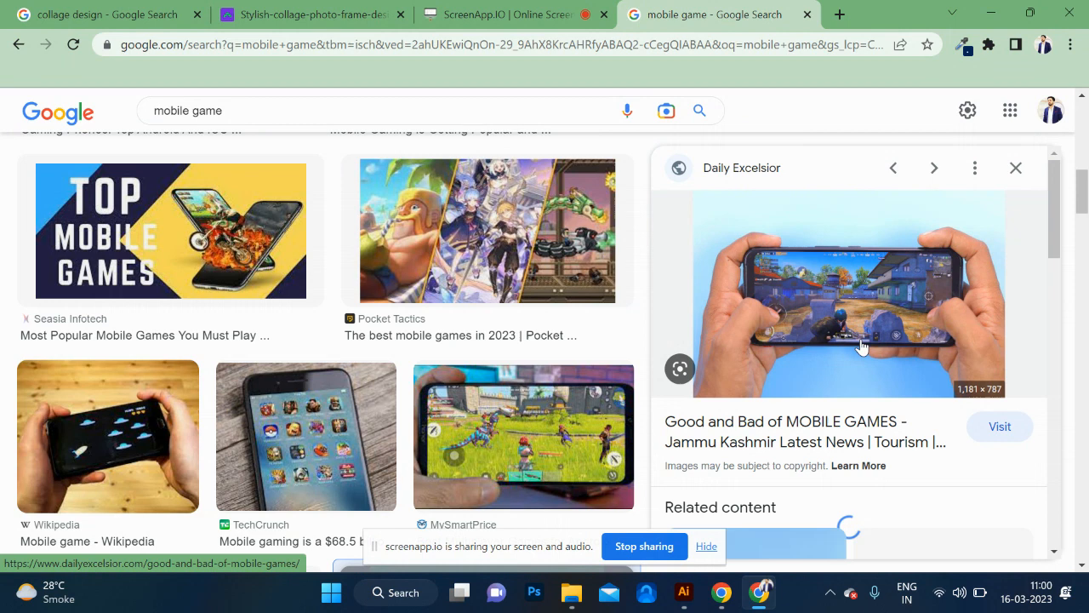
right_click(817, 317)
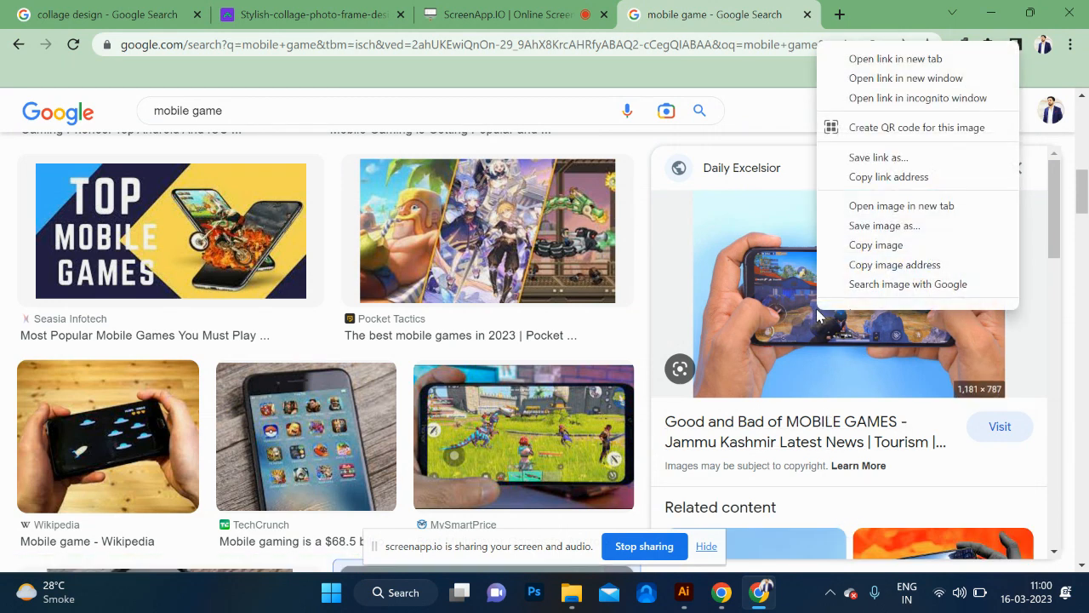
click(901, 214)
click(765, 15)
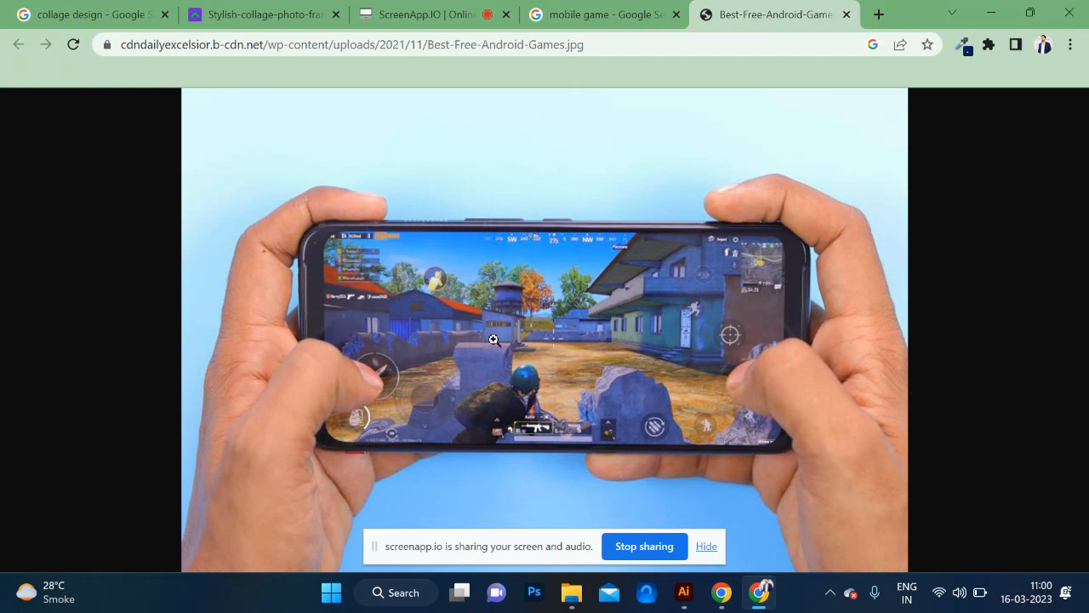
right_click(534, 325)
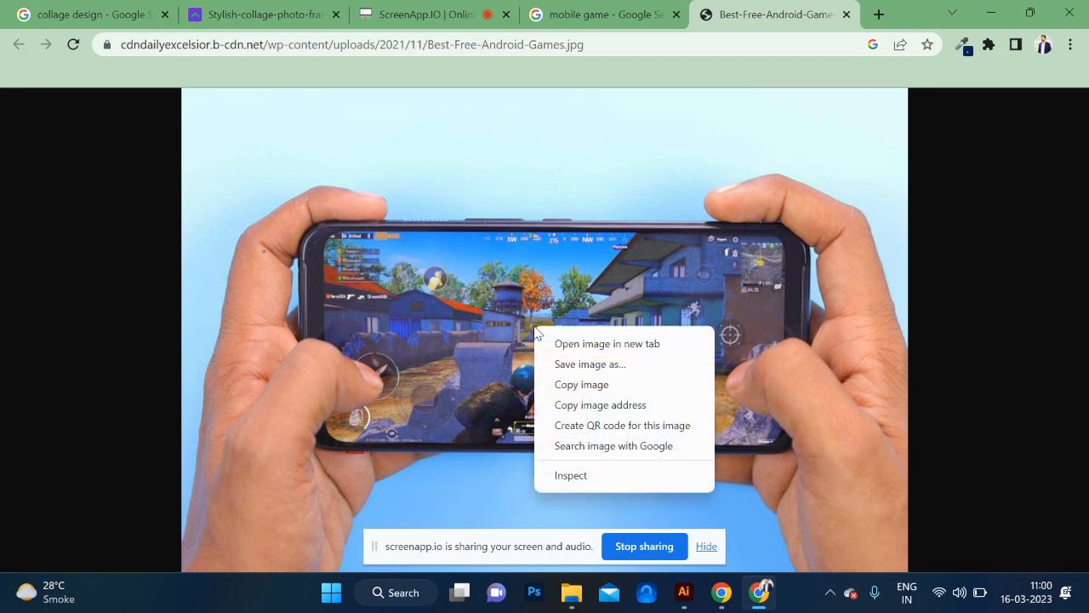
click(587, 385)
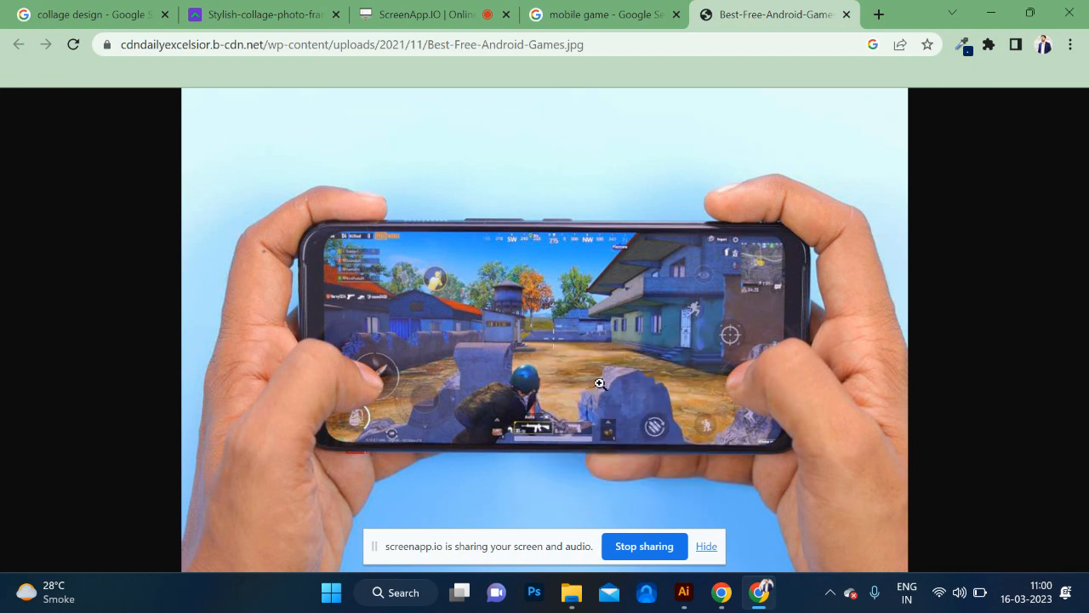
- Switch to Illustrator and create a new landscape Letter document, 11 x 8.5 in, in CMYK Color
key(alt+Tab)
key(alt+Tab)
key(alt+Tab)
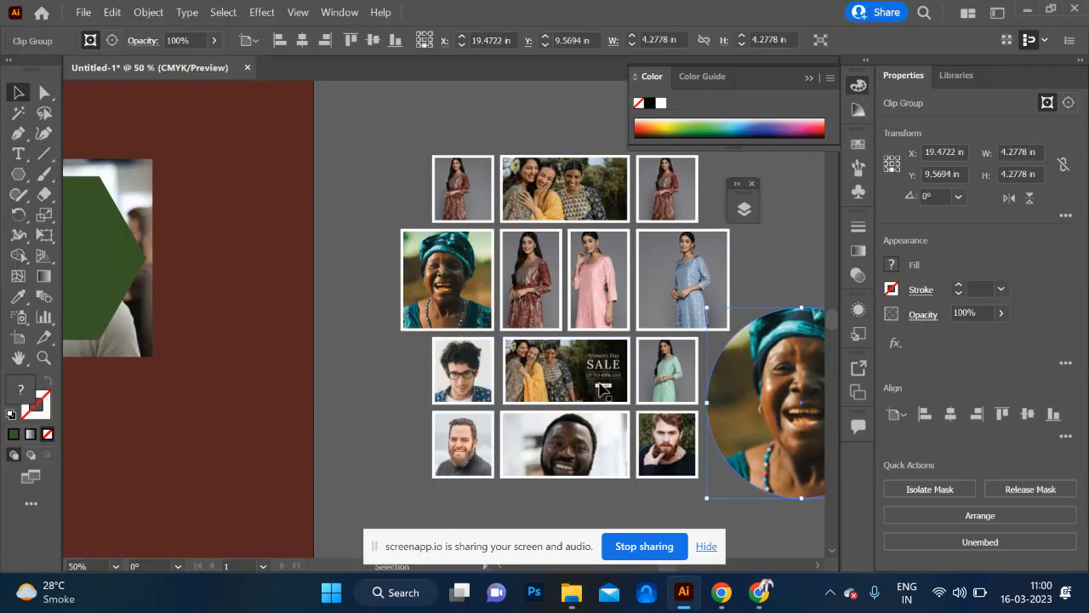
key(a)
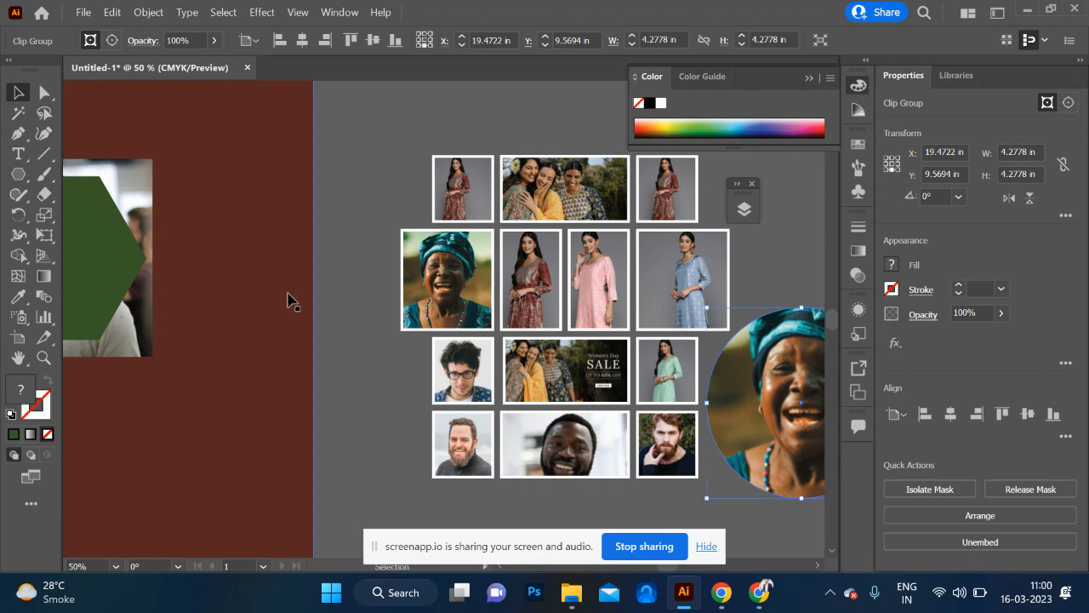
key(ctrl+n)
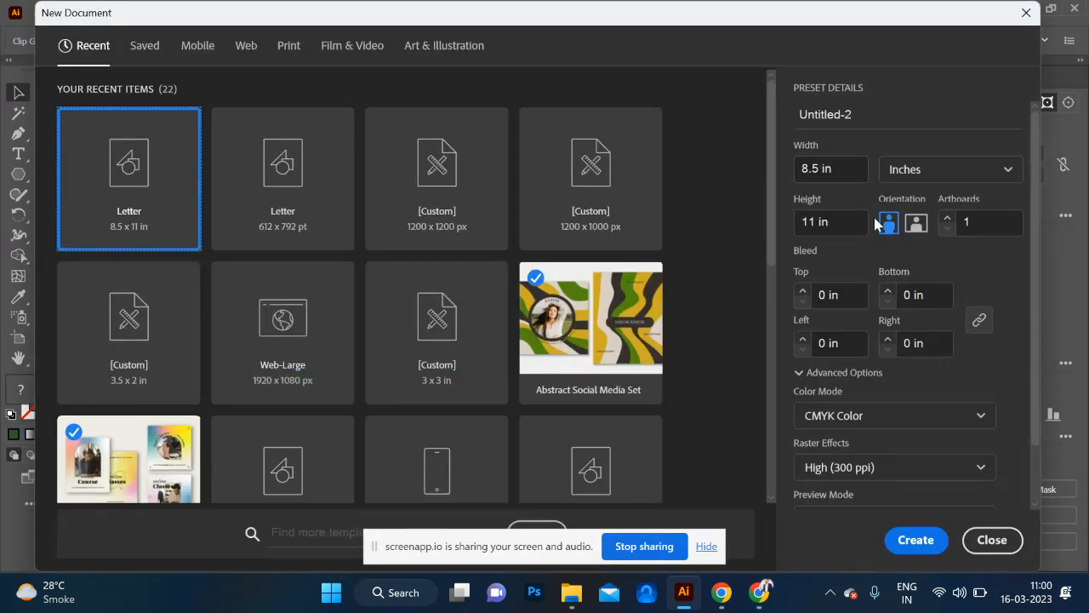
click(917, 224)
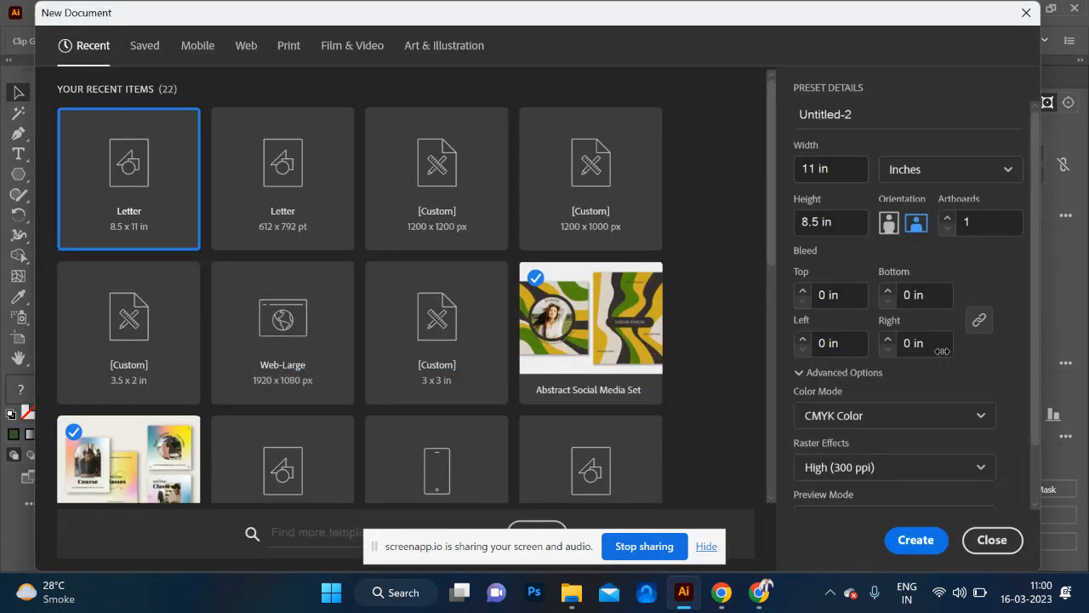
click(909, 541)
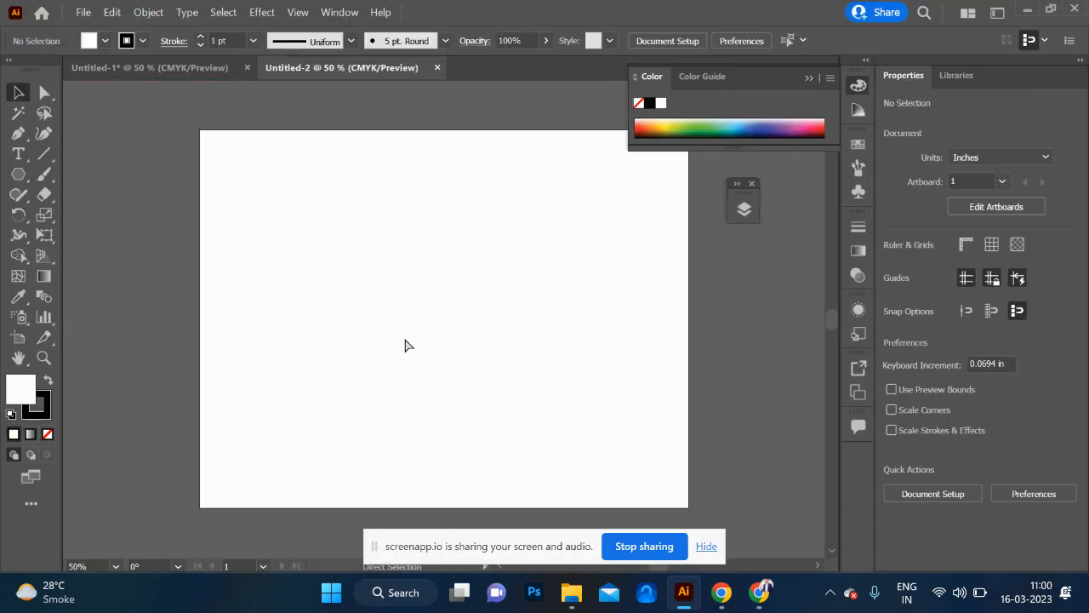
- Paste the copied phone picture and scale it down proportionally about its centre to roughly the artboard's height, leaving it deselected
key(ctrl+v)
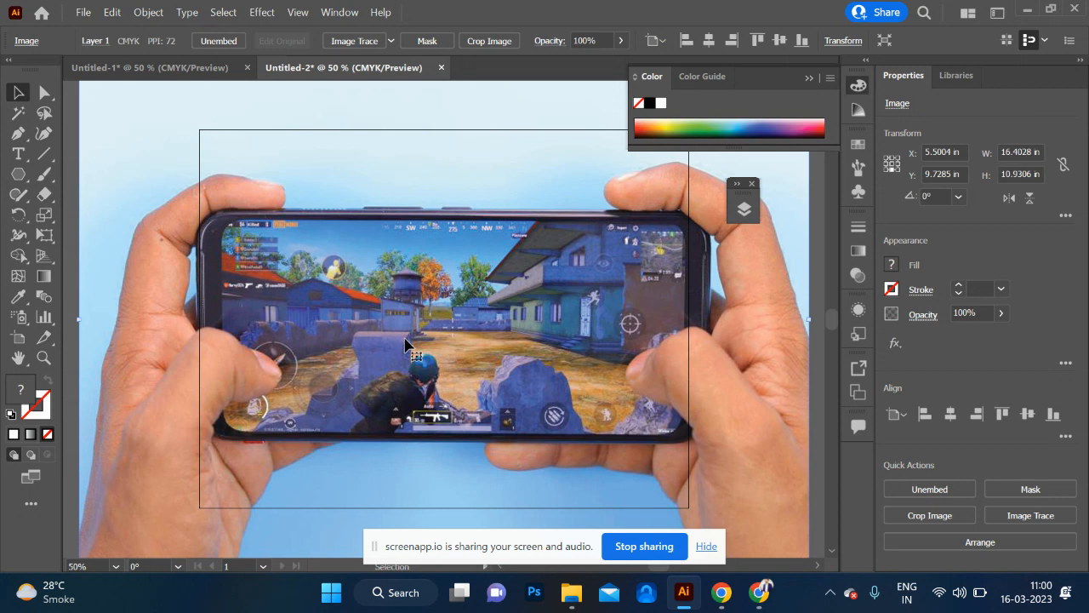
key(ctrl+minus)
key(ctrl+minus)
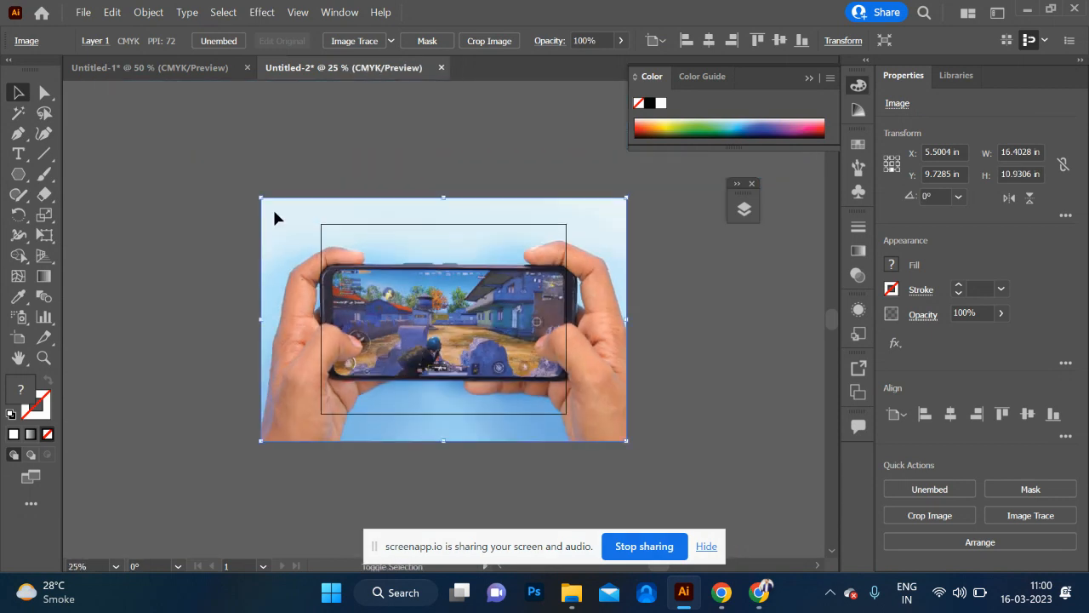
drag(260, 196, 298, 215)
key(ctrl+z)
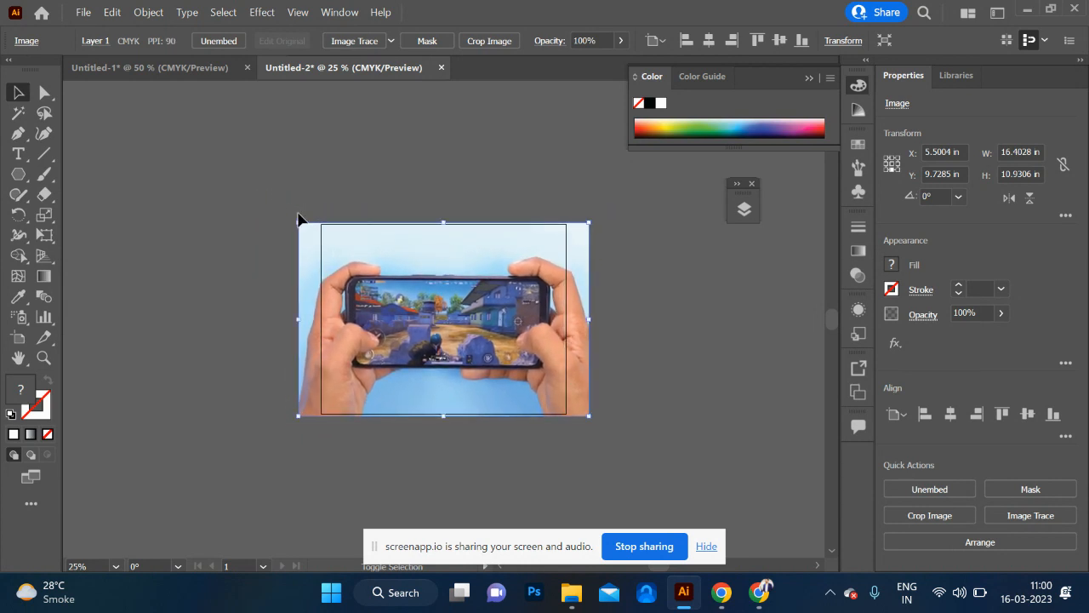
click(655, 329)
key(ctrl+plus)
key(ctrl+plus)
key(ctrl+plus)
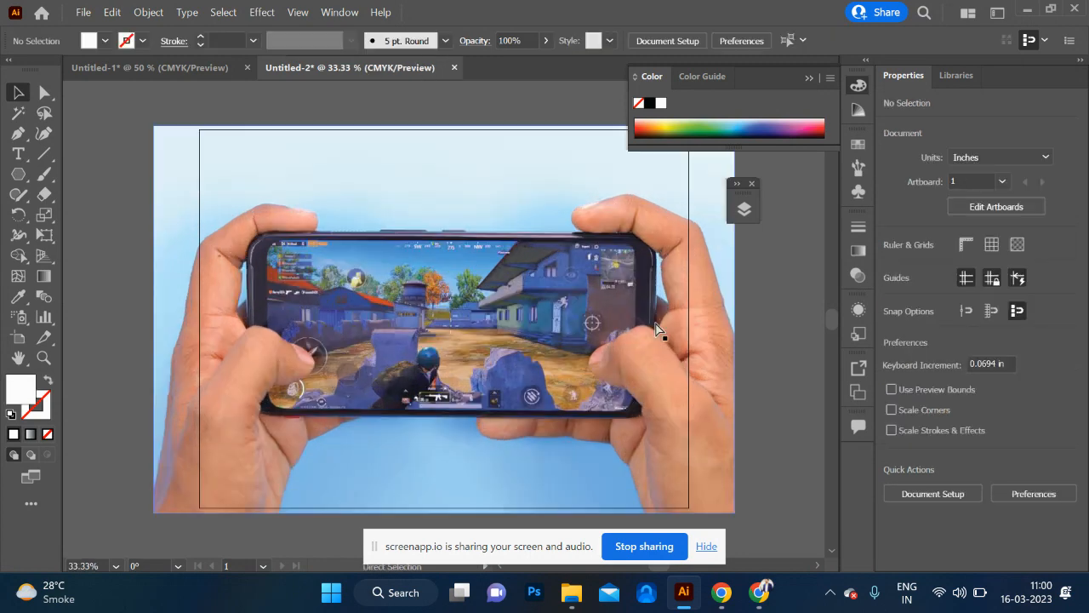
scroll(655, 324, right, 6)
- Switch to Chrome and replace the "mobile game" image search with "pubg" to browse character pictures
key(alt+Tab)
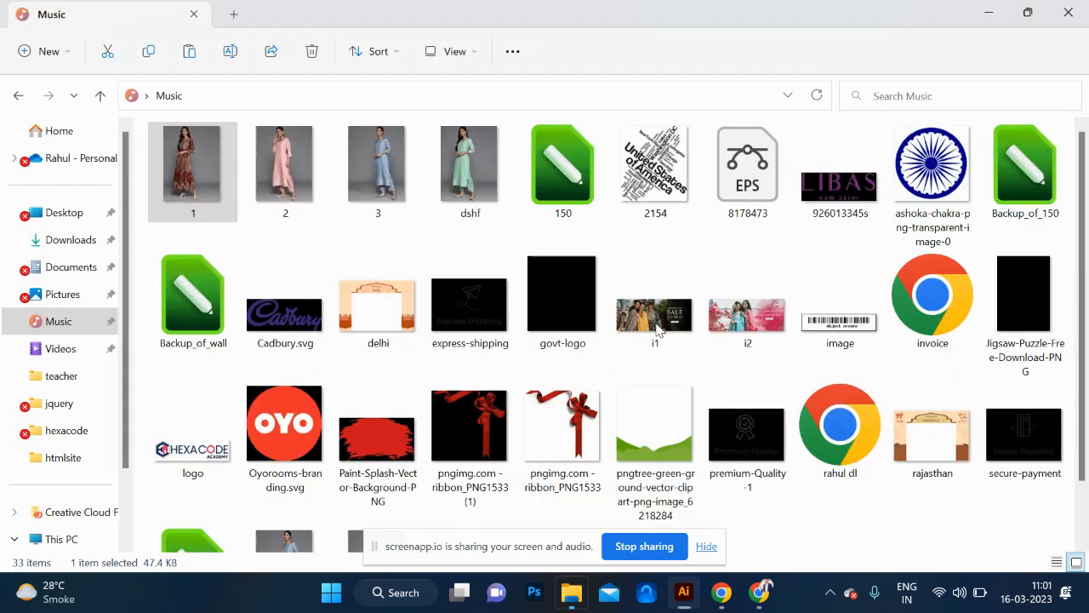
key(alt+Tab)
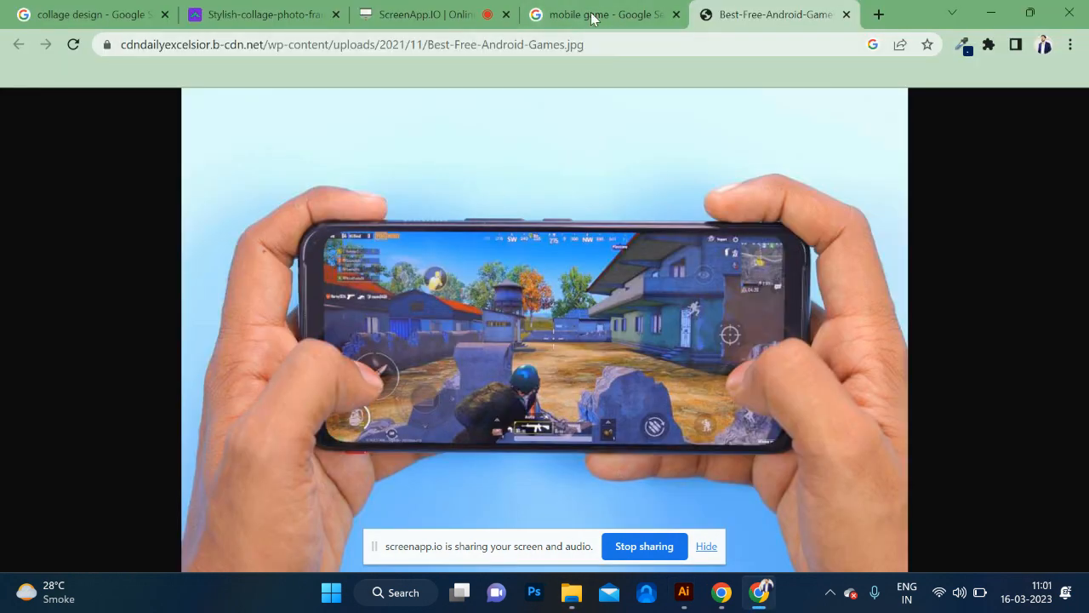
click(596, 15)
triple_click(451, 116)
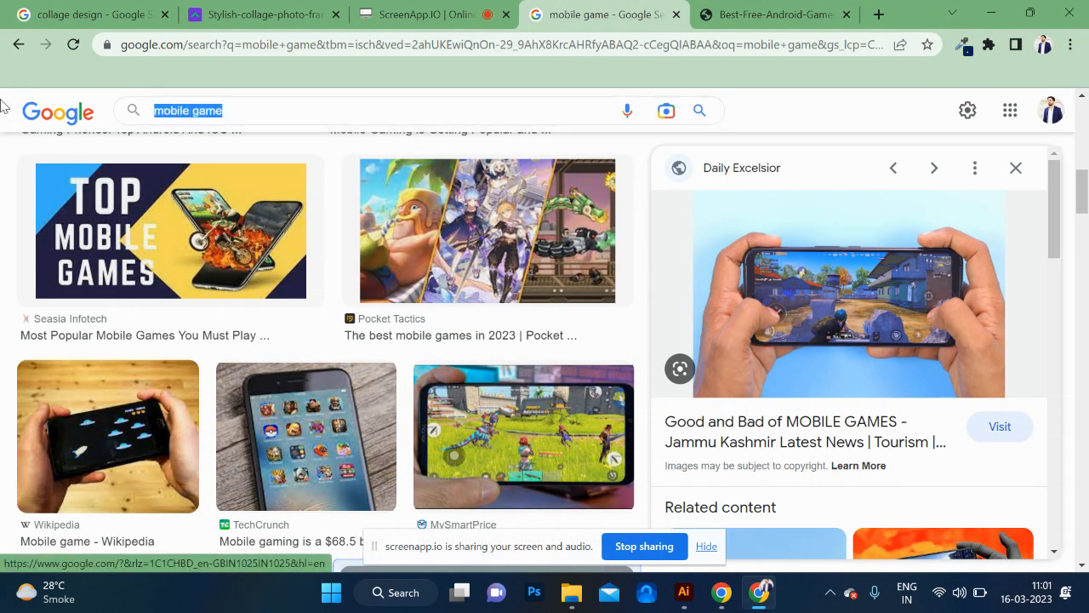
text(pubg pla)
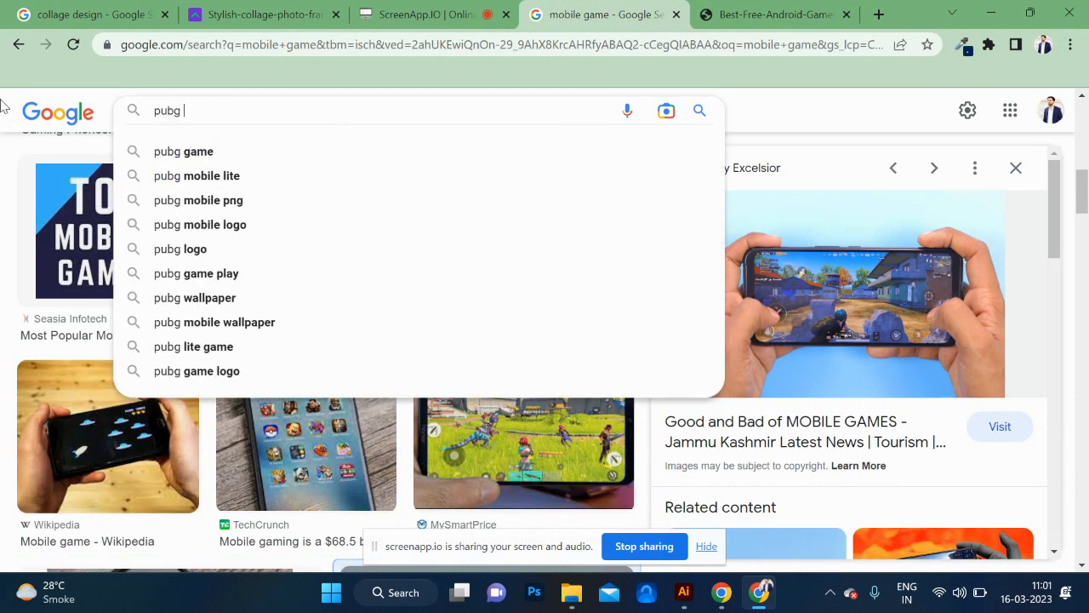
key(BackSpace)
key(BackSpace)
key(BackSpace)
key(Return)
scroll(235, 279, down, 3)
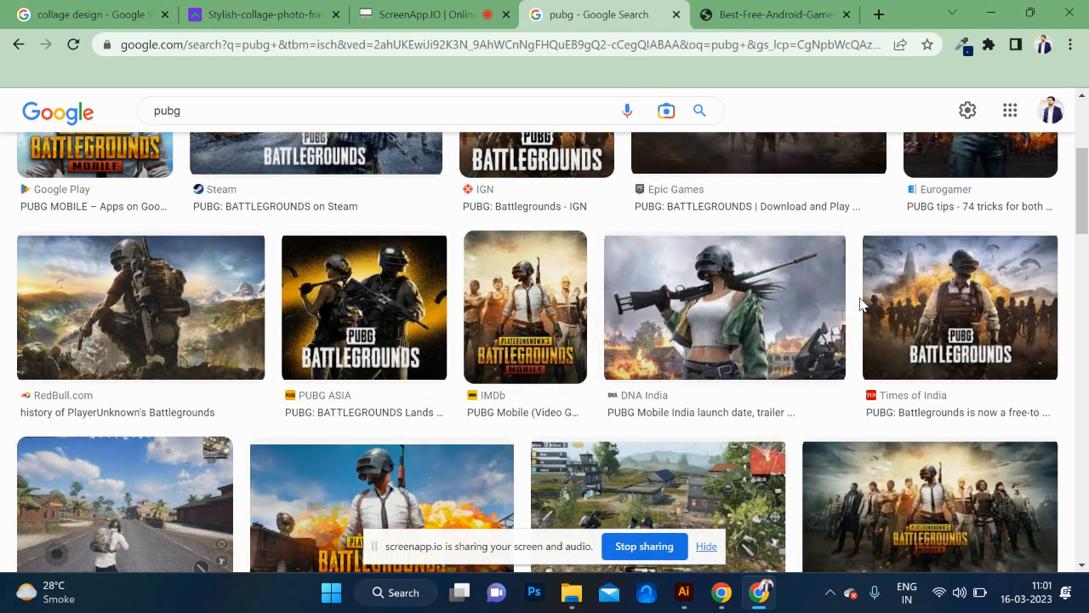
- Open the Times of India PUBG: Battlegrounds picture at full size in a new tab and copy it
scroll(949, 328, down, 1)
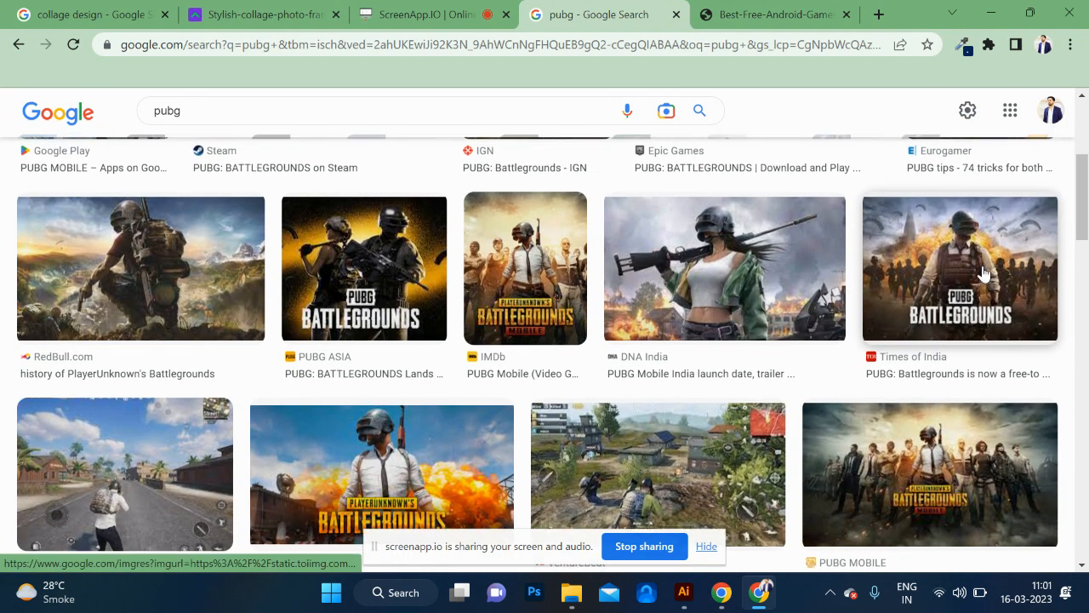
click(985, 273)
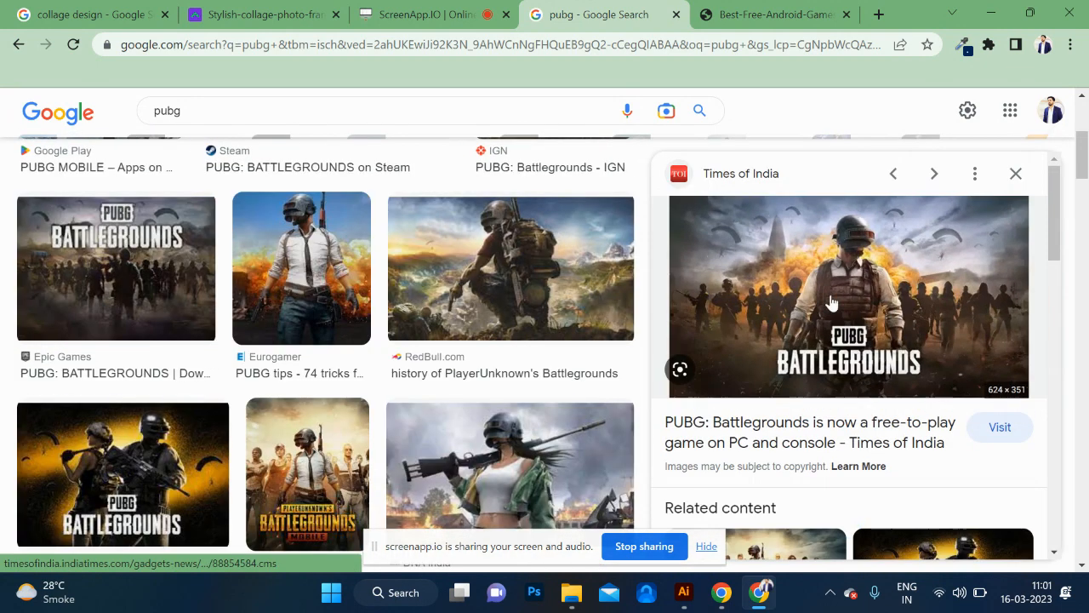
right_click(896, 292)
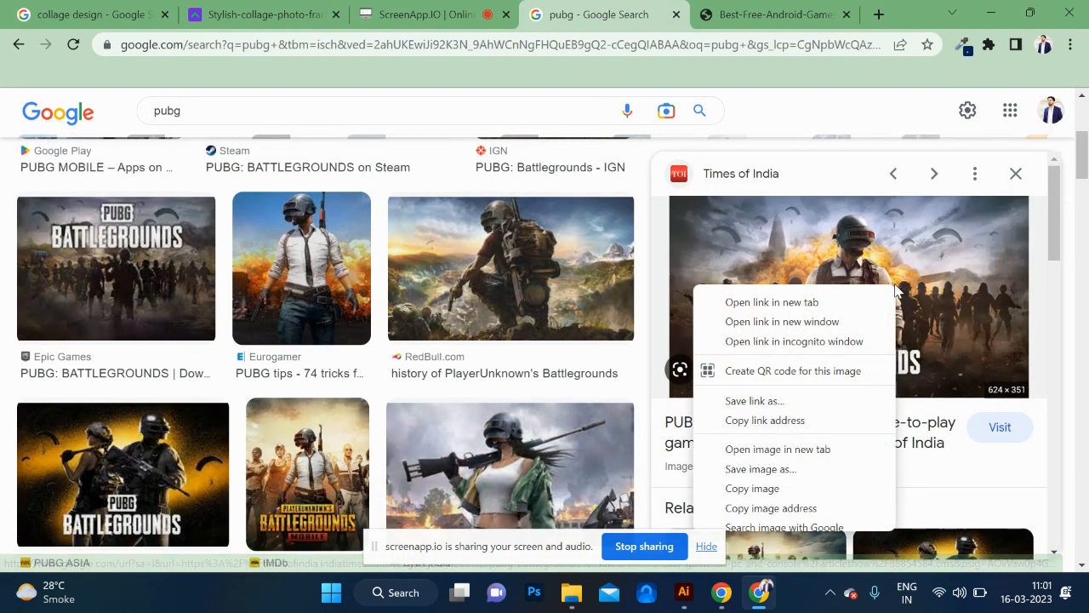
click(776, 451)
click(802, 8)
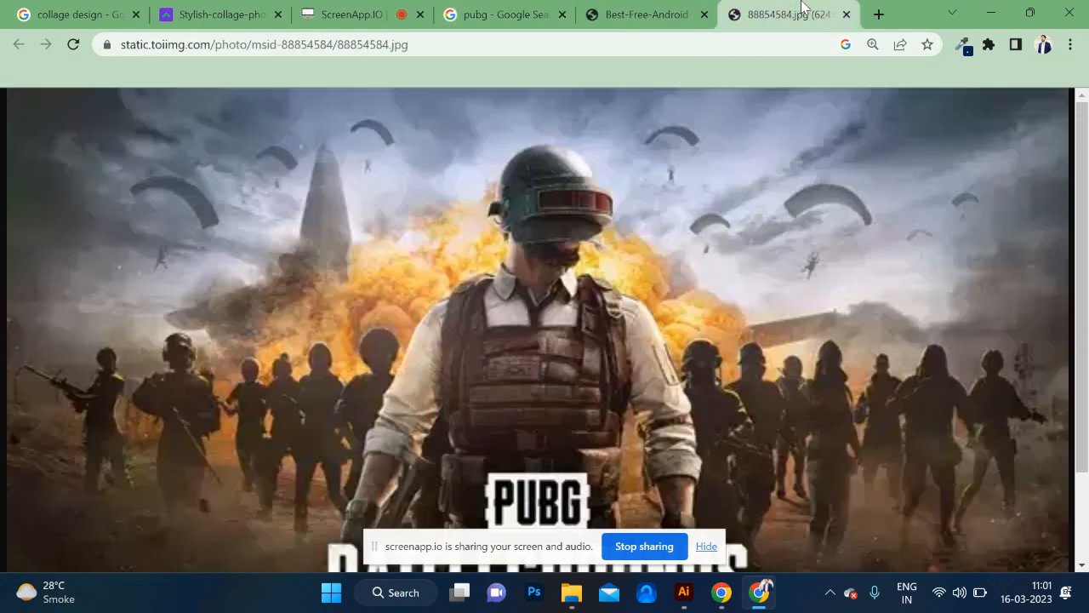
right_click(569, 299)
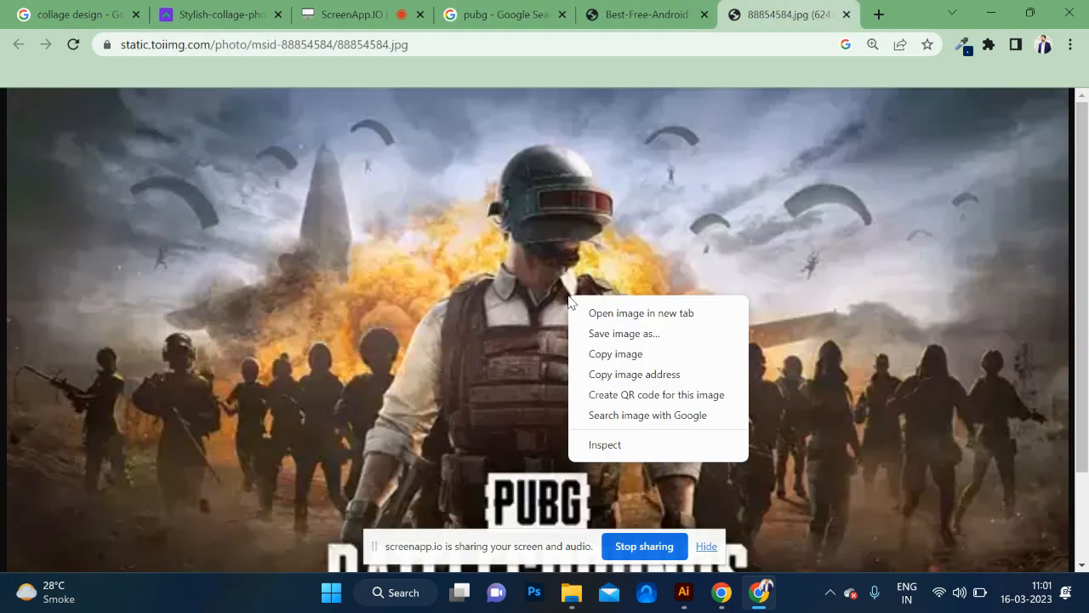
click(610, 352)
- Switch to Illustrator, paste the PUBG picture over the phone and enlarge it proportionally to about 9.41 x 5.29 in
key(alt+Tab)
key(alt+Tab)
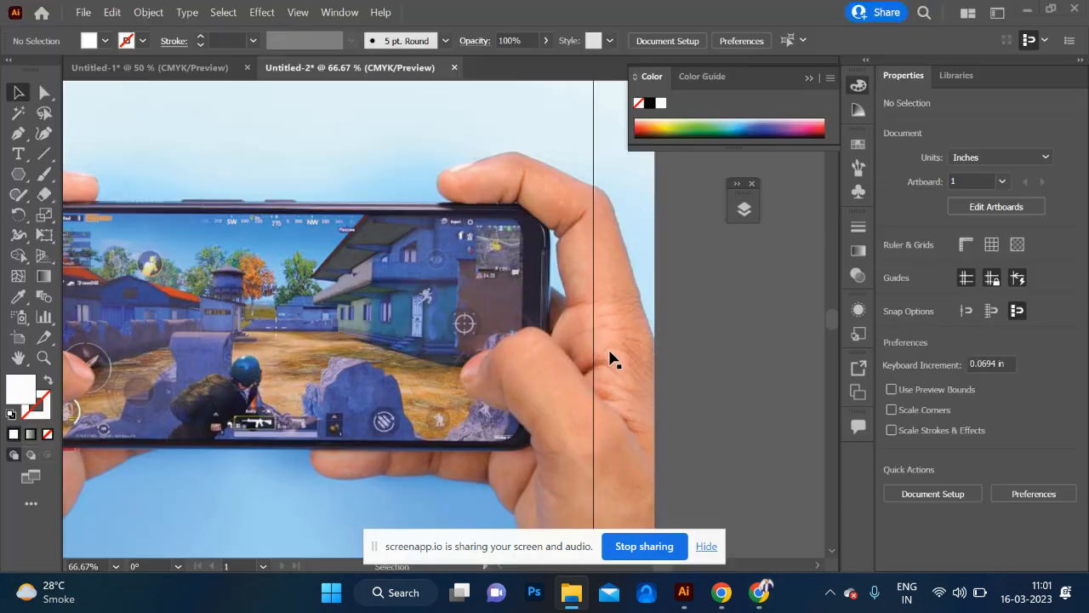
key(ctrl+v)
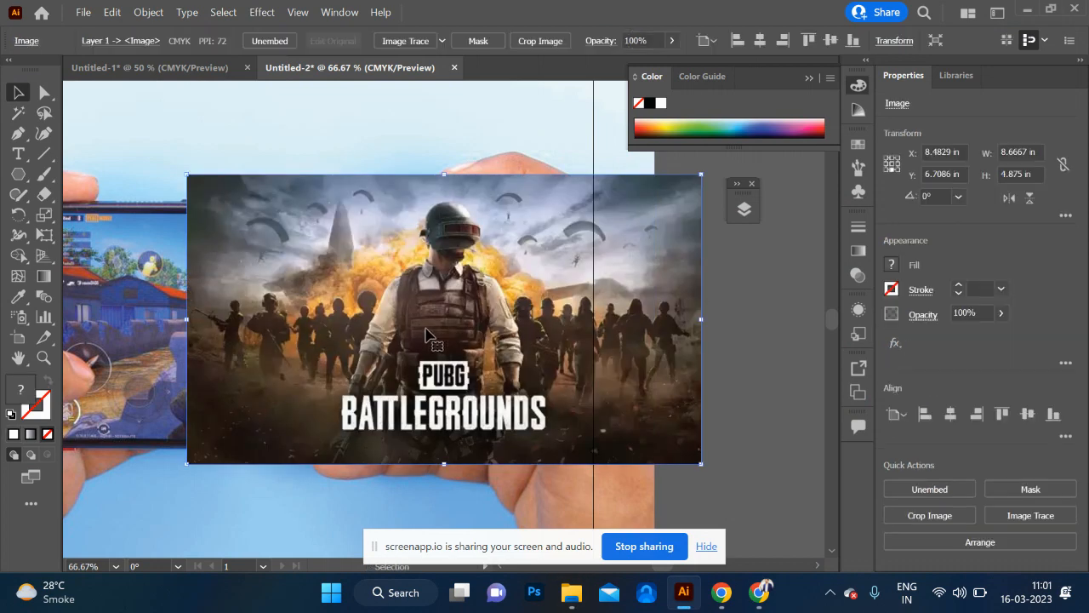
drag(432, 332, 264, 338)
scroll(264, 339, left, 3)
scroll(264, 339, left, 1)
click(430, 337)
drag(713, 184, 734, 169)
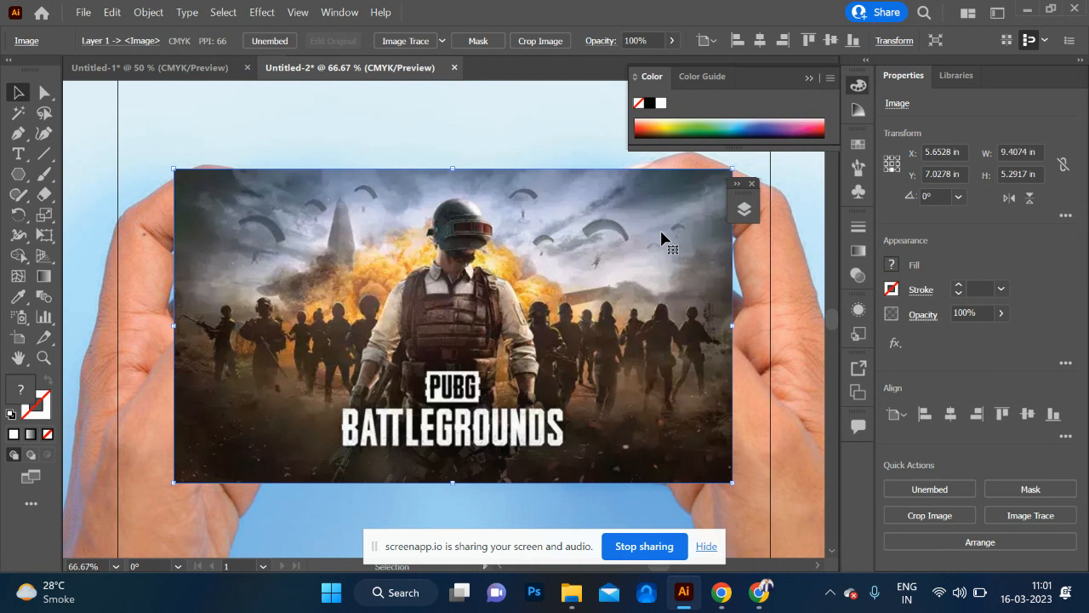
- Set the PUBG picture's opacity to 50% and move it up so the character's helmet rises above the phone's top edge
click(968, 312)
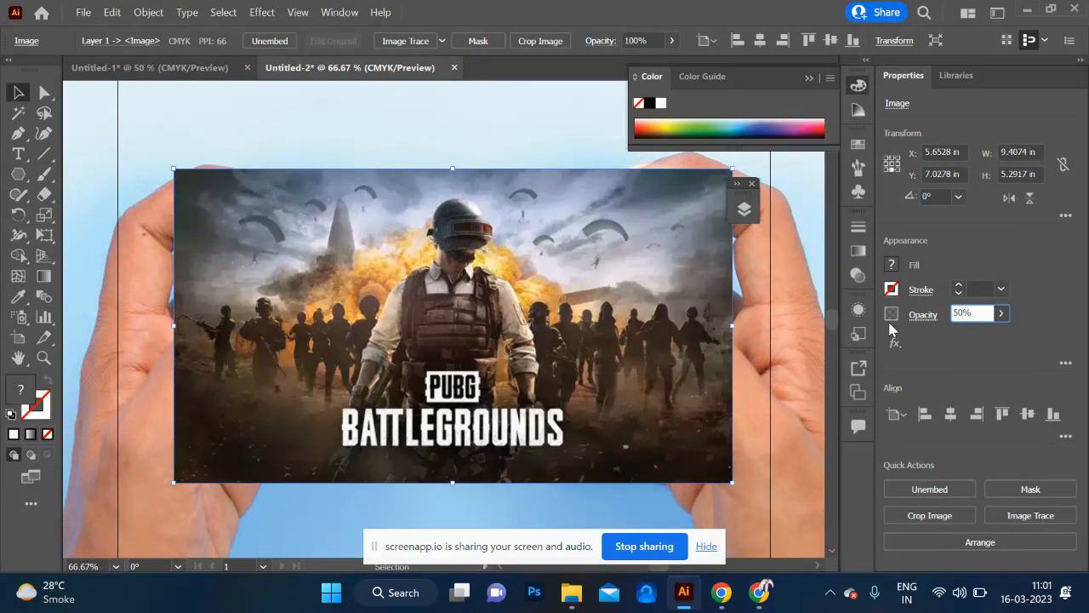
text(50%)
key(Return)
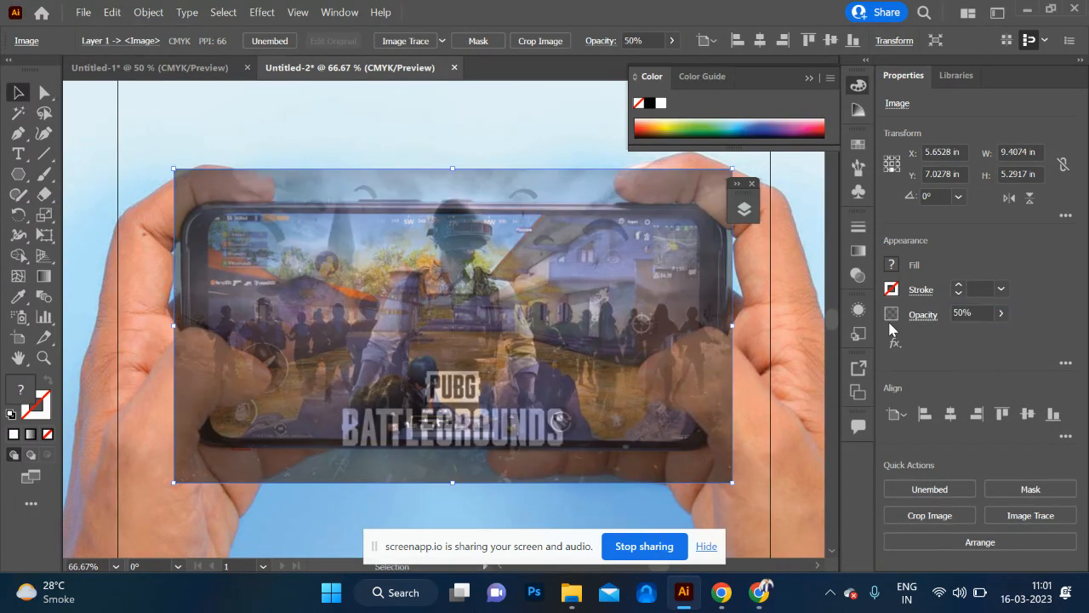
drag(502, 357, 499, 332)
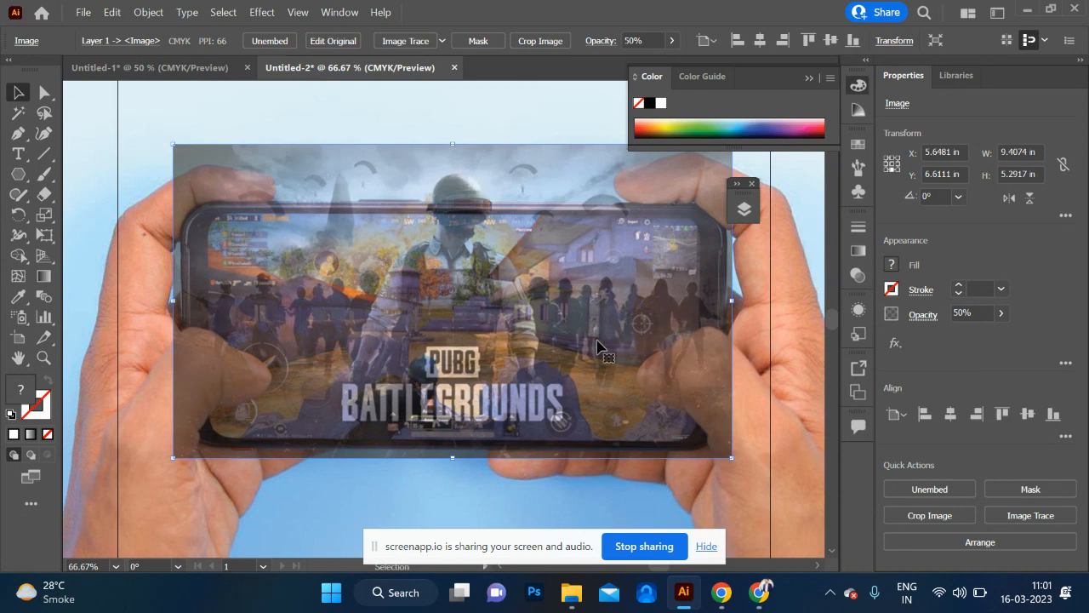
- Start a Pen path where the character's helmet meets the phone screen's top edge, using a 1 pt red stroke, E81818
key(ctrl+plus)
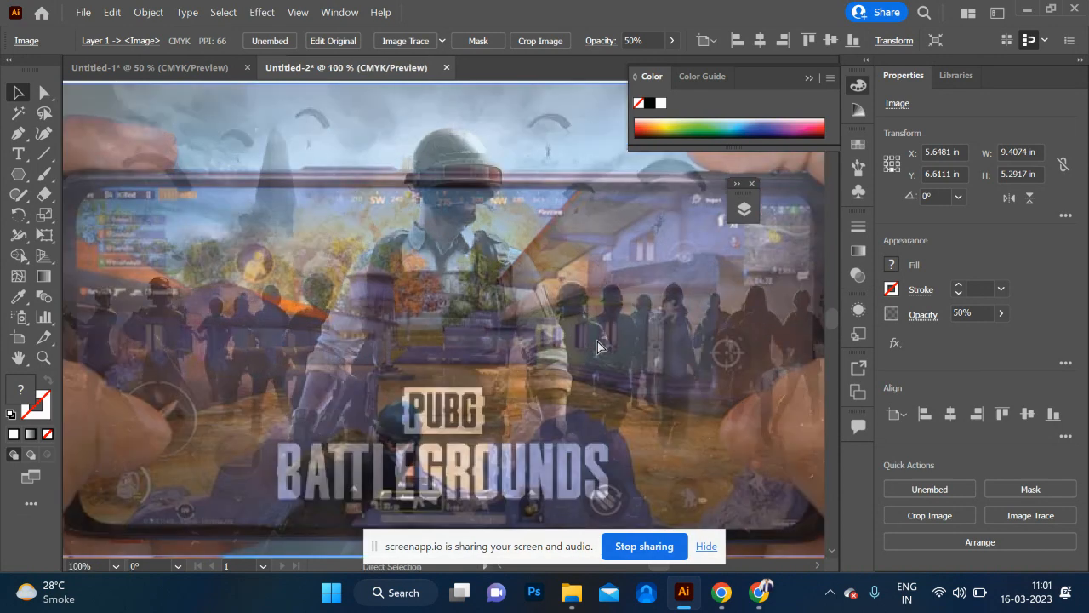
key(ctrl+plus)
scroll(598, 346, right, 4)
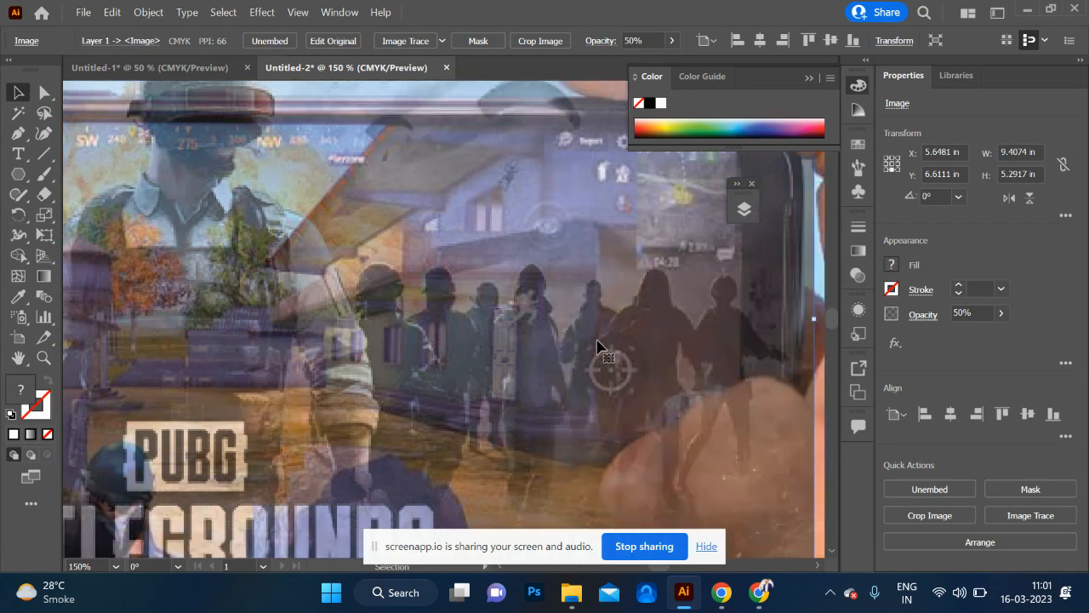
scroll(597, 346, left, 1)
scroll(597, 342, left, 1)
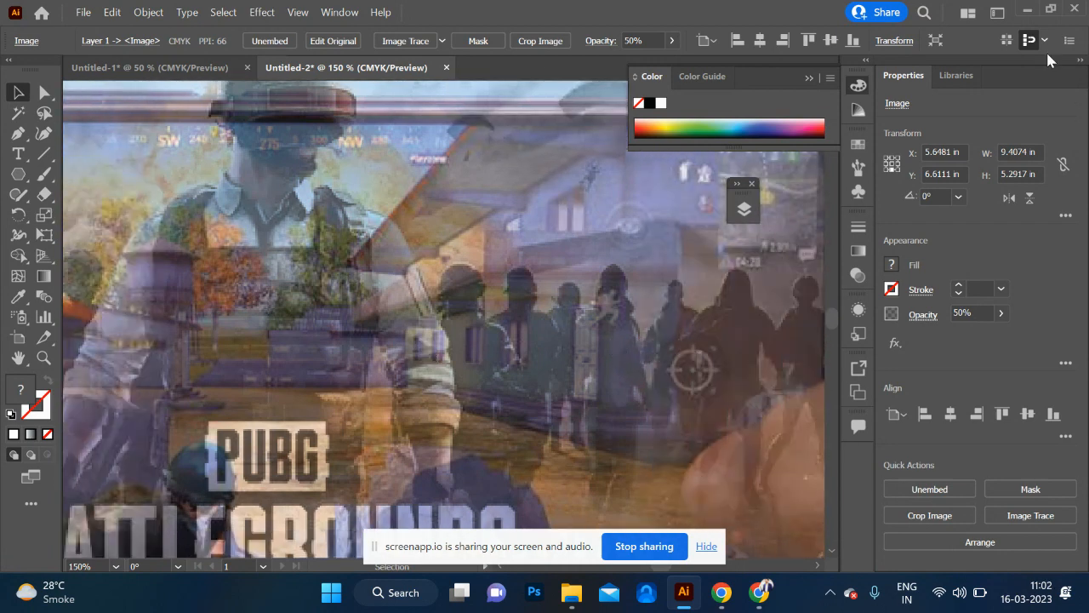
click(808, 78)
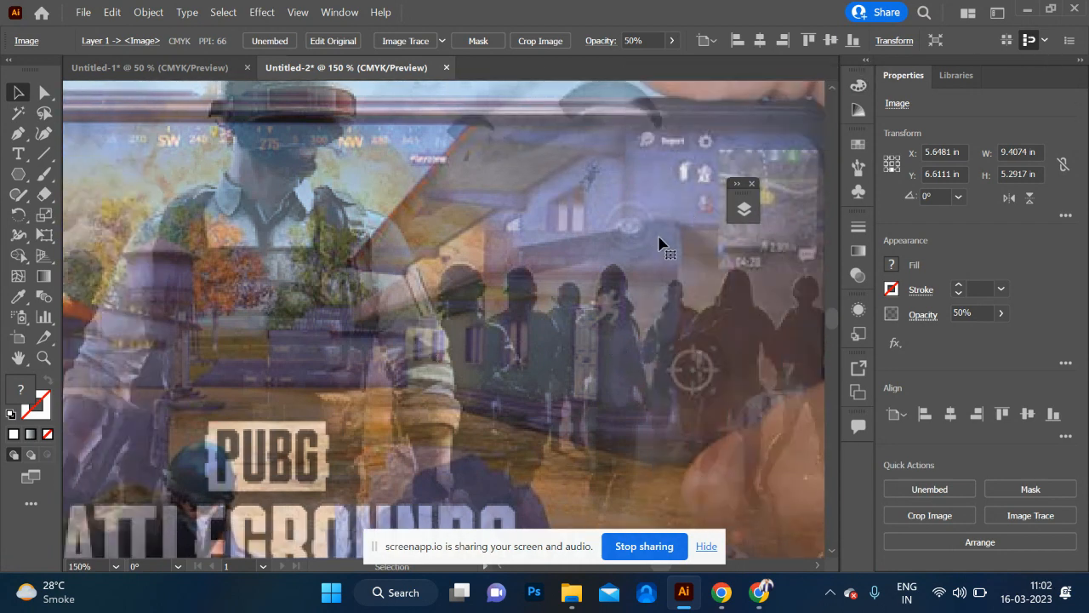
scroll(660, 244, down, 1)
scroll(659, 244, up, 5)
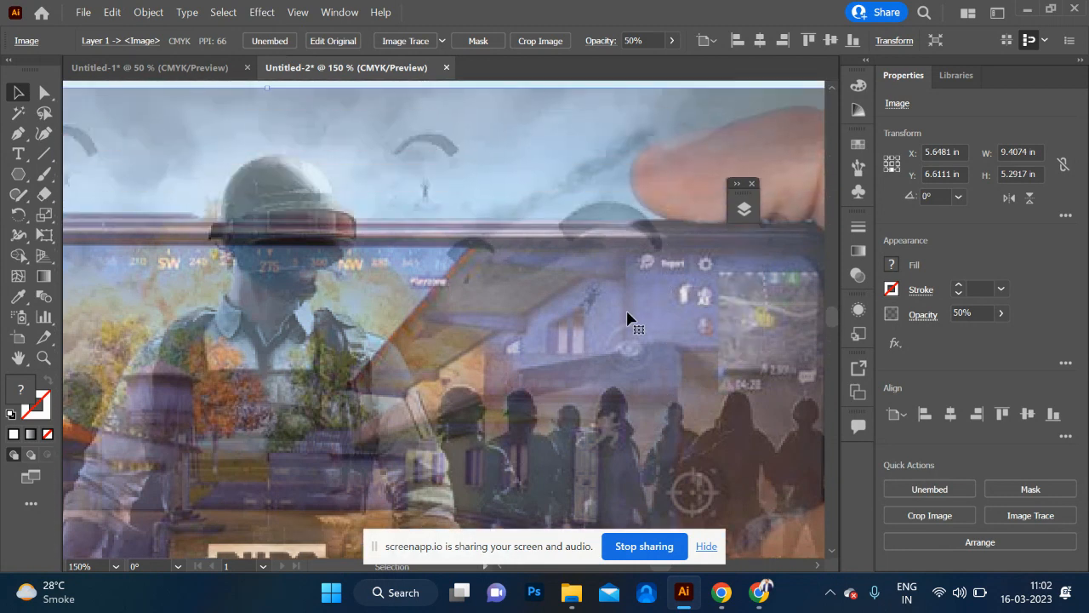
scroll(627, 319, right, 5)
scroll(627, 319, down, 2)
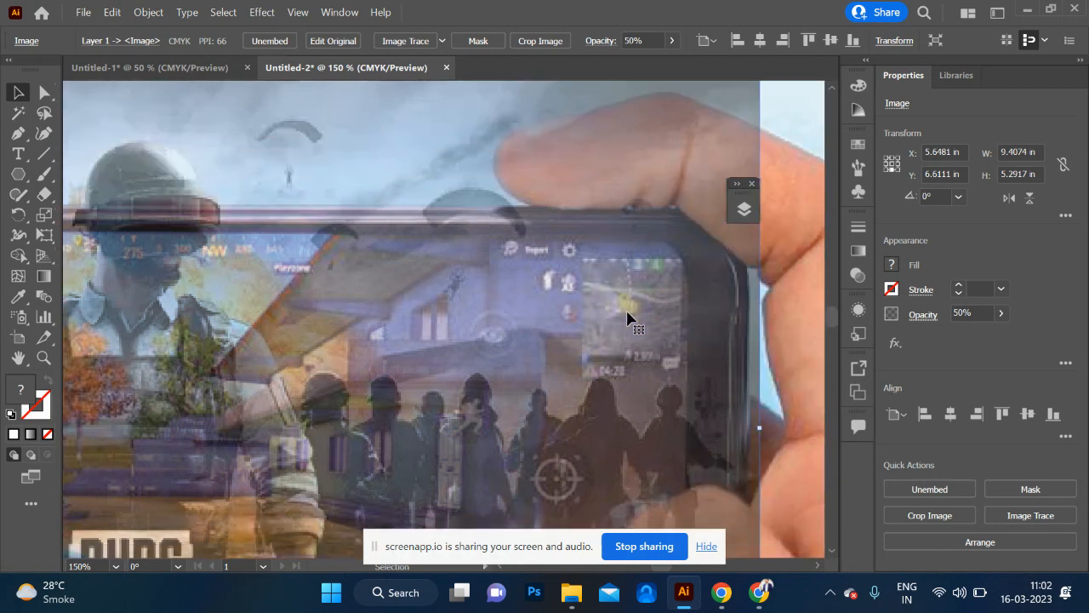
key(p)
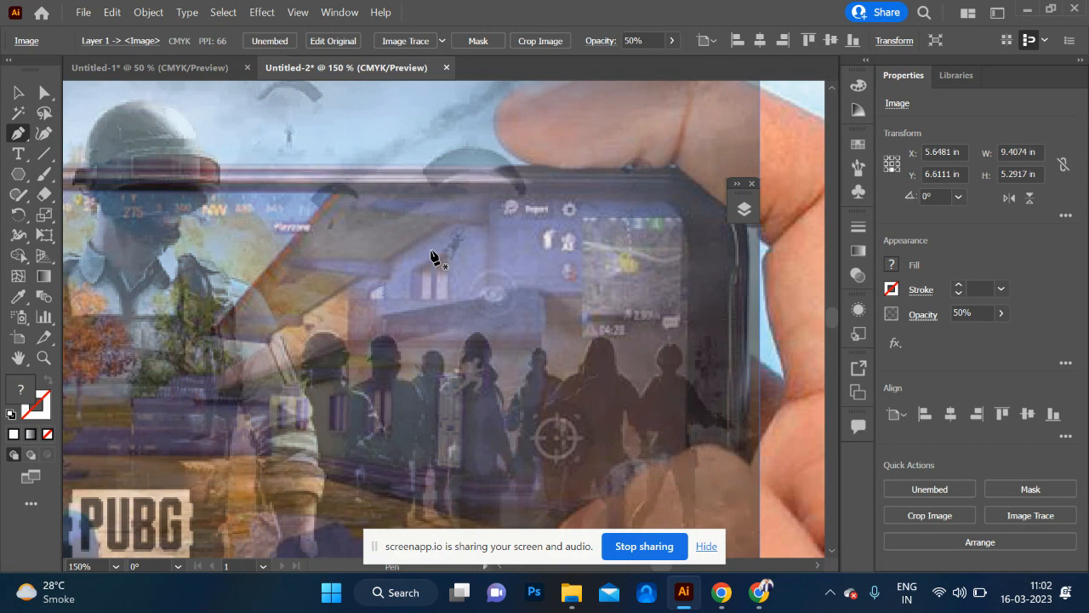
double_click(47, 406)
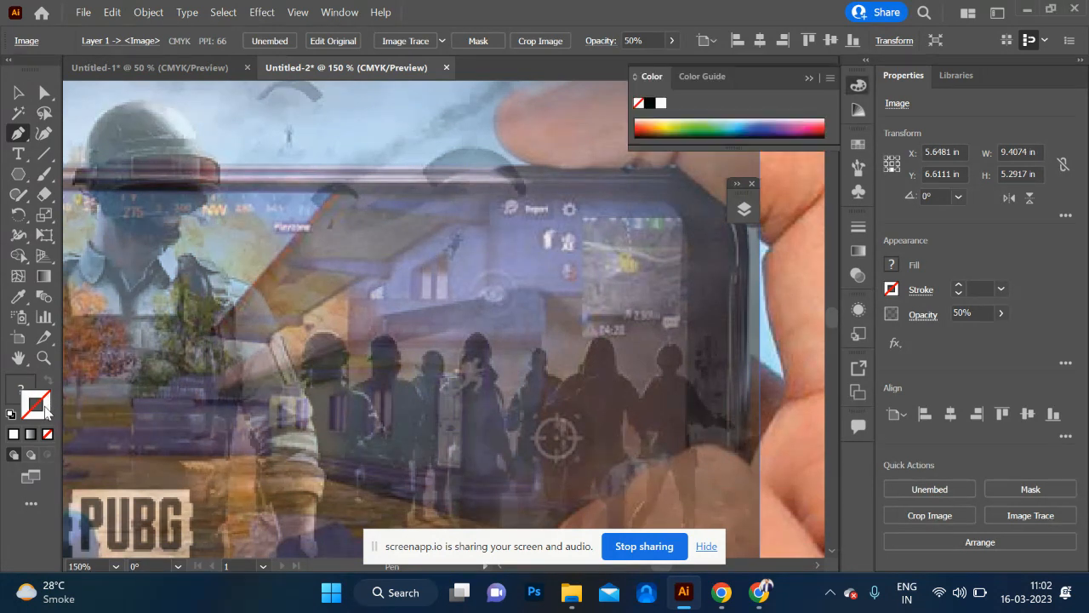
click(731, 183)
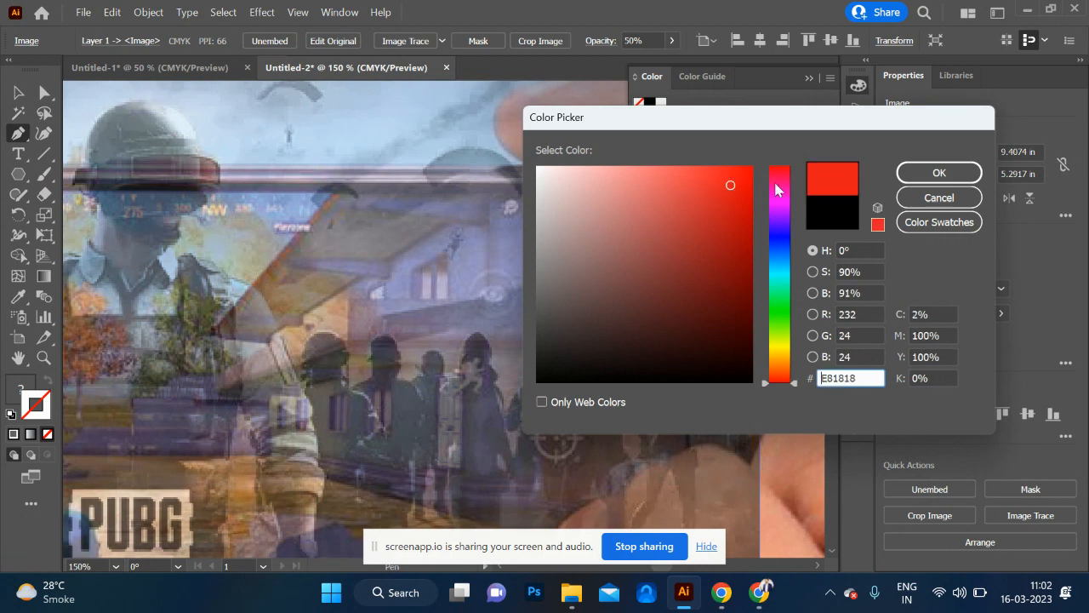
click(934, 174)
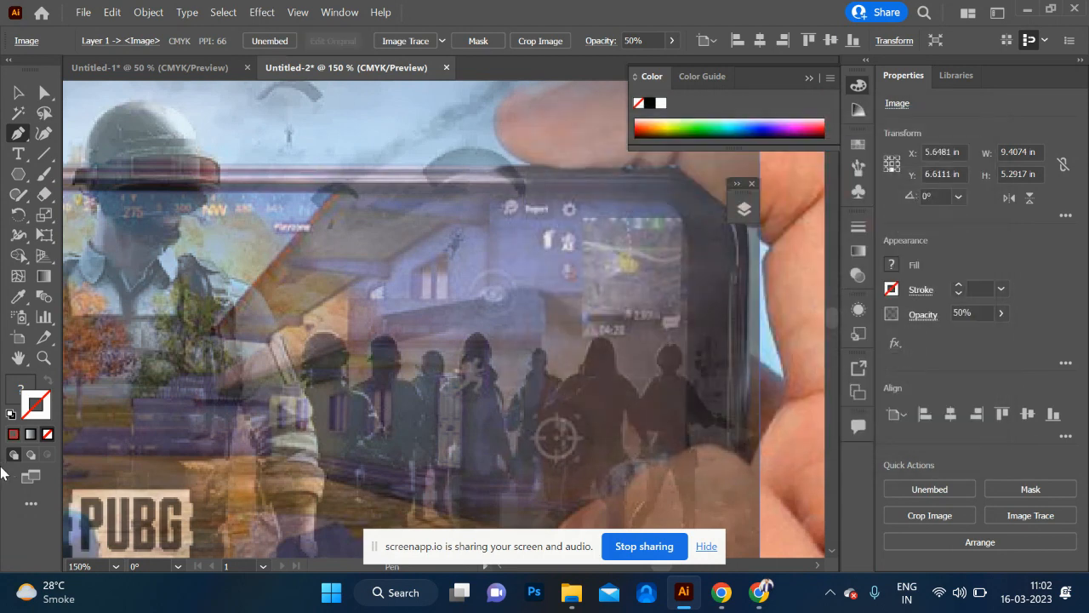
click(220, 196)
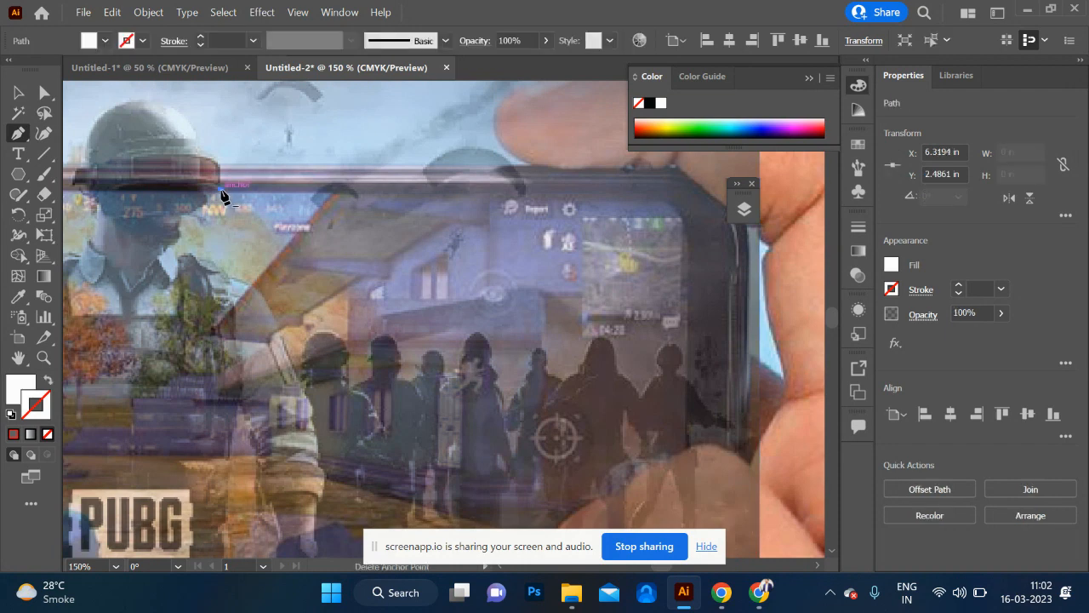
click(12, 434)
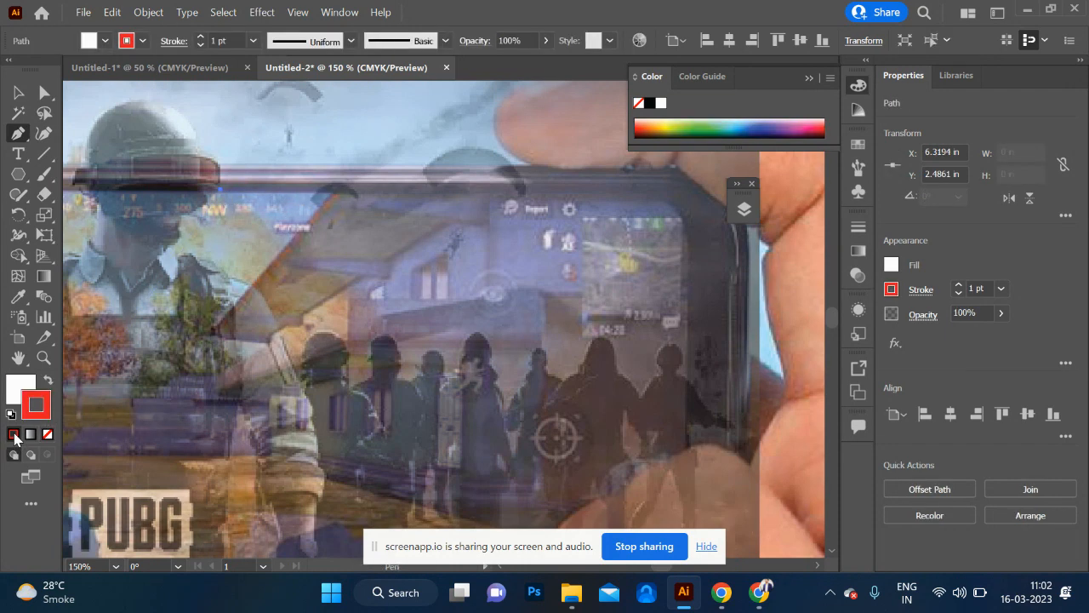
- Trace the phone screen's top edge with a straight segment and curve the path around the upper-right rounded corner
click(634, 195)
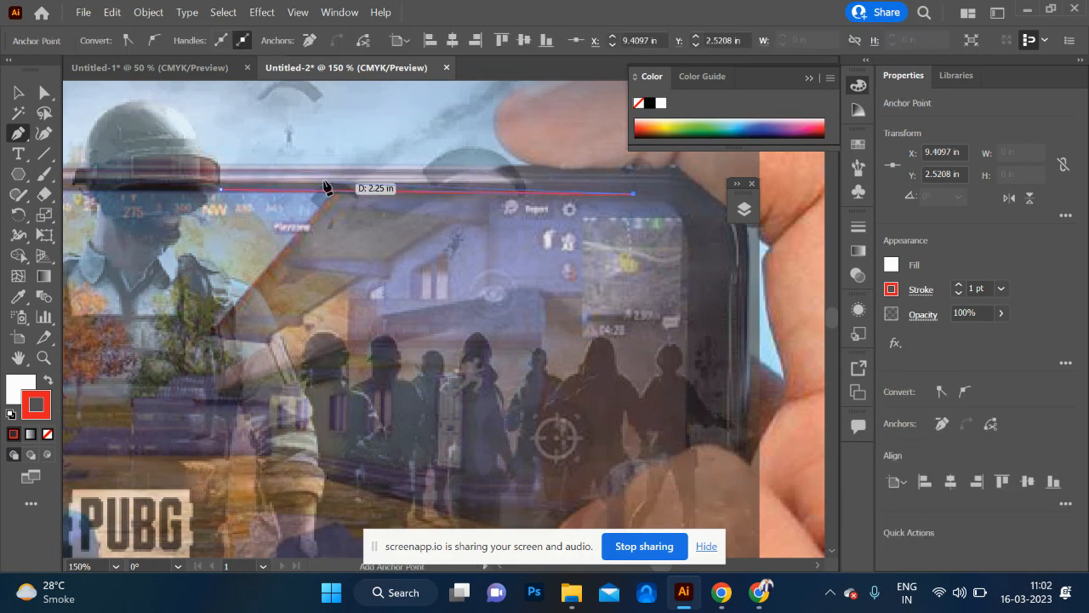
click(686, 233)
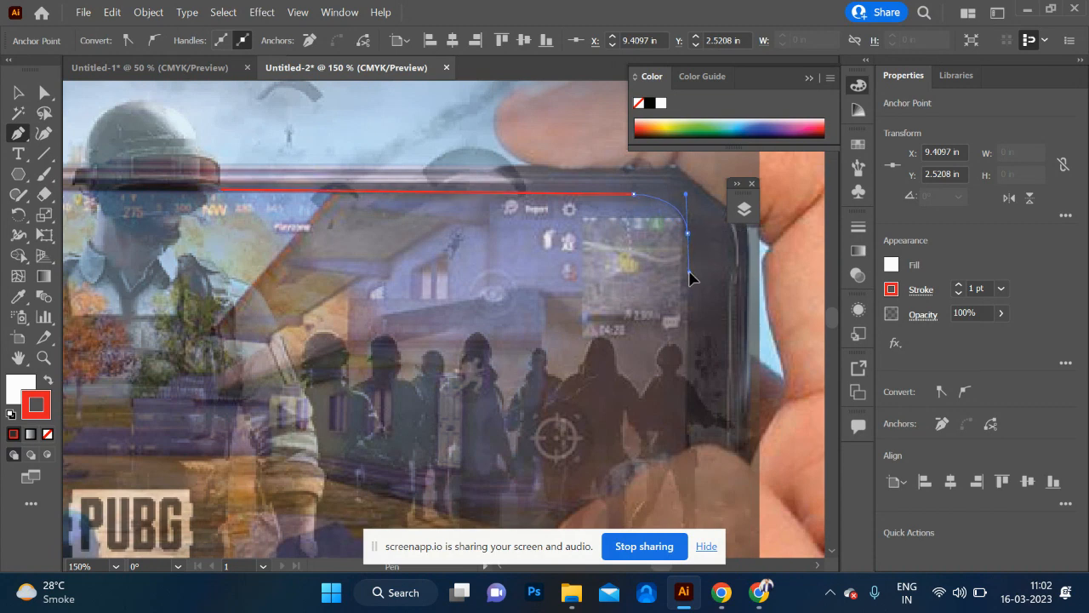
click(690, 274)
- Try to retract the corner anchor's handle and remove the path's fill, and undo both changes
click(687, 236)
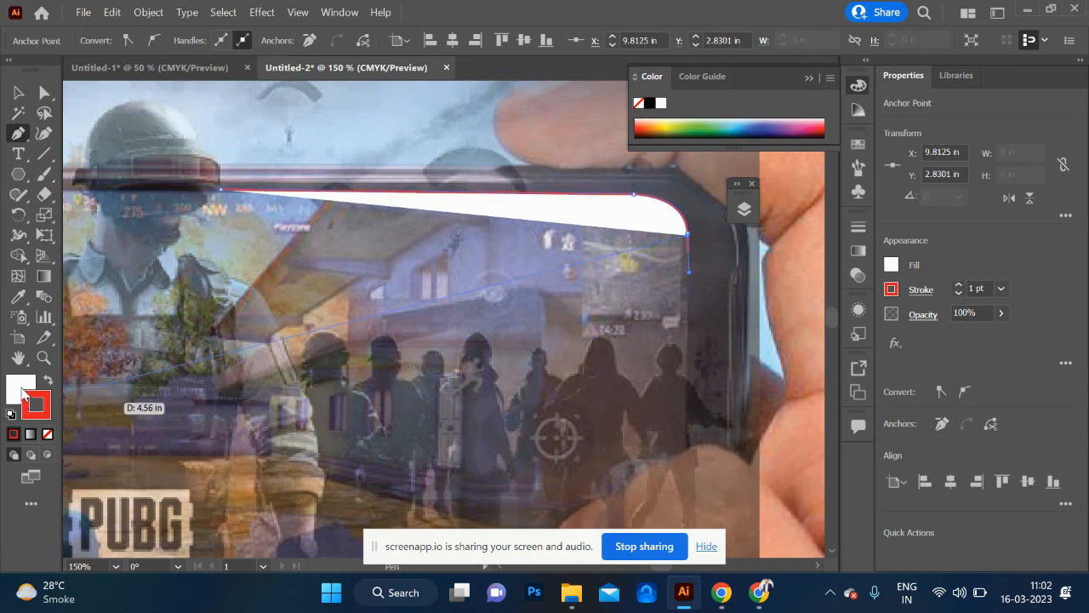
click(19, 388)
click(46, 436)
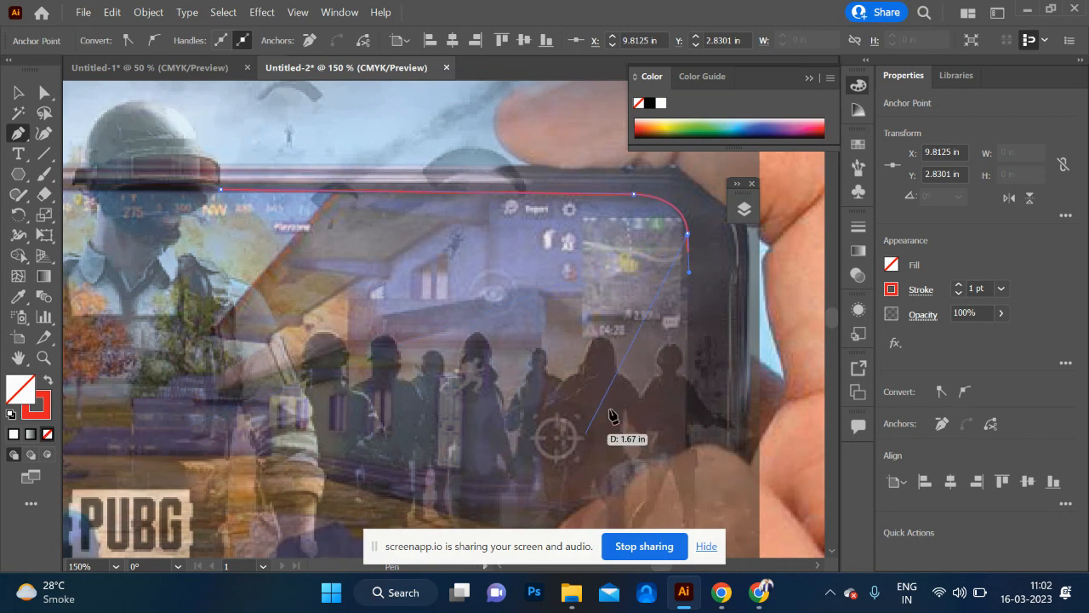
key(ctrl+z)
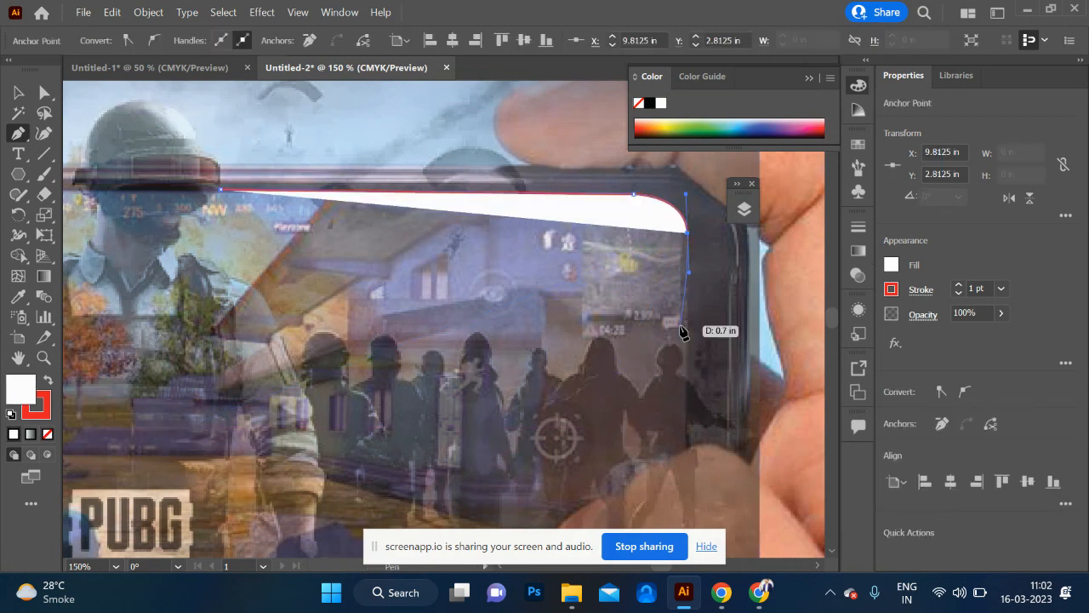
- Extend the path straight down the phone screen's right edge to the thumb and set its fill to None
drag(688, 235, 688, 446)
click(688, 444)
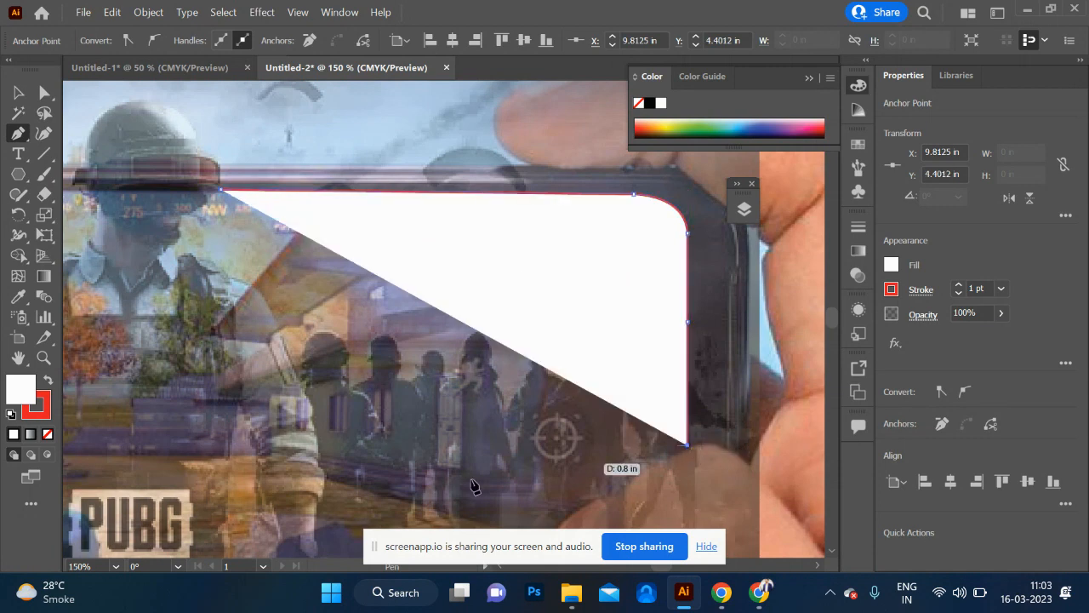
click(47, 435)
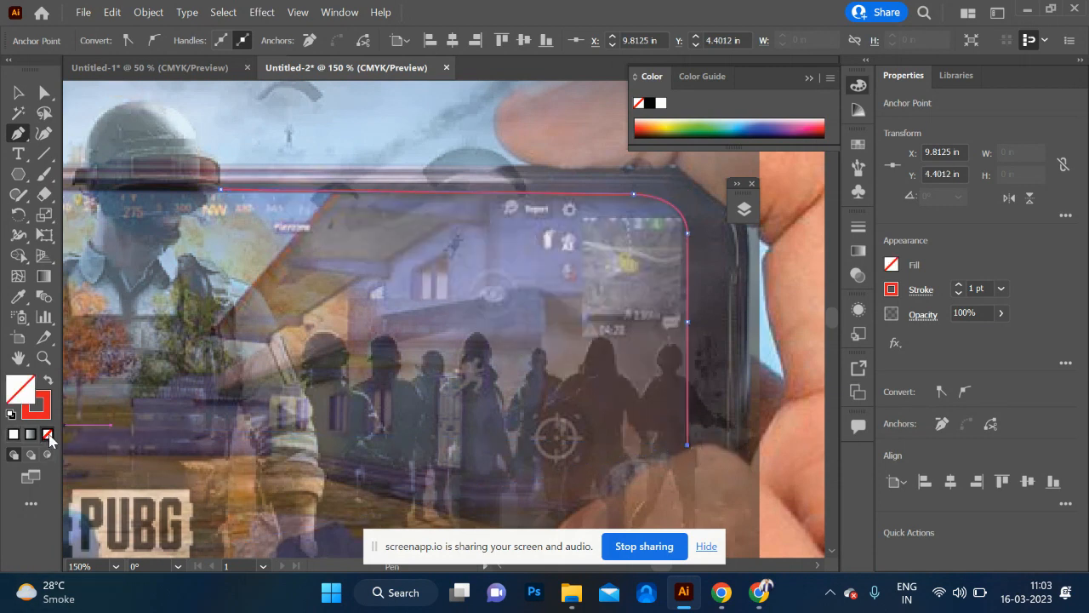
- Extend the path along the upper edge of the right-hand thumb and curve it around the thumb tip
scroll(557, 456, down, 3)
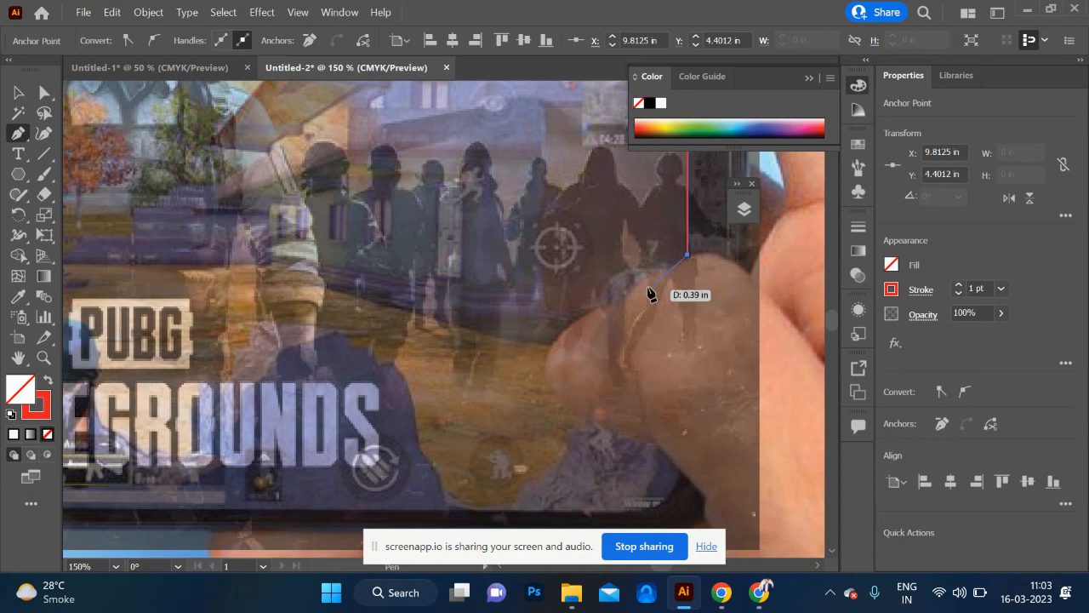
click(688, 257)
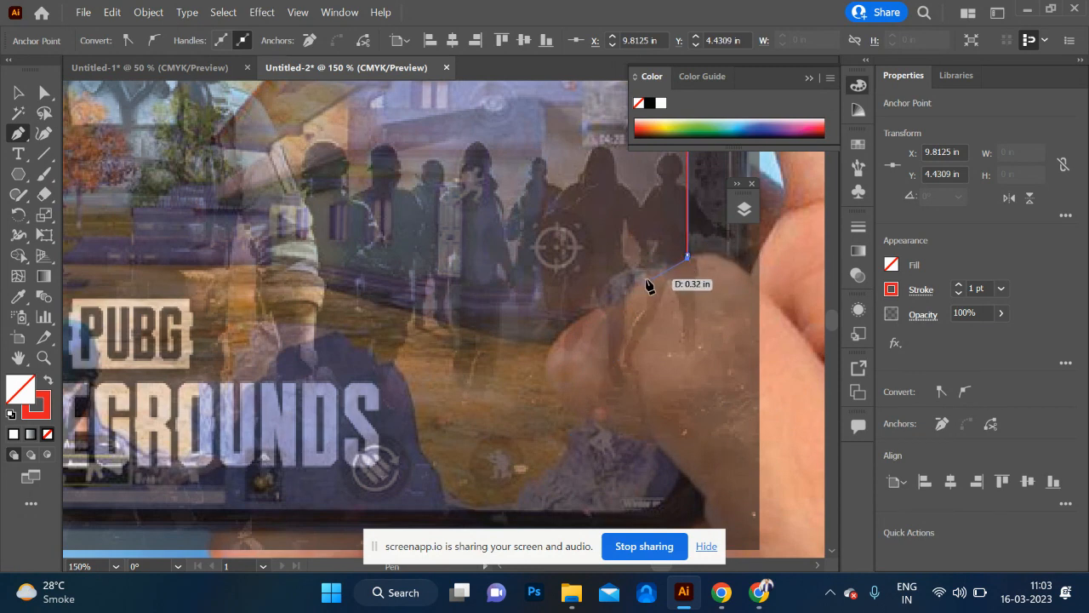
click(643, 283)
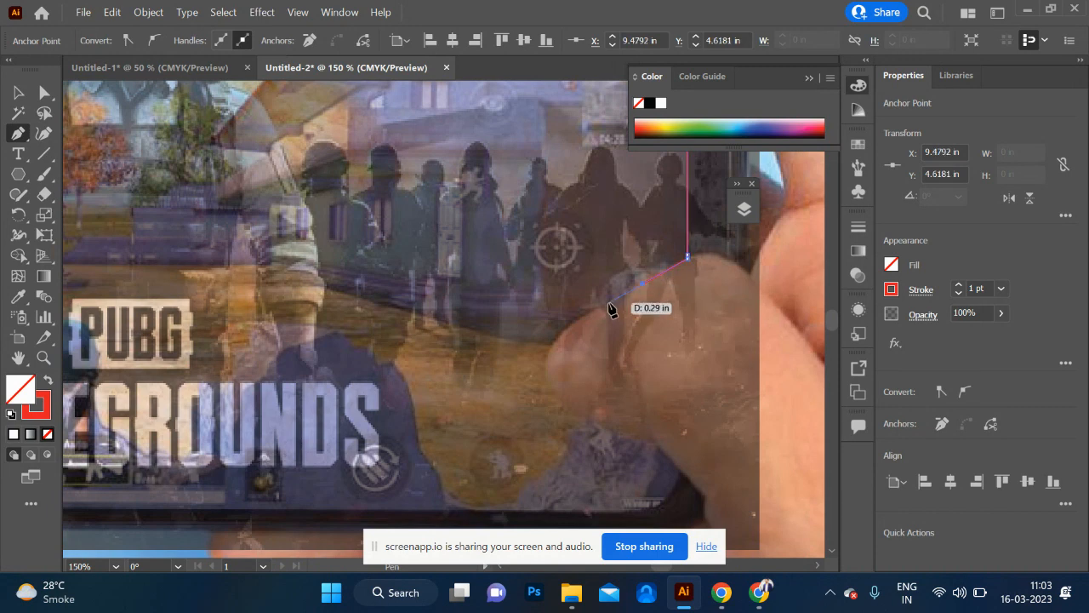
click(603, 308)
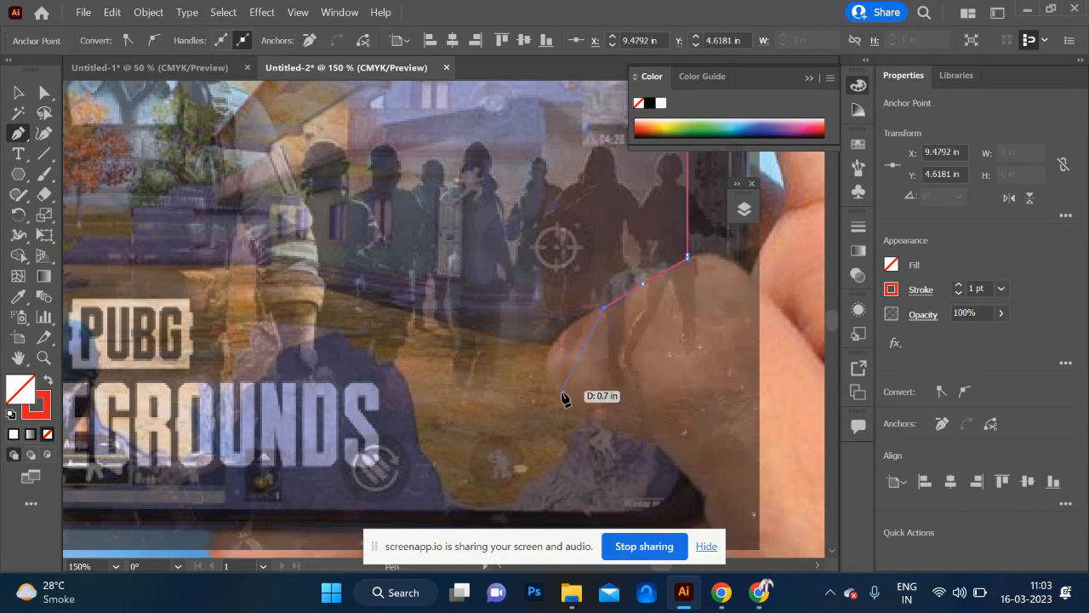
drag(554, 393, 565, 407)
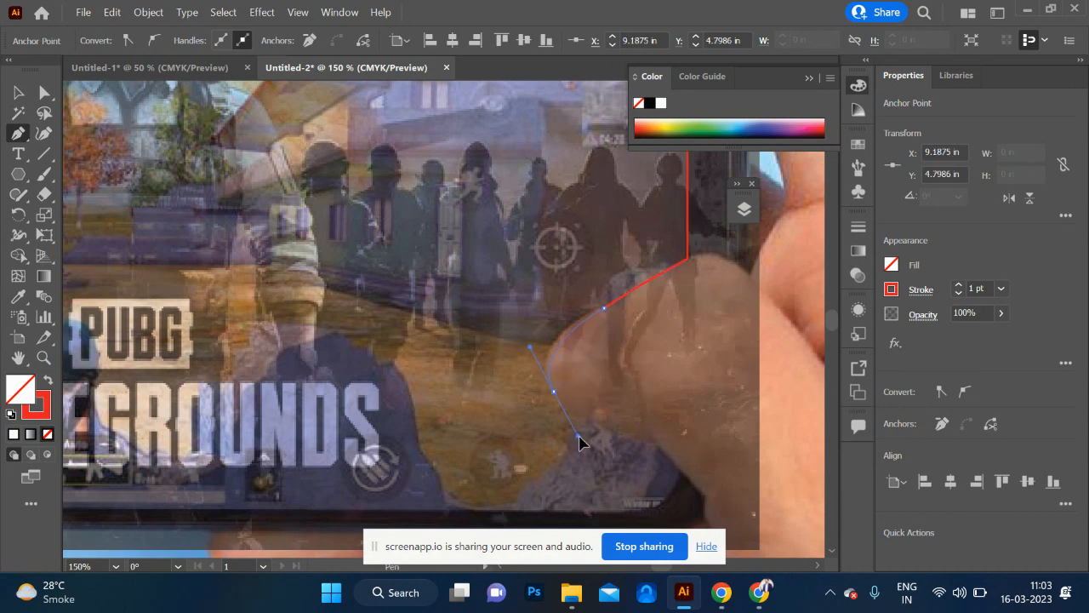
drag(587, 444, 586, 443)
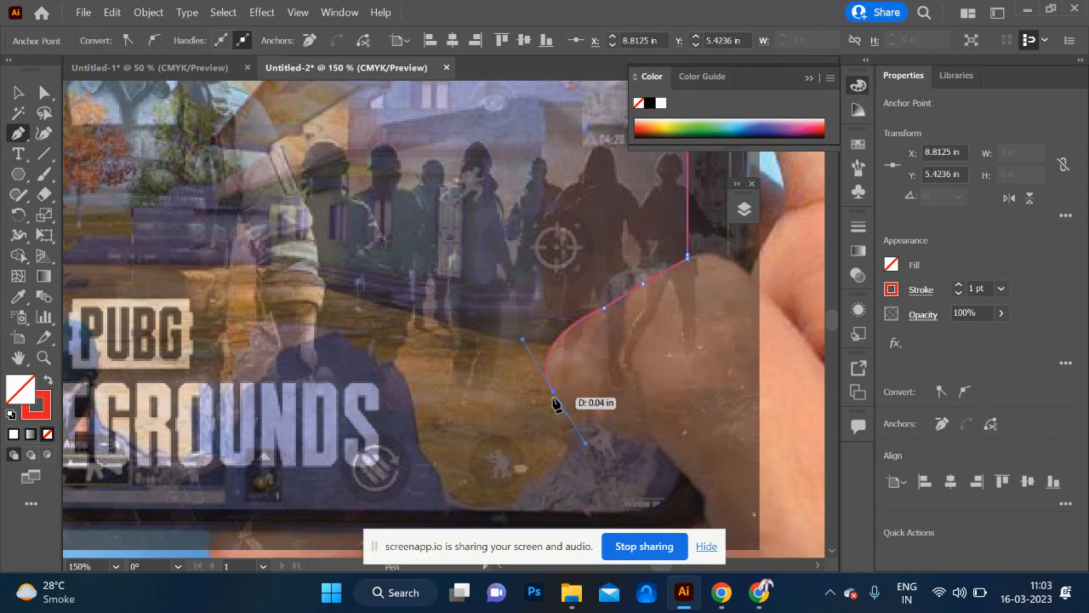
click(553, 394)
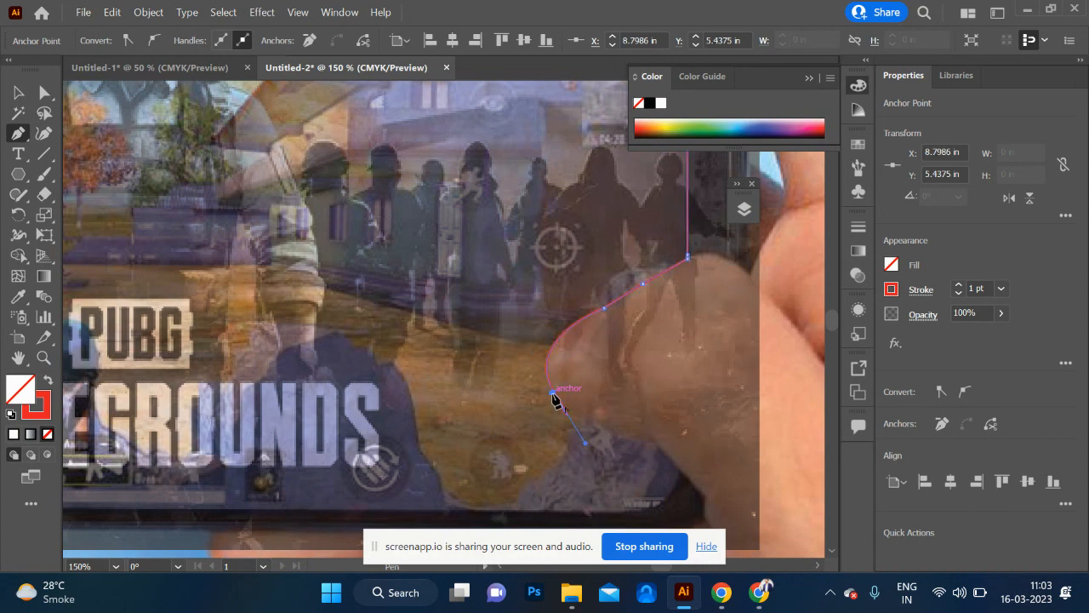
key(ctrl+z)
- Trace the underside of the right-hand thumb with short segments and round the phone screen's lower-right corner to the bottom edge
click(571, 412)
click(622, 435)
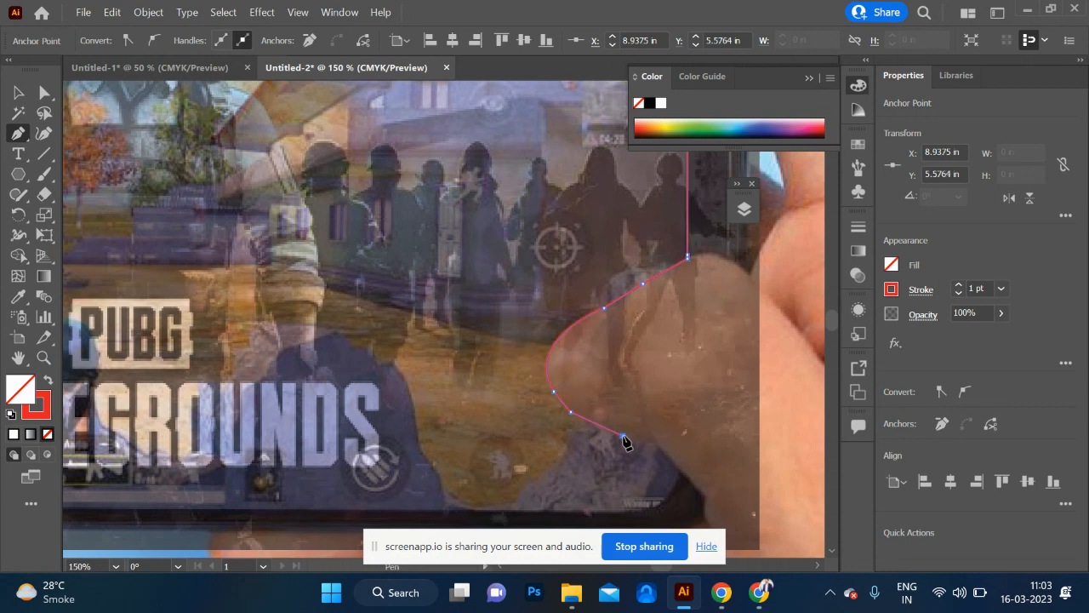
click(647, 440)
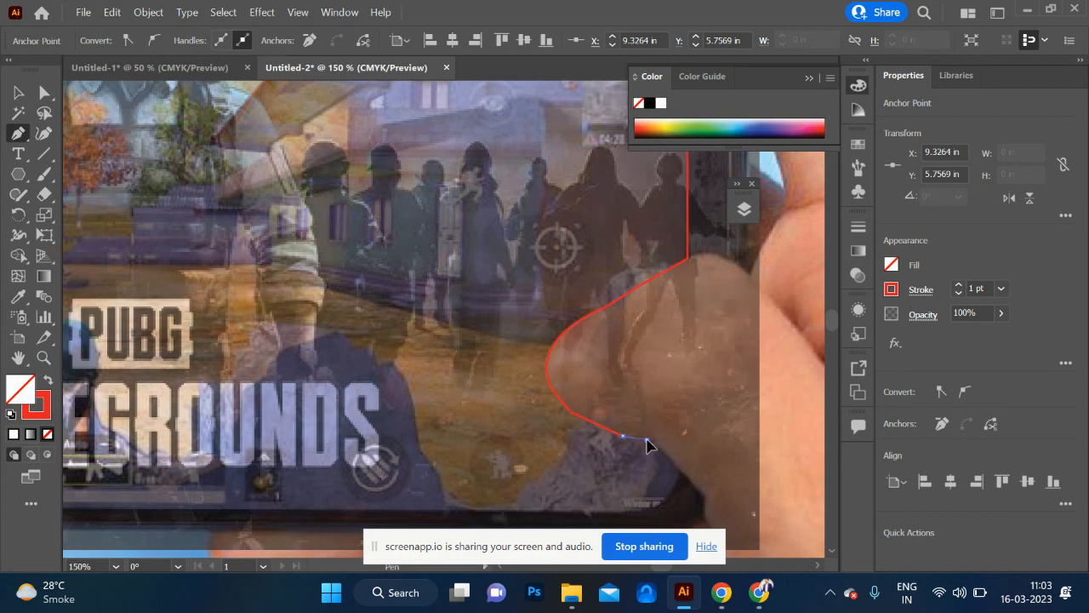
click(676, 462)
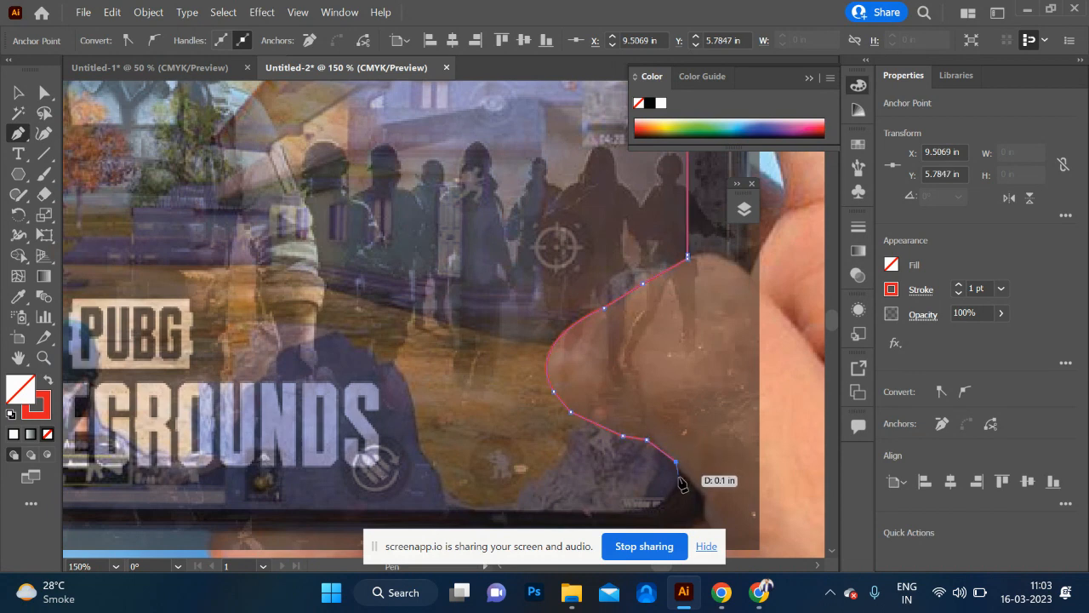
click(682, 474)
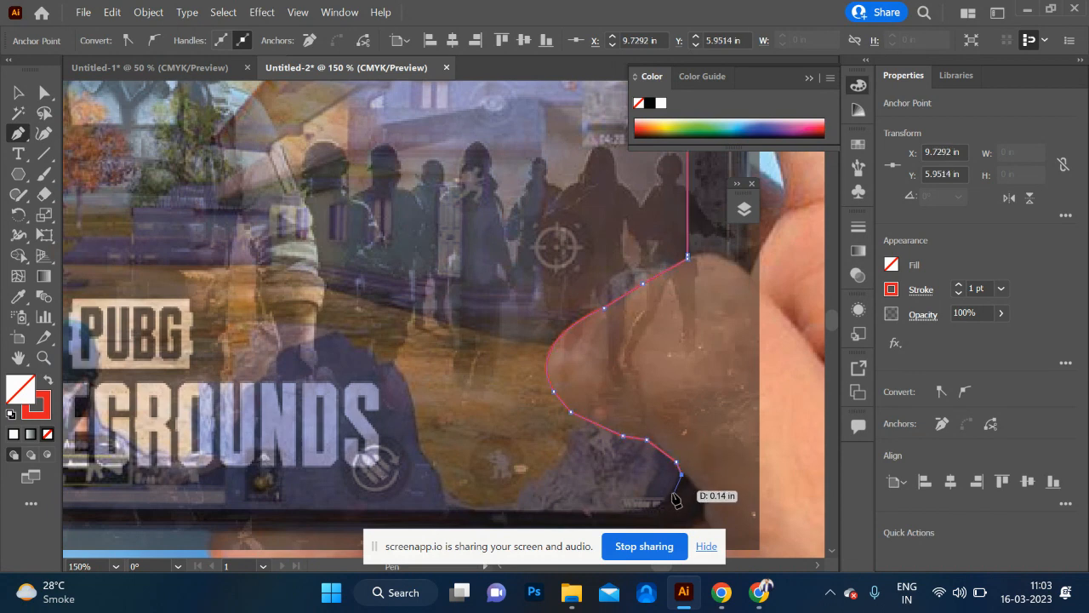
click(667, 498)
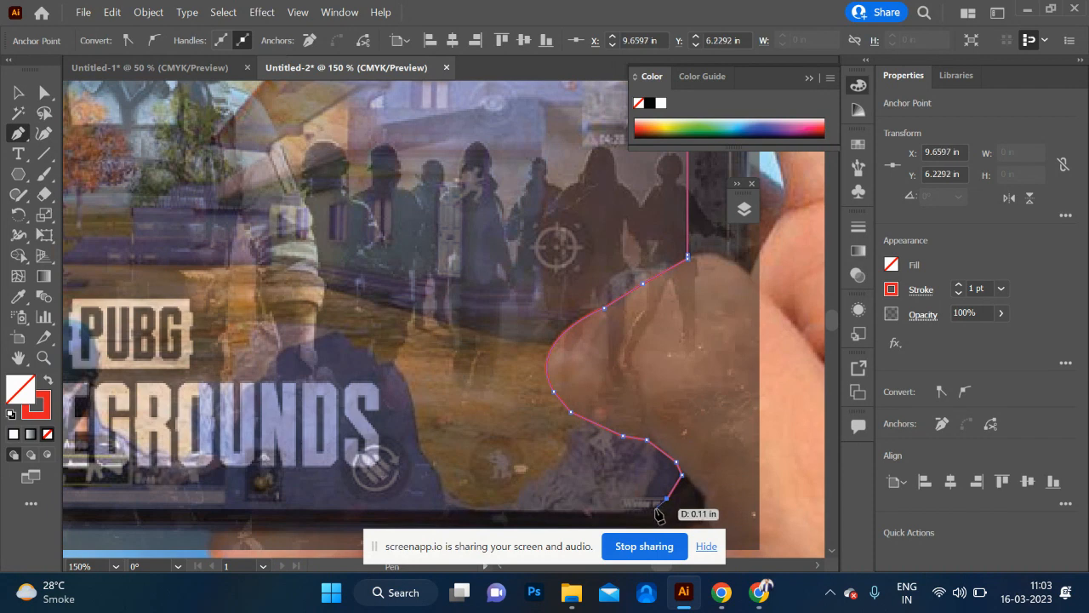
click(657, 505)
- Run a straight horizontal segment along the phone screen's bottom edge and curve the path around the lower-left corner to the left-hand thumb
scroll(657, 511, down, 2)
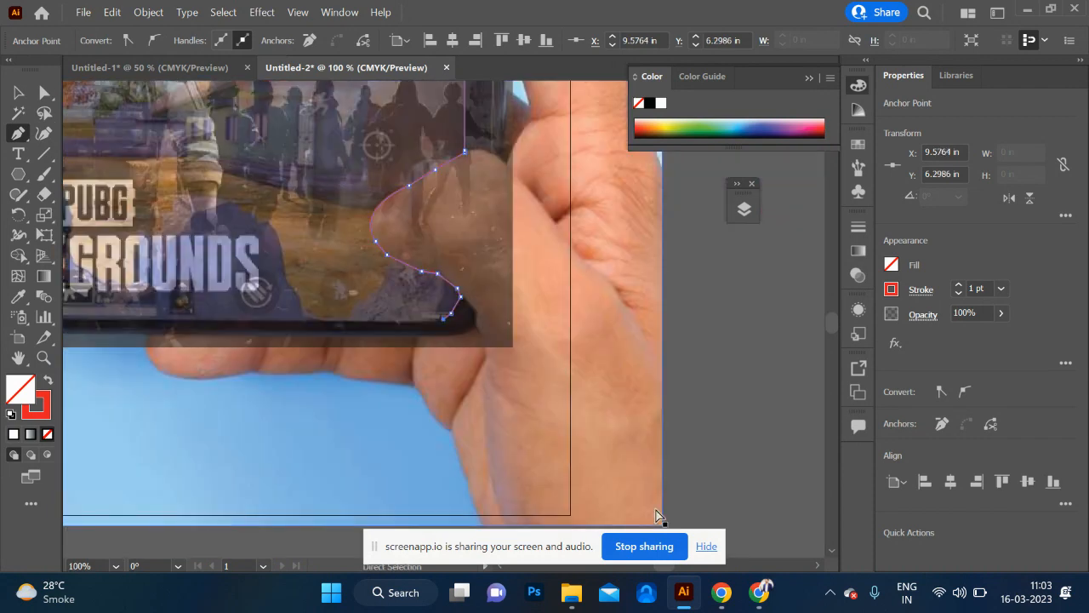
scroll(420, 414, left, 3)
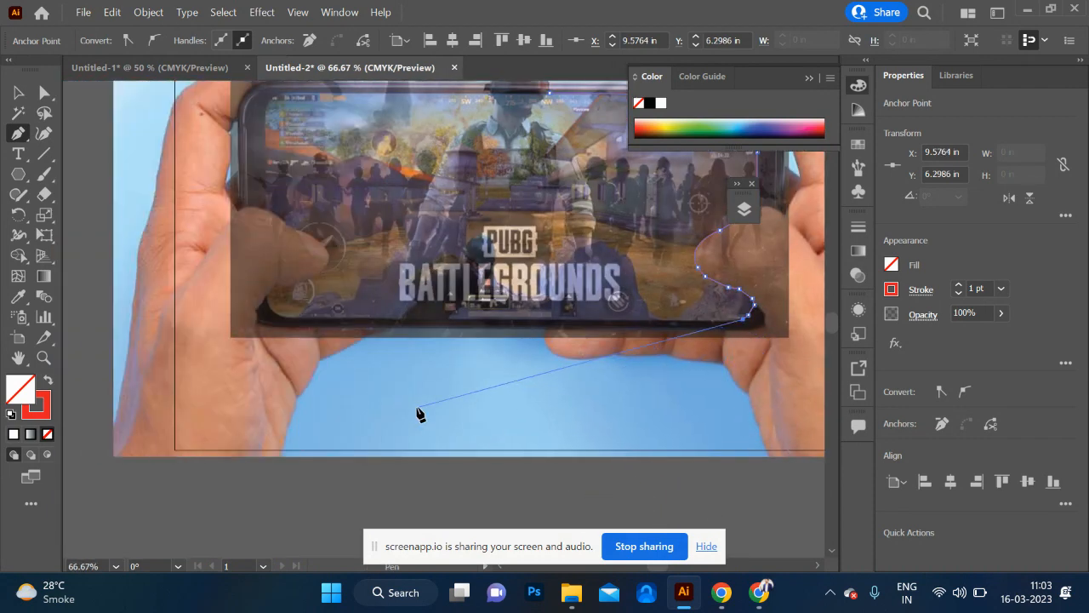
click(301, 319)
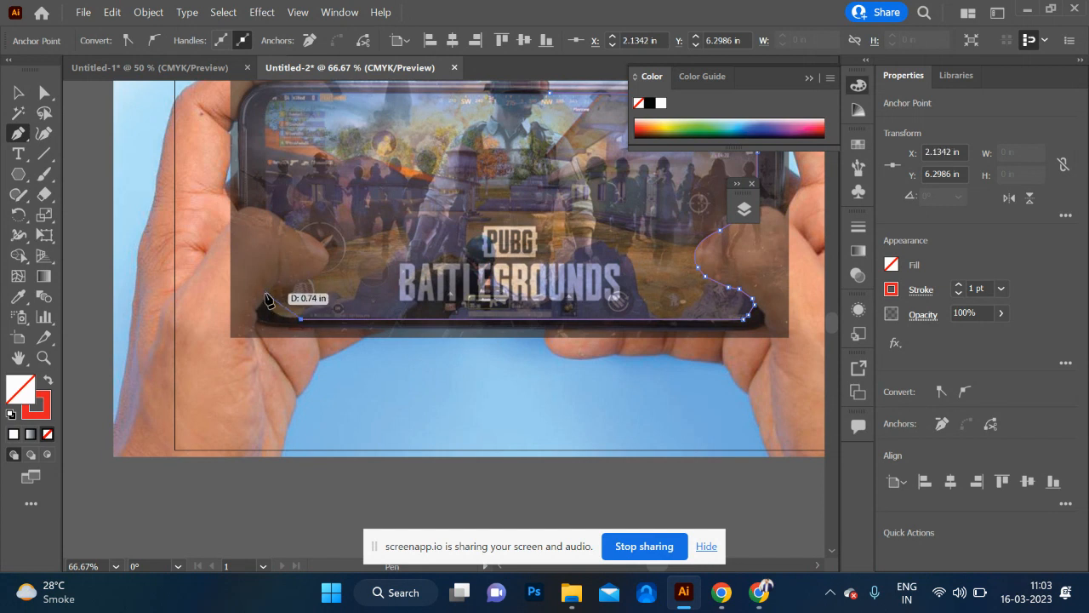
click(266, 296)
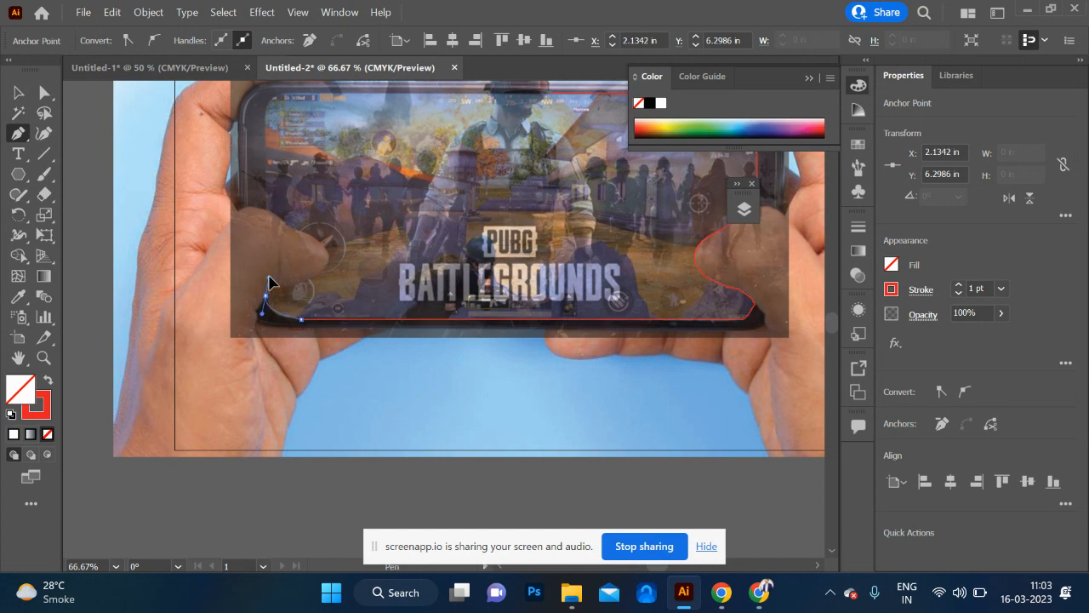
drag(270, 273, 270, 274)
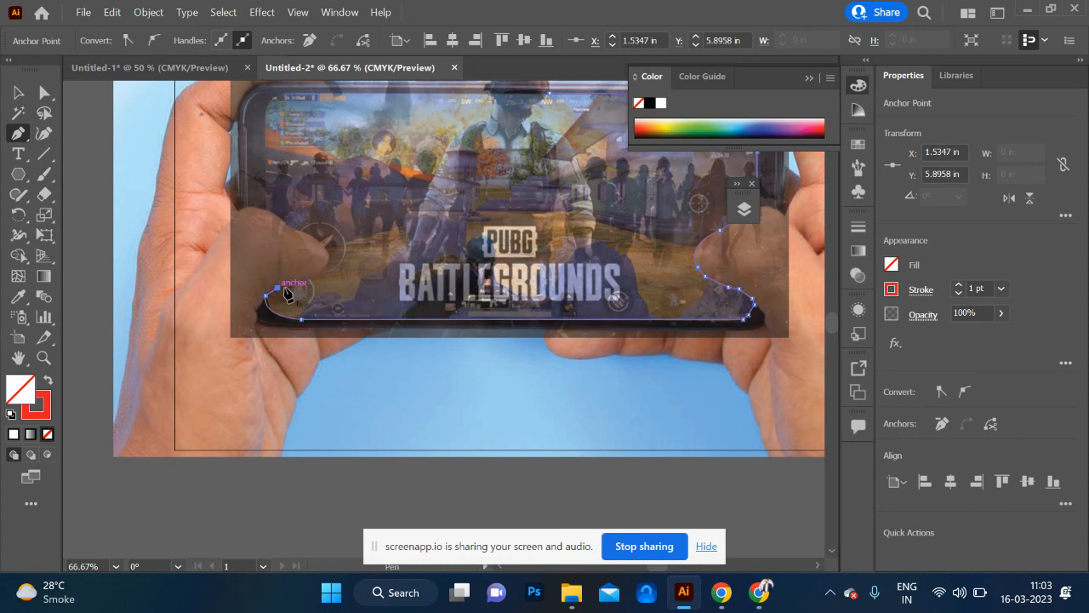
- Trace the path around the left-hand thumb, from its underside over the tip and back to the screen's left edge
click(301, 280)
click(322, 271)
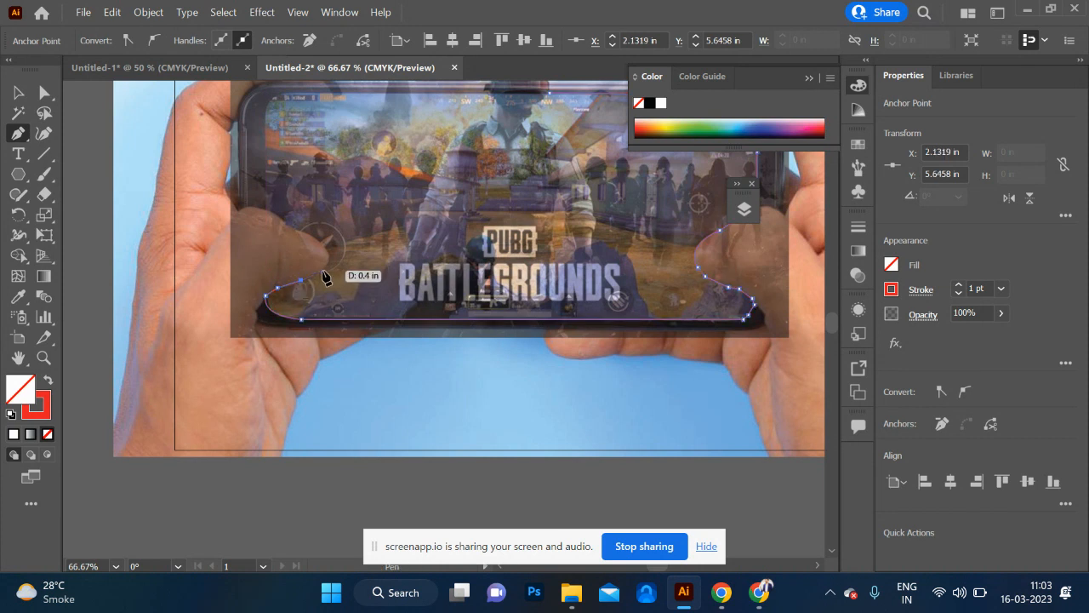
click(324, 247)
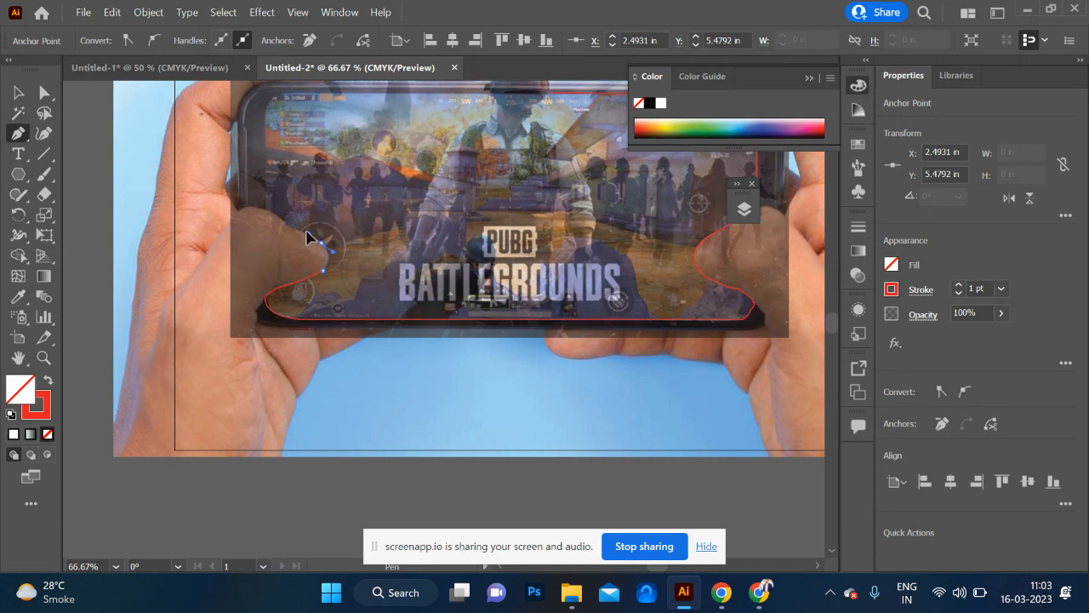
drag(304, 229, 265, 211)
click(294, 228)
click(266, 211)
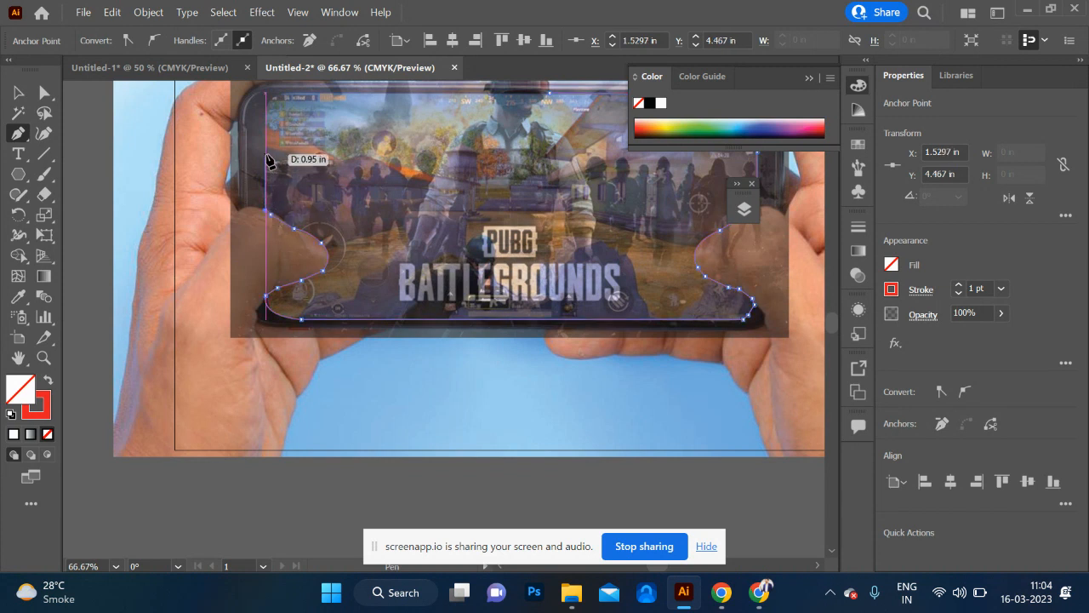
- Extend the path up the screen's left edge, around the upper-left rounded corner and along the top edge to the character's goggles
click(265, 117)
scroll(265, 117, up, 4)
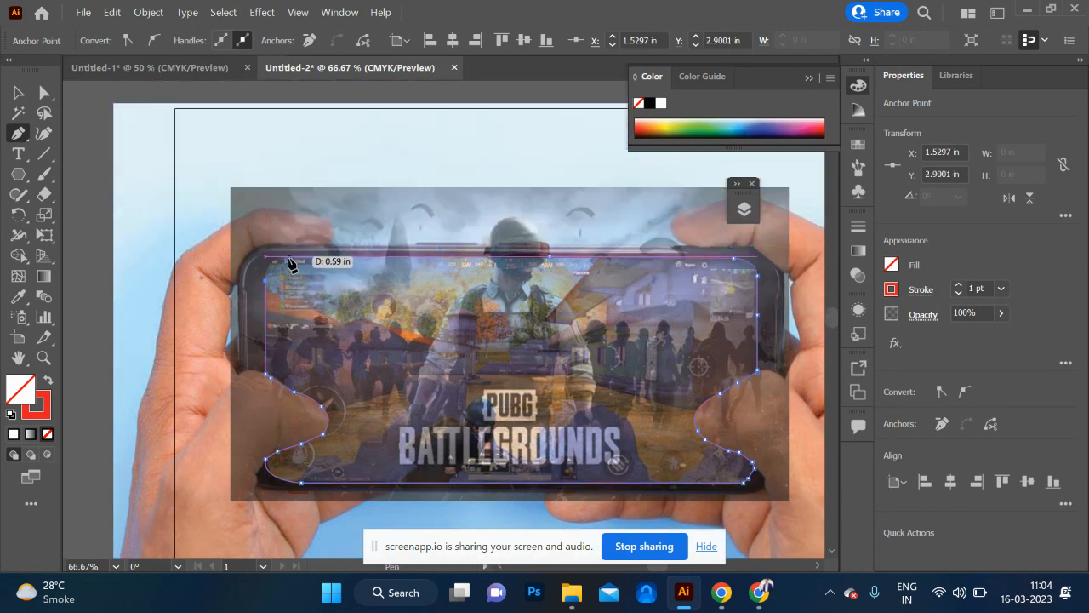
click(287, 263)
drag(307, 257, 310, 259)
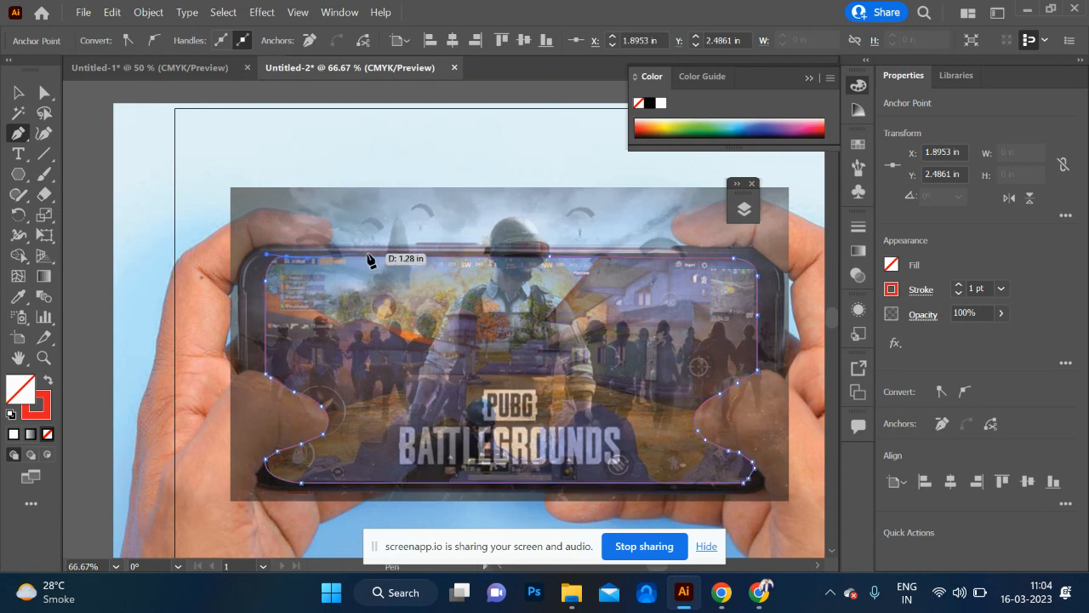
click(485, 256)
- Trace the left end of the character's goggles with straight segments up to the base of the helmet
key(ctrl+plus)
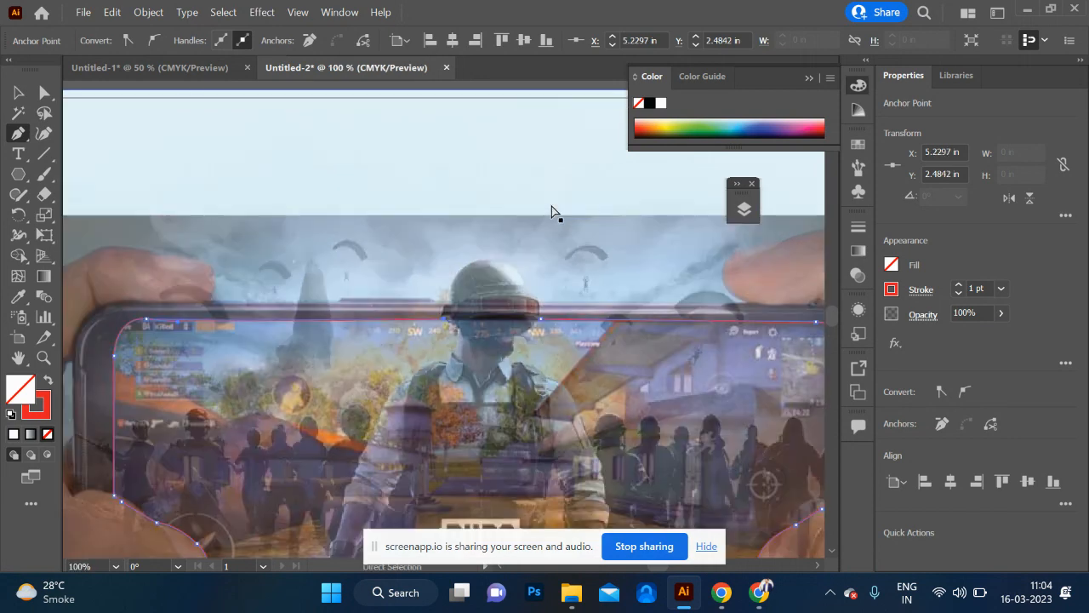
key(ctrl+plus)
key(ctrl+plus)
key(ctrl+plus)
key(ctrl+plus)
key(ctrl+plus)
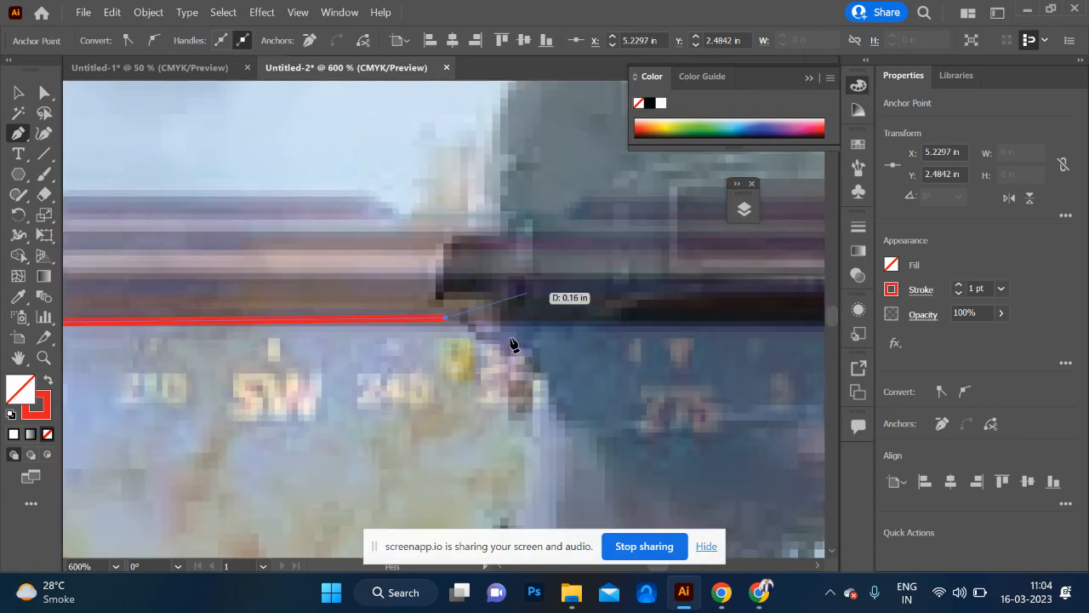
click(497, 318)
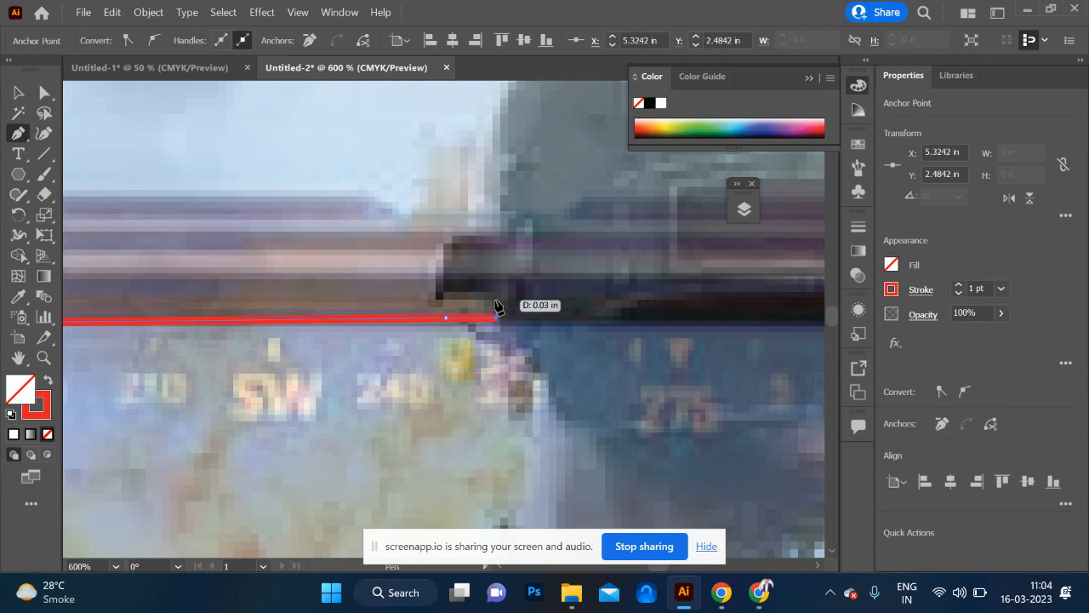
click(491, 301)
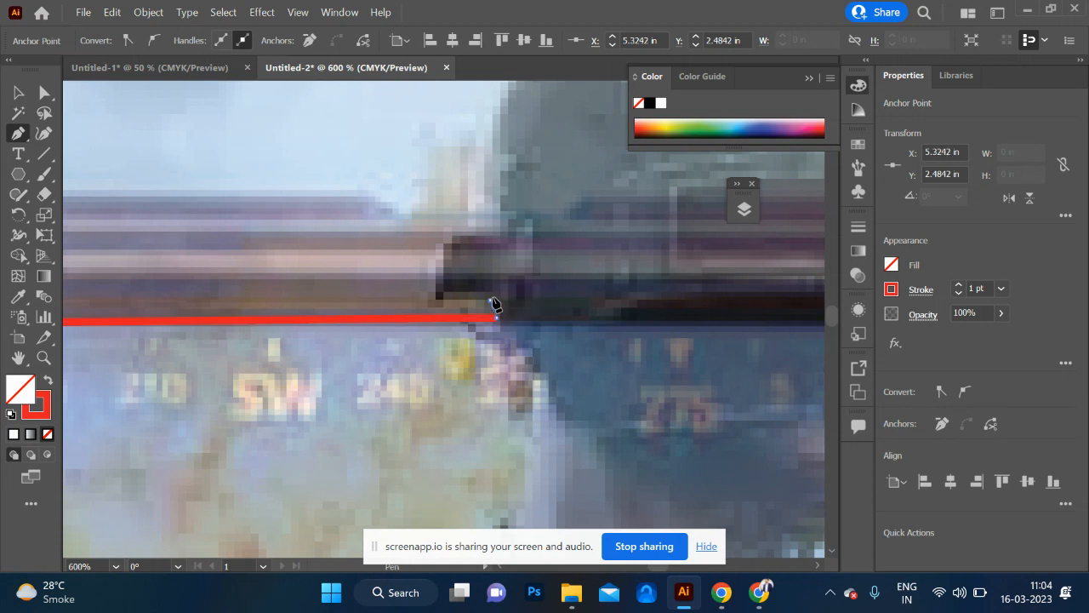
click(431, 301)
click(450, 235)
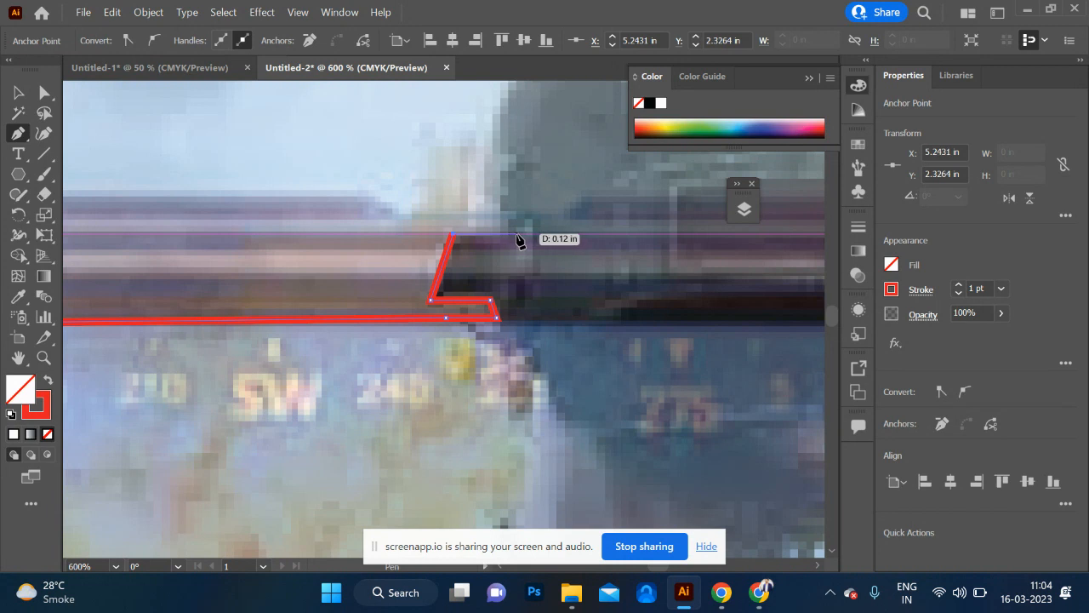
click(517, 238)
- Trace the helmet's dome with curved segments from its left base over the top and down the right side
scroll(518, 242, up, 5)
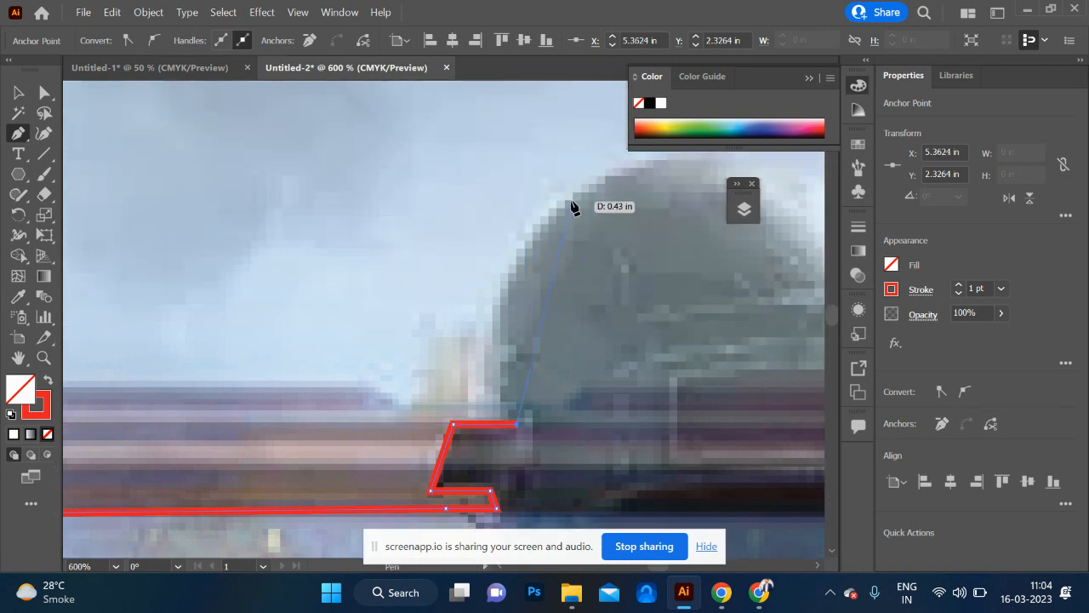
drag(572, 195, 681, 98)
scroll(605, 280, right, 5)
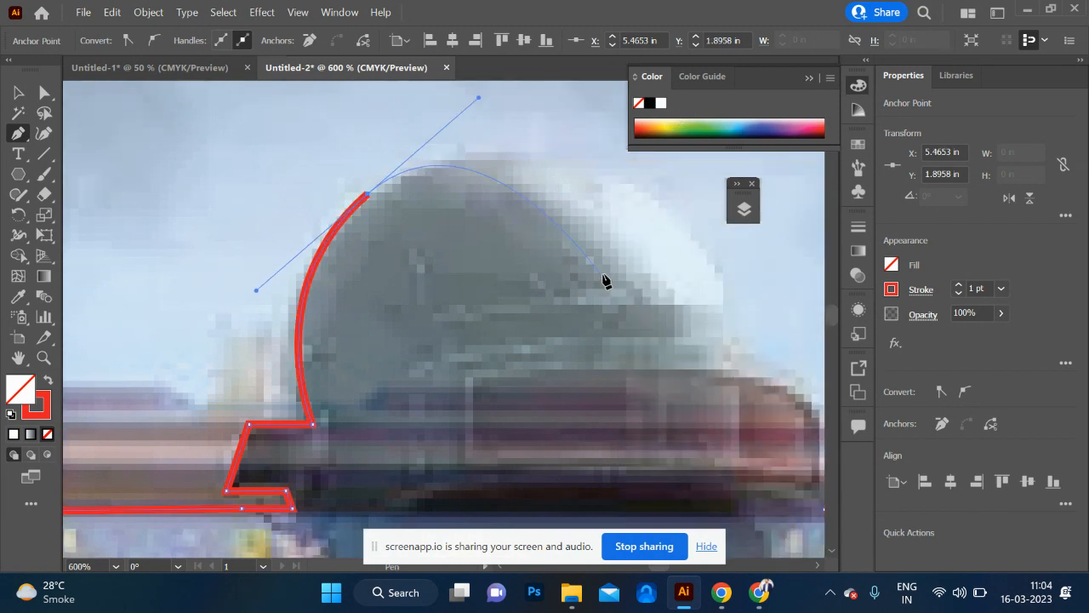
click(367, 195)
drag(708, 187, 820, 325)
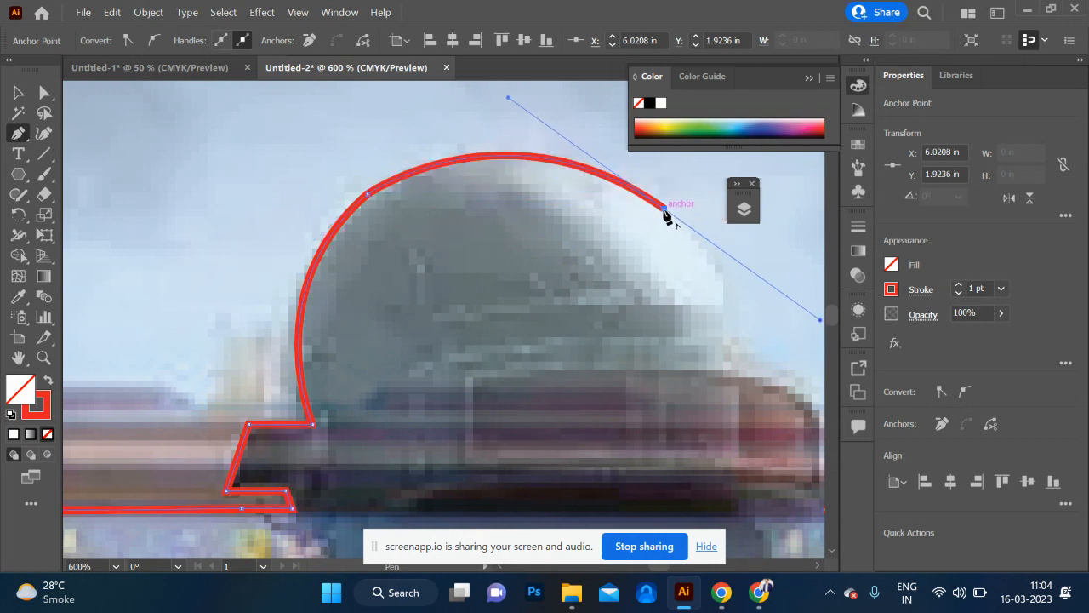
drag(665, 213, 723, 344)
drag(717, 418, 711, 429)
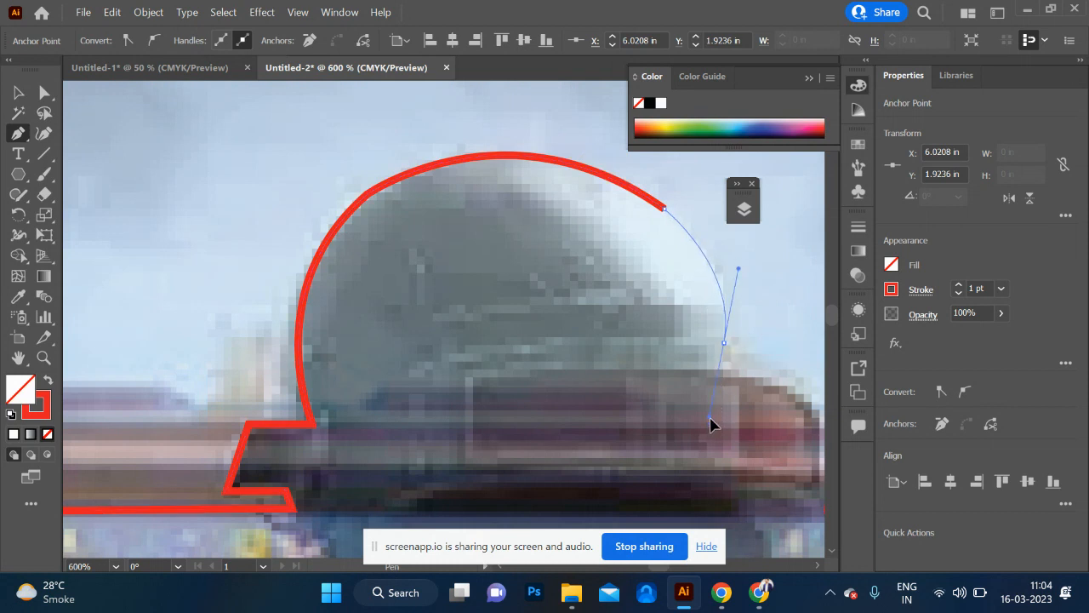
drag(712, 422, 712, 422)
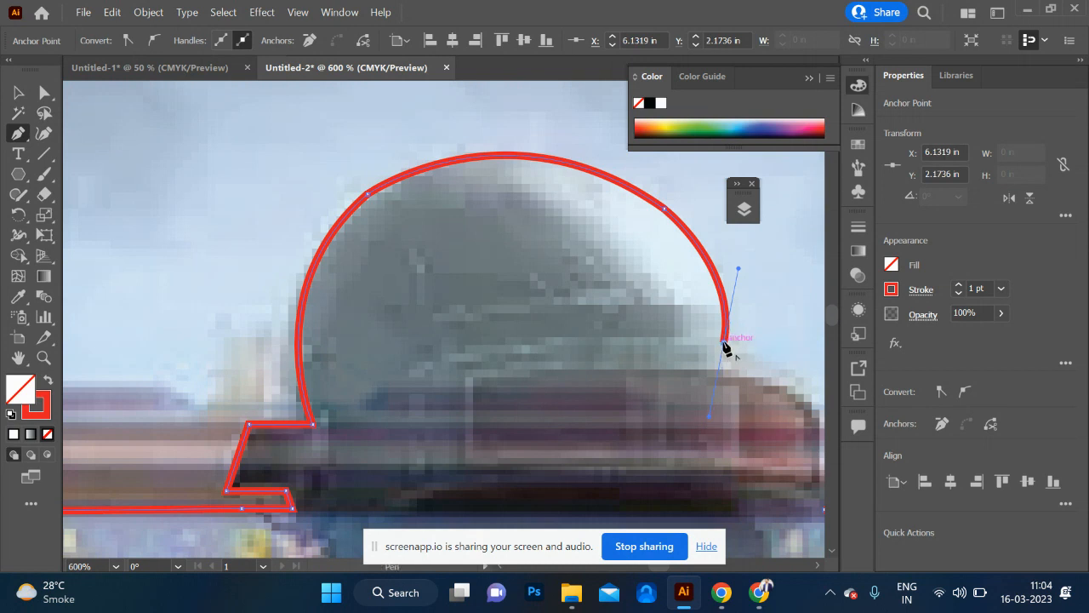
- Trace the right end of the goggles down to the screen's top edge and close the path at its starting anchor
click(730, 372)
scroll(731, 374, right, 2)
drag(622, 416, 625, 452)
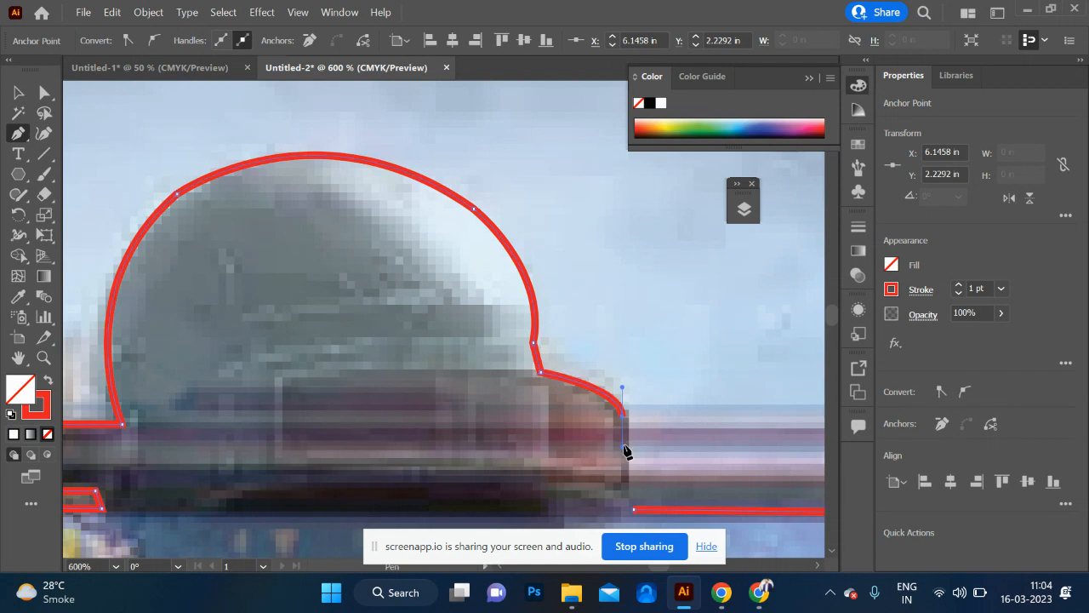
click(626, 509)
scroll(627, 510, down, 2)
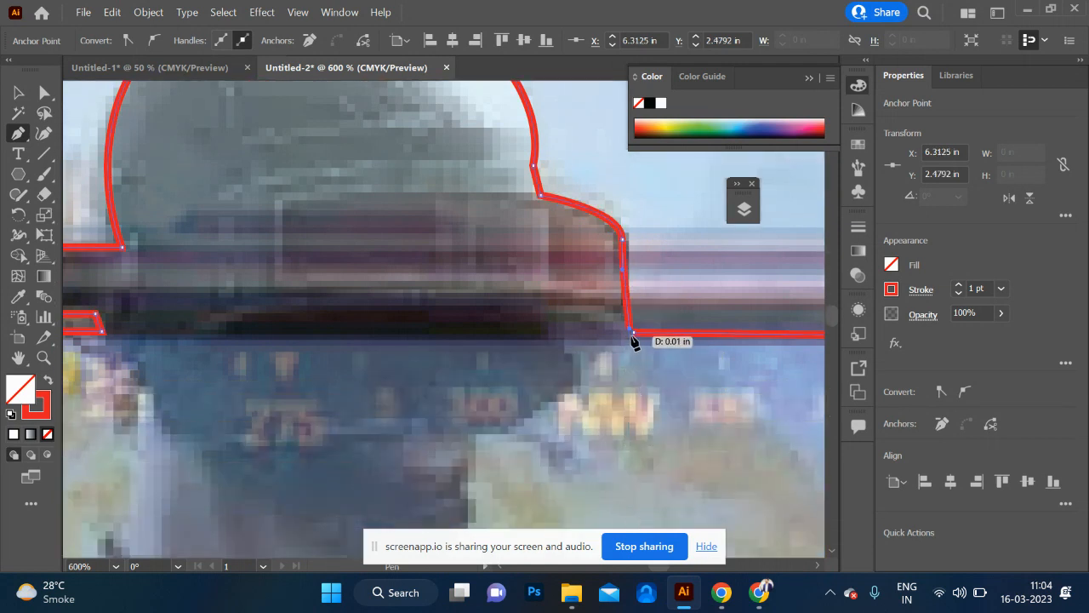
click(634, 333)
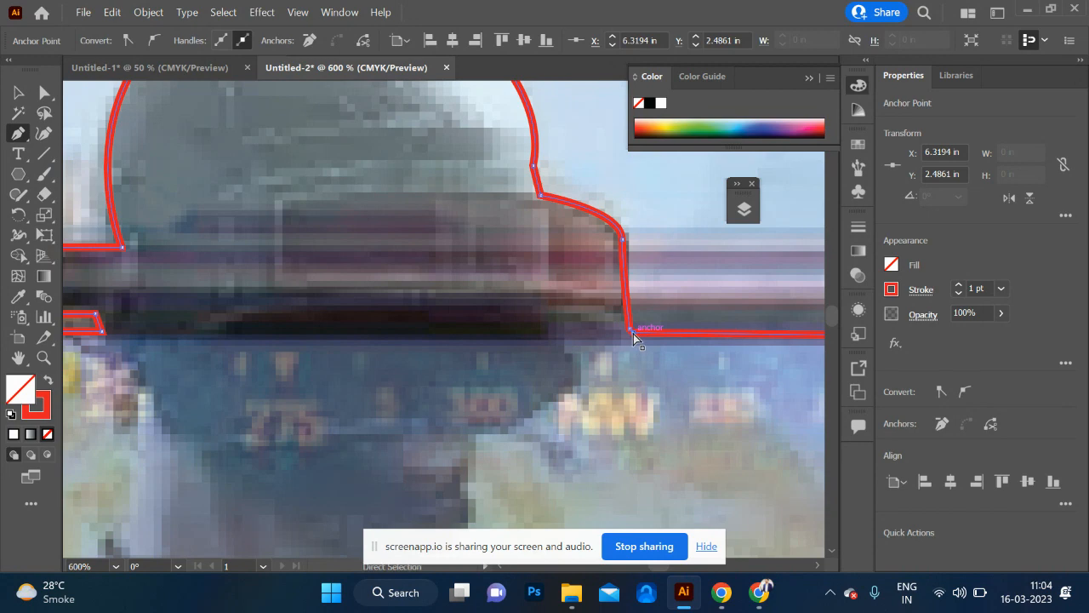
- Set the opacity of the PUBG image back to 100%
alt+scroll(633, 334, down, 4)
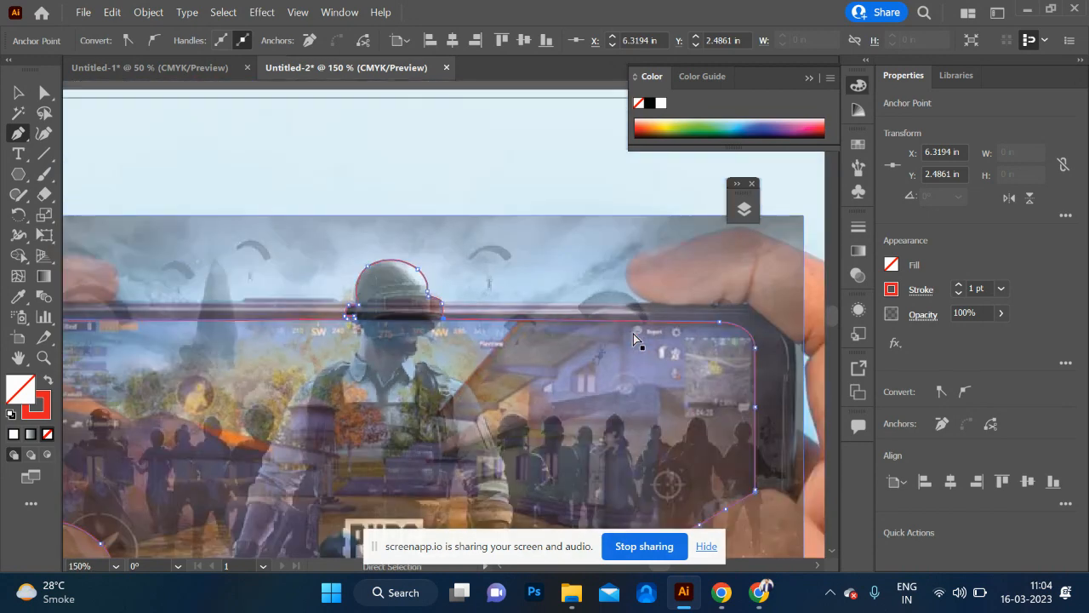
alt+scroll(633, 334, down, 3)
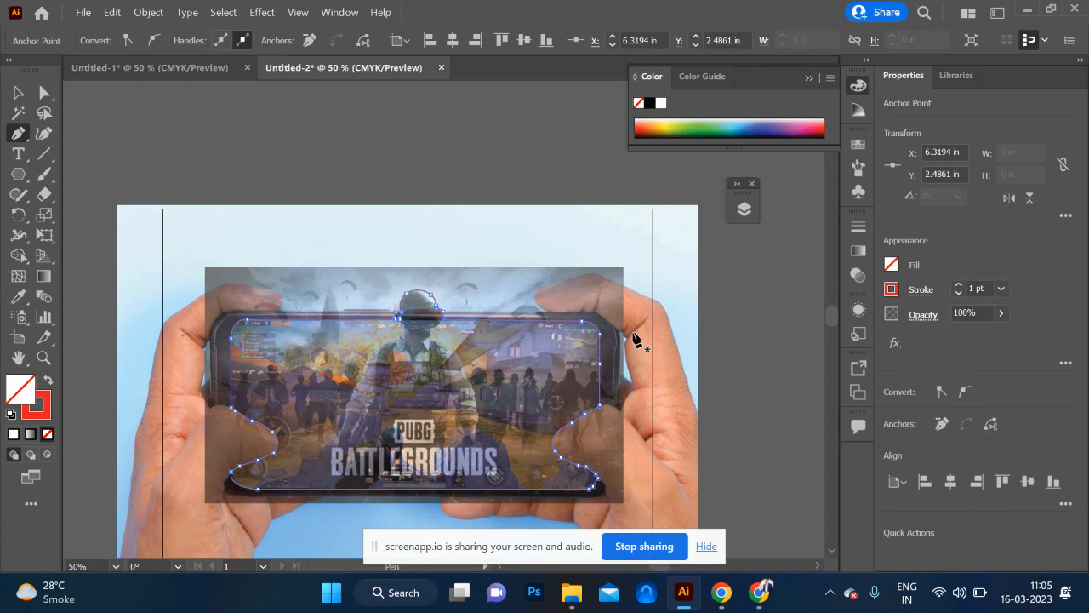
click(13, 99)
click(308, 173)
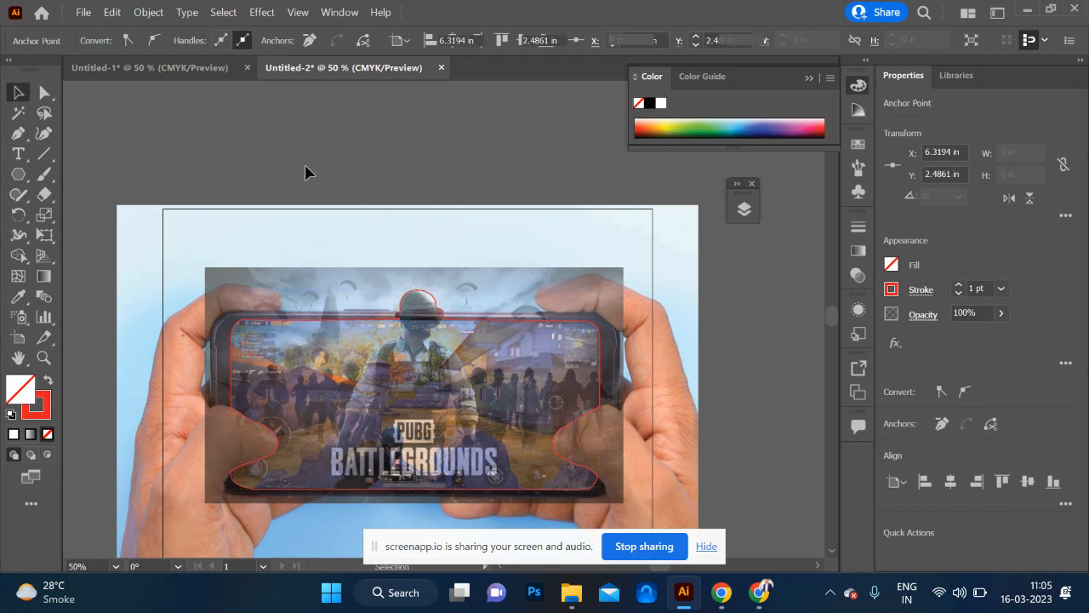
click(498, 292)
click(1002, 313)
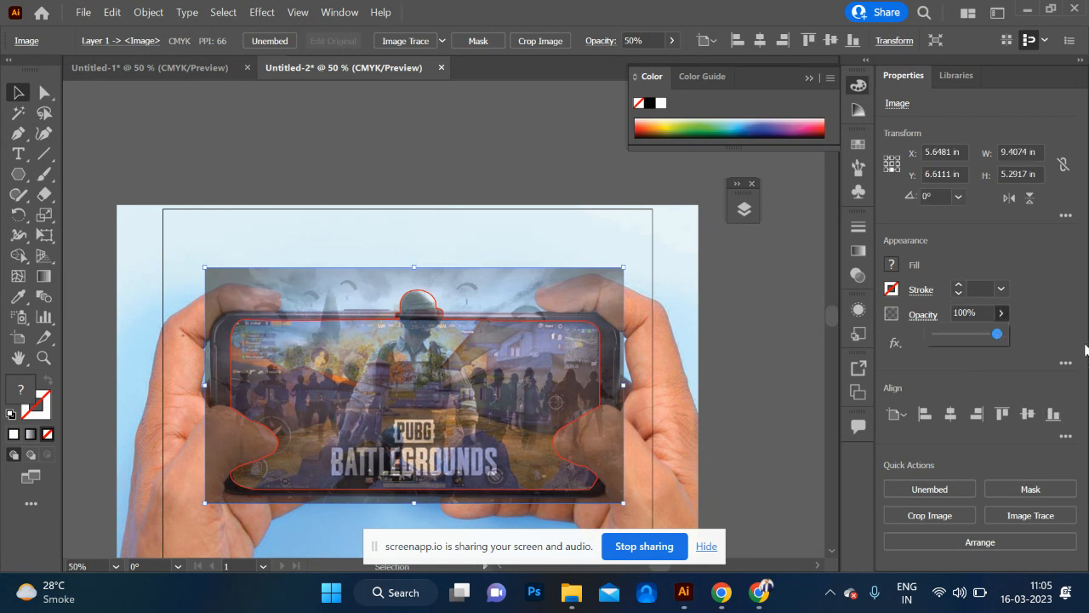
drag(1086, 350, 1083, 349)
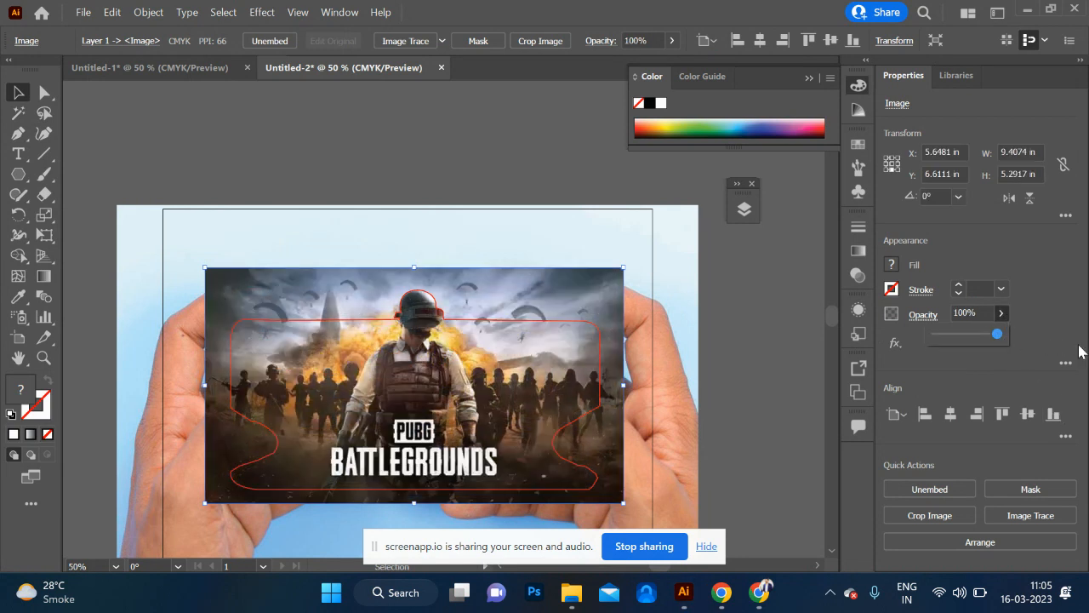
- Make a clipping mask from the traced red outline and the PUBG image
click(525, 326)
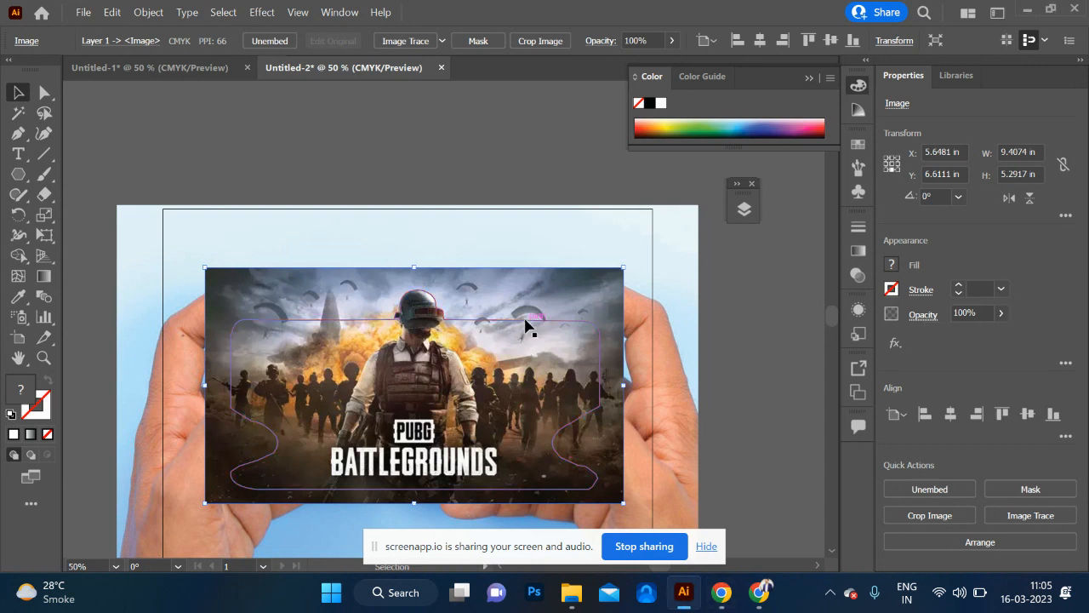
click(724, 296)
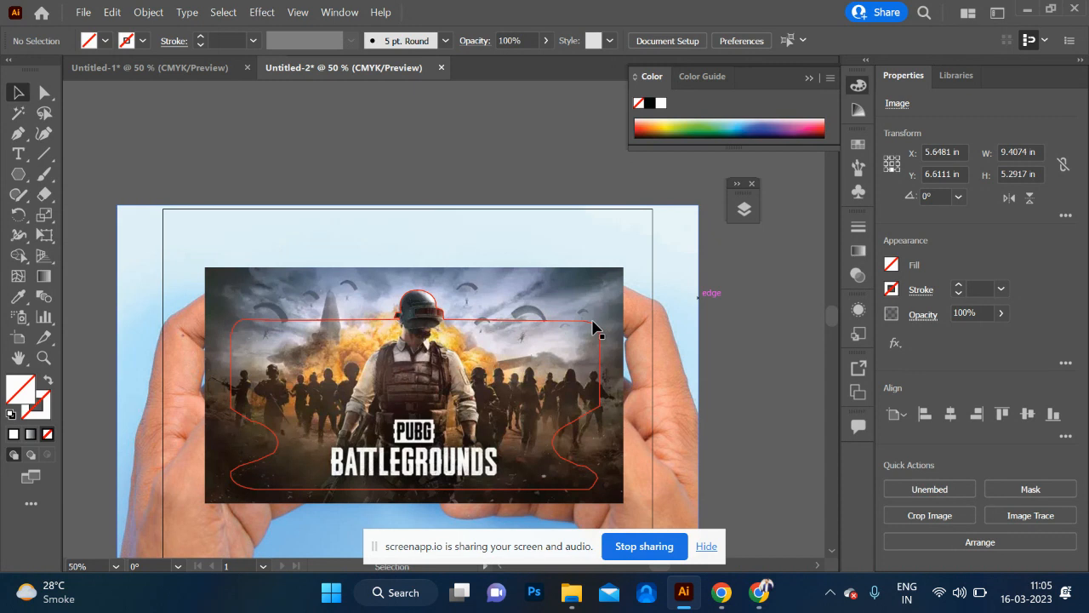
click(593, 331)
shift+click(593, 282)
right_click(593, 282)
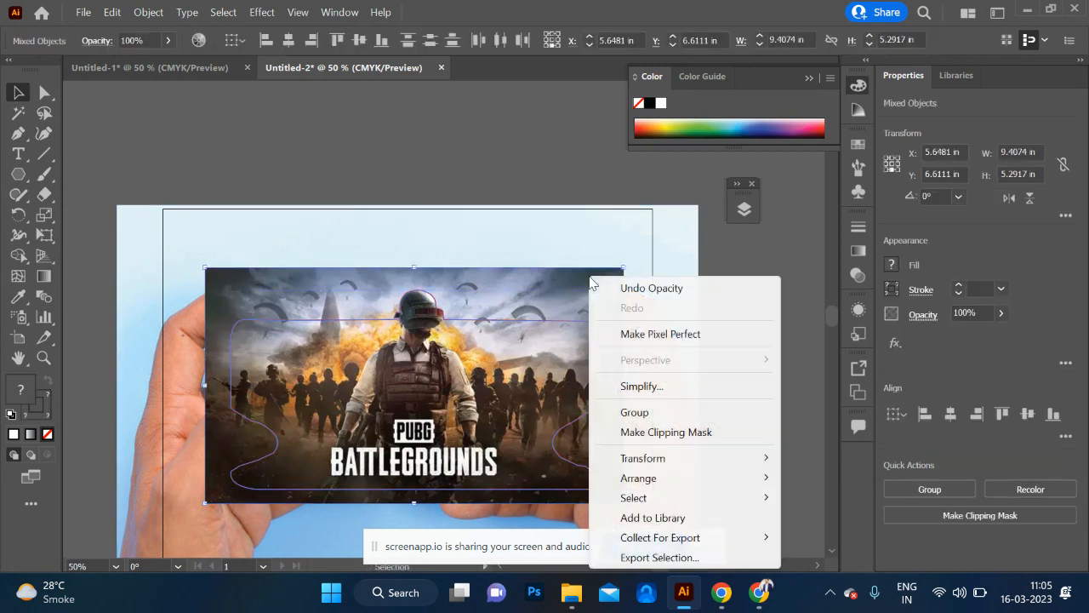
click(673, 432)
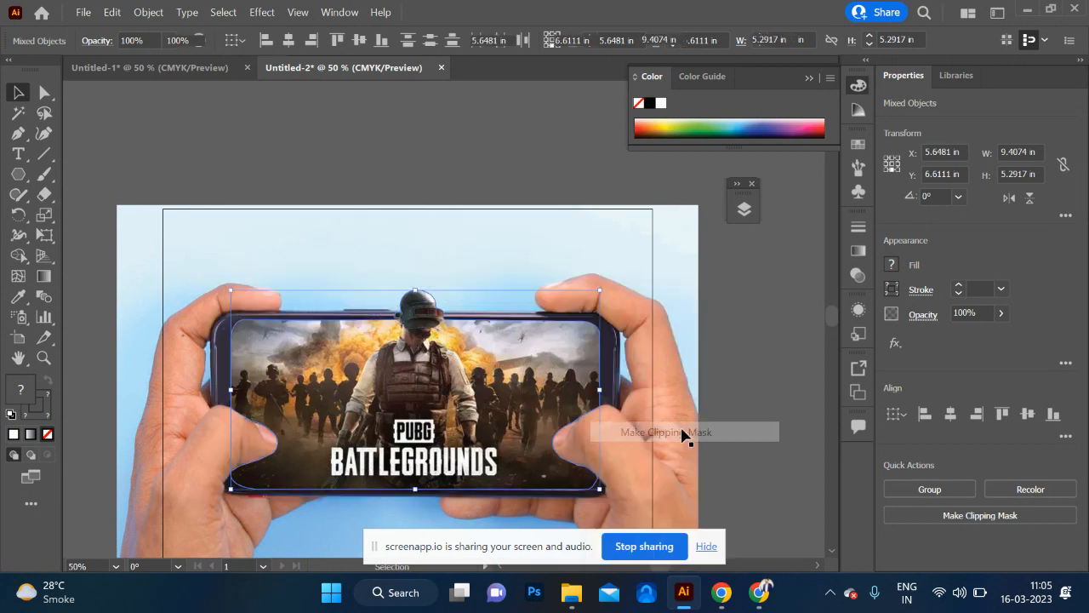
click(748, 410)
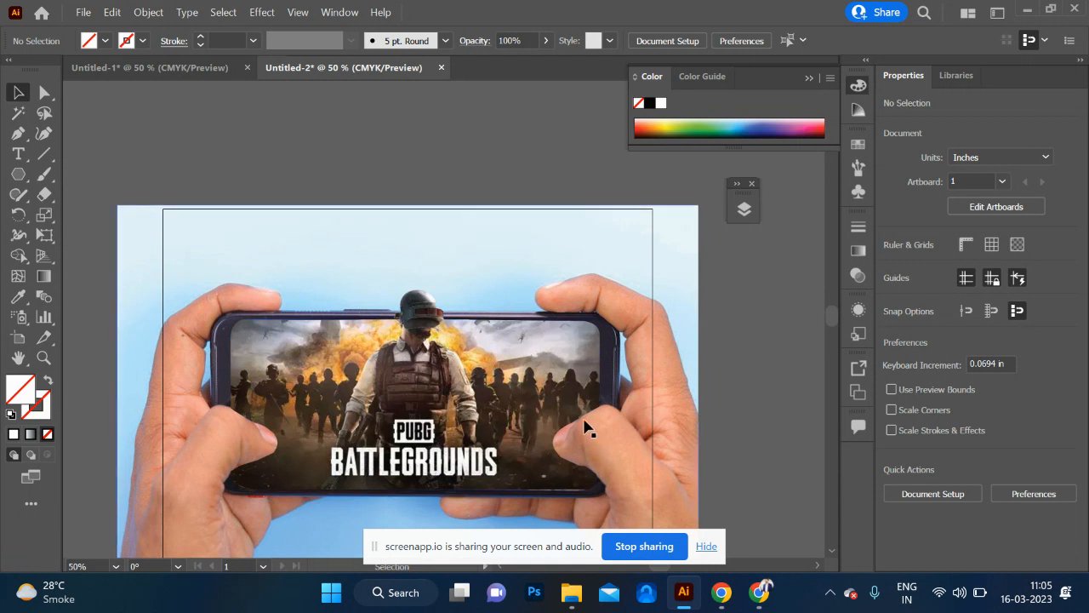
- Try to move the clipped PUBG artwork up off the phone, and undo the move
scroll(584, 426, down, 5)
scroll(586, 426, up, 4)
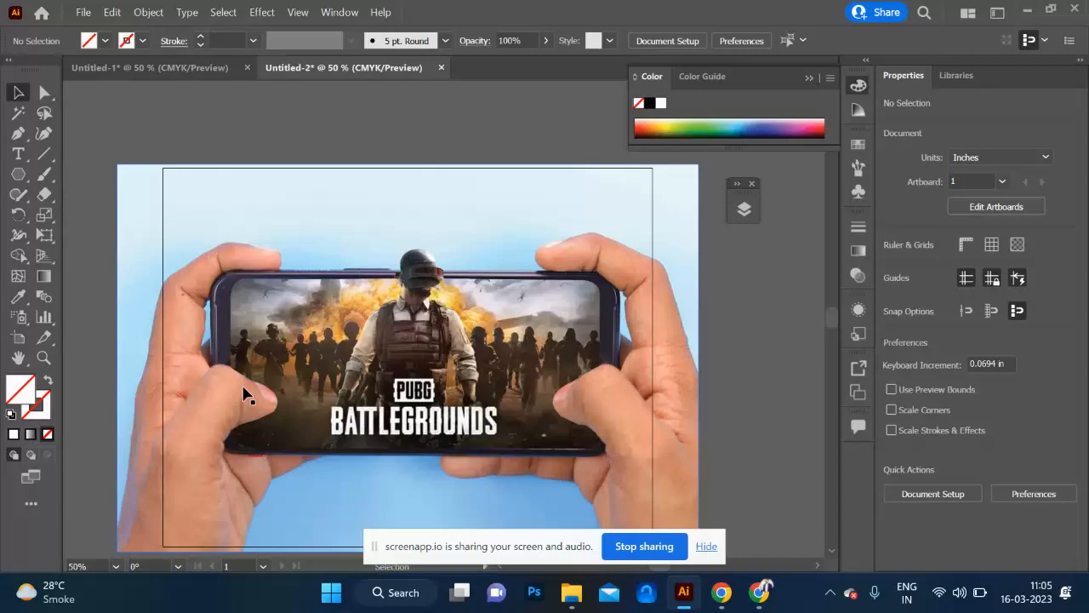
drag(440, 408, 402, 232)
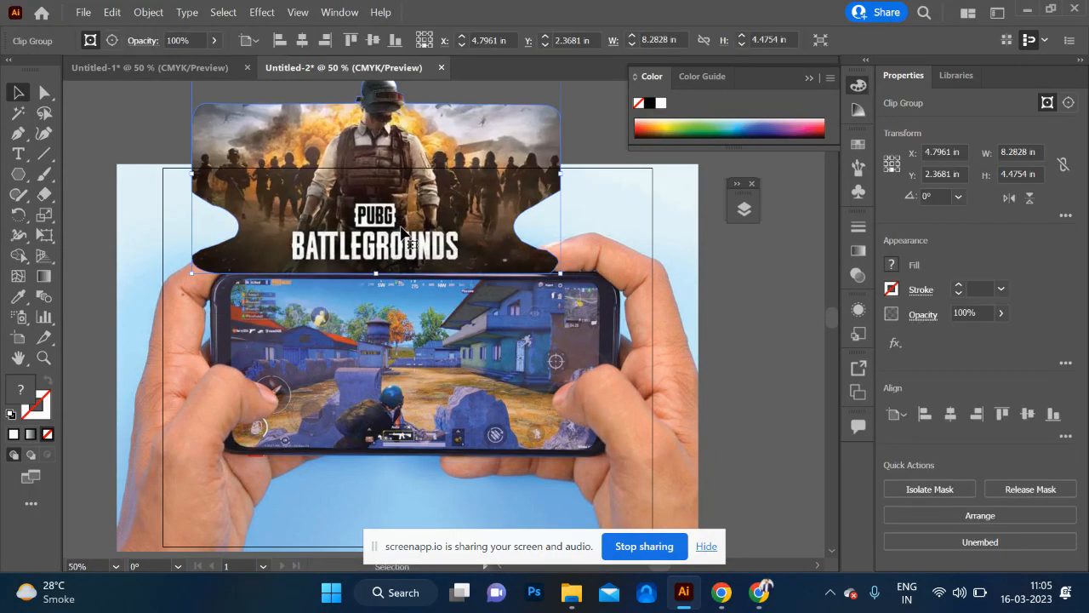
key(ctrl+z)
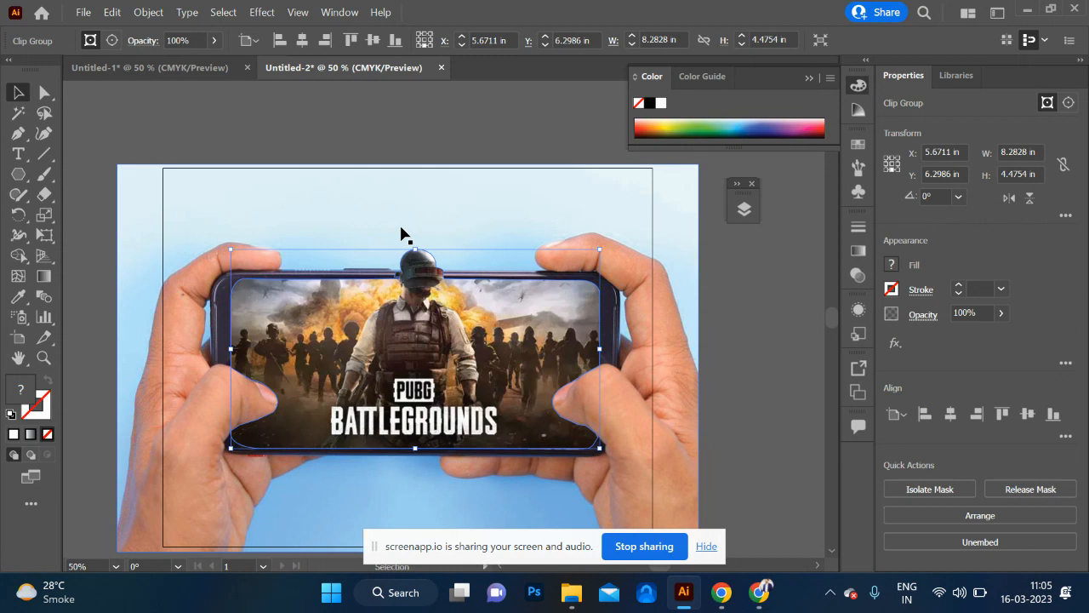
click(745, 335)
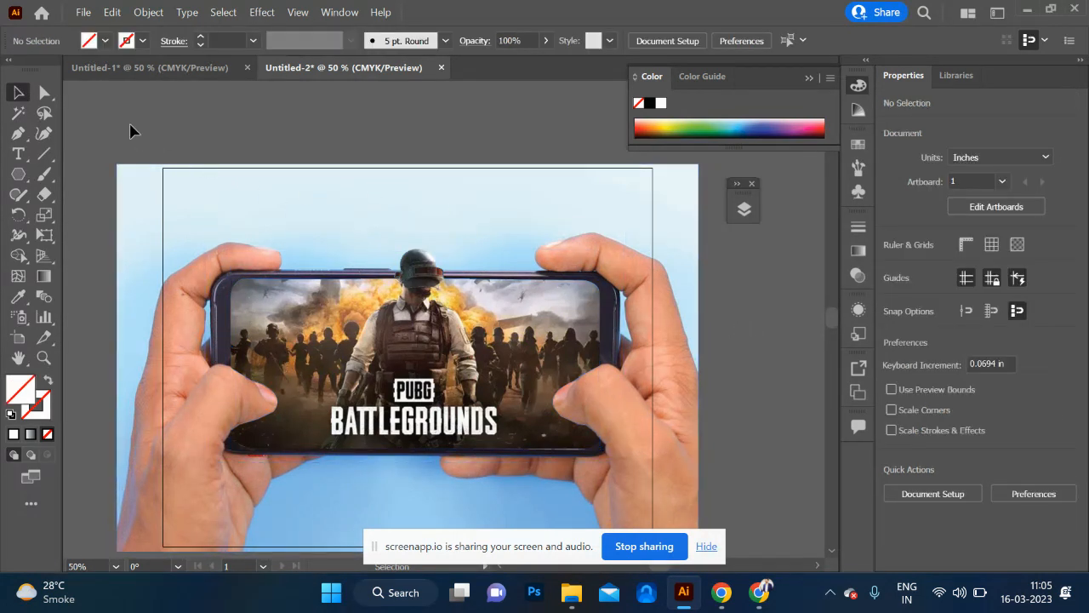
- Group the hands photo with all the PUBG artwork and move the group off the artboard to its right
click(674, 500)
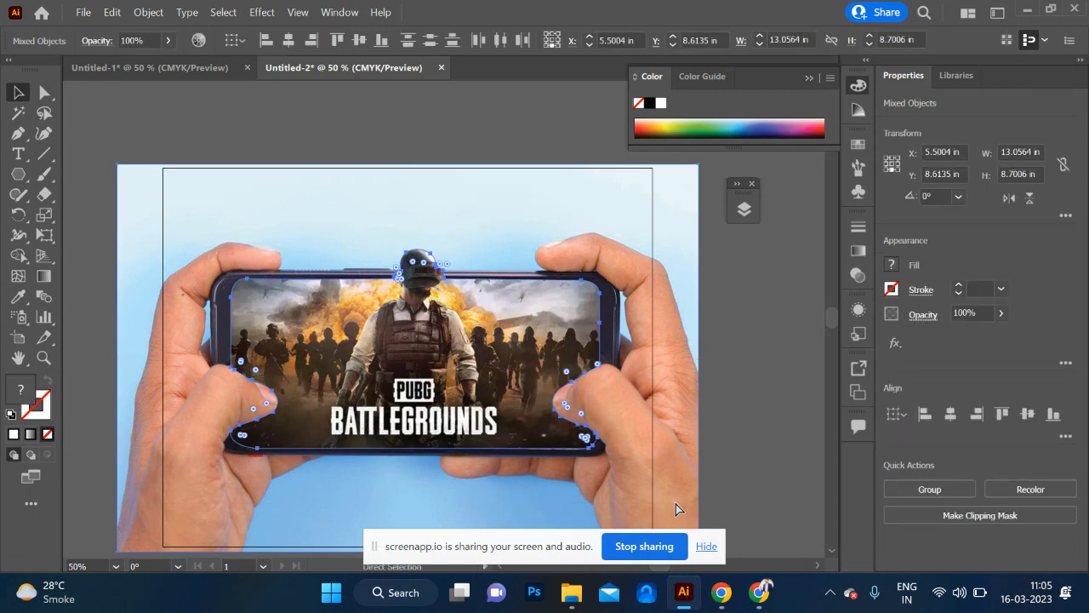
drag(247, 332, 823, 330)
click(552, 281)
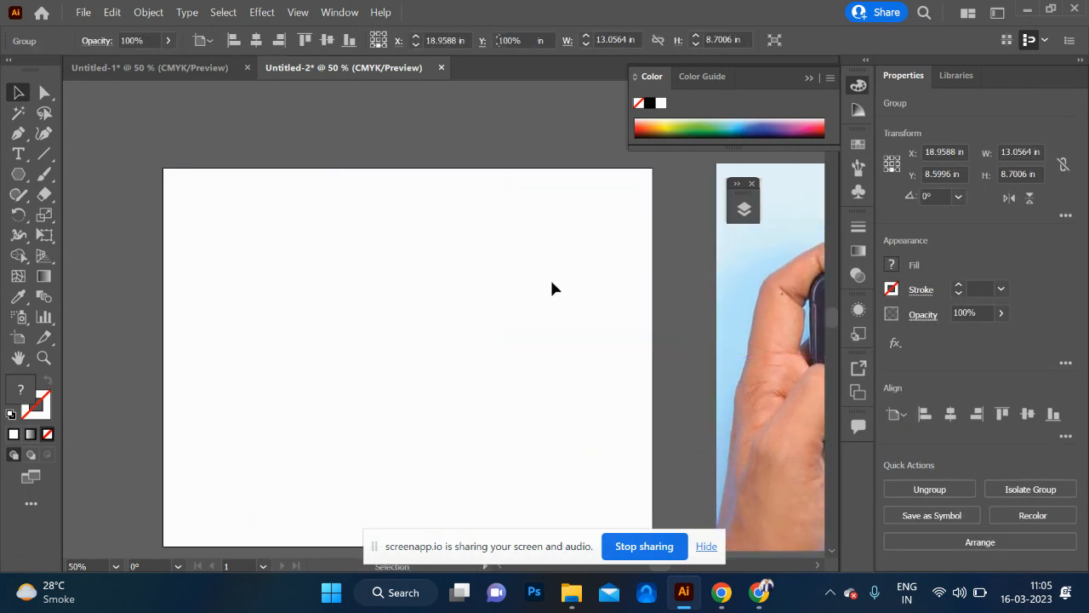
- Draw a rectangle about 11.04 by 8.5 in covering the whole artboard and fill it with yellow-orange
scroll(552, 281, down, 3)
scroll(551, 282, up, 1)
click(17, 174)
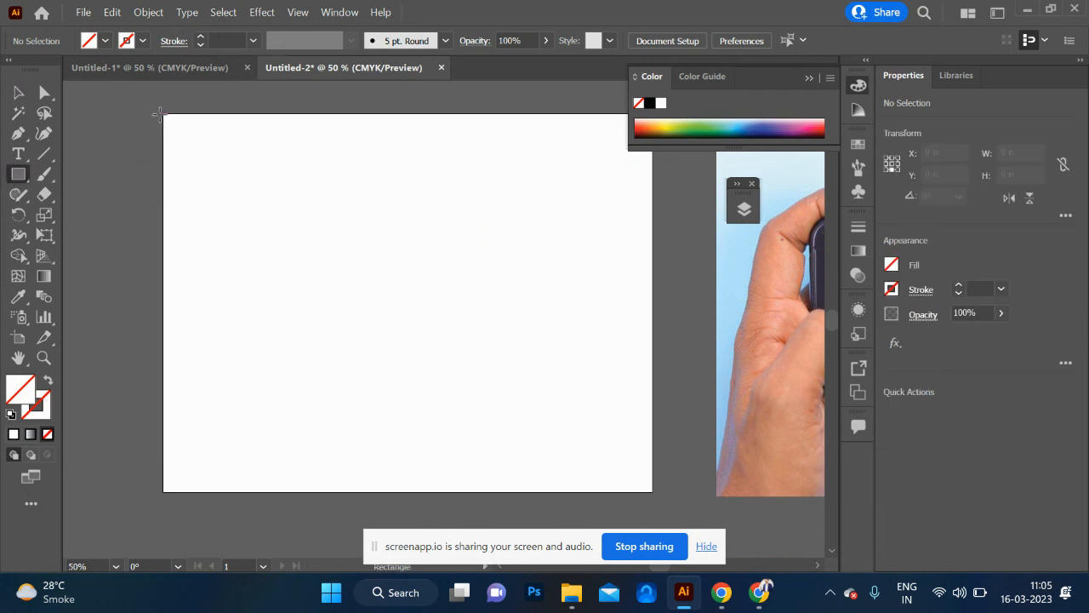
drag(163, 113, 653, 494)
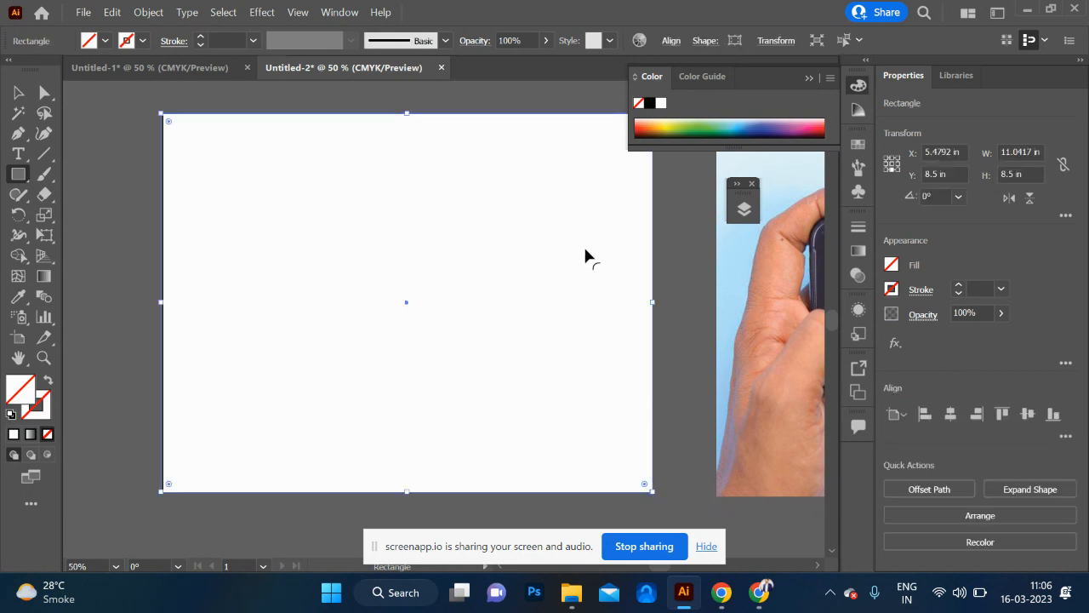
click(658, 117)
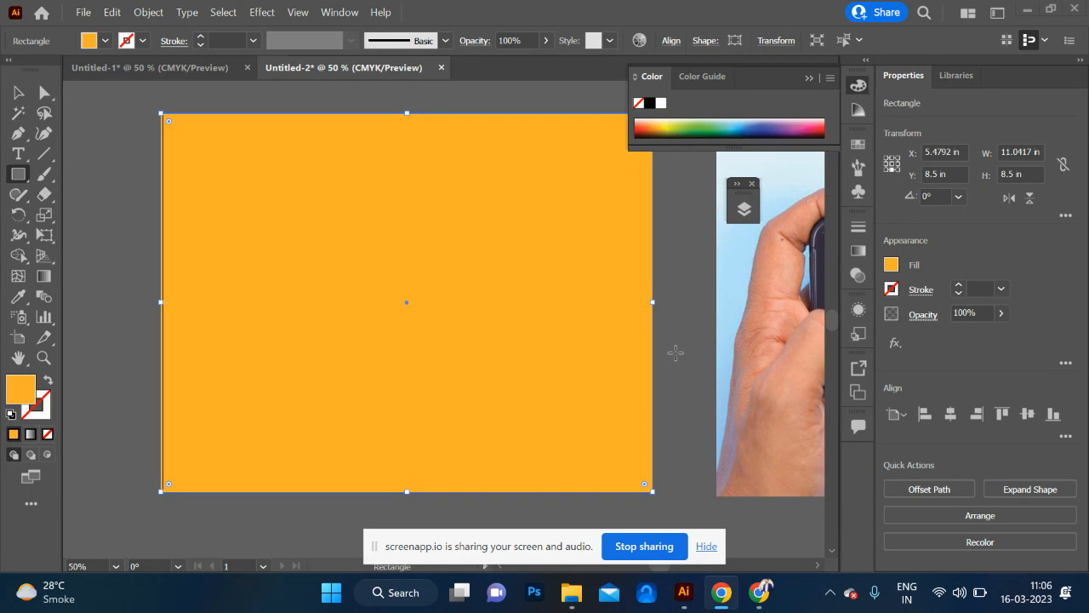
key(alt+Tab)
key(alt+Tab)
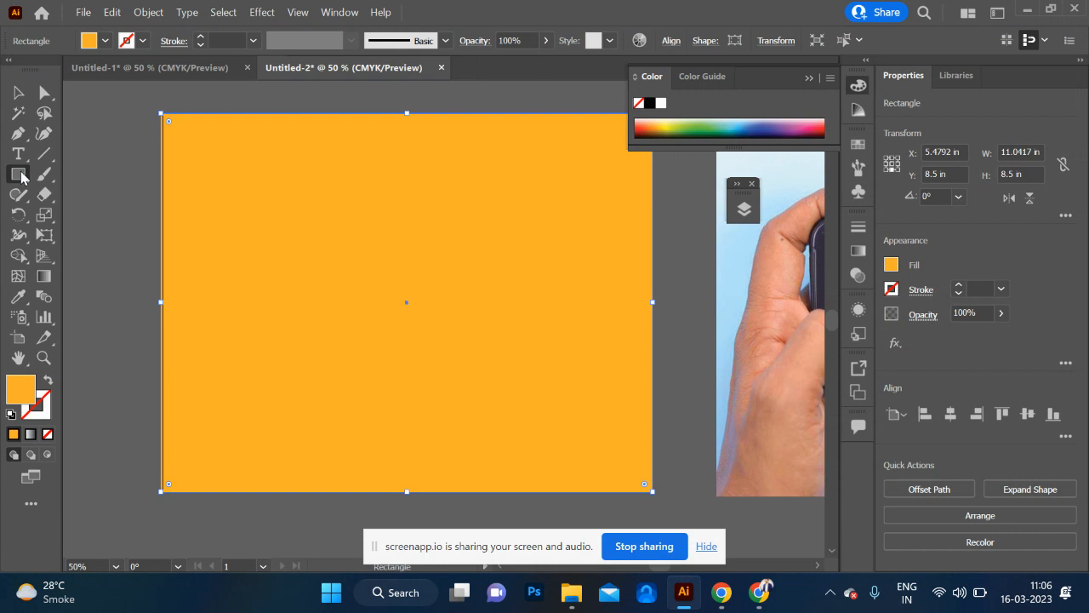
- Draw a square on the background, round its corners and rotate it to about 318° so it forms a diamond
drag(19, 180, 99, 180)
drag(343, 216, 534, 406)
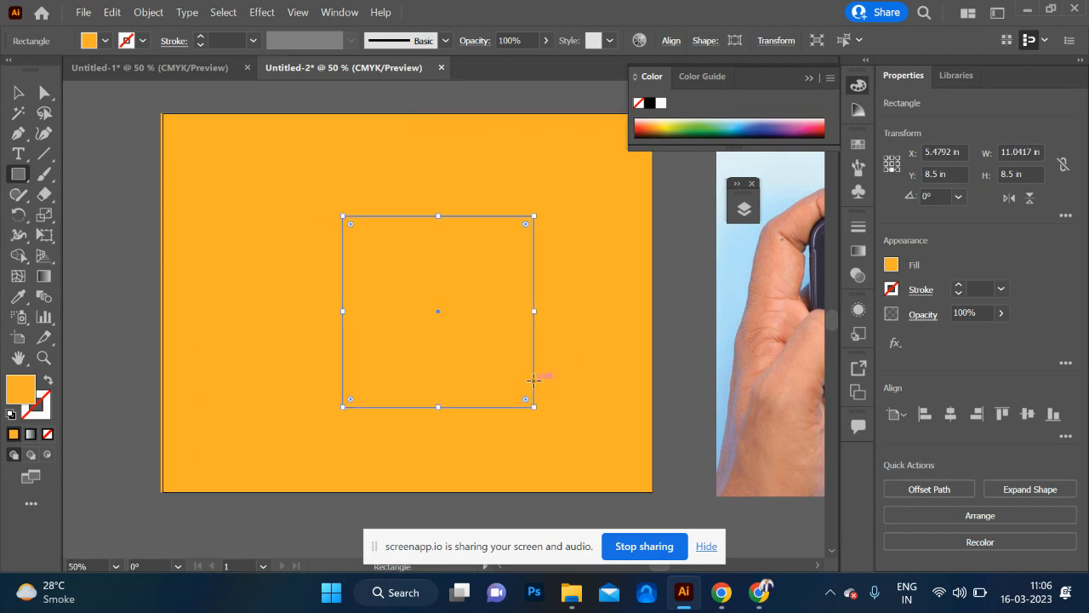
drag(537, 208, 538, 288)
click(18, 92)
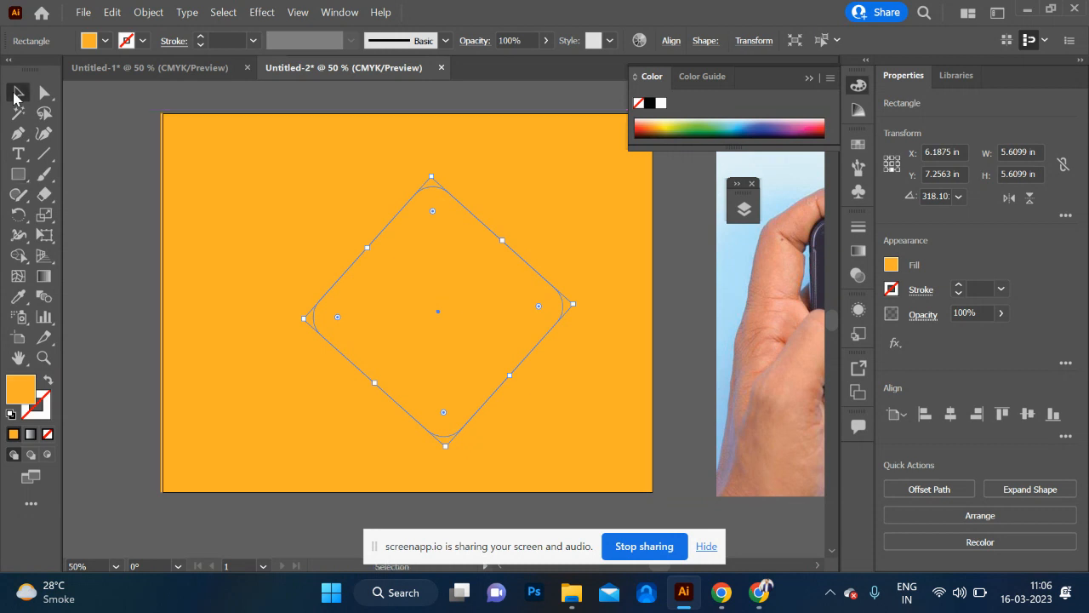
- Move the diamond into the right half of the artboard and fill it with a darker orange
drag(435, 309, 491, 297)
click(655, 125)
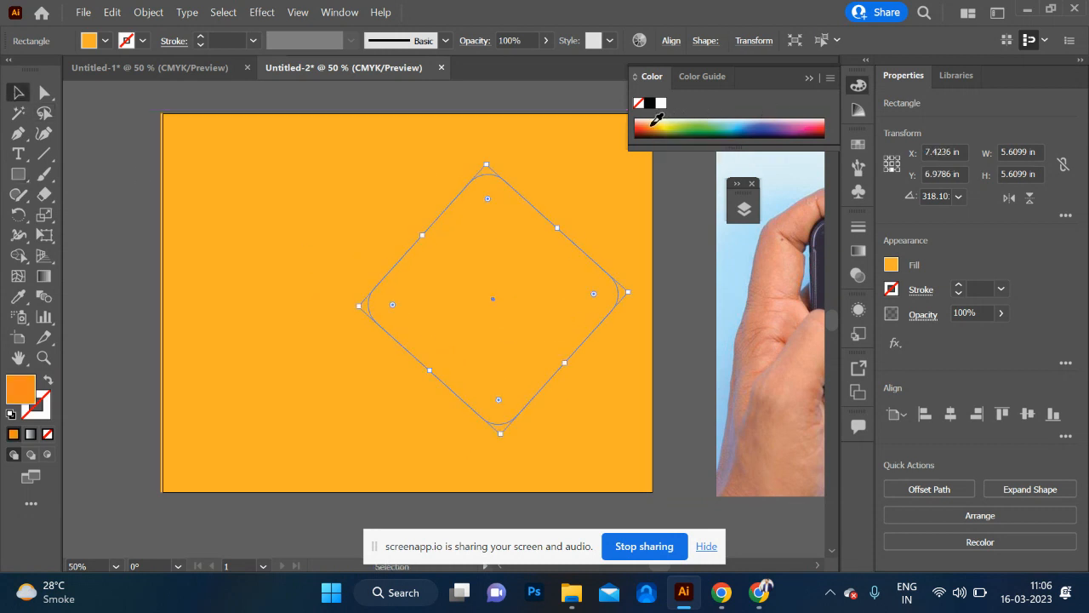
click(665, 253)
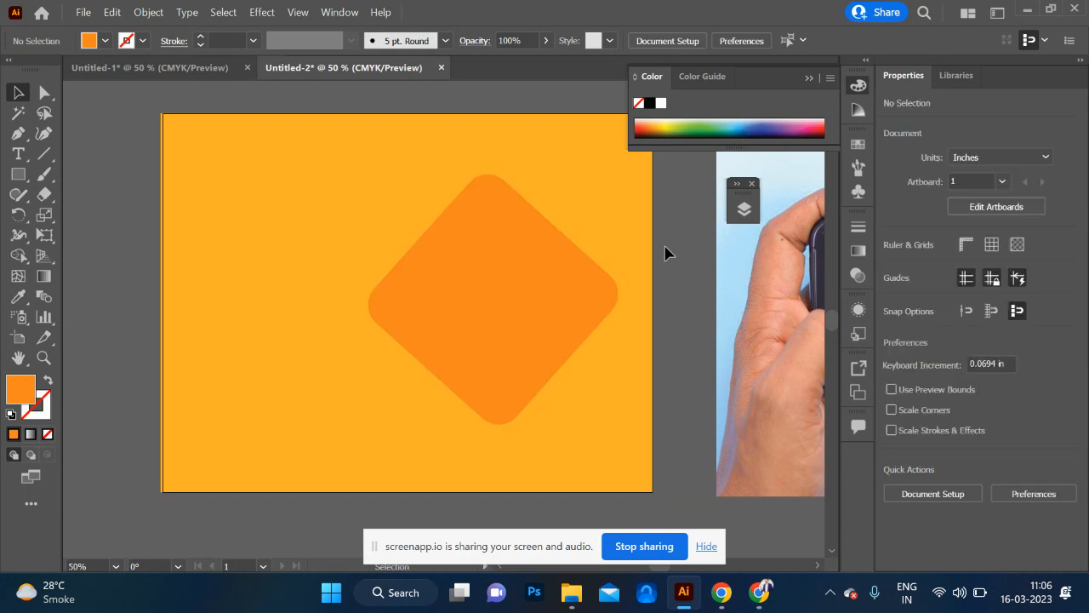
click(546, 316)
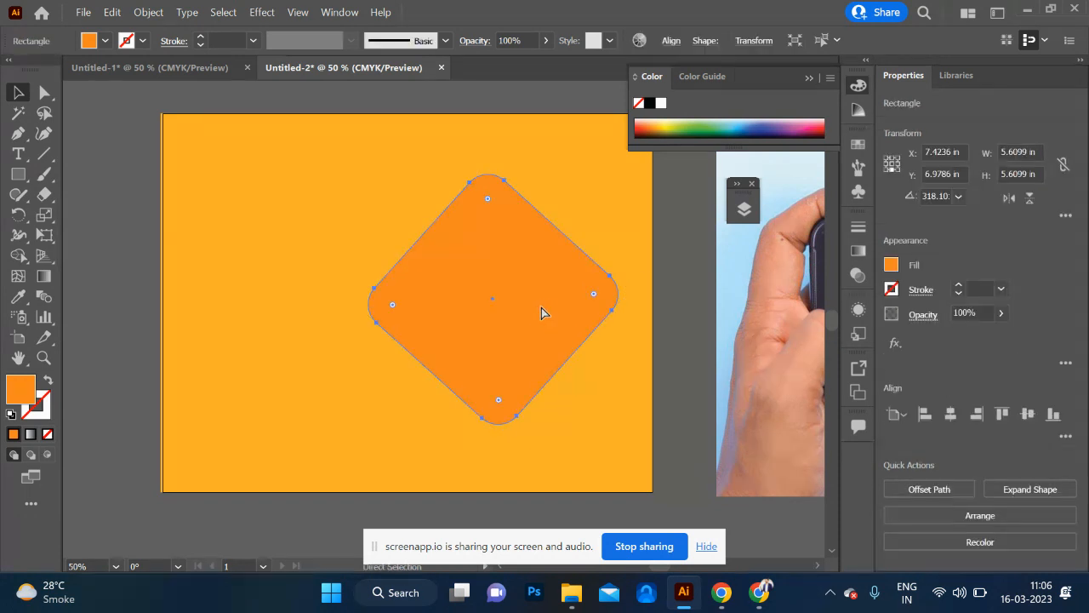
key(ctrl+t)
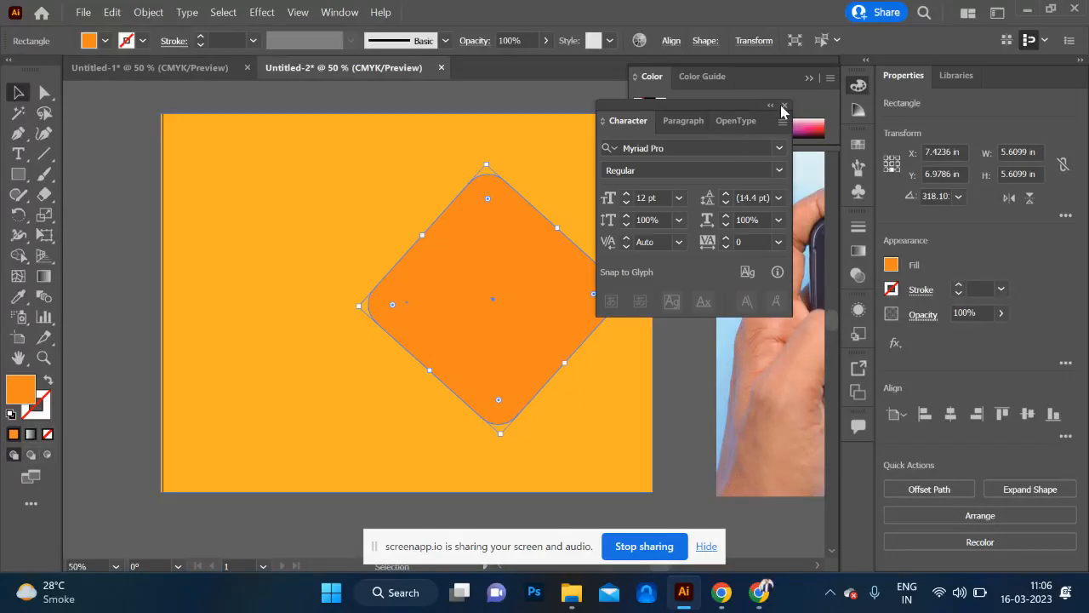
- Switch to Chrome and search Google Images for "png teacher"
key(alt+Tab)
key(alt+Tab)
key(alt+Tab)
key(alt+Tab)
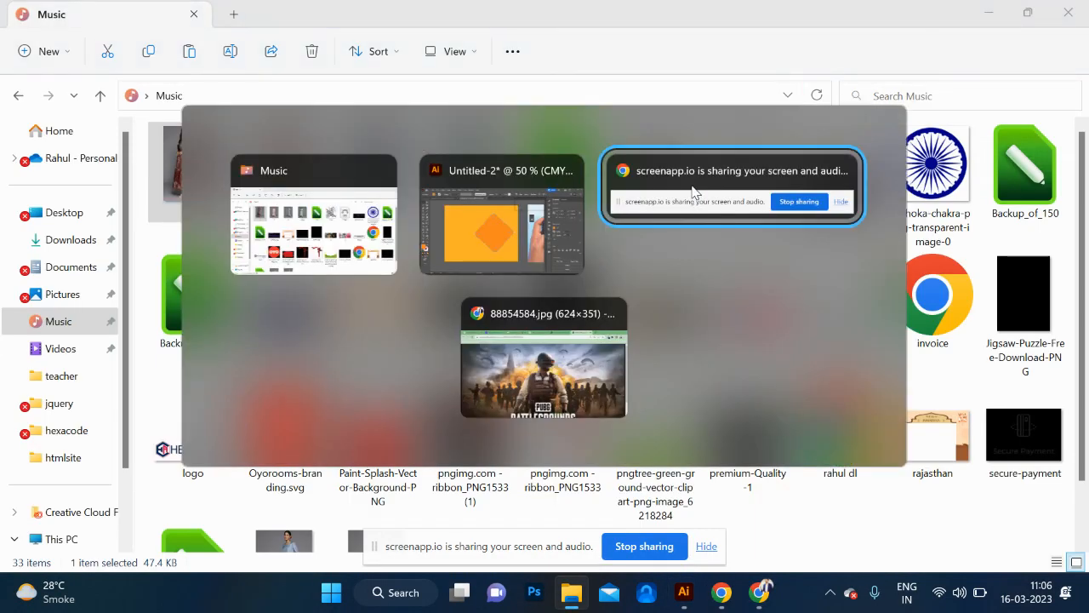
key(alt+Tab)
key(alt+Tab)
key(alt+Tab)
key(alt+Tab)
key(alt+Tab)
key(alt+Tab)
key(alt+Tab)
key(alt+Tab)
key(alt+Tab)
key(alt+Tab)
key(alt+Tab)
key(alt+Tab)
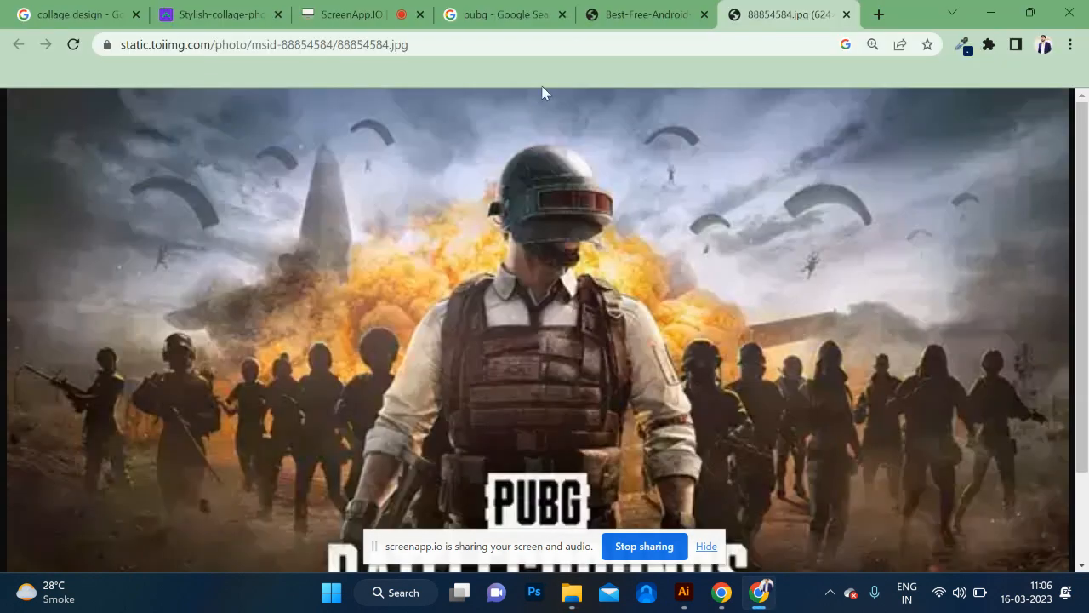
click(744, 49)
text(pubgng teach)
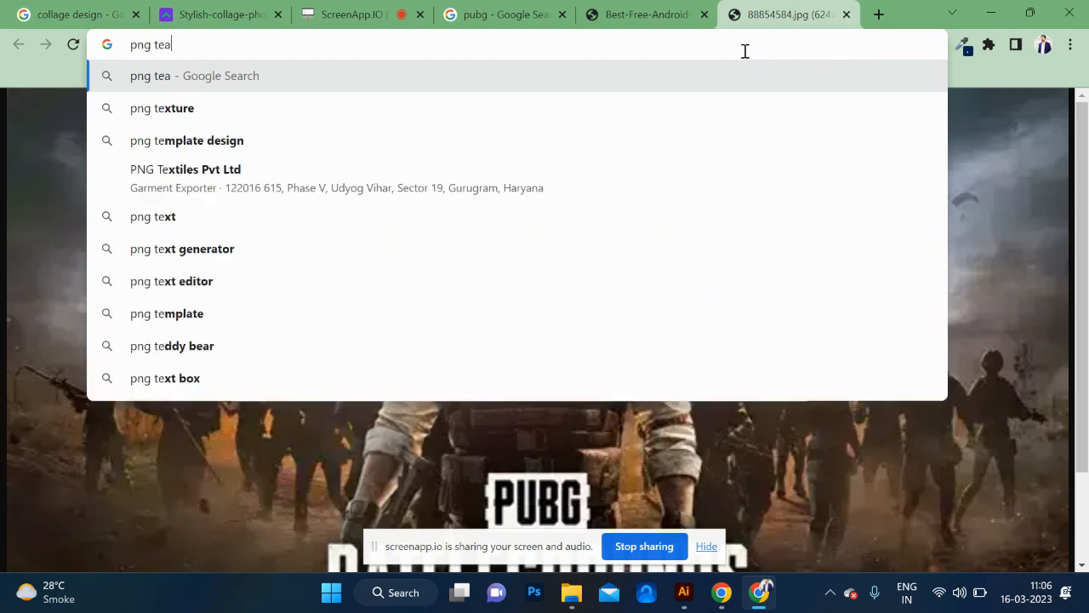
text(er)
key(Return)
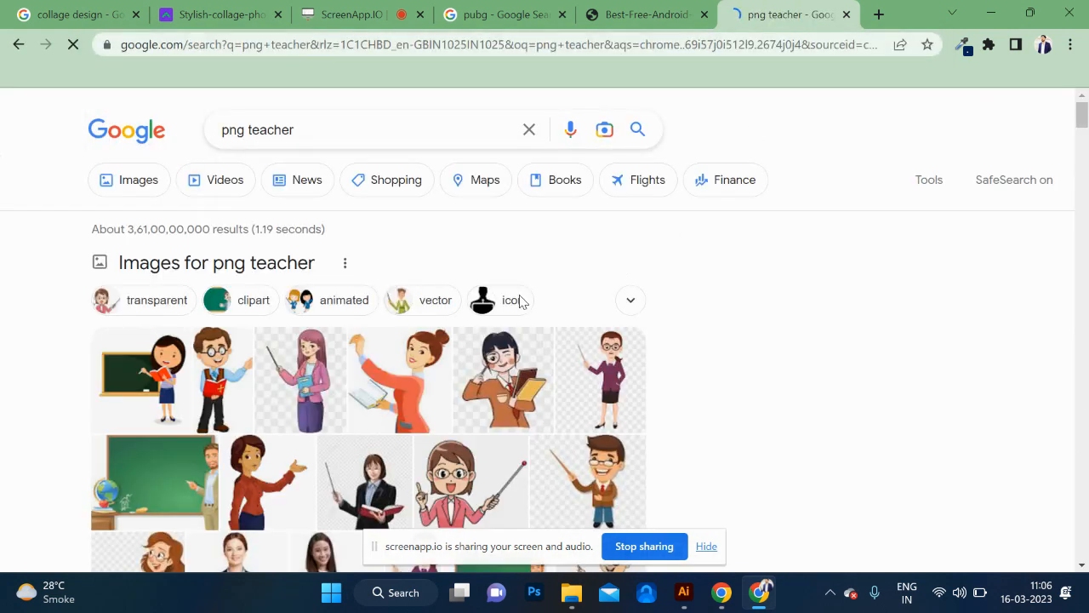
click(140, 181)
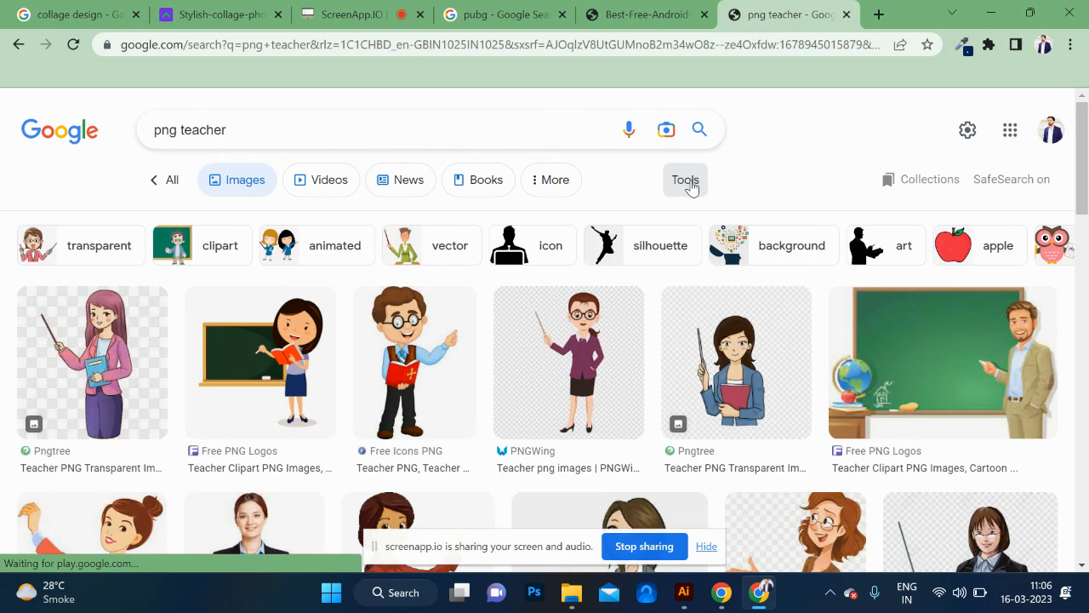
- Filter the teacher image results by the Transparent colour option and look through the pictures
click(688, 182)
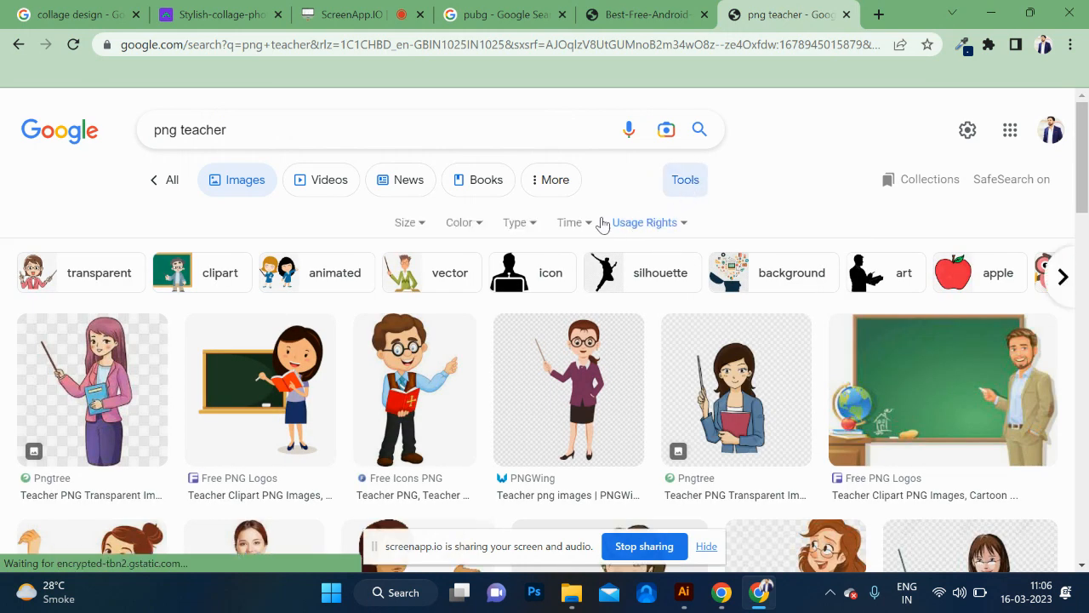
click(460, 225)
click(495, 310)
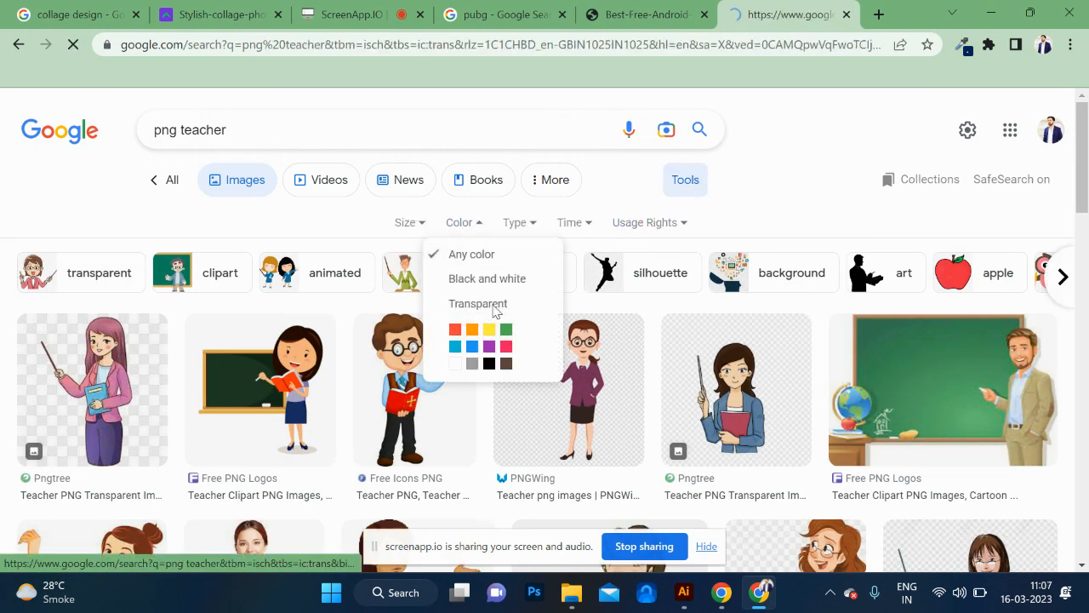
scroll(476, 305, down, 2)
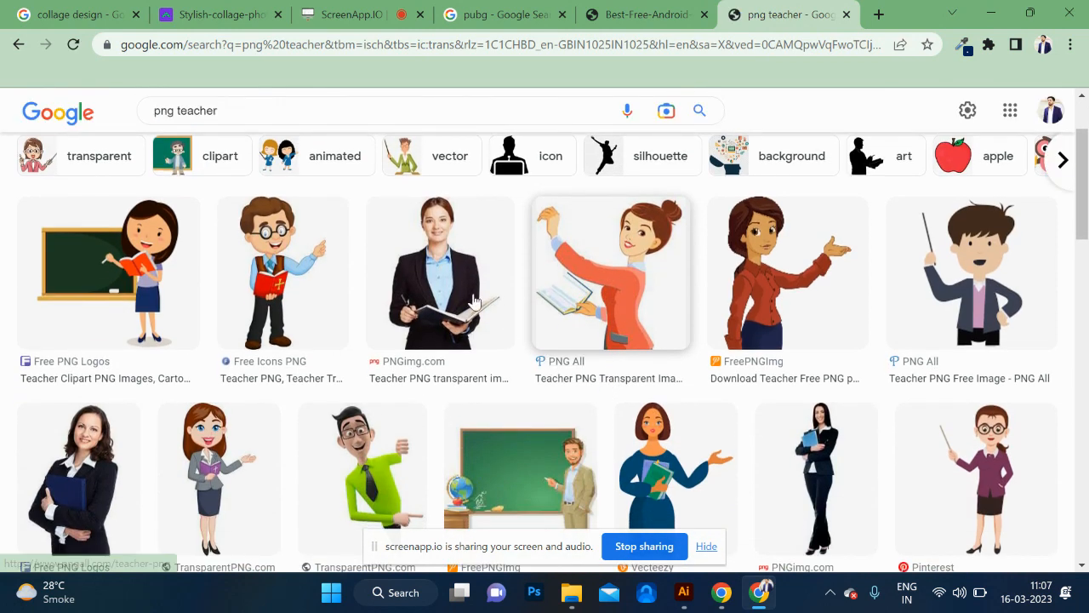
scroll(493, 312, down, 3)
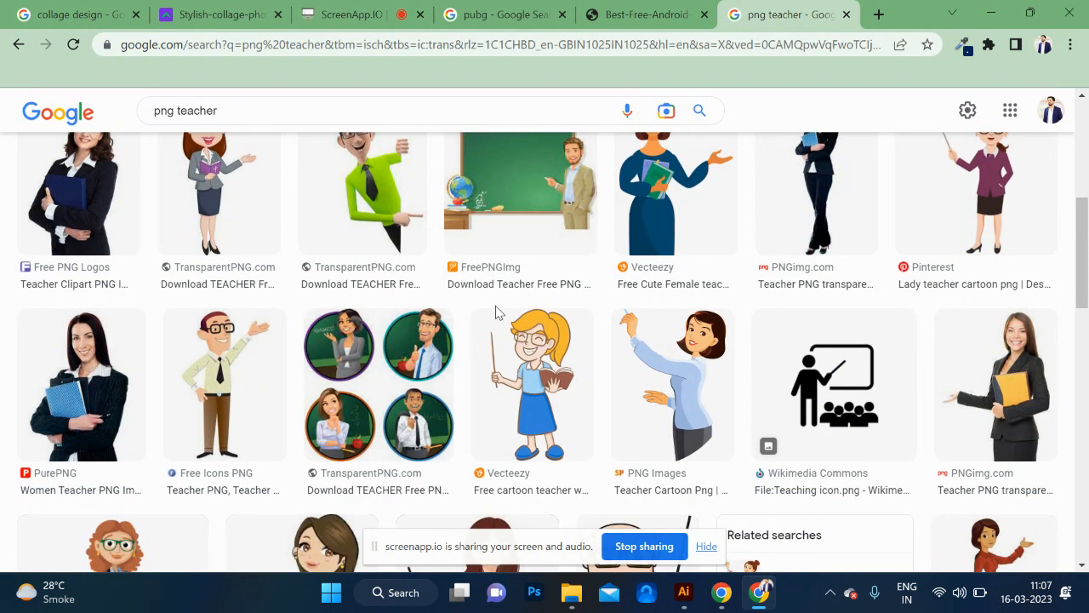
- Open the PNGimg.com picture of the woman teacher holding a yellow folder and save it as teacher_PNG86 in PNG format
scroll(498, 313, down, 1)
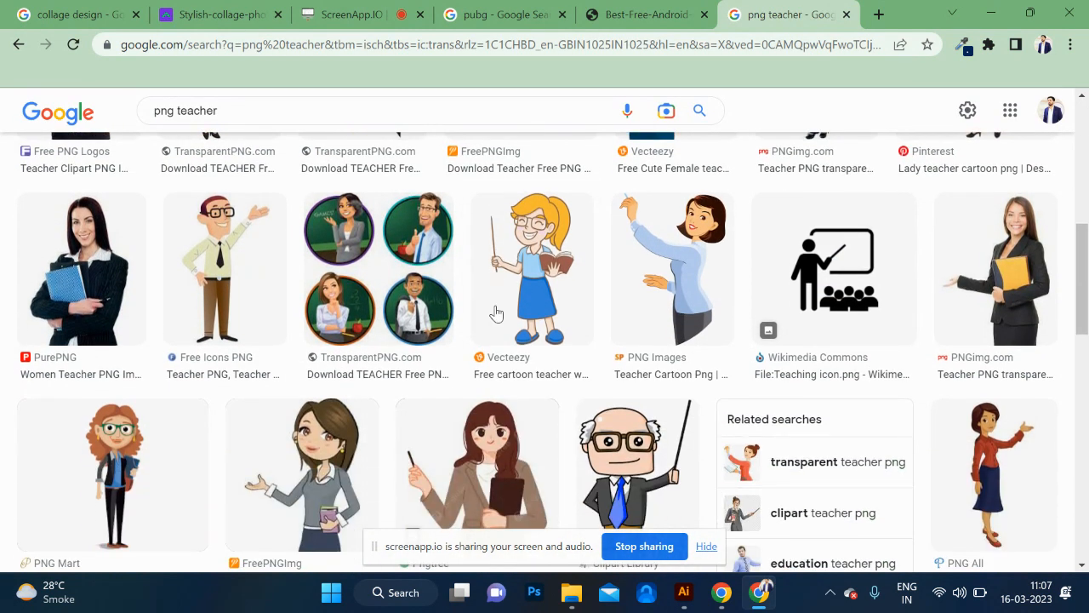
click(1005, 283)
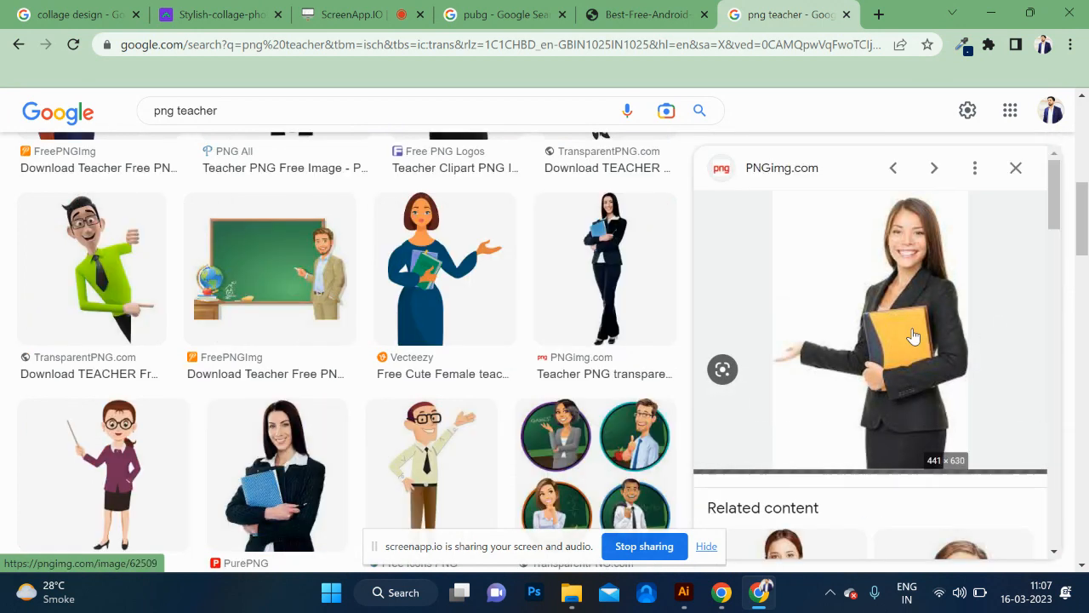
right_click(899, 280)
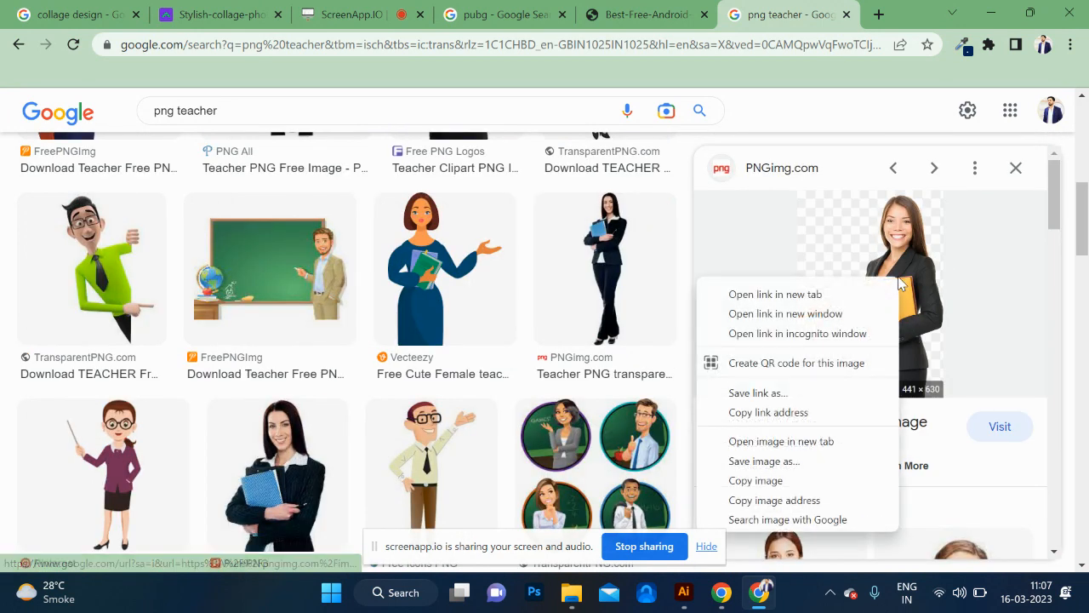
click(784, 462)
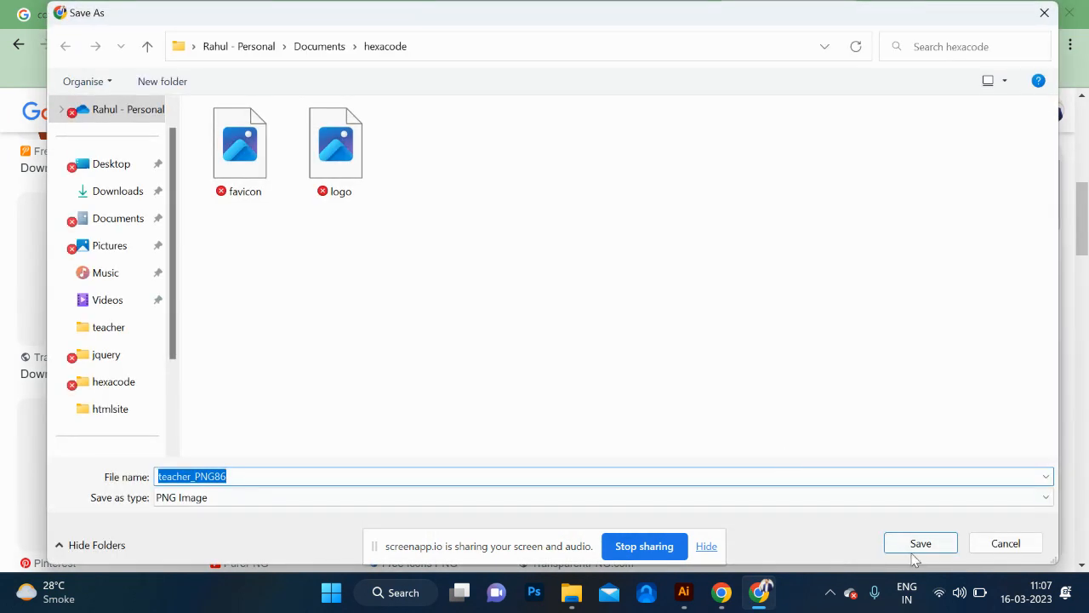
click(919, 553)
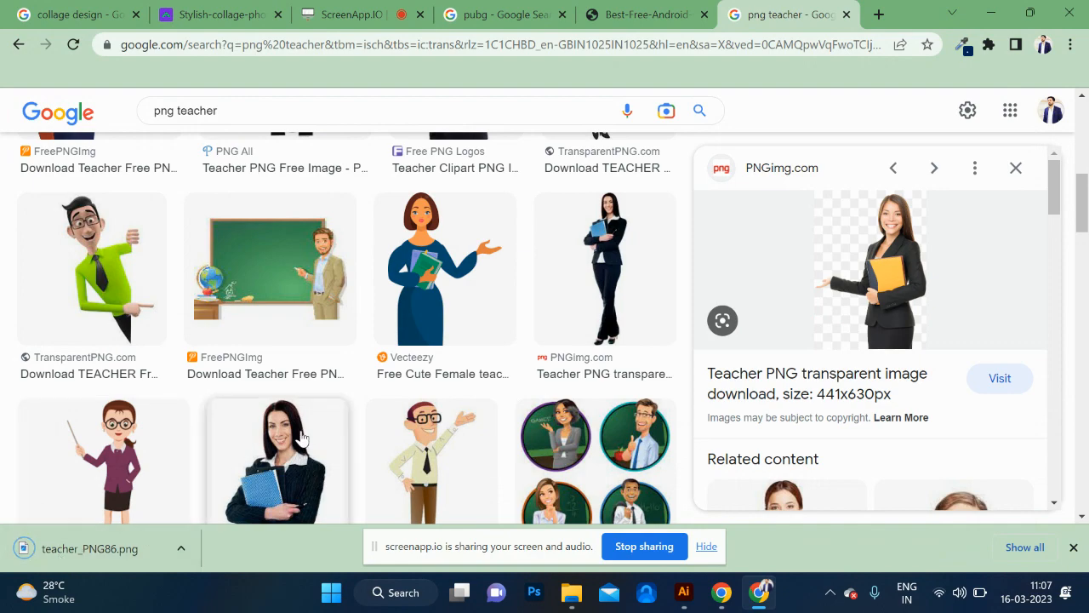
- Look through more teacher results and bring the downloaded teacher_PNG86.png into the Illustrator document with the orange diamond
scroll(302, 436, down, 5)
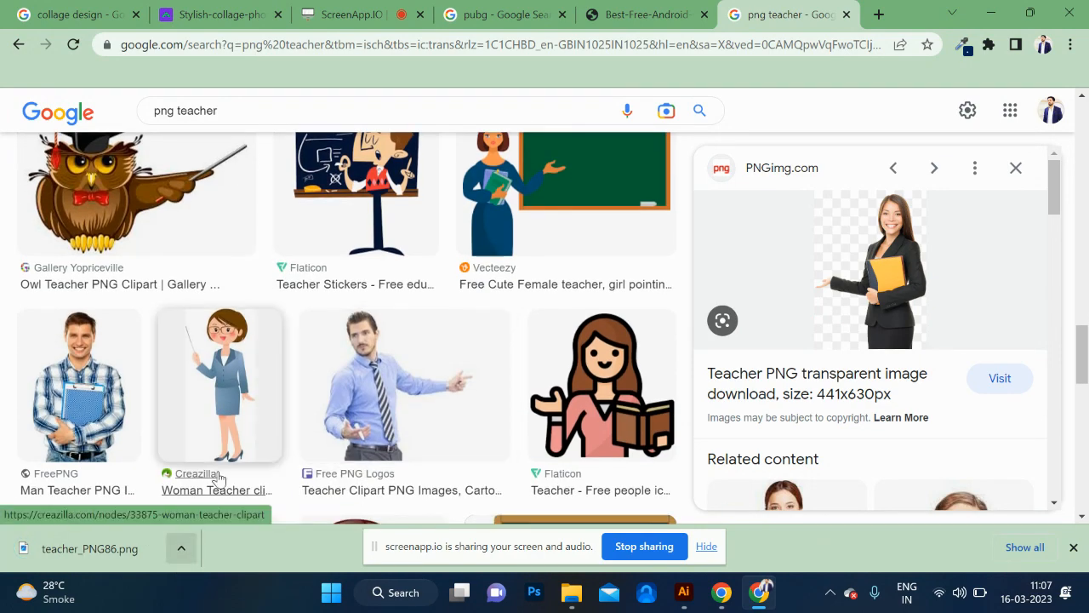
scroll(316, 390, up, 10)
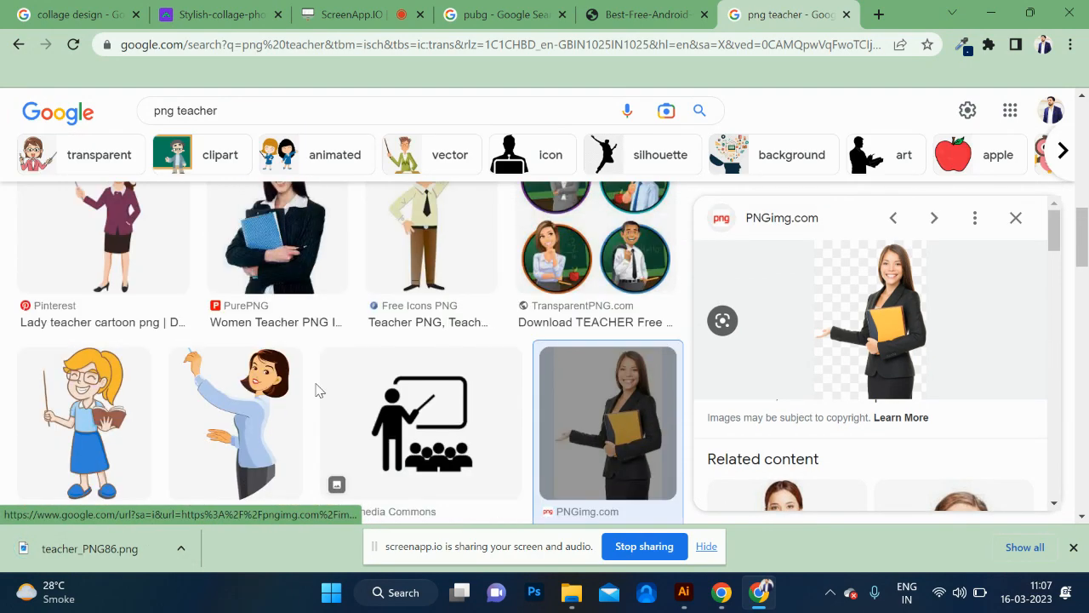
scroll(316, 390, up, 2)
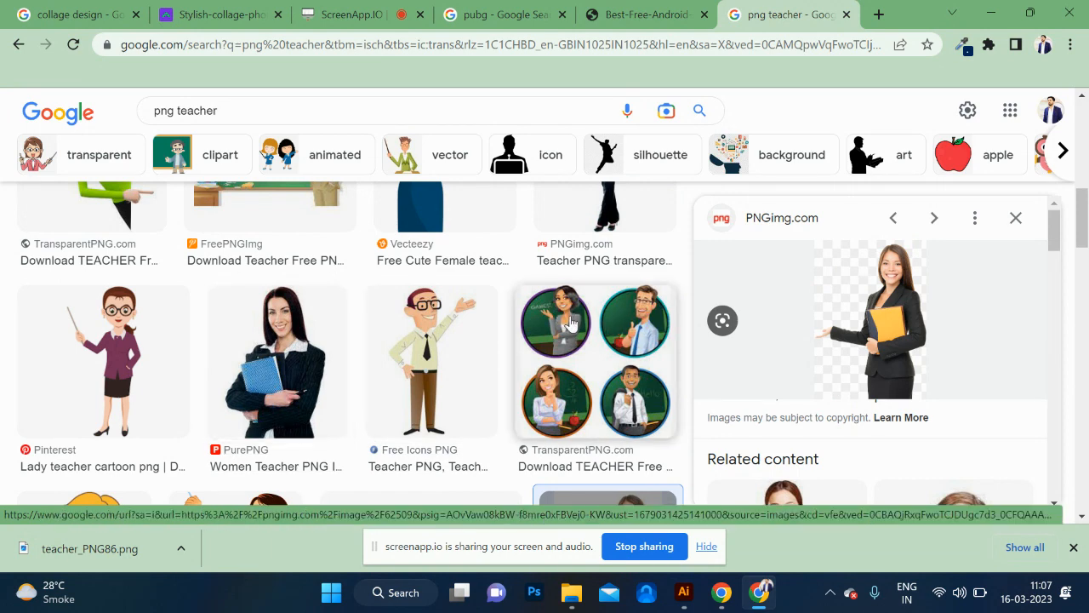
drag(90, 549, 459, 314)
key(alt+Tab)
key(alt+Tab)
key(alt+Tab)
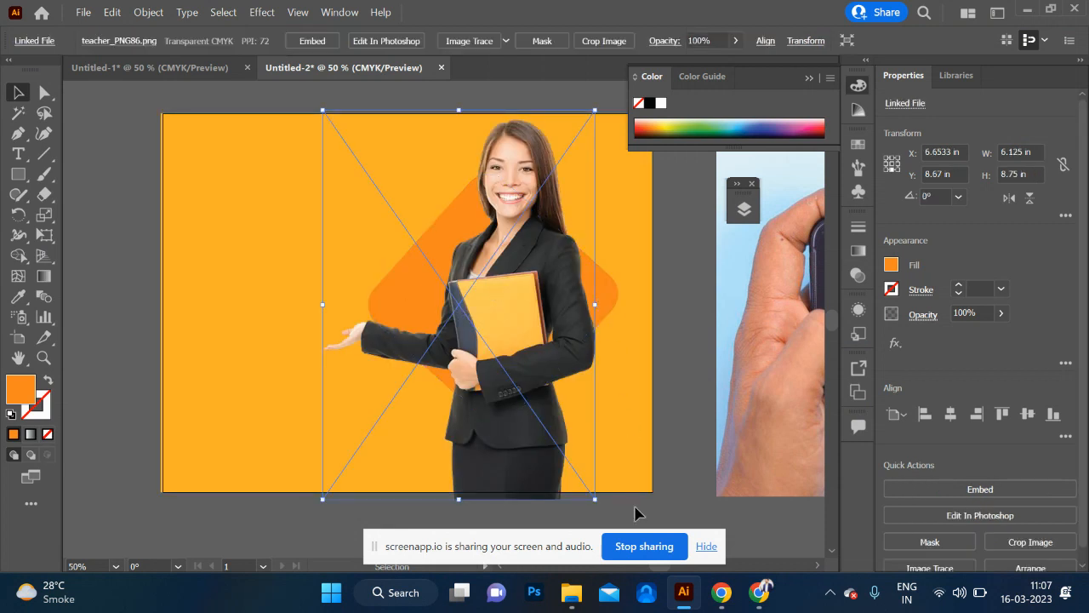
- Position the teacher image over the diamond with its head above the shape, and shift both objects down together about 0.7 in
drag(598, 503, 597, 502)
drag(522, 358, 515, 351)
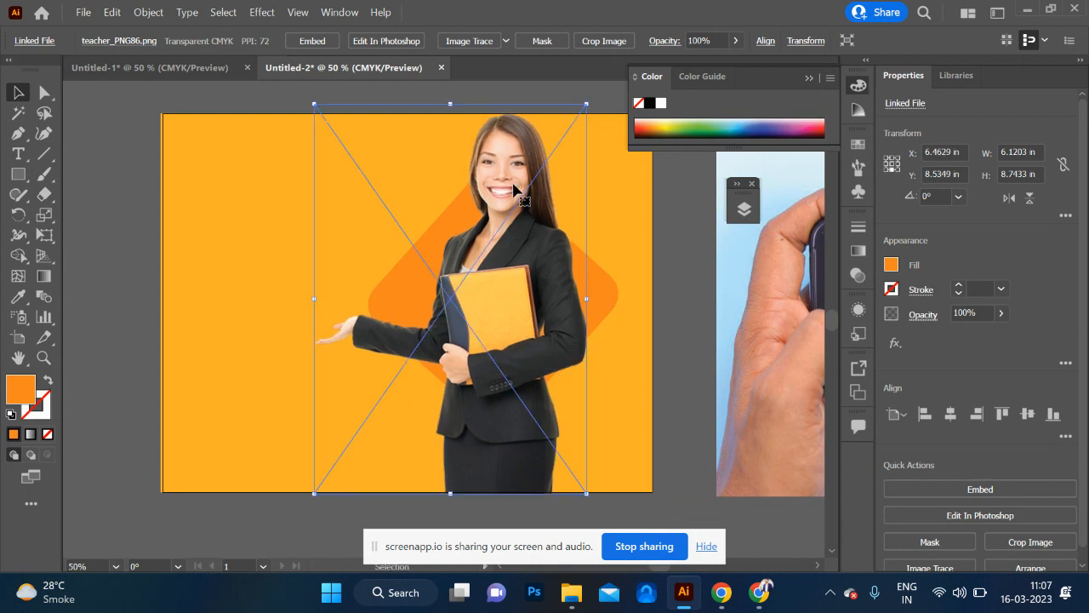
shift+click(605, 294)
key(shift+Down)
key(shift+Down)
key(shift+Up)
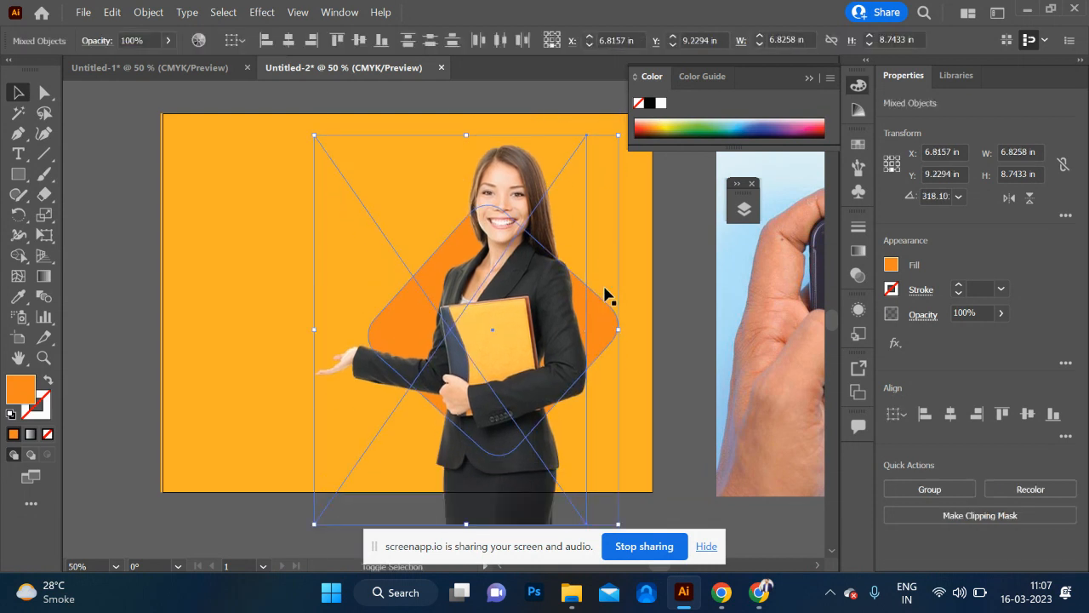
click(686, 306)
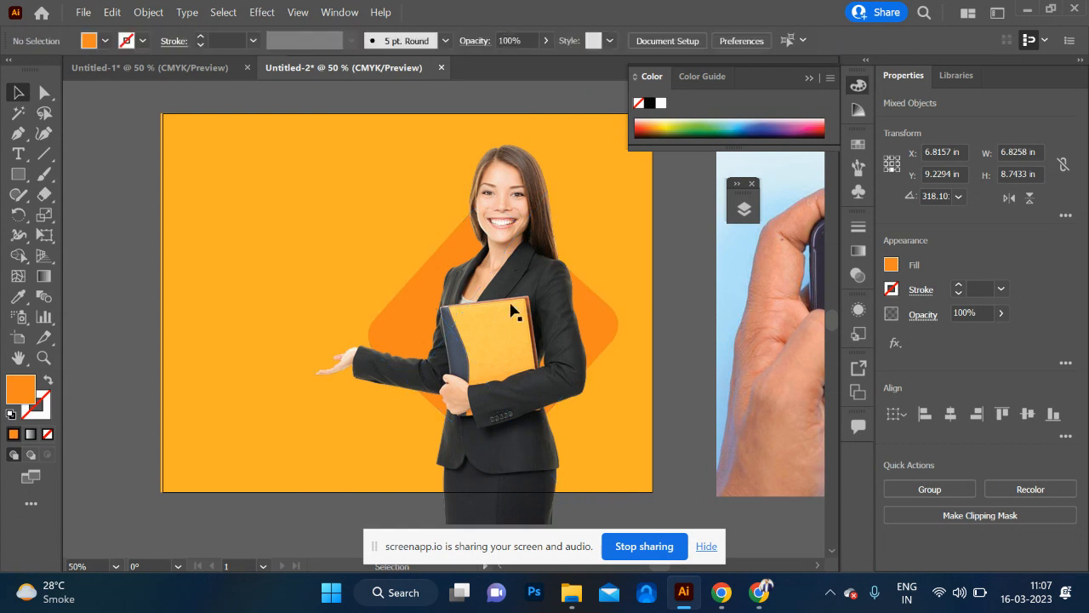
- Embed the linked teacher image in the document
click(358, 371)
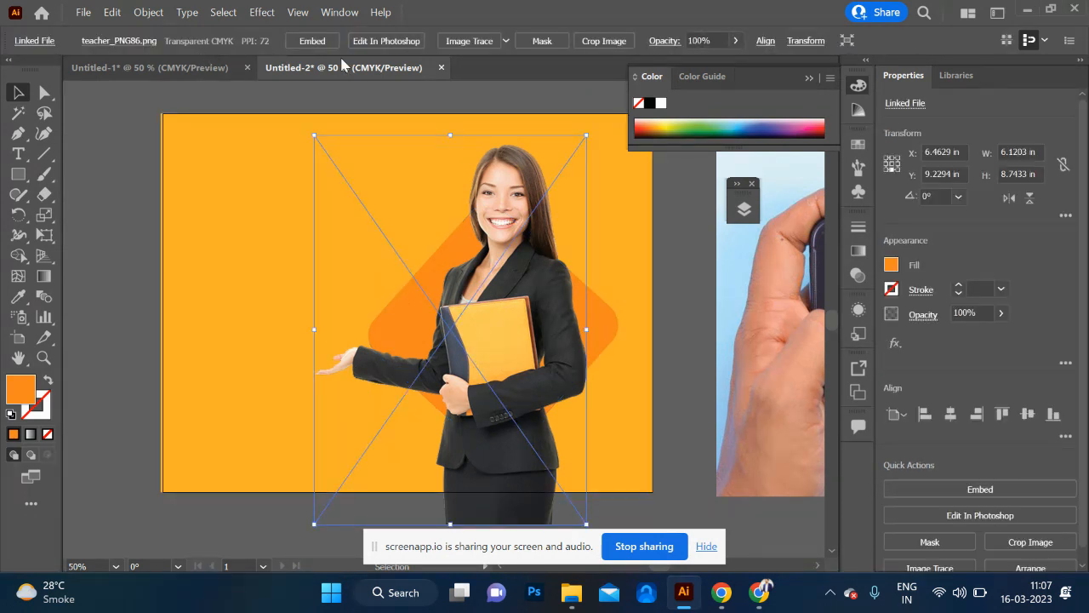
click(312, 41)
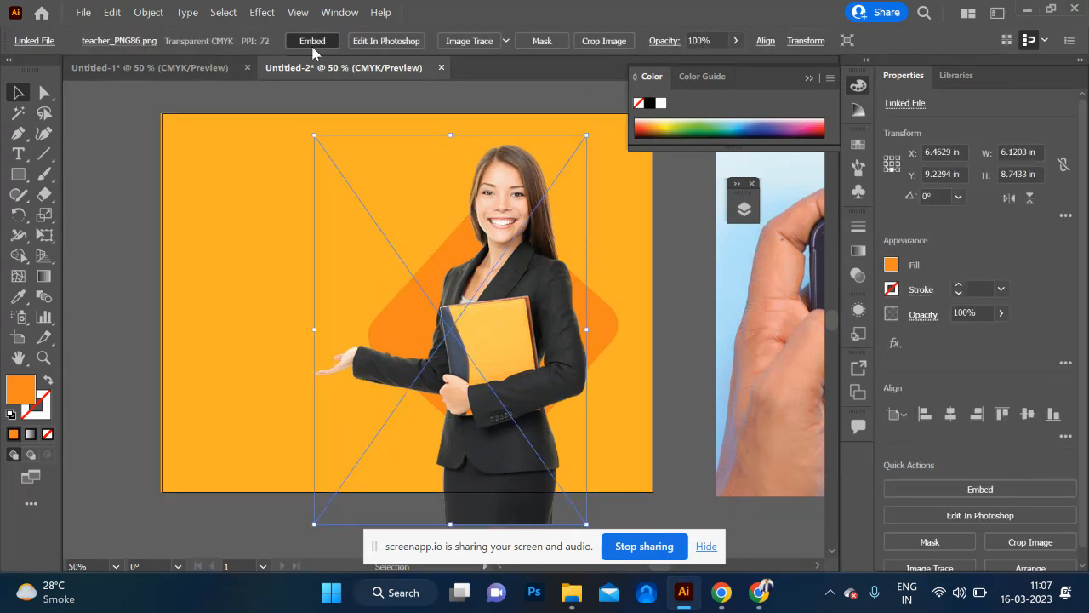
click(662, 332)
- Duplicate the orange diamond in place and bring the copy in front of the teacher image
click(600, 327)
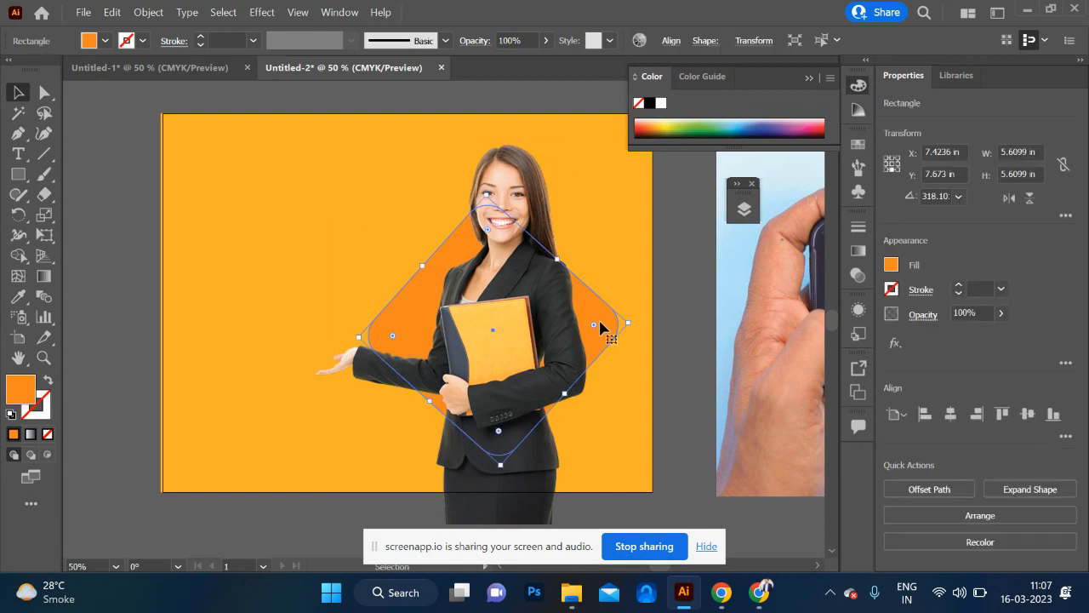
key(a)
key(v)
key(ctrl+shift+bracketright)
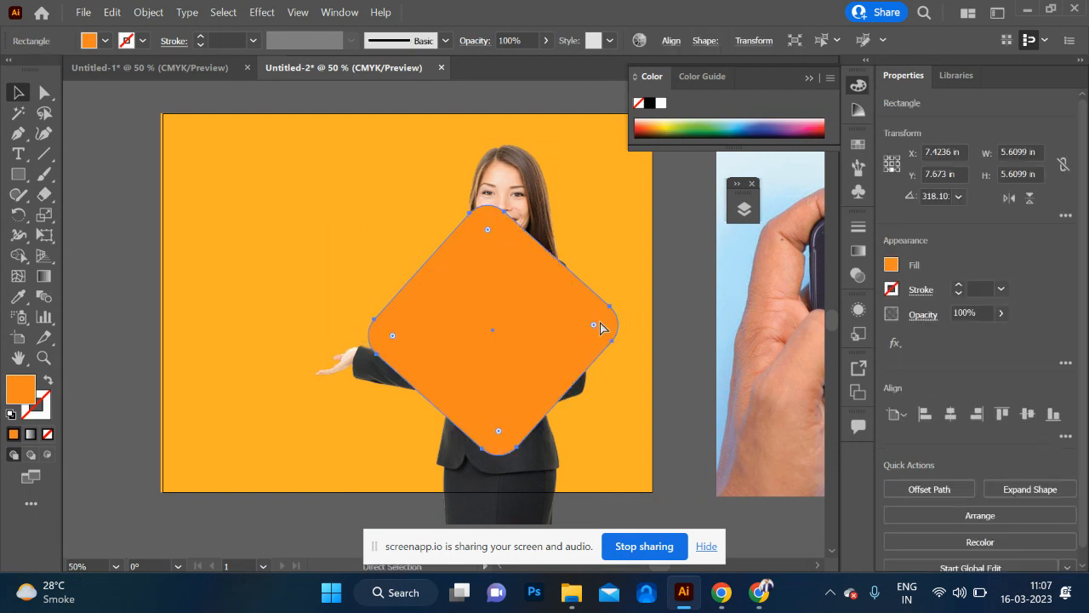
click(709, 337)
- Check the stacking by moving the teacher image and the front diamond aside, undoing each move
drag(516, 197, 455, 203)
key(ctrl+z)
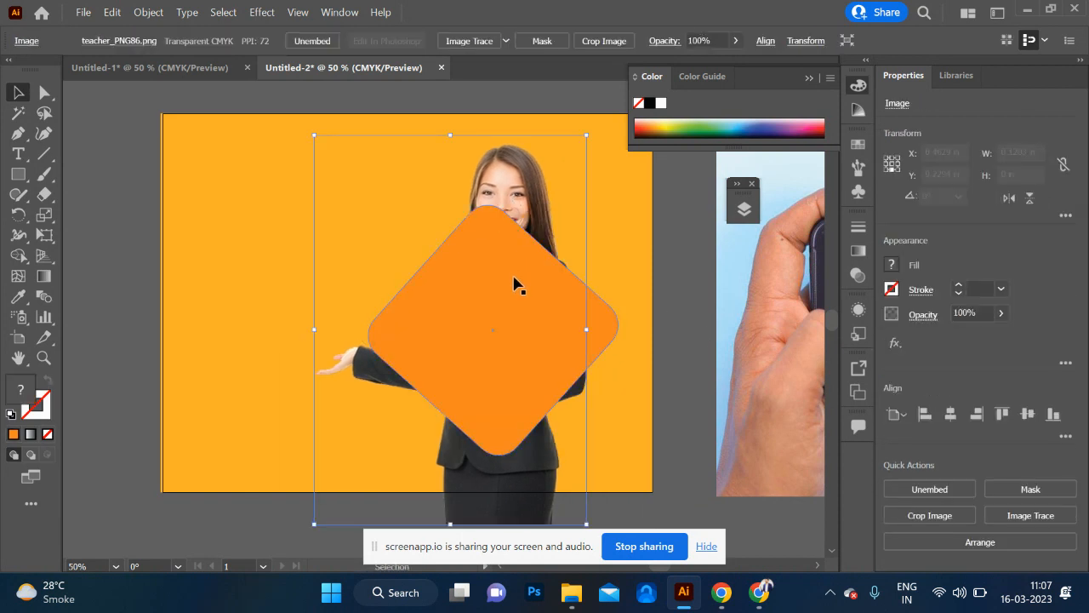
drag(491, 299, 429, 302)
key(ctrl+z)
key(v)
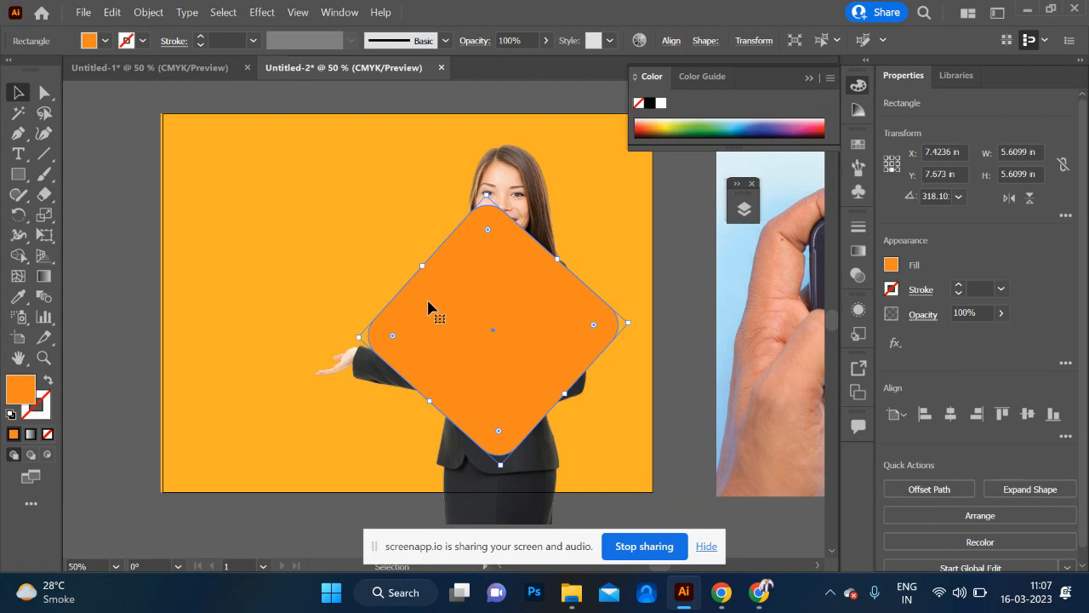
- Duplicate the teacher image in place behind the front diamond, checking the copies with trial moves that are undone
click(523, 177)
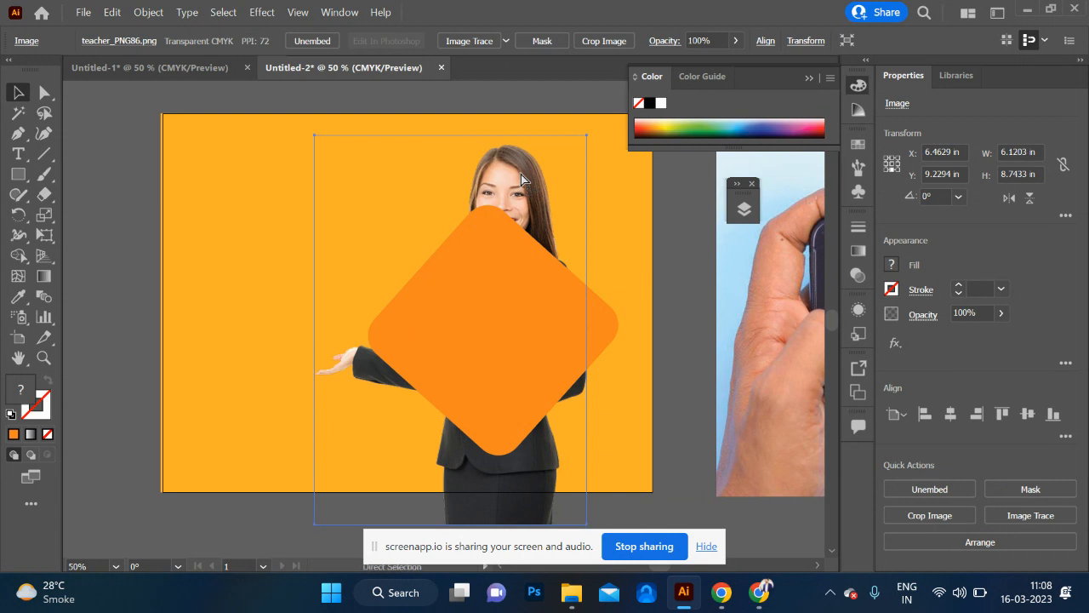
drag(521, 175, 318, 171)
drag(480, 299, 382, 288)
key(ctrl+z)
drag(508, 171, 392, 163)
key(ctrl+z)
click(675, 295)
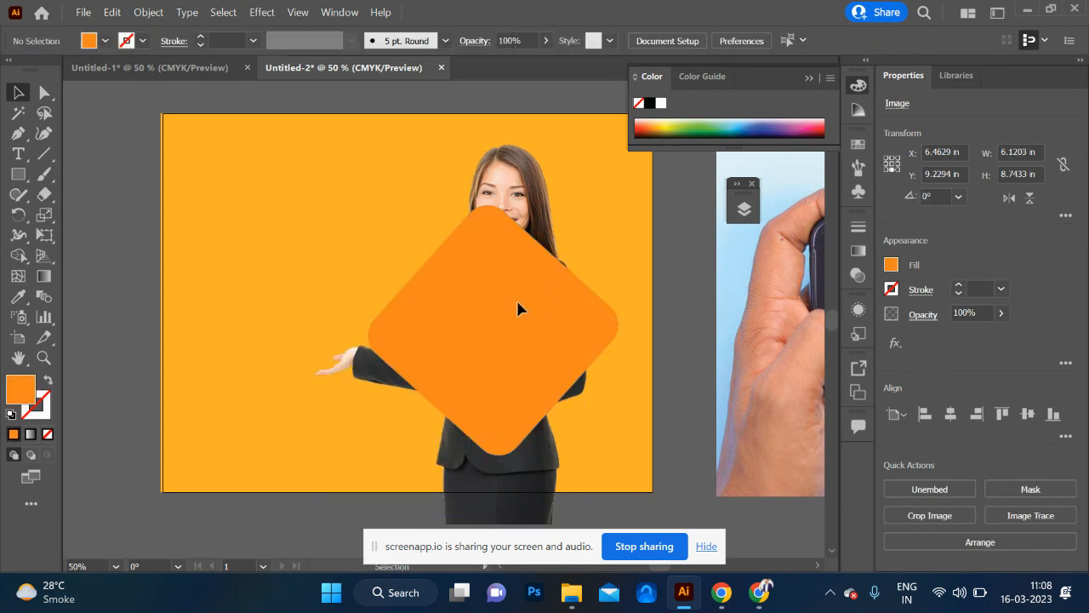
- Clip one copy of the teacher image with the front diamond as a clipping mask
click(519, 311)
shift+click(517, 185)
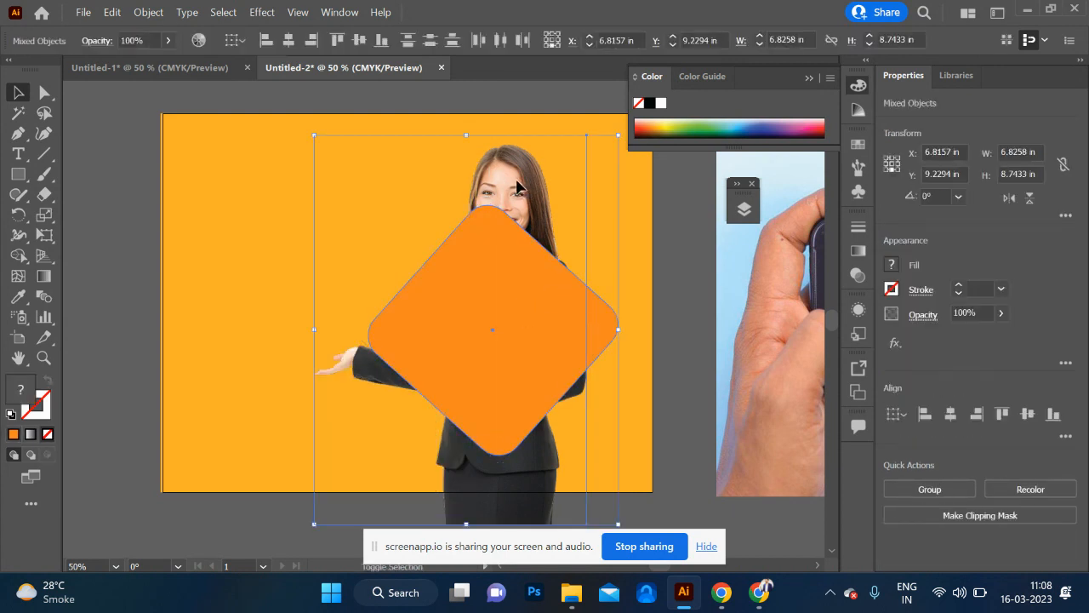
key(ctrl+7)
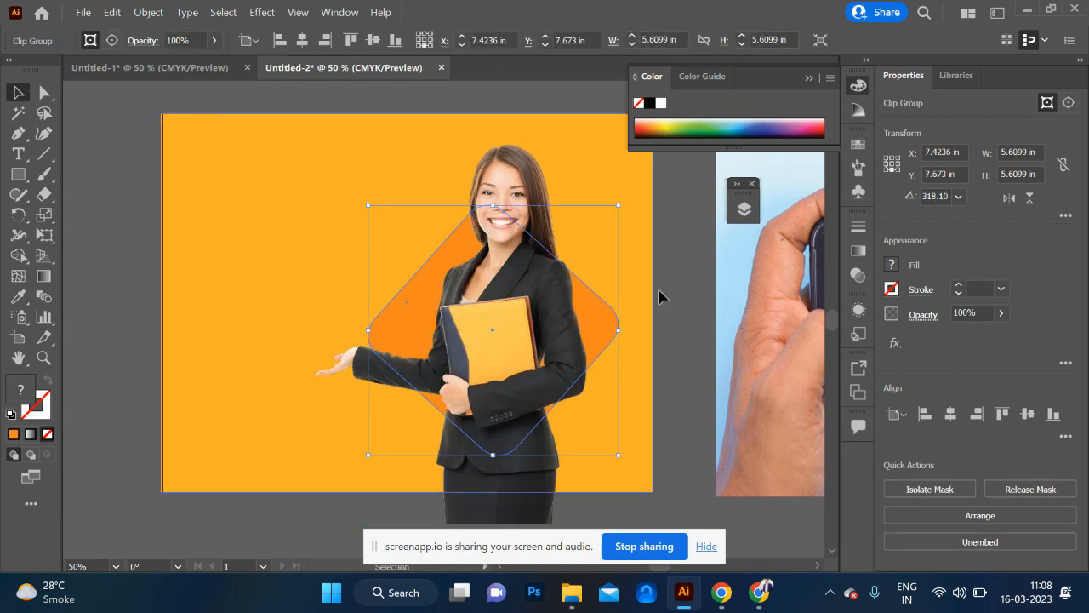
- Check the diamond-clipped teacher and the unclipped image by moving each aside and undoing the moves
click(677, 309)
alt+drag(522, 306, 325, 321)
key(ctrl+z)
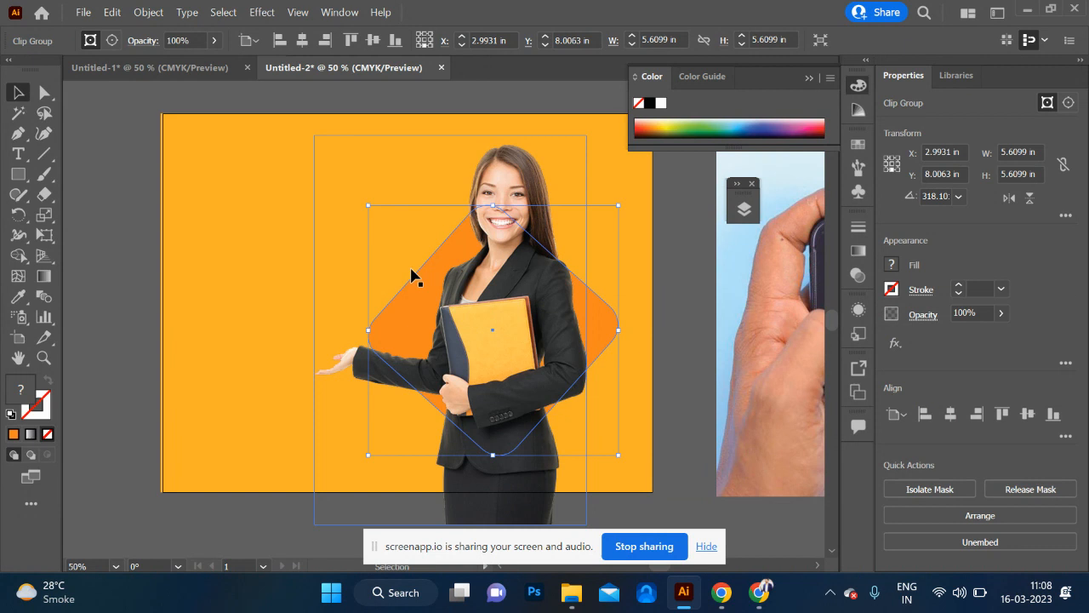
drag(518, 172, 356, 168)
key(ctrl+z)
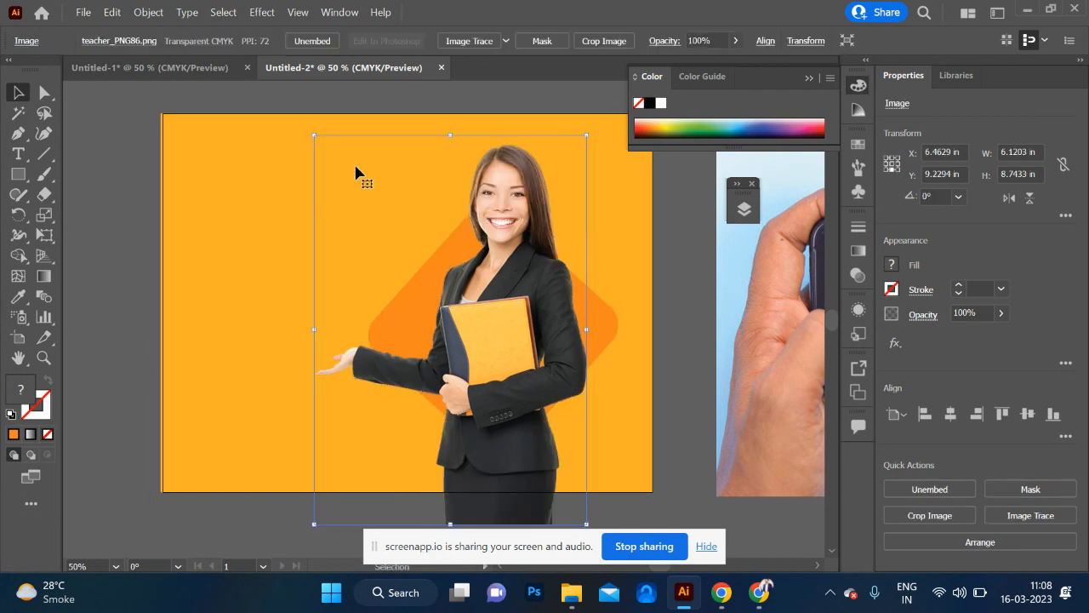
- Draw a rectangle about 3.5 × 3.6 in over the teacher's head and shoulders and clip the unclipped image with it
click(25, 175)
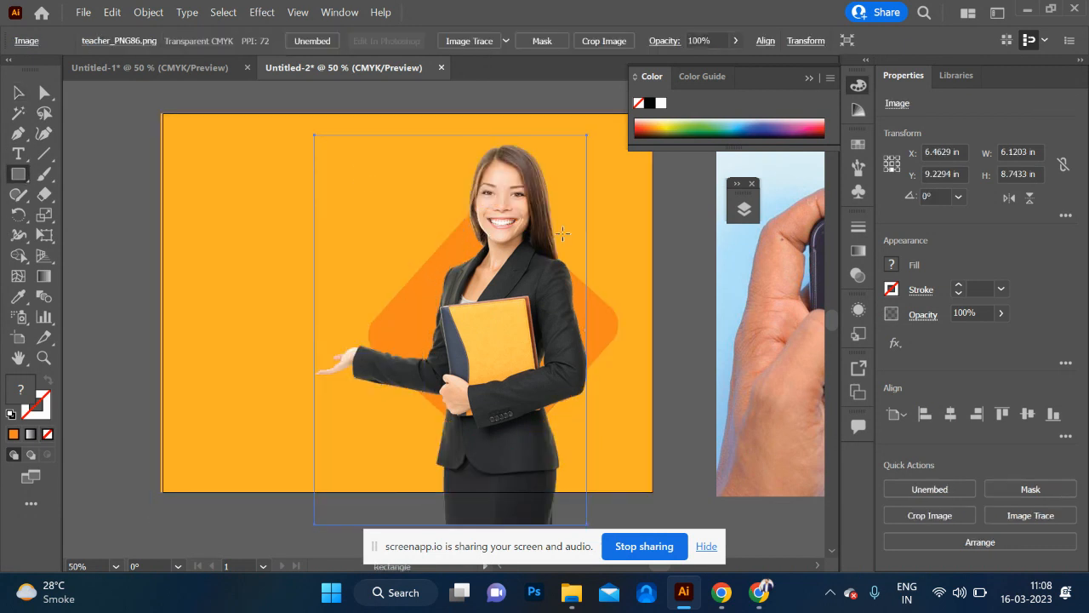
drag(445, 129, 587, 291)
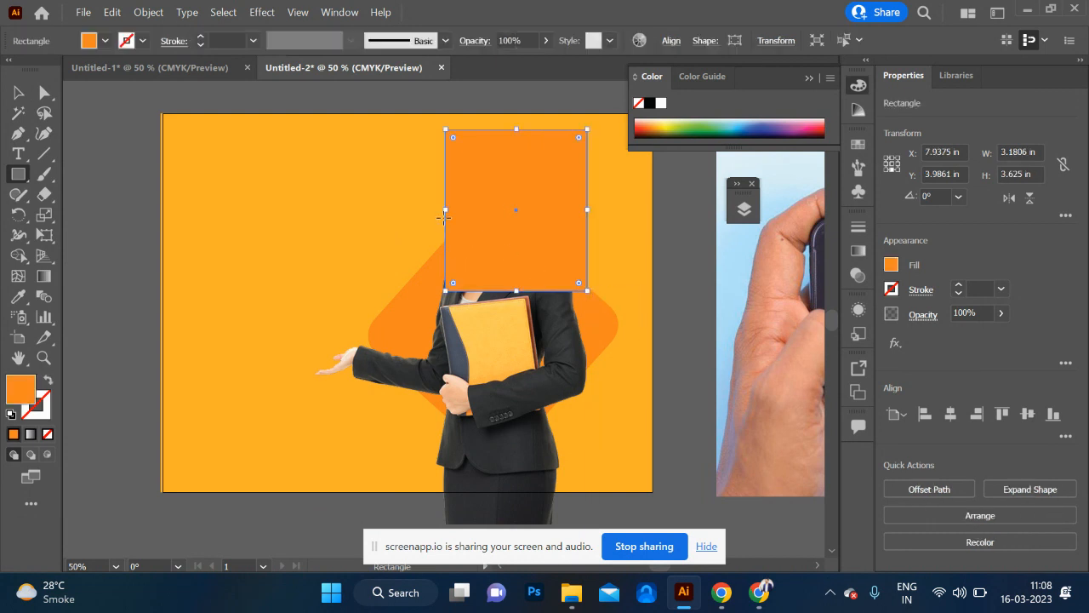
drag(446, 211, 430, 210)
click(18, 93)
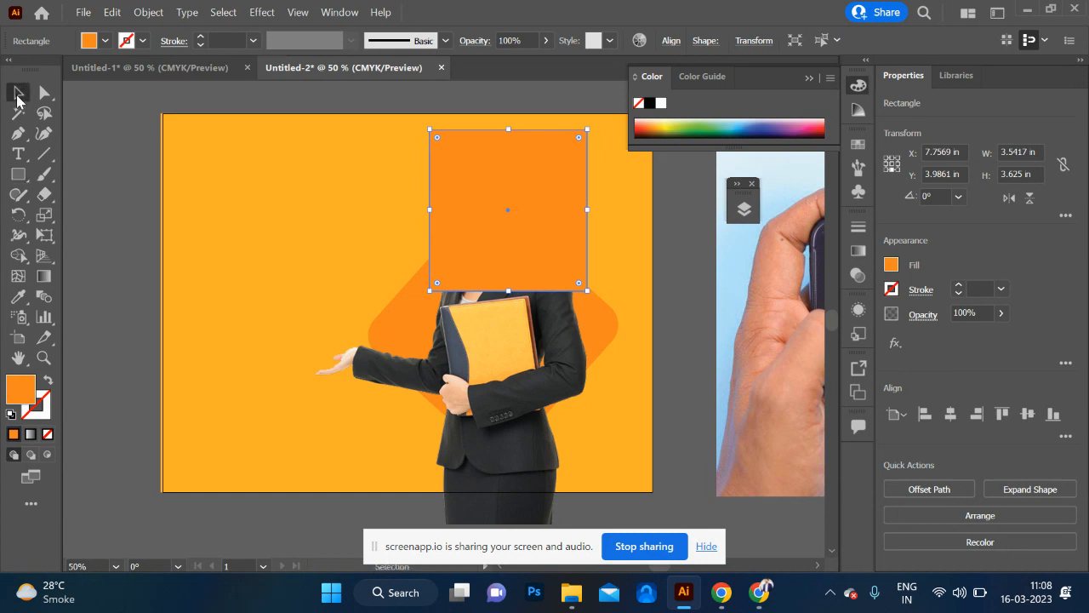
shift+click(502, 511)
key(a)
key(ctrl+7)
key(v)
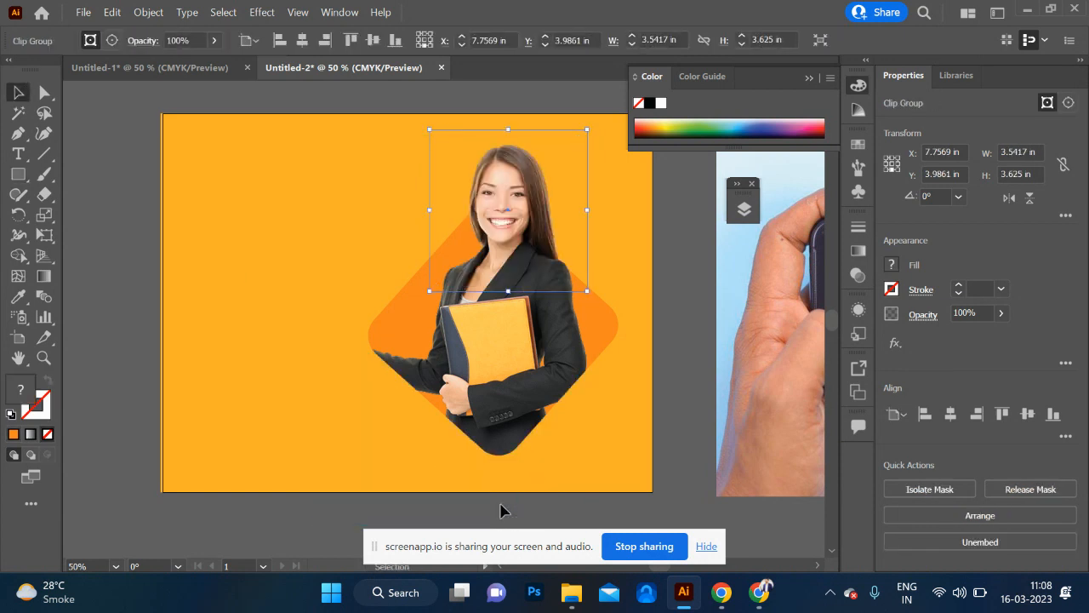
- Demonstrate the two separate cutouts by moving the head piece and the diamond piece aside, undoing each move
click(670, 438)
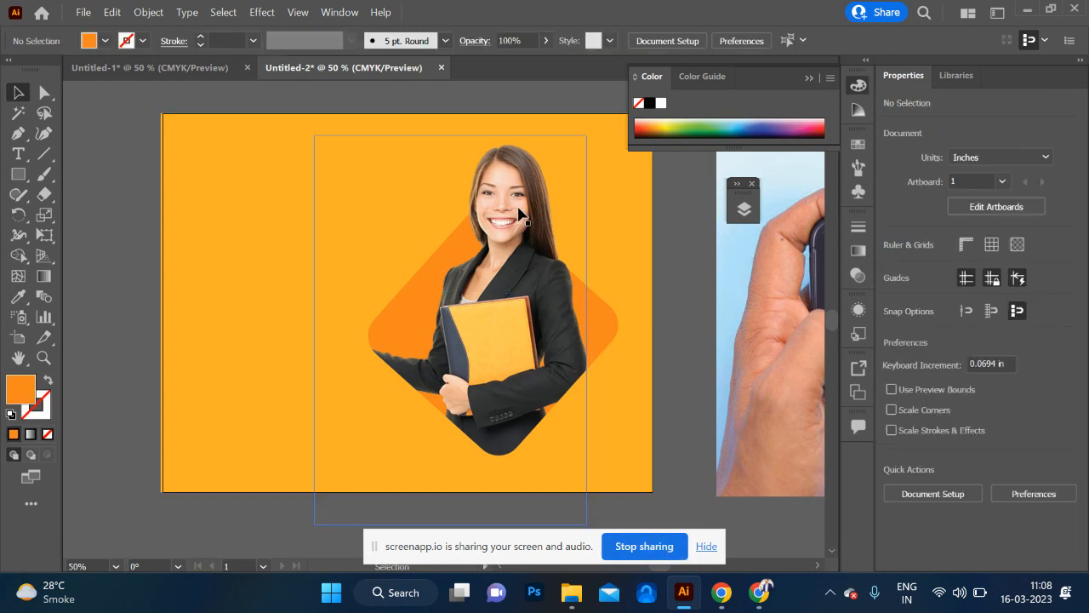
drag(517, 194, 318, 174)
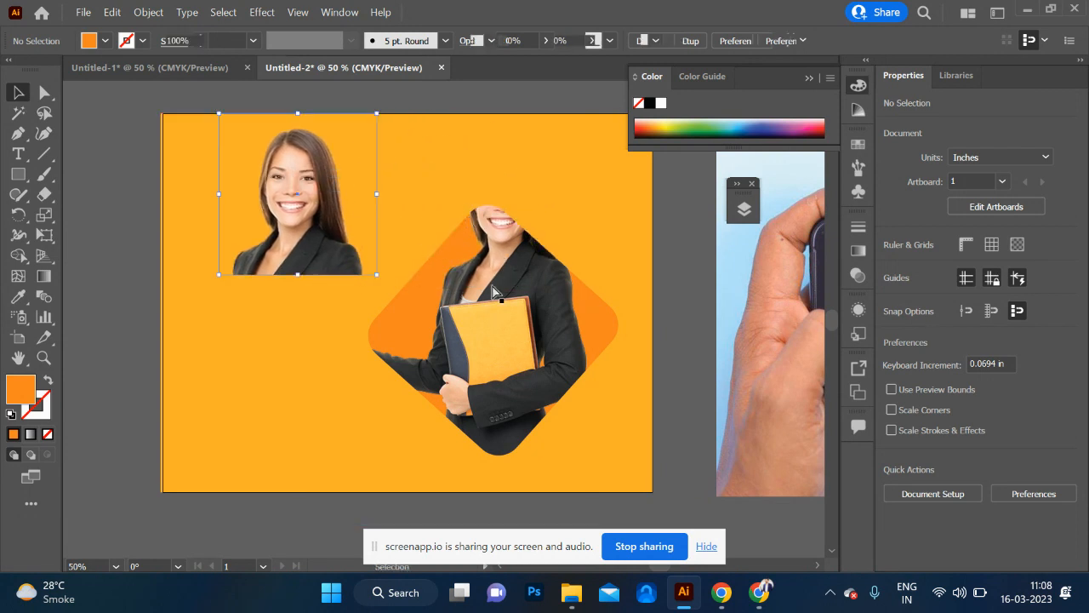
key(ctrl+z)
drag(521, 387, 275, 366)
key(ctrl+z)
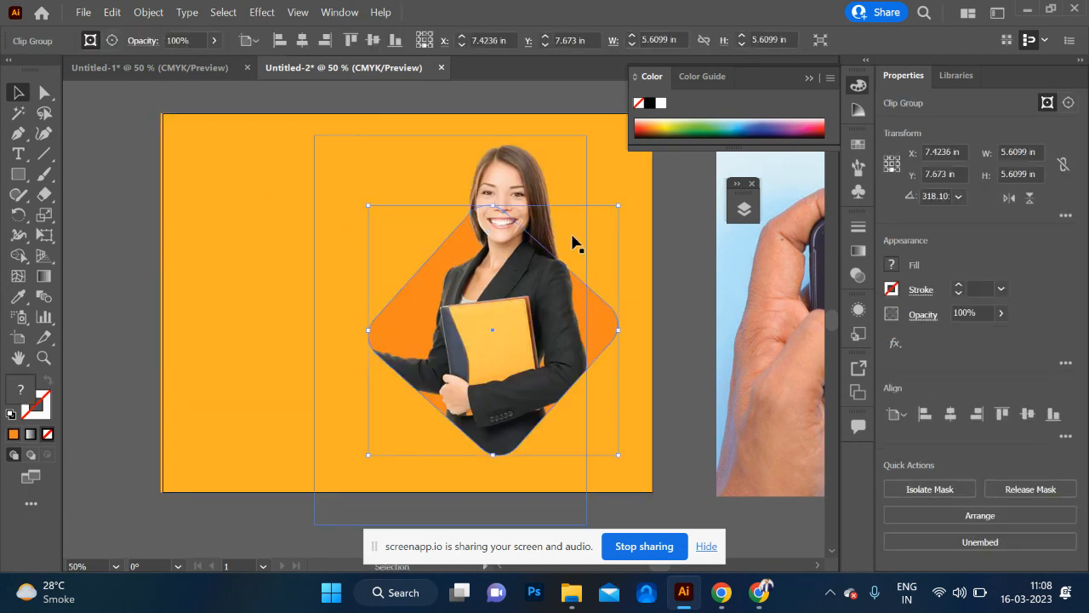
drag(536, 182, 317, 166)
key(ctrl+z)
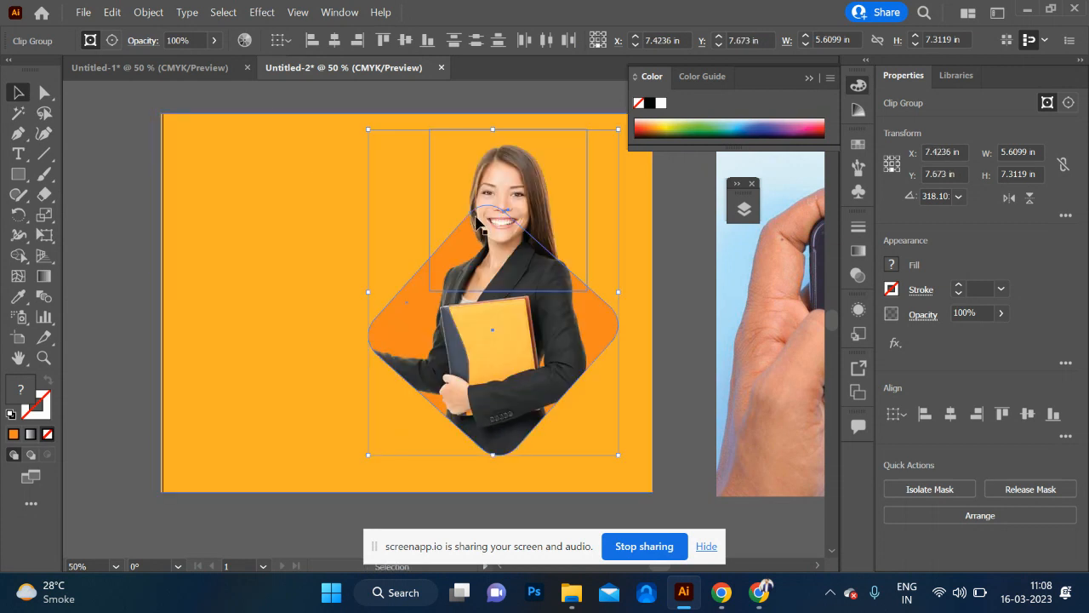
- Undo the head rectangle with its clipping mask and the diamond clipping mask, and clear the selection
click(653, 316)
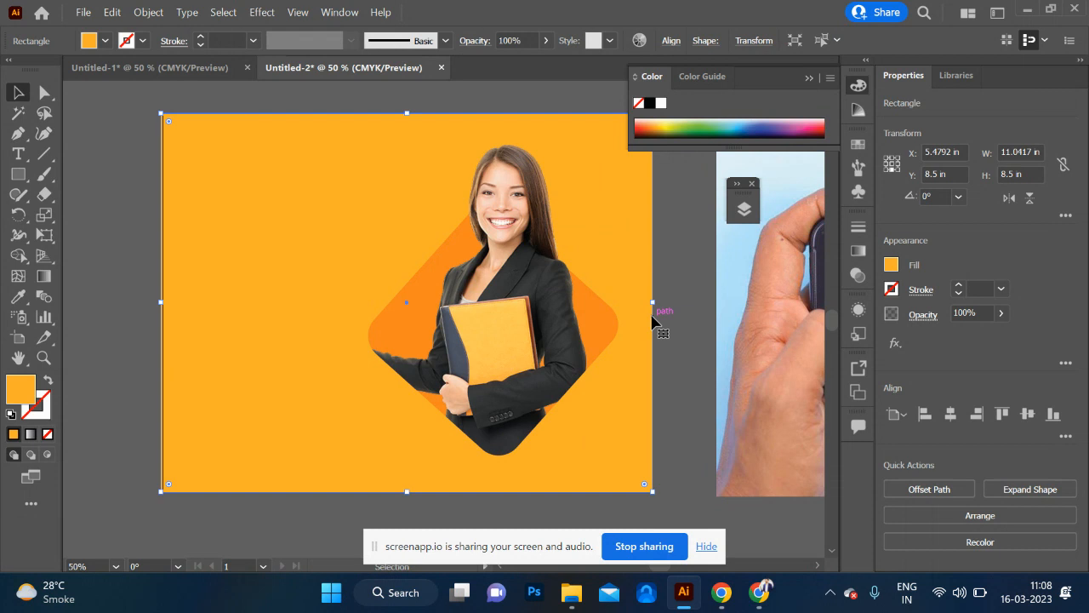
key(ctrl+z)
key(ctrl+z)
key(ctrl+z)
key(ctrl+z)
key(ctrl+z)
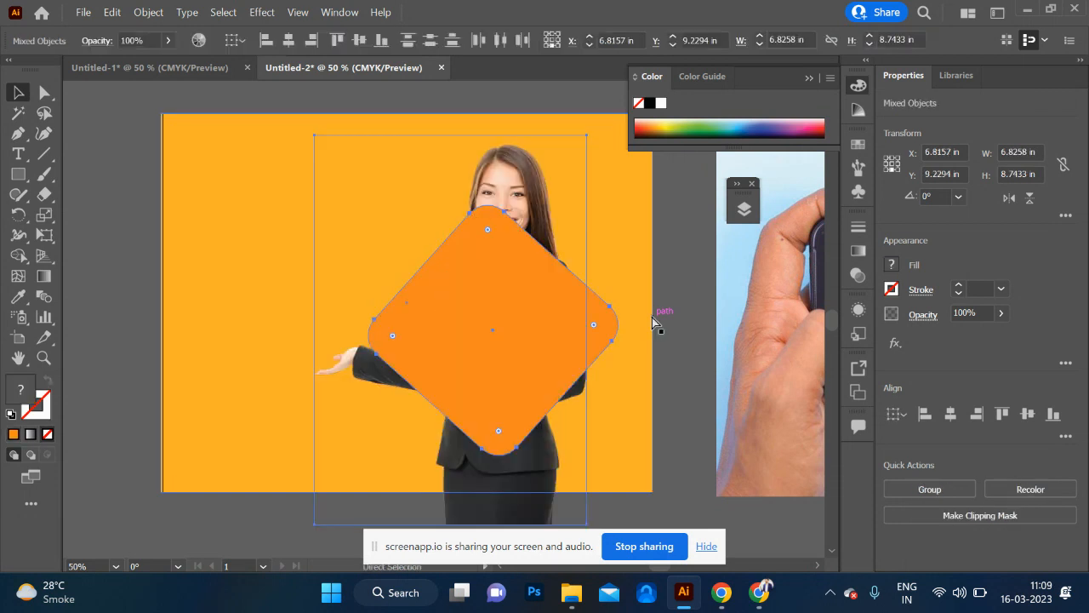
click(701, 334)
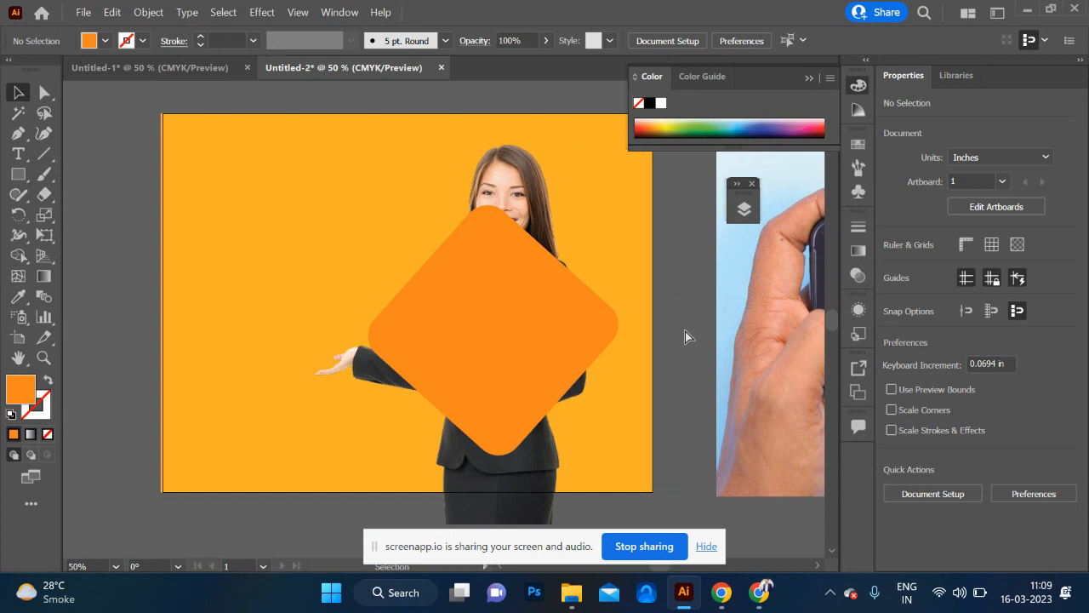
- Step through the edit history to the state where the orange rectangle covers the teacher's head, before its clipping mask
key(ctrl+z)
key(ctrl+z)
key(ctrl+z)
key(ctrl+z)
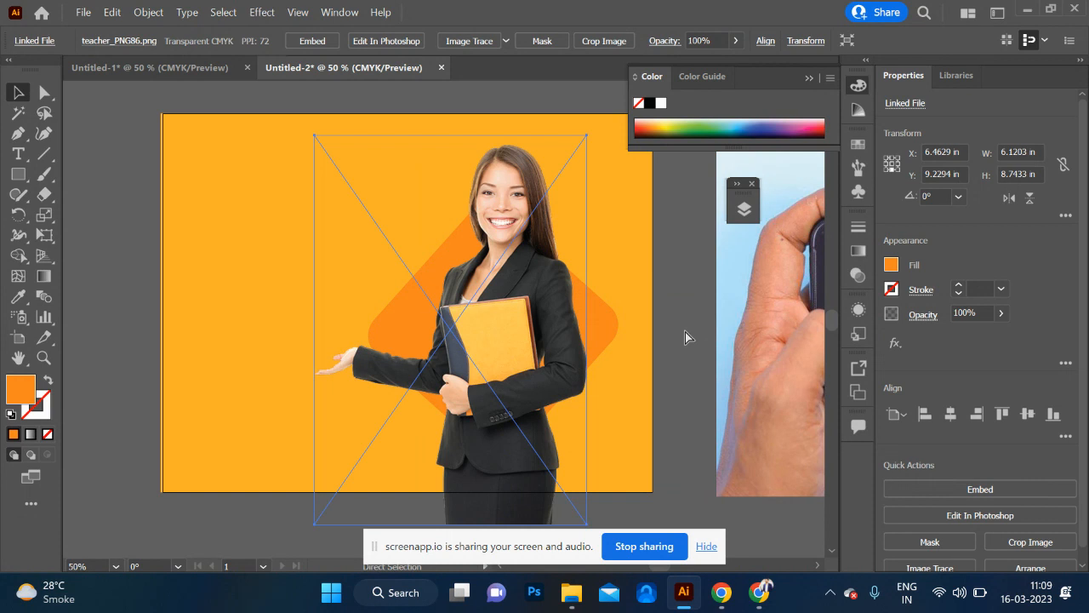
key(ctrl+z)
key(ctrl+z)
key(ctrl+z)
key(ctrl+z)
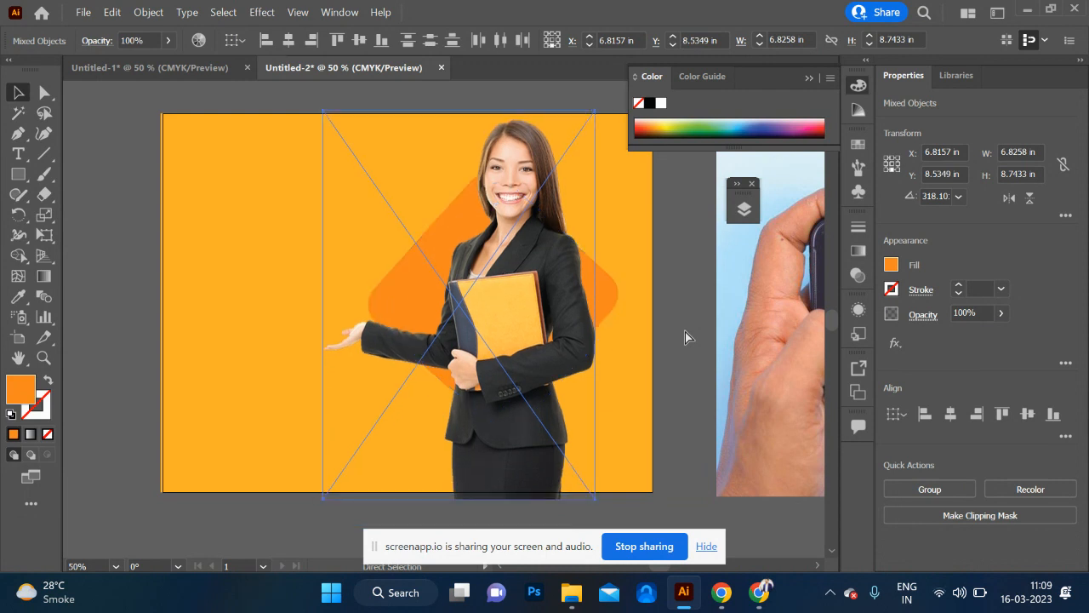
key(ctrl+z)
key(ctrl+z)
key(ctrl+z)
key(ctrl+z)
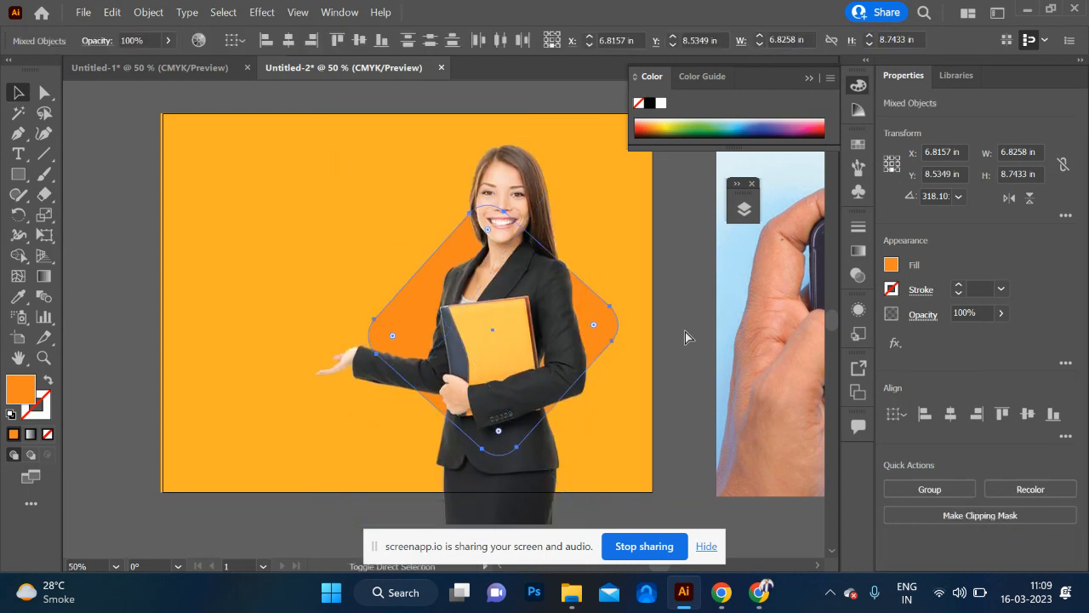
key(ctrl+z)
key(ctrl+z)
key(ctrl+z)
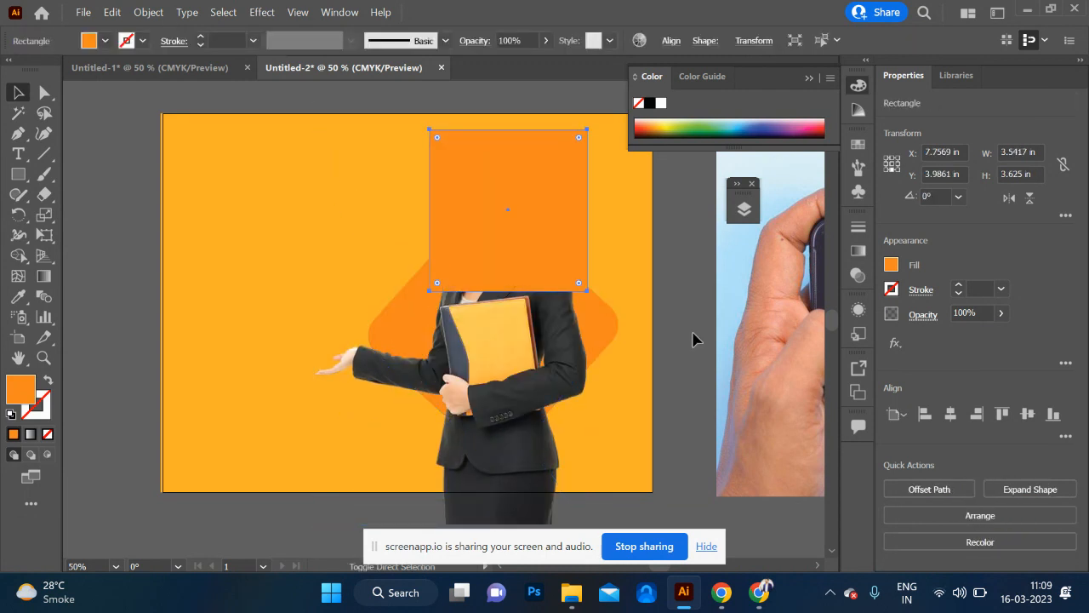
- Clip the upper teacher image with the orange rectangle over her head and shoulders
click(598, 294)
drag(534, 262, 311, 294)
key(ctrl+z)
shift+click(505, 400)
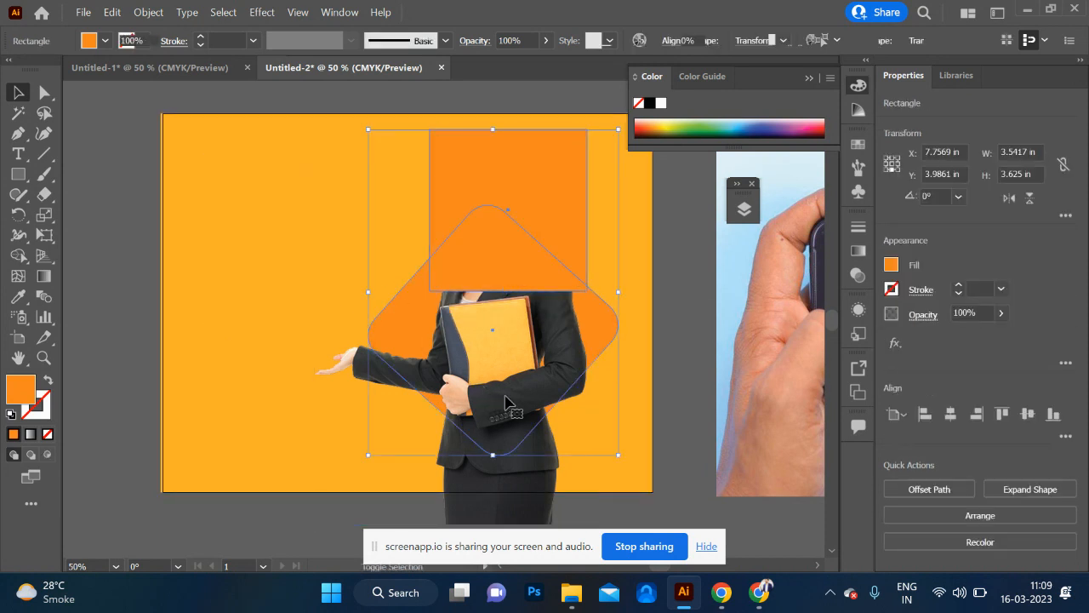
click(688, 388)
click(550, 226)
shift+click(520, 491)
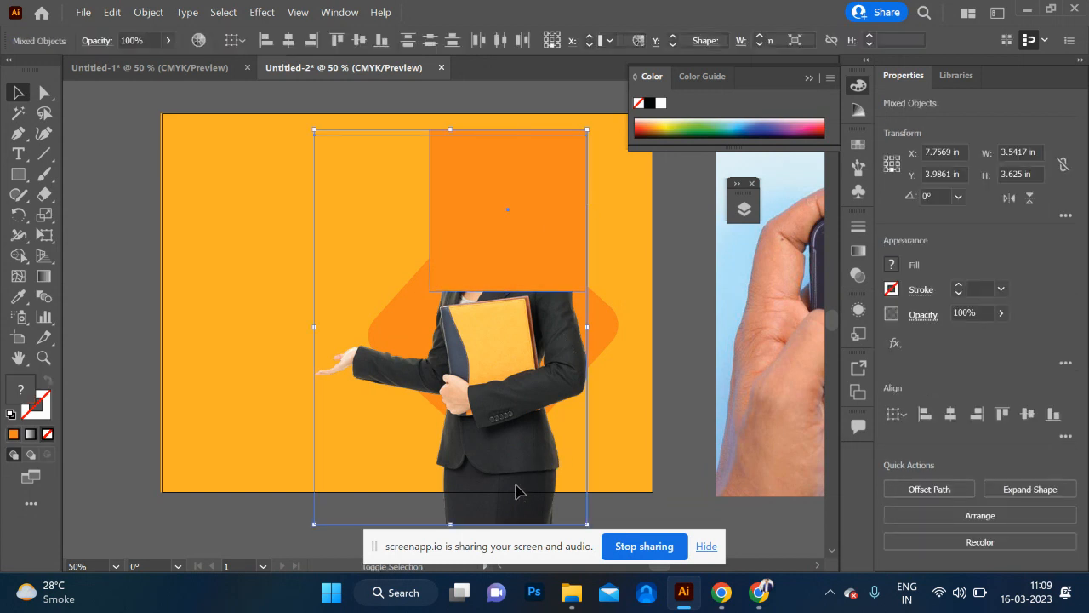
key(ctrl+7)
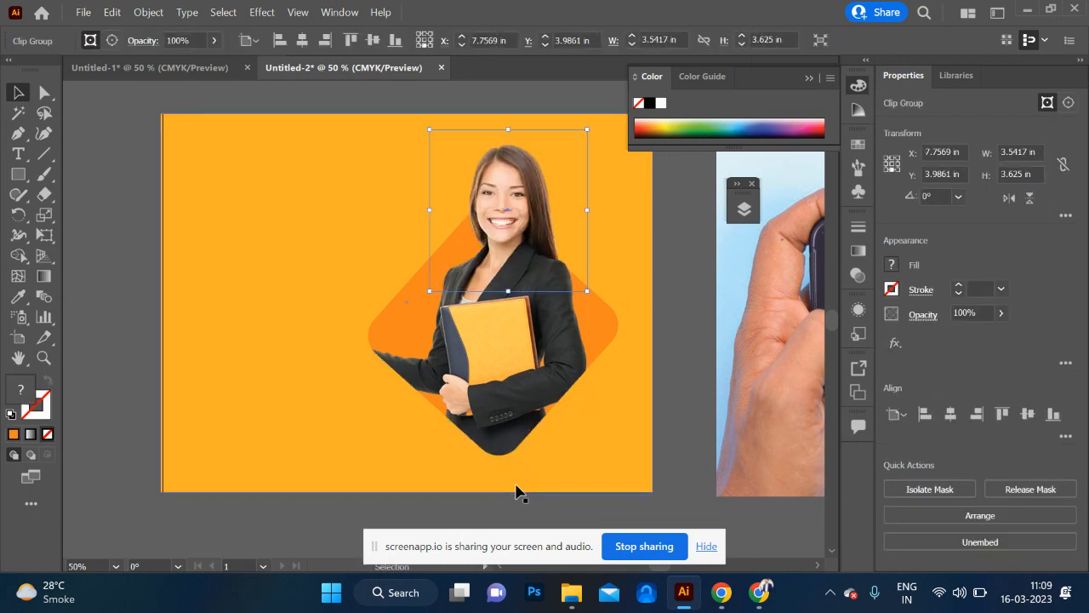
- Check the head cutout and the diamond piece by moving each aside and undoing the moves
drag(477, 234, 318, 237)
key(ctrl+z)
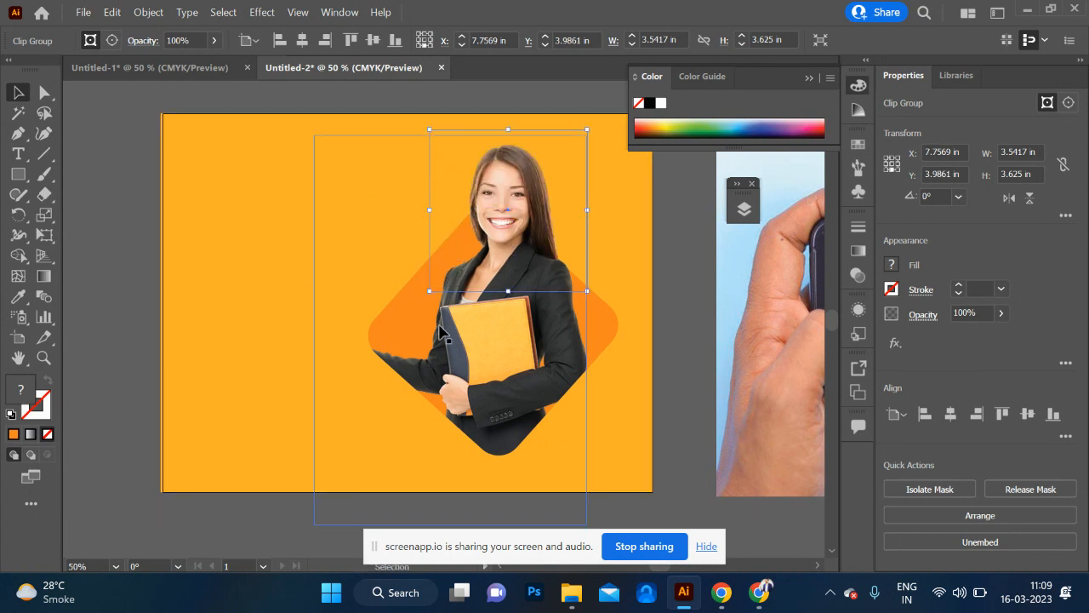
drag(484, 366, 247, 343)
key(ctrl+z)
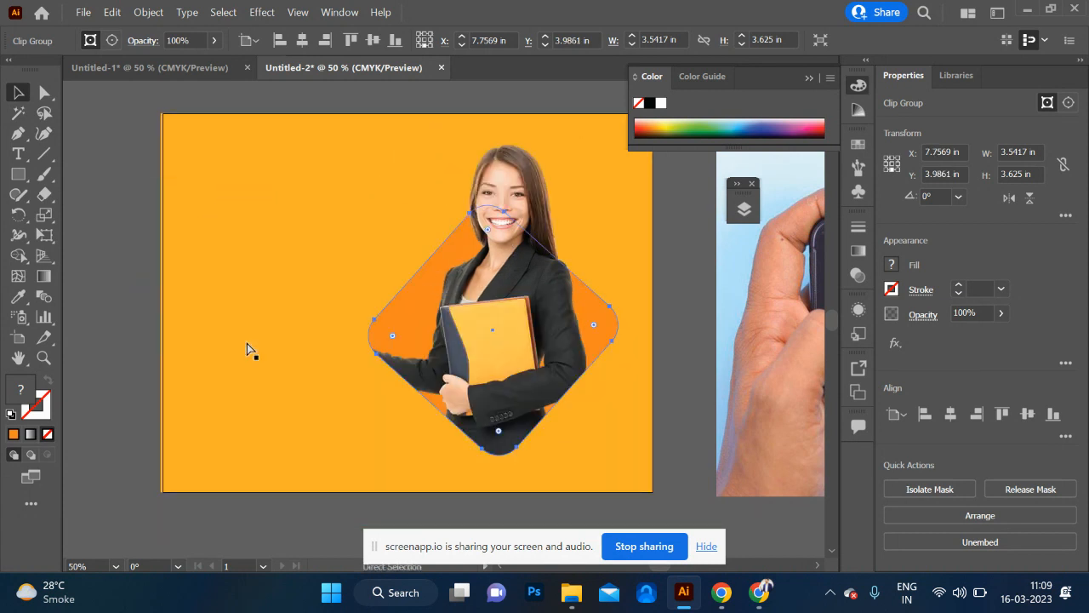
click(672, 381)
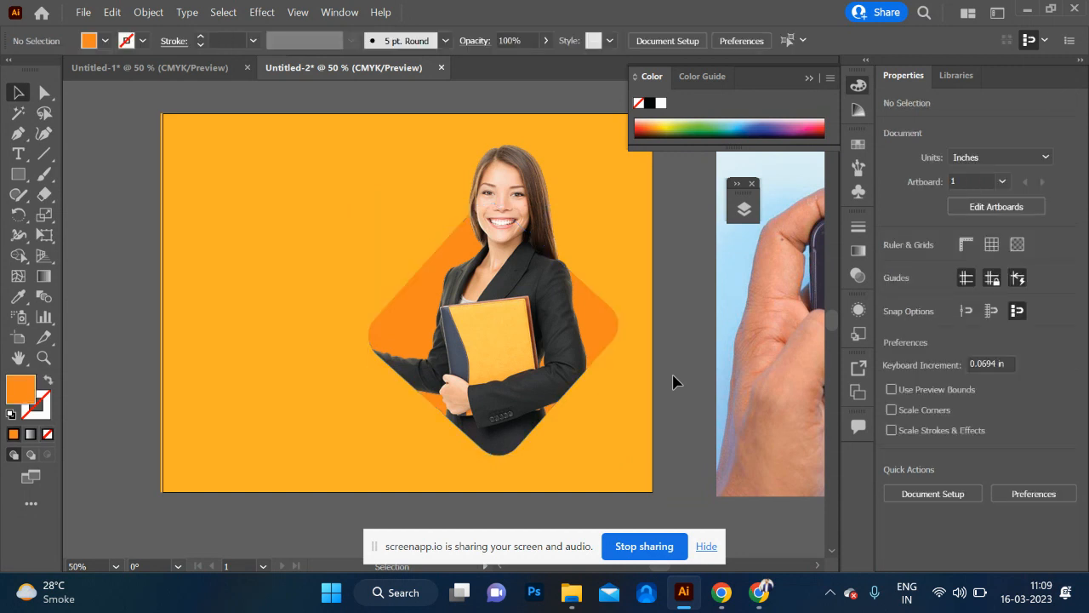
- Delete the head cutout, the diamond-clipped teacher and the orange diamond from the yellow background
click(504, 211)
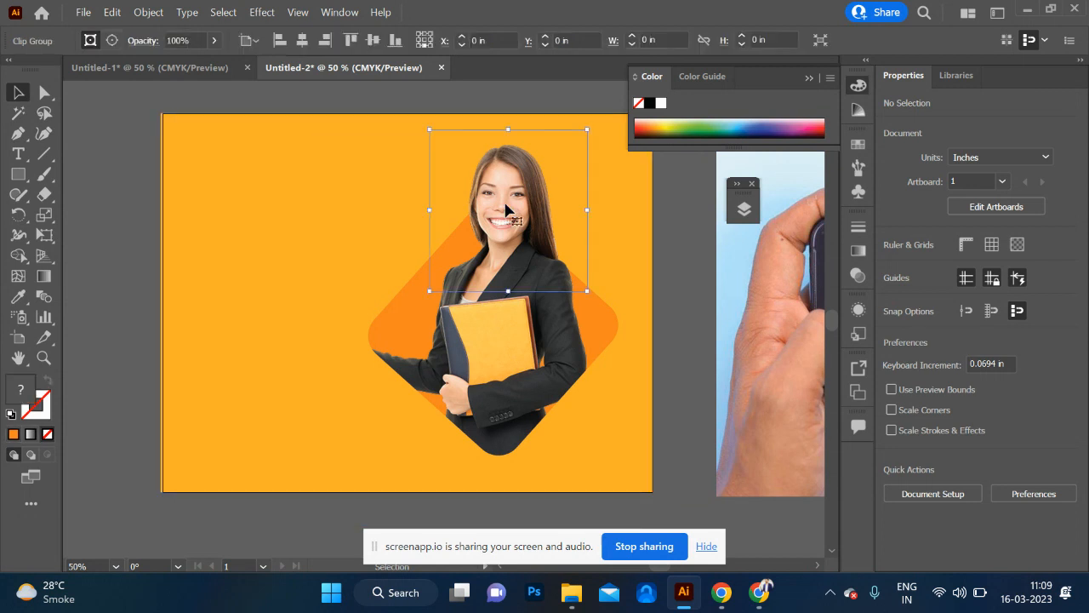
key(Delete)
click(527, 291)
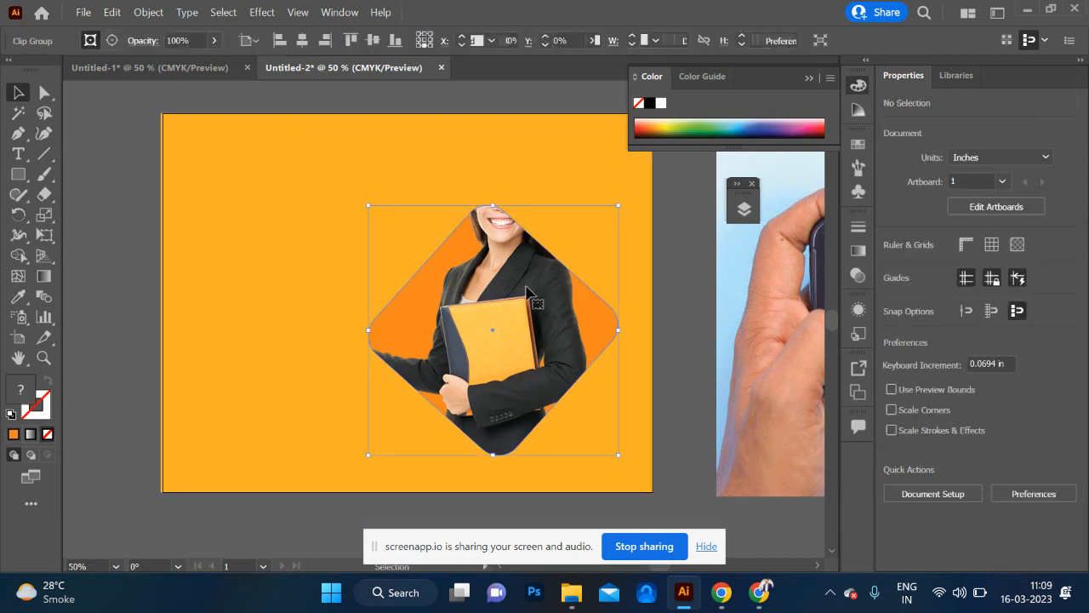
key(Delete)
click(531, 295)
key(Delete)
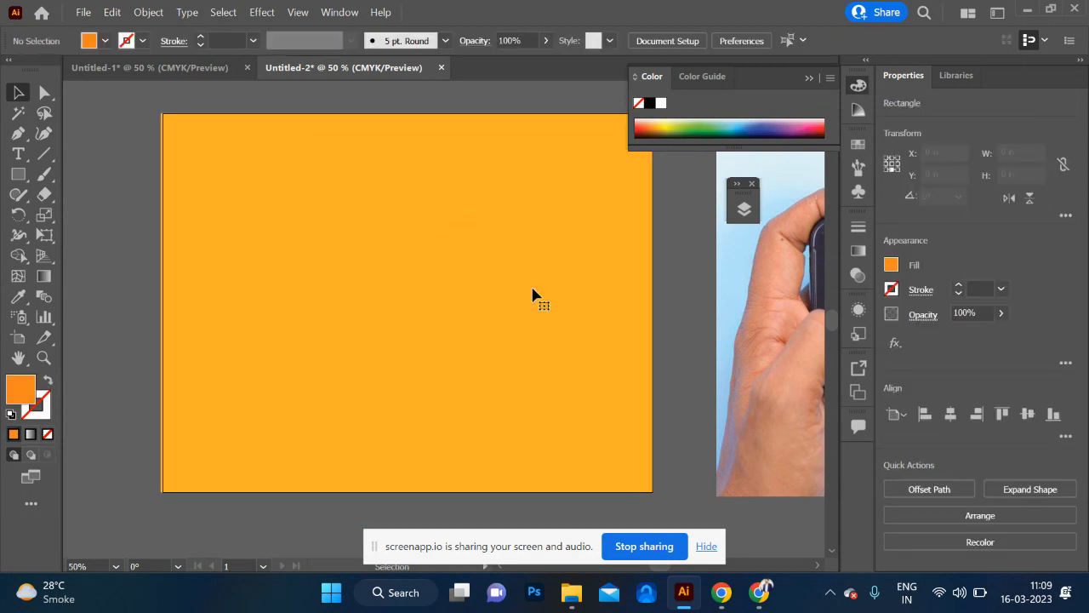
- Draw an orange square about 5.2 × 5.2 in on the yellow background
scroll(375, 324, up, 2)
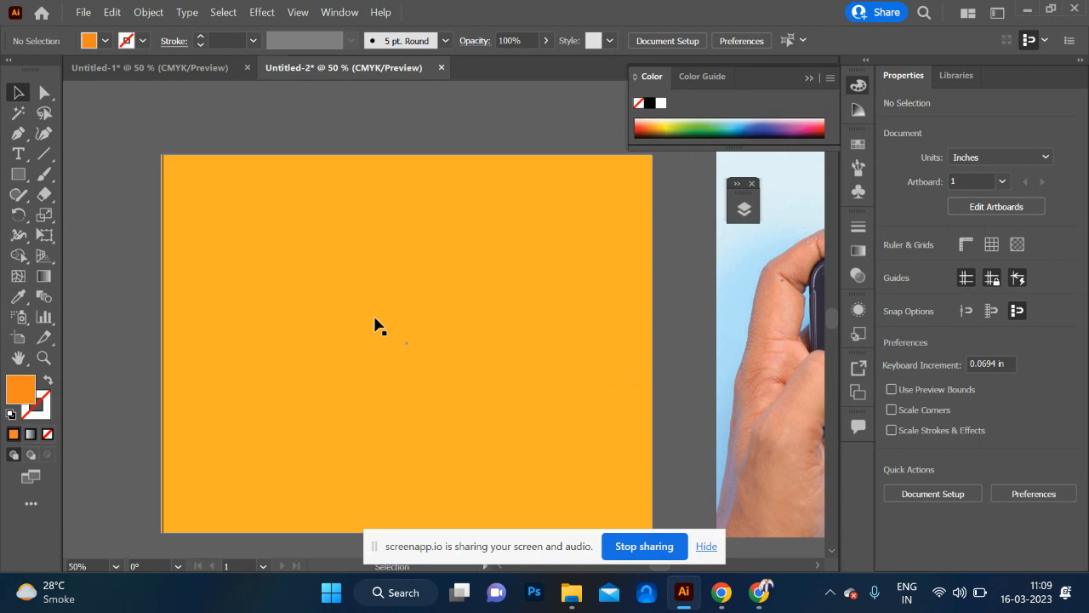
click(18, 173)
drag(249, 231, 483, 464)
click(18, 96)
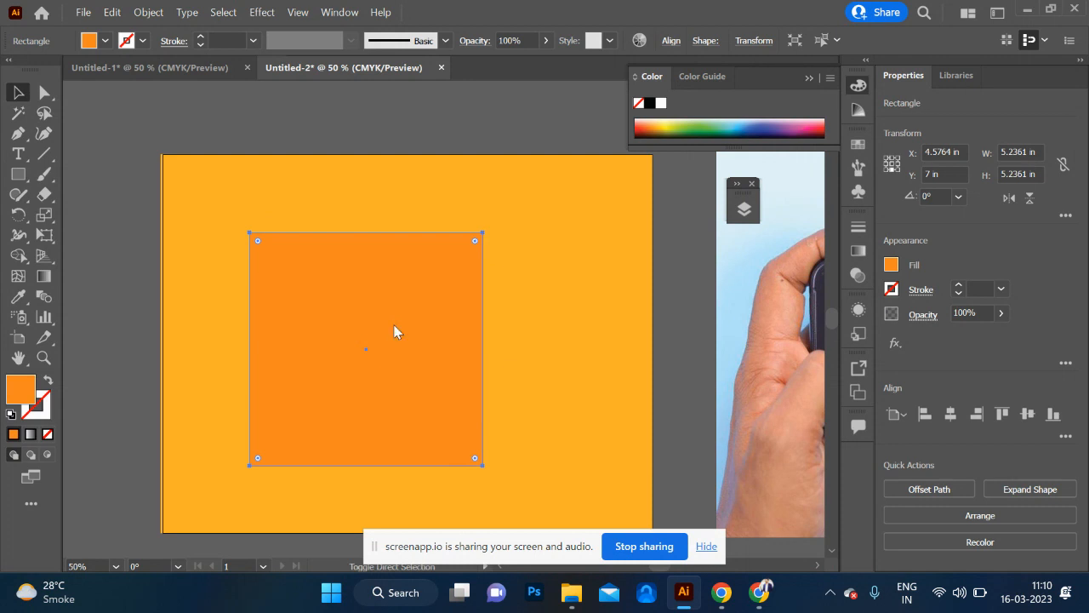
- Place the linked image i3 from the teacher folder over the lower part of the orange square
key(ctrl+shift+p)
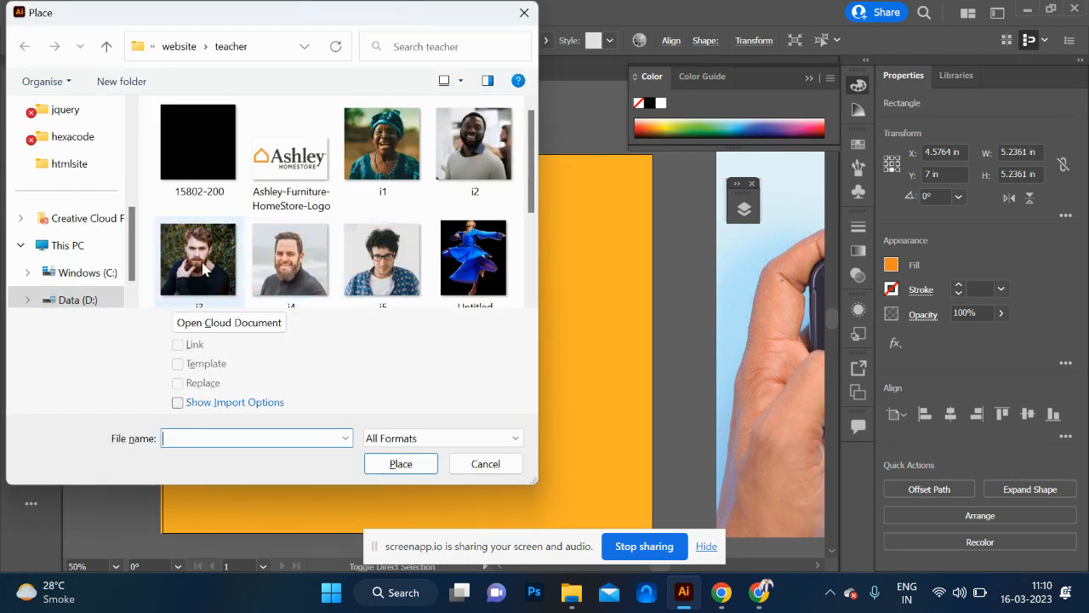
click(205, 269)
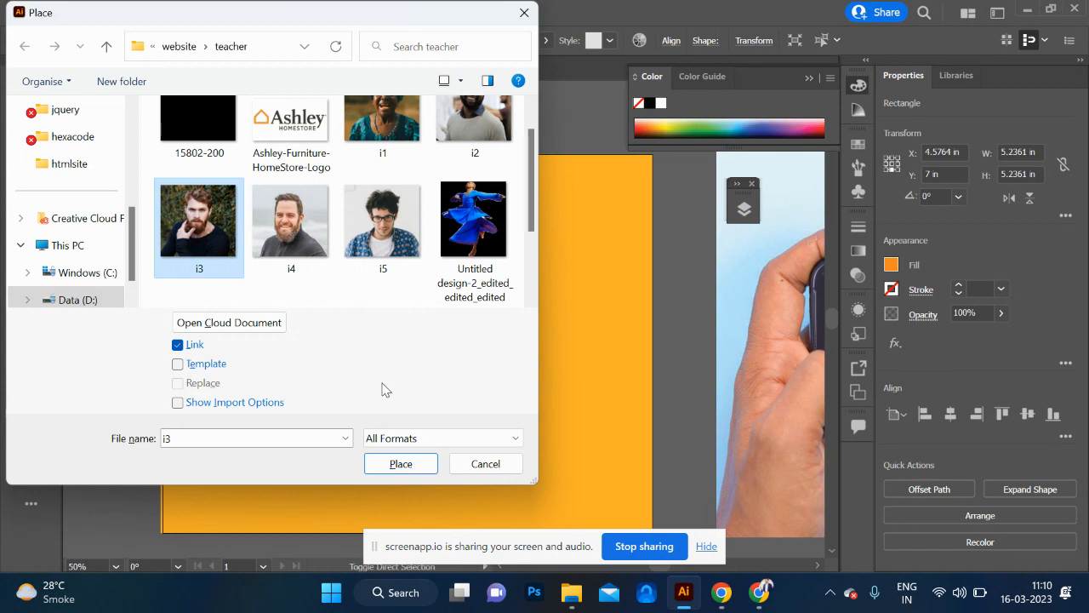
click(416, 467)
click(358, 334)
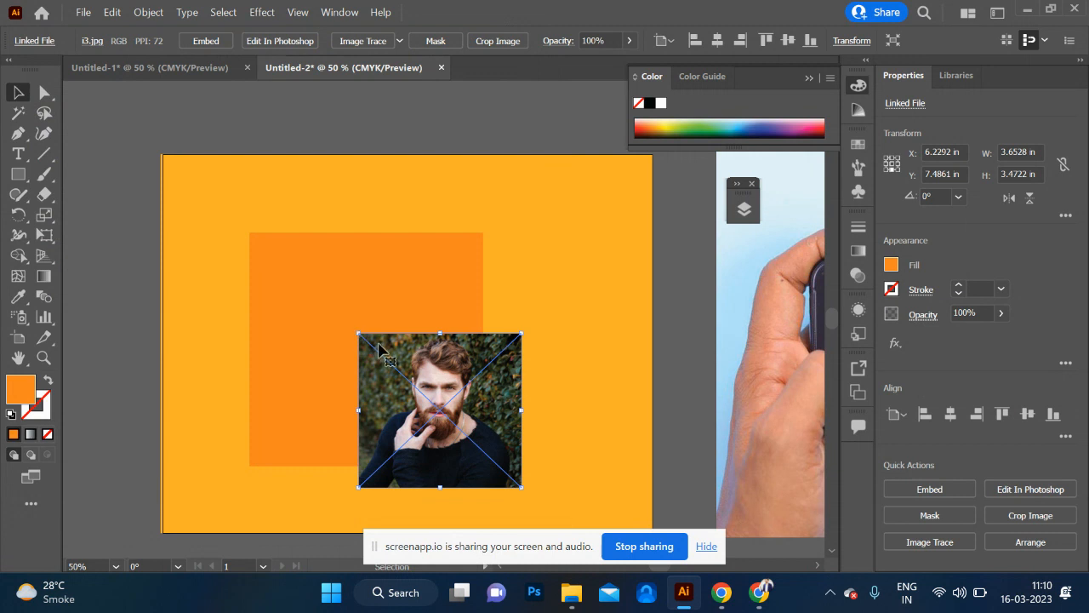
- Enlarge the bearded man's photo to about 6.5 × 6.2 in and move the orange square to overlap its left part
drag(359, 333, 285, 271)
drag(435, 372, 557, 301)
drag(375, 324, 465, 312)
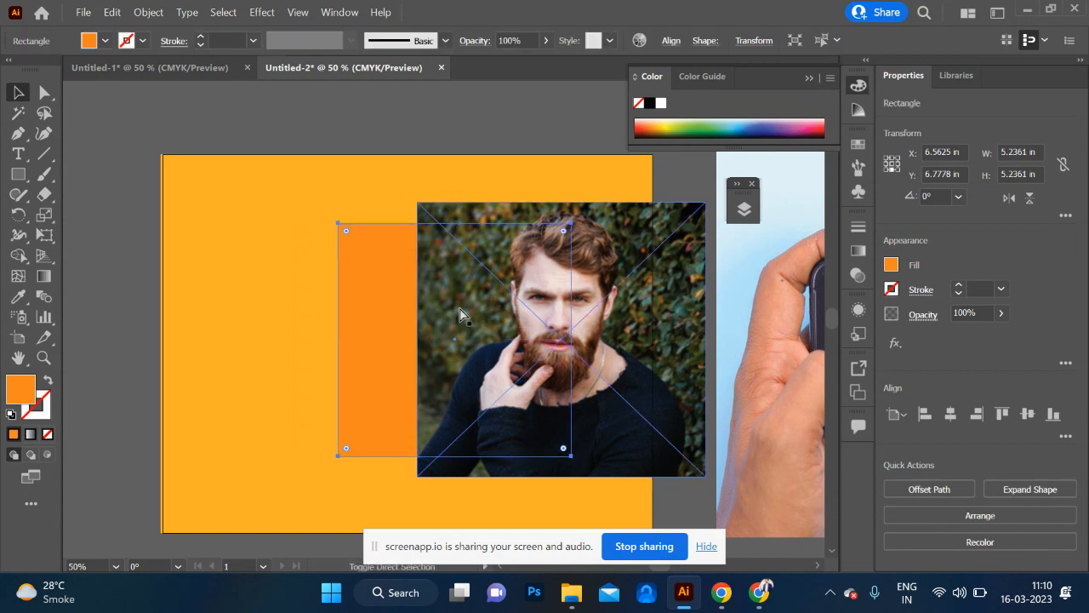
- Bring the orange square in front of the photo and try clipping the photo with it, undoing the mask
key(ctrl+shift+bracketright)
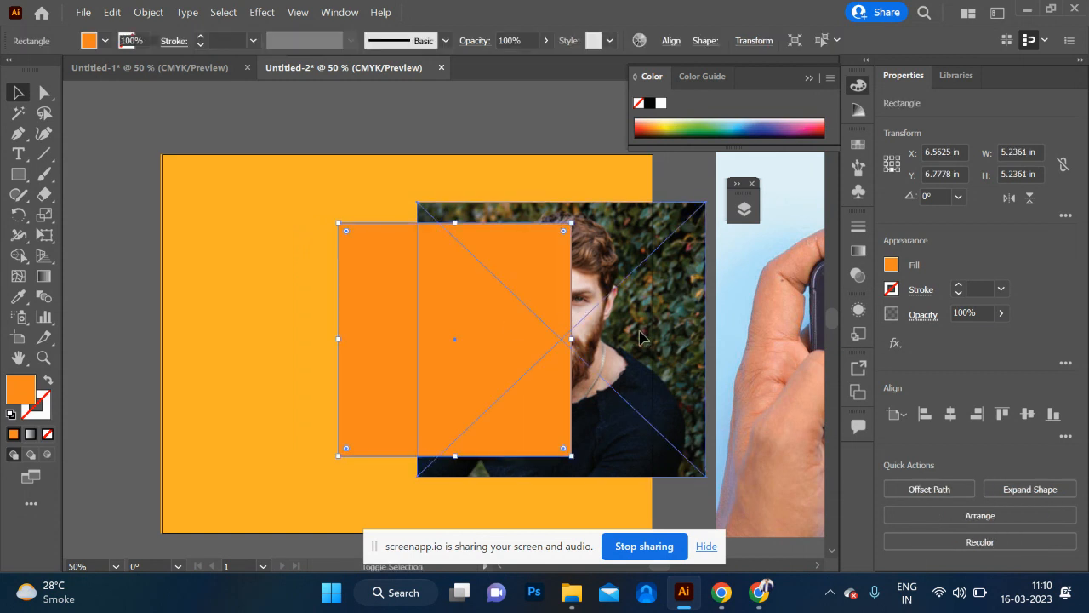
shift+click(645, 345)
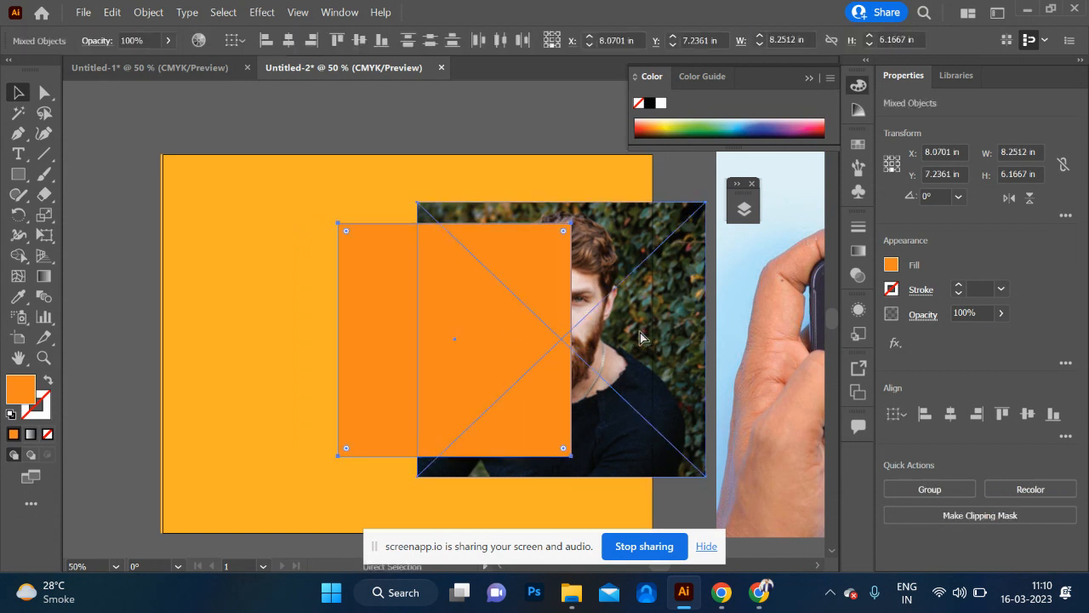
key(ctrl+7)
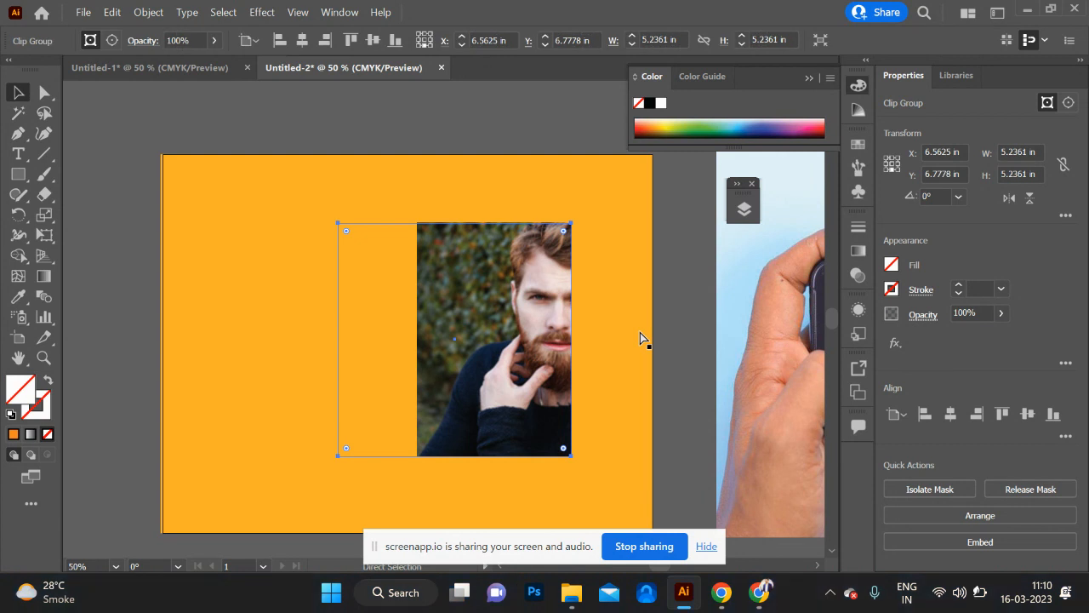
key(ctrl+z)
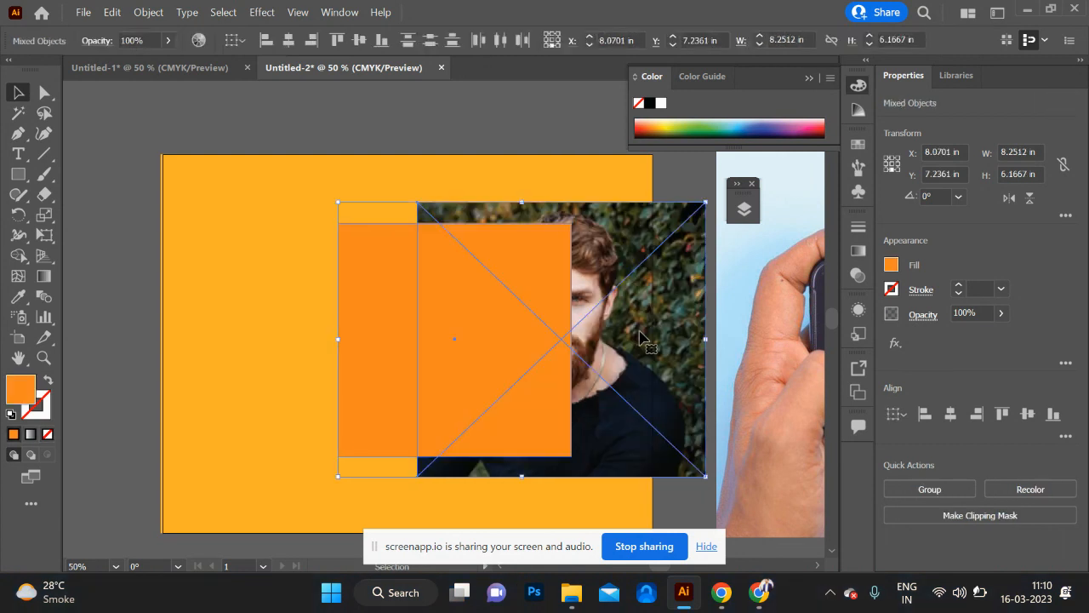
- Shrink the orange square to about 2.4 × 2.4 in and arrange three copies of it over the centred photo
drag(520, 328, 437, 264)
click(705, 401)
drag(460, 372, 398, 310)
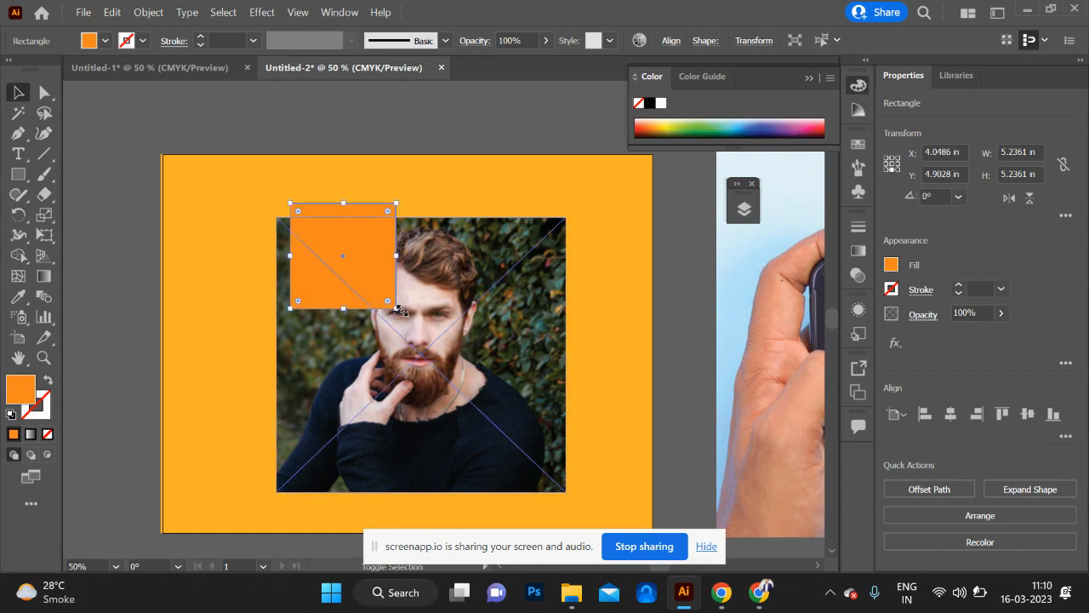
drag(360, 248, 366, 400)
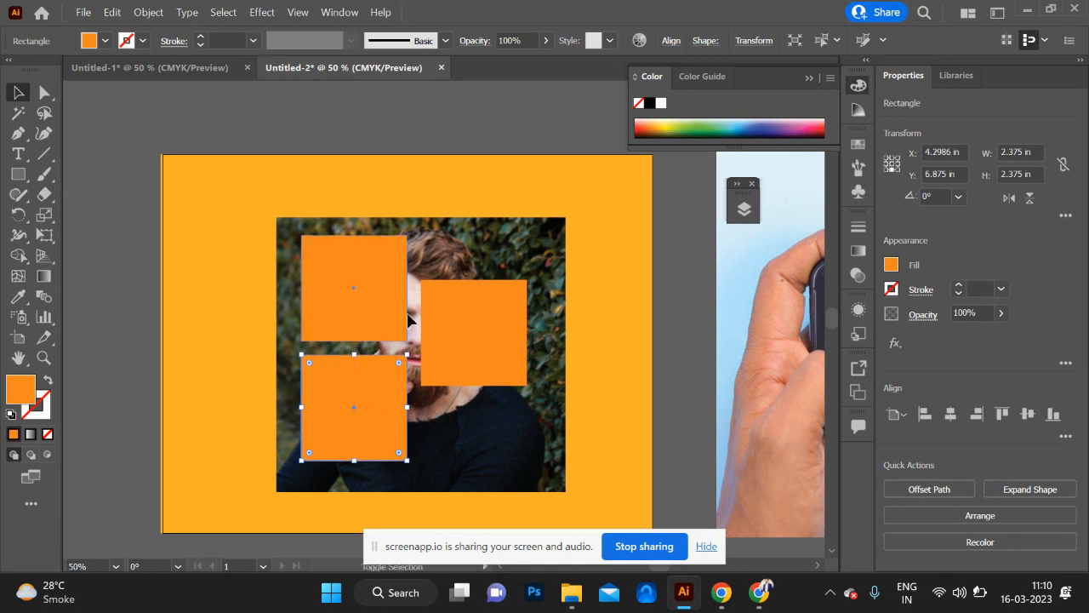
- Combine the three orange squares into one compound path and clip the photo with it
shift+click(407, 319)
shift+click(445, 333)
key(ctrl+8)
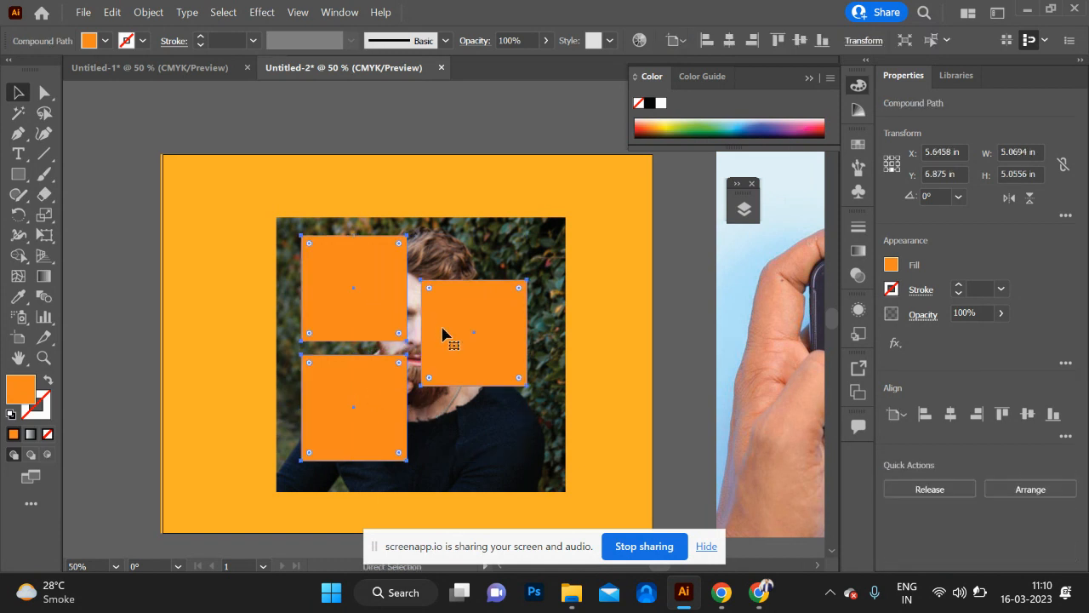
mouse_move(479, 318)
mouse_down()
mouse_move(489, 313)
mouse_move(478, 336)
mouse_up()
shift+click(549, 277)
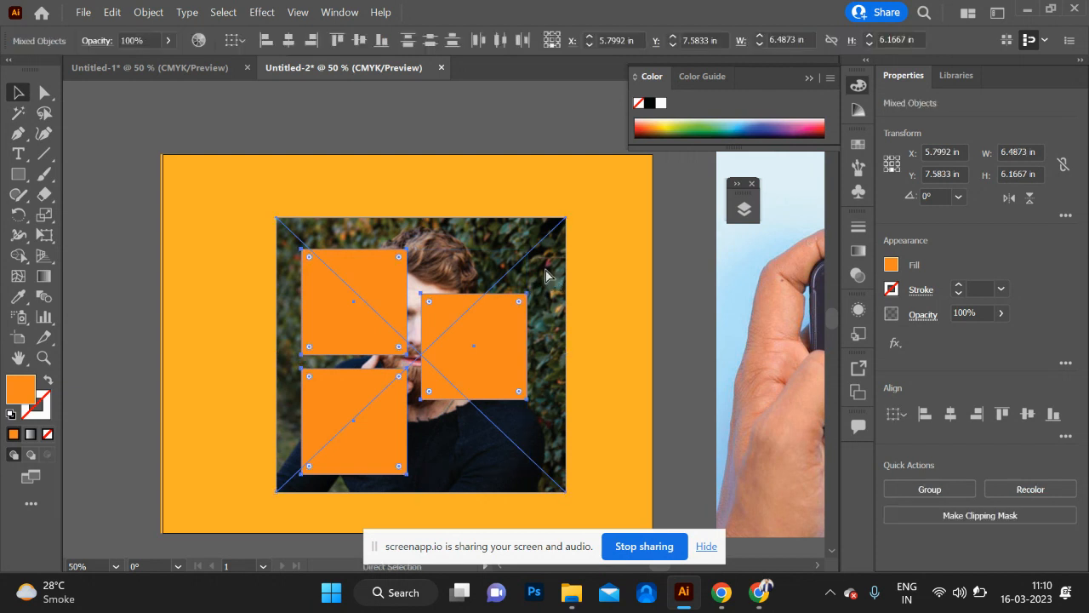
key(ctrl+7)
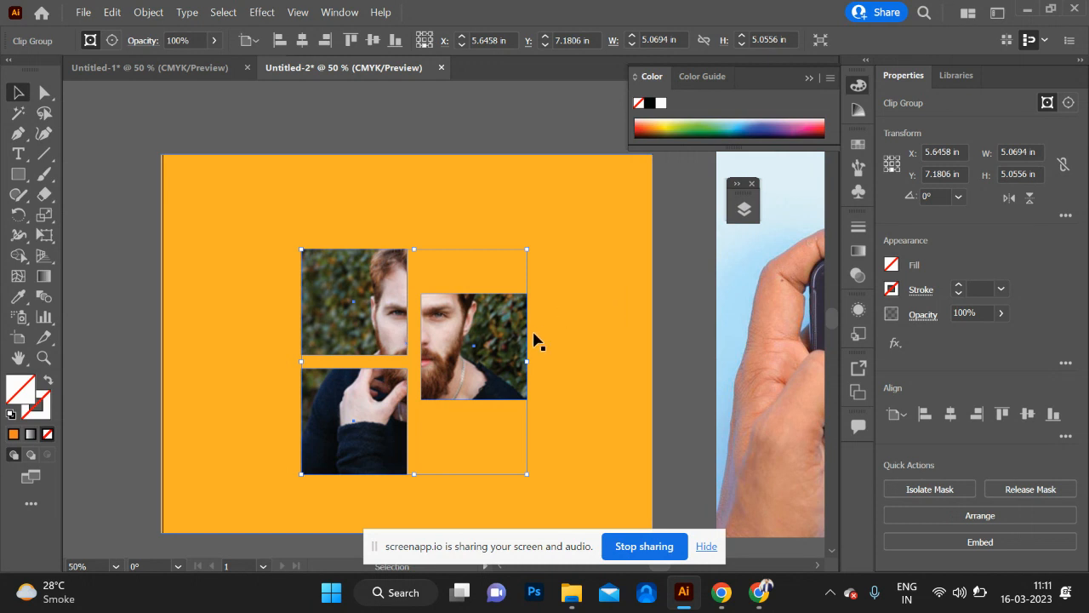
- Move the yellow background rectangle slightly to the left behind the clipped photo
drag(534, 352, 481, 372)
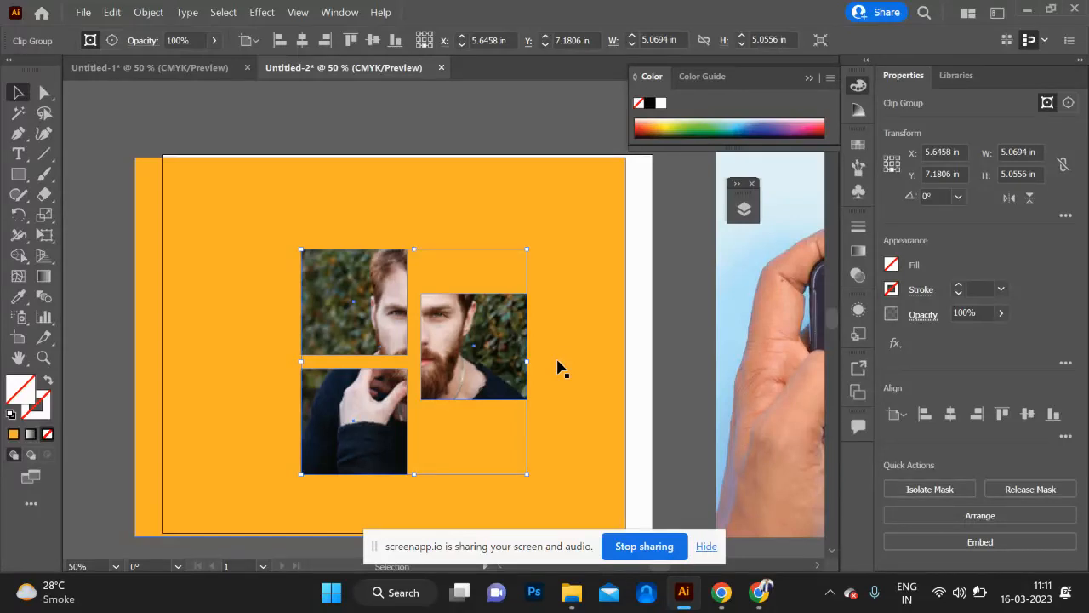
scroll(758, 345, right, 10)
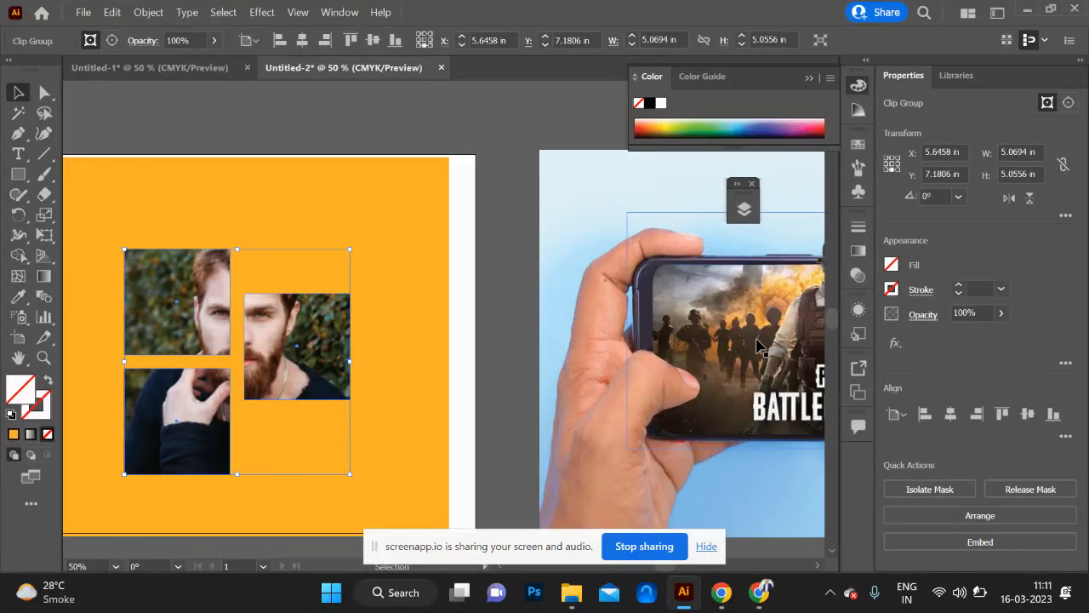
- Move the phone mockup group farther away from the artboard, to about X 22.2 in, Y 8.5 in, and delete the bearded man's photo collage
drag(595, 306, 506, 272)
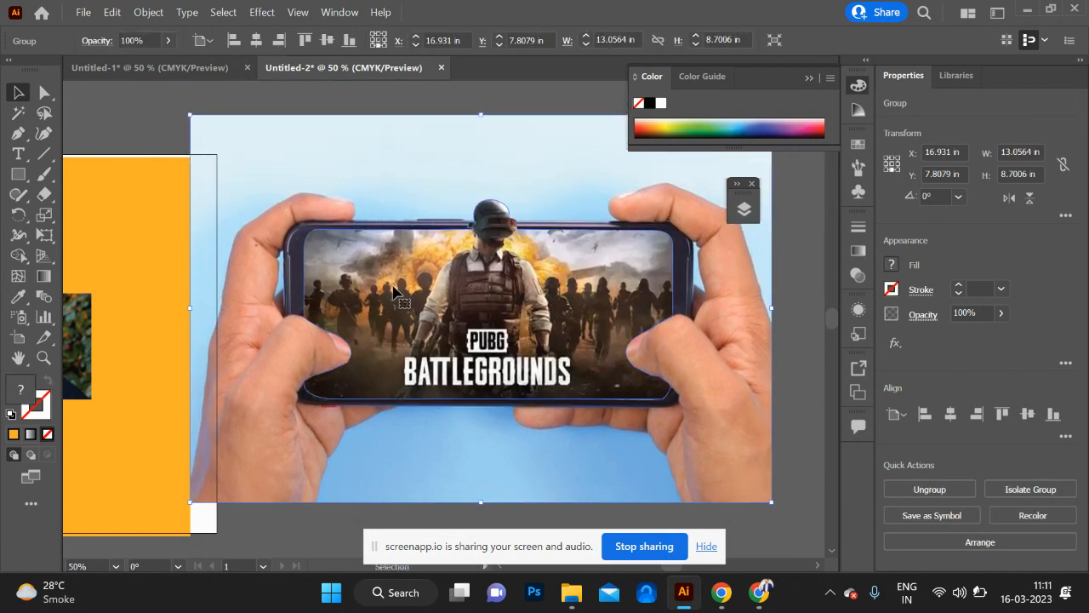
drag(469, 303, 628, 325)
scroll(320, 276, left, 6)
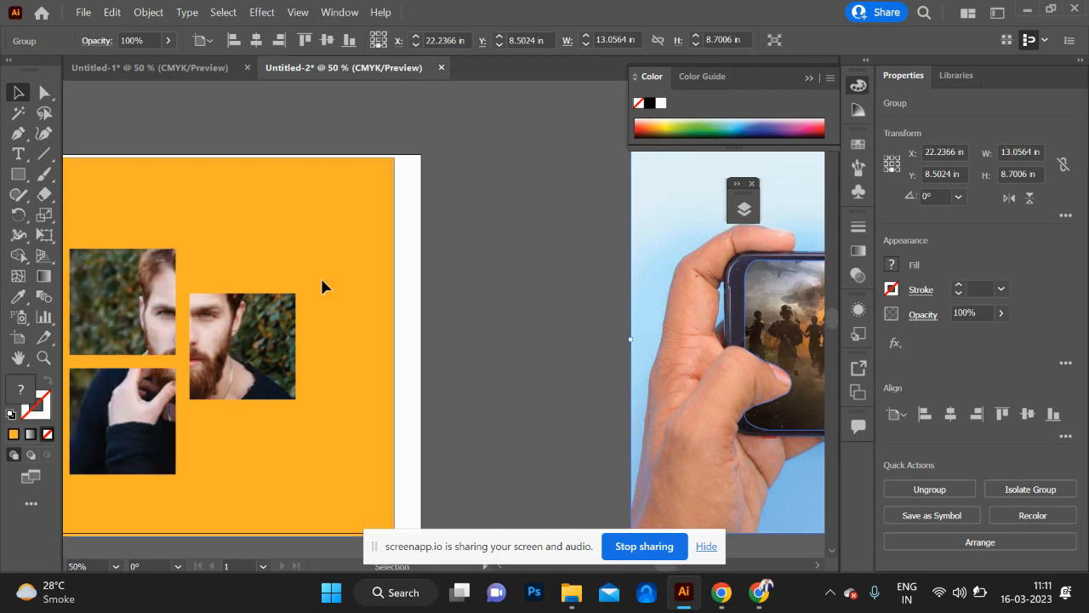
drag(336, 358, 631, 308)
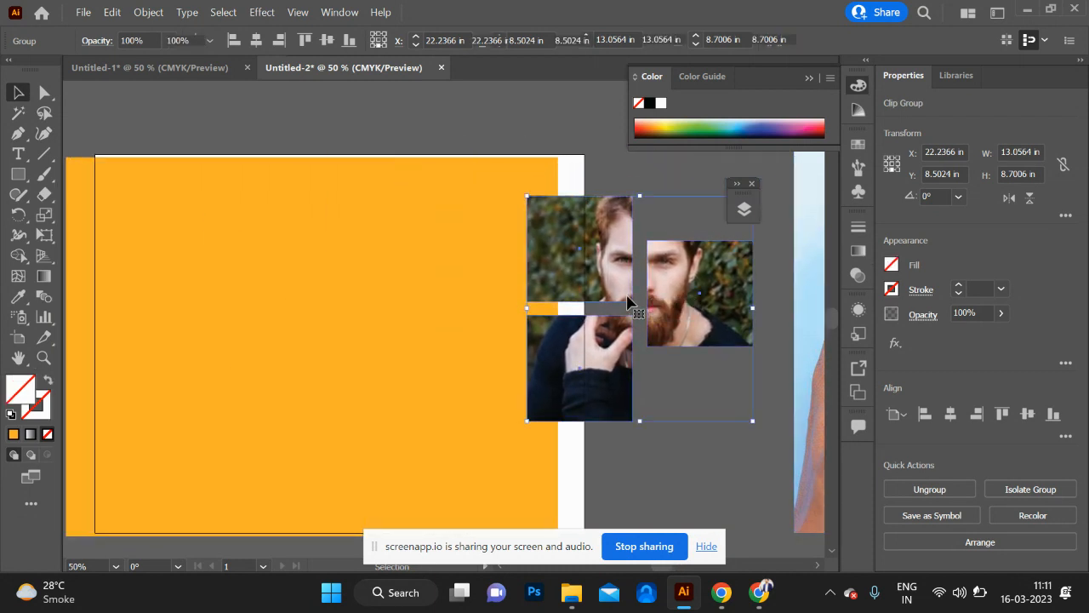
key(Delete)
- Reposition the orange rectangle to cover the artboard, centred at about X 5.51 in, Y 8.5 in, and deselect it
drag(397, 309, 432, 315)
key(Up)
key(Up)
key(Down)
key(ctrl+minus)
key(ctrl+minus)
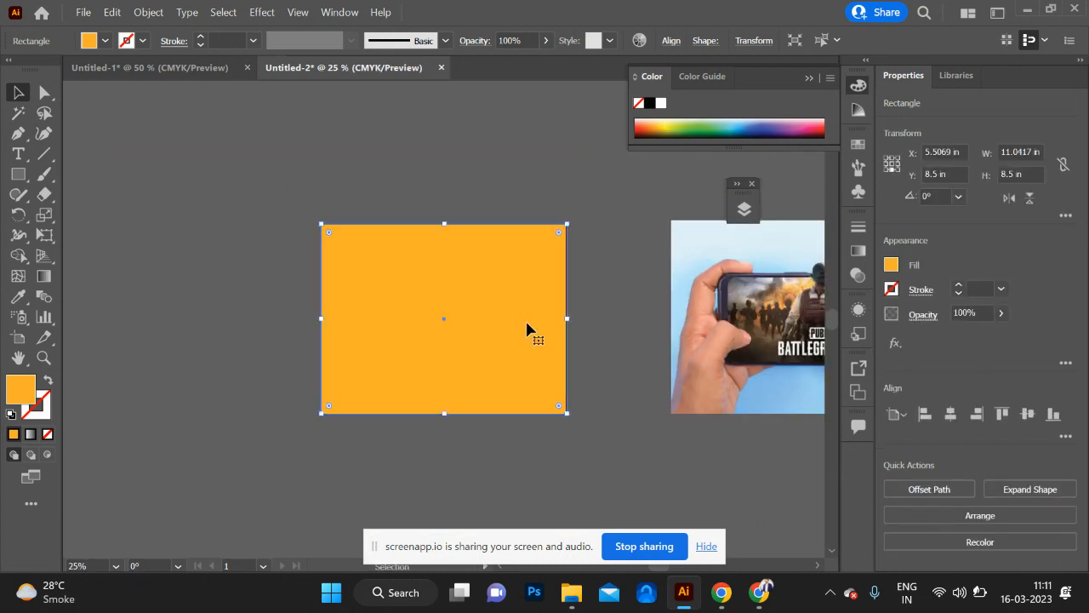
click(603, 358)
scroll(678, 374, right, 3)
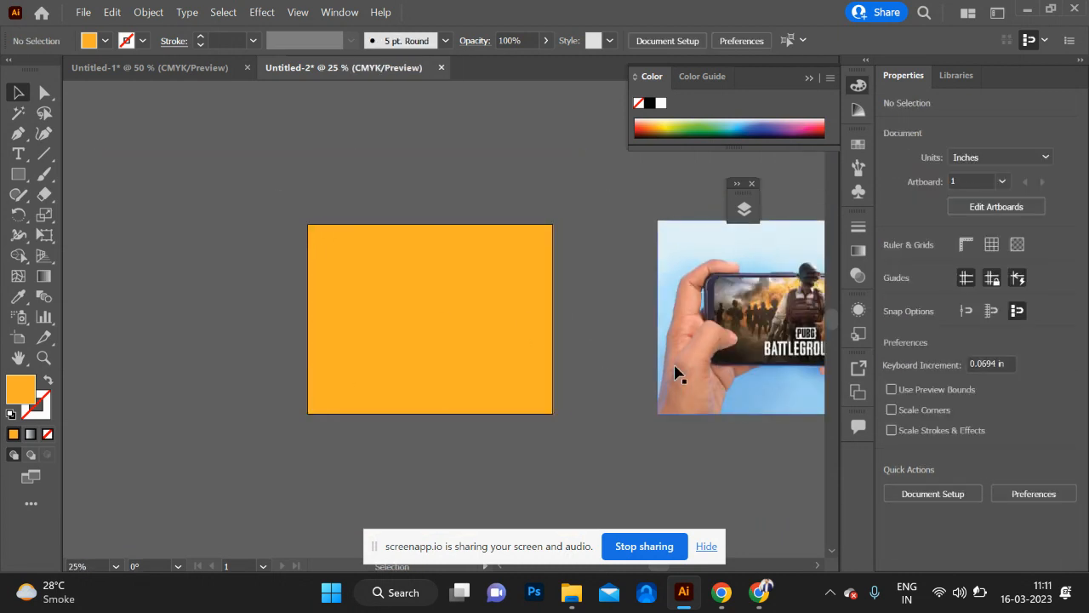
scroll(678, 375, left, 3)
- Switch to Chrome and run a Google image search for "menu card"
key(alt+Tab)
key(alt+Tab)
key(Tab)
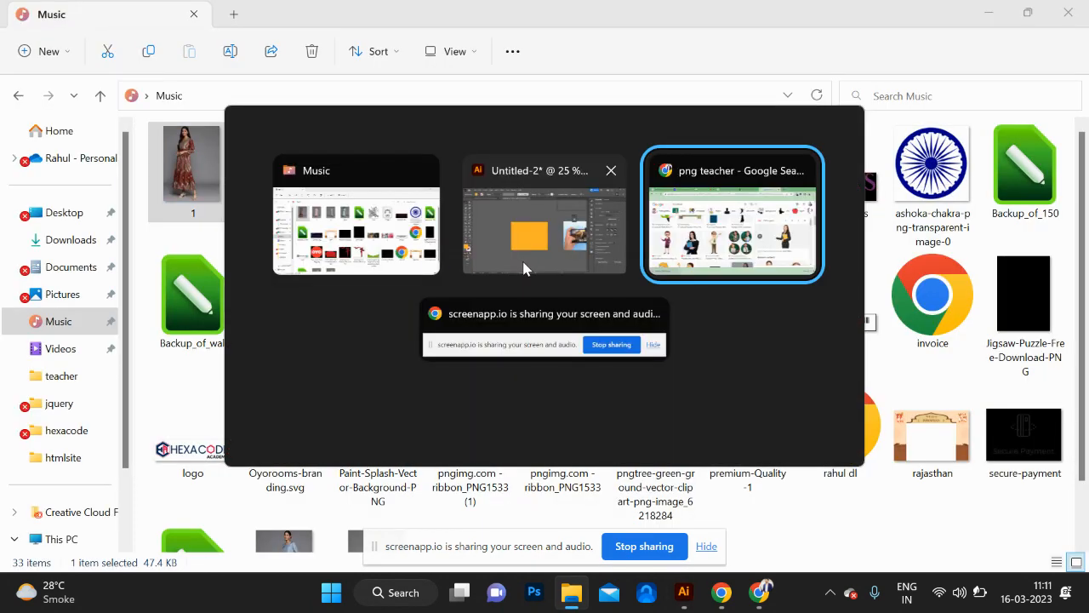
click(333, 44)
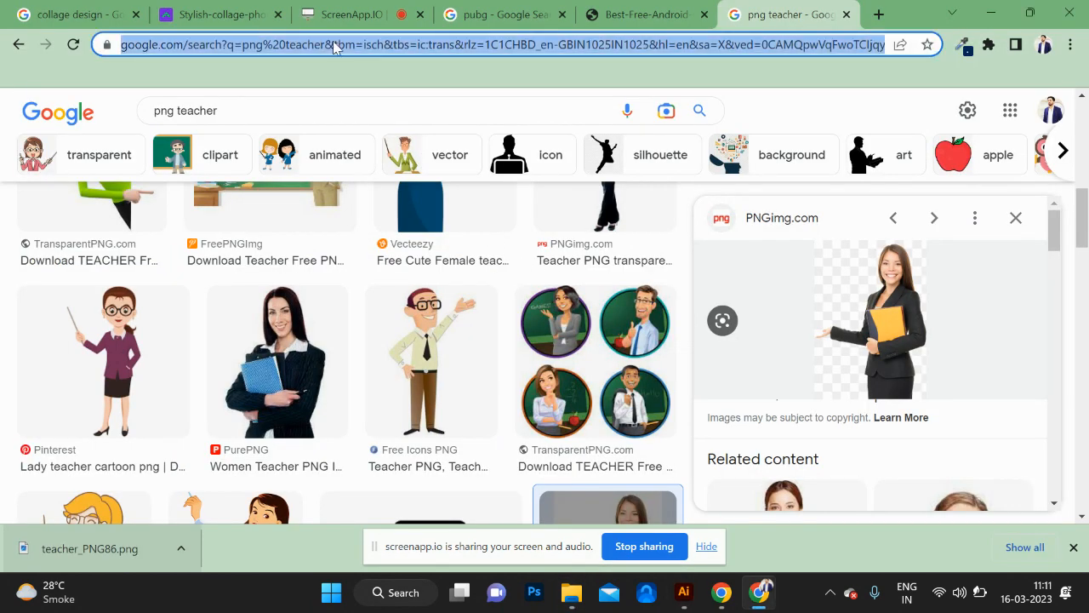
text(men)
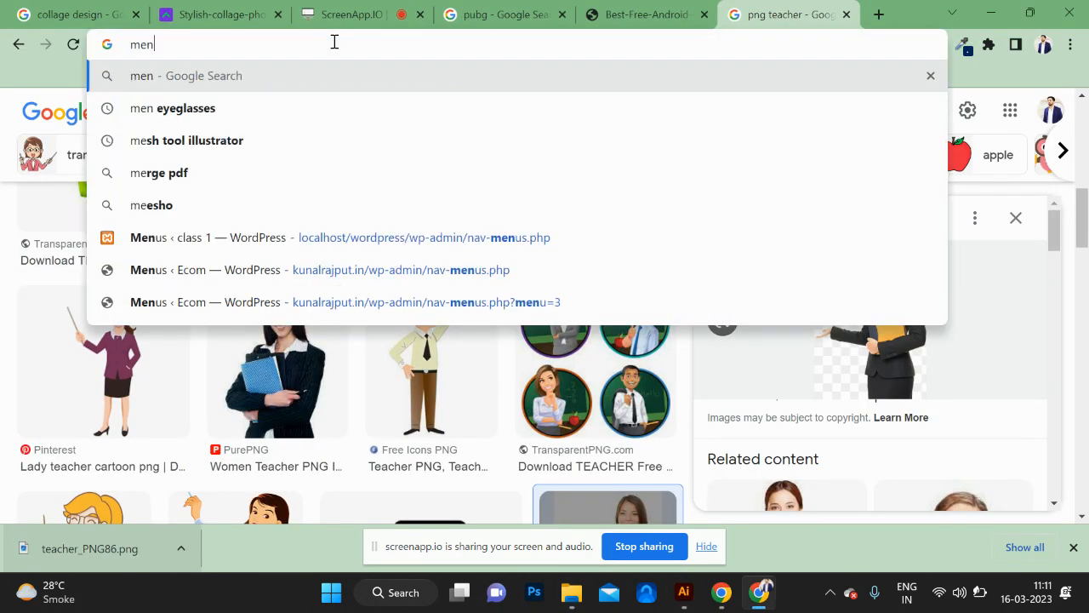
text(u card)
key(Return)
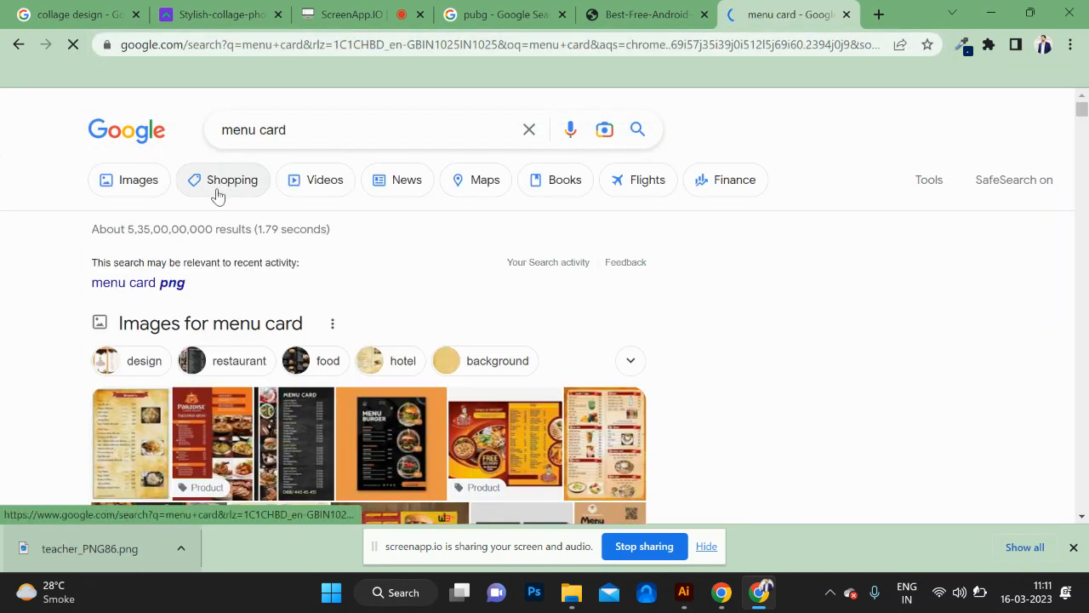
click(151, 189)
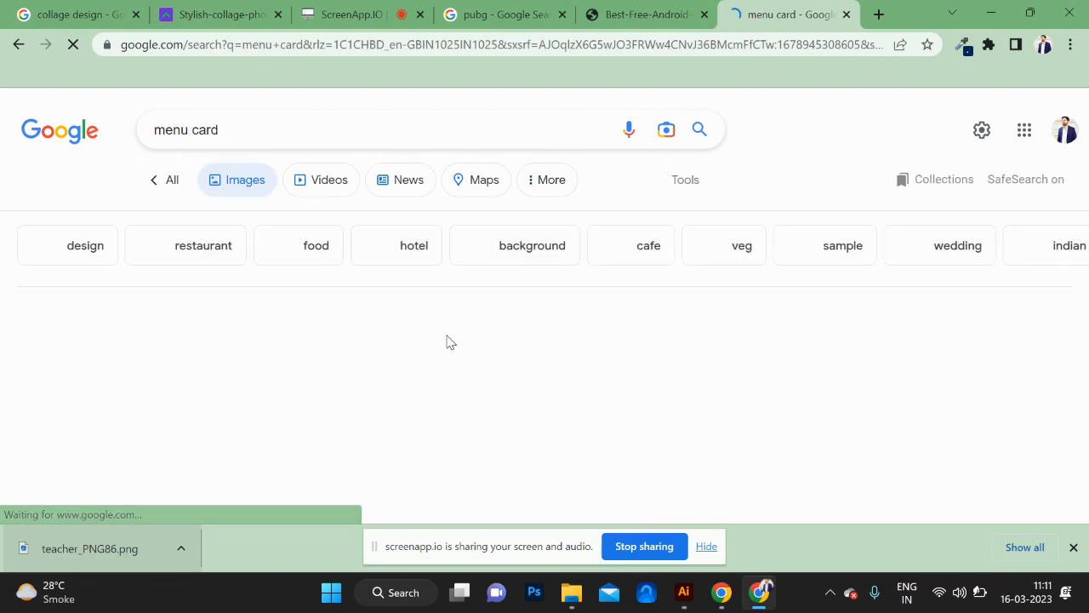
- Open the full-size Freepik "Menu Burger" image from the results in its own browser tab and look over its layout
scroll(448, 343, down, 2)
scroll(500, 304, up, 2)
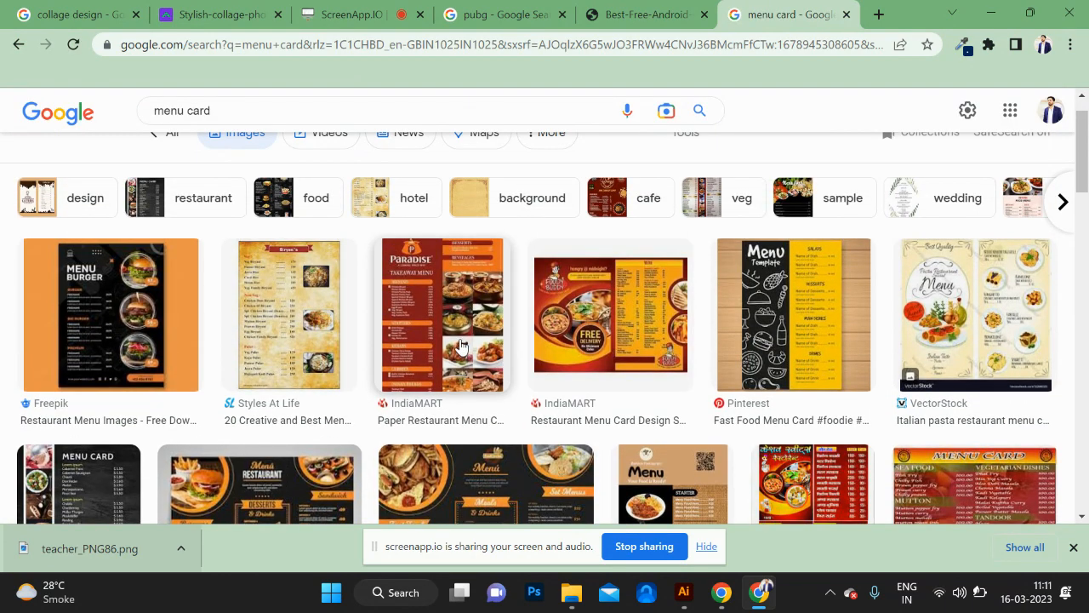
click(144, 330)
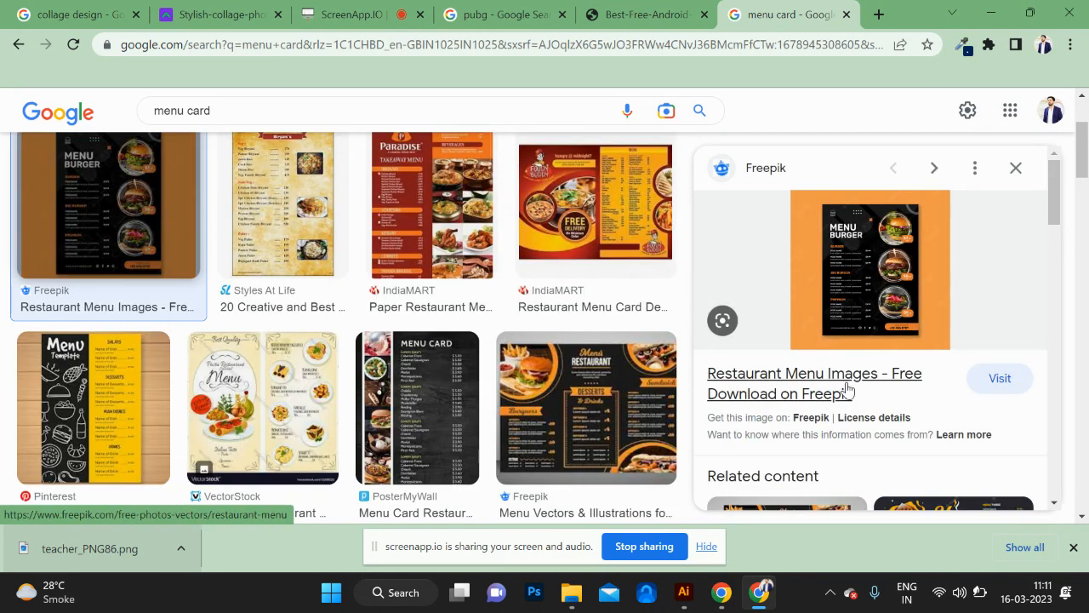
right_click(898, 311)
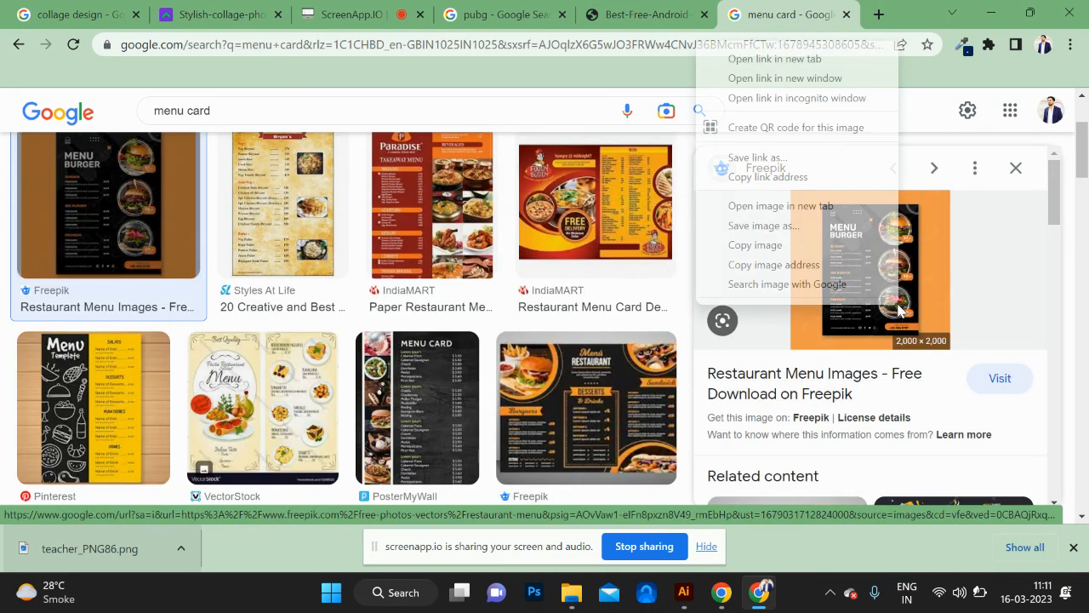
click(826, 211)
click(791, 15)
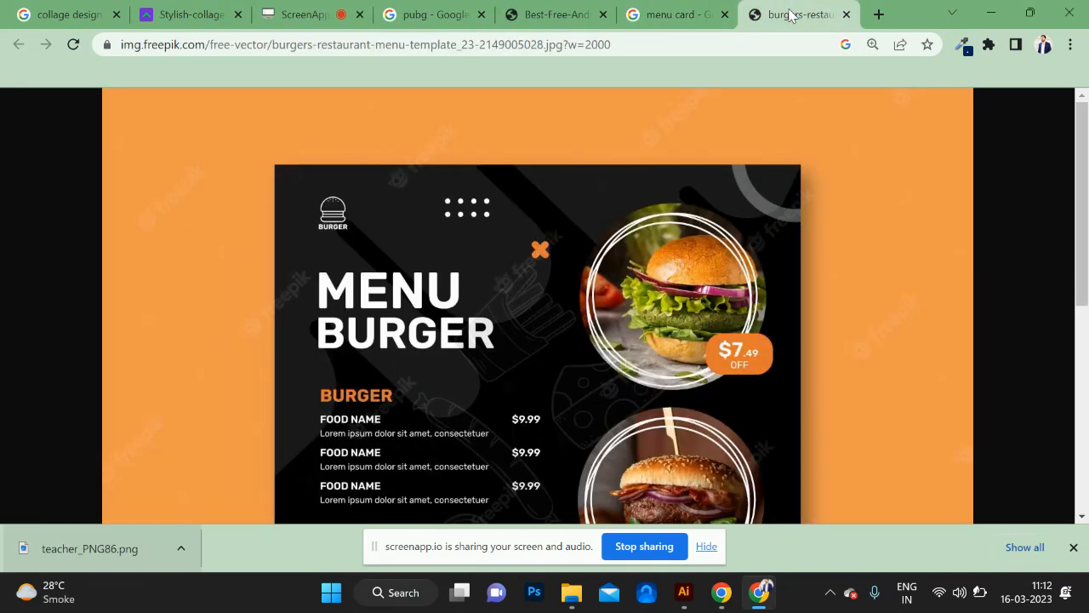
scroll(656, 320, down, 4)
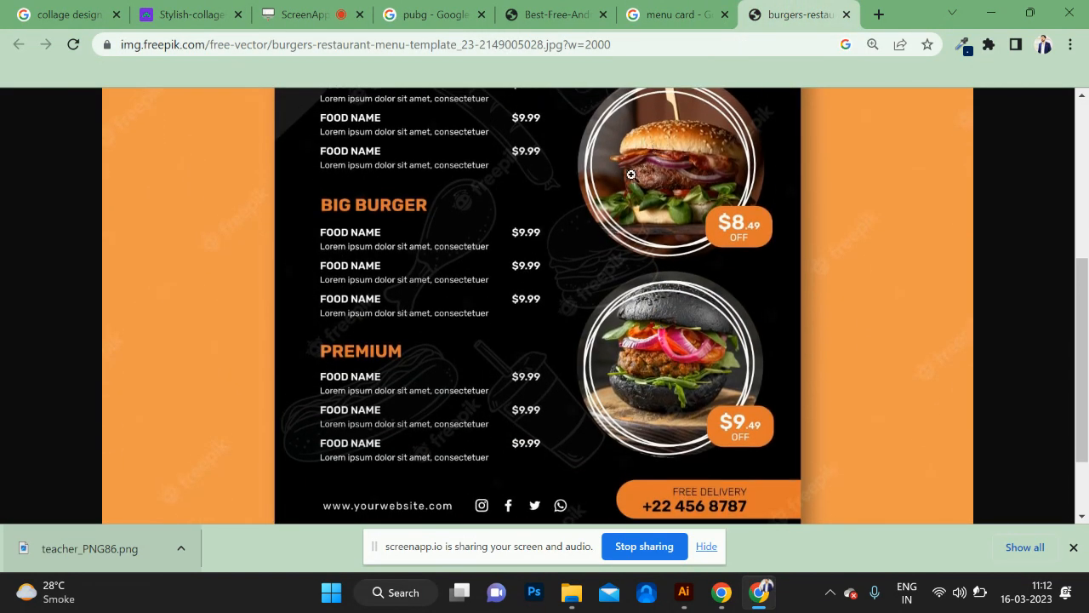
scroll(729, 247, up, 2)
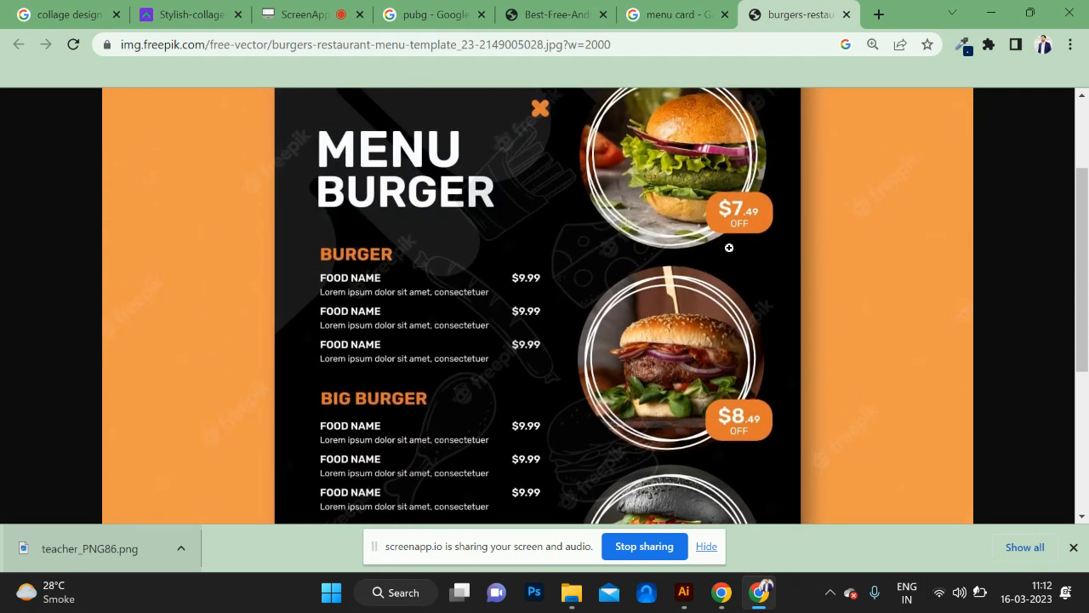
- Switch back to Illustrator and create a new portrait Letter document, 8.5 x 11 in, with CMYK Color
key(alt+Tab)
key(alt+Tab)
key(alt+Tab)
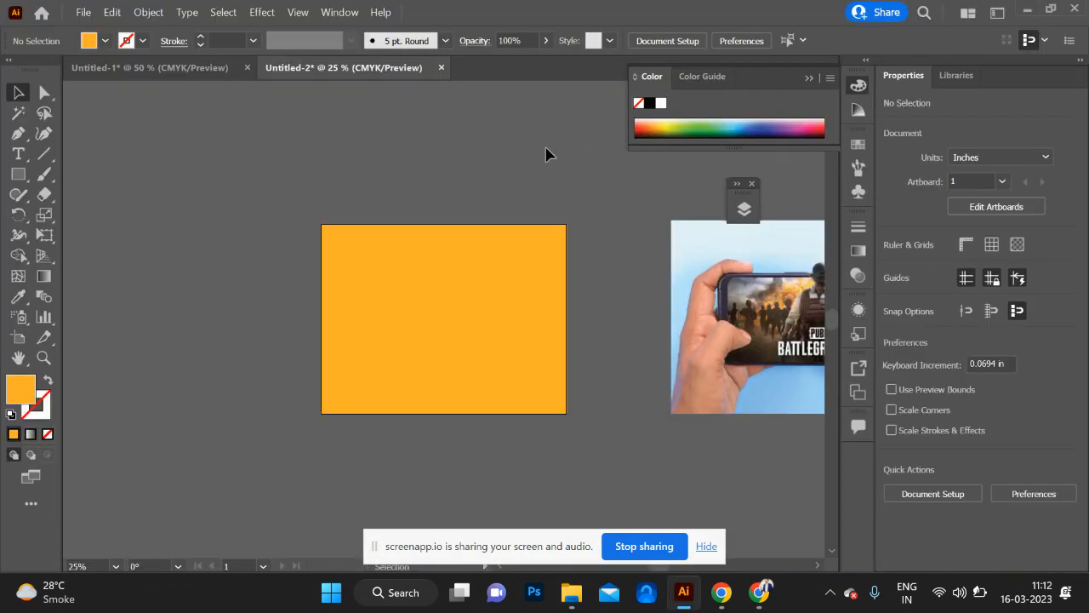
key(ctrl+n)
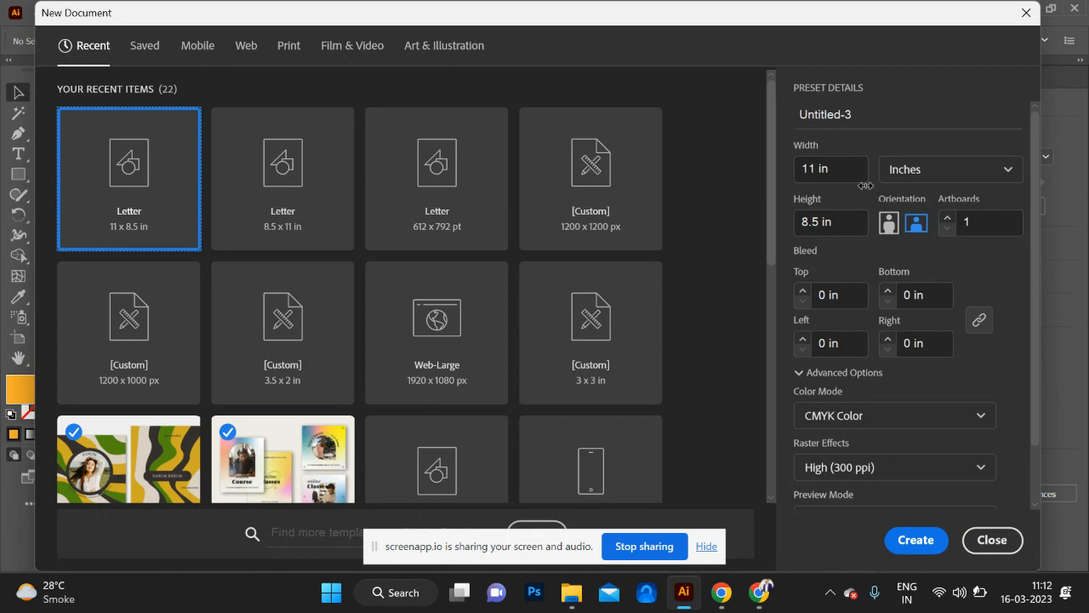
click(884, 230)
click(884, 229)
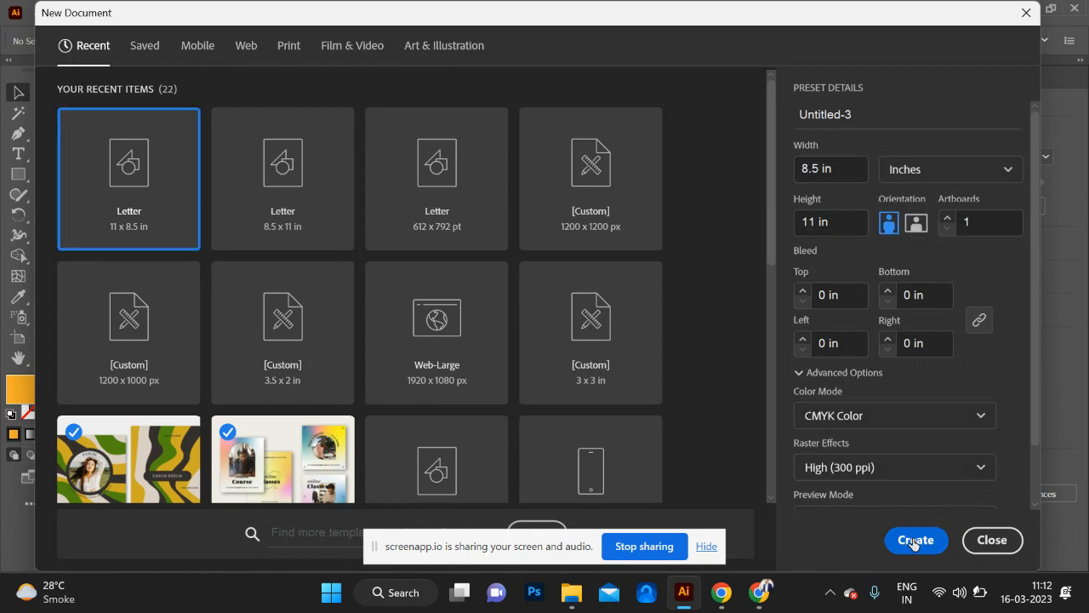
click(915, 540)
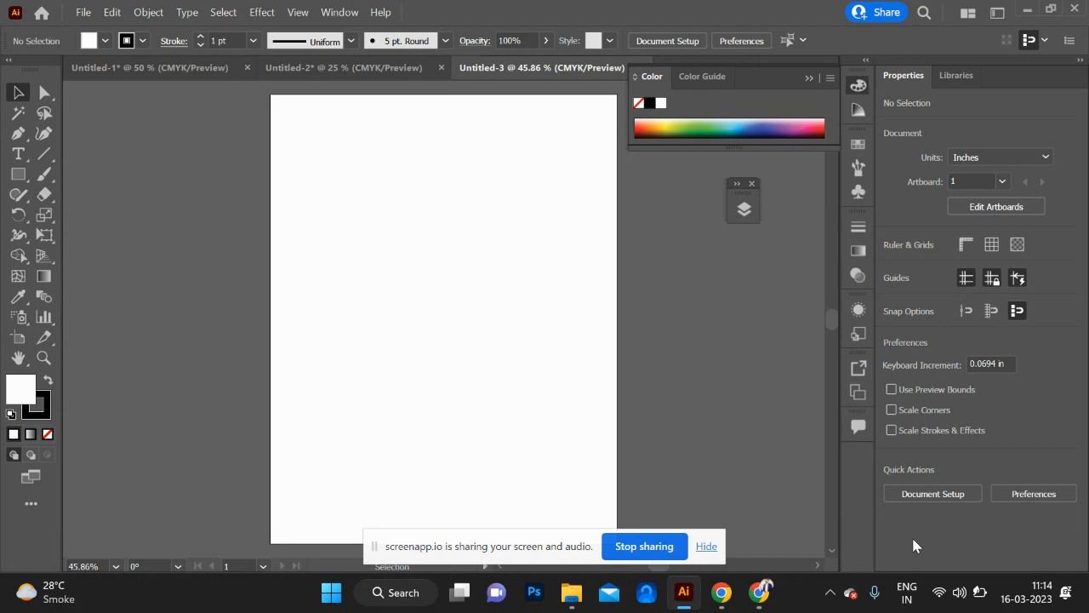
- Copy the burger menu image from Chrome and paste it into the new Illustrator document
key(alt+Tab)
key(alt+Tab)
key(alt+Tab)
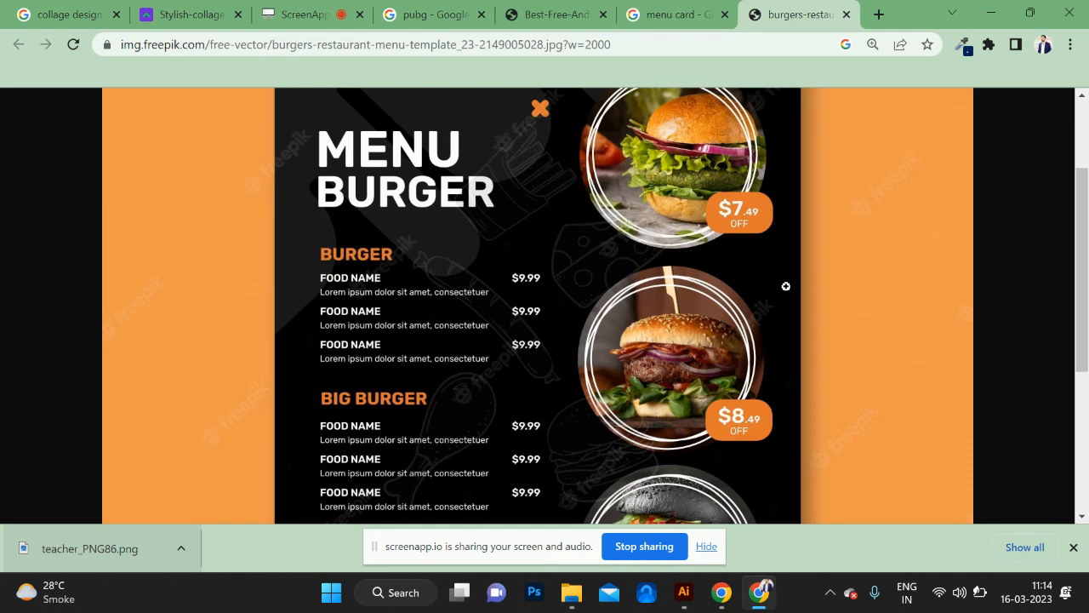
right_click(605, 278)
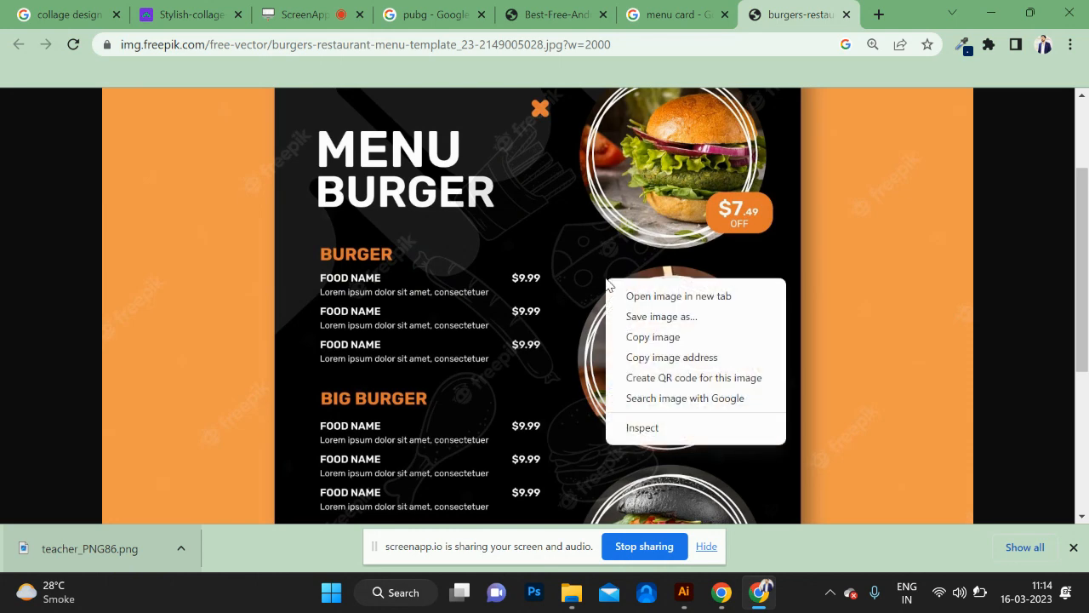
click(697, 333)
key(alt+Tab)
key(alt+Tab)
key(Tab)
key(ctrl+v)
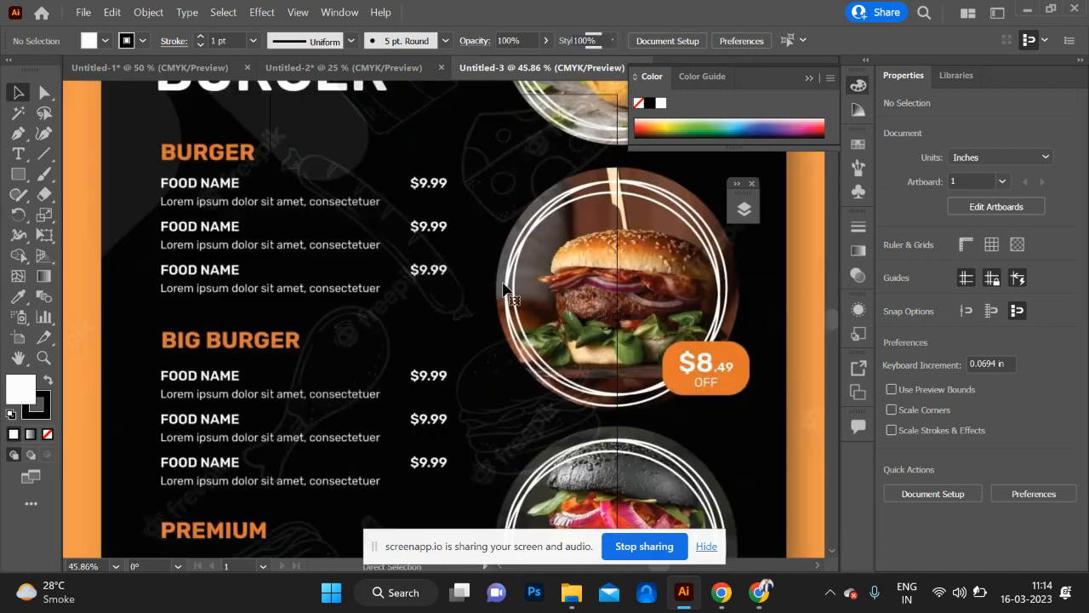
- Scale the pasted burger menu image down to about 14.3 in square and place it just left of the artboard
key(ctrl+minus)
key(ctrl+minus)
key(ctrl+minus)
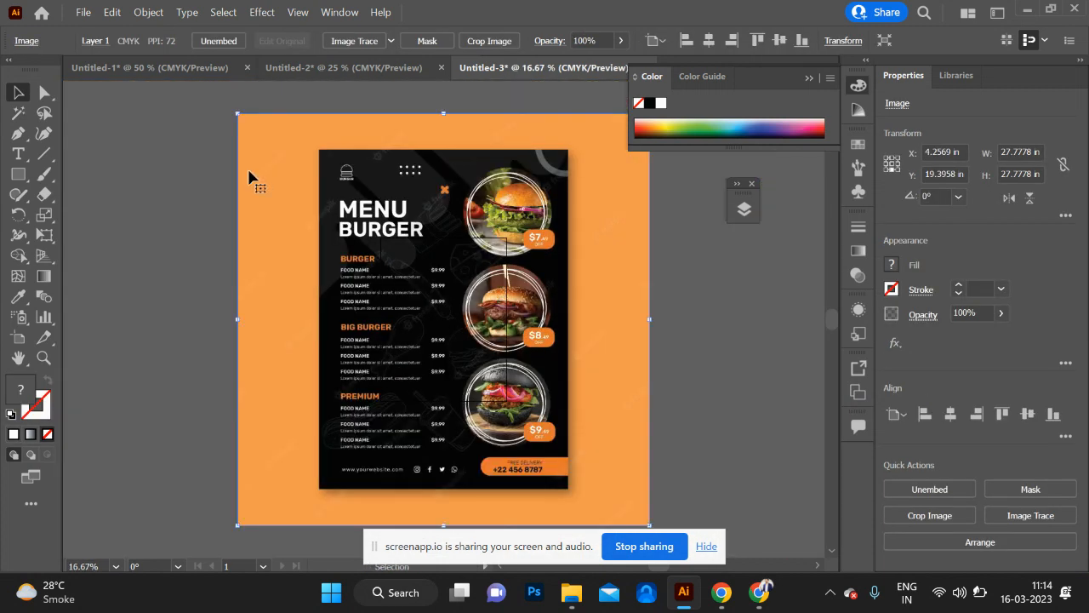
drag(468, 206, 201, 197)
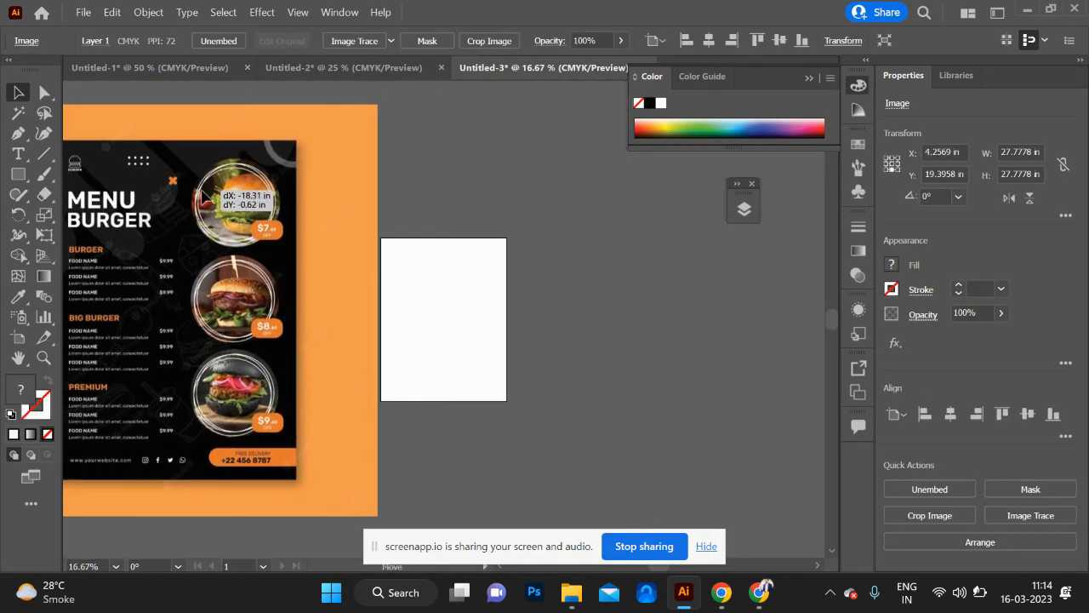
drag(378, 109, 282, 182)
drag(234, 297, 333, 317)
key(ctrl+plus)
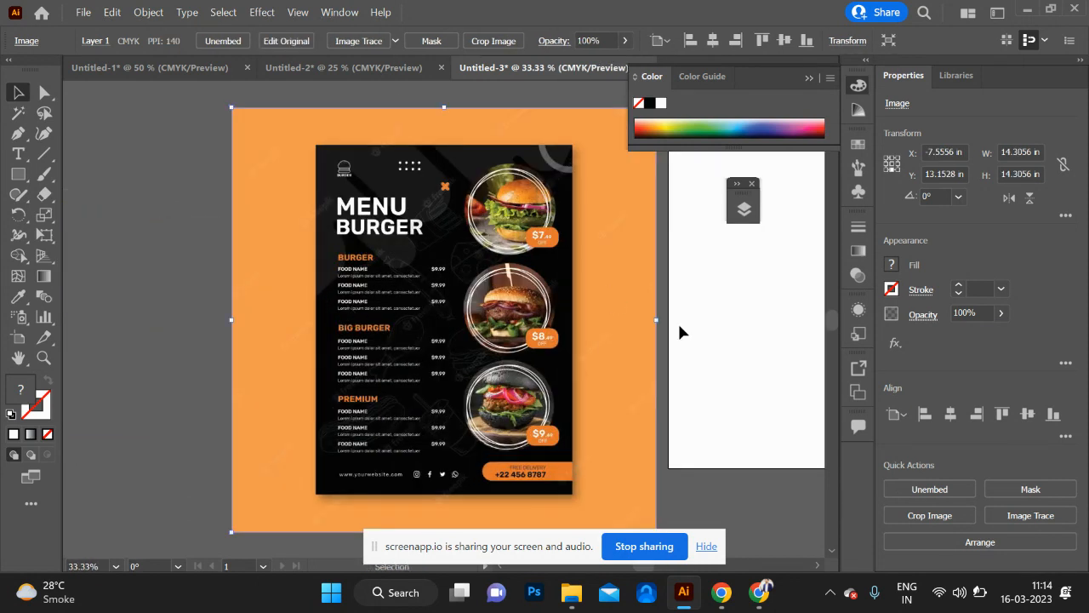
key(ctrl+plus)
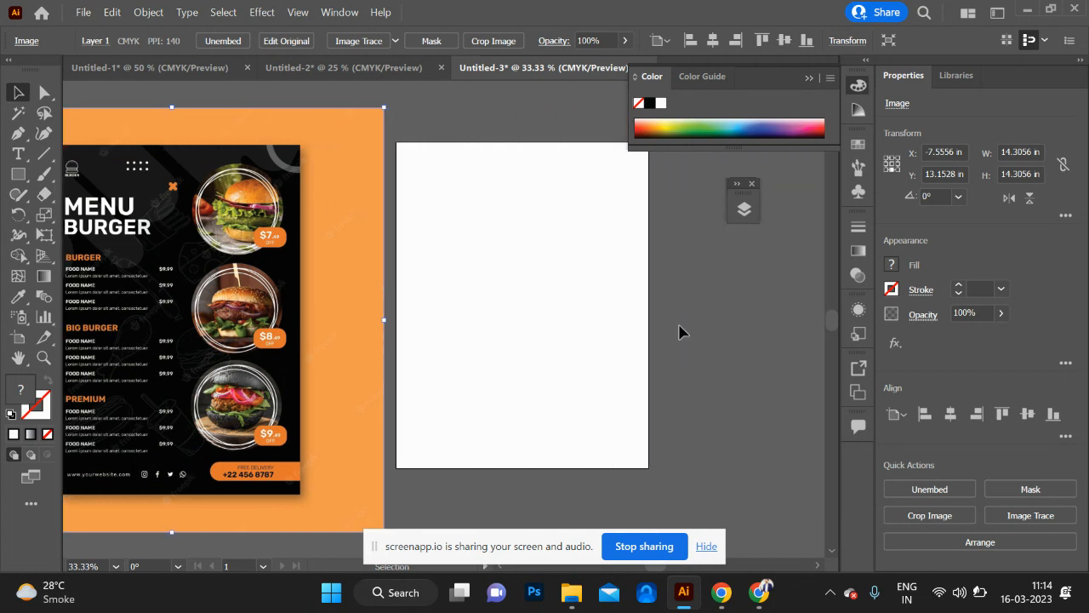
- Draw an 8.5 x 11 in rectangle over the whole artboard and fill it with the black sampled from the reference menu
key(m)
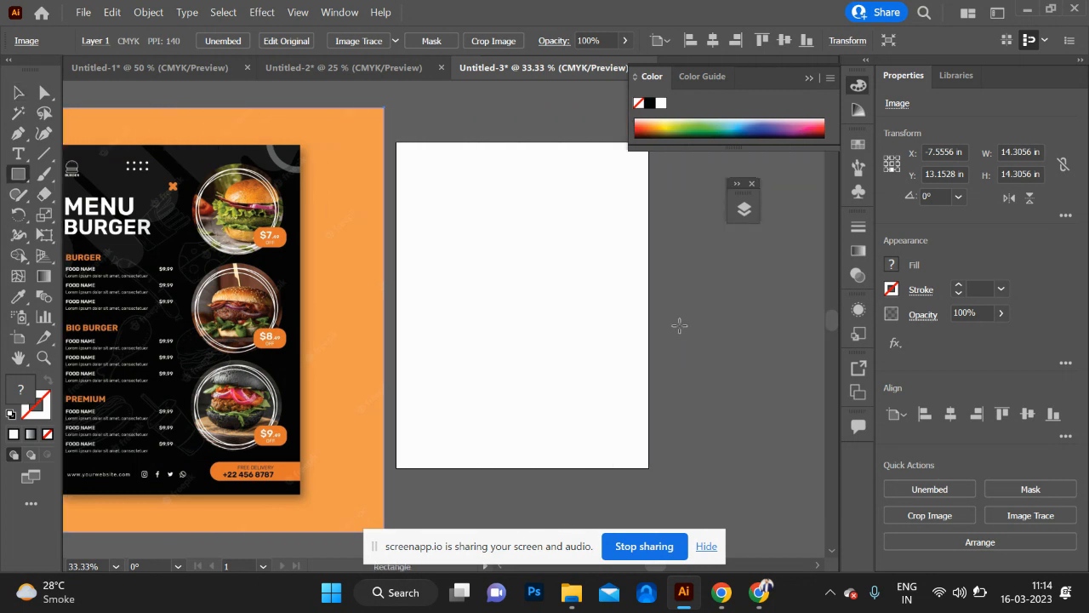
key(Caps_Lock)
key(Caps_Lock)
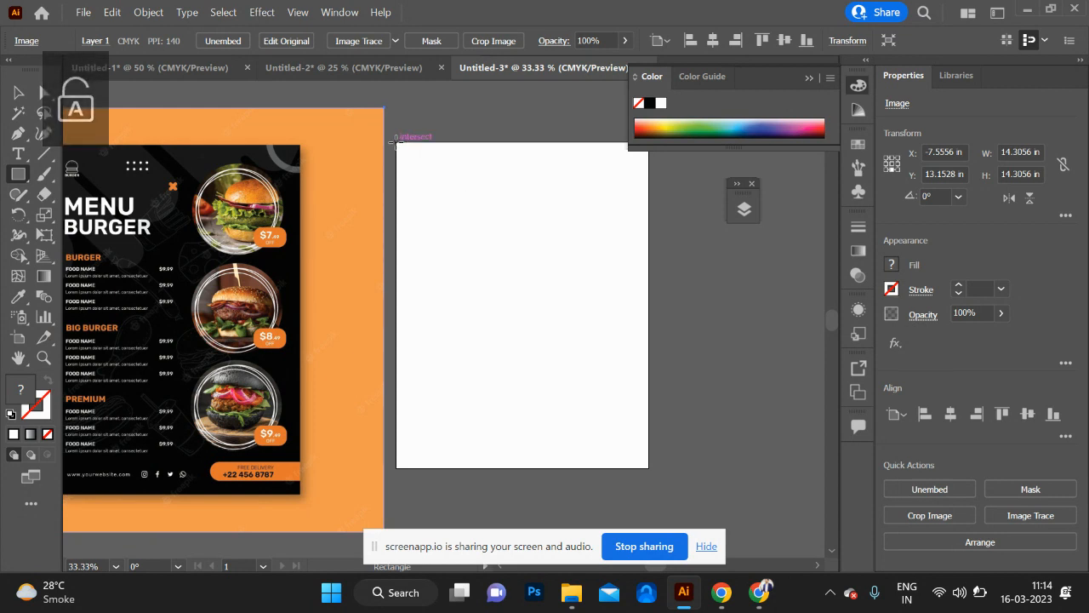
drag(396, 143, 649, 468)
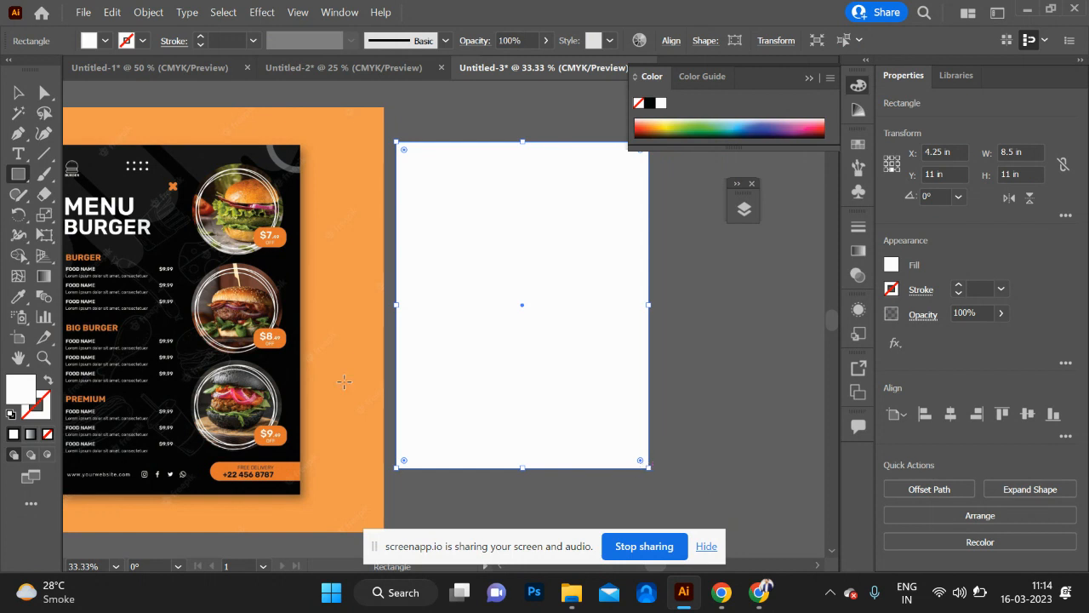
key(i)
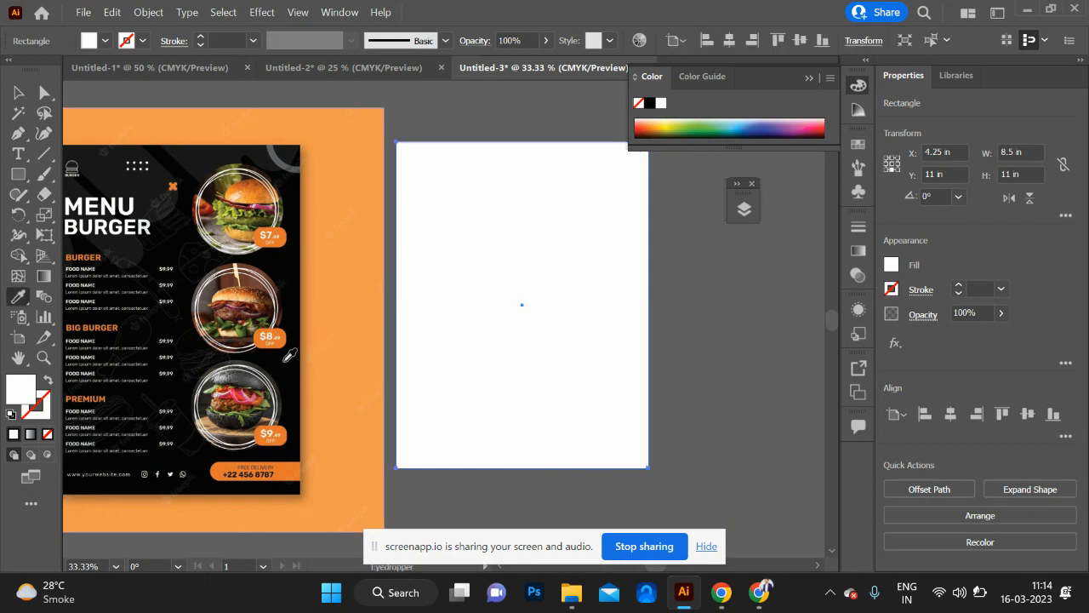
click(281, 365)
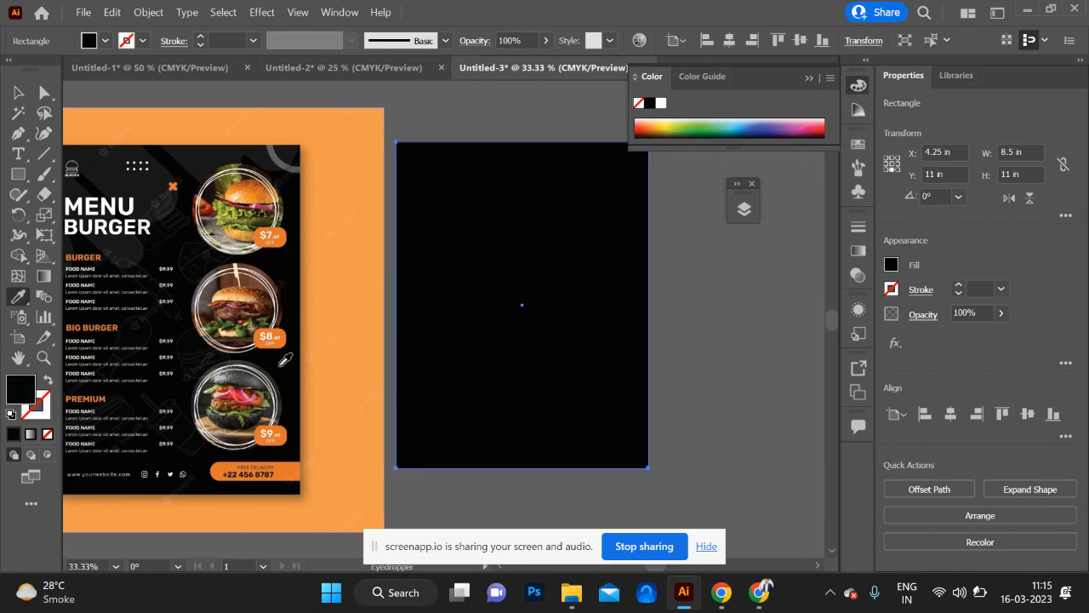
- Draw a circle about 3.67 in wide in the black background's upper right and fill it with orange sampled from the reference price tag
scroll(440, 348, left, 3)
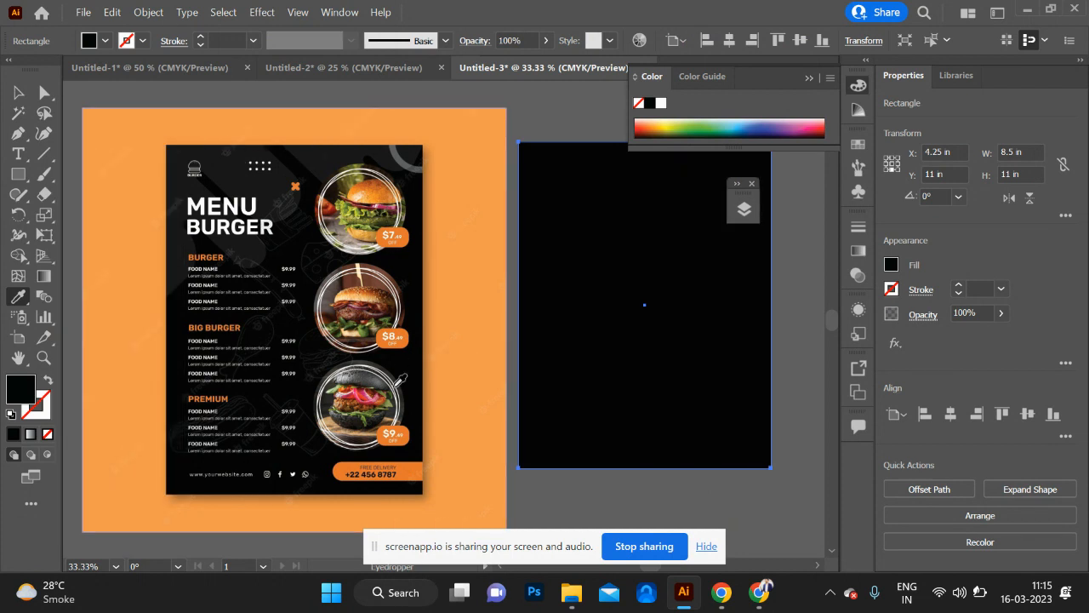
scroll(400, 379, right, 5)
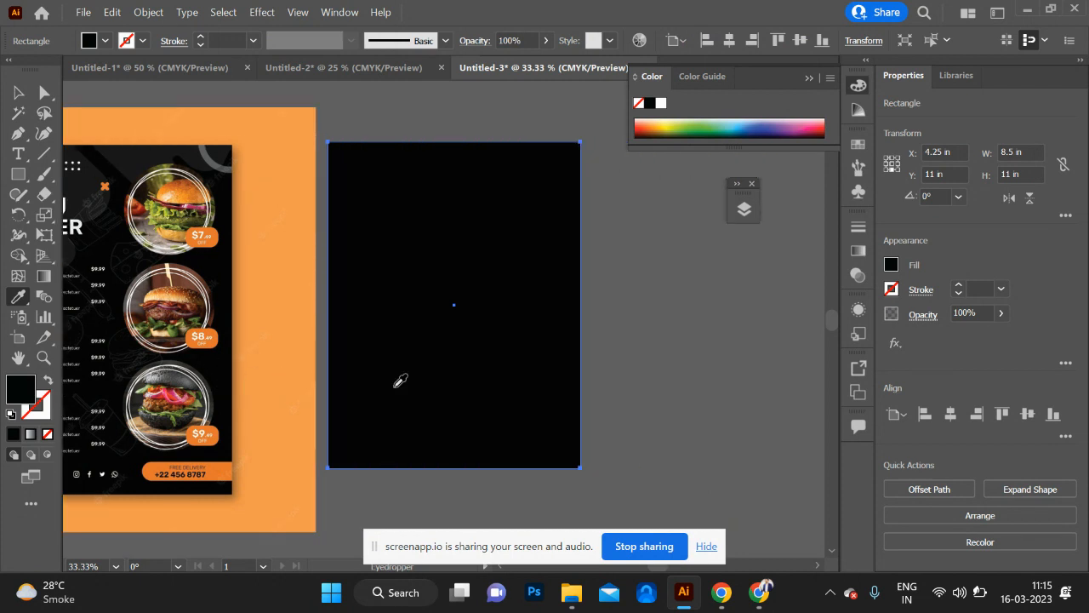
key(l)
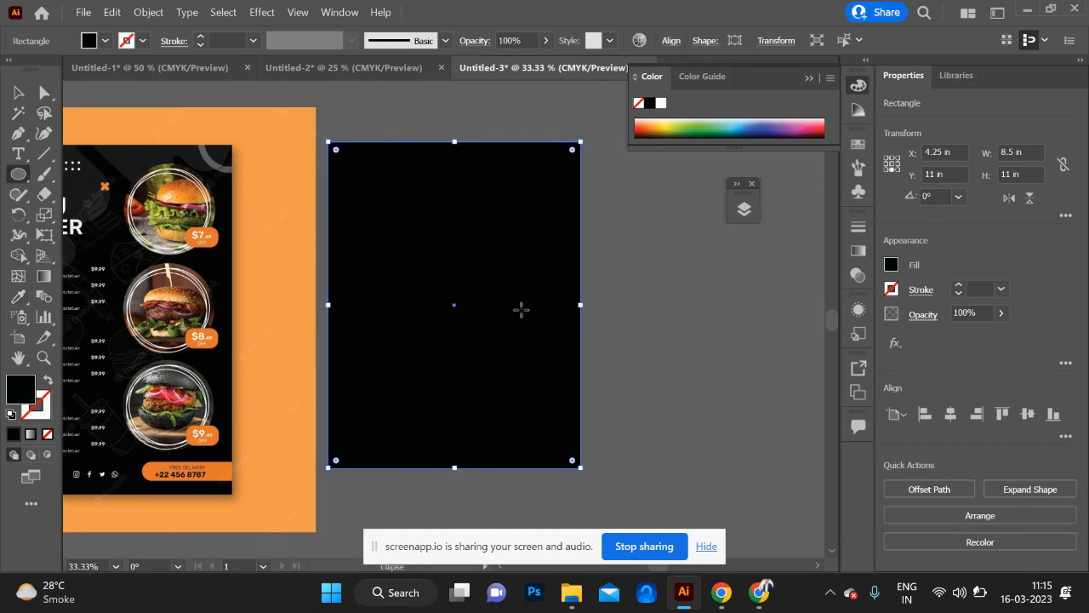
drag(511, 213, 553, 269)
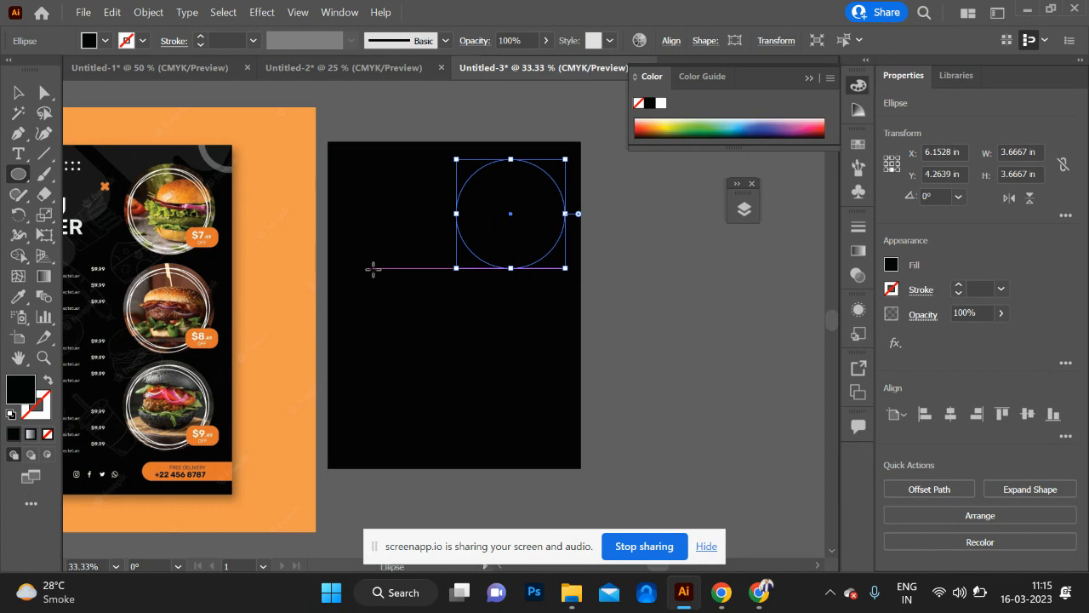
key(i)
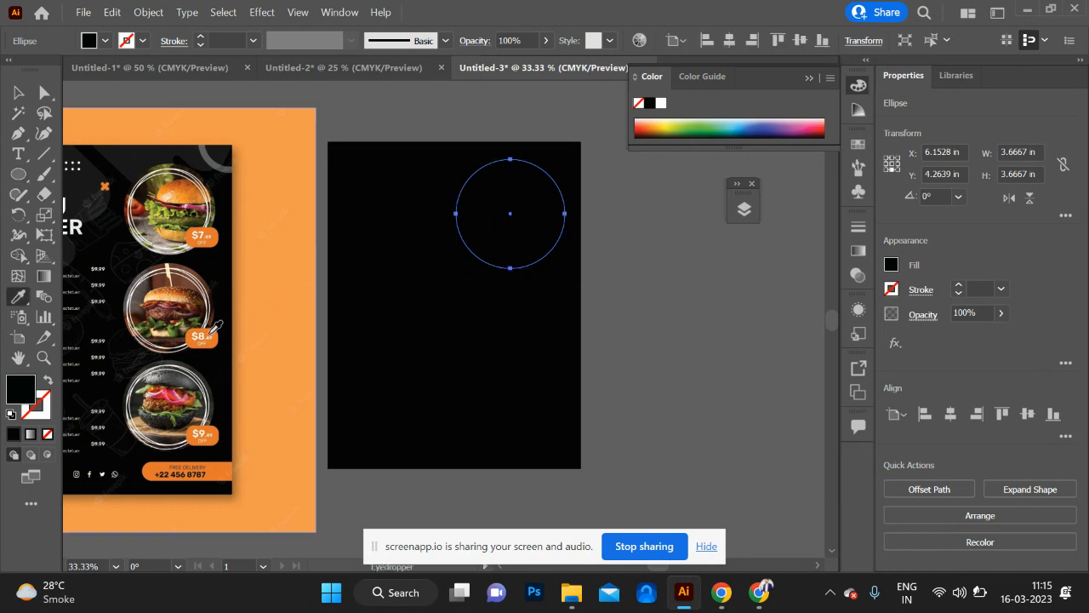
click(212, 333)
- Scale the orange circle down to about 3.22 in and make two evenly spaced copies below it in a column
click(17, 92)
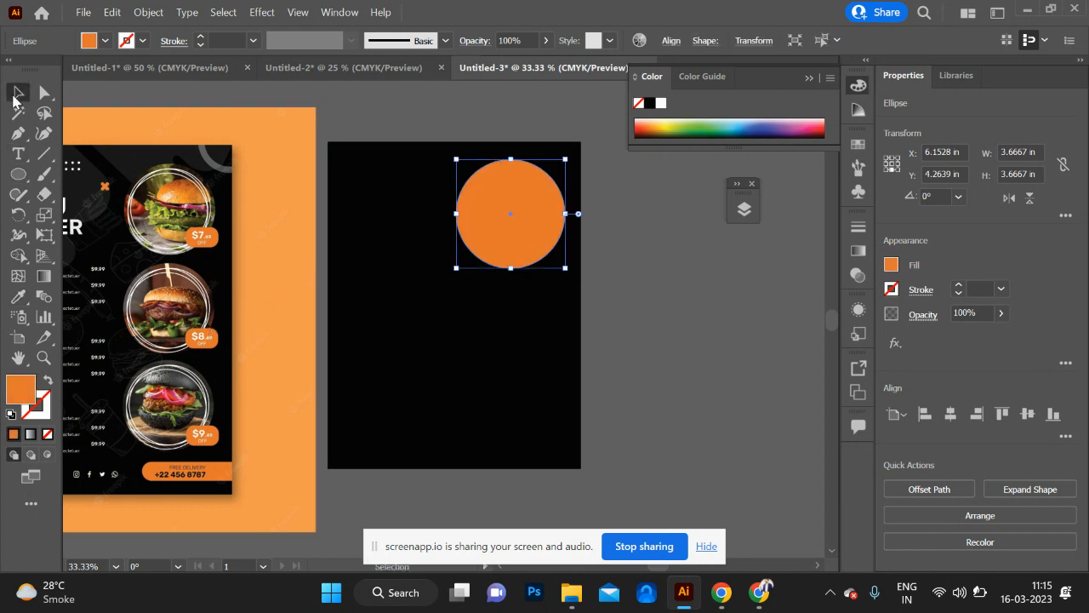
drag(524, 222, 526, 225)
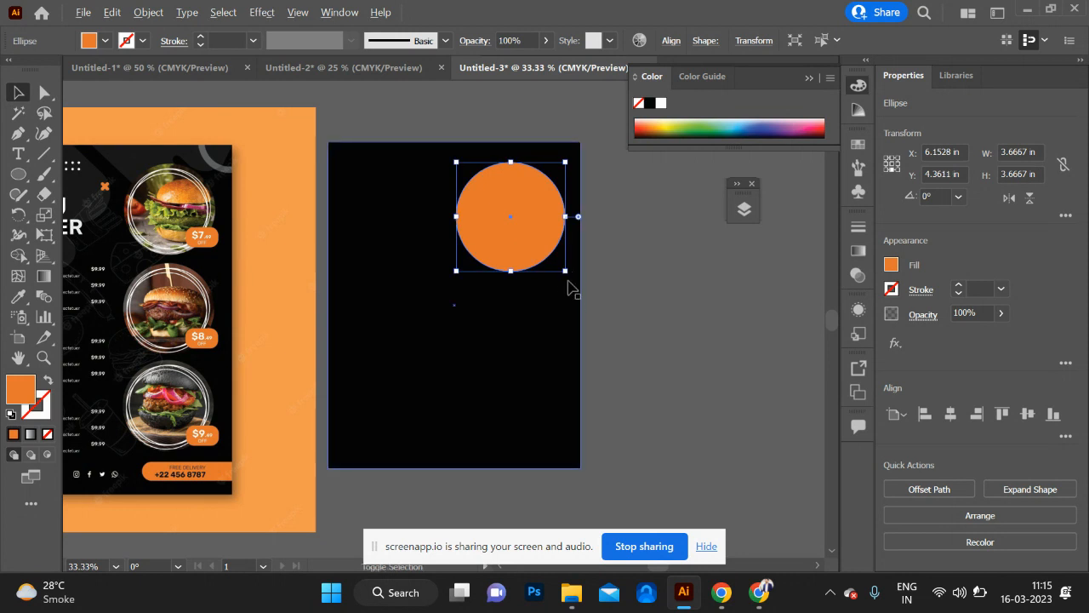
drag(565, 272, 532, 325)
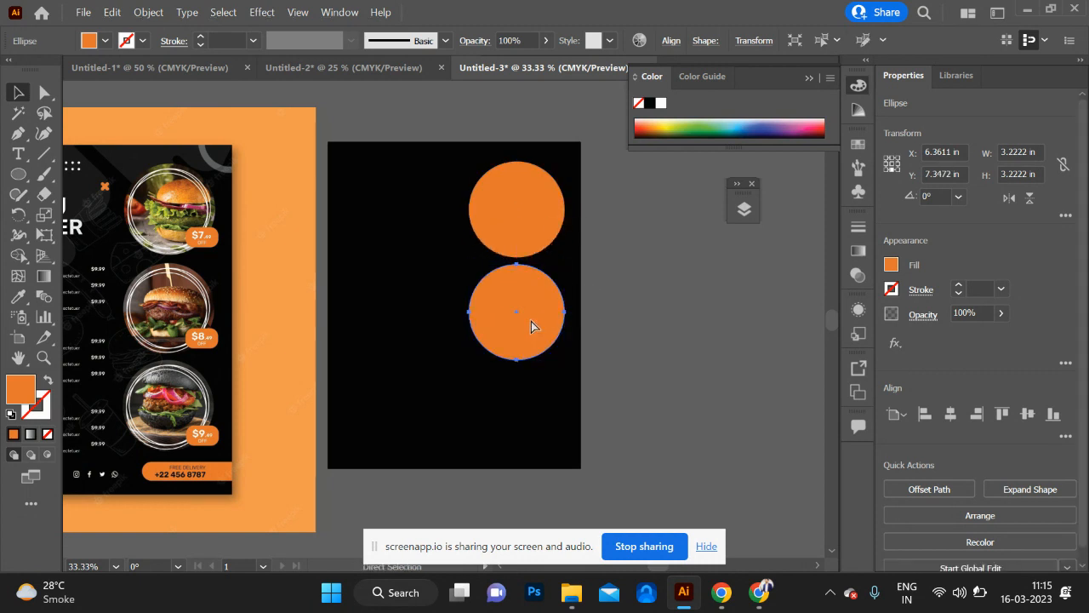
key(ctrl+d)
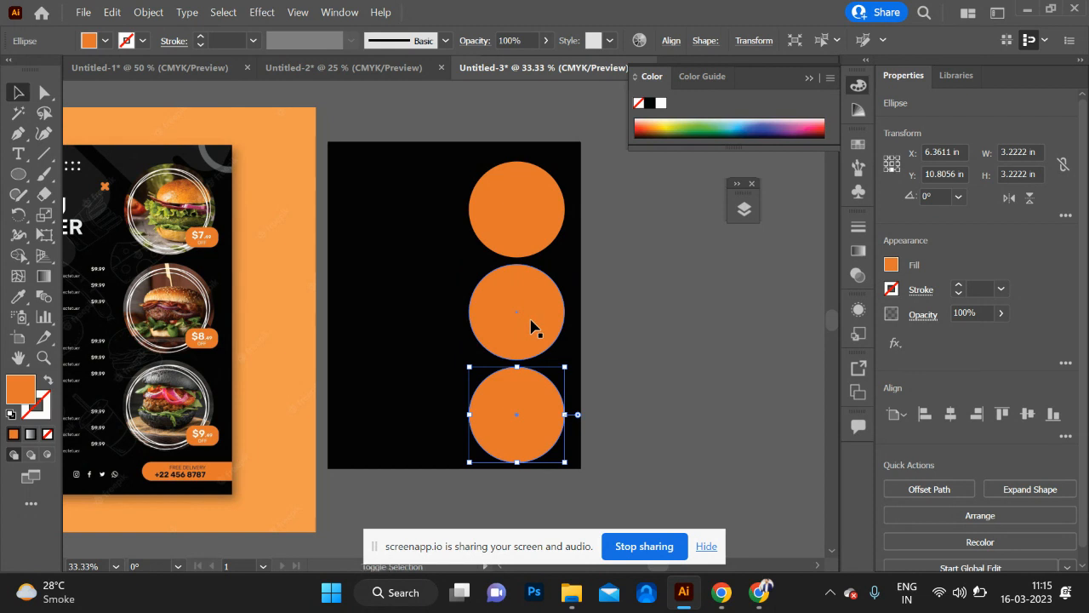
- Scale all three orange circles together to a column about 2.78 in wide and shift them up slightly on the artboard
shift+click(531, 326)
shift+click(526, 214)
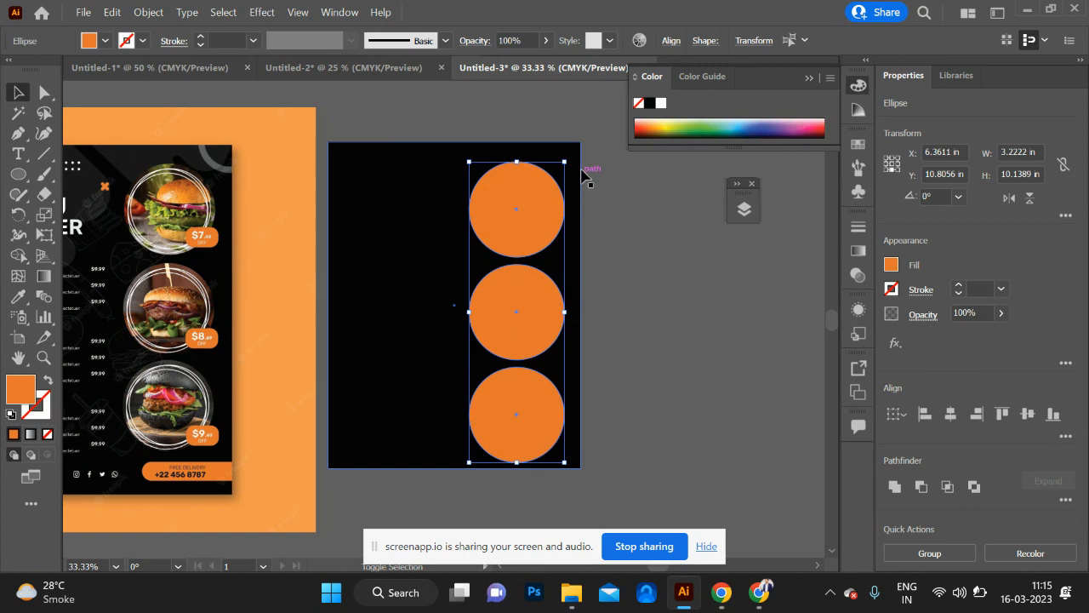
drag(564, 162, 560, 170)
scroll(351, 320, left, 1)
scroll(356, 327, left, 3)
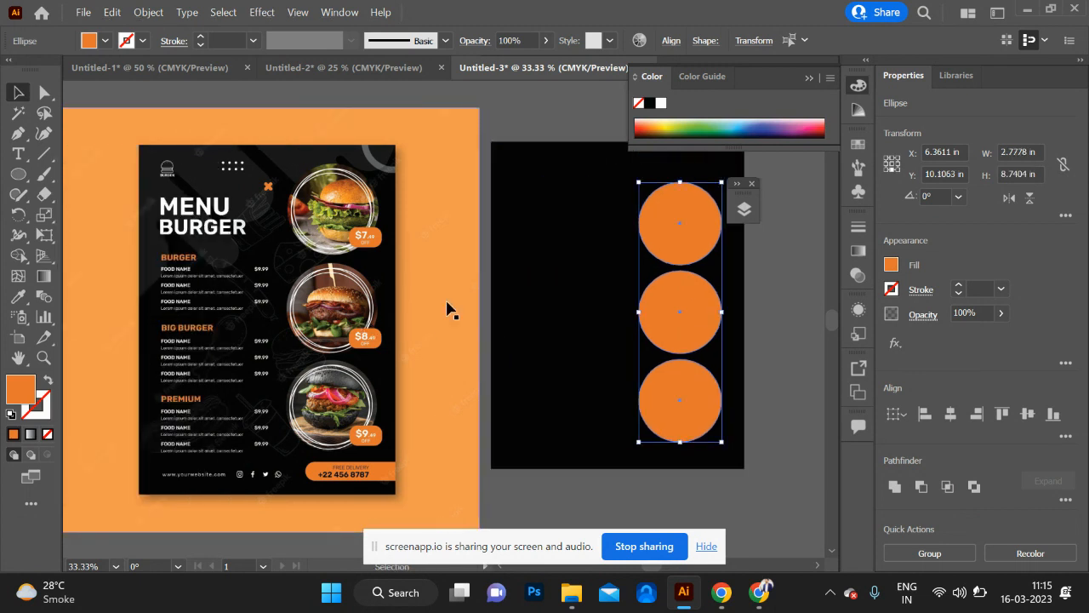
mouse_move(677, 235)
mouse_down()
mouse_move(677, 219)
mouse_move(679, 232)
mouse_up()
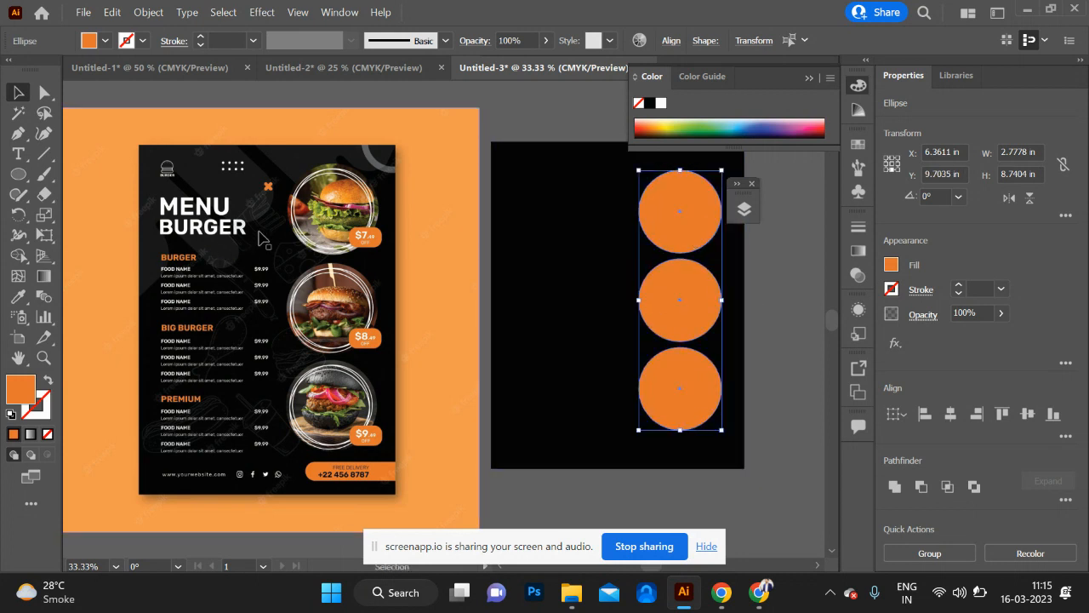
- Move the reference menu image further left to leave a wider gap beside the artboard
drag(269, 266, 171, 266)
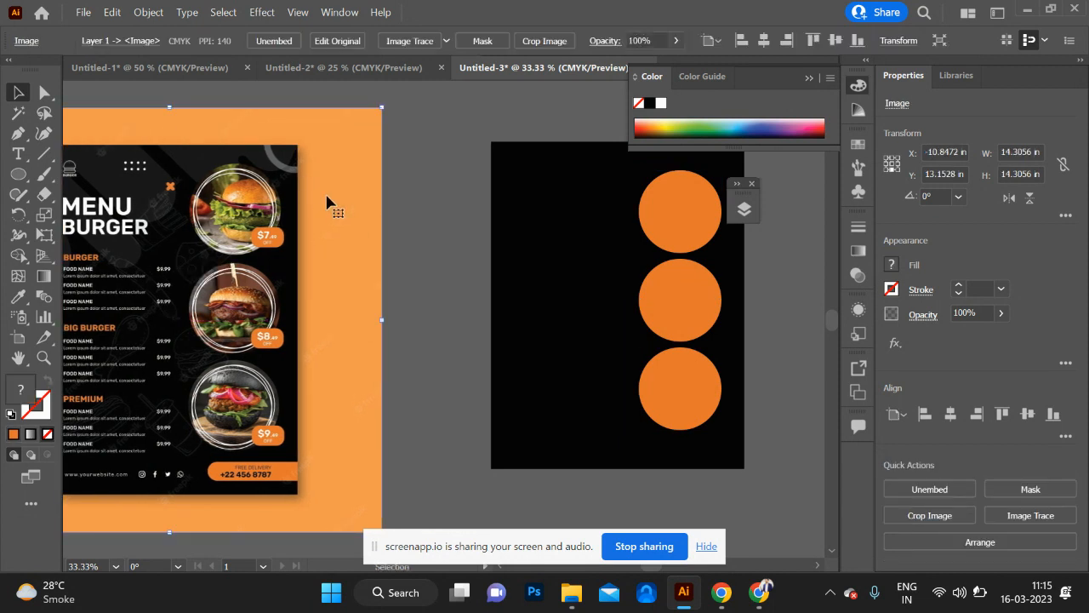
scroll(430, 314, right, 5)
scroll(301, 260, left, 4)
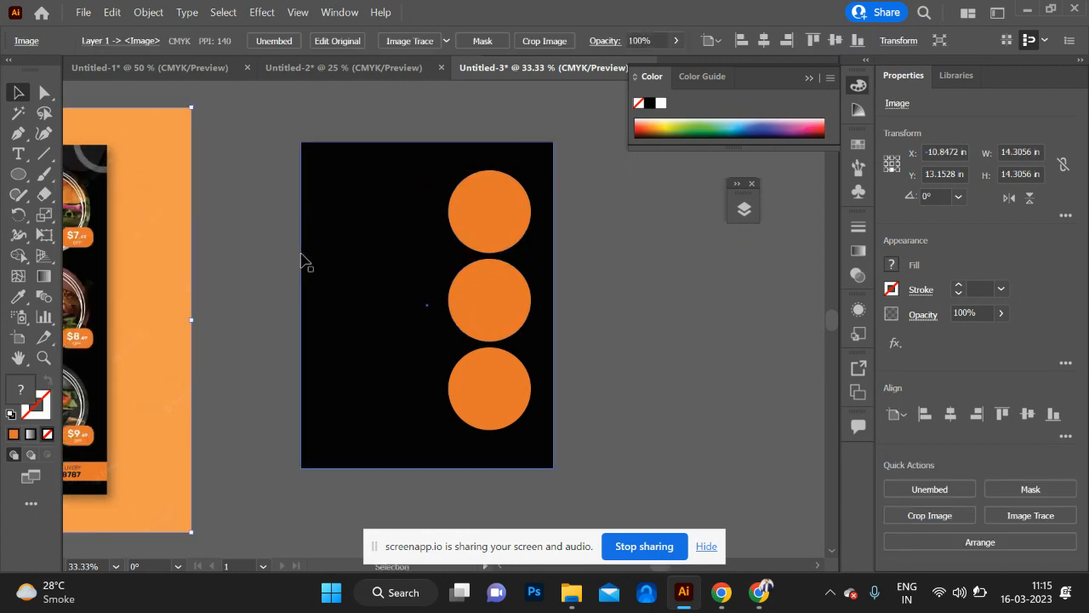
scroll(360, 256, right, 4)
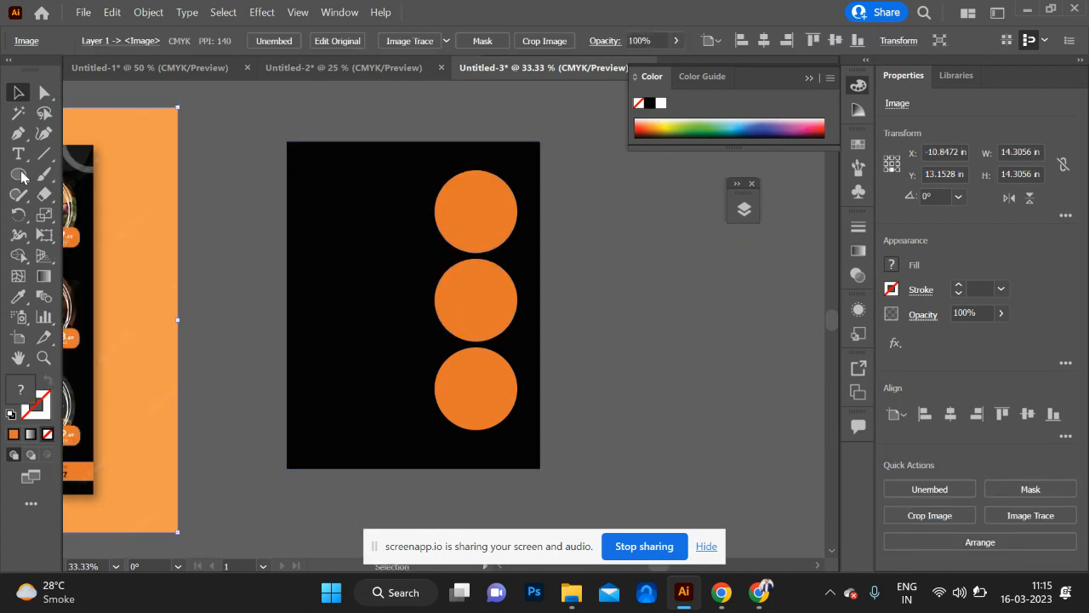
- Draw a circle about 6.19 in wide centred near the artboard's top-right corner, with no fill and a near-white FFFDFD stroke
key(l)
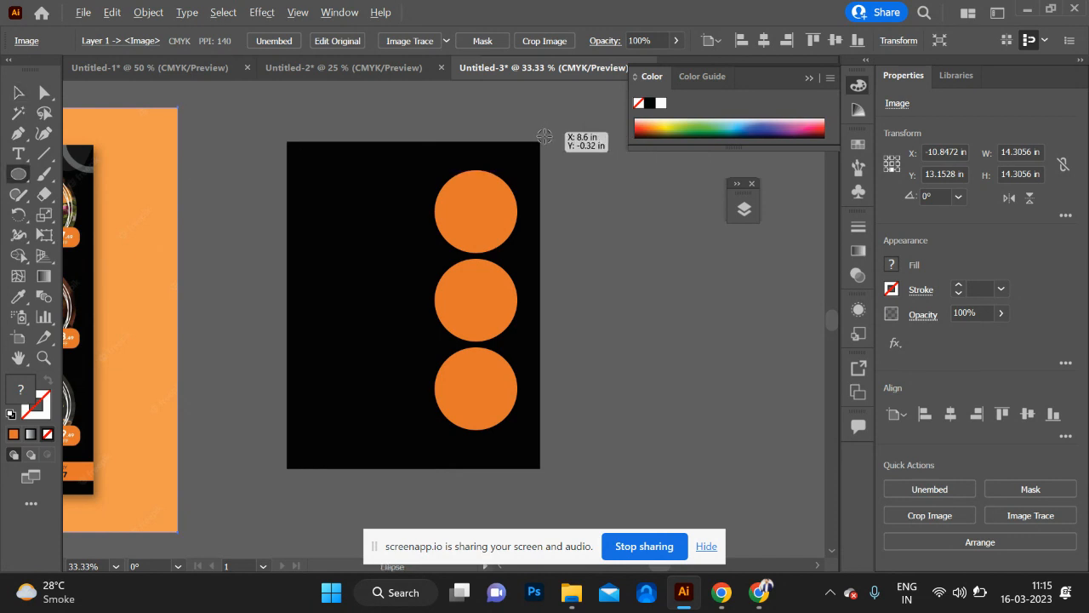
drag(549, 150, 641, 202)
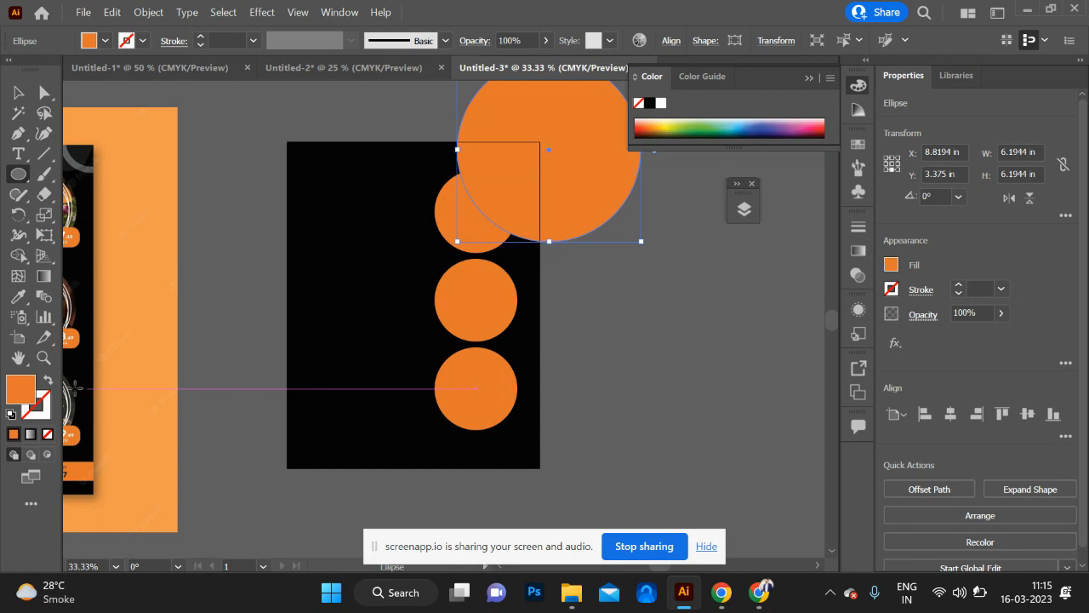
click(49, 434)
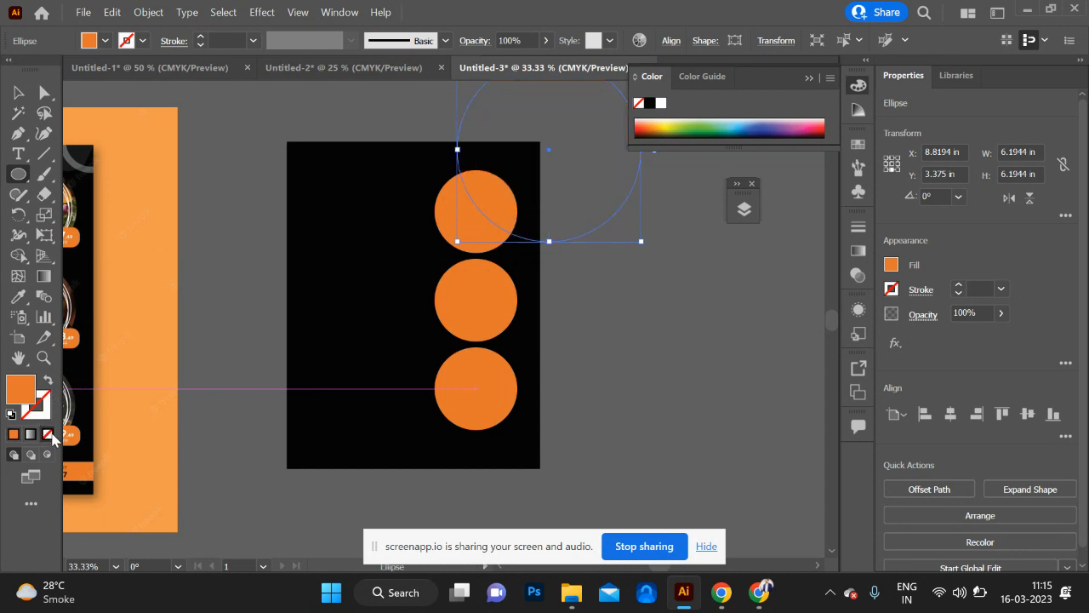
double_click(43, 416)
drag(605, 216, 537, 166)
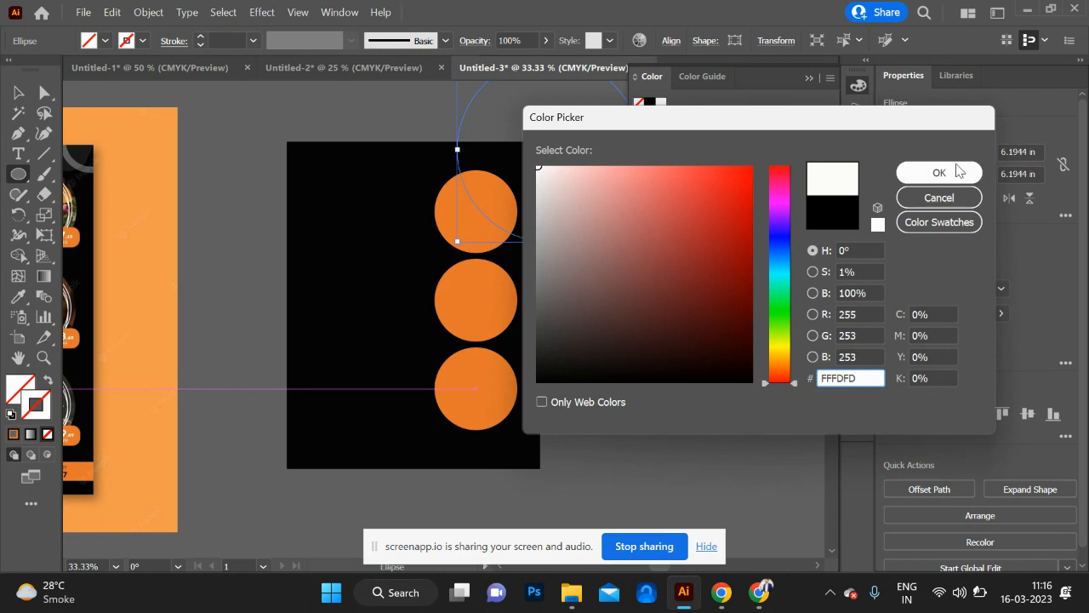
click(956, 164)
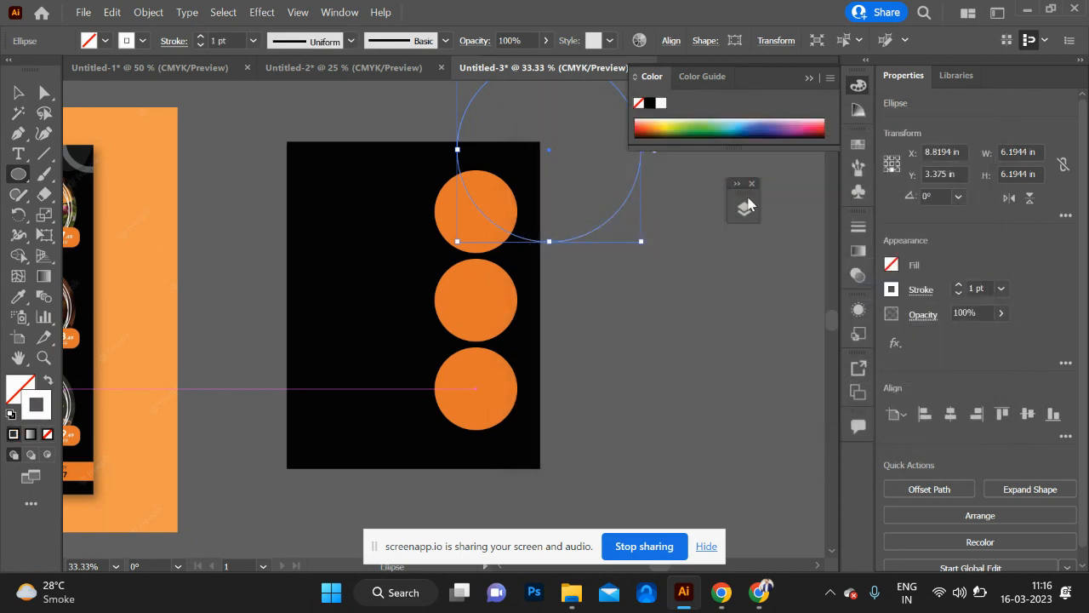
- Set the large circle's stroke weight to 20 pt
click(203, 37)
click(202, 37)
click(203, 36)
click(203, 37)
click(202, 36)
click(202, 36)
click(202, 37)
double_click(204, 36)
click(205, 36)
double_click(204, 35)
double_click(205, 36)
double_click(205, 36)
click(204, 36)
double_click(204, 36)
scroll(326, 249, left, 3)
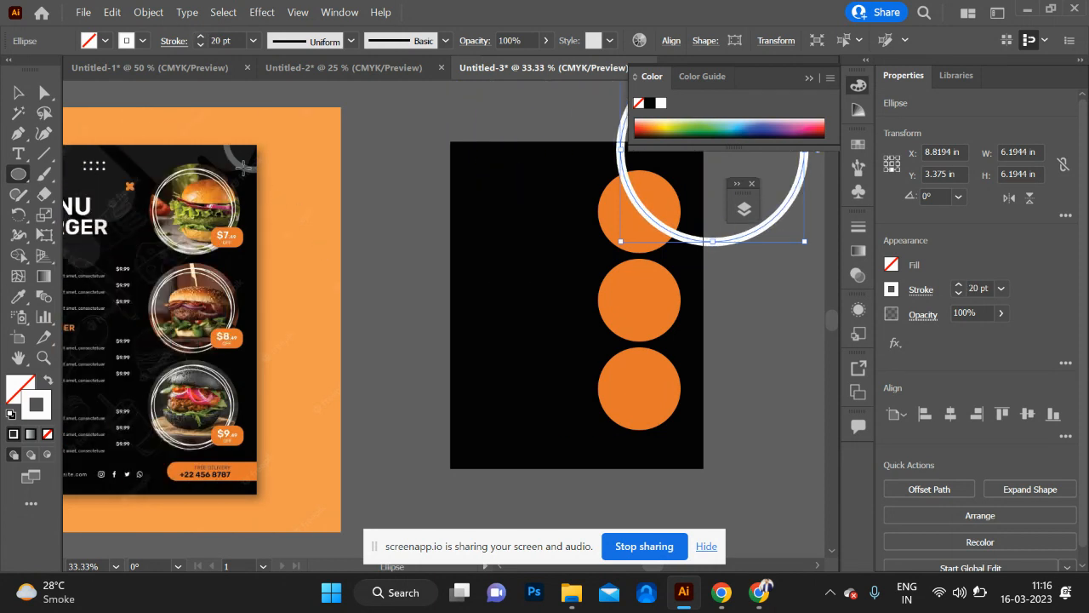
- Apply the rough charcoal-style brush to the large circle's stroke and set its weight to 5 pt
click(425, 47)
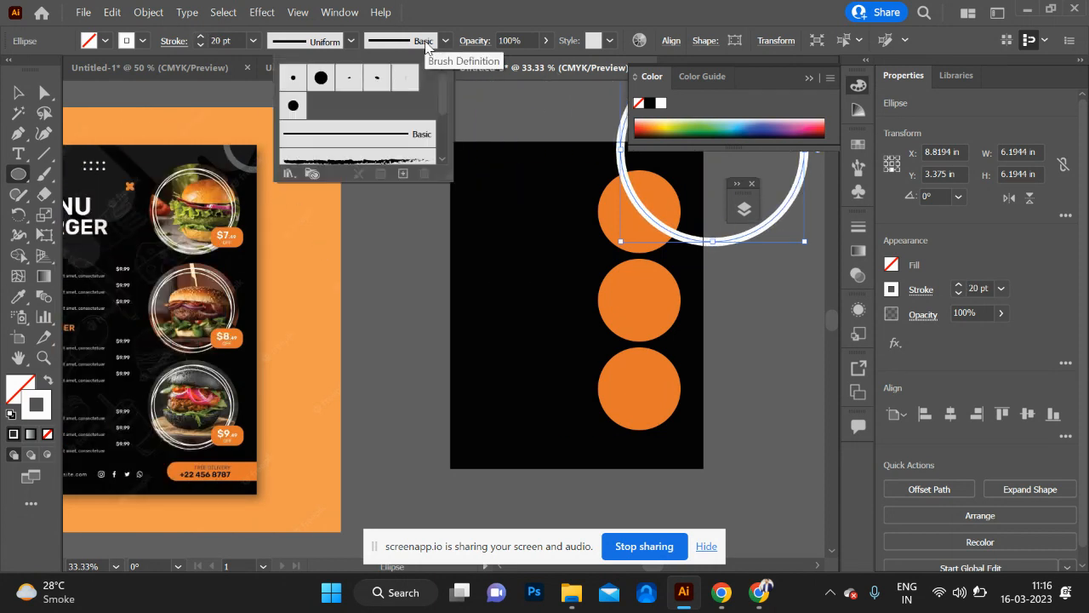
click(384, 161)
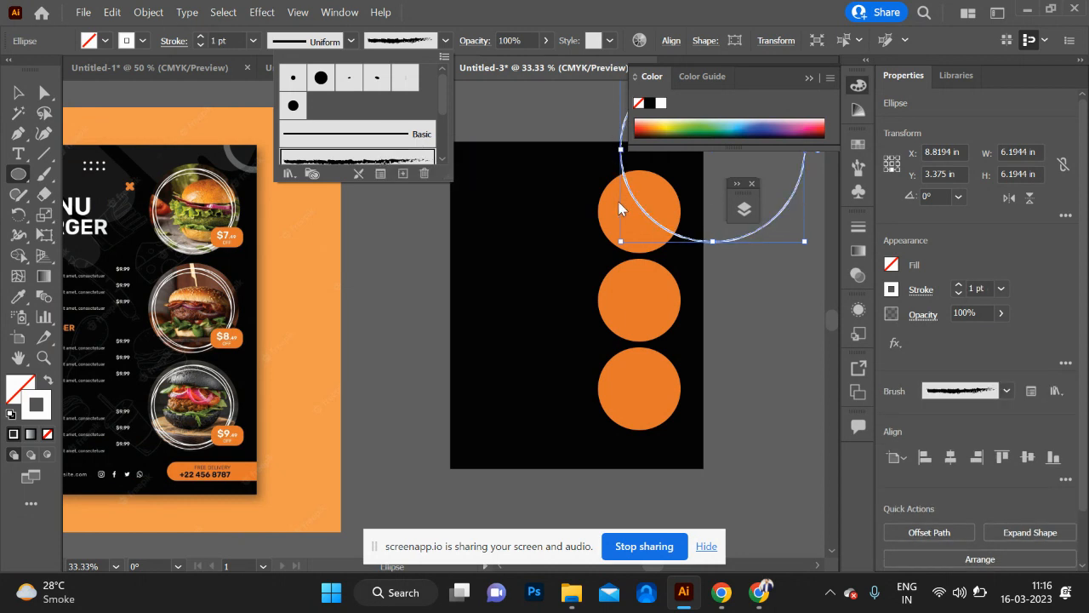
click(200, 38)
click(200, 37)
click(200, 38)
click(200, 37)
scroll(396, 202, right, 4)
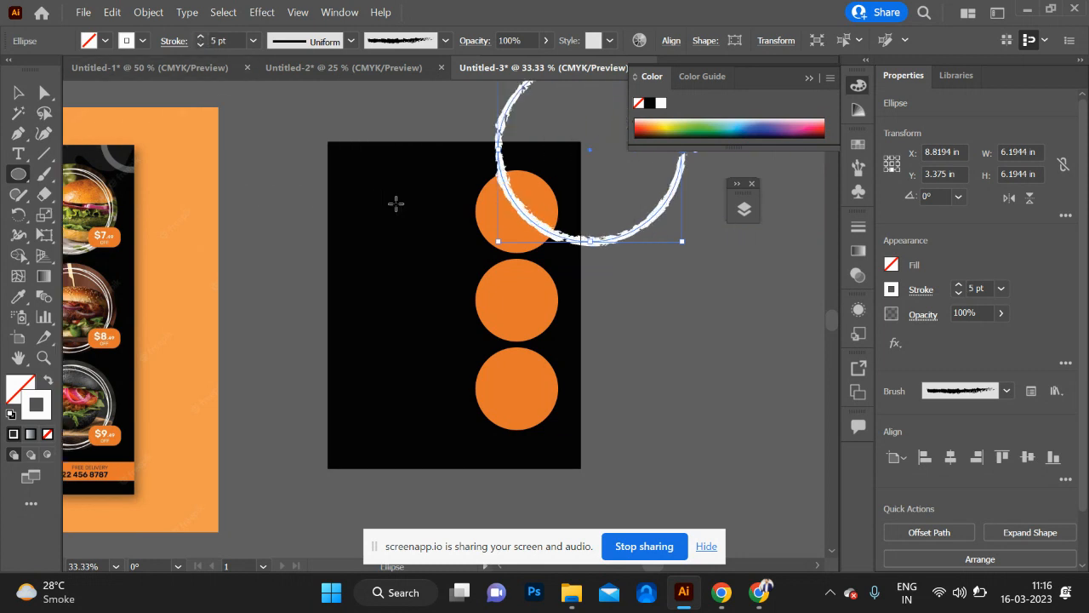
- Lower the large brushed ring's opacity to 20% and deselect it
click(546, 41)
drag(544, 57, 497, 64)
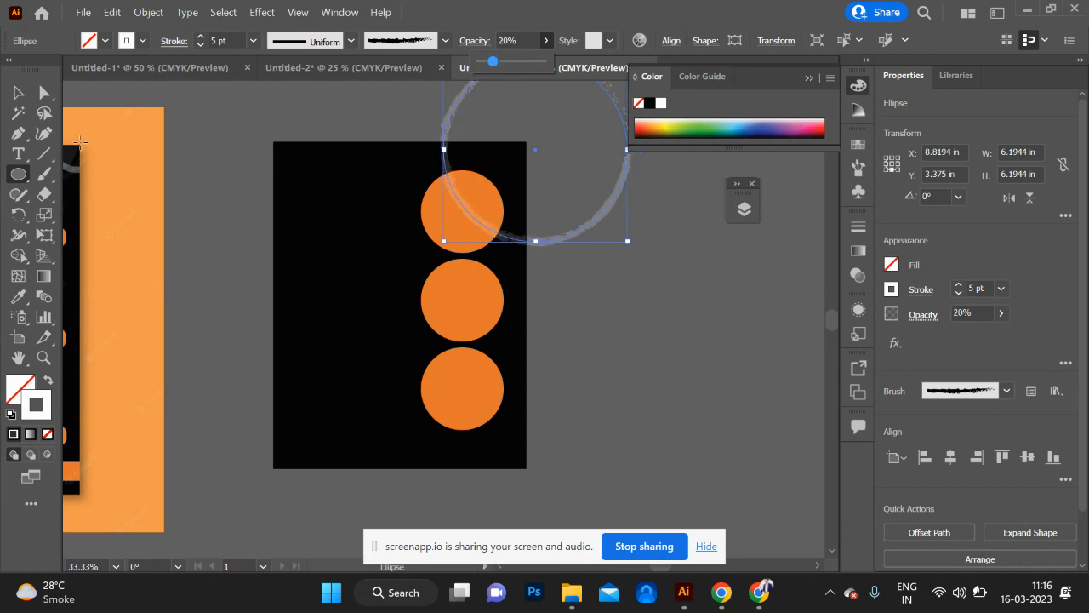
click(12, 94)
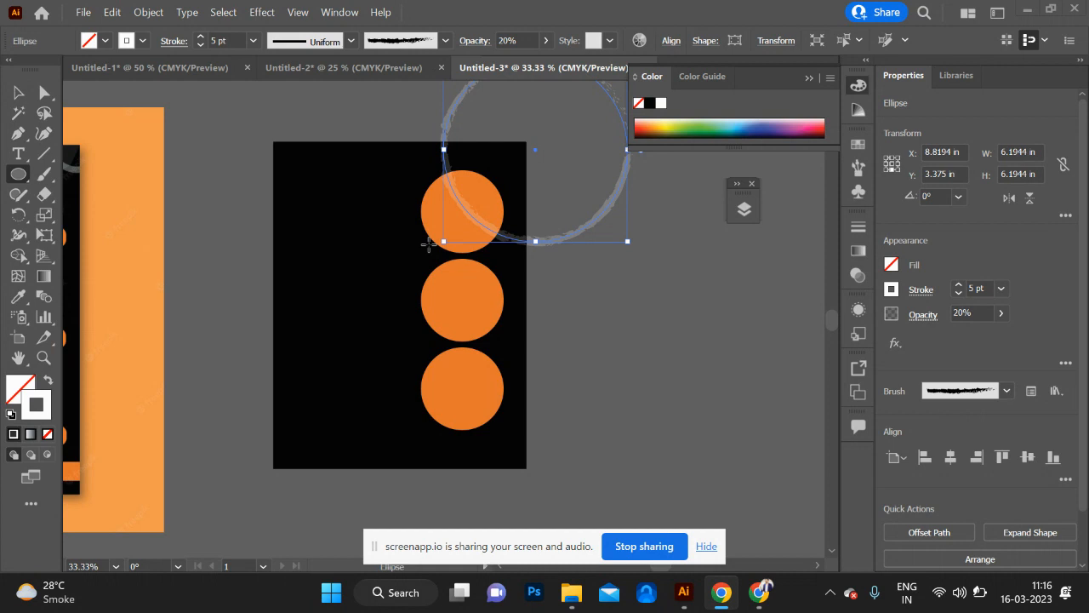
click(17, 94)
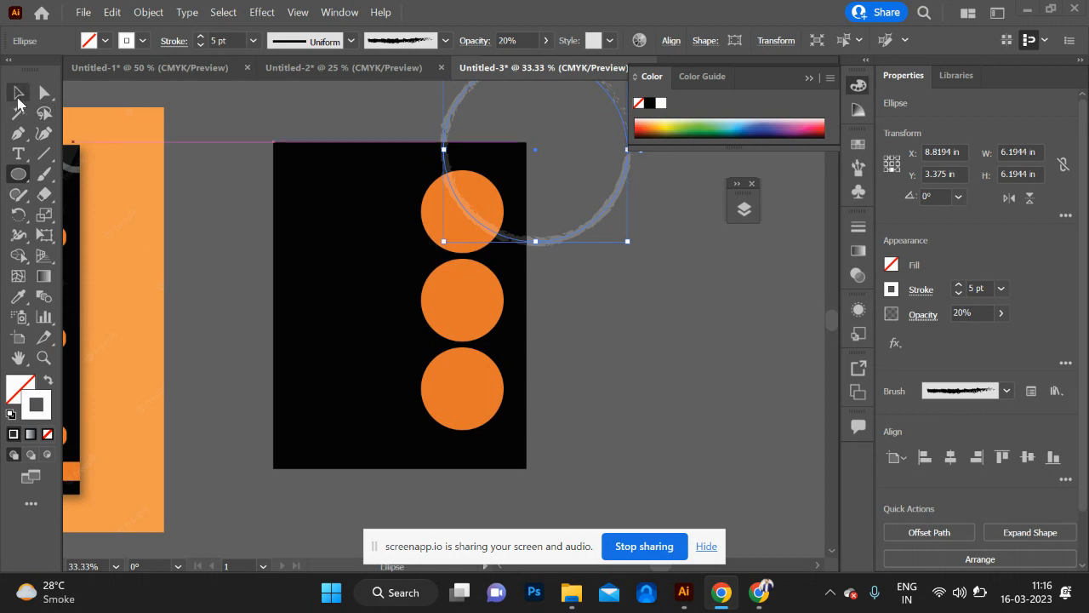
click(611, 356)
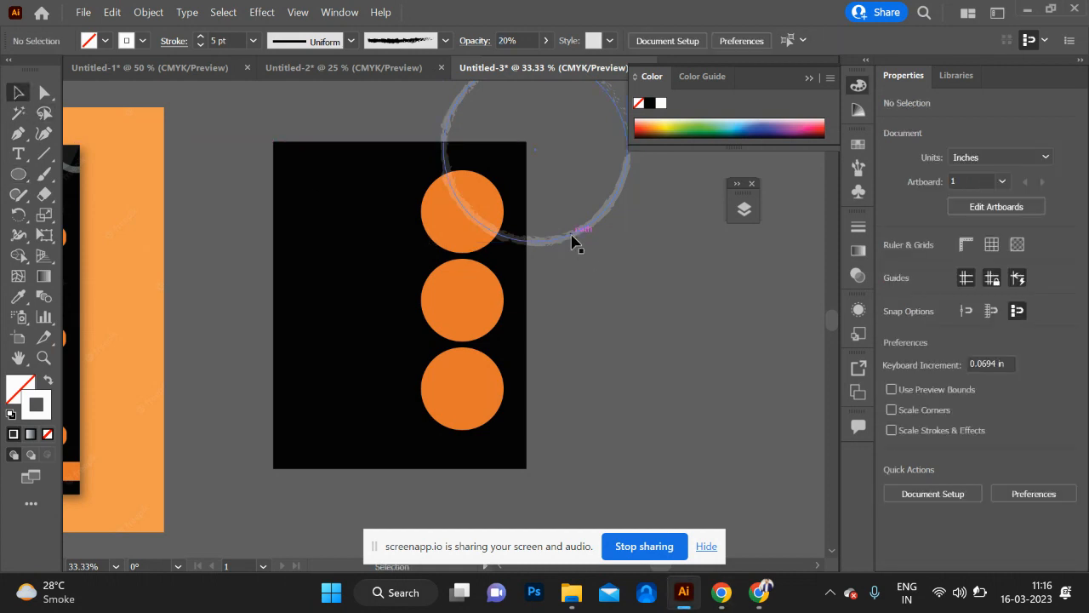
- Scale the brushed ring down about its centre to roughly 3.18 in wide, keeping it over the artboard's top-right corner
click(572, 242)
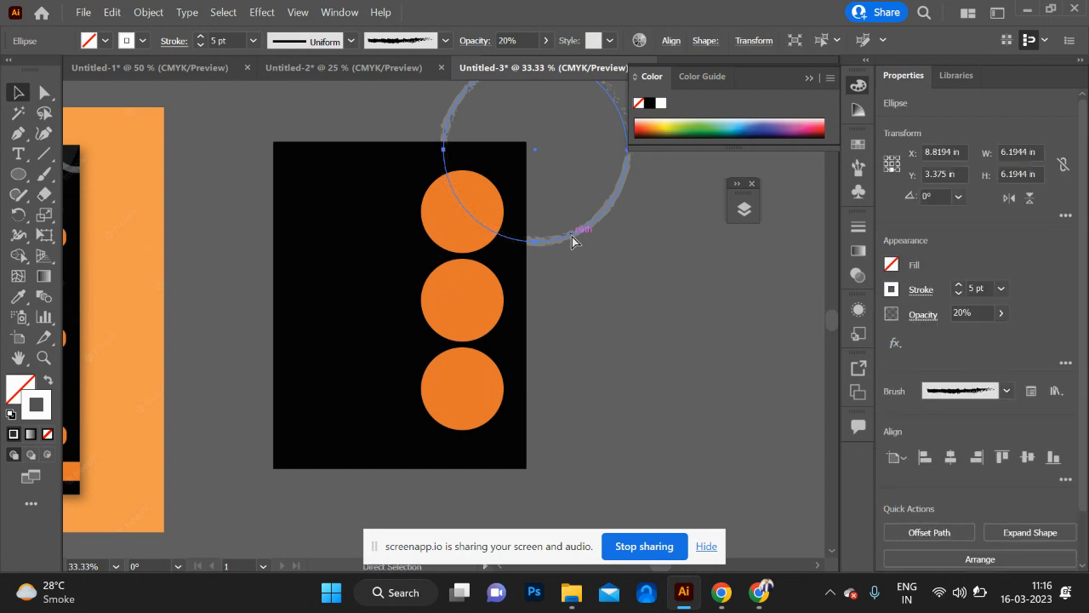
click(633, 316)
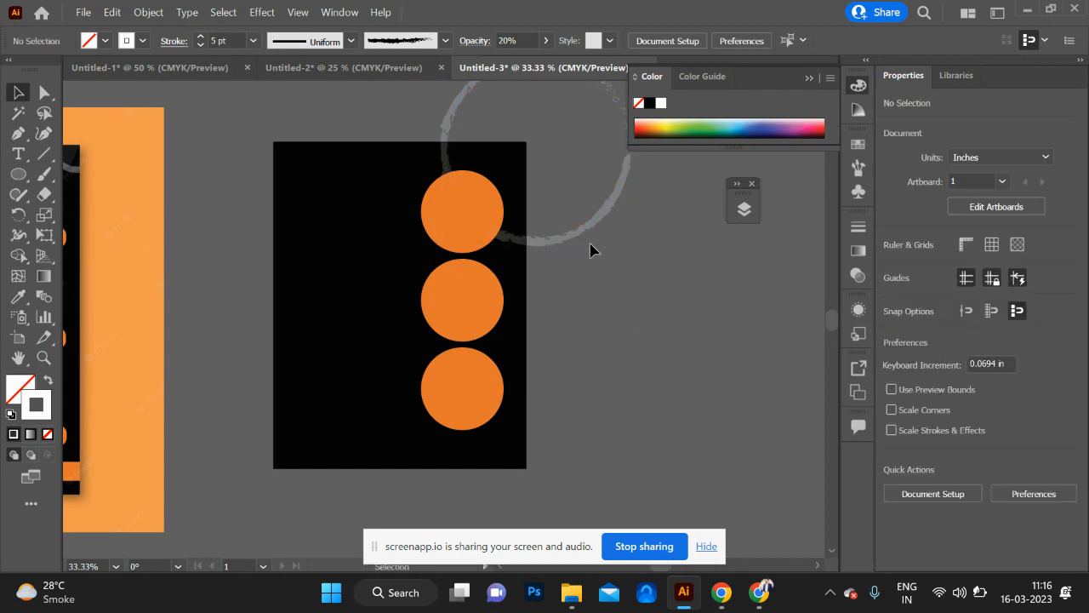
click(577, 233)
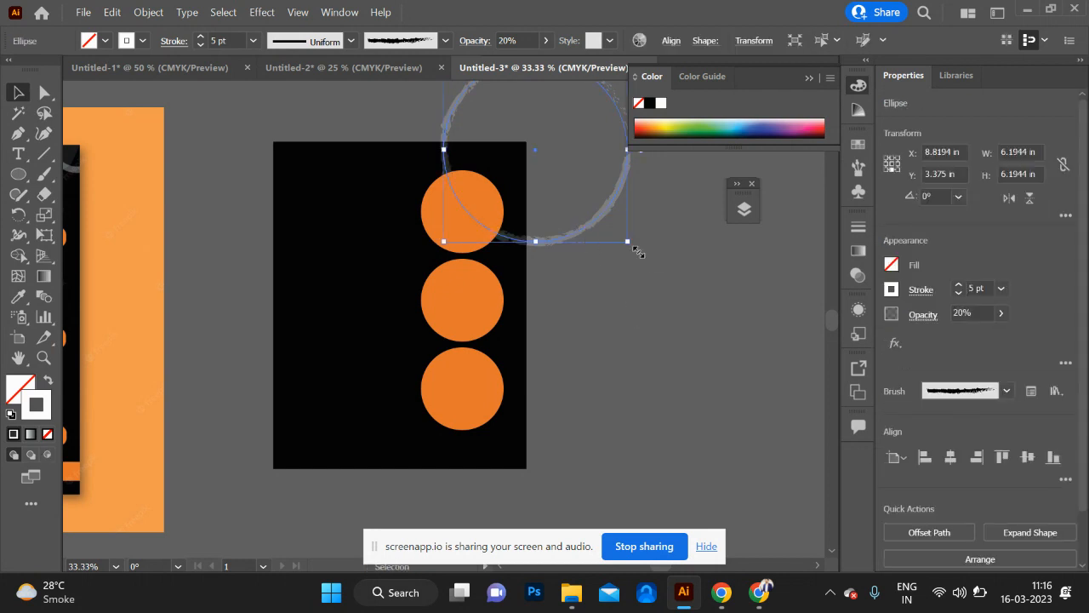
drag(628, 241, 584, 196)
click(618, 263)
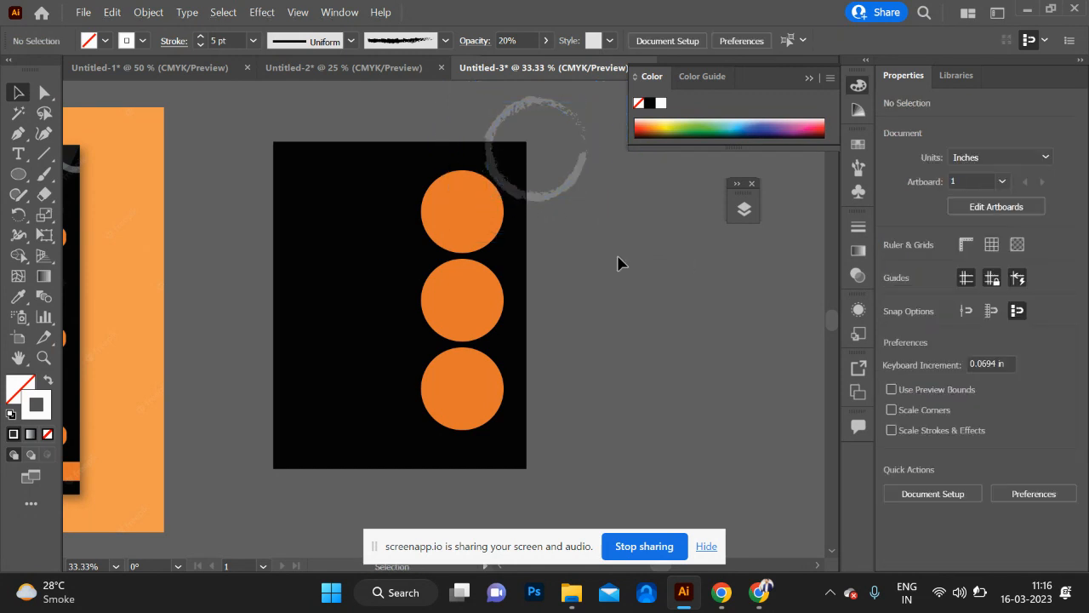
- Place two copies of the brushed ring, one centred near the artboard's top-left corner and one overlapping its bottom edge left of centre
scroll(618, 263, left, 3)
mouse_move(645, 196)
mouse_down()
mouse_move(418, 190)
mouse_move(472, 340)
mouse_move(506, 493)
mouse_move(521, 492)
mouse_up()
drag(529, 415, 525, 457)
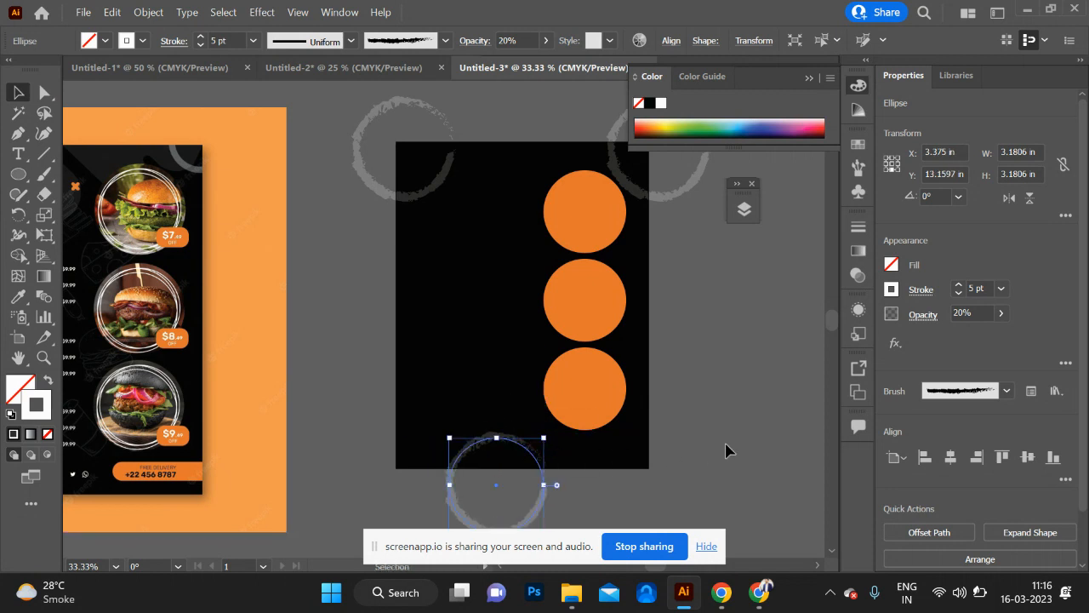
click(725, 449)
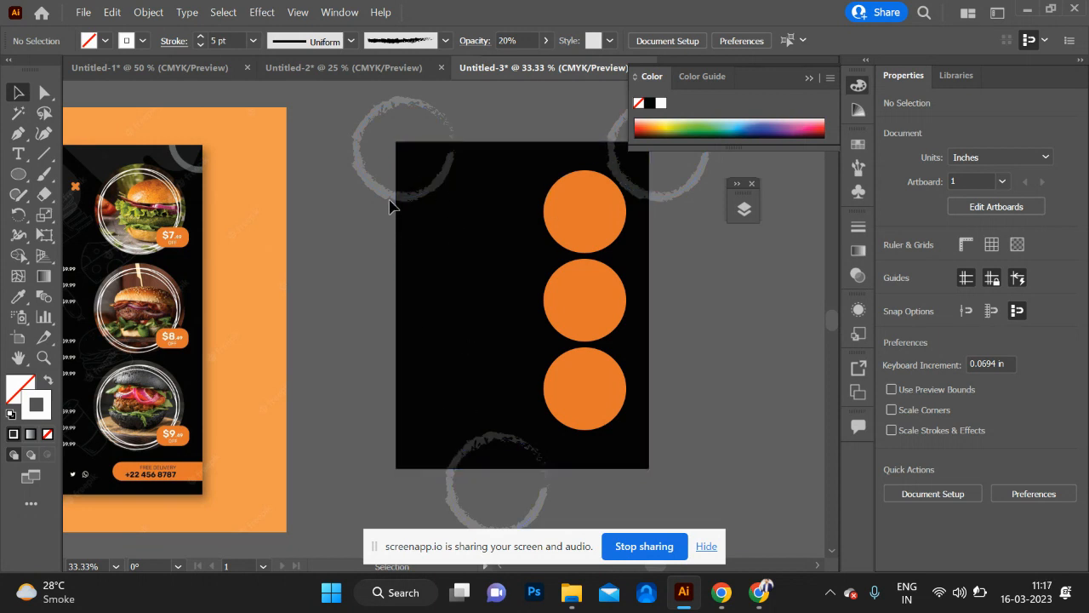
drag(390, 196, 385, 190)
scroll(576, 258, right, 3)
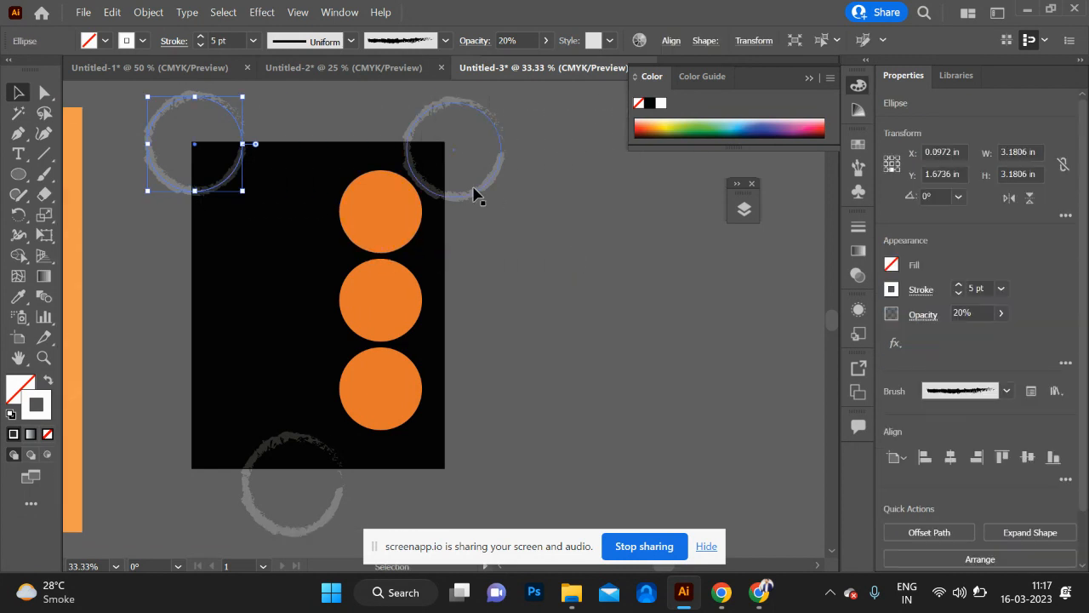
- Centre the upper-right brushed ring on its artboard corner and place matching rings centred on both lower corners
drag(474, 198, 462, 190)
scroll(499, 219, left, 3)
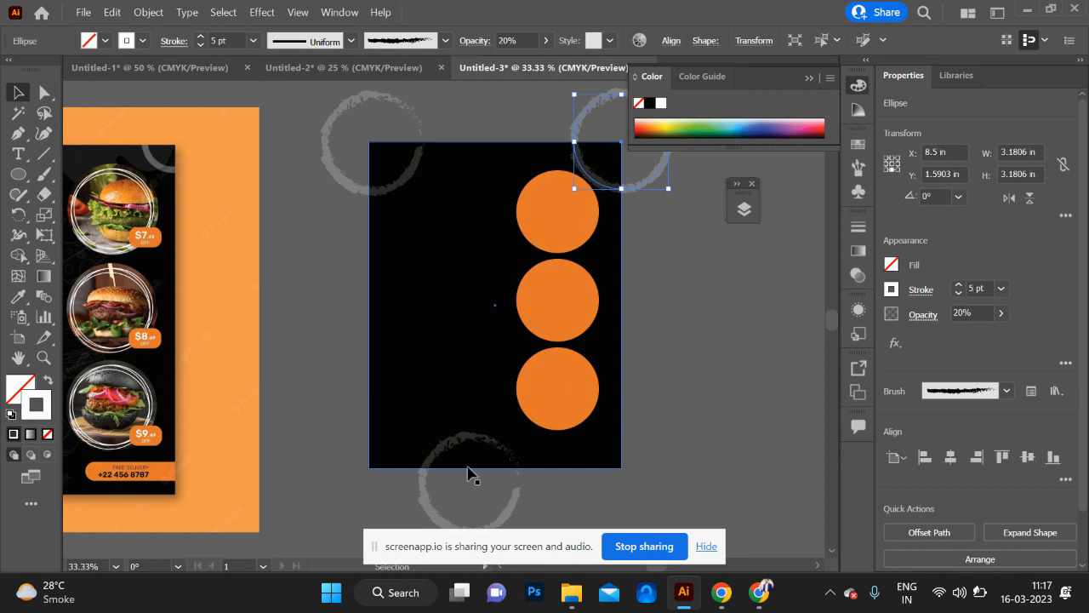
drag(445, 448, 599, 431)
click(715, 349)
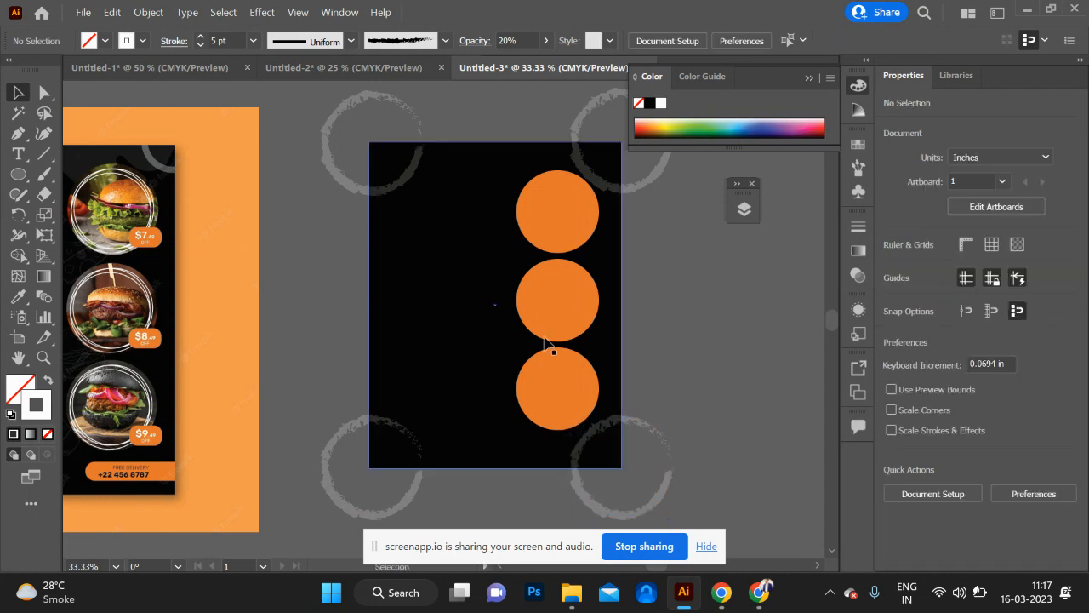
- Draw a narrow upright rectangle about 0.78 × 2.07 in between the reference image and the artboard
scroll(494, 297, left, 5)
drag(361, 273, 290, 279)
drag(239, 200, 155, 198)
click(18, 173)
click(86, 174)
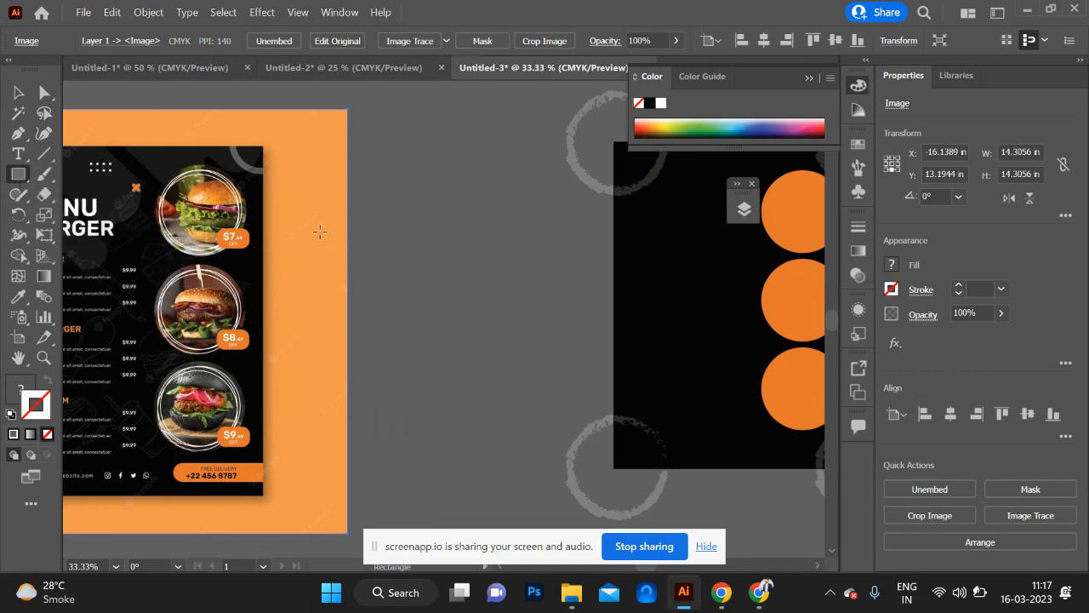
drag(453, 234, 476, 296)
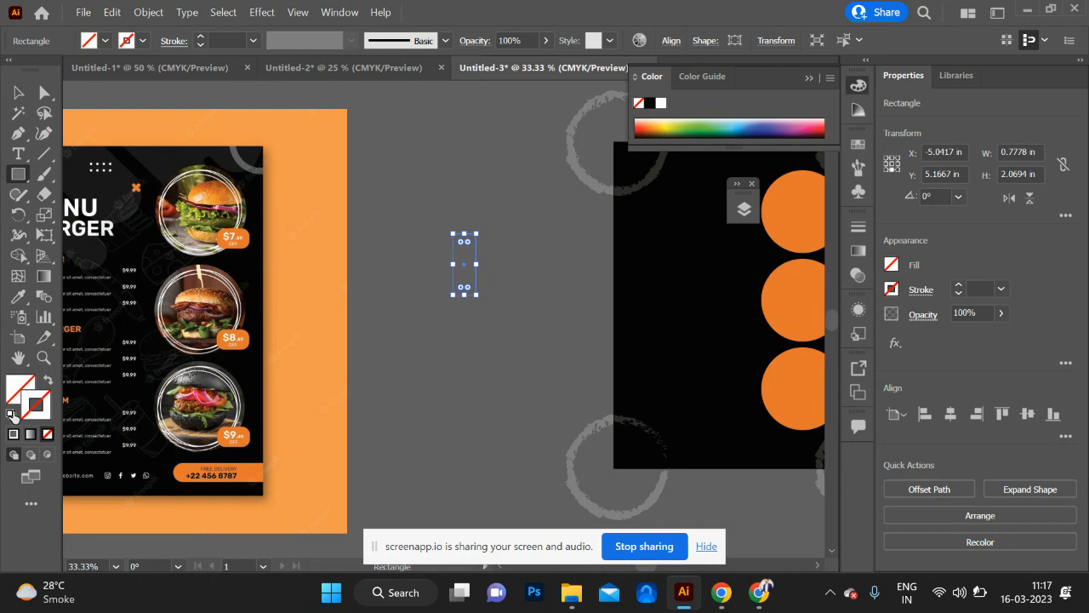
- Fill the narrow rectangle with the orange sampled from the reference's price badge and round its corners fully
click(17, 297)
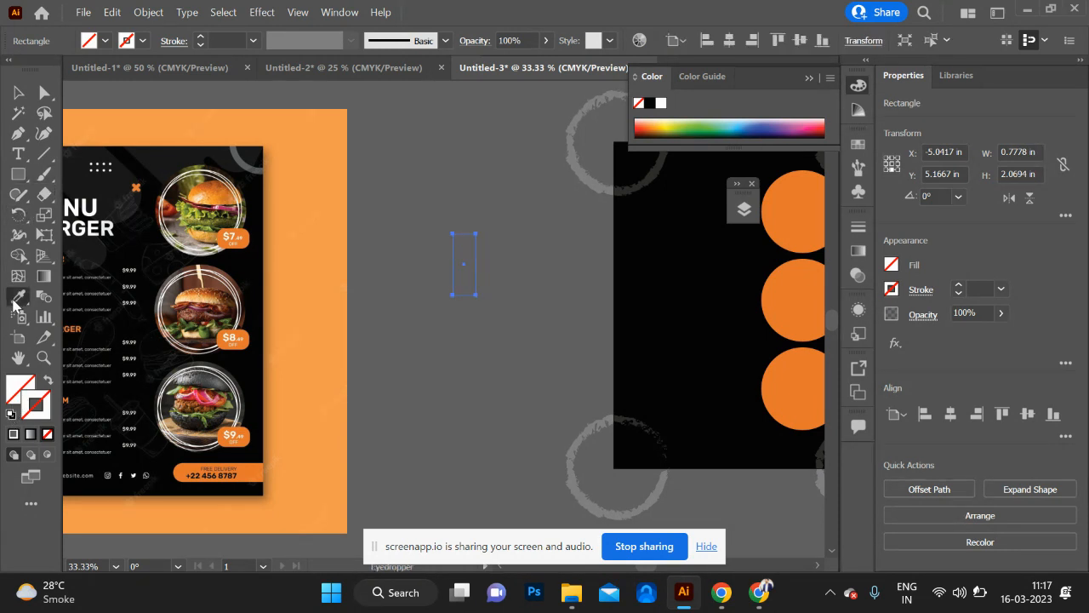
click(239, 228)
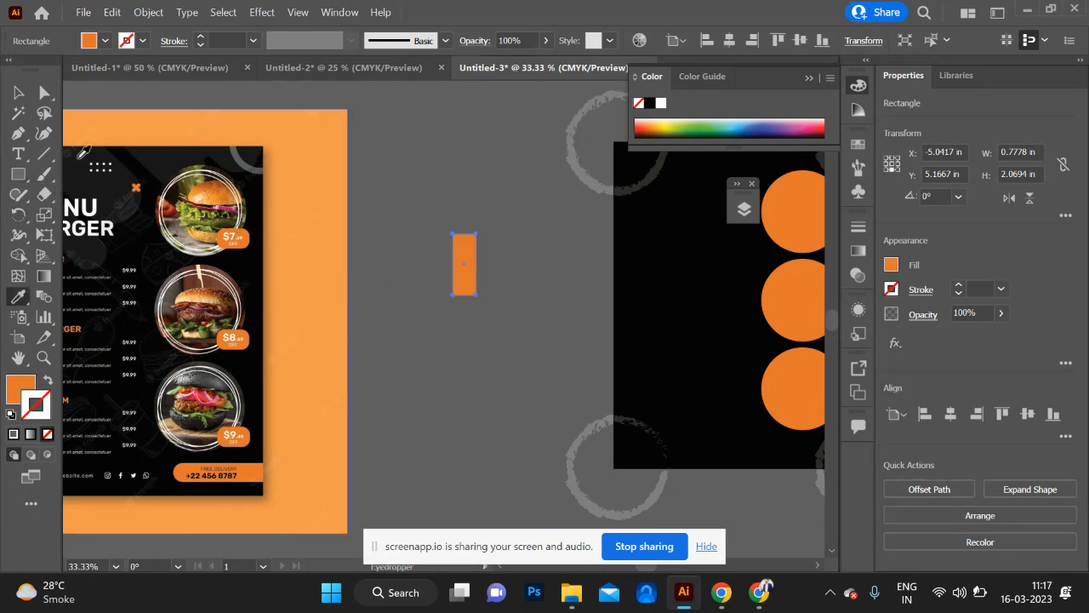
click(18, 96)
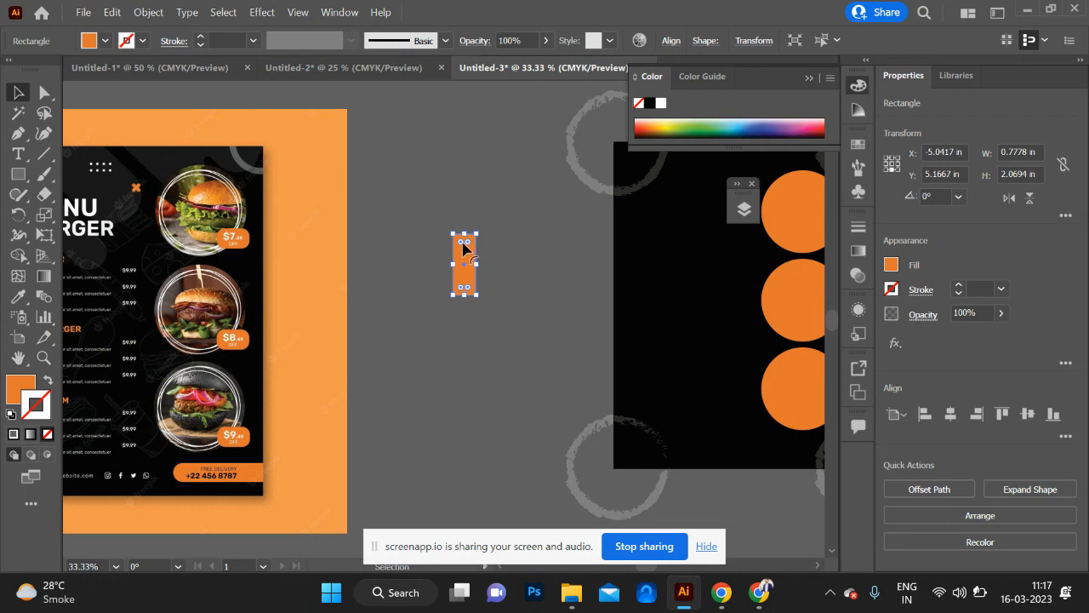
drag(462, 247, 464, 285)
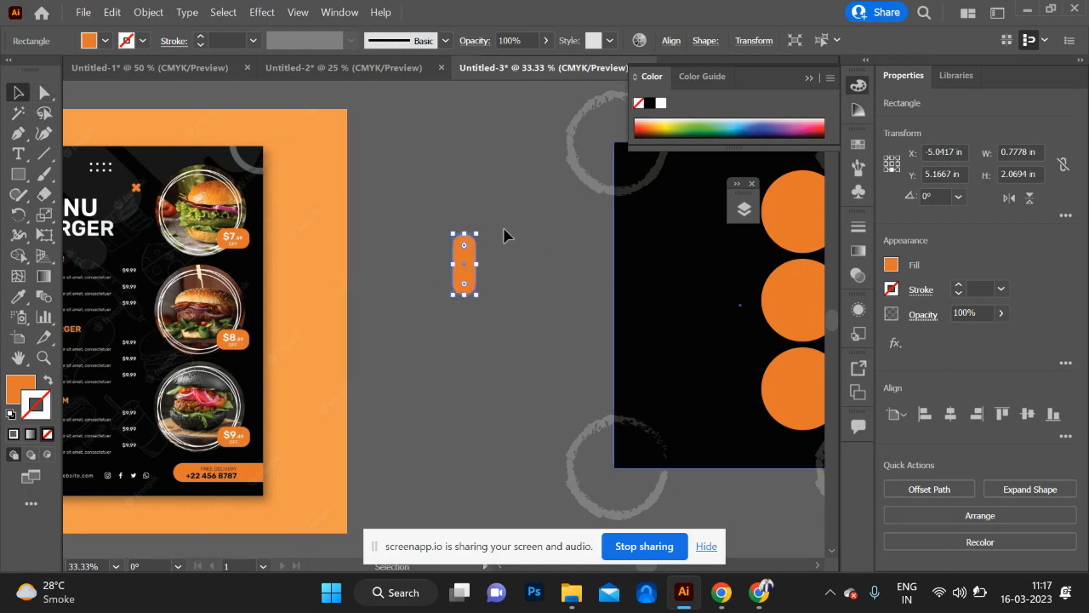
- Tilt the orange pill about 35° clockwise and reflect a copy of it to form an X shape
drag(483, 228, 492, 247)
right_click(473, 266)
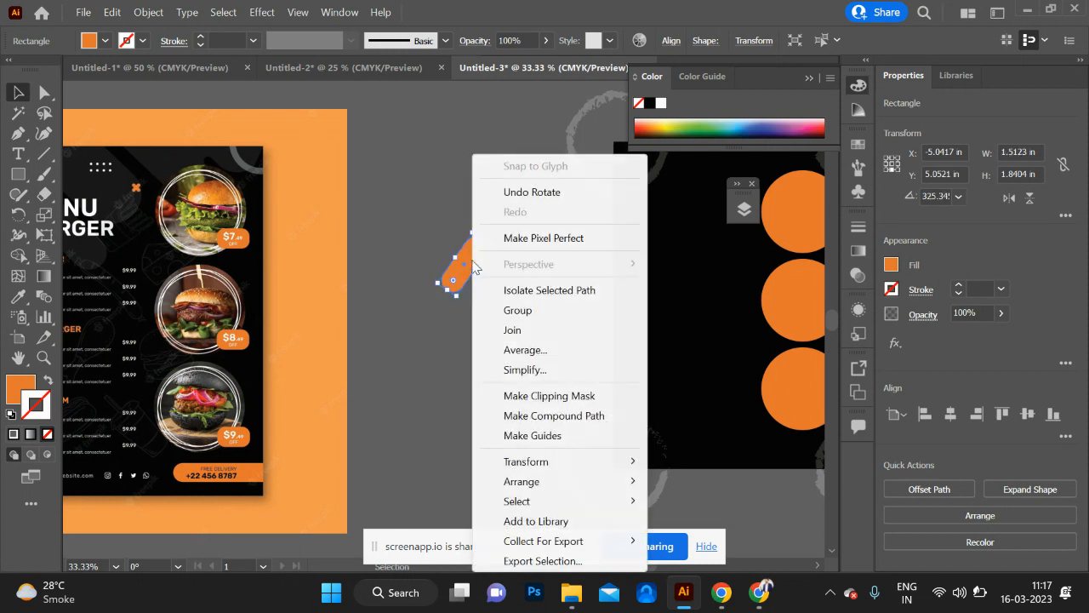
mouse_move(595, 471)
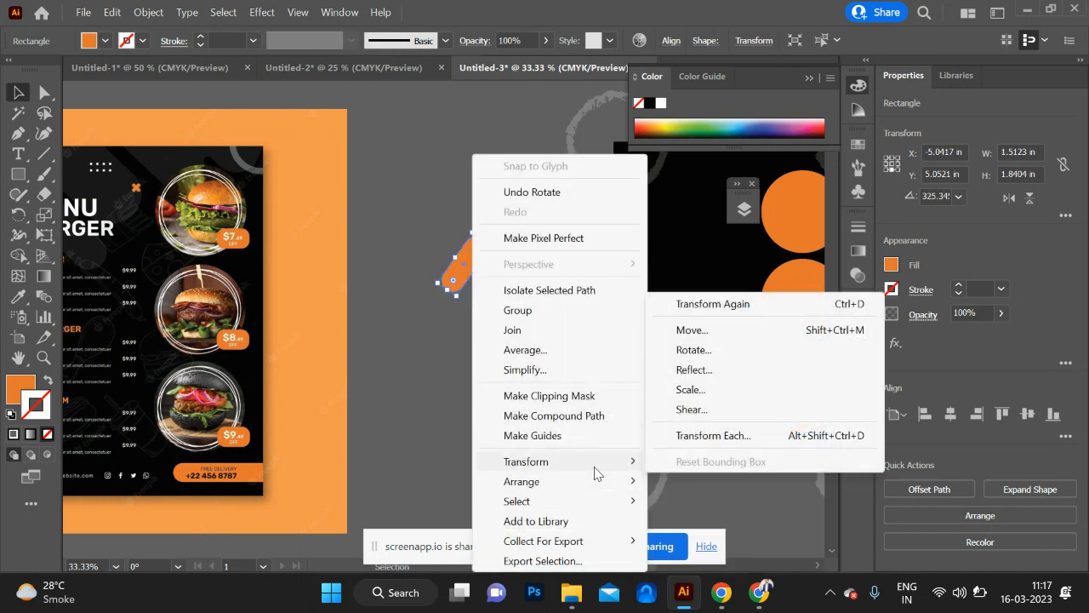
click(705, 371)
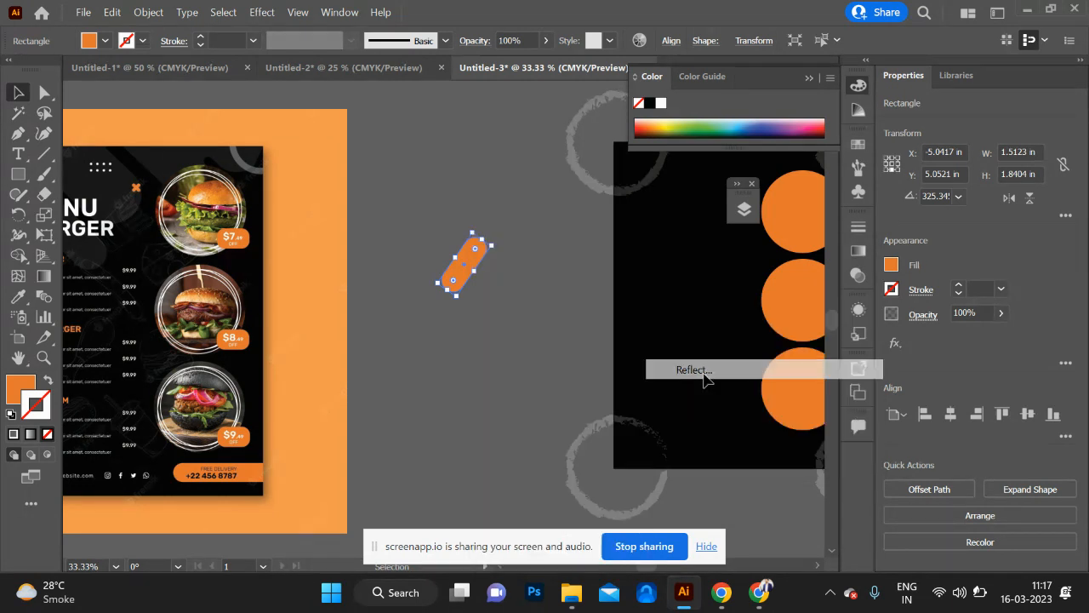
click(881, 414)
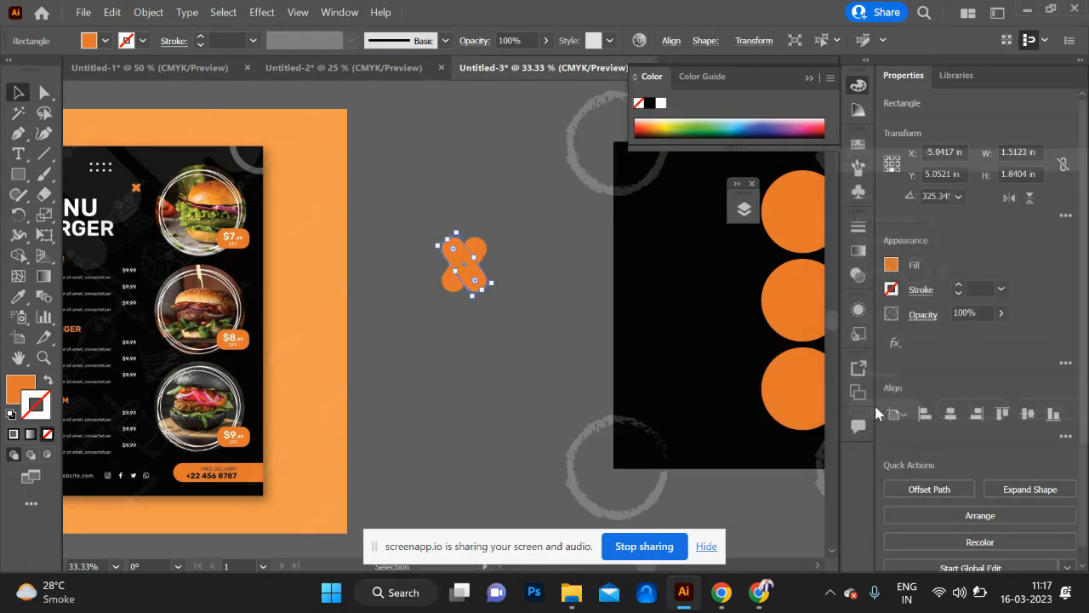
click(499, 342)
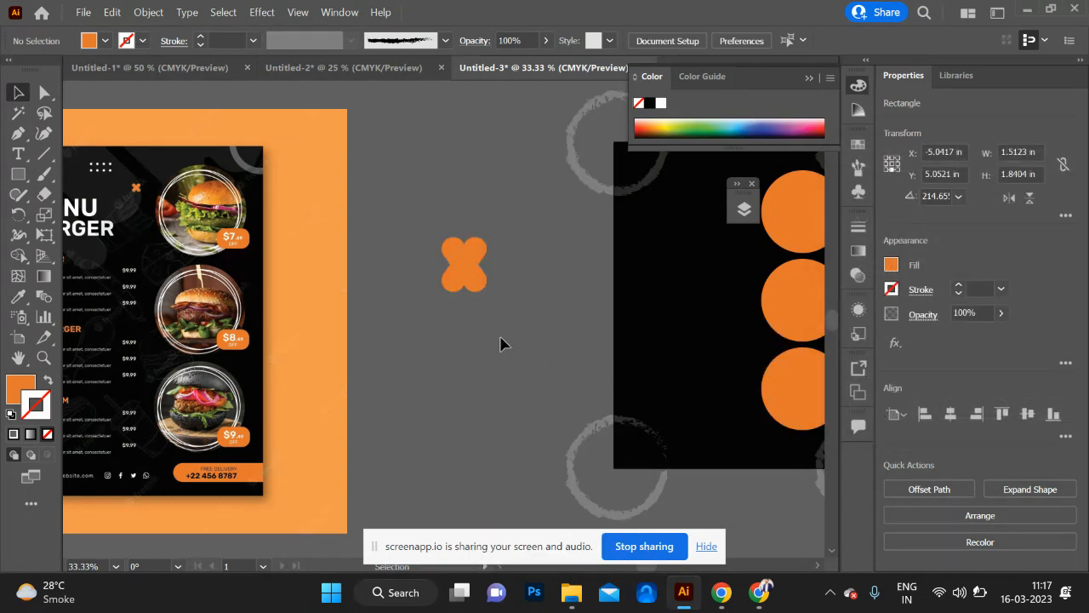
- Rotate the reflected pill until the arms are nearly perpendicular, scale the cross to about 0.94 in wide, and group it
click(481, 282)
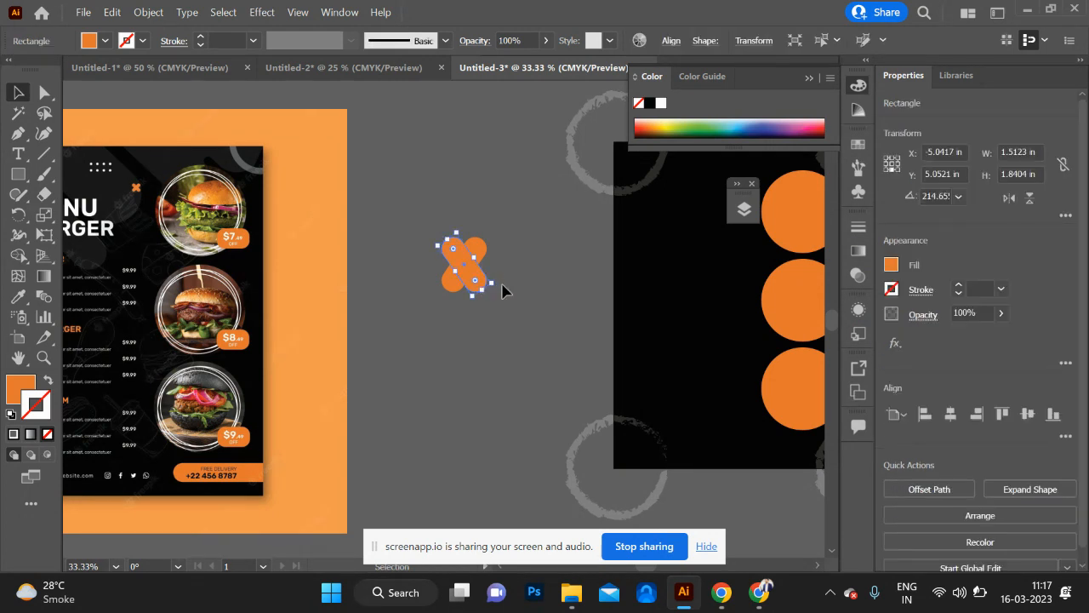
drag(498, 281, 502, 279)
click(432, 244)
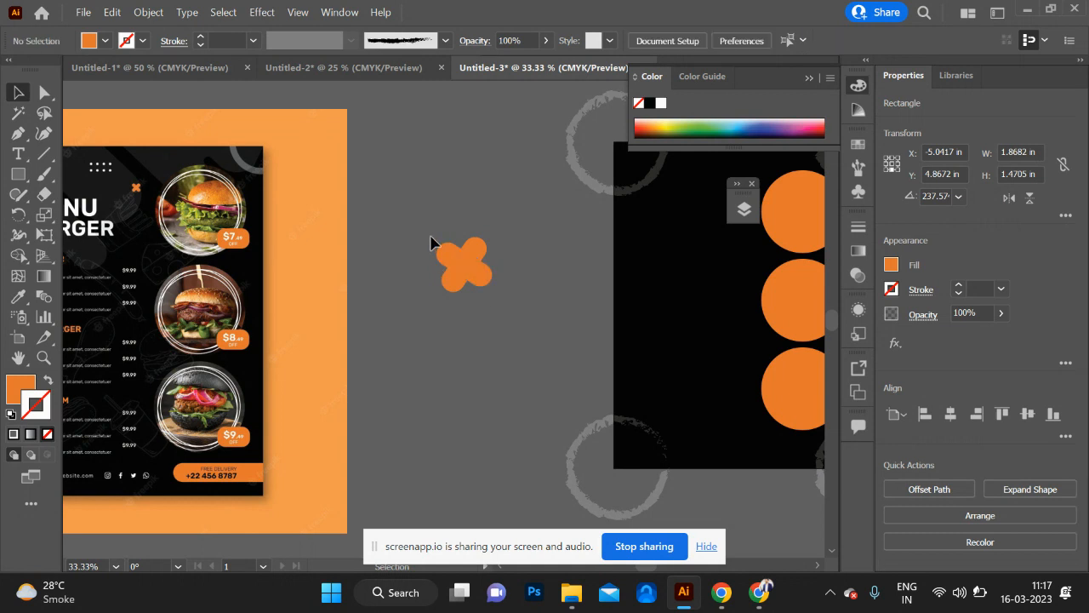
click(462, 284)
drag(466, 293, 464, 280)
key(ctrl+g)
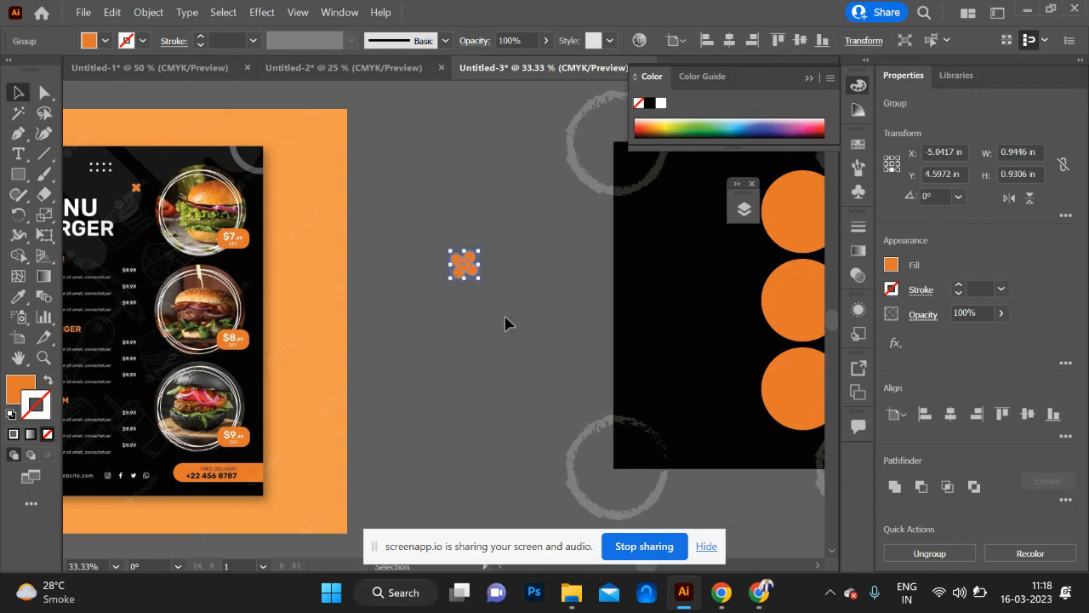
- Move the orange cross onto the artboard, just left of the uppermost orange circle, and deselect it
scroll(506, 320, right, 4)
drag(290, 265, 543, 183)
click(381, 260)
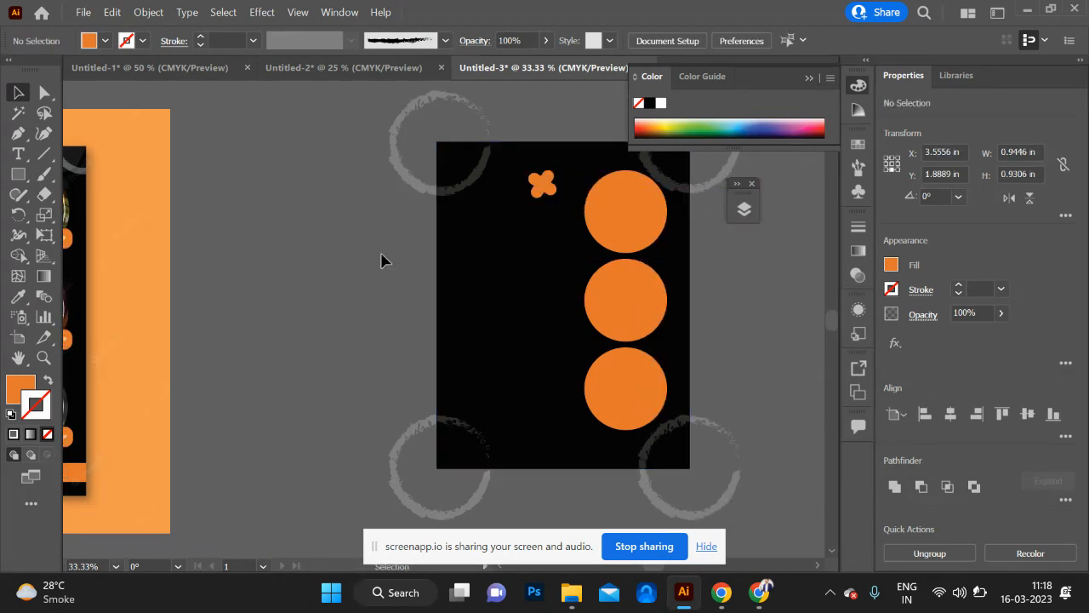
- Draw a rectangle about 6.53 × 2.08 in across the artboard's left edge and round its ends fully
scroll(381, 260, left, 7)
scroll(381, 259, right, 6)
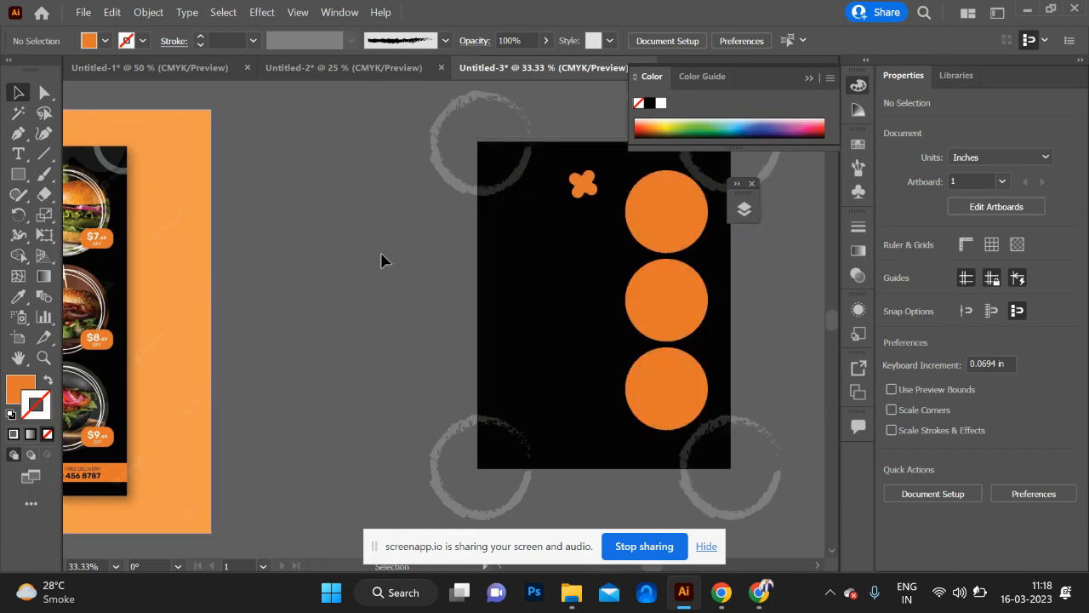
scroll(381, 260, left, 4)
scroll(381, 260, right, 6)
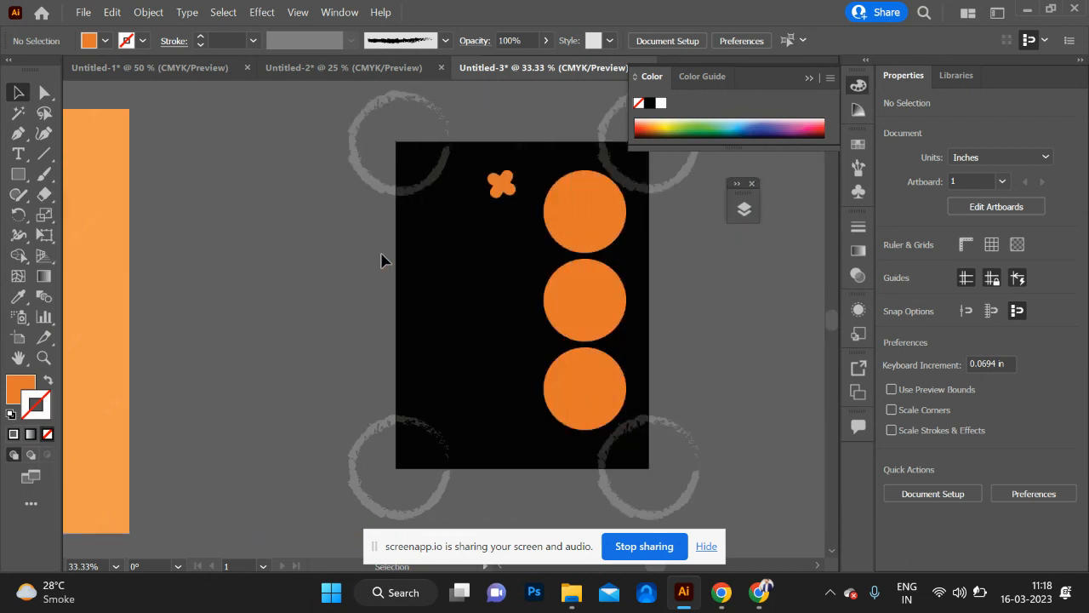
scroll(300, 266, left, 8)
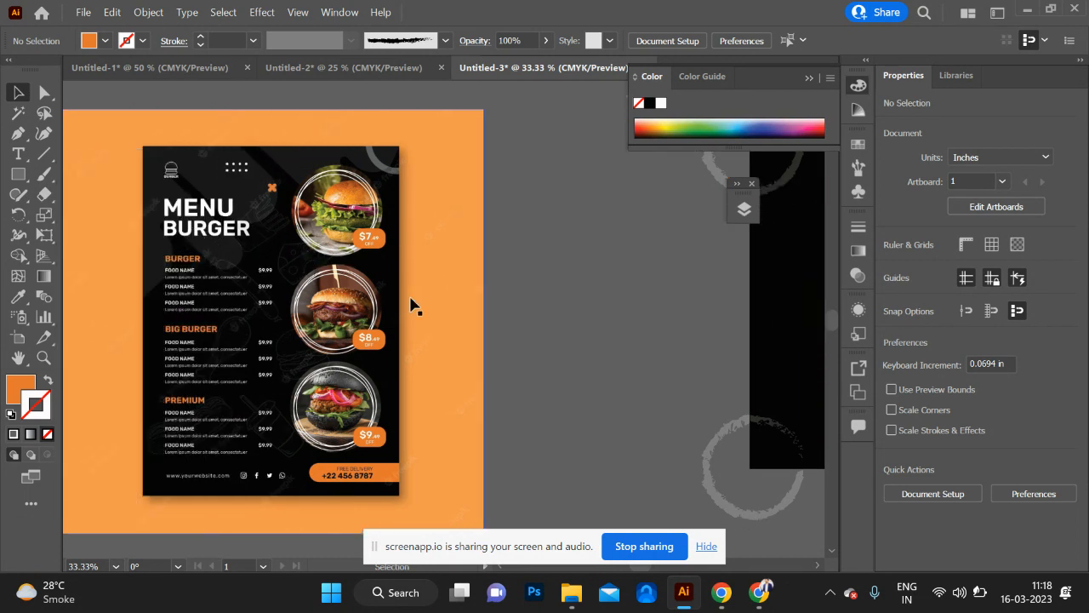
scroll(410, 305, right, 5)
key(m)
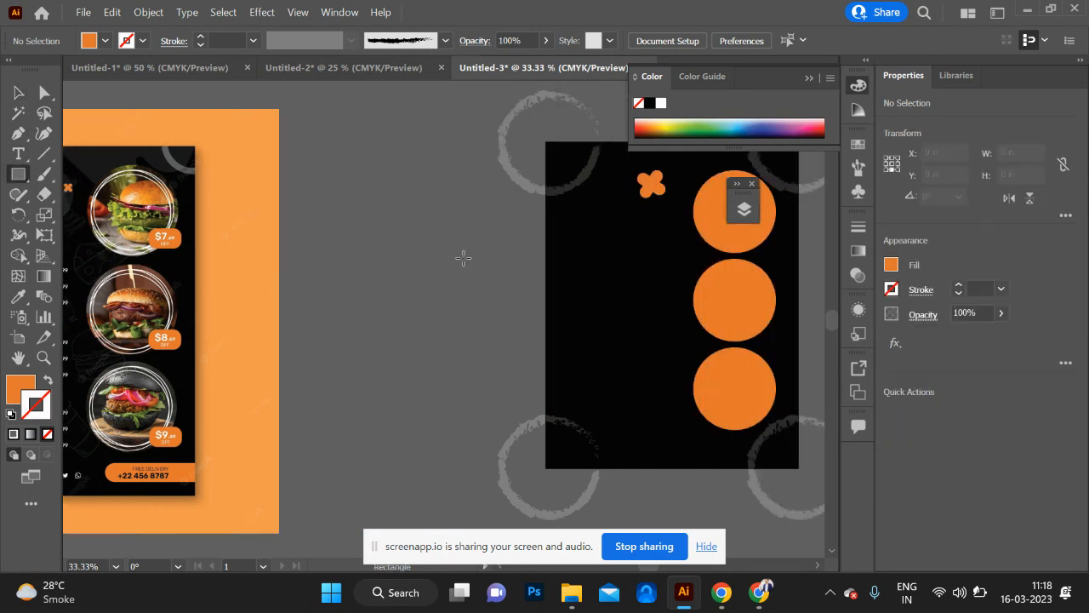
drag(474, 253, 668, 314)
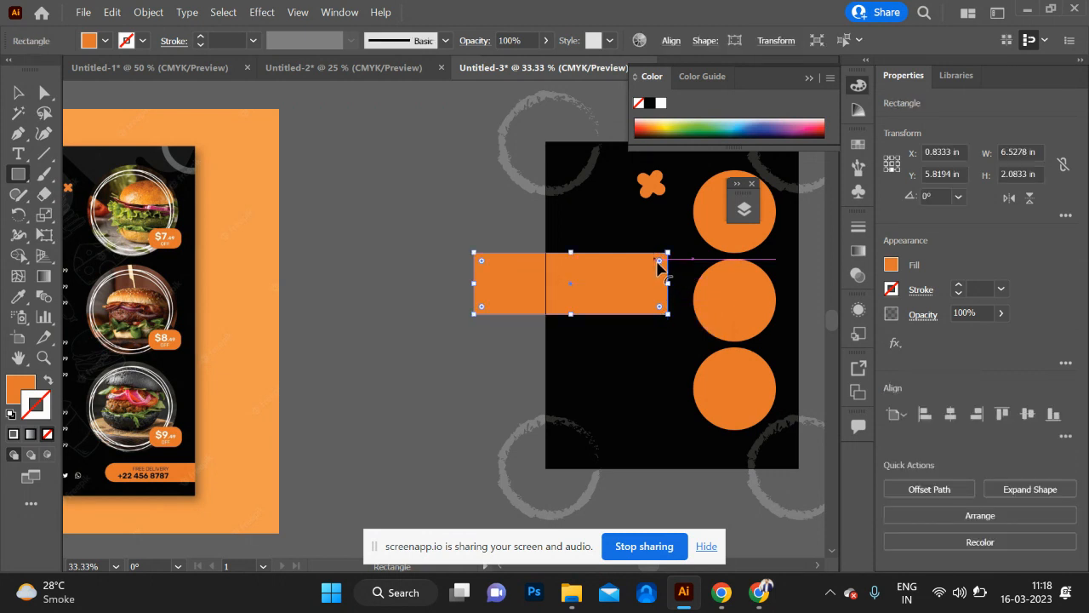
drag(658, 260, 243, 259)
- Fill the large pill with the dark grey sampled from the reference's background and rotate it about 21° counterclockwise
click(18, 296)
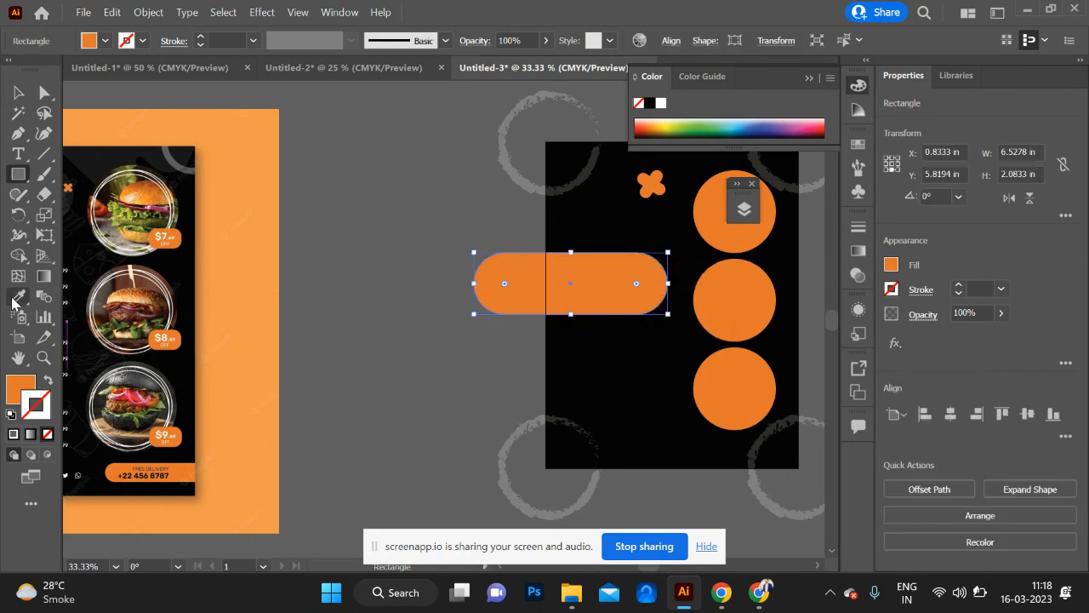
scroll(136, 249, left, 3)
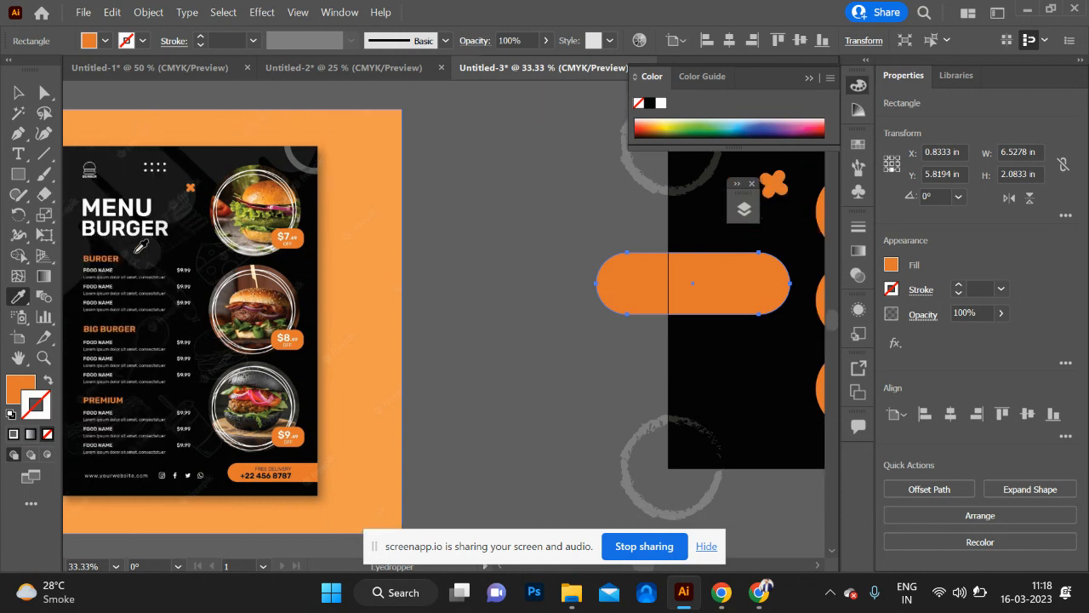
click(213, 157)
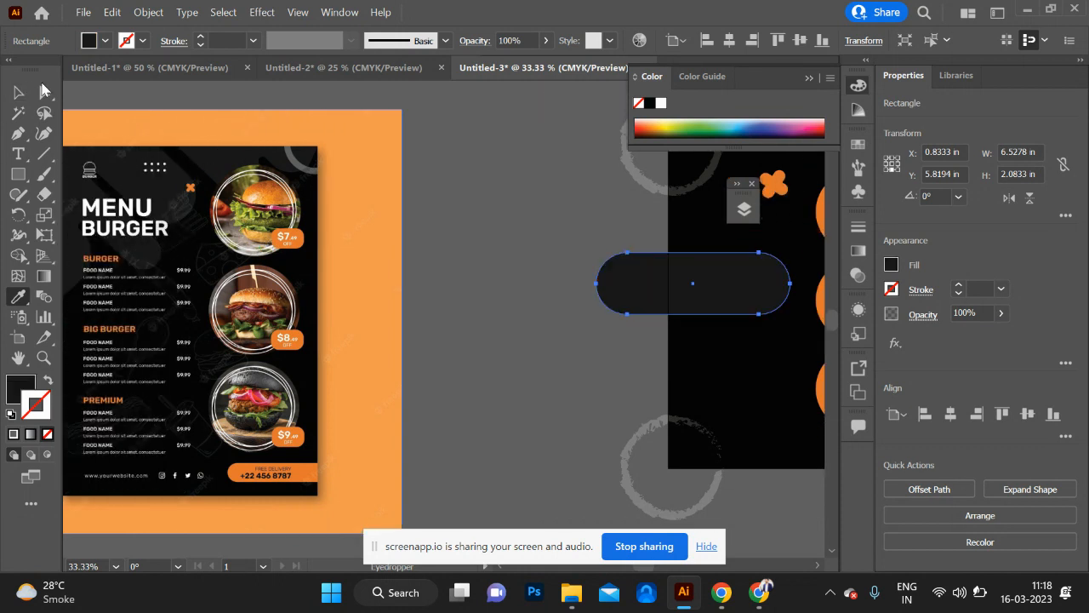
click(17, 92)
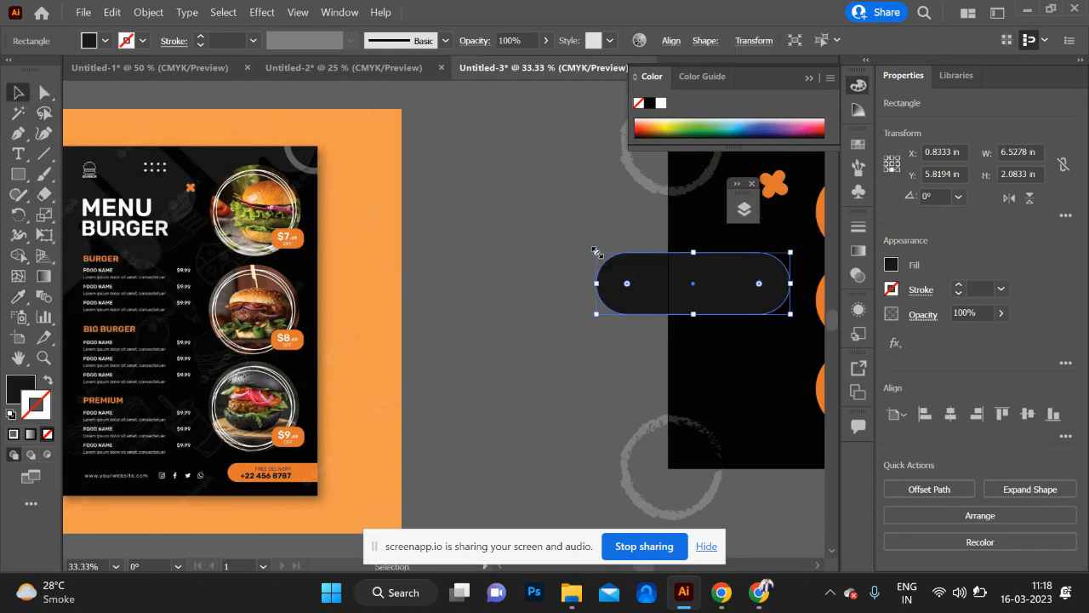
drag(594, 242, 585, 312)
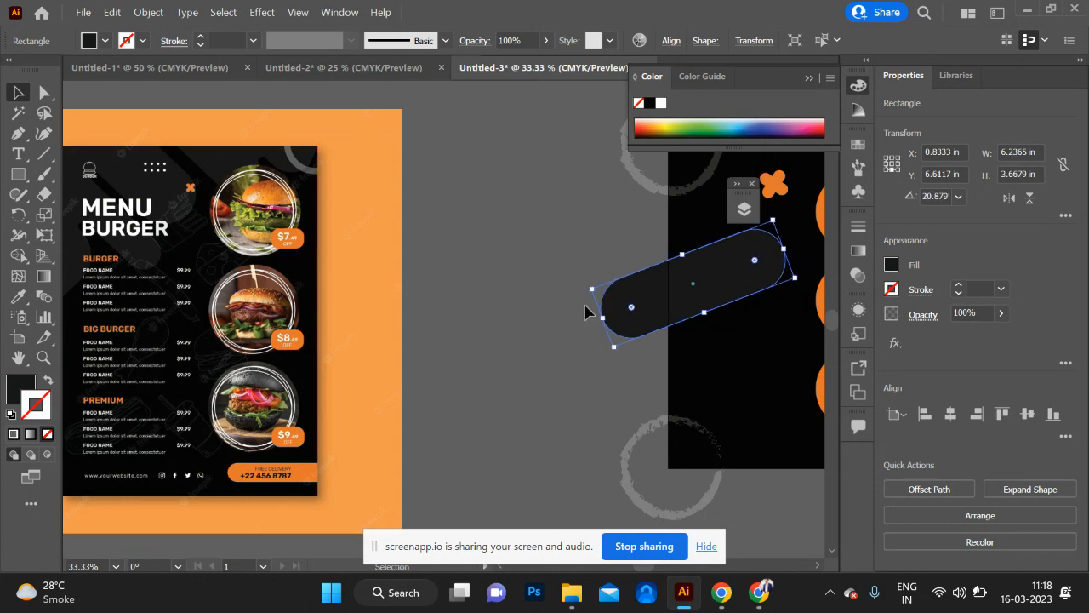
click(565, 323)
scroll(564, 323, right, 5)
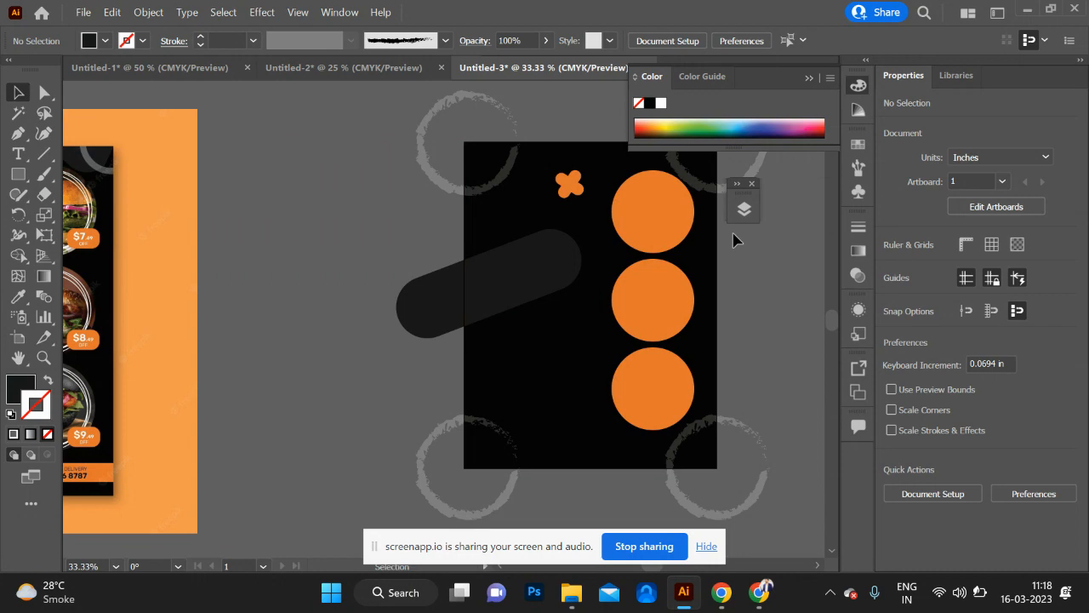
- Switch to Chrome and search Google Images for "burger"
key(alt+Tab)
key(alt+Tab)
click(680, 48)
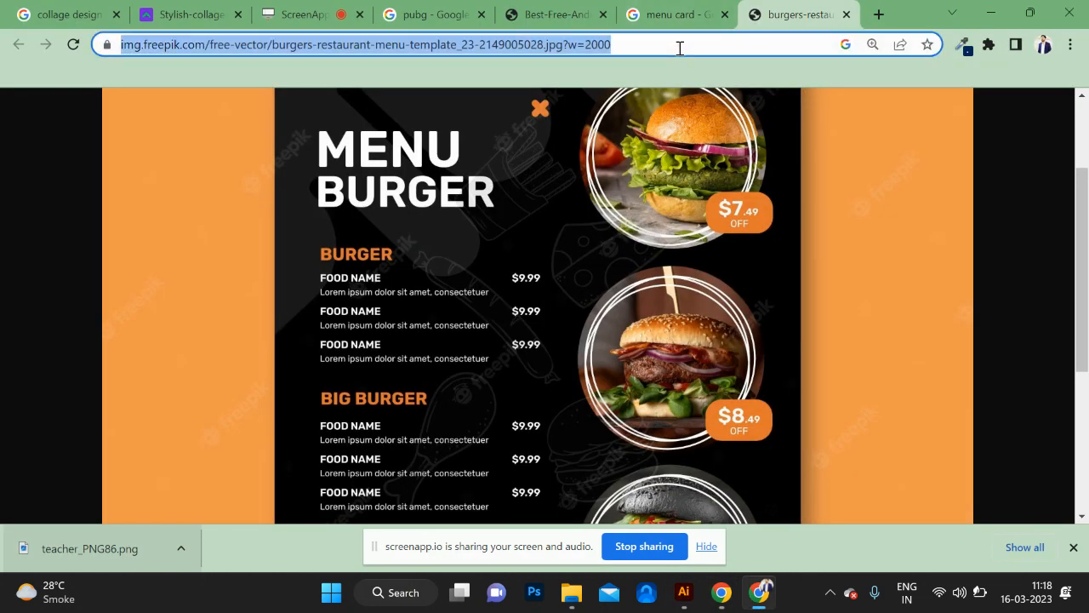
text(burger)
key(Return)
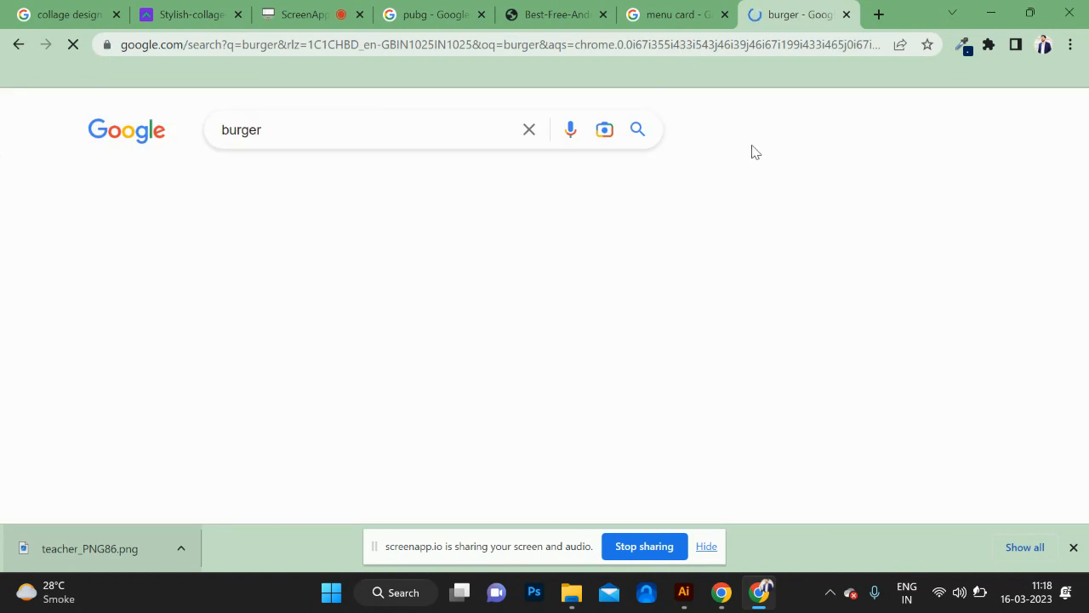
click(128, 182)
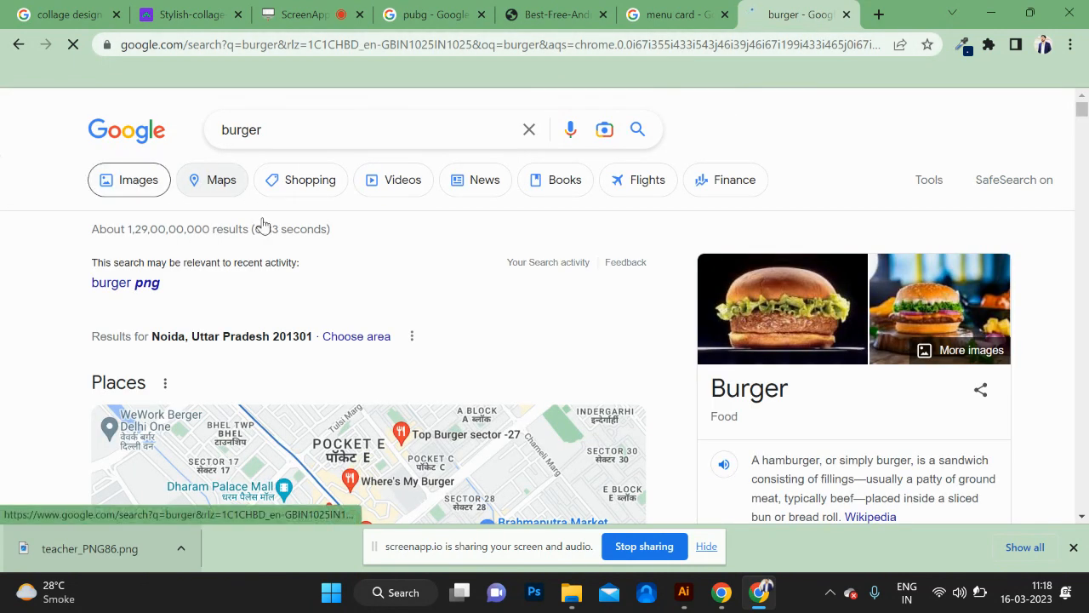
scroll(563, 350, down, 1)
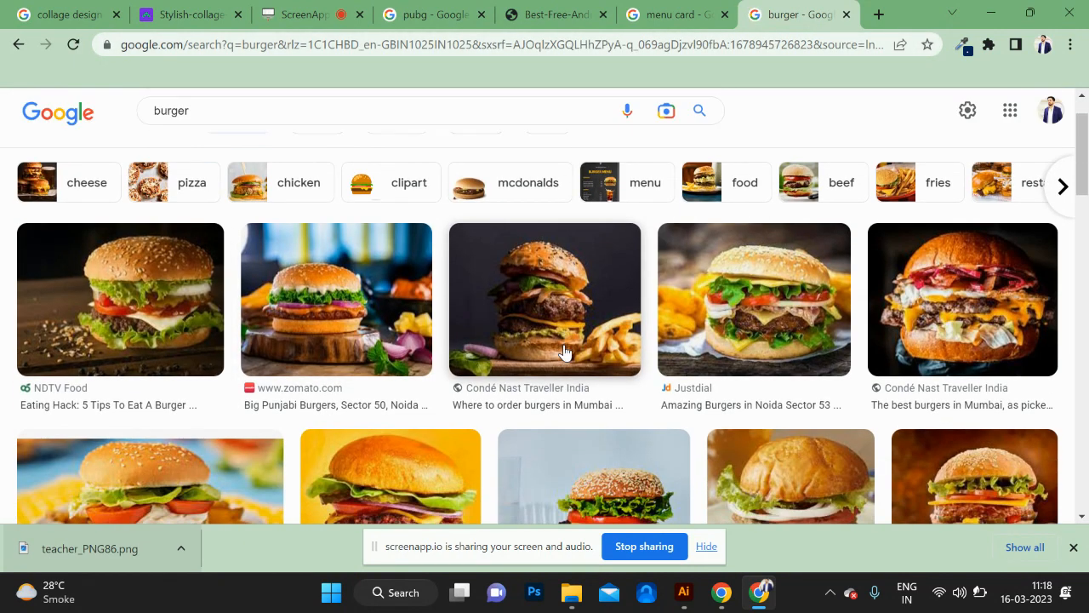
- Open the Condé Nast Traveller India stacked-burger photo from the results as an image in a new tab
click(563, 349)
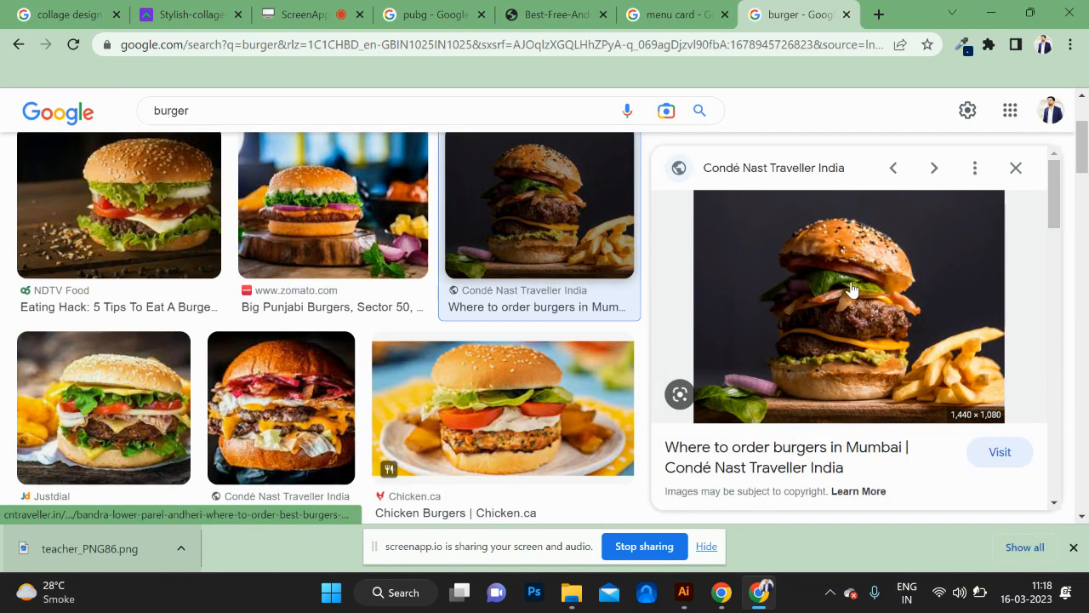
right_click(854, 283)
click(941, 446)
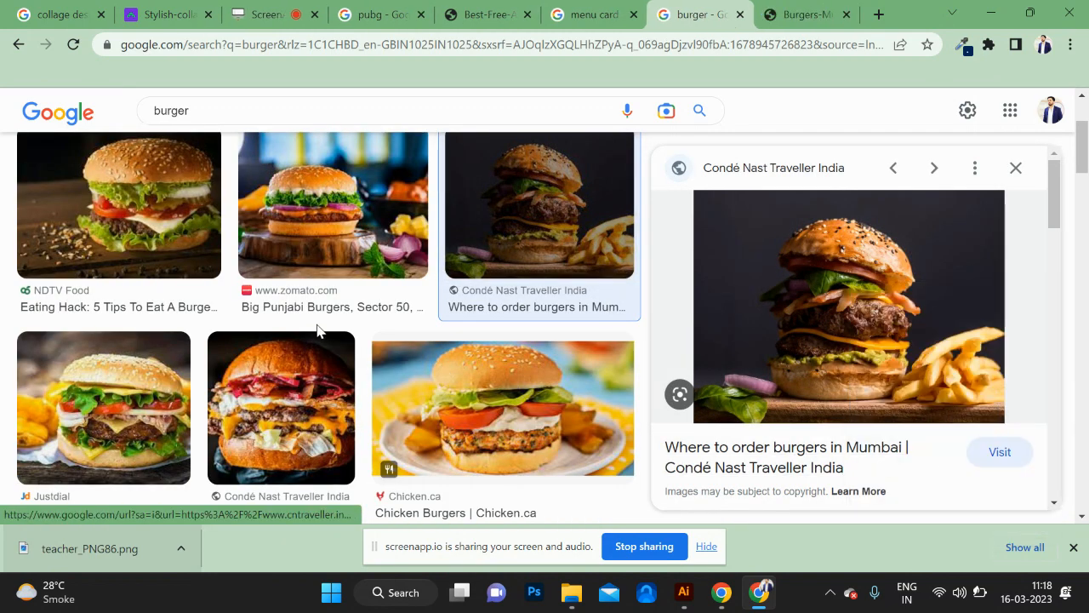
- Find Epicurious's Classic Smashed Cheeseburger photo in the results and open the image in a new tab
scroll(332, 393, down, 2)
scroll(332, 393, down, 2)
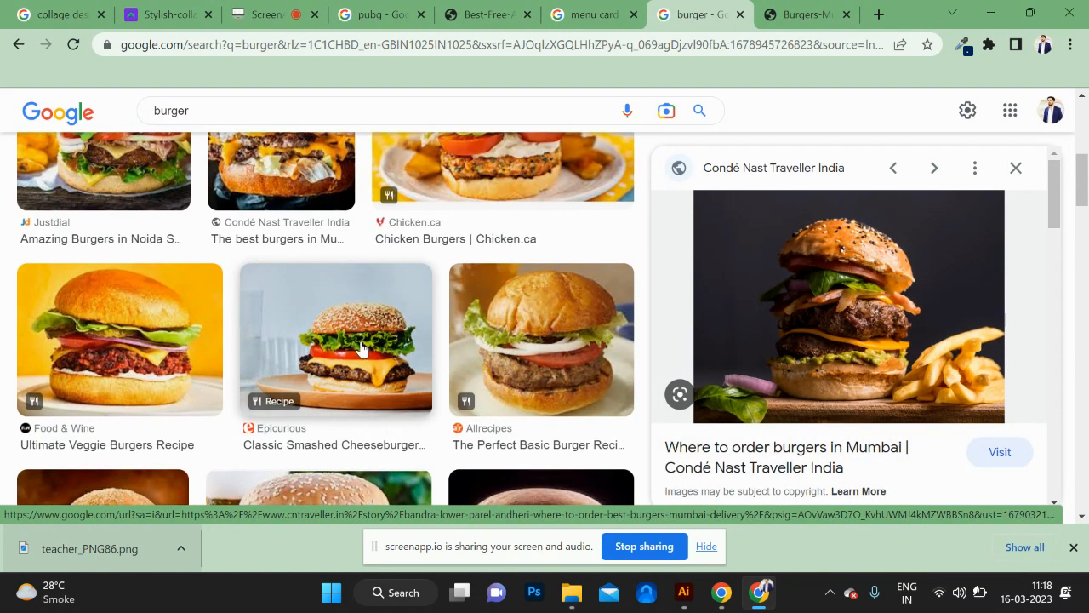
click(366, 344)
right_click(815, 300)
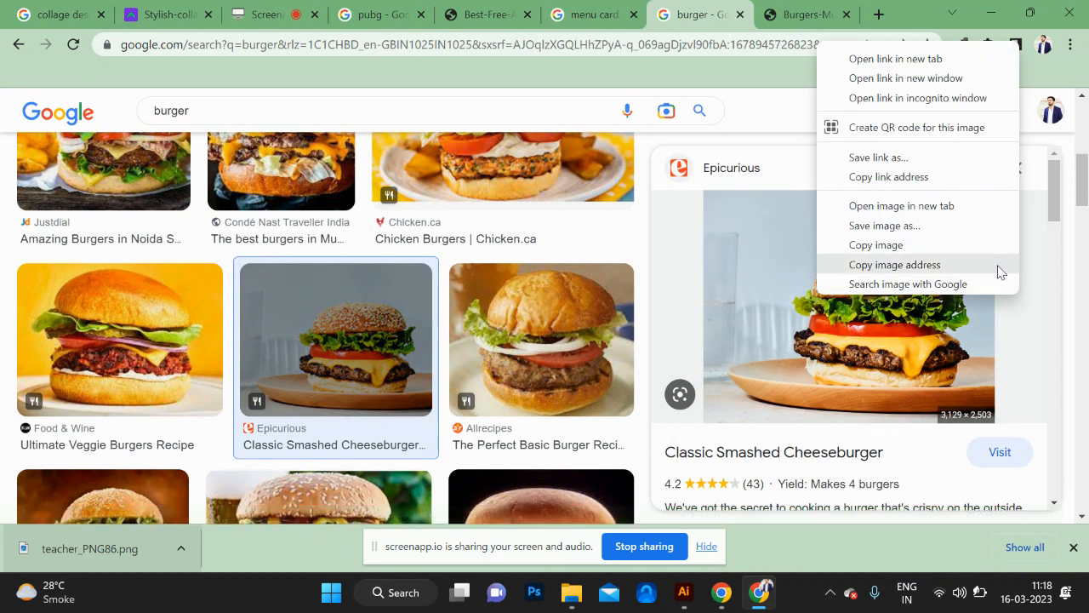
click(955, 210)
- Browse further burger results and open Cookist's Beef Burger photo as an image in a new tab
scroll(570, 305, down, 2)
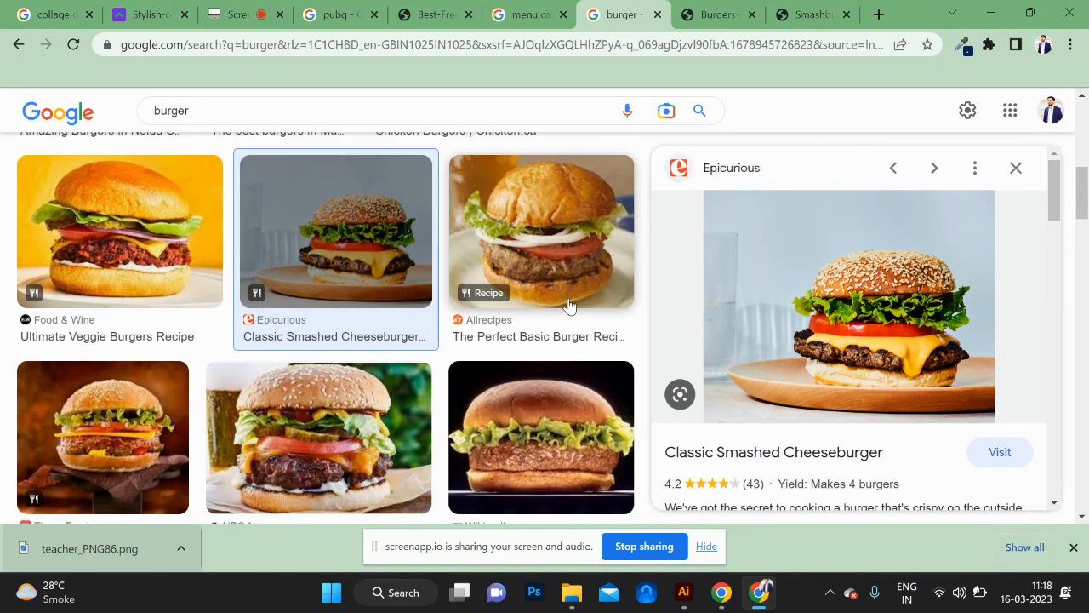
scroll(345, 314, down, 1)
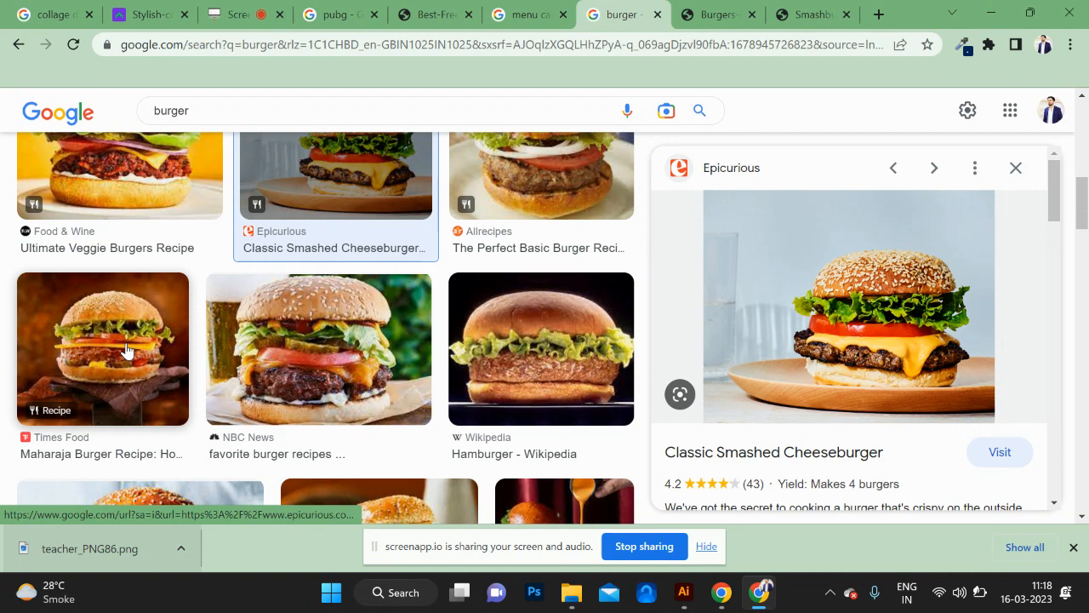
scroll(126, 350, down, 2)
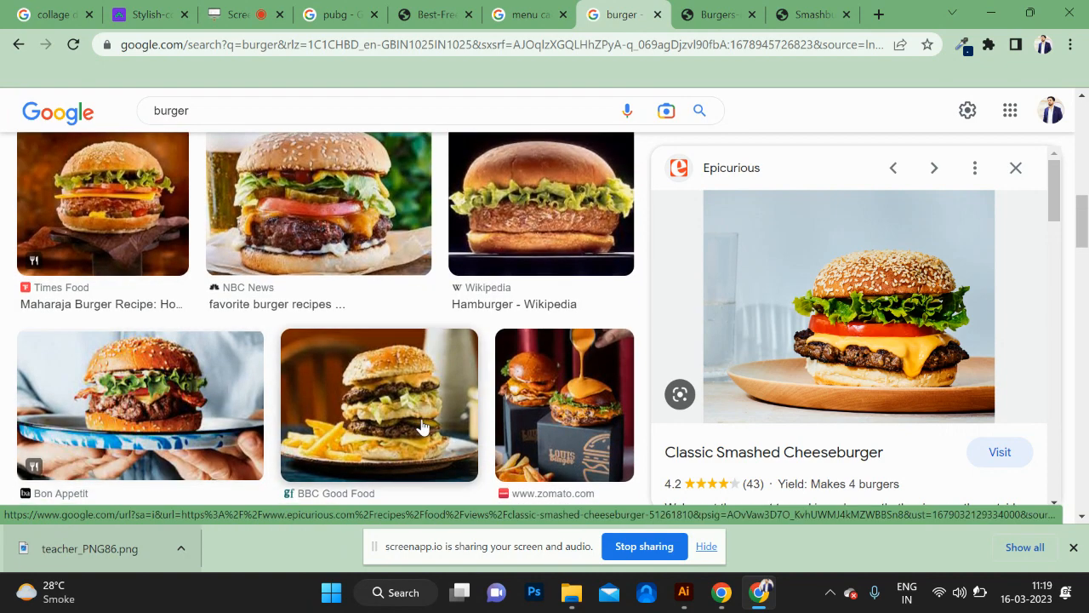
scroll(418, 418, down, 4)
scroll(426, 426, down, 2)
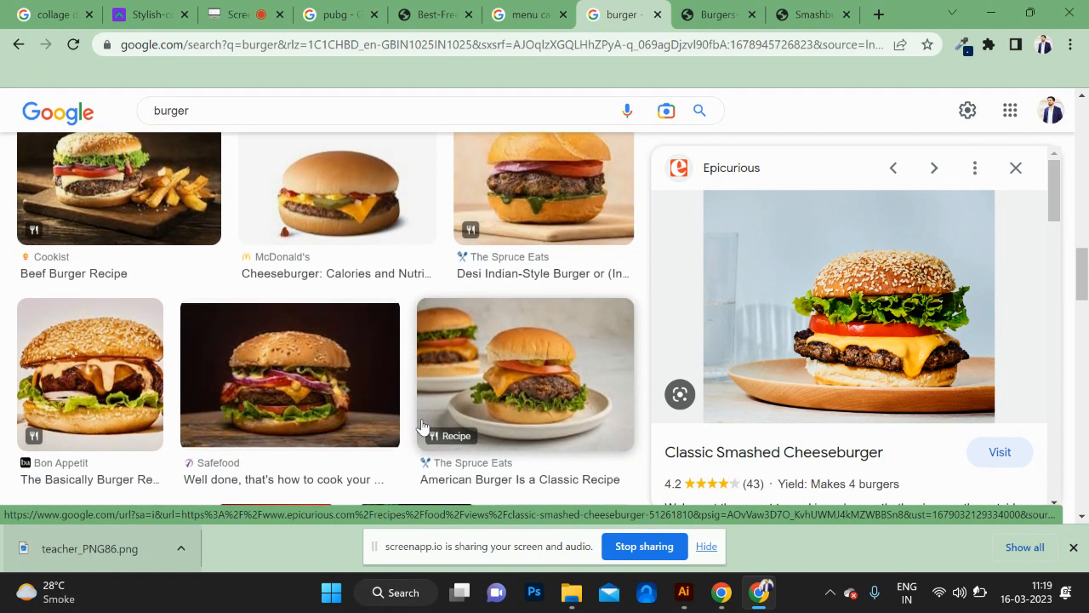
scroll(120, 247, up, 1)
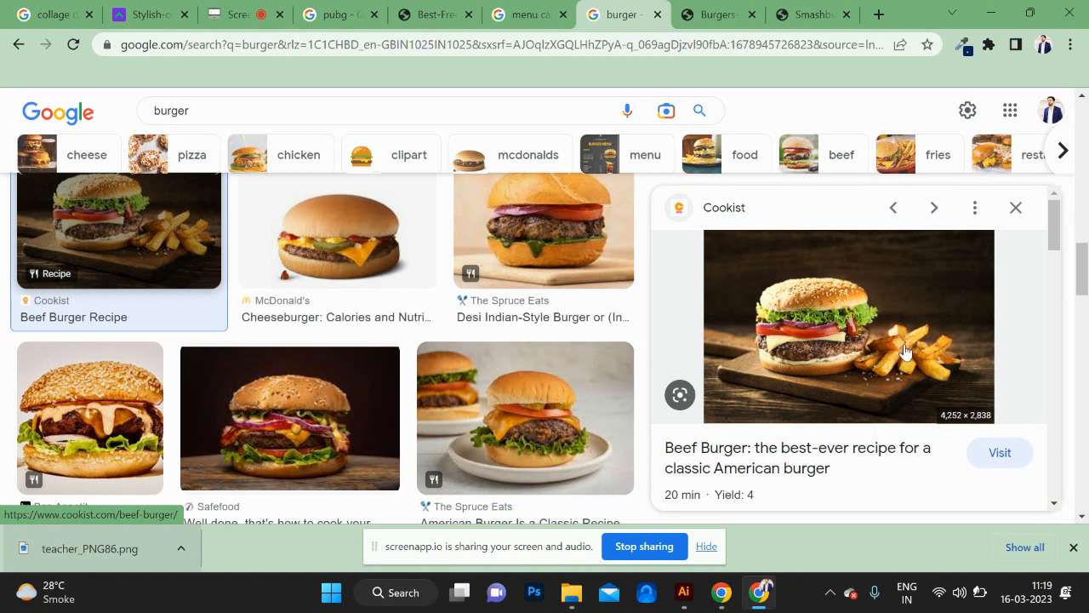
right_click(705, 344)
click(816, 222)
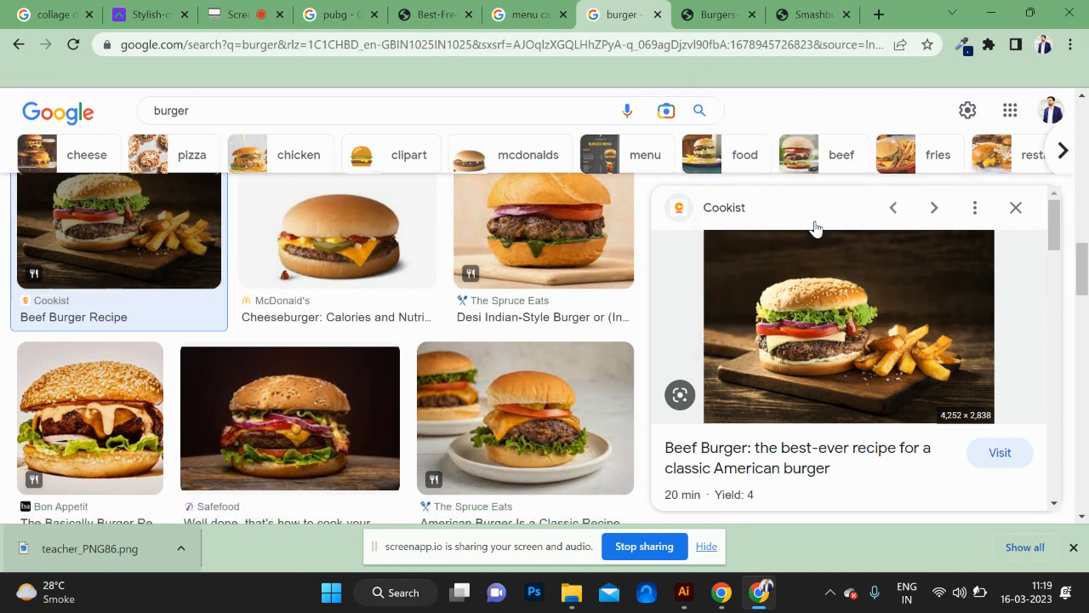
- Save the Condé Nast Traveller stacked-burger image into the teacher folder with the file name 1
key(ctrl+Tab)
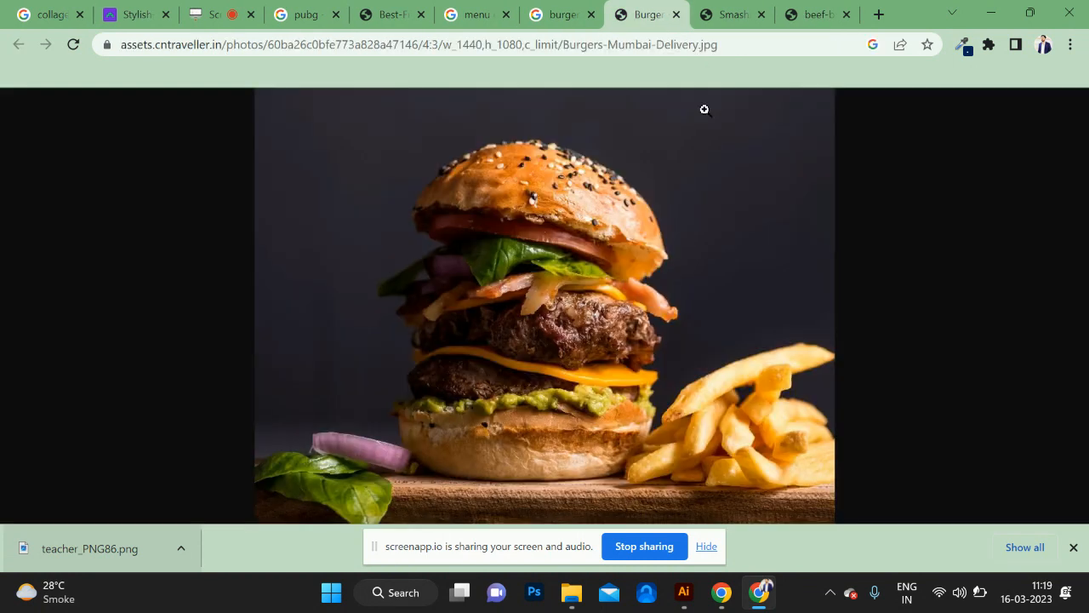
right_click(586, 218)
click(652, 255)
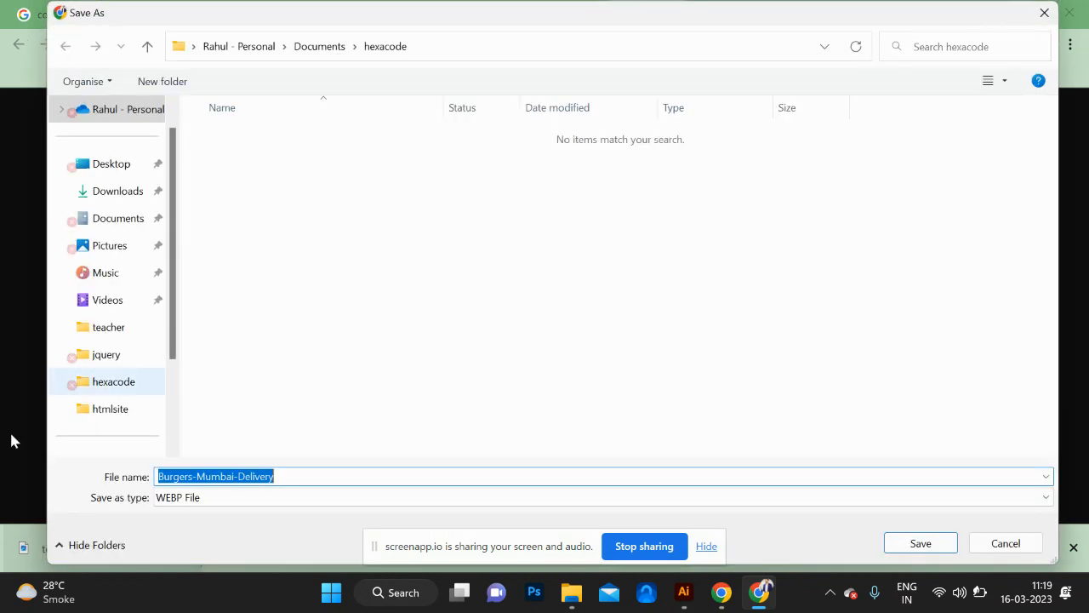
click(114, 327)
click(421, 477)
text(1)
key(Return)
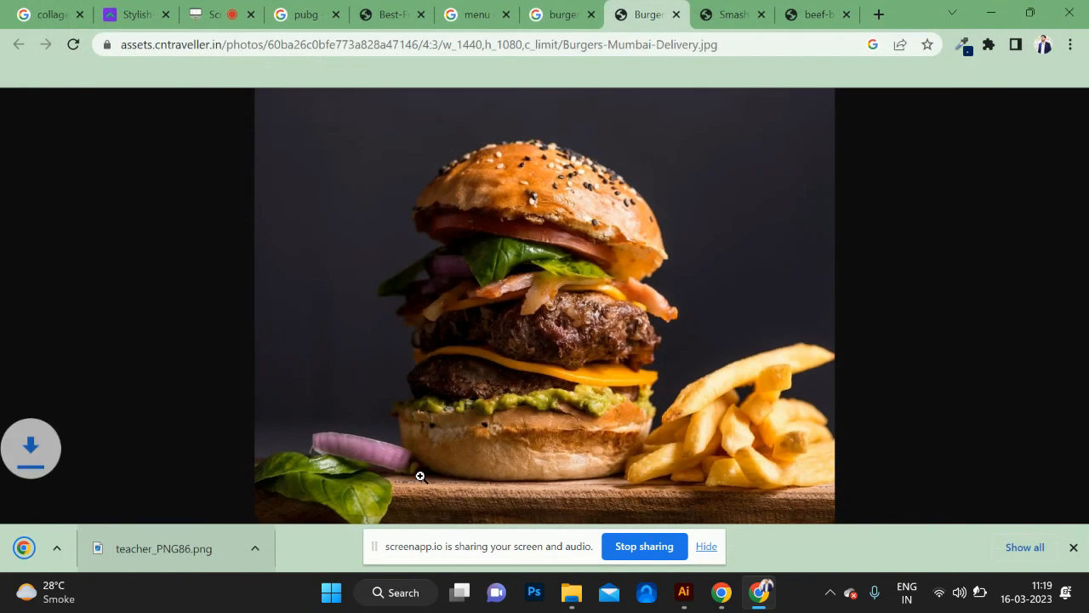
- Close the stacked-burger image tab and save the Smashburger image with the file name 2
click(676, 14)
right_click(607, 208)
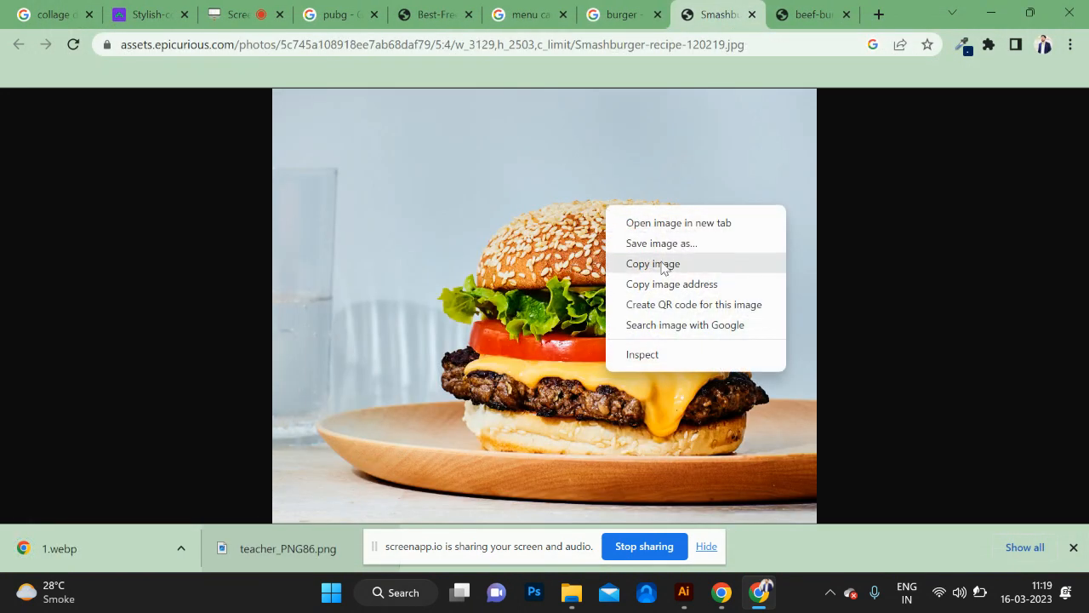
click(667, 253)
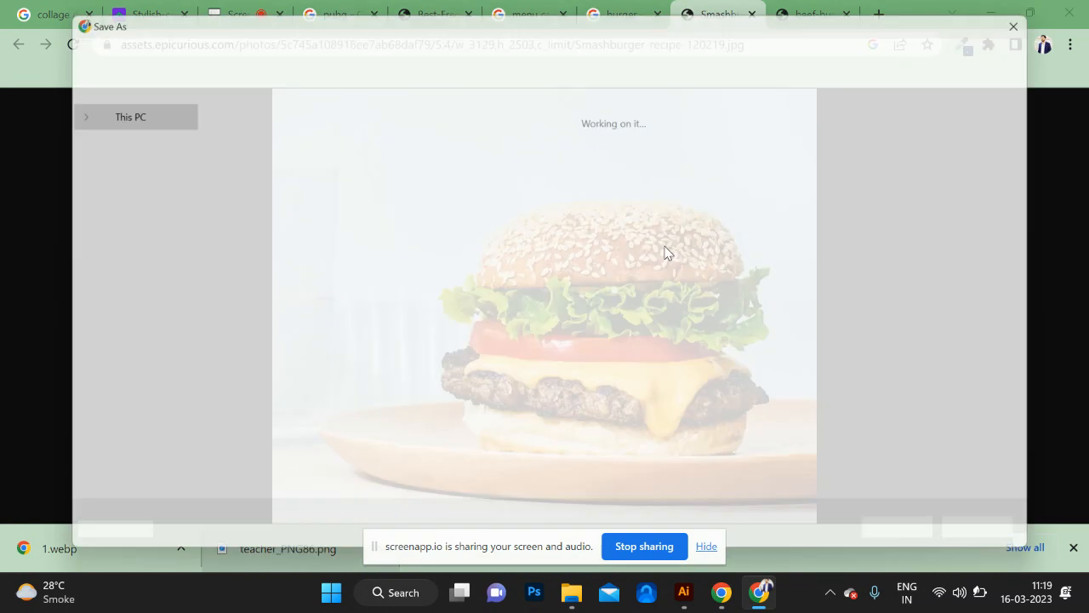
text(2)
key(Return)
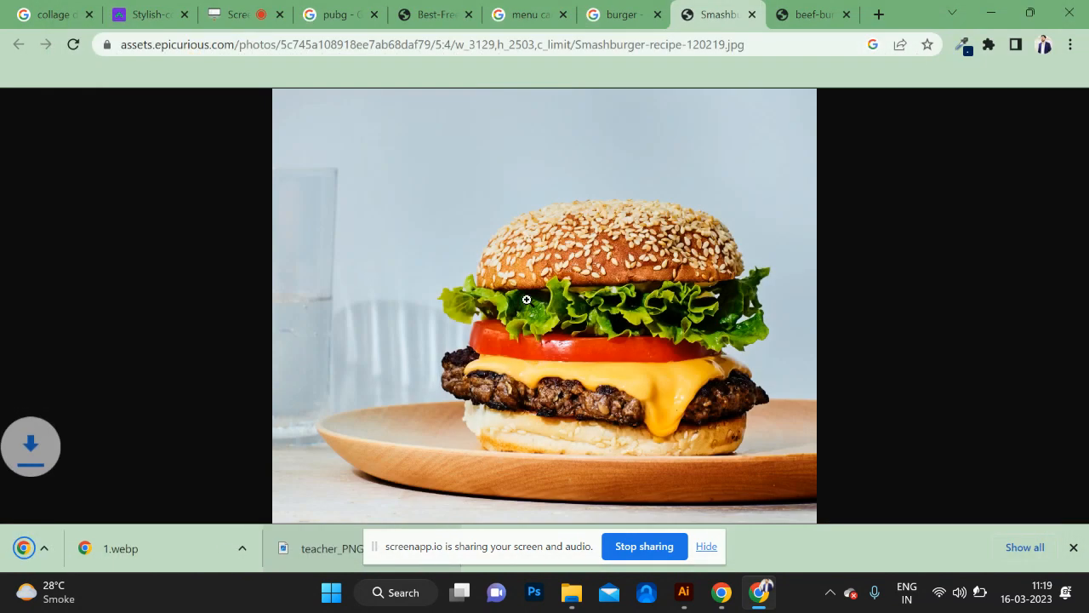
- Try to copy the Smashburger image and paste it into the menu document in Illustrator
click(812, 12)
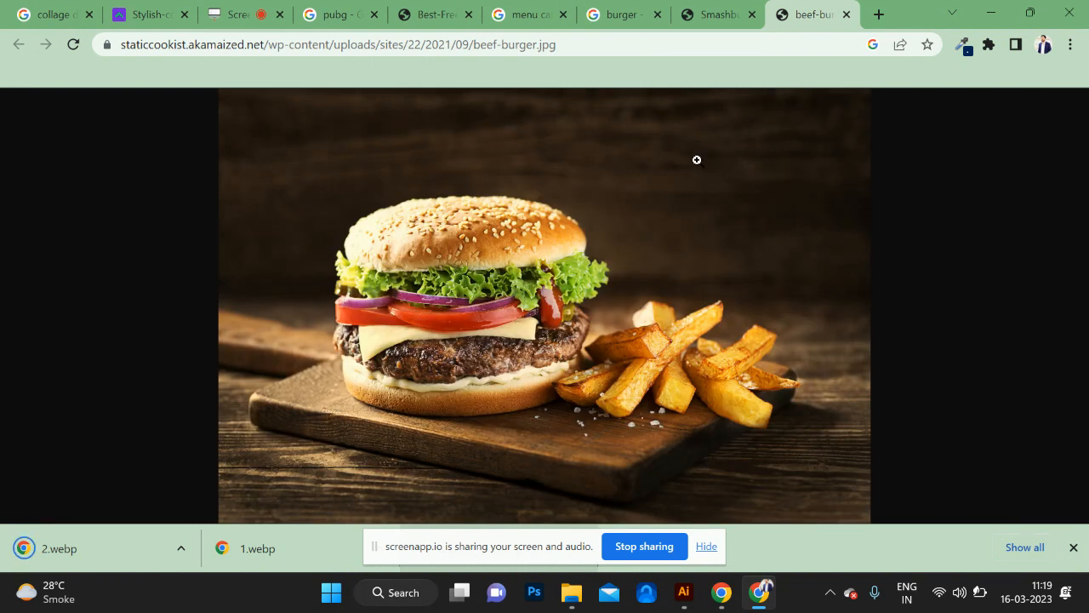
click(706, 18)
right_click(602, 235)
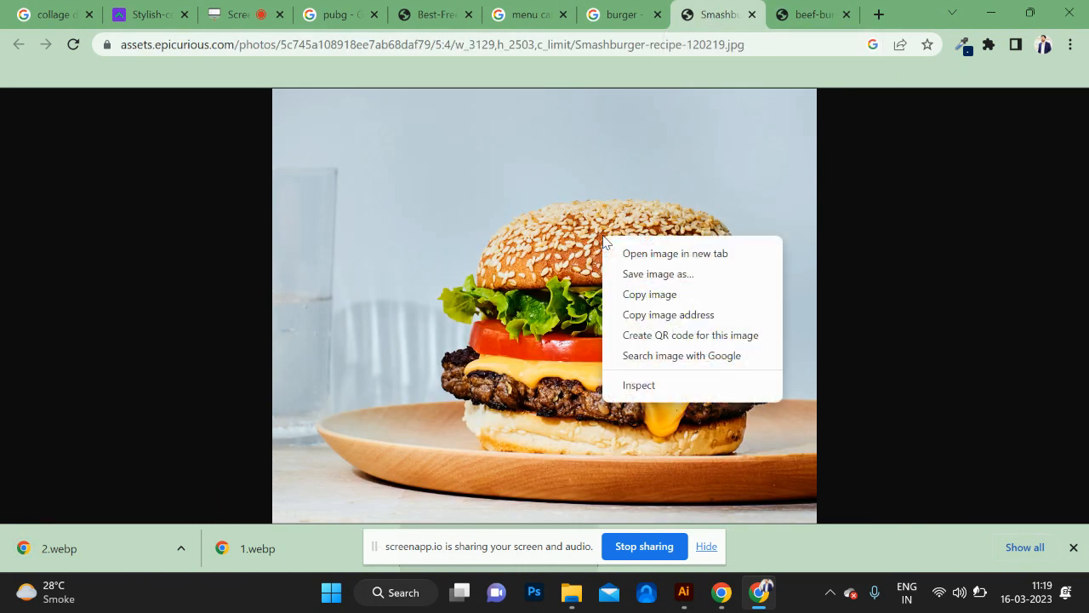
click(647, 294)
key(alt+Tab)
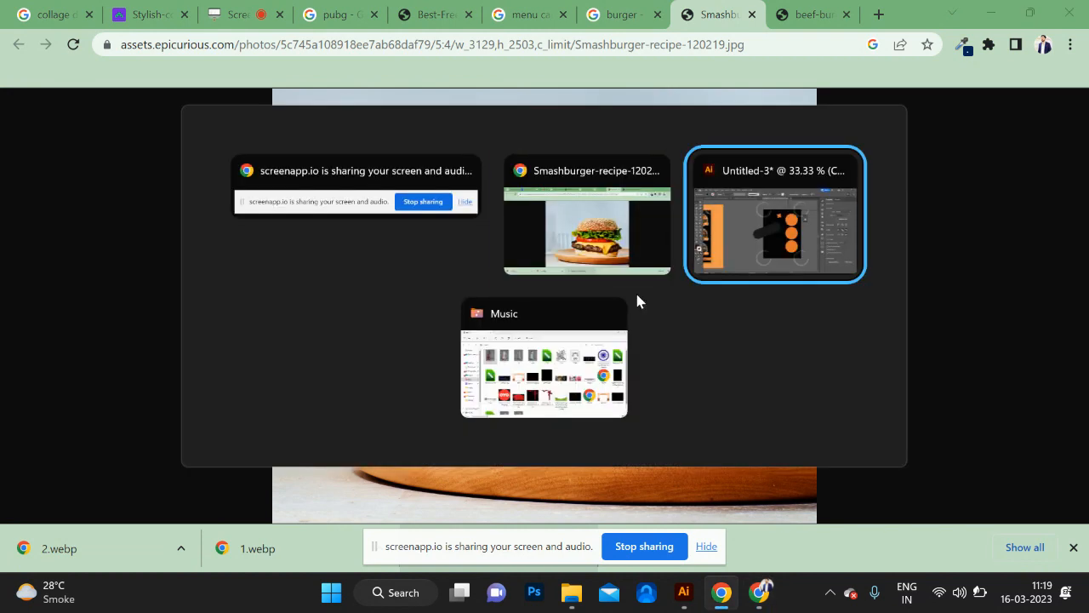
click(649, 250)
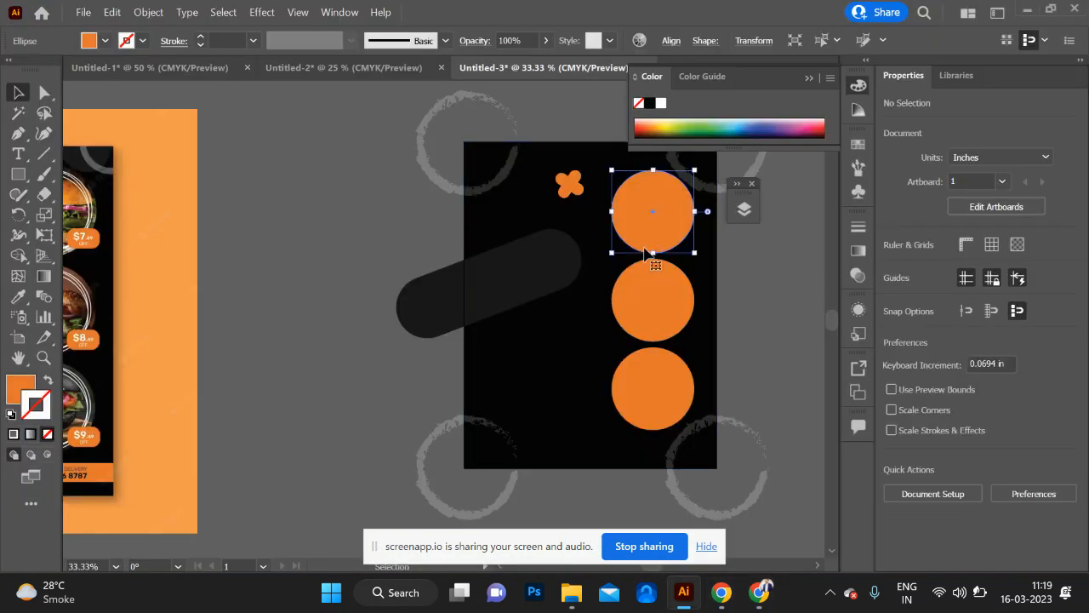
scroll(644, 253, right, 3)
key(v)
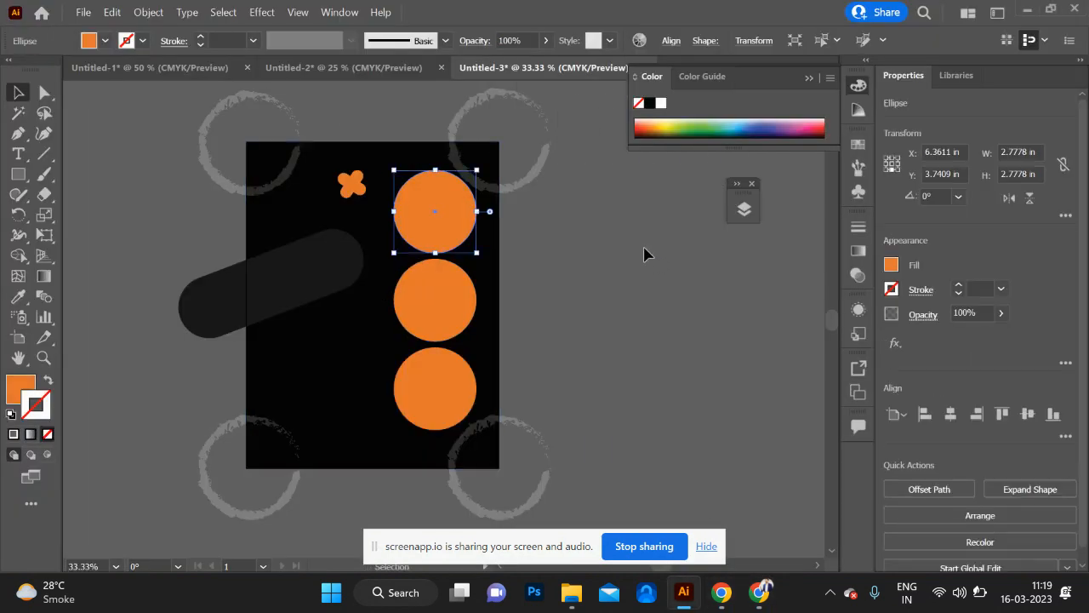
- Copy the Smashburger image again from Chrome and retry transferring it to the Illustrator document
key(alt+Tab)
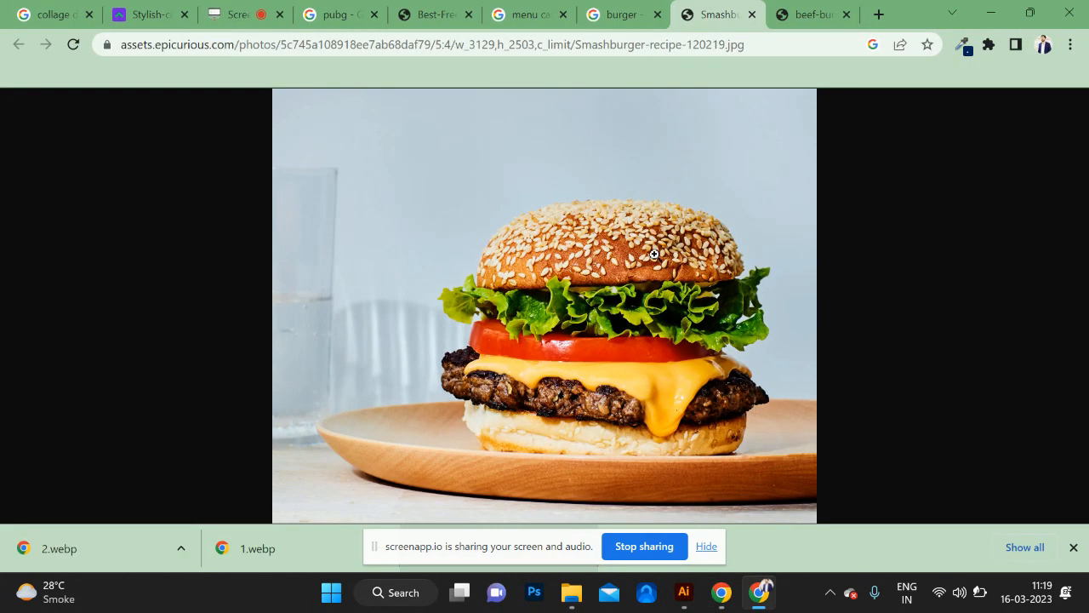
right_click(656, 256)
click(706, 315)
key(alt+Tab)
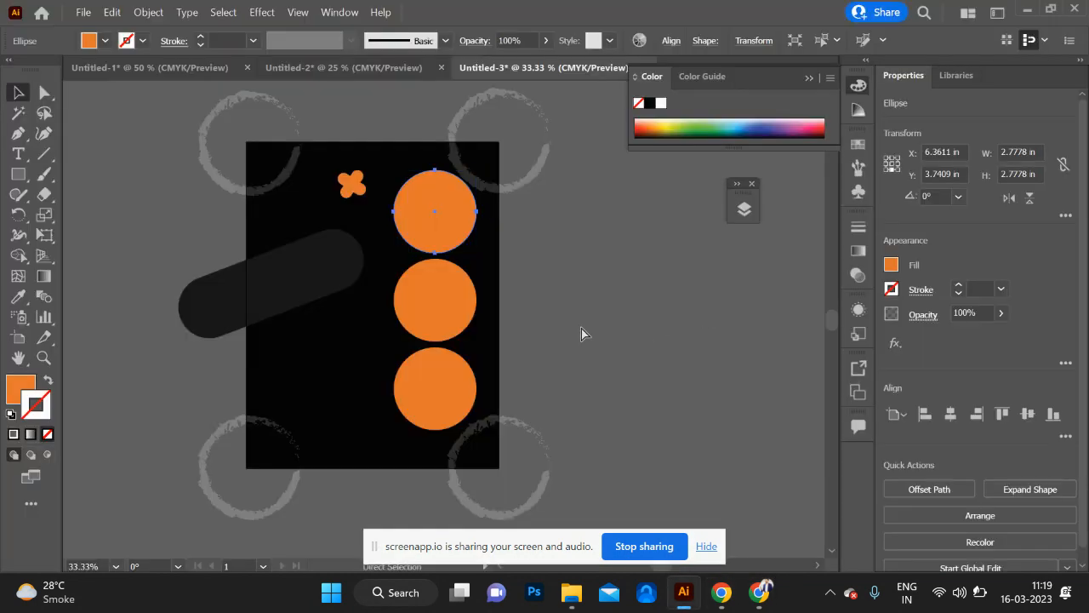
click(638, 271)
key(alt+Tab)
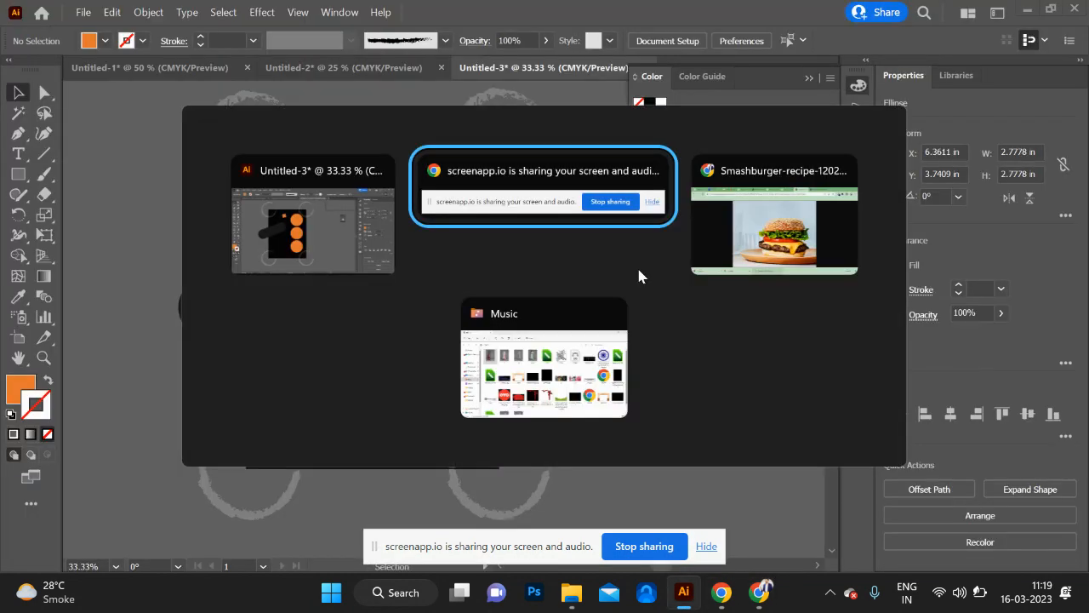
key(alt+Tab)
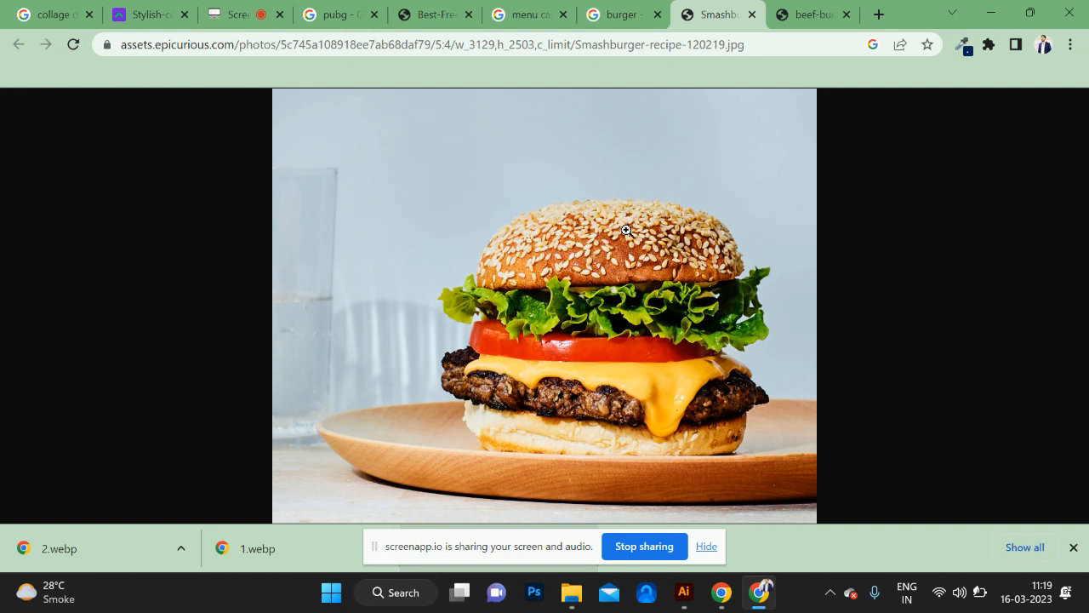
- Copy the Smashburger image from Chrome, switch to Illustrator and paste it into the menu document
right_click(626, 230)
click(680, 291)
key(alt+Tab)
key(alt+Tab)
key(Tab)
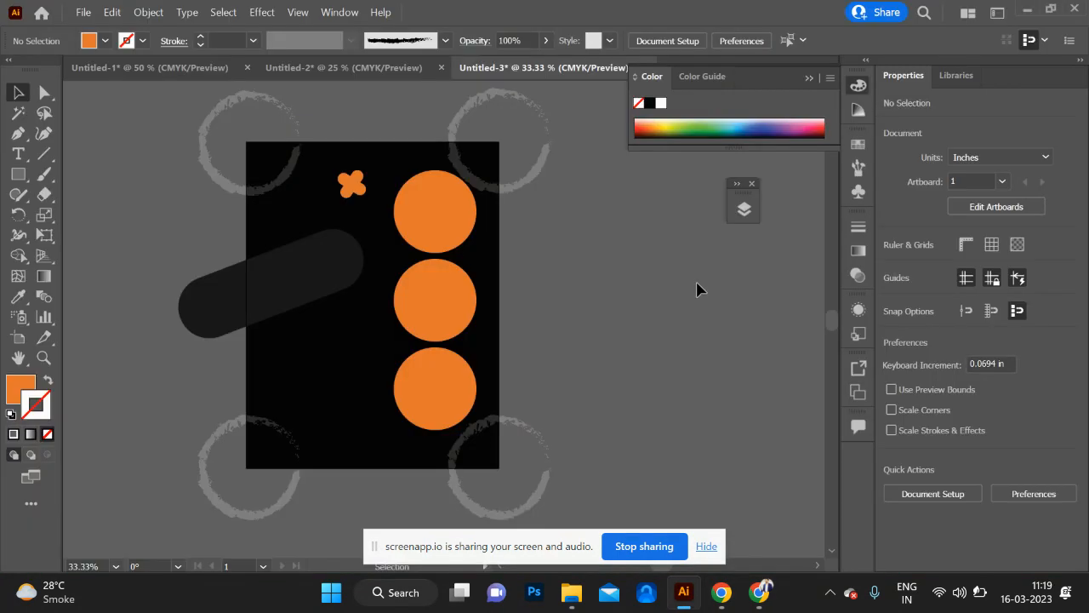
key(ctrl+v)
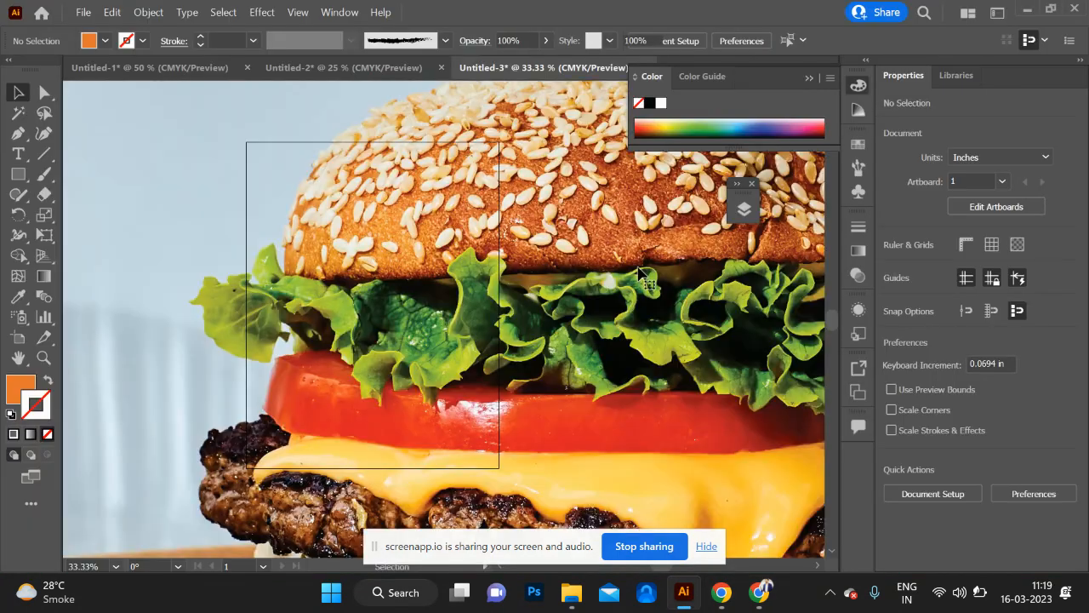
- Scale the pasted burger photo down proportionally about its centre to about 6.20 × 4.96 in
key(ctrl+minus)
key(ctrl+minus)
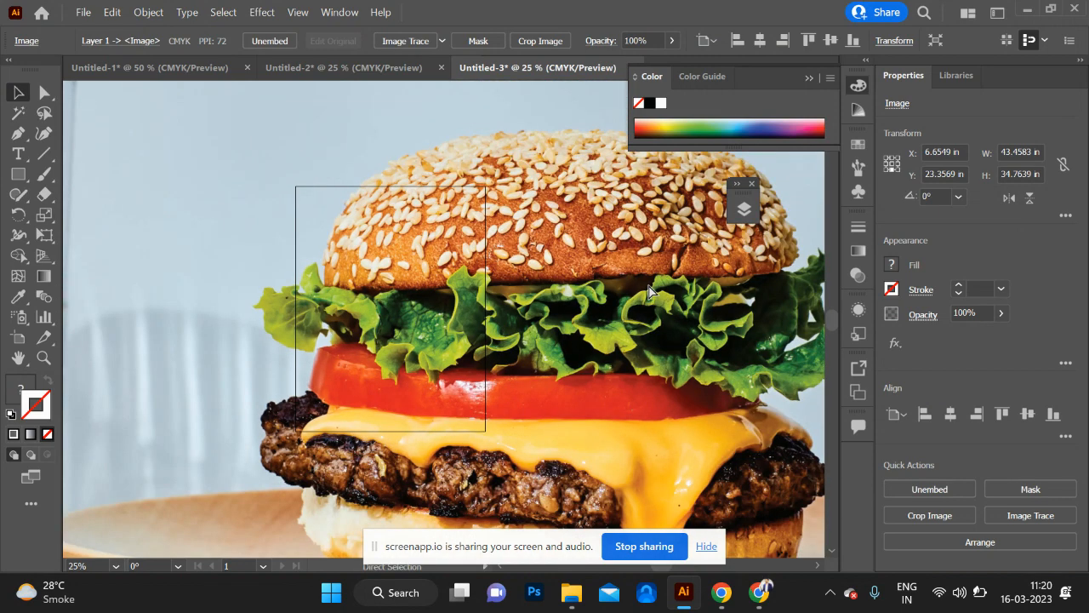
key(ctrl+minus)
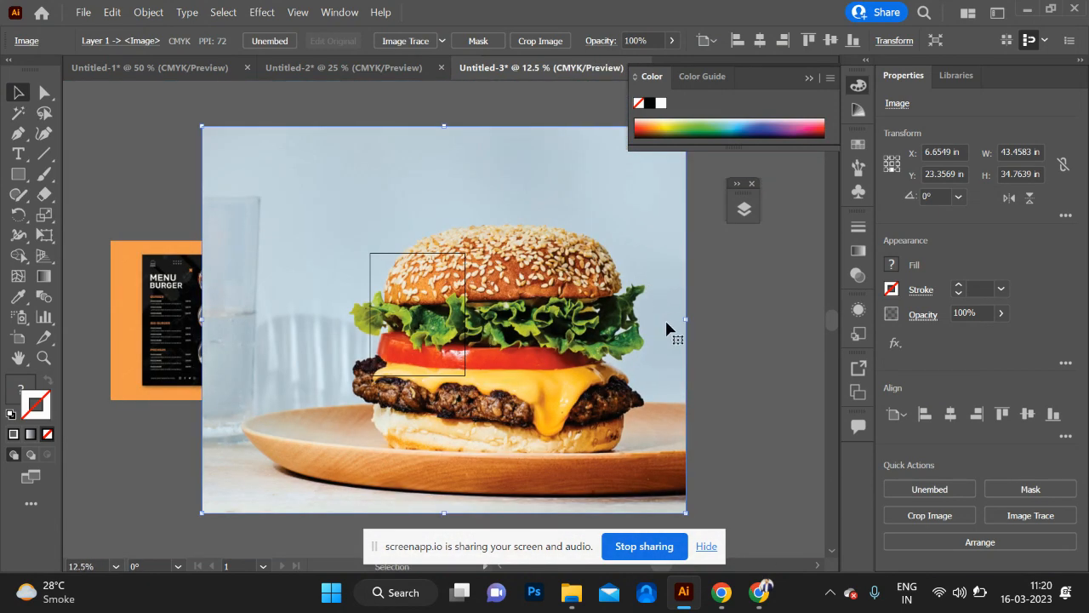
drag(202, 126, 411, 285)
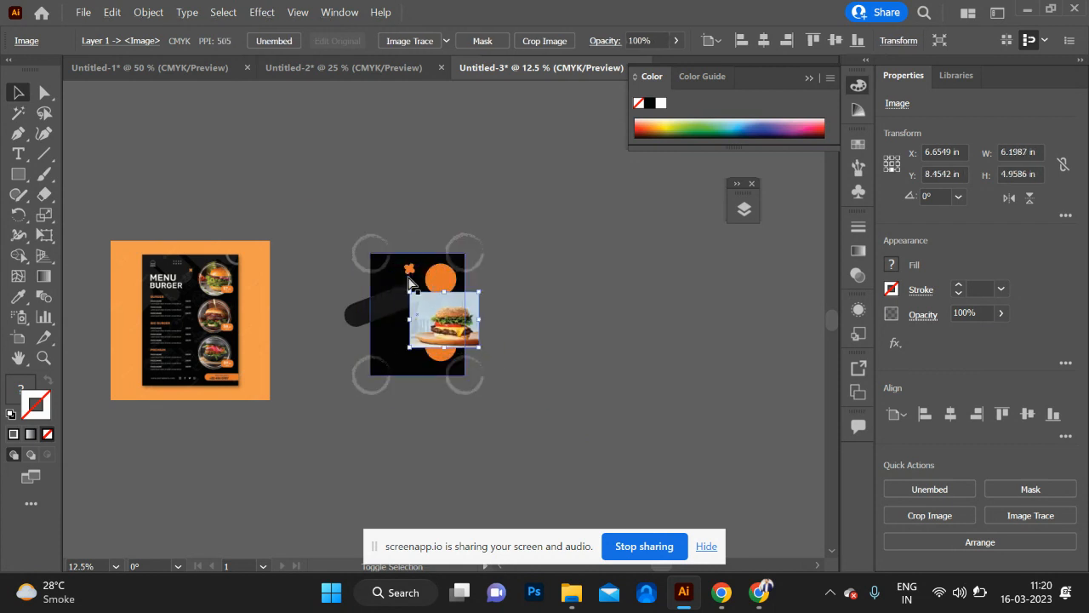
- Move the burger photo over the uppermost orange circle and scale it to about 4.95 × 3.96 in
key(ctrl+plus)
key(ctrl+plus)
key(ctrl+plus)
drag(494, 310, 464, 170)
drag(280, 288, 303, 266)
drag(443, 235, 434, 206)
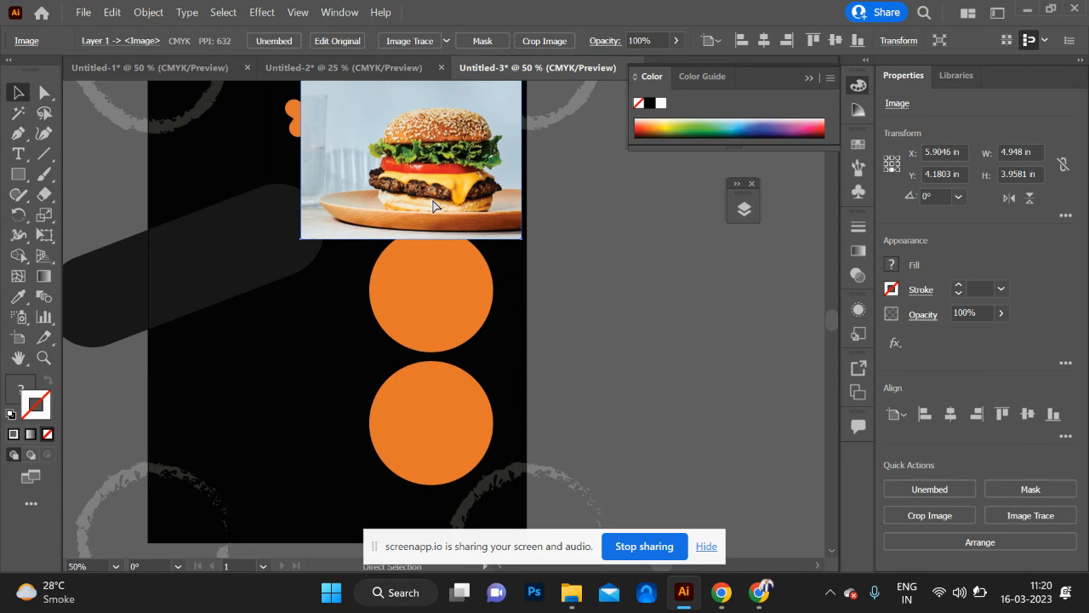
drag(434, 206, 434, 206)
- Send the burger photo backward behind the orange circles and the cross, and deselect it
key(ctrl+bracketleft)
key(ctrl+bracketleft)
key(ctrl+bracketleft)
key(ctrl+bracketleft)
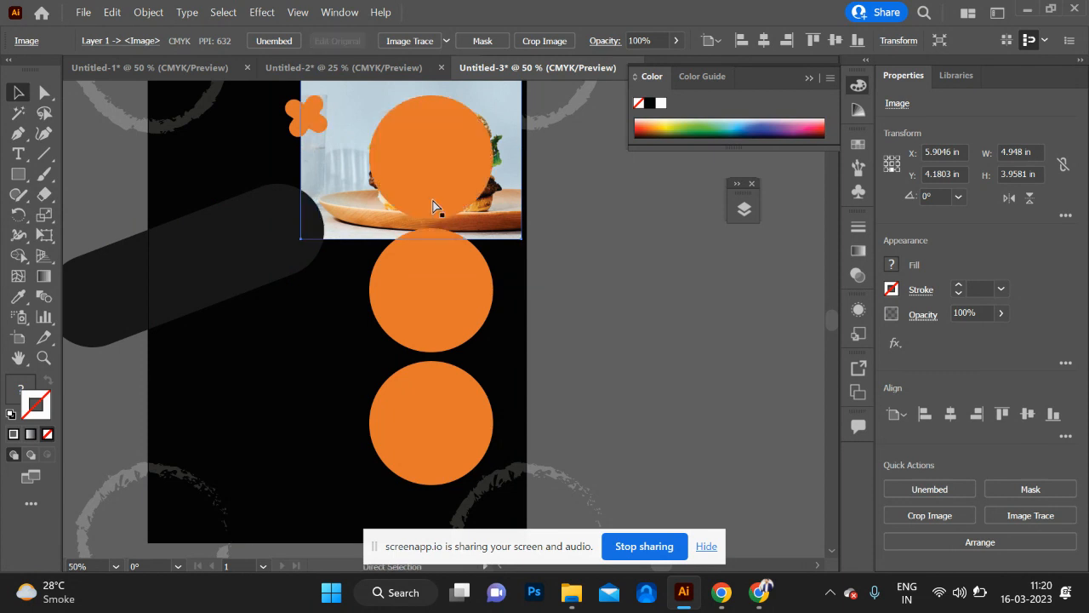
click(593, 271)
- Scale the burger photo to about 4.19 × 3.35 in and add the uppermost orange circle to the selection
click(519, 236)
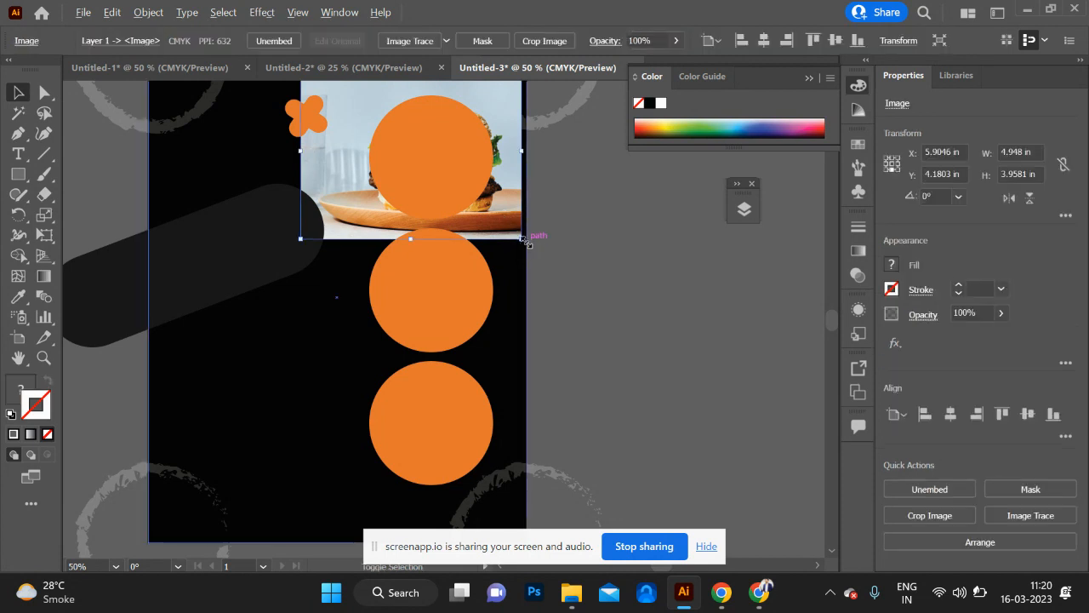
drag(523, 239, 505, 225)
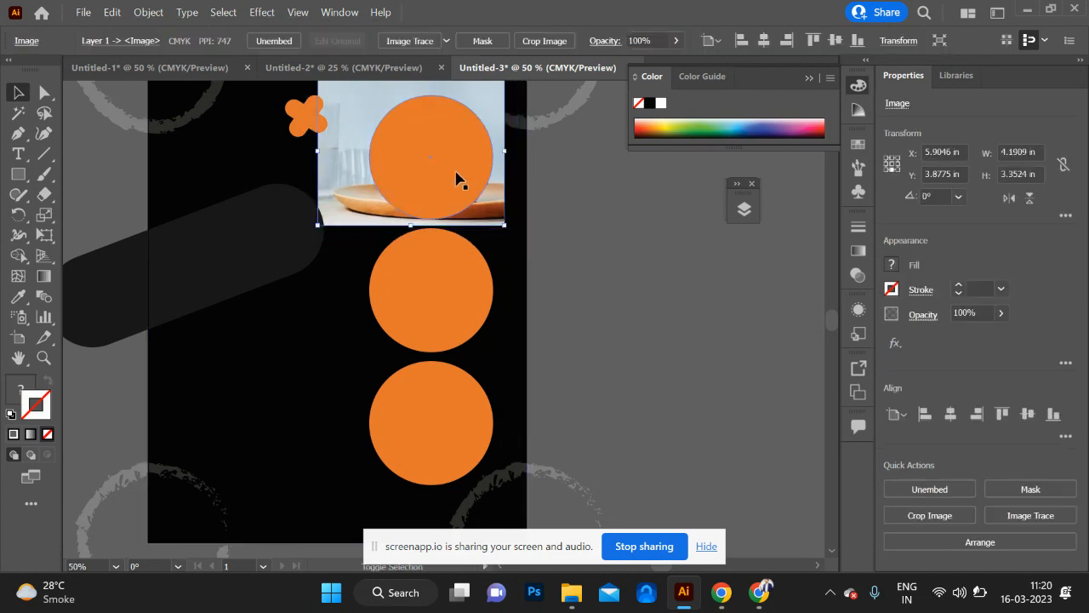
shift+click(456, 177)
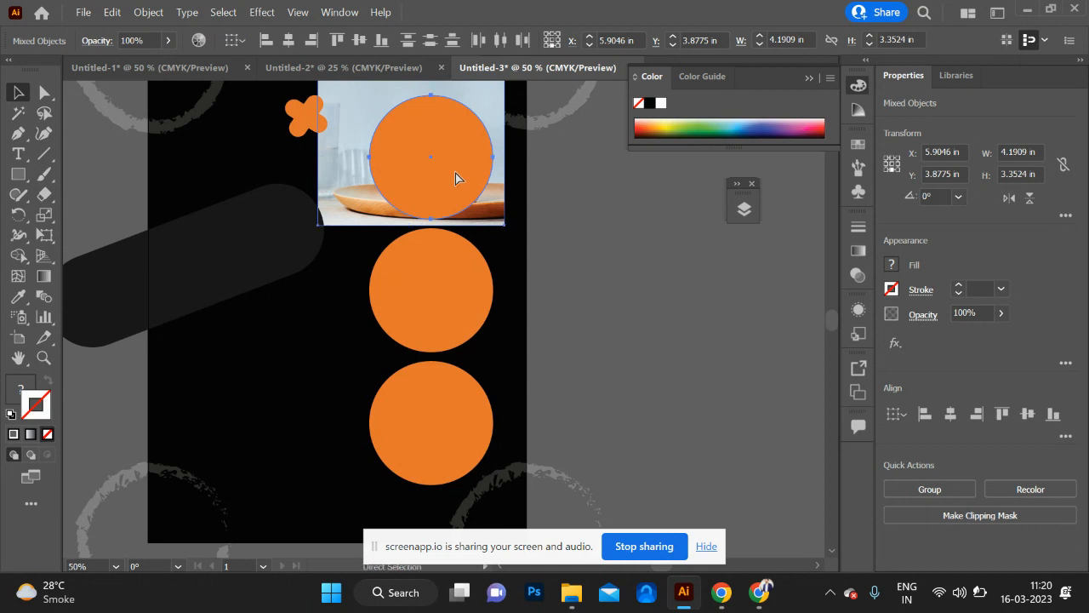
- Clip the sesame burger photo to the uppermost orange circle with a clipping mask
key(ctrl+7)
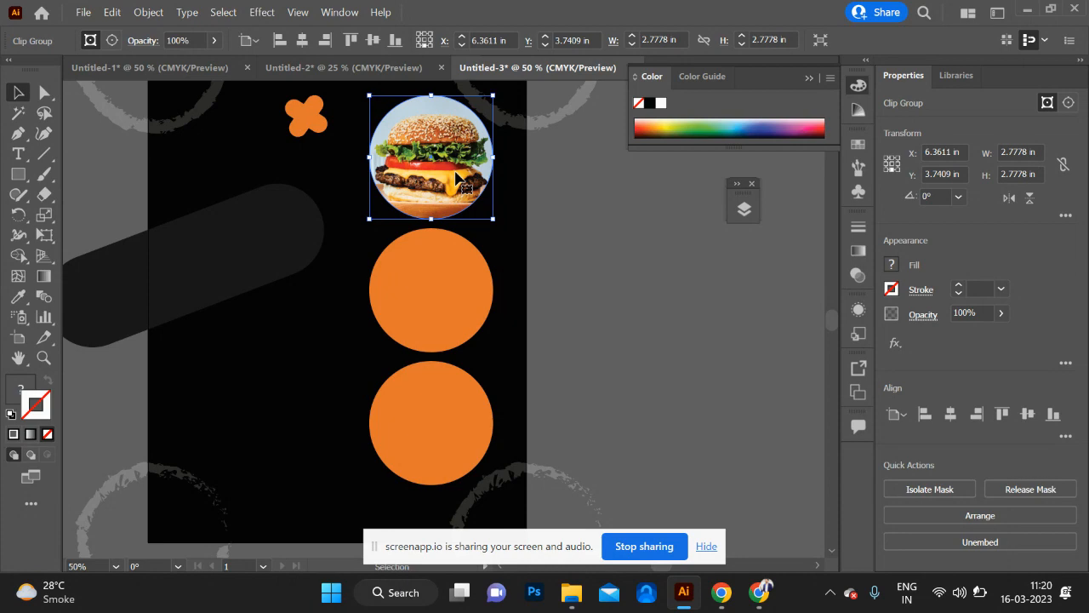
- Switch to Chrome and copy the full-size beef burger photo, beef-burger.jpg, from its own tab
key(alt+Tab)
key(Tab)
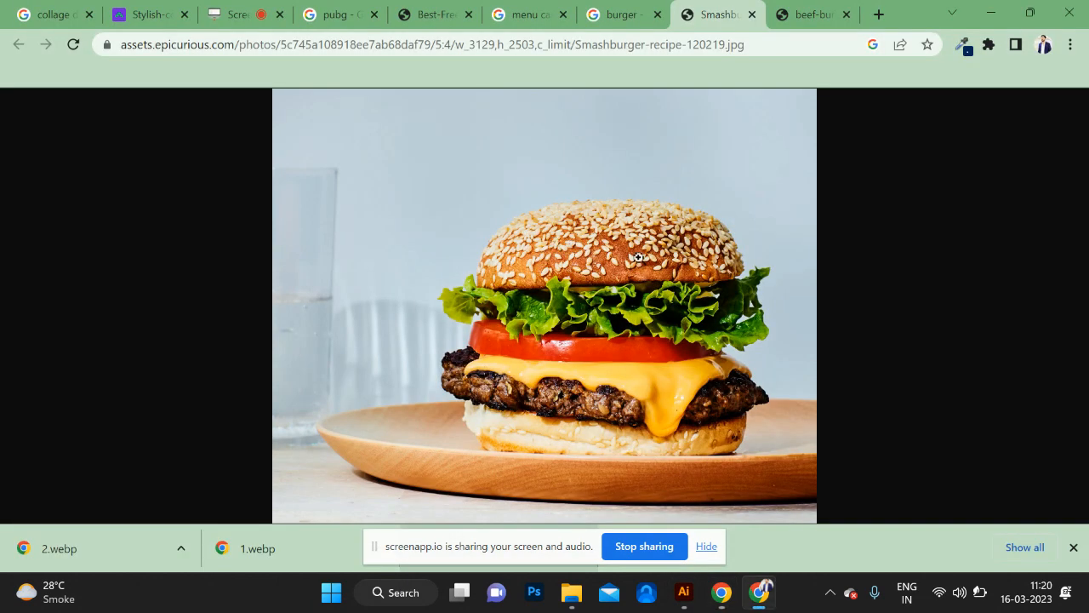
click(809, 23)
right_click(608, 213)
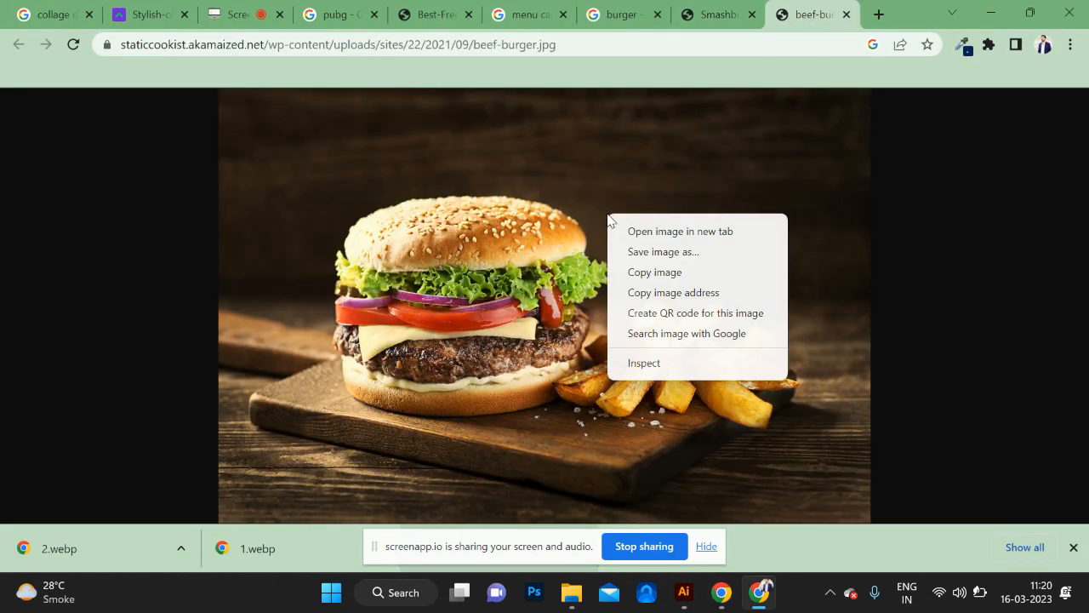
click(655, 273)
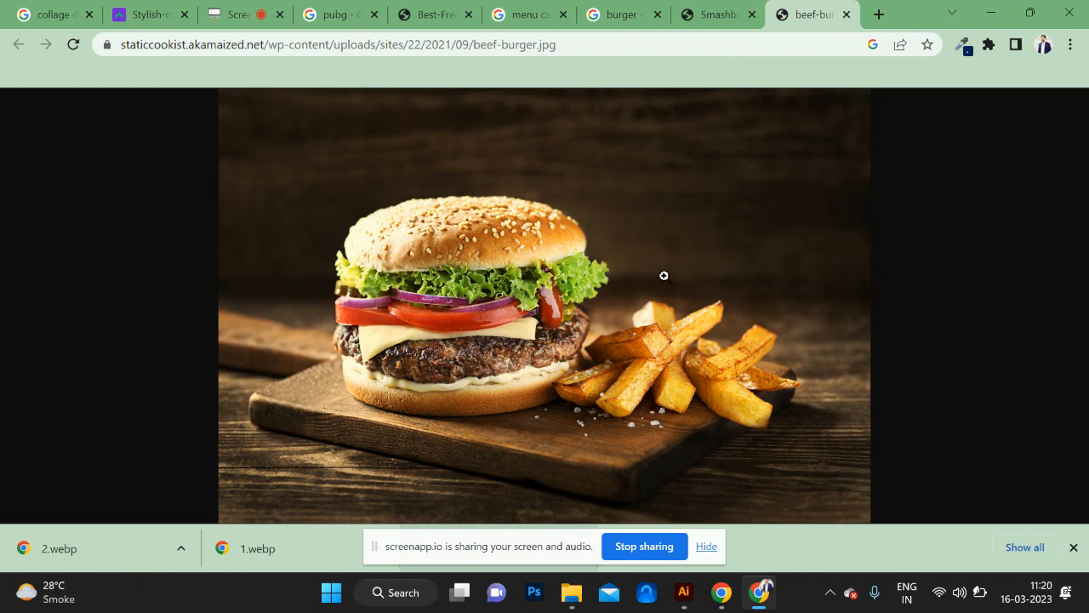
- Preview the NISH KITCHEN burger in the burger image results and open the related "simple burger" image search
key(alt+Tab)
click(438, 15)
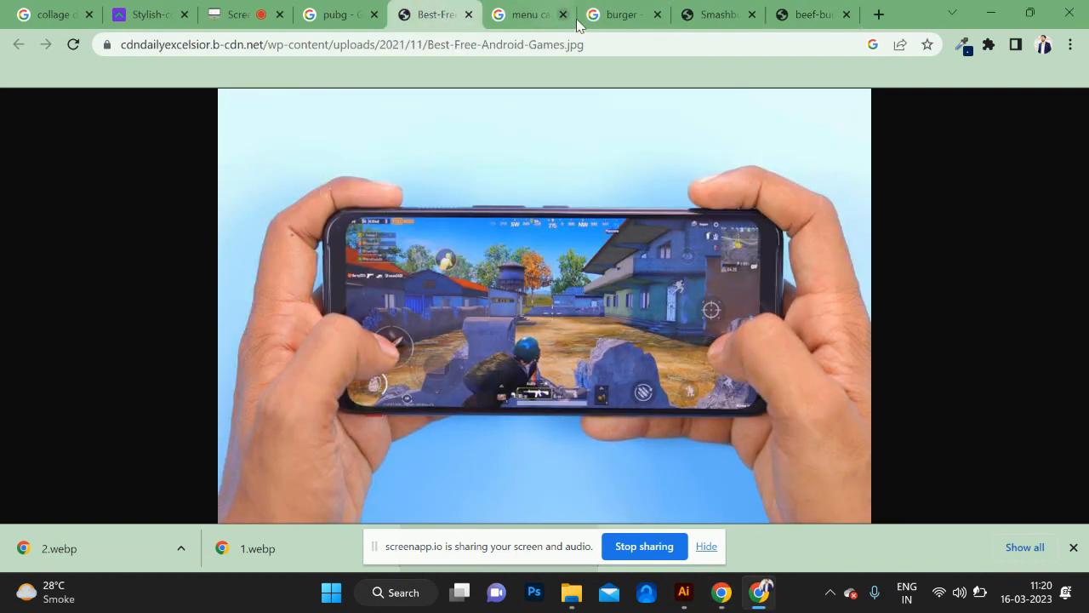
click(610, 17)
scroll(419, 448, down, 3)
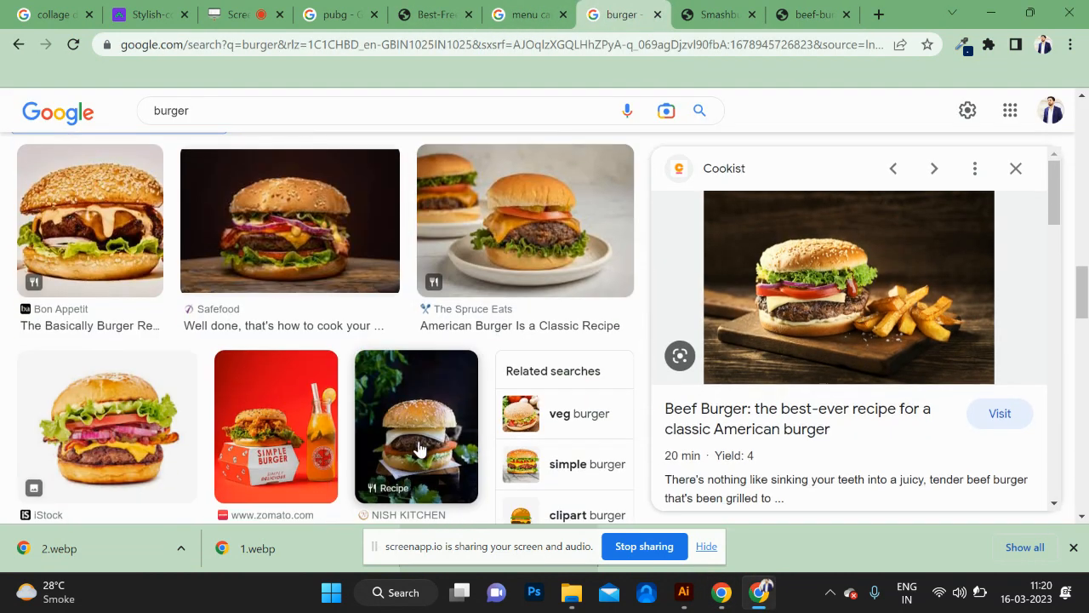
click(427, 369)
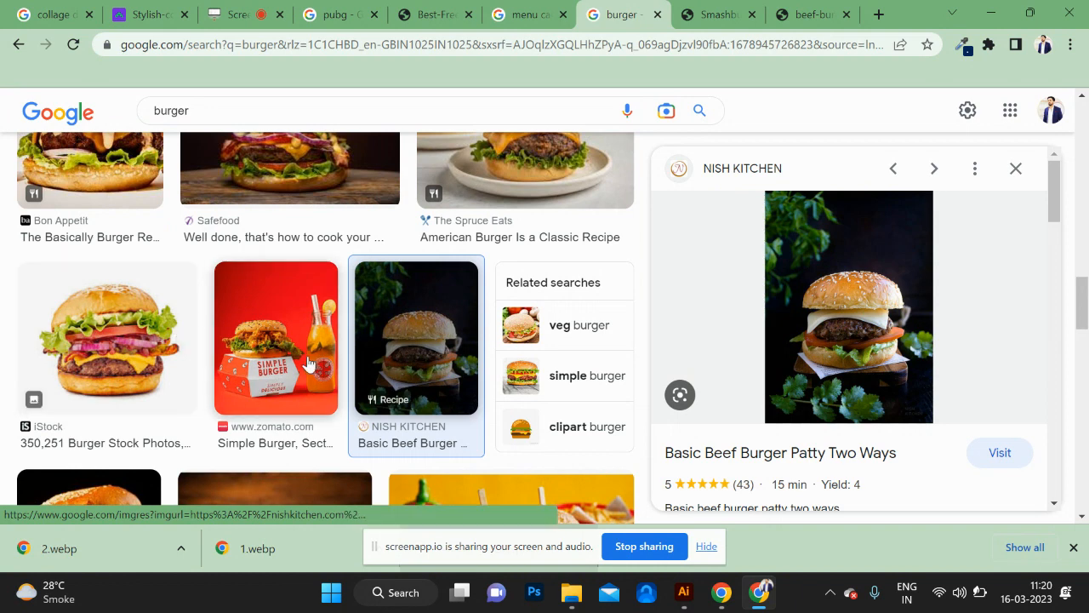
right_click(877, 332)
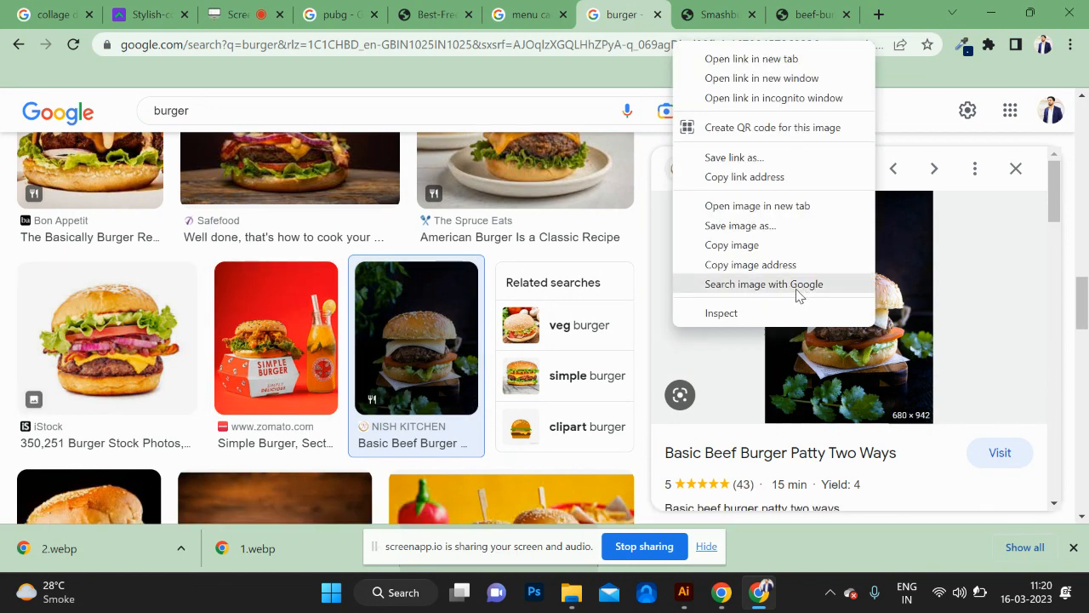
click(510, 377)
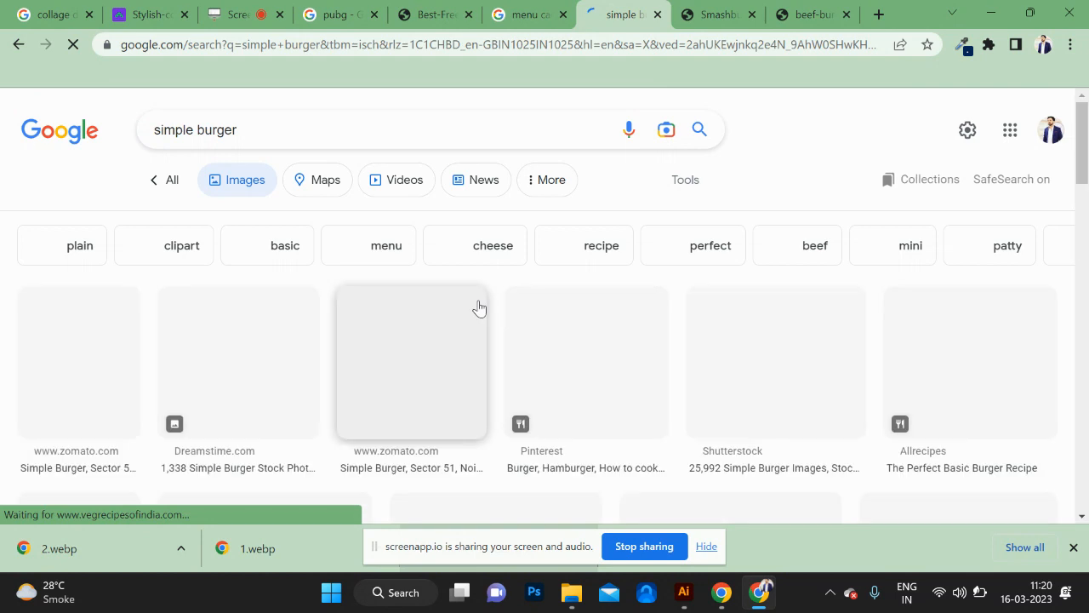
- Preview the Pinterest burger from the simple burger results and open its image in a new tab
click(583, 389)
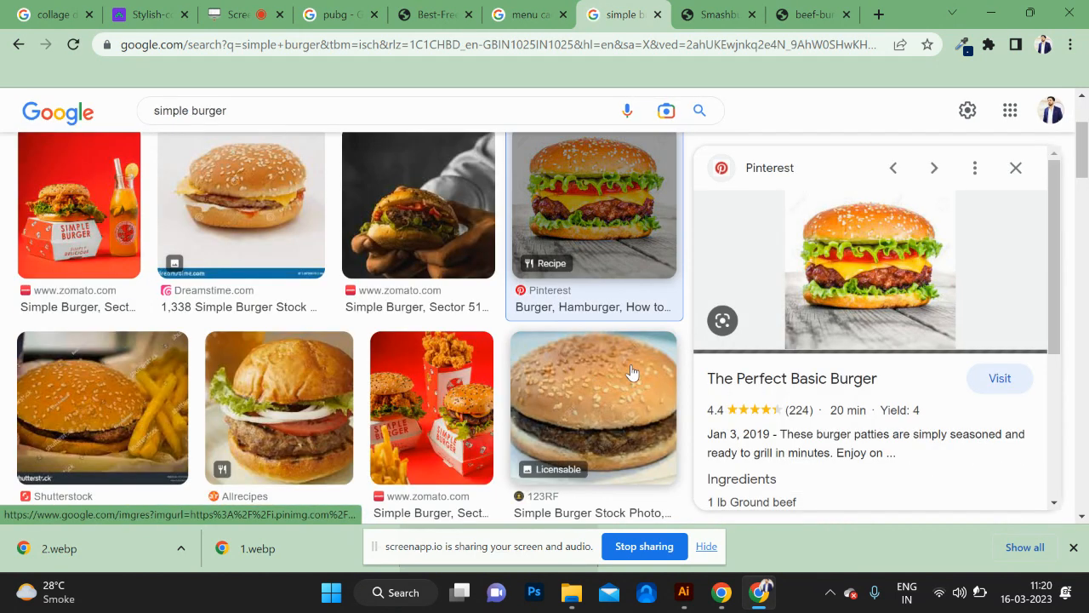
right_click(909, 259)
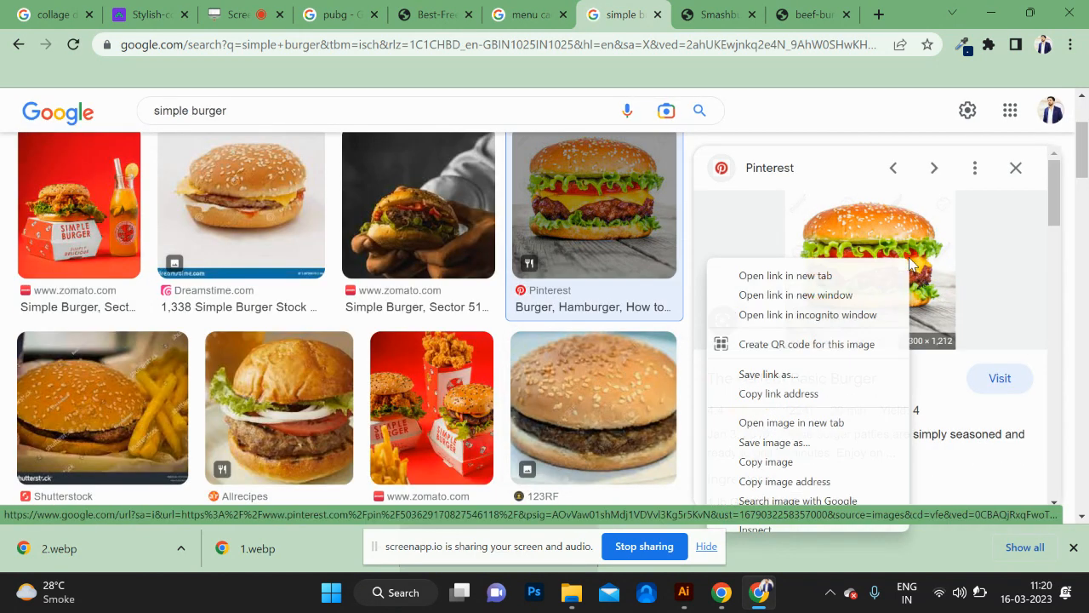
click(804, 423)
- Switch to Illustrator and paste the copied beef burger photo into the menu document
key(alt+Tab)
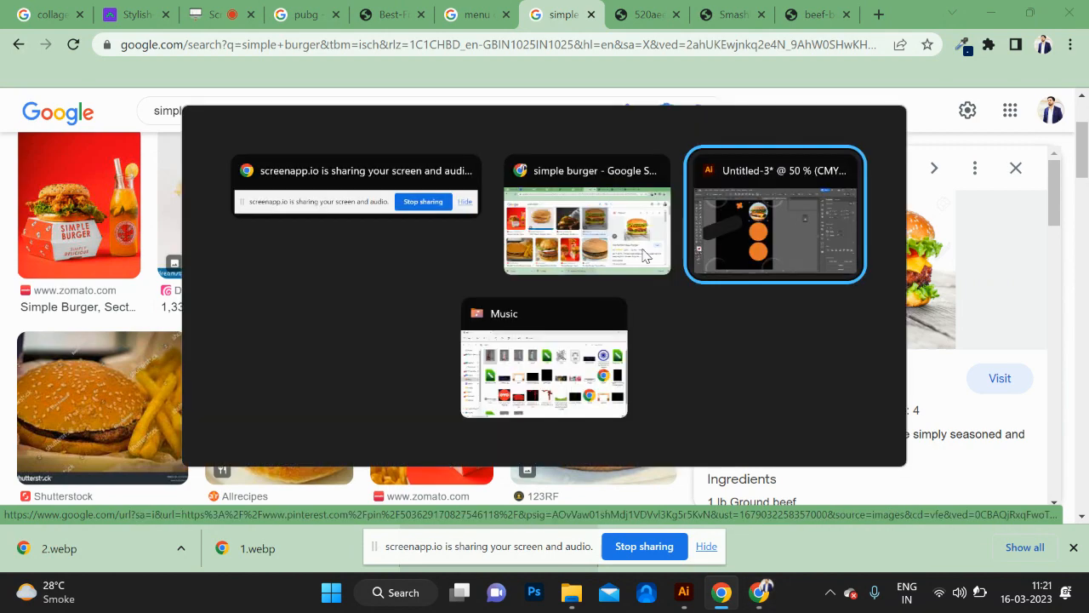
click(426, 288)
ctrl+click(426, 288)
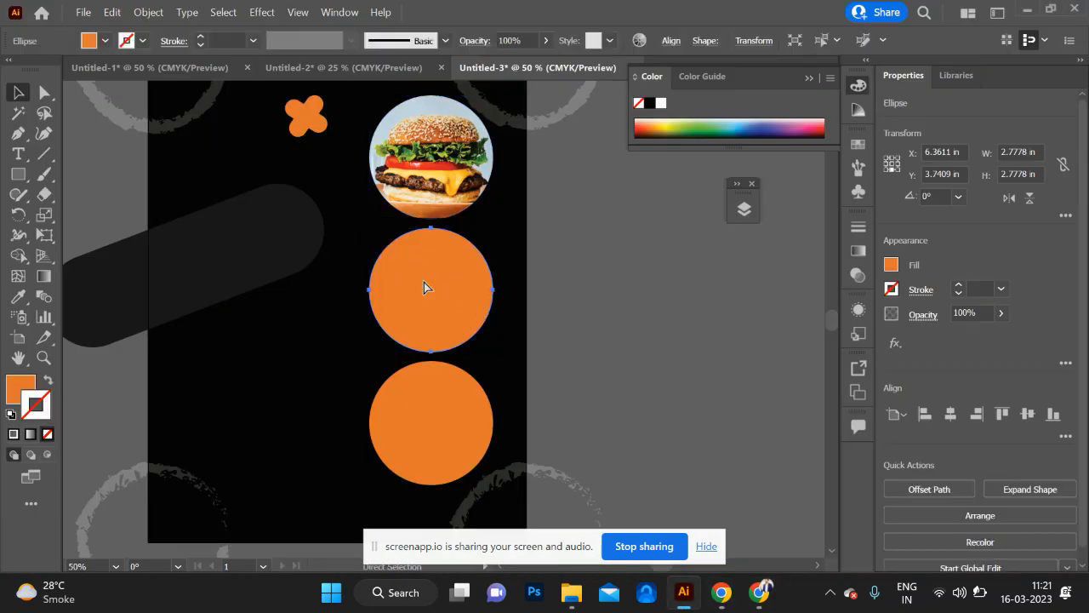
key(ctrl+v)
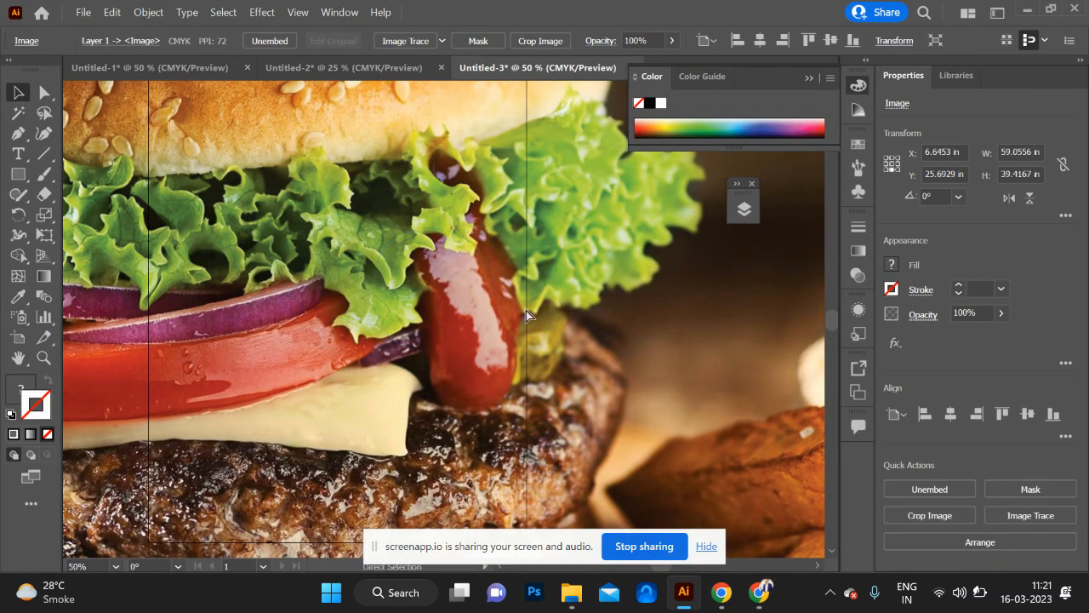
- Scale the pasted beef burger photo down proportionally about its centre to about 6.18 × 4.12 in
key(ctrl+minus)
key(ctrl+minus)
key(ctrl+minus)
key(ctrl+minus)
key(ctrl+minus)
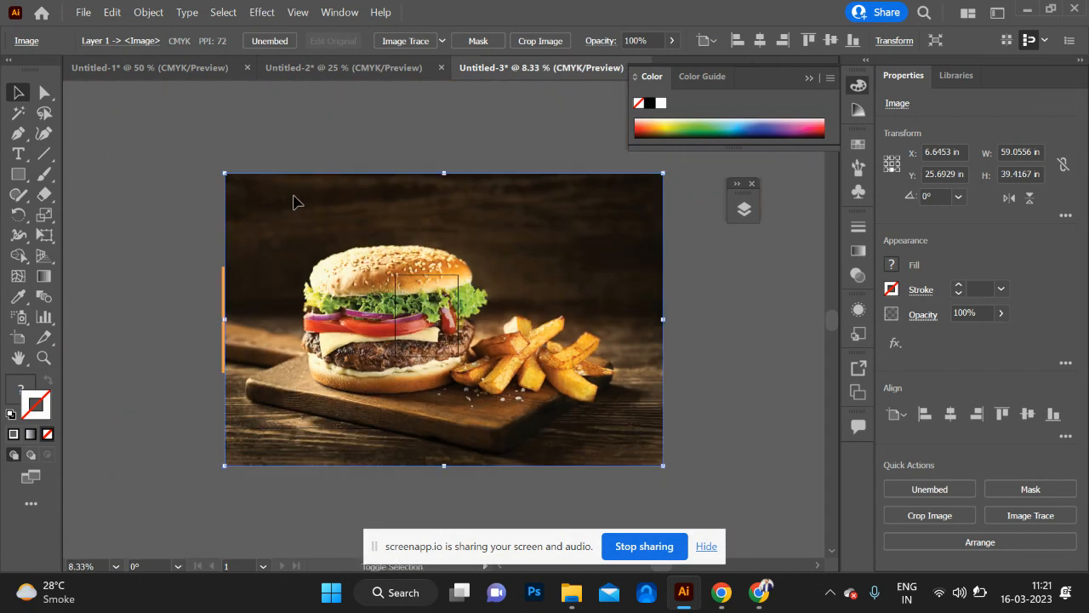
drag(227, 175, 423, 297)
- Scale the beef burger photo to about 4.61 × 3.08 in and position its burger over the middle orange circle
key(ctrl+plus)
key(ctrl+plus)
key(ctrl+plus)
key(ctrl+plus)
key(ctrl+plus)
key(ctrl+plus)
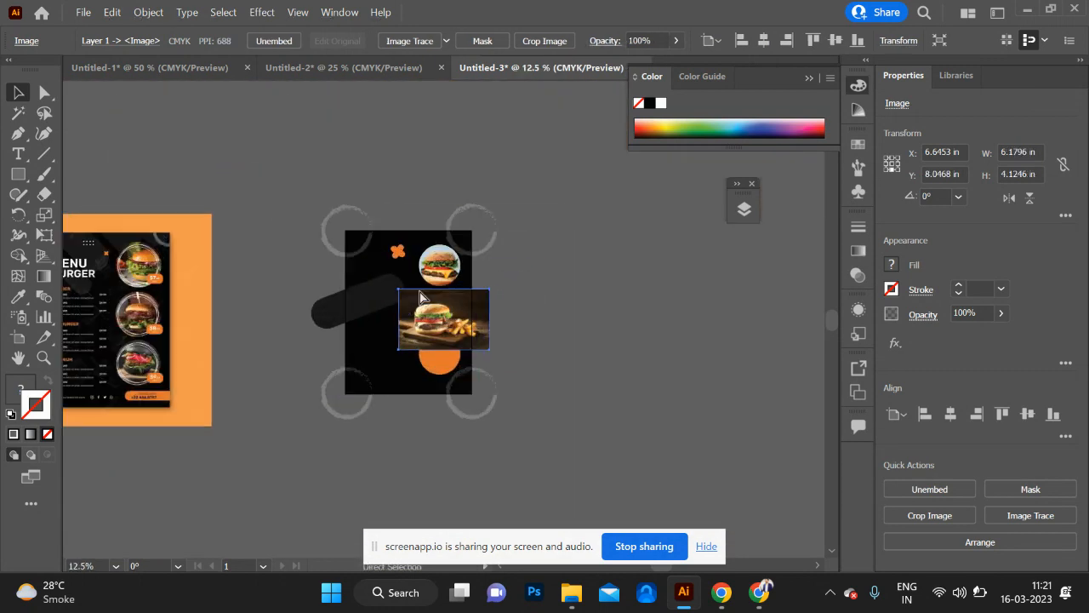
drag(261, 196, 304, 231)
drag(421, 311, 428, 284)
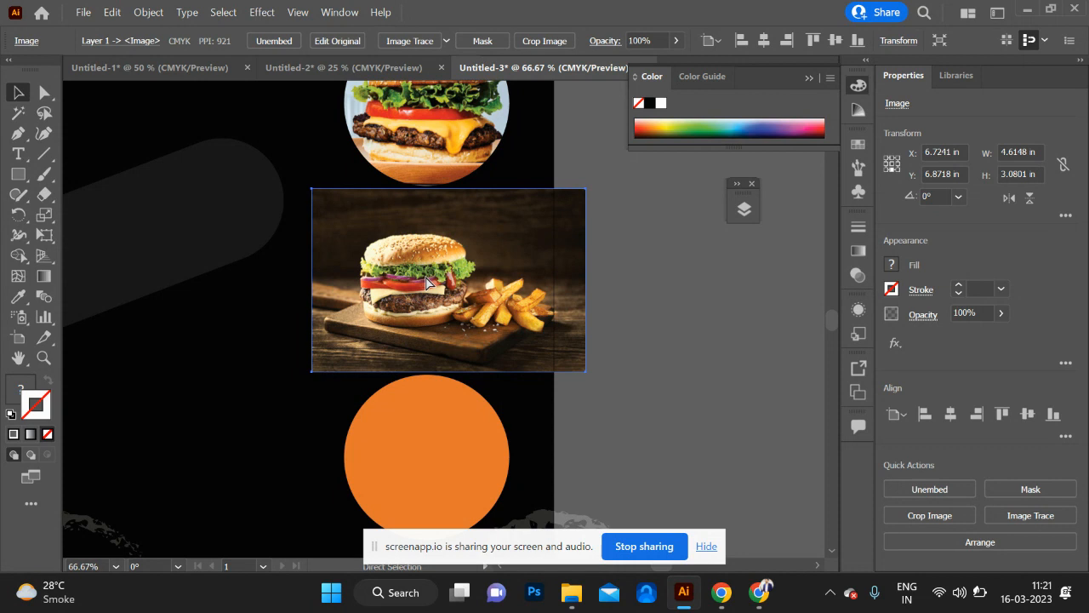
- Send the beef burger photo behind the middle orange circle, clip it to that circle and deselect it
key(ctrl+[)
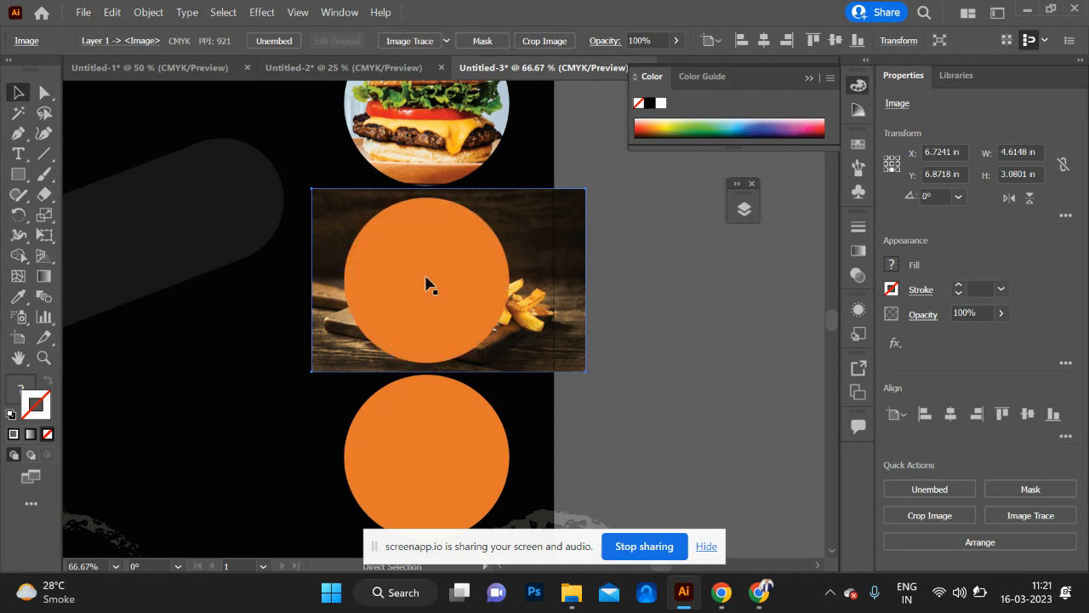
shift+click(474, 305)
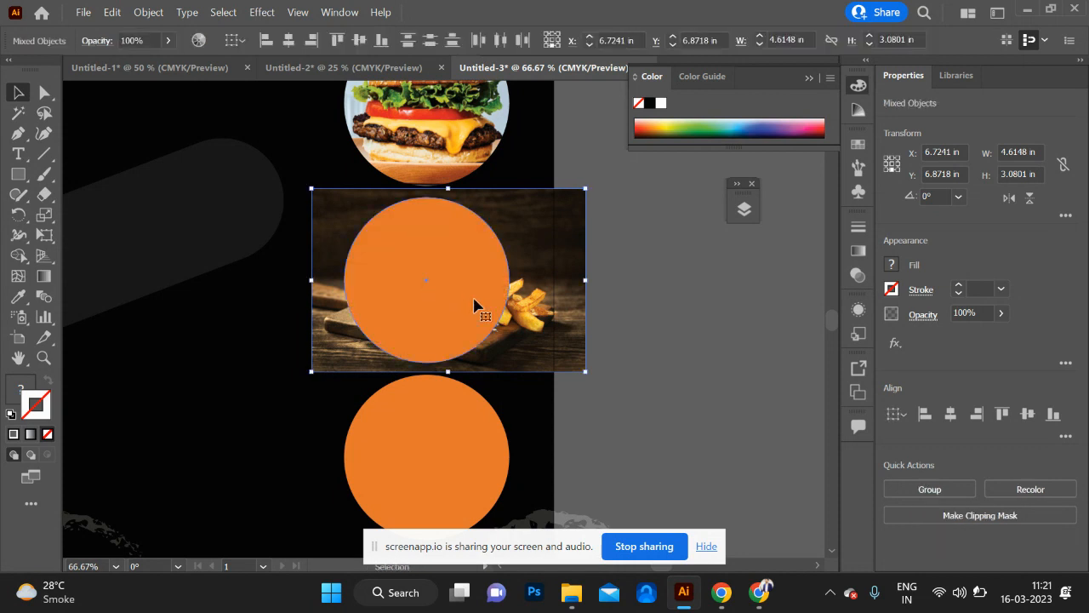
key(ctrl+7)
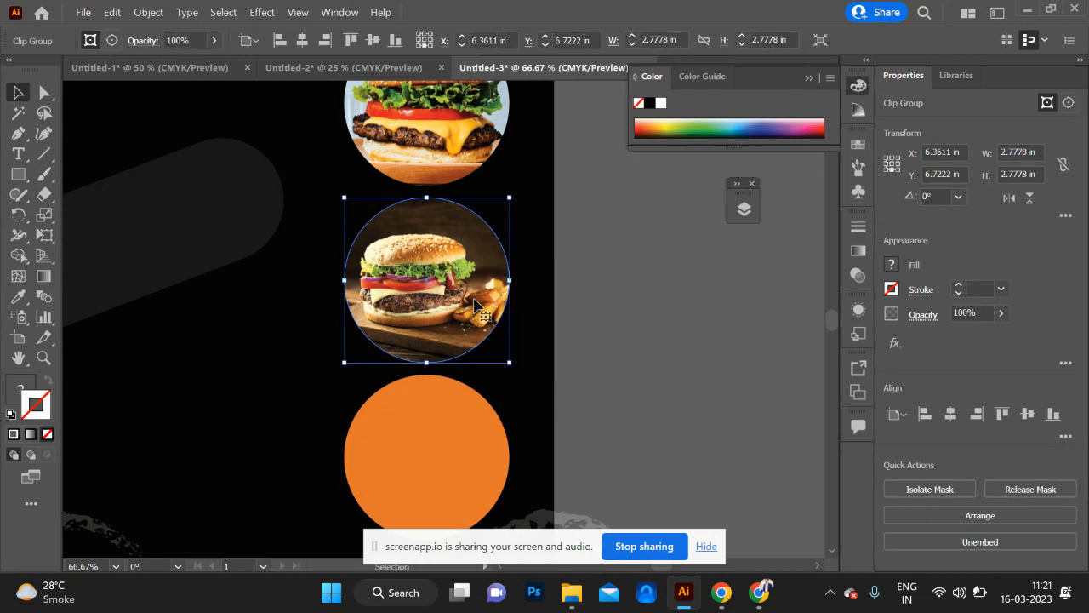
click(616, 336)
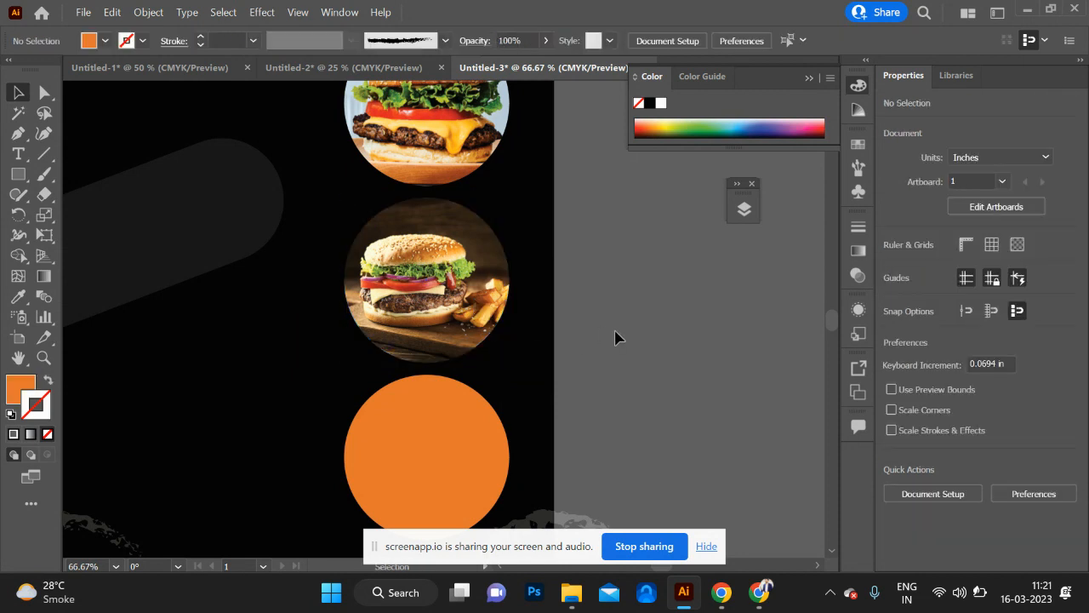
- Shift the beef burger photo inside the middle circle's clipping mask so the burger is centred, and exit isolation mode
click(444, 454)
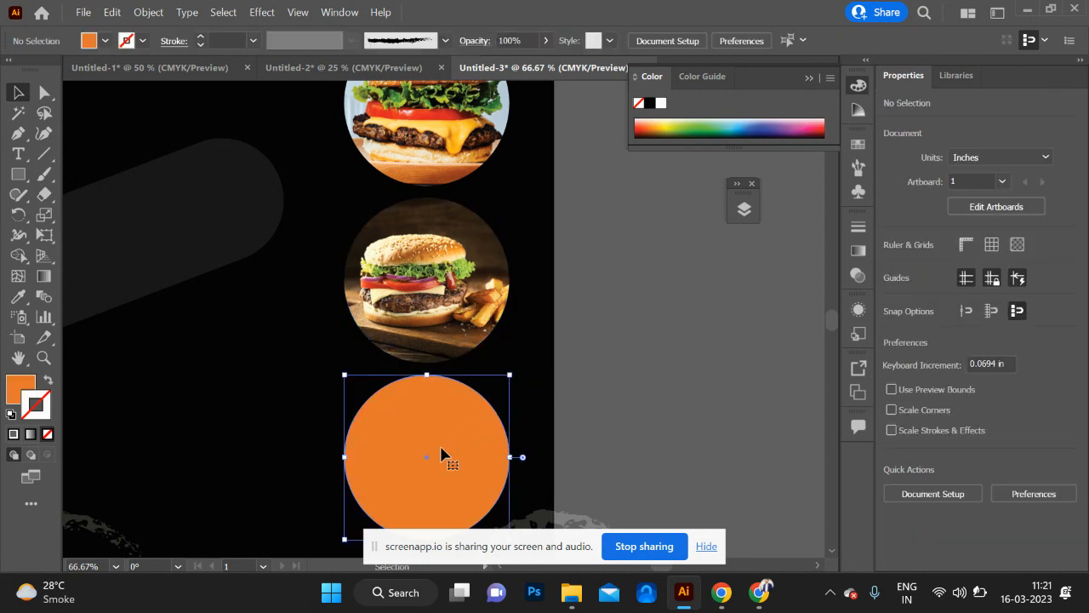
click(443, 290)
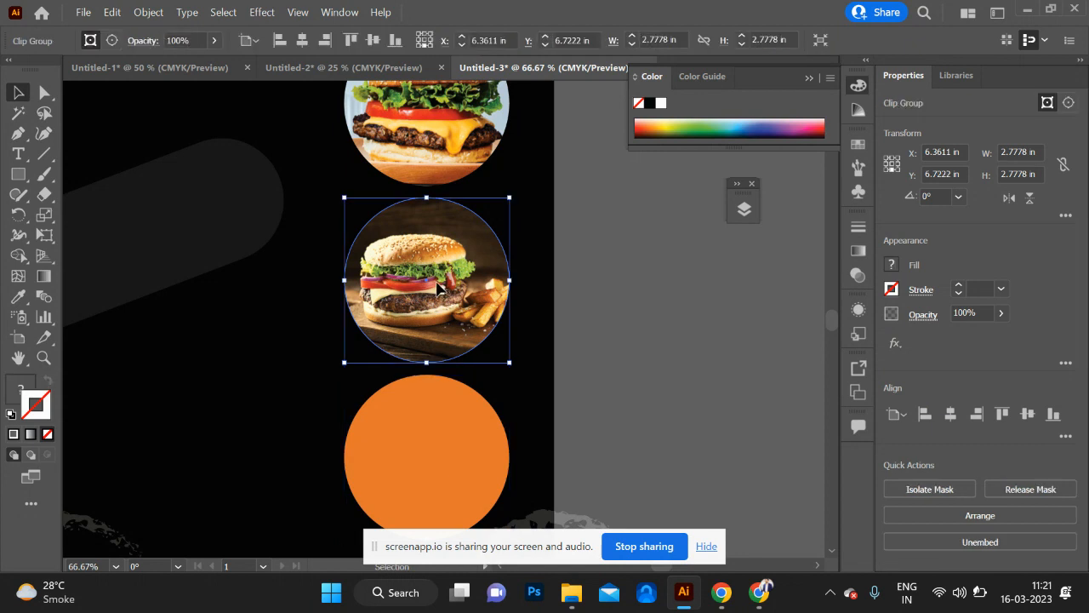
double_click(438, 289)
mouse_move(443, 298)
mouse_down()
mouse_move(464, 301)
mouse_move(458, 293)
mouse_up()
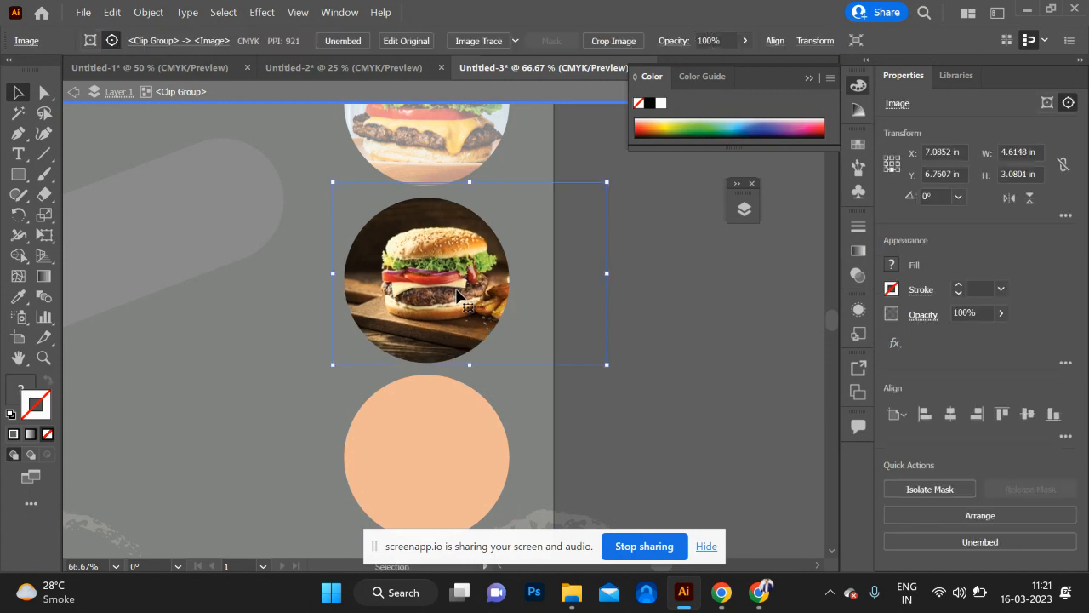
click(72, 97)
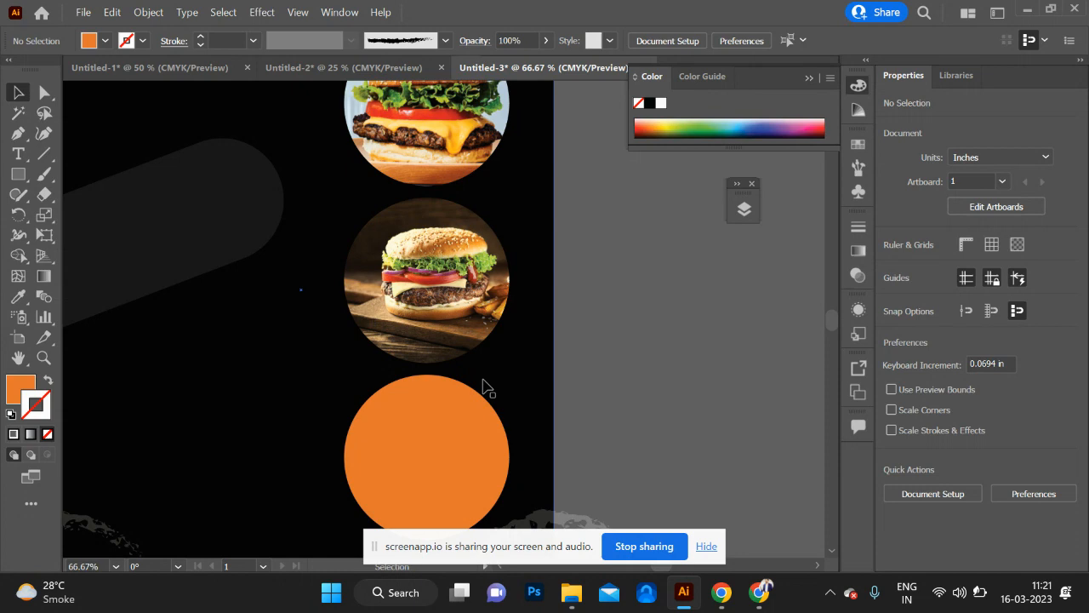
- Select the lowest orange circle
click(418, 427)
key(ctrl+minus)
key(ctrl+minus)
key(ctrl+minus)
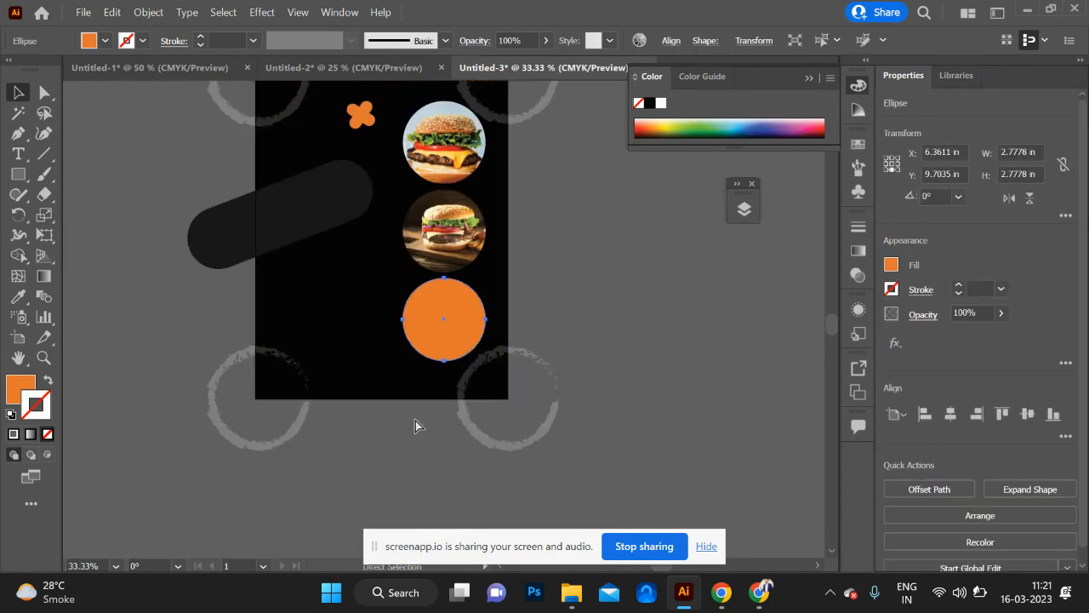
key(ctrl+plus)
key(ctrl+plus)
key(ctrl+plus)
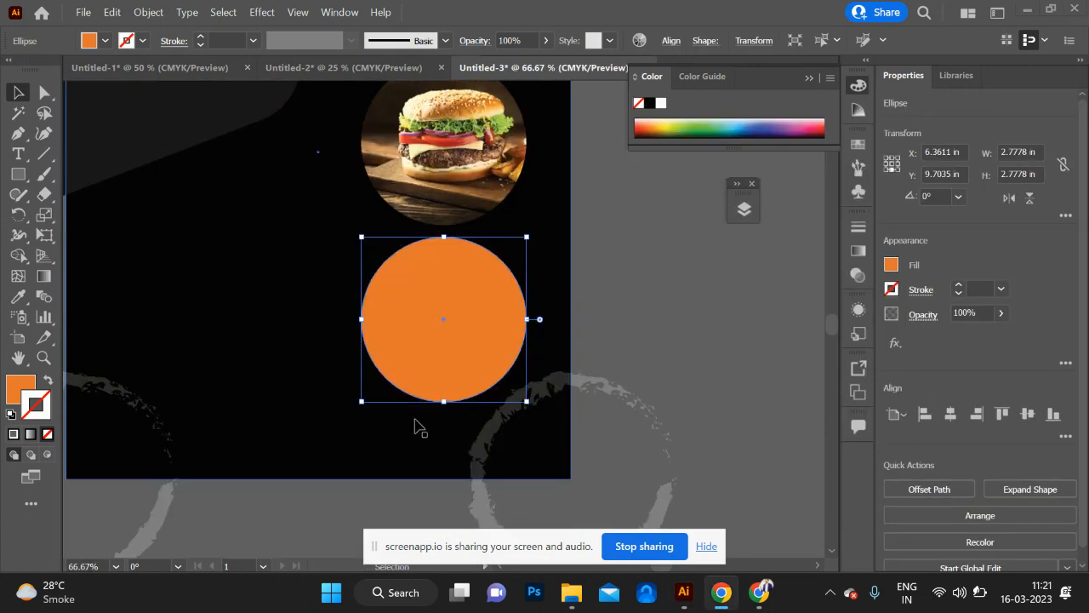
- Switch to Chrome, open the Pinterest burger image in another tab and check it at full size
key(alt+Tab)
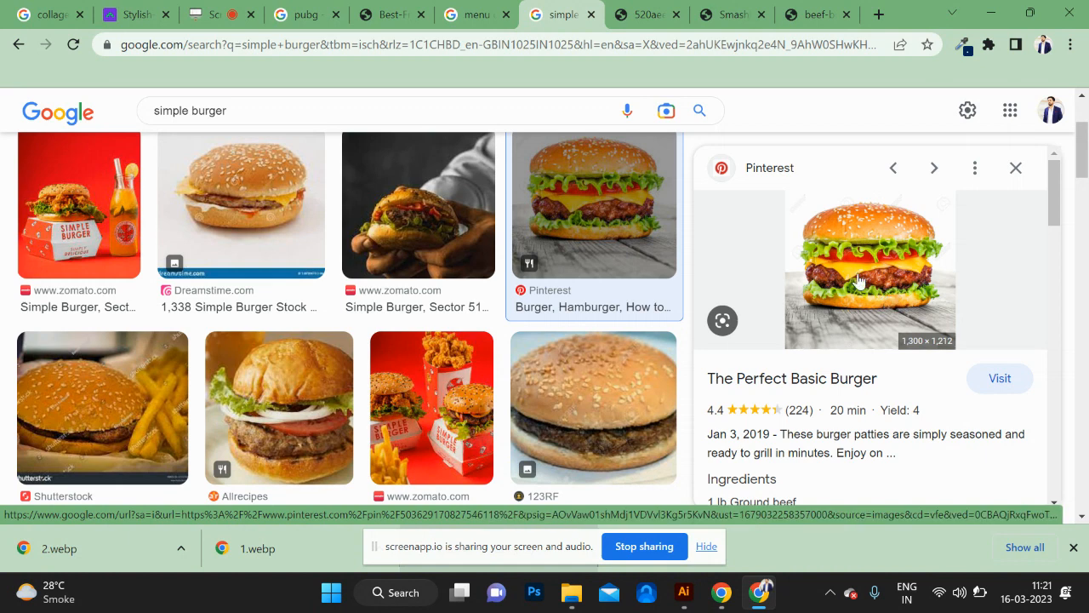
right_click(860, 278)
click(938, 439)
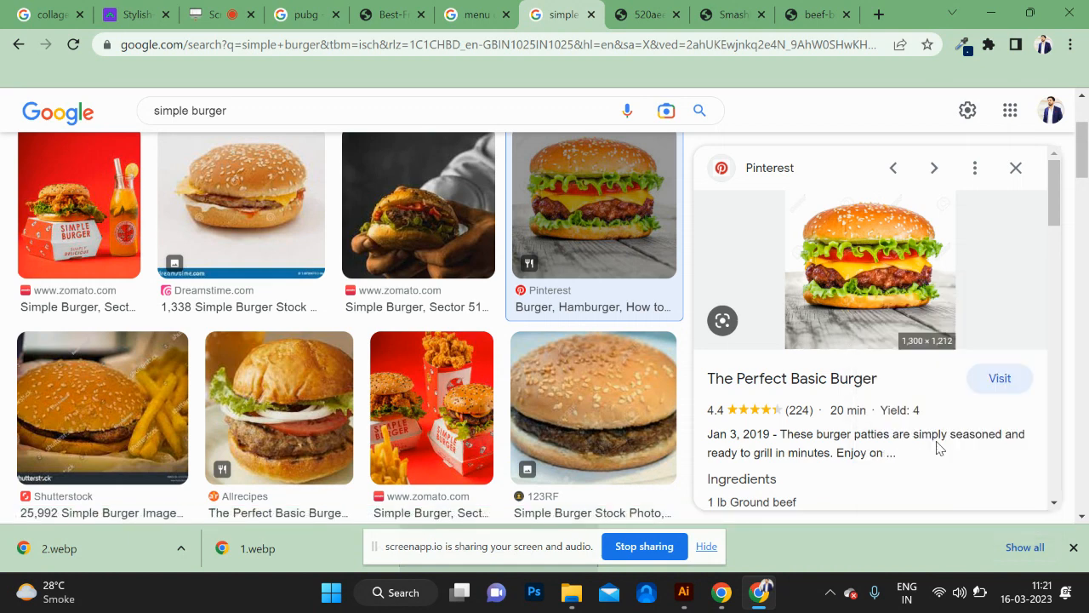
click(601, 10)
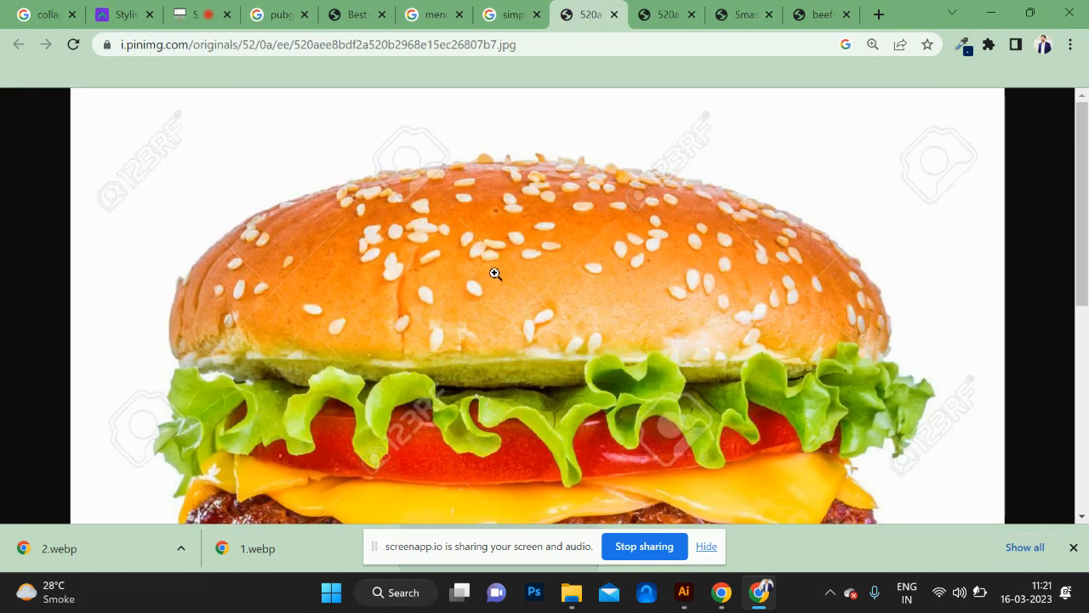
- Browse further through the simple burger image results and preview the "Perfect Hamburgers" photo
click(511, 15)
scroll(400, 358, down, 5)
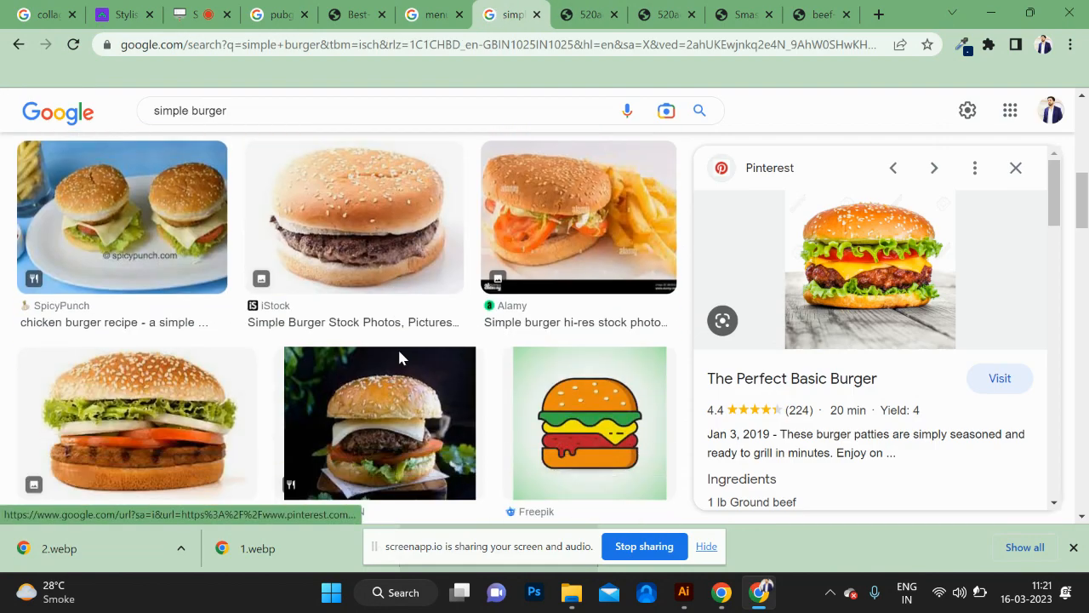
scroll(475, 419, down, 3)
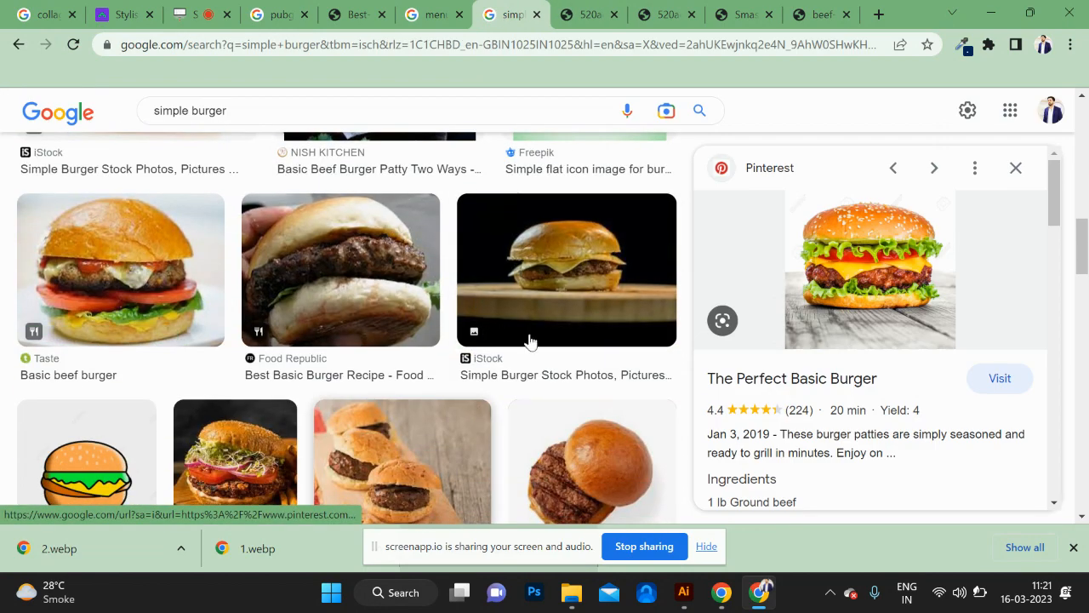
scroll(562, 310, down, 5)
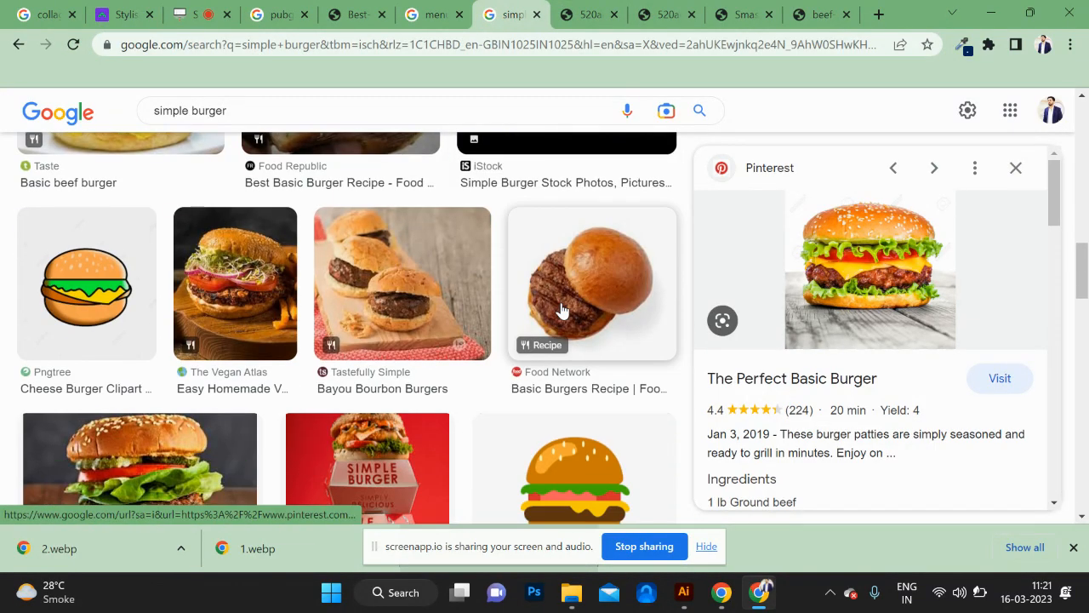
scroll(400, 324, down, 2)
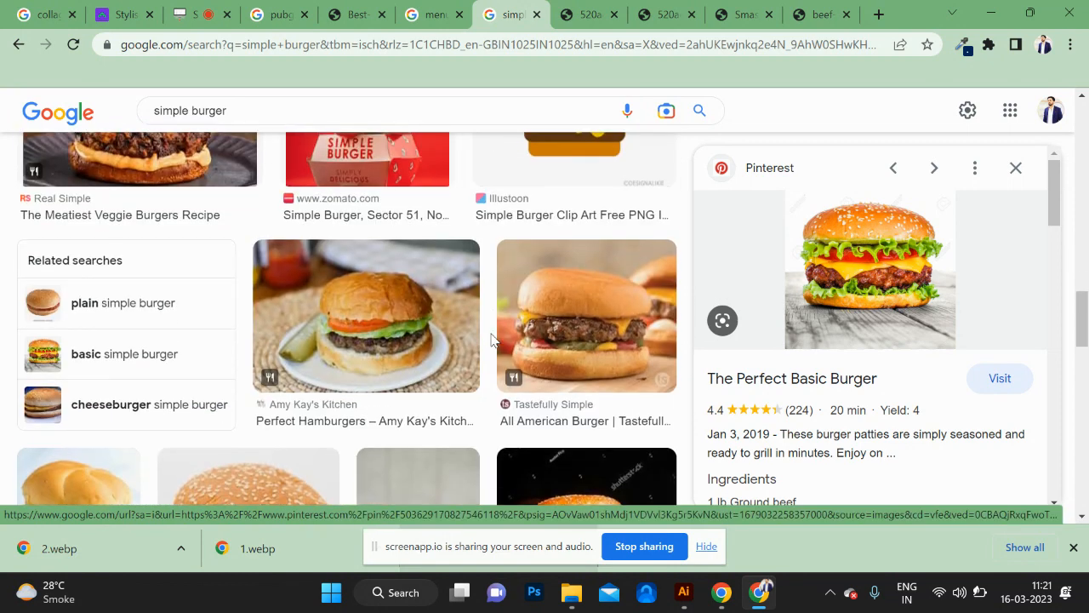
click(398, 331)
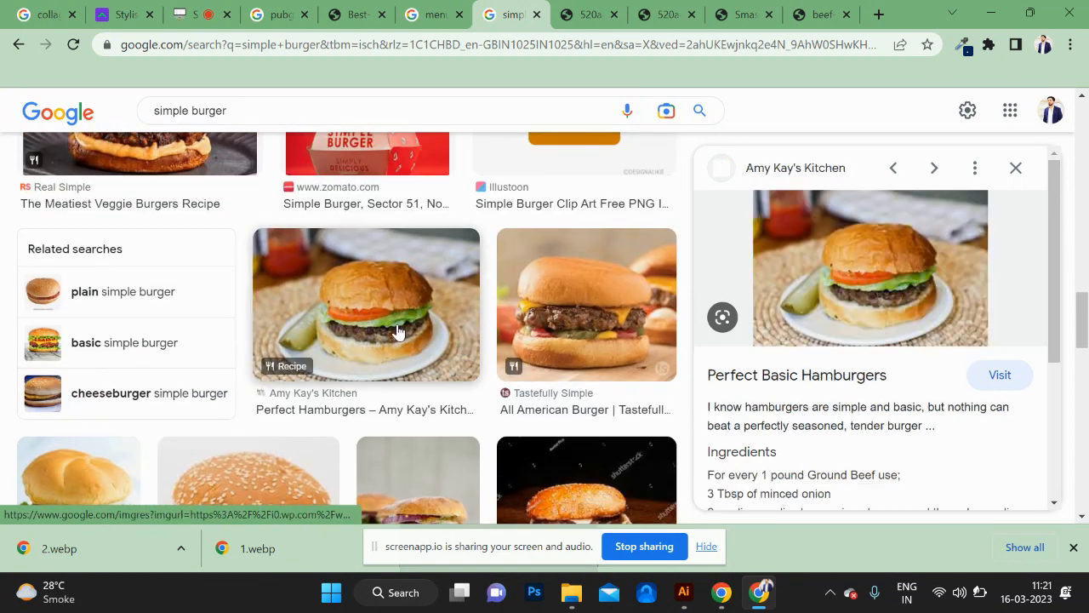
- Open the previewed "Perfect Basic Hamburgers" image in its own tab and copy it
right_click(910, 301)
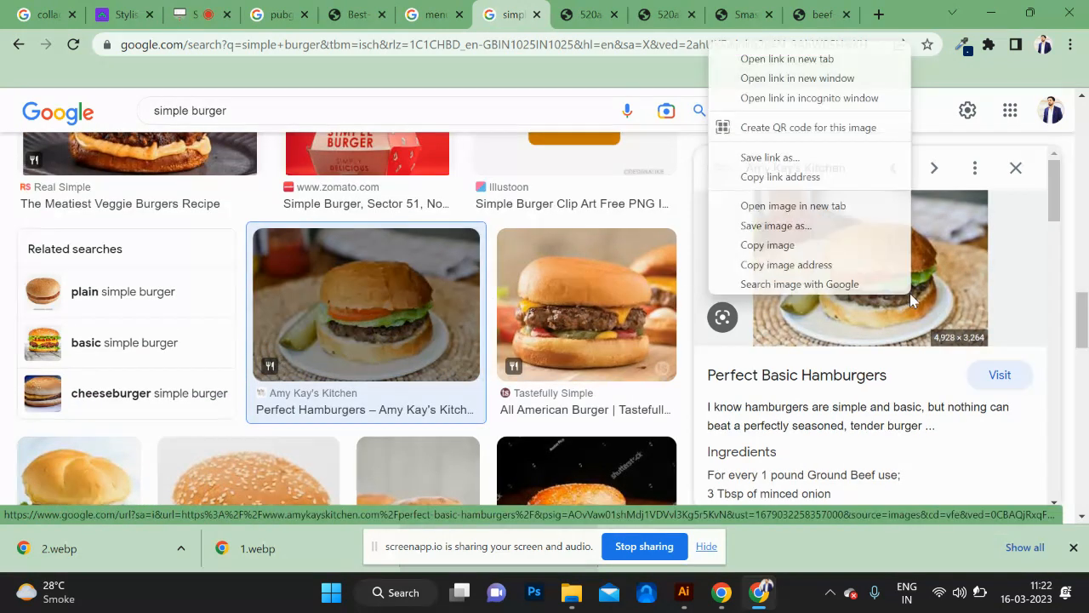
click(791, 207)
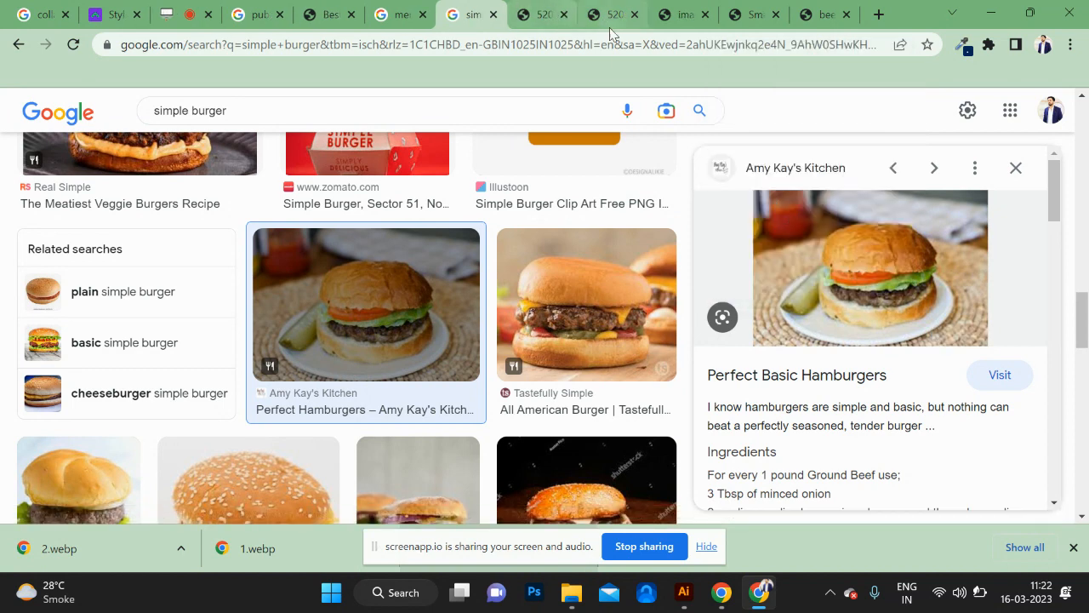
click(528, 10)
click(632, 21)
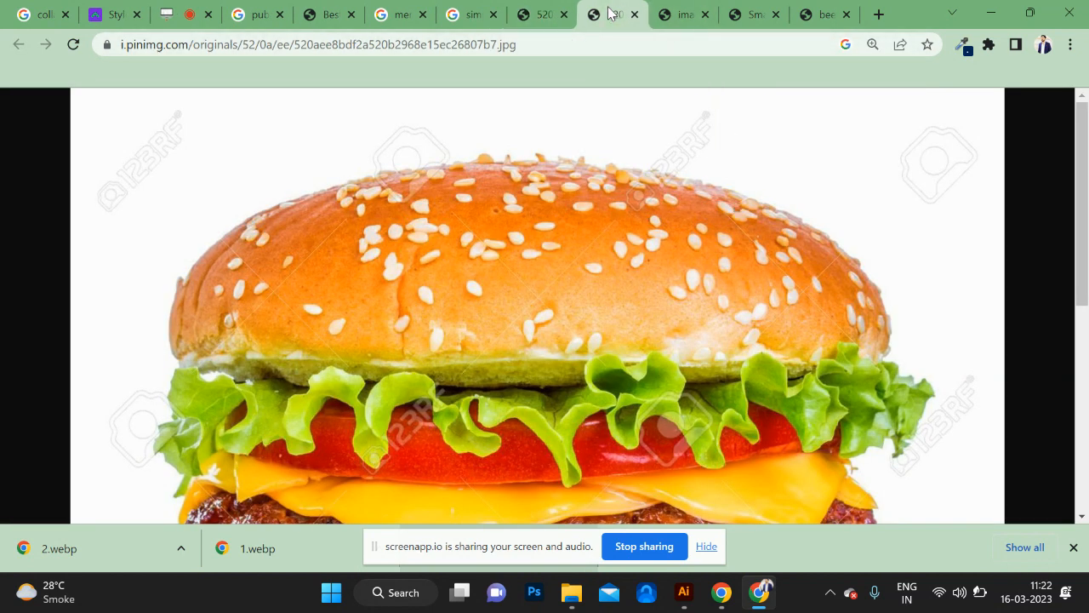
click(686, 8)
scroll(630, 253, down, 2)
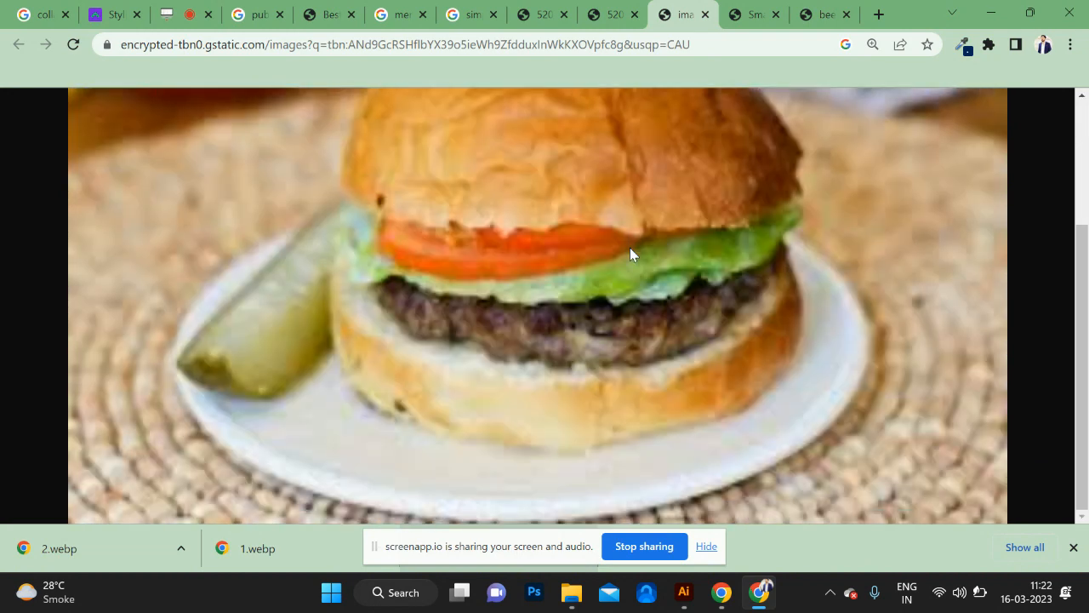
right_click(630, 254)
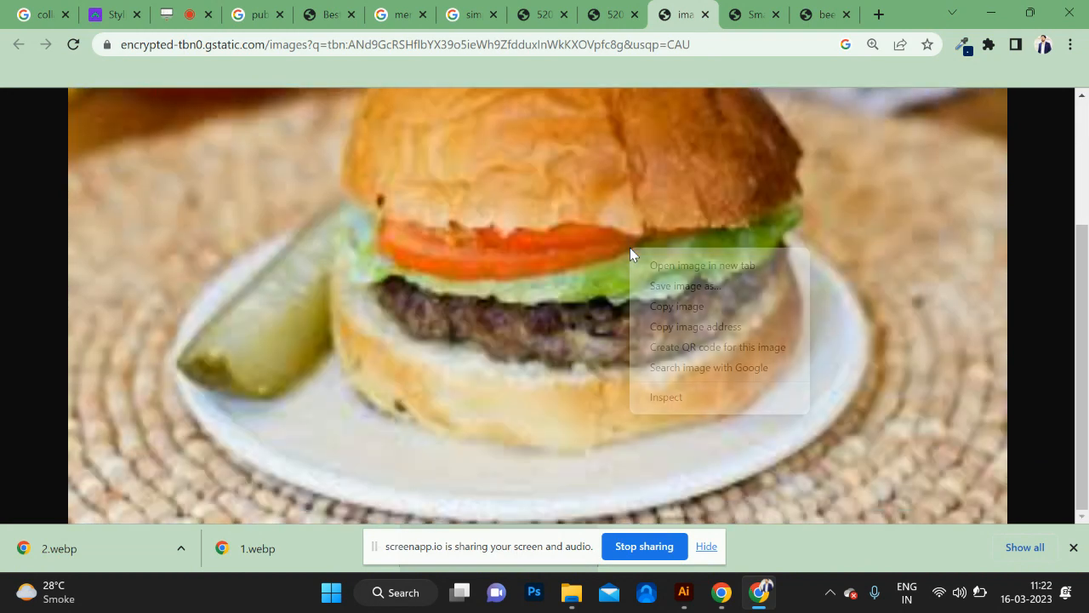
click(693, 310)
- Switch to Illustrator, paste the hamburger photo over the lowest orange circle and enlarge it to about 4.44 × 2.94 in
key(alt+Tab)
key(alt+Tab)
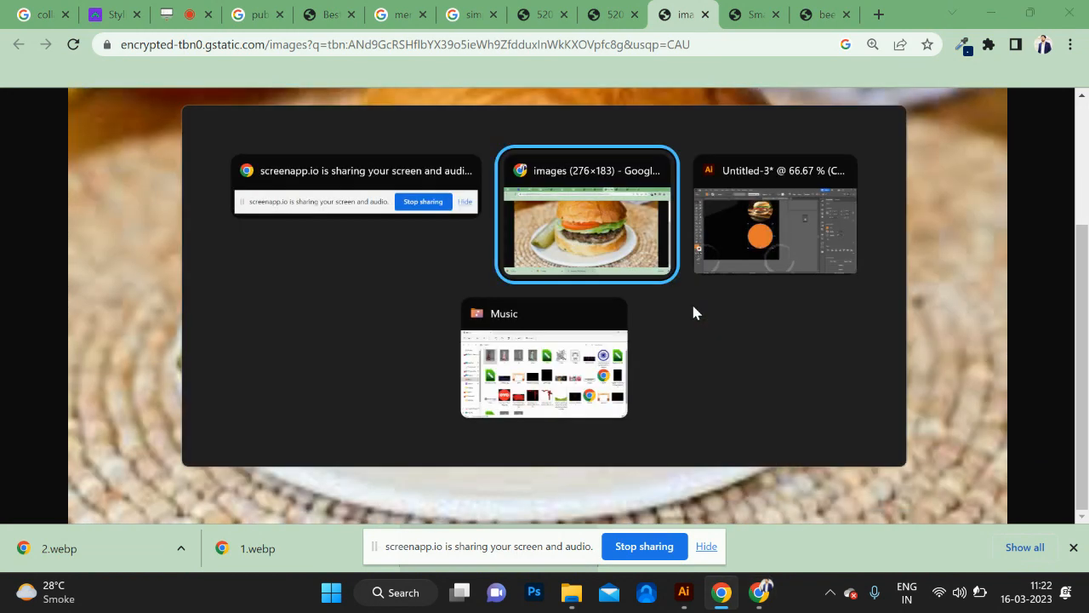
key(Tab)
key(ctrl+v)
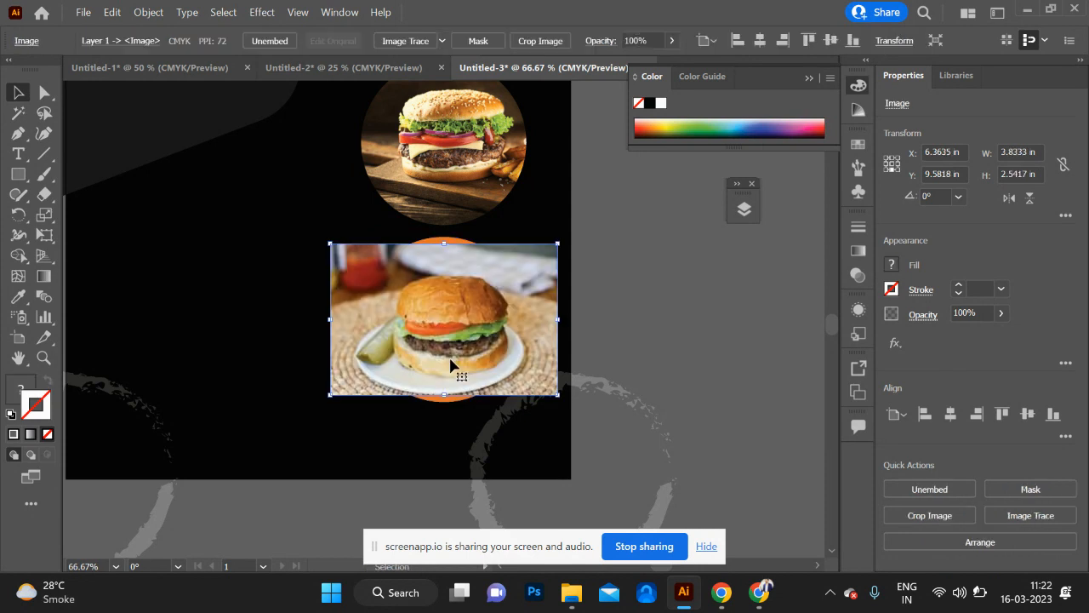
drag(561, 398, 576, 409)
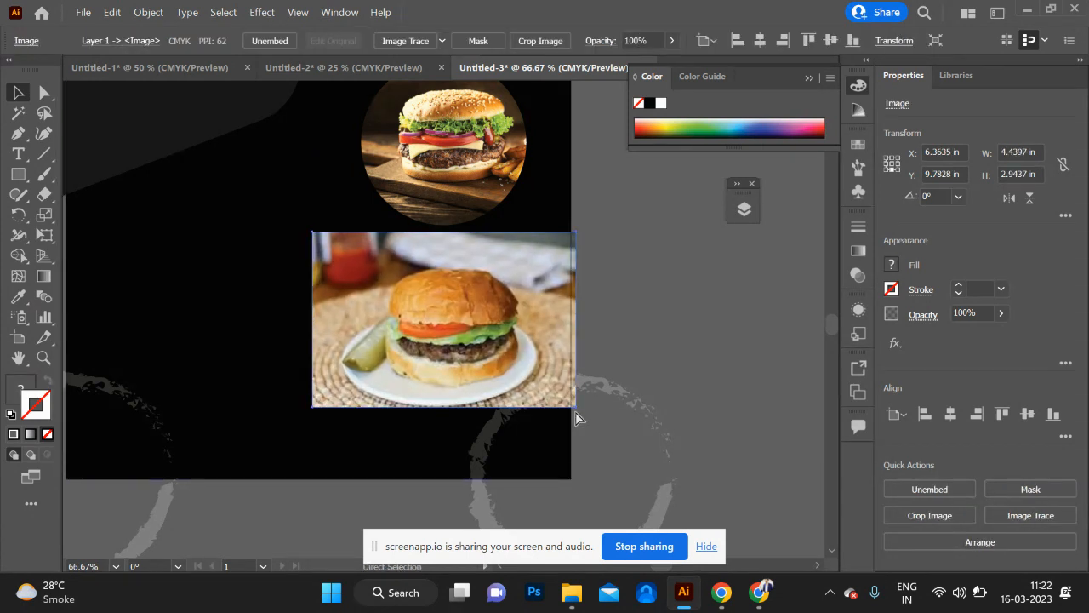
- Send the hamburger photo behind the lowest orange circle and clip it to that circle with a clipping mask
key(ctrl+bracketleft)
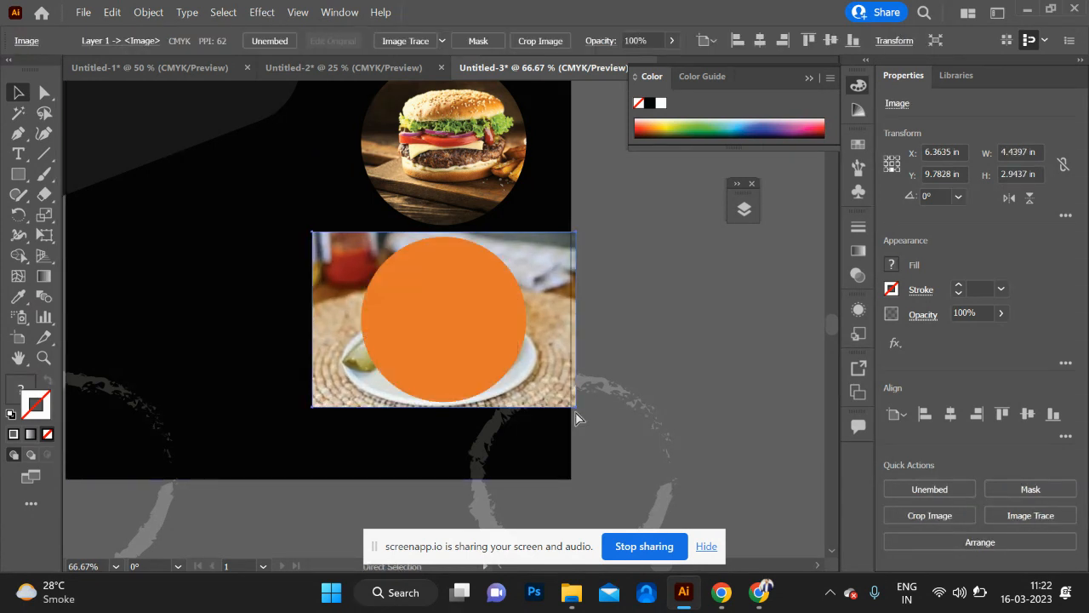
shift+click(477, 371)
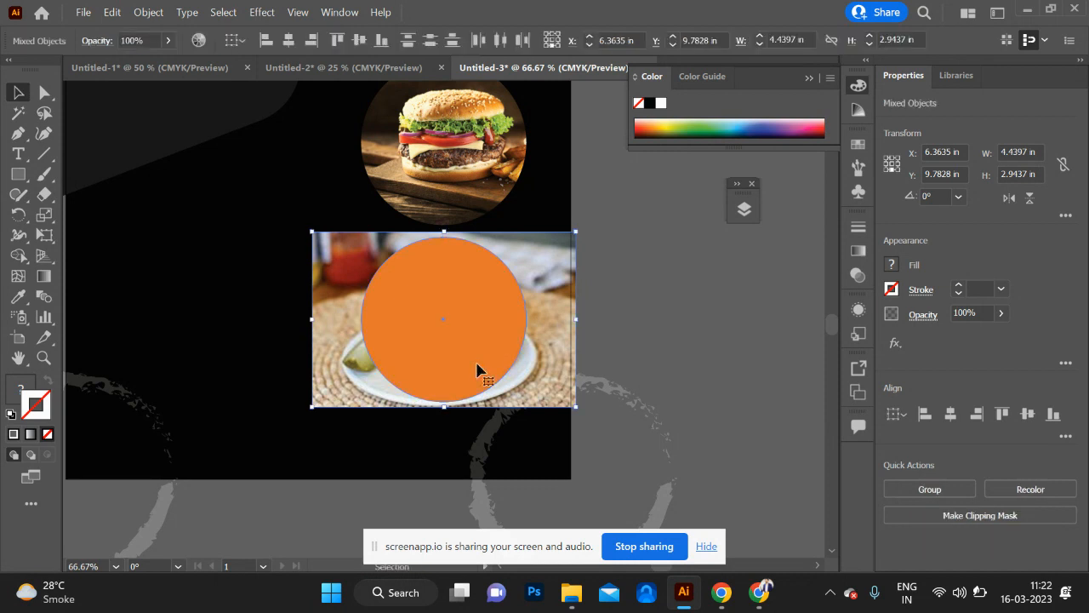
right_click(477, 366)
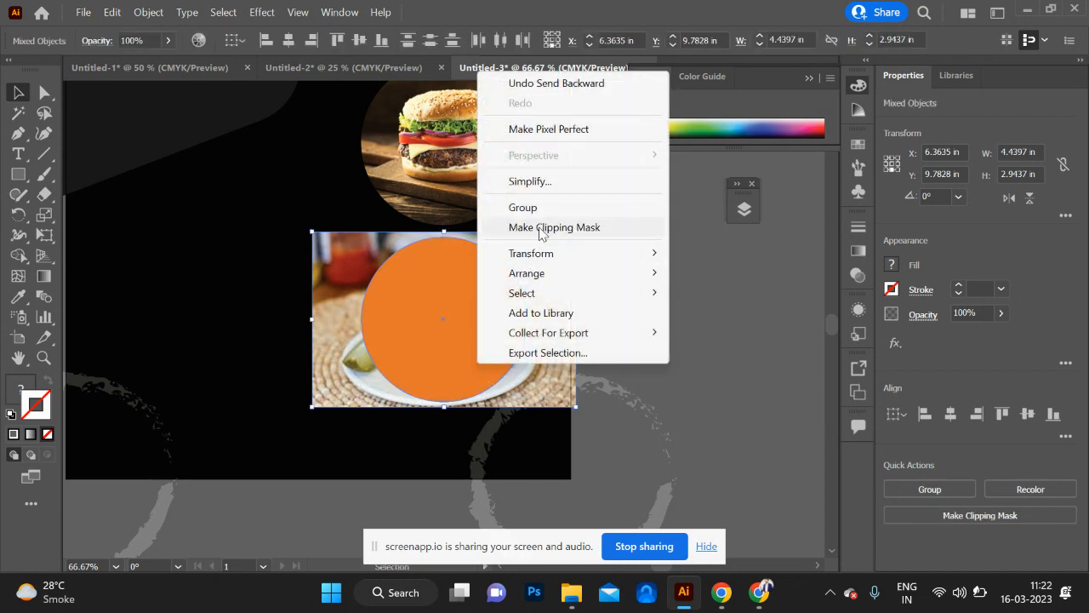
click(541, 228)
click(661, 366)
- Draw a circle about 3.11 in across over the top burger photo, following the reference, and shift it slightly off-centre
key(ctrl+minus)
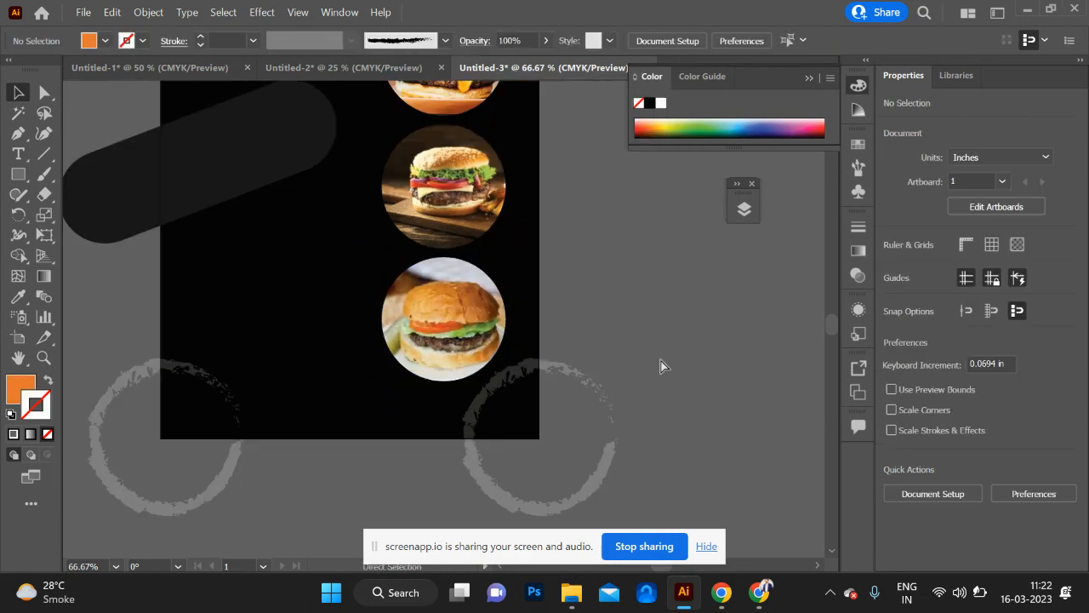
scroll(661, 366, left, 5)
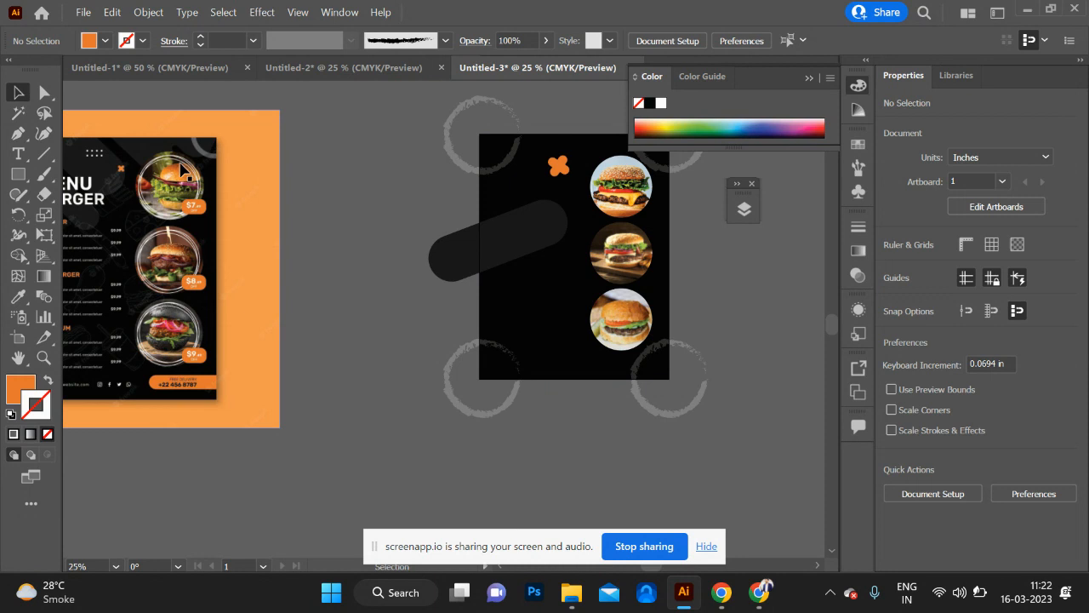
key(ctrl+plus)
key(ctrl+plus)
key(ctrl+plus)
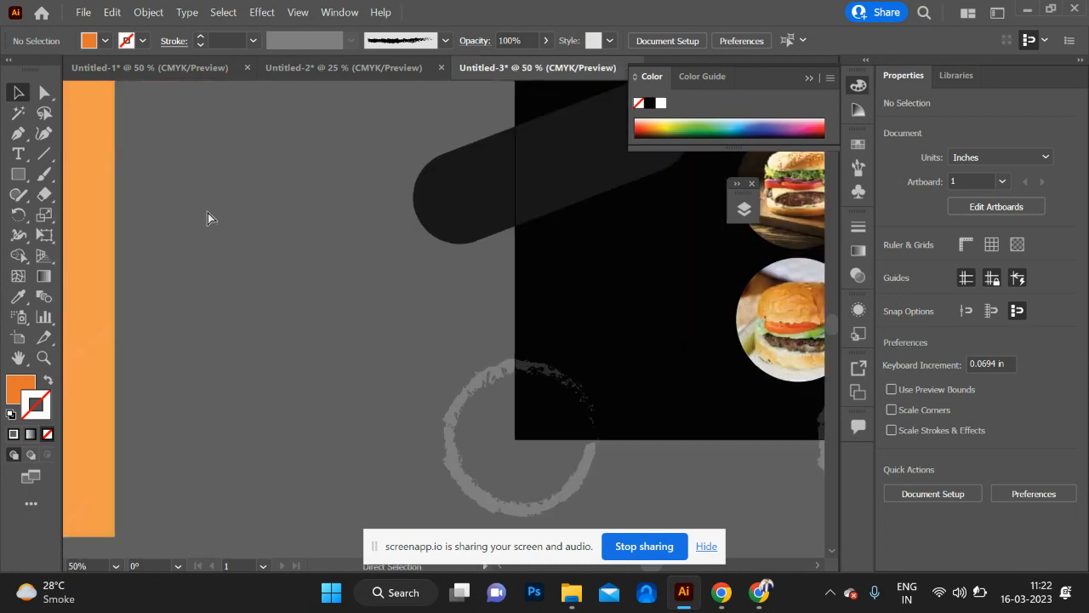
scroll(414, 258, up, 6)
scroll(414, 258, right, 8)
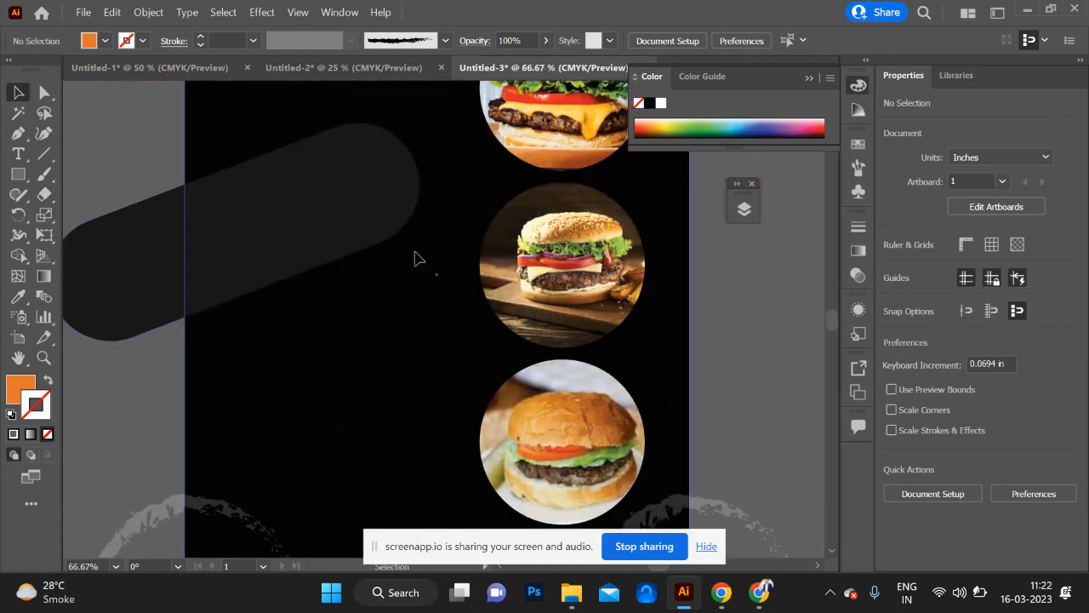
click(97, 135)
key(l)
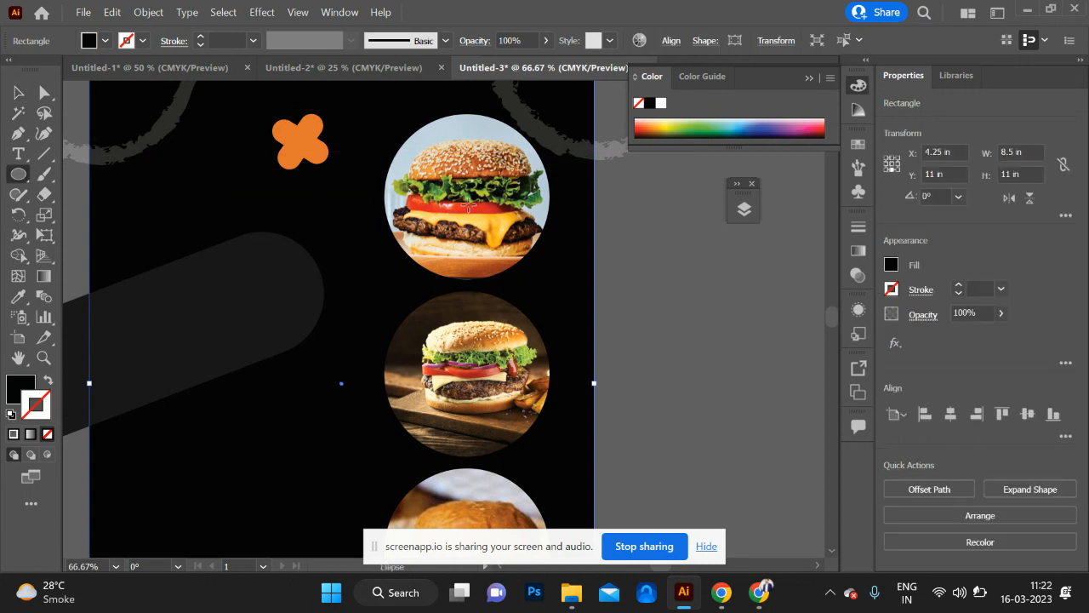
mouse_move(467, 206)
mouse_down()
mouse_move(539, 250)
mouse_move(560, 278)
mouse_up()
click(17, 93)
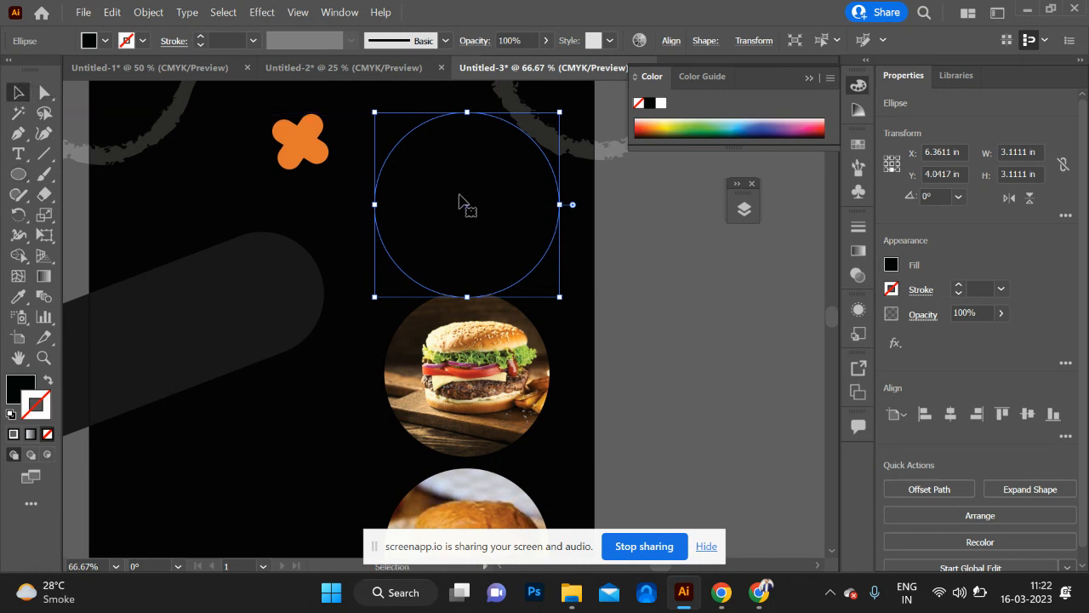
drag(462, 212, 452, 213)
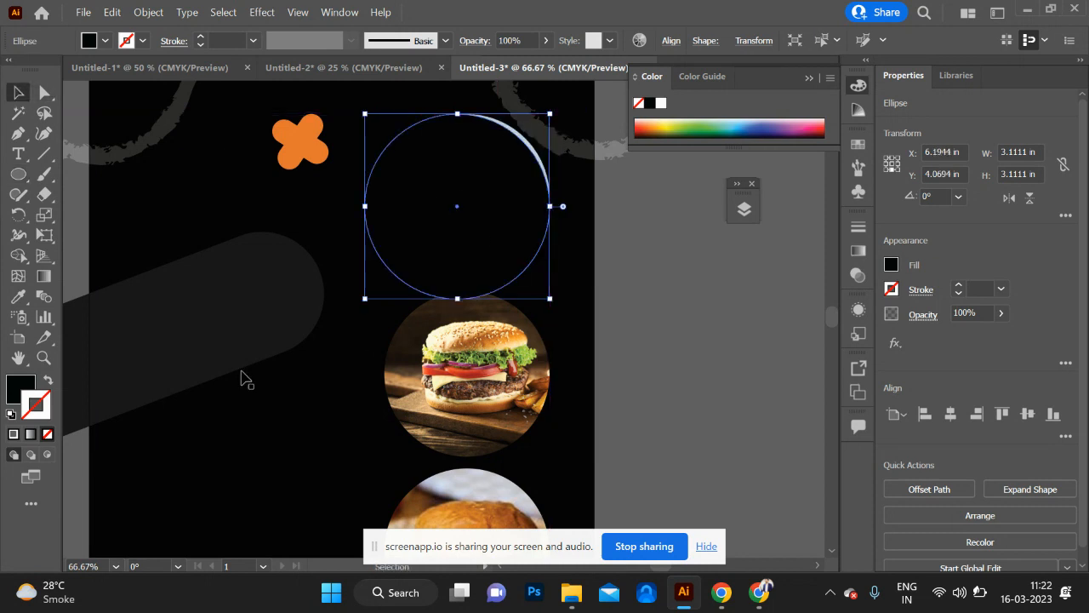
- Remove the new circle's fill and give it an off-white stroke, F7F5F5
click(48, 436)
double_click(44, 415)
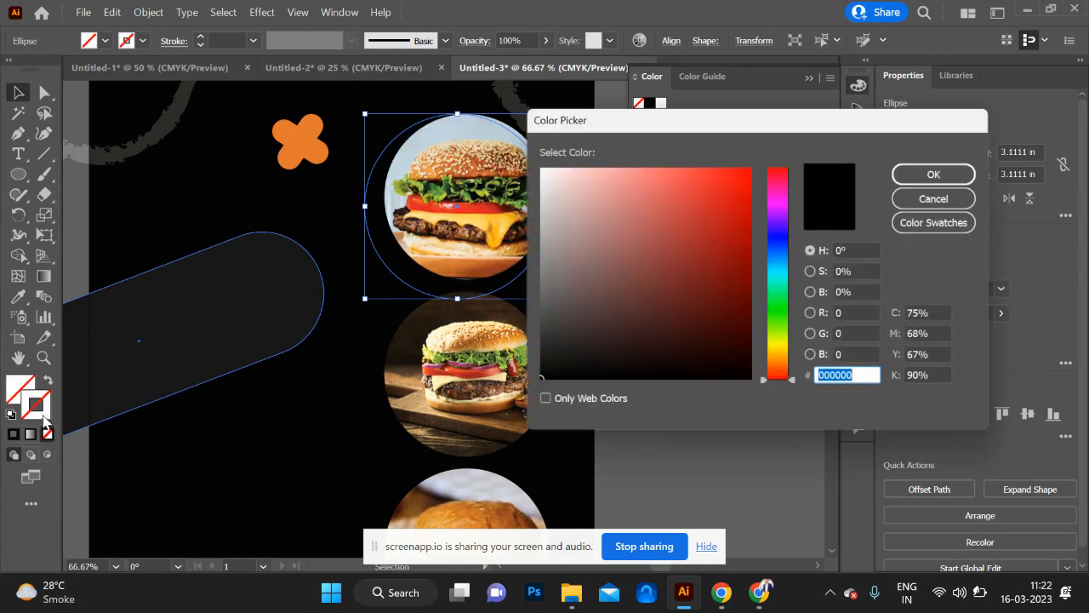
drag(563, 200, 540, 171)
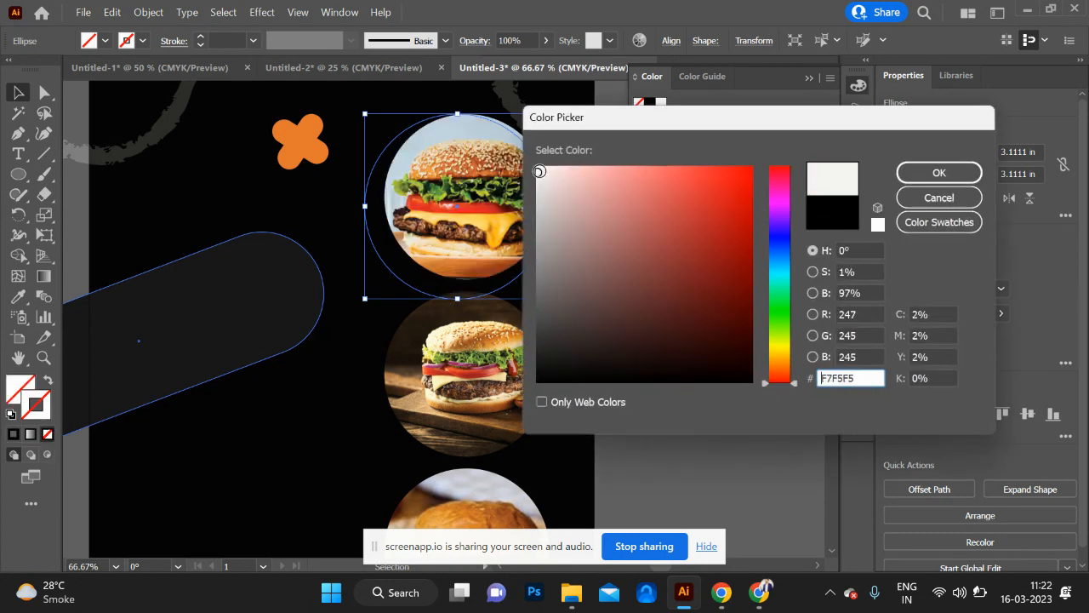
click(939, 173)
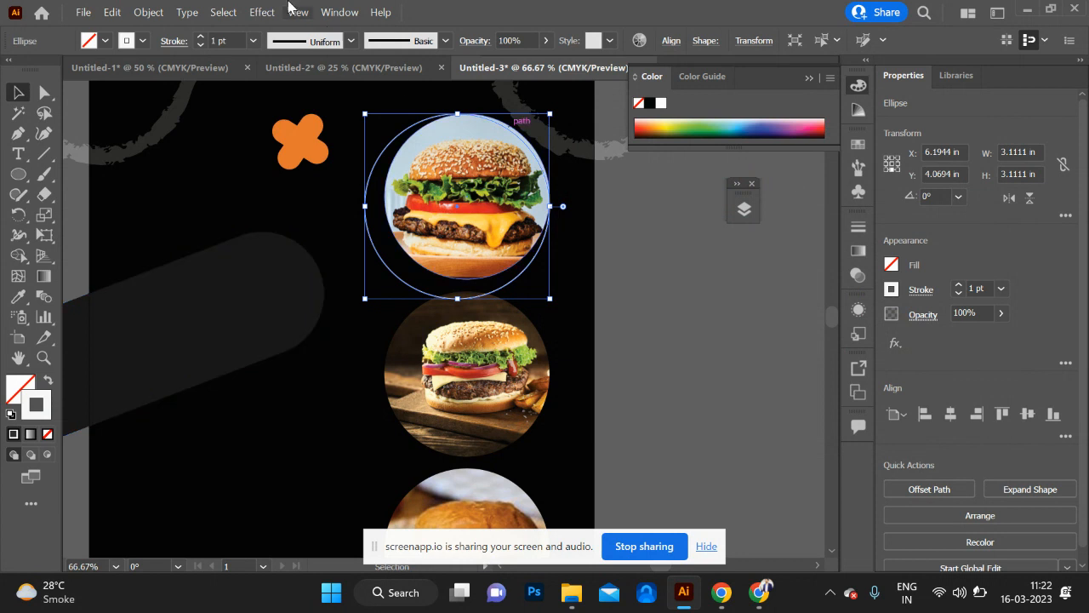
- Thicken the circle's stroke and apply the rough charcoal-style art brush to it
double_click(202, 36)
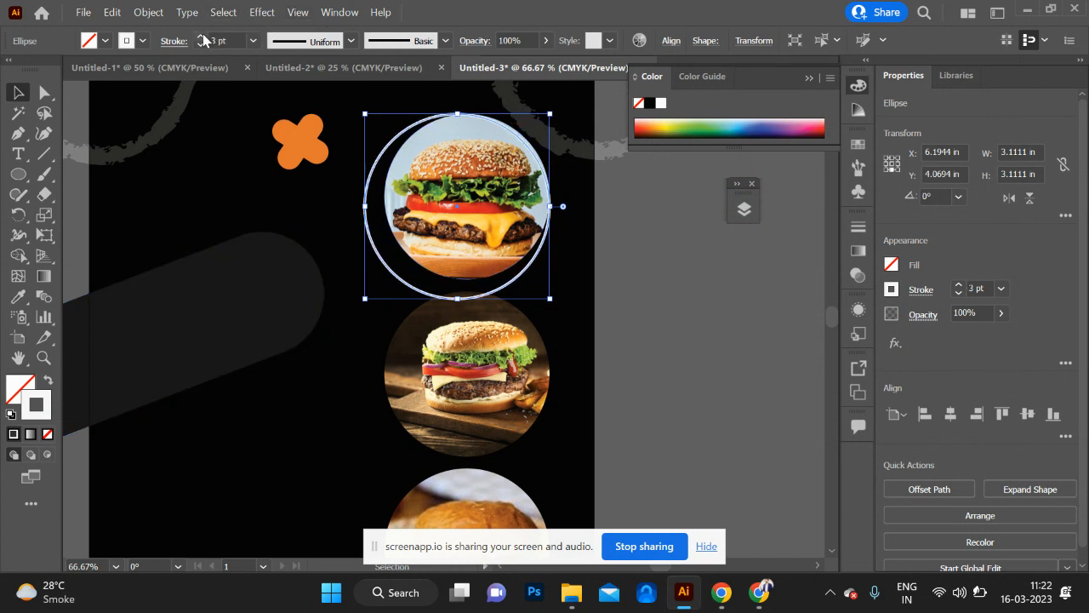
click(418, 46)
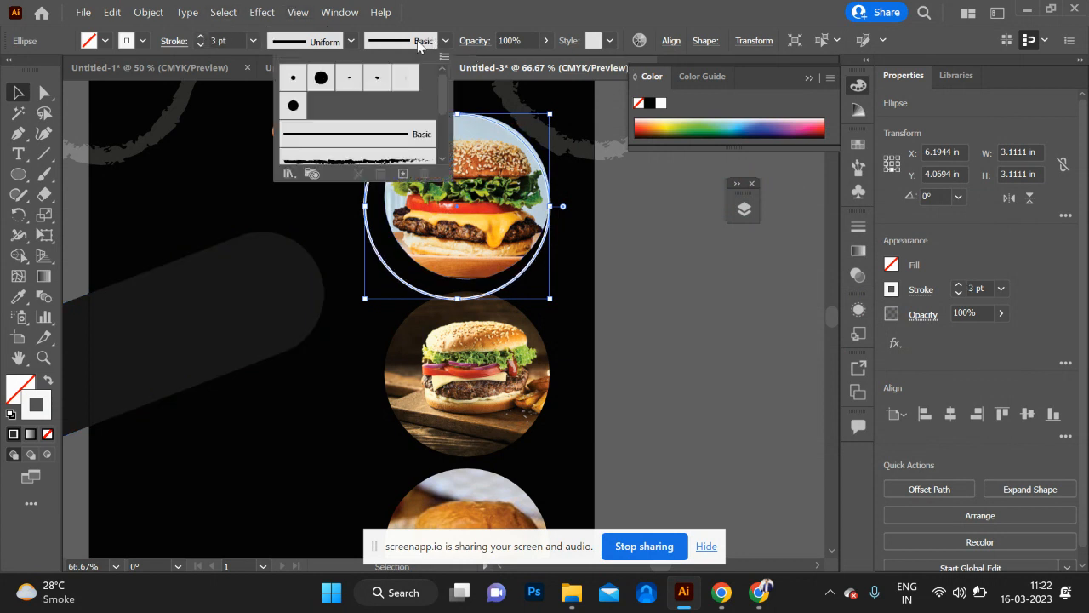
click(365, 159)
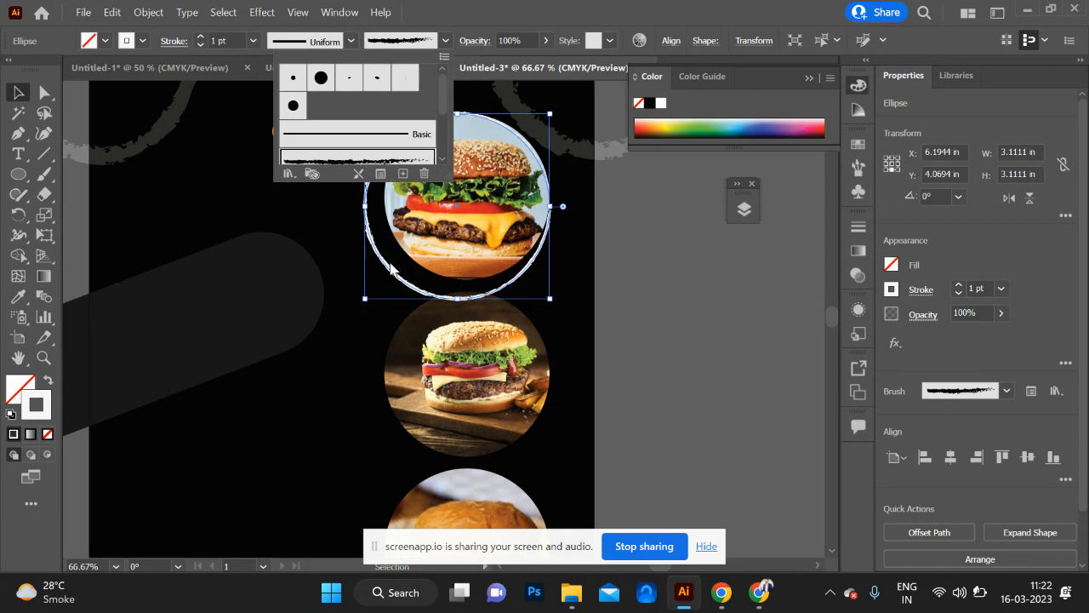
click(657, 291)
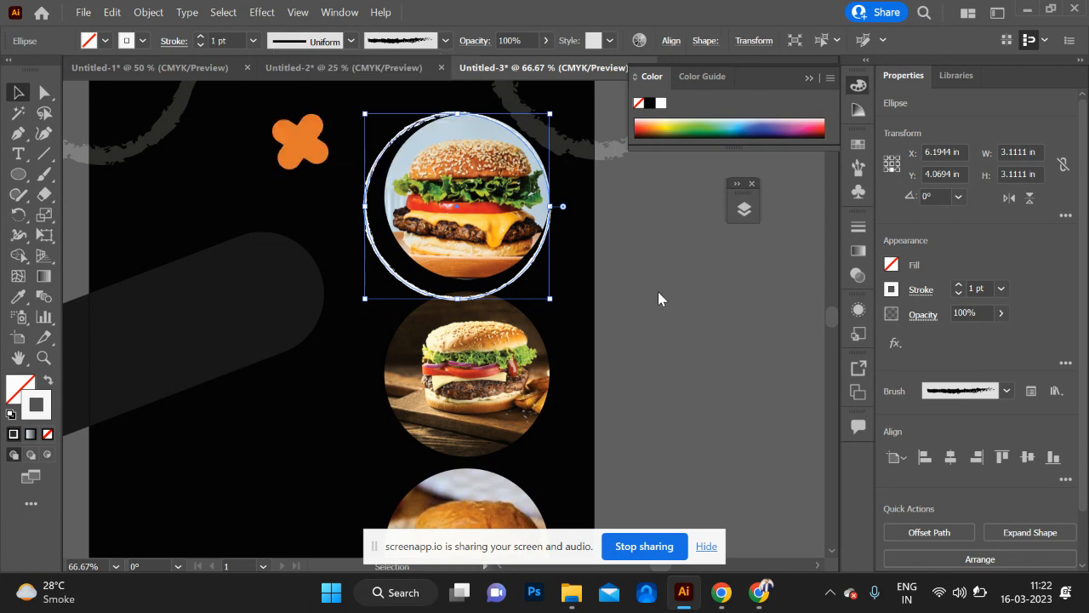
- Compare the brushed ring with the reference and scale it down to about 2.6 in around the top burger
key(alt+Tab)
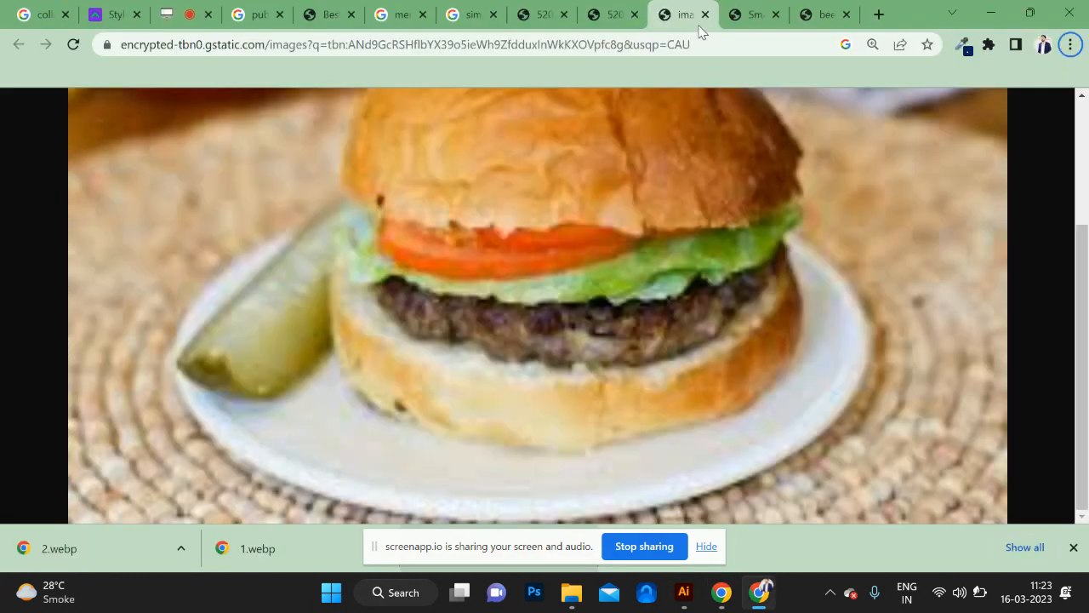
key(alt+Tab)
scroll(279, 280, left, 5)
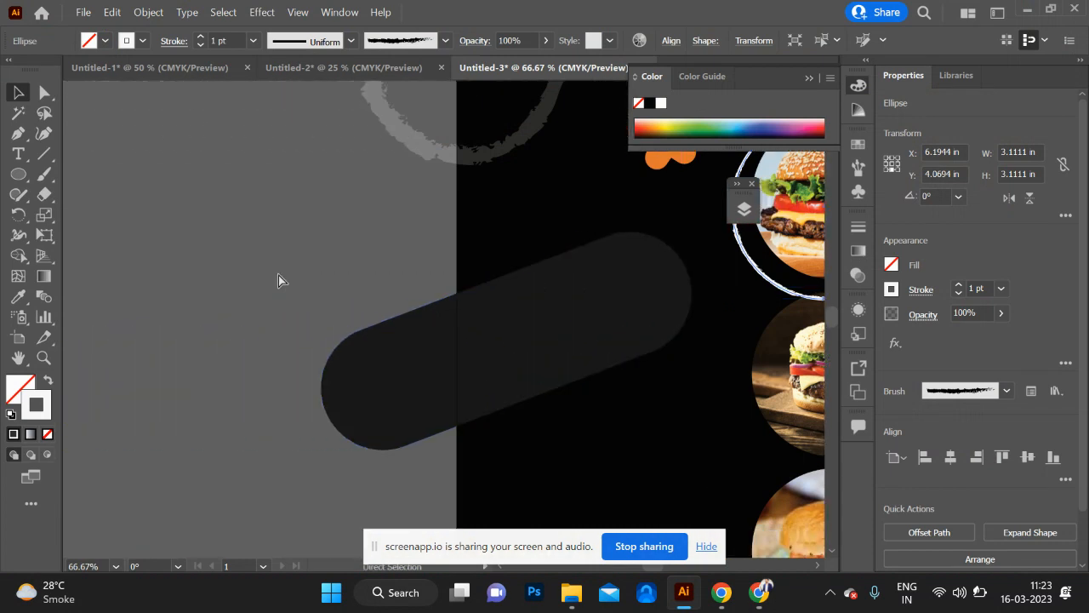
scroll(278, 281, down, 2)
scroll(278, 281, left, 5)
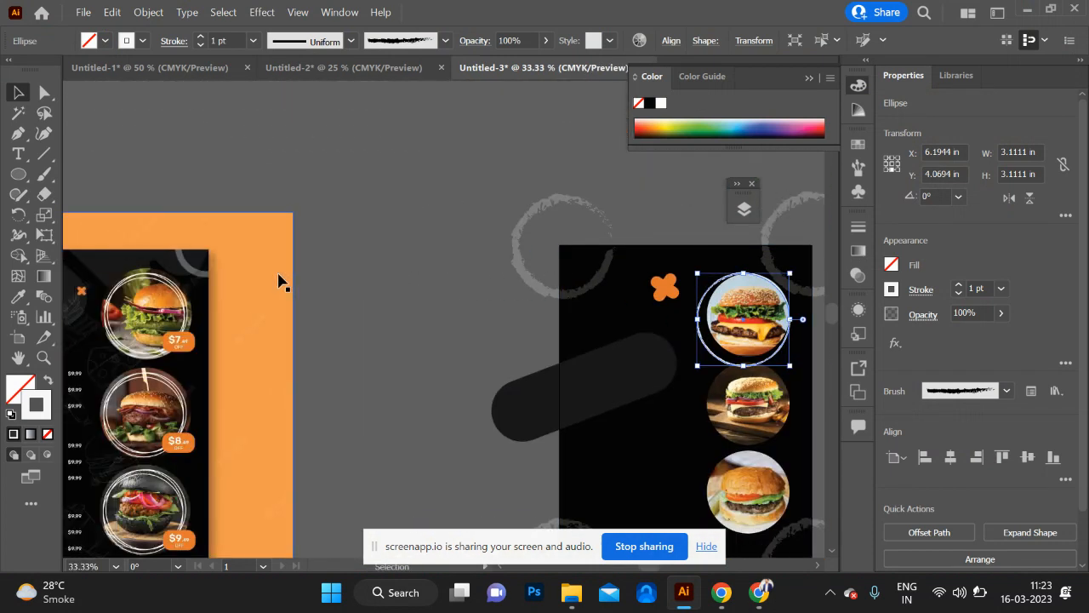
scroll(402, 339, right, 4)
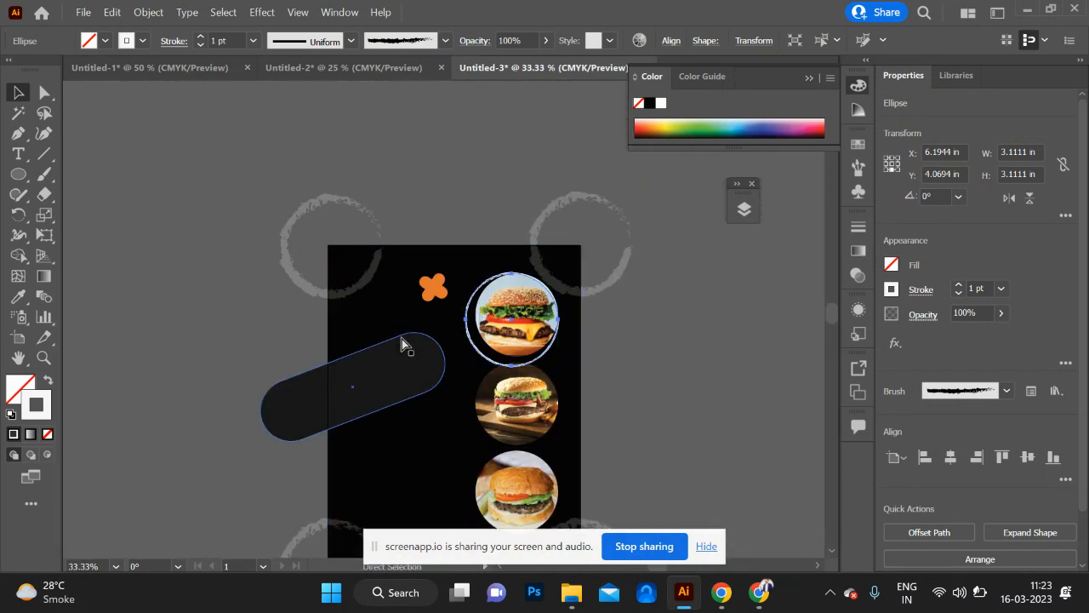
key(ctrl+plus)
key(ctrl+plus)
key(ctrl+plus)
key(ctrl+plus)
key(ctrl+minus)
click(402, 339)
drag(308, 182, 331, 198)
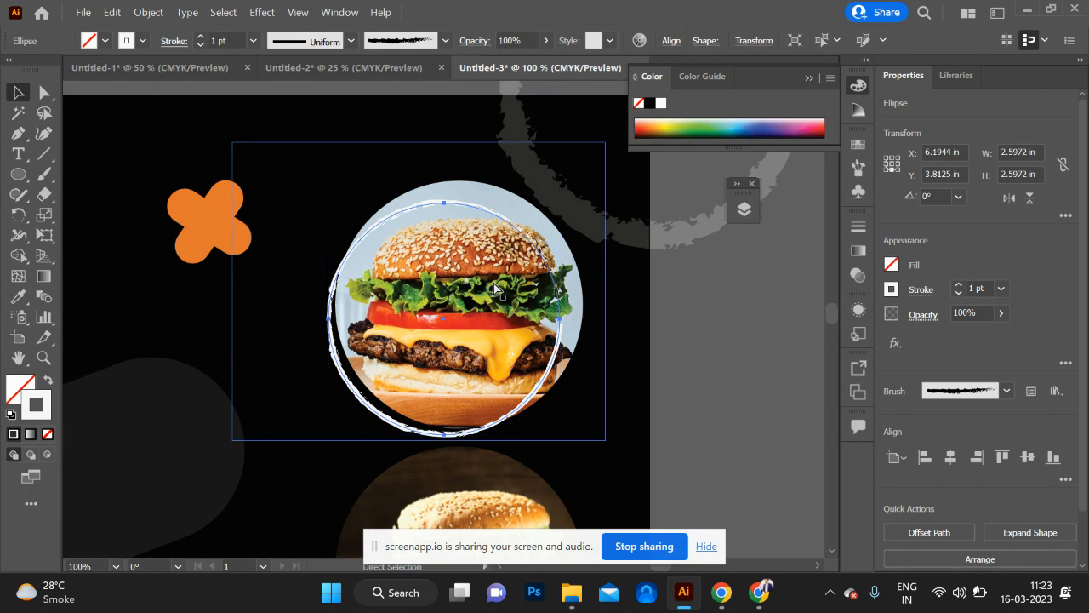
- Duplicate the ring in place, scale the copy to about 2.32 in as an inner ring, and group both rings
key(v)
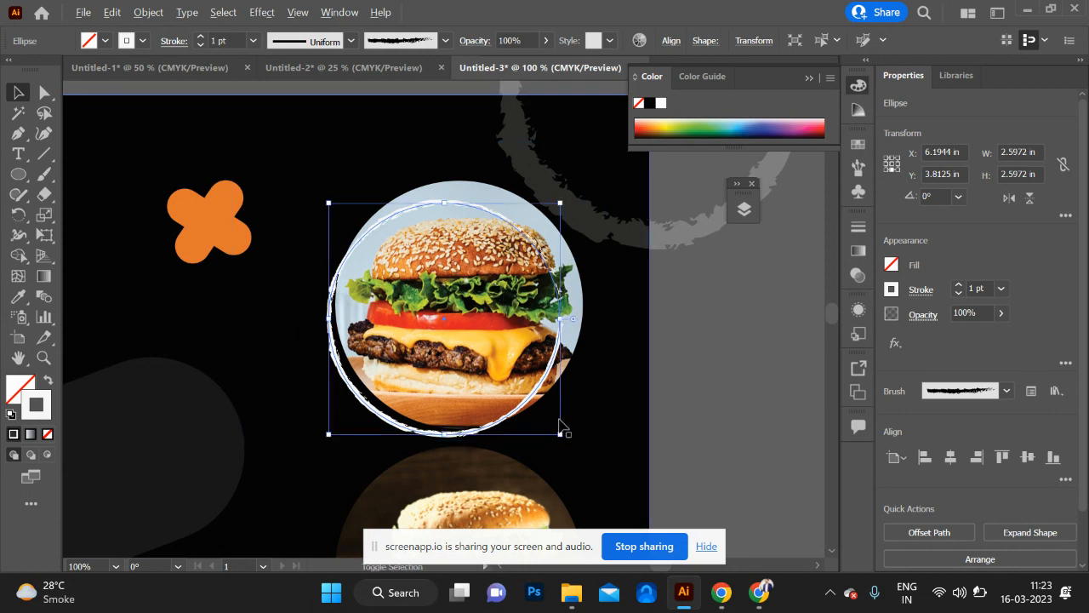
mouse_move(561, 438)
mouse_down()
mouse_move(550, 416)
mouse_move(549, 425)
mouse_up()
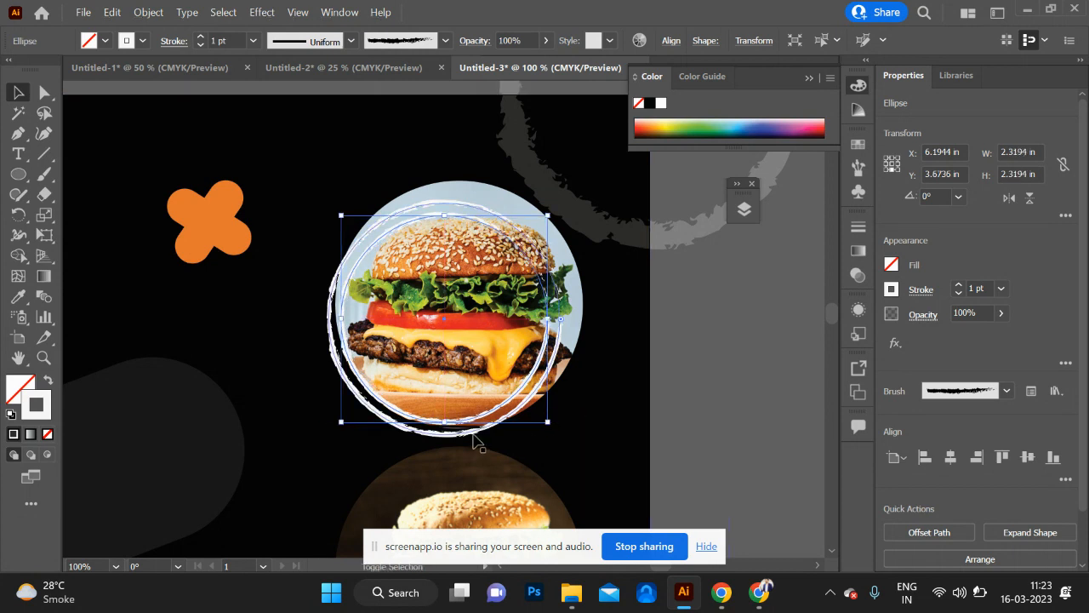
key(ctrl+z)
key(ctrl+minus)
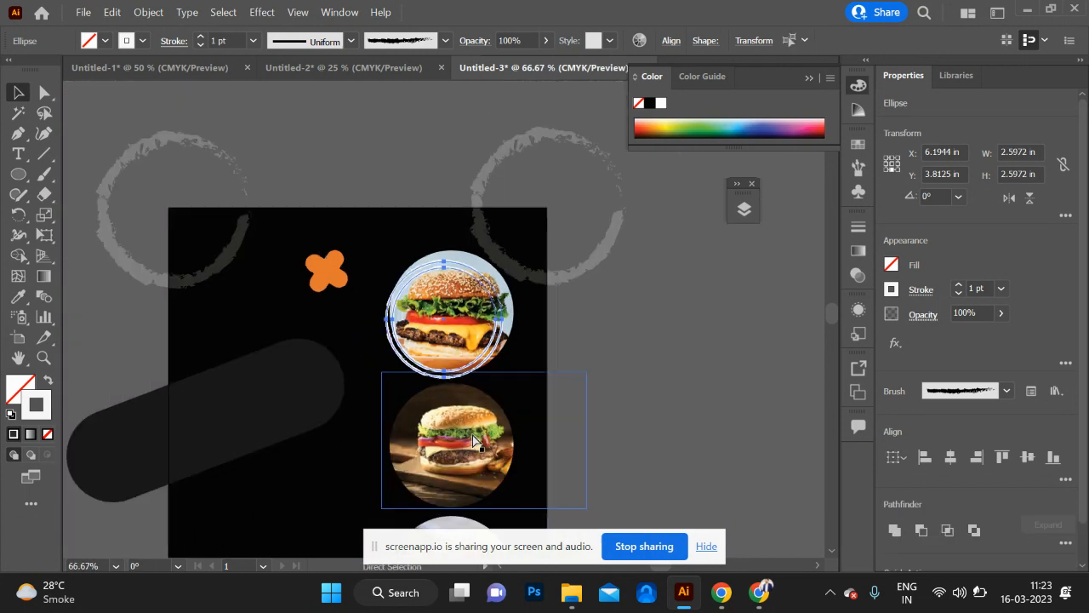
key(v)
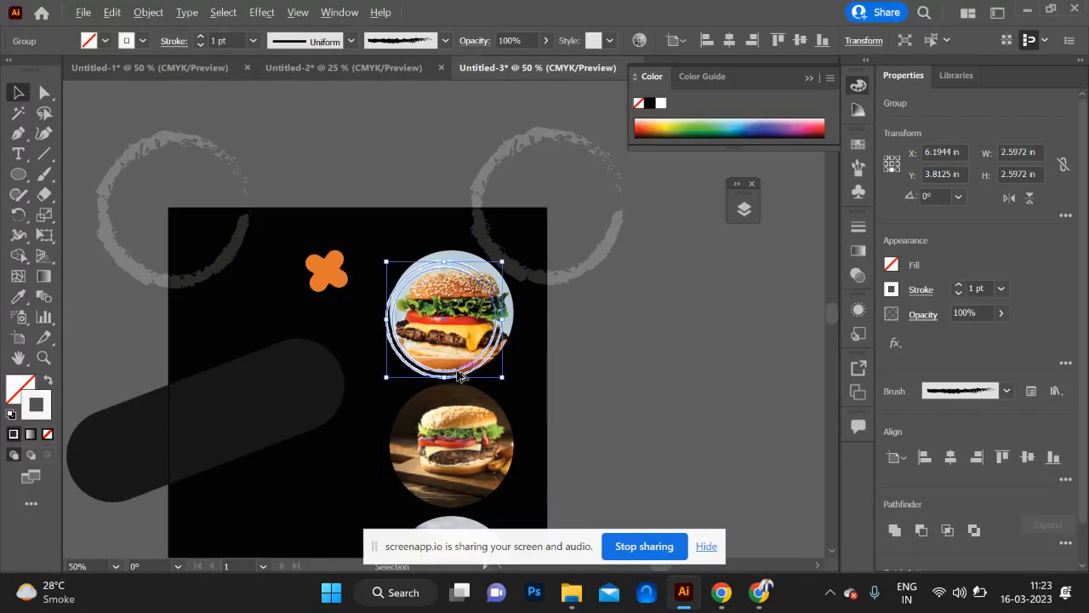
- Copy the double-ring group straight down onto the middle burger photo and repeat the copy for the lowest one
drag(459, 374, 462, 503)
scroll(463, 502, down, 5)
key(ctrl+d)
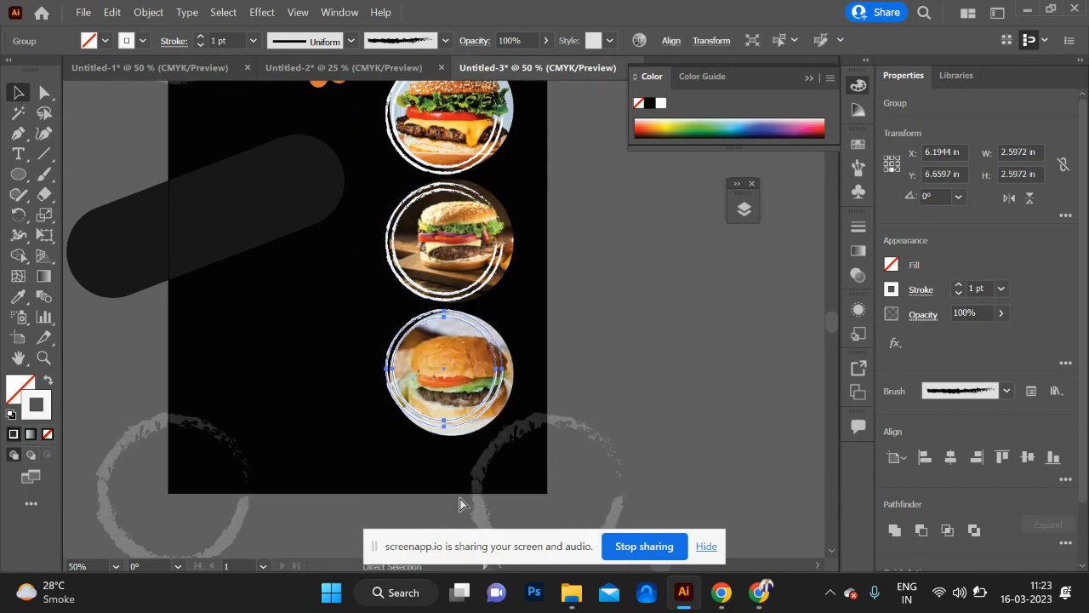
- Shift the lowest double-ring group slightly down to fit it over the lowest burger photo
click(624, 368)
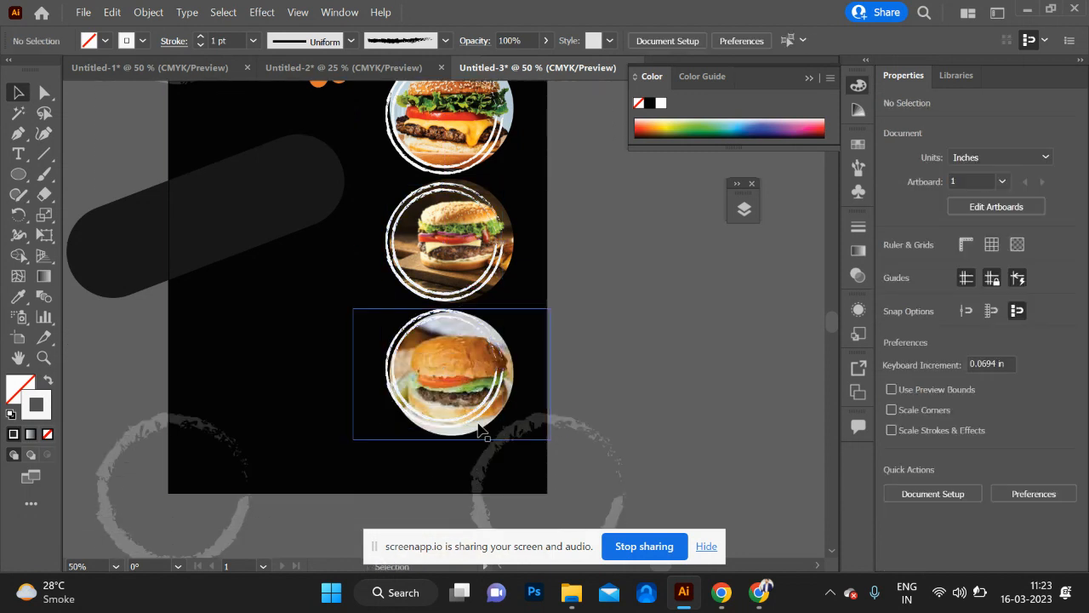
drag(474, 428, 483, 421)
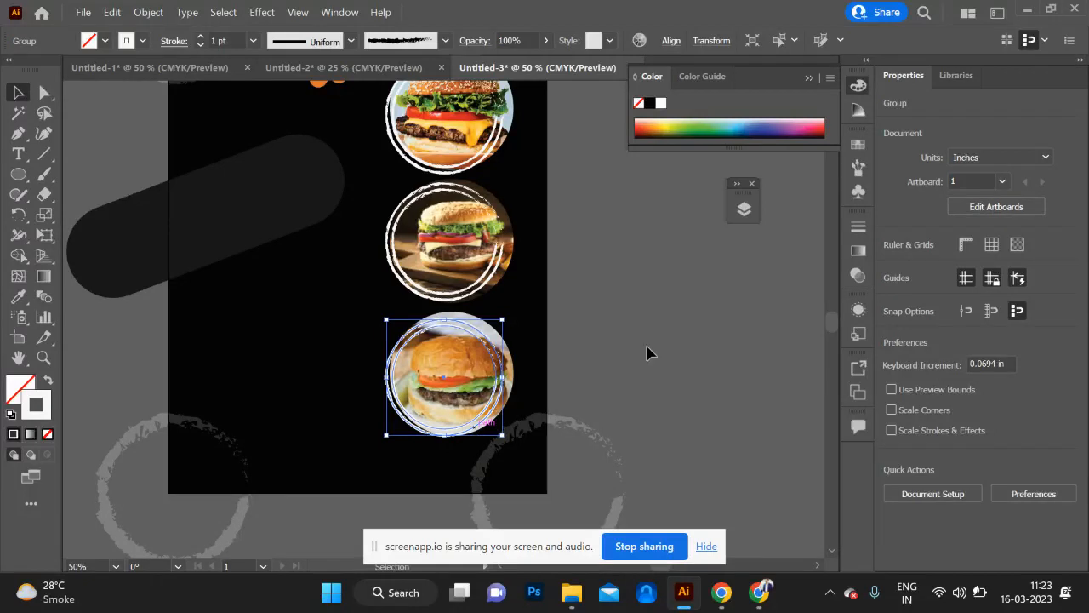
scroll(690, 333, up, 2)
scroll(690, 333, down, 2)
- Draw an 8.5 × 11 in rectangle exactly over the black page and use it as a clipping mask for all the card artwork
key(ctrl+minus)
key(ctrl+minus)
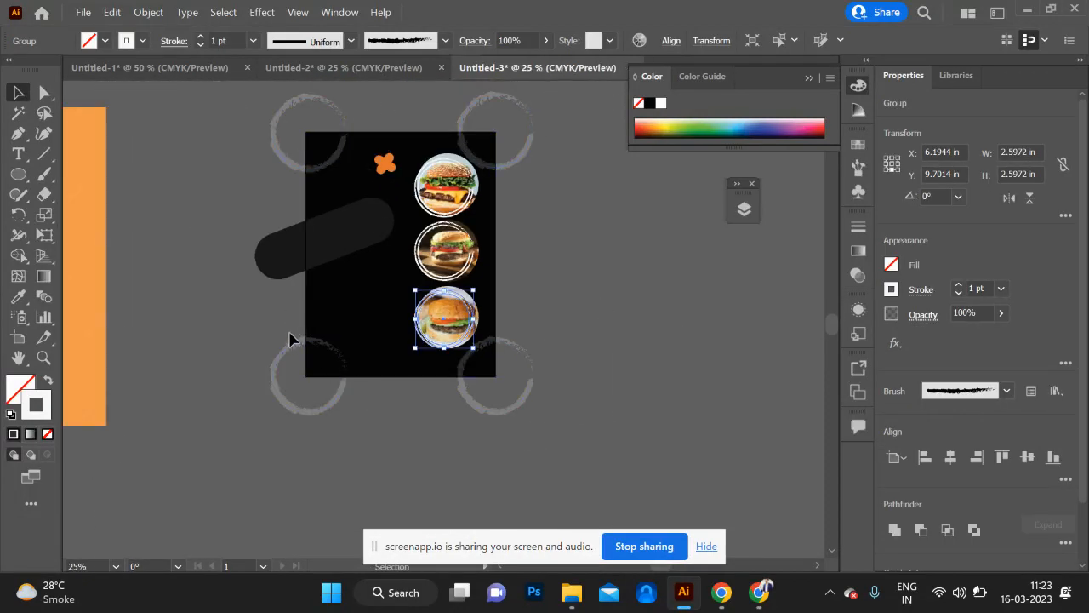
click(19, 175)
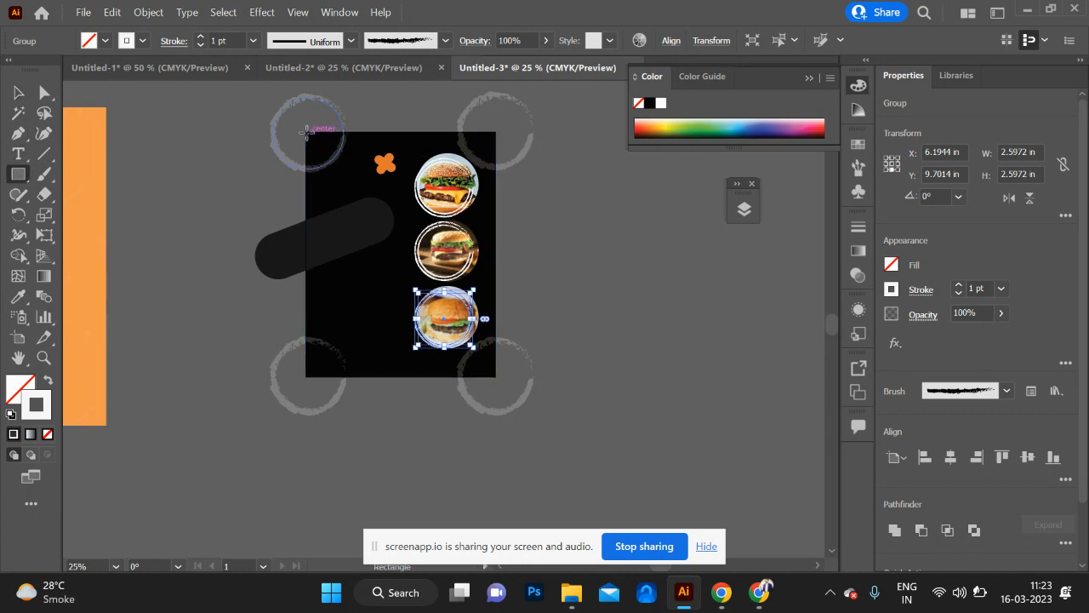
drag(305, 130, 495, 376)
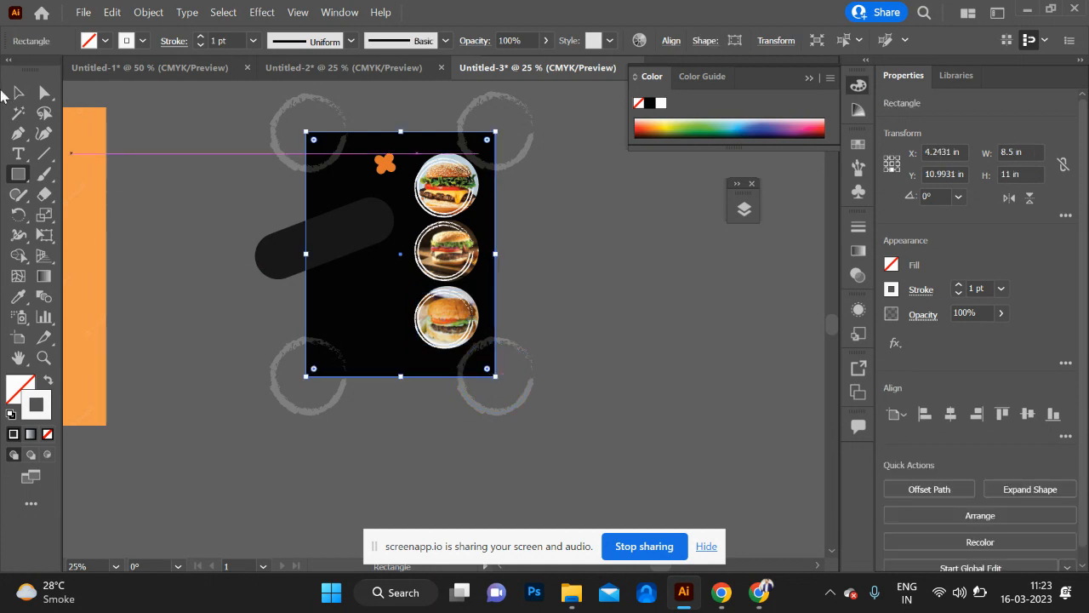
click(17, 93)
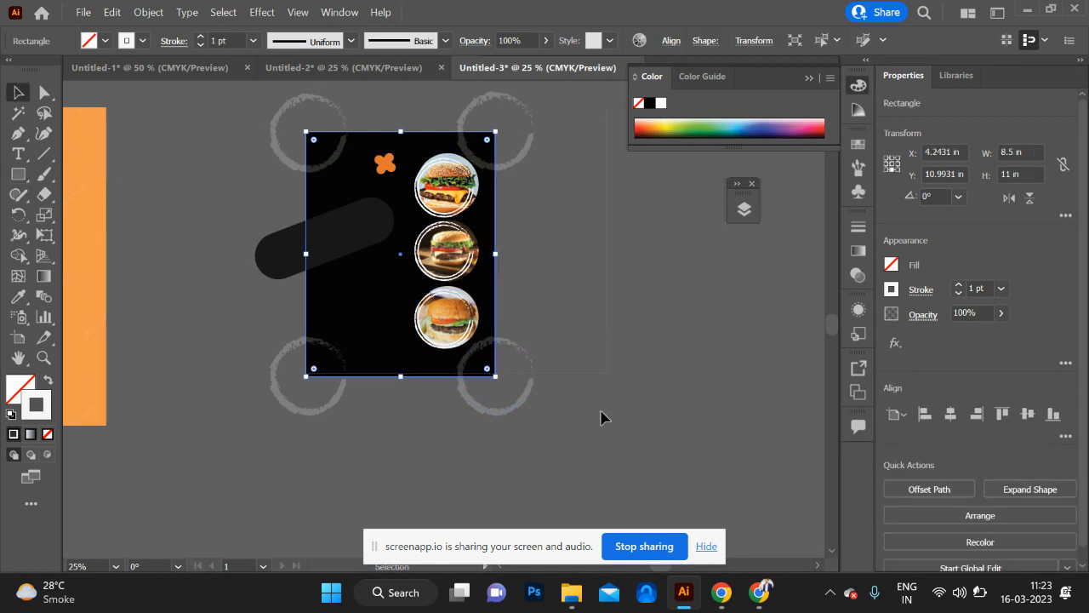
key(ctrl+a)
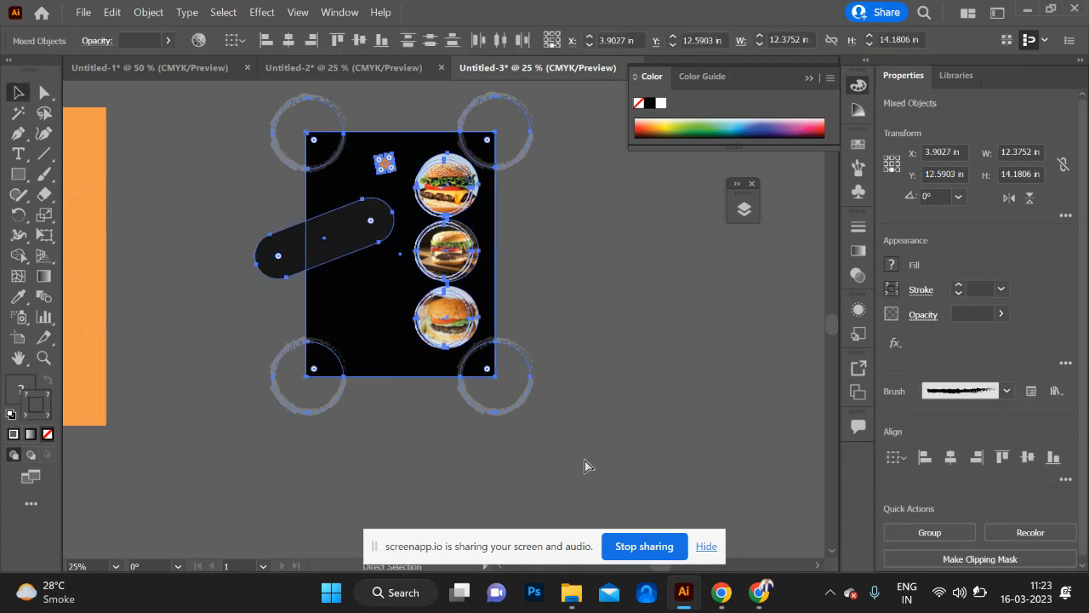
key(ctrl+7)
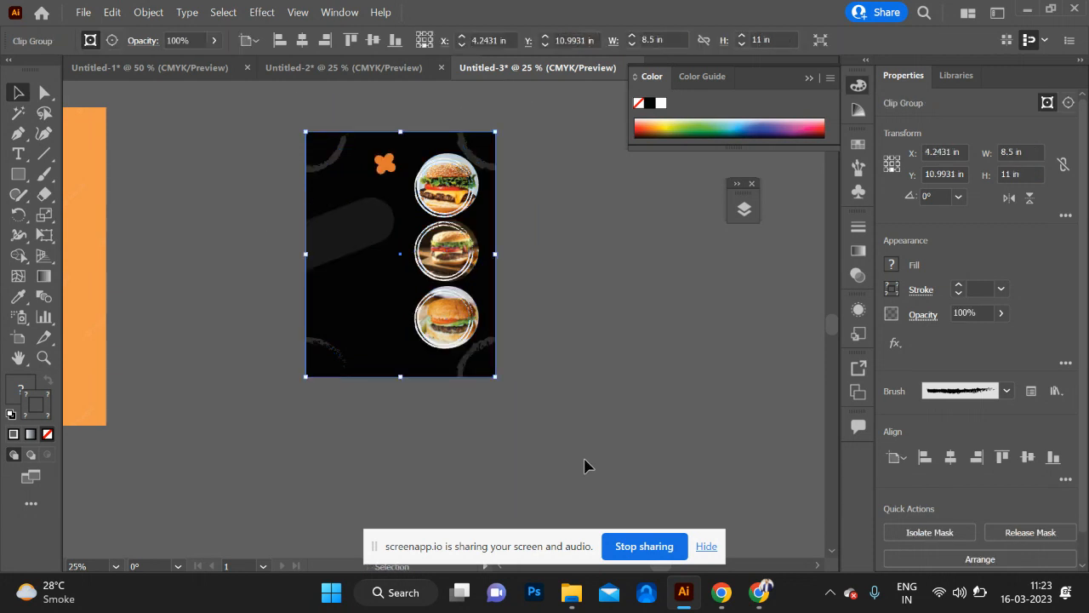
click(617, 392)
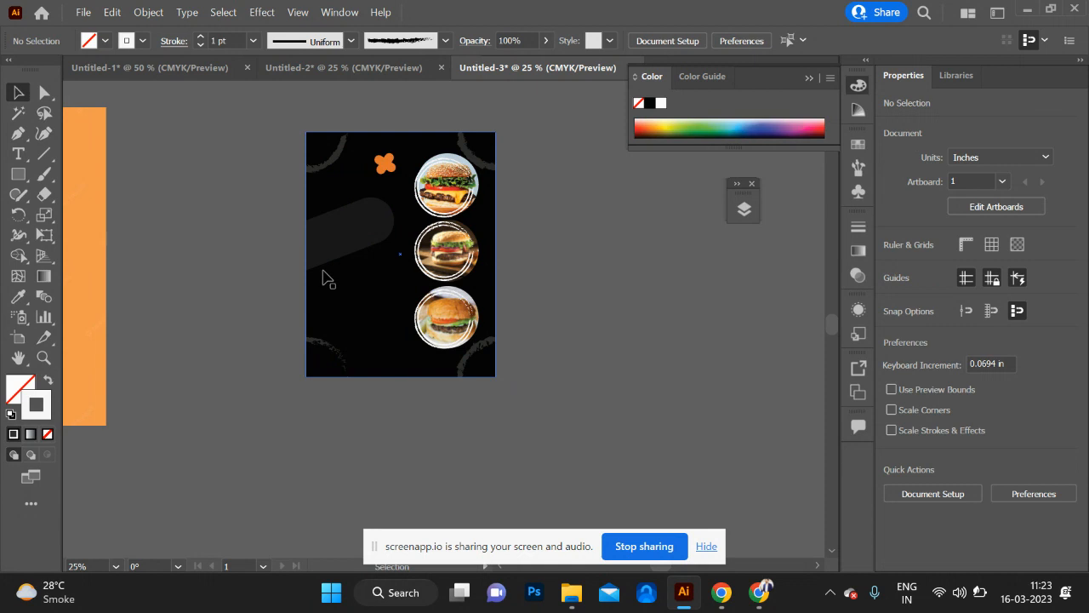
- Compare the clipped menu card with the reference's headings, food list, price badges and ringed burger photos
scroll(324, 225, left, 5)
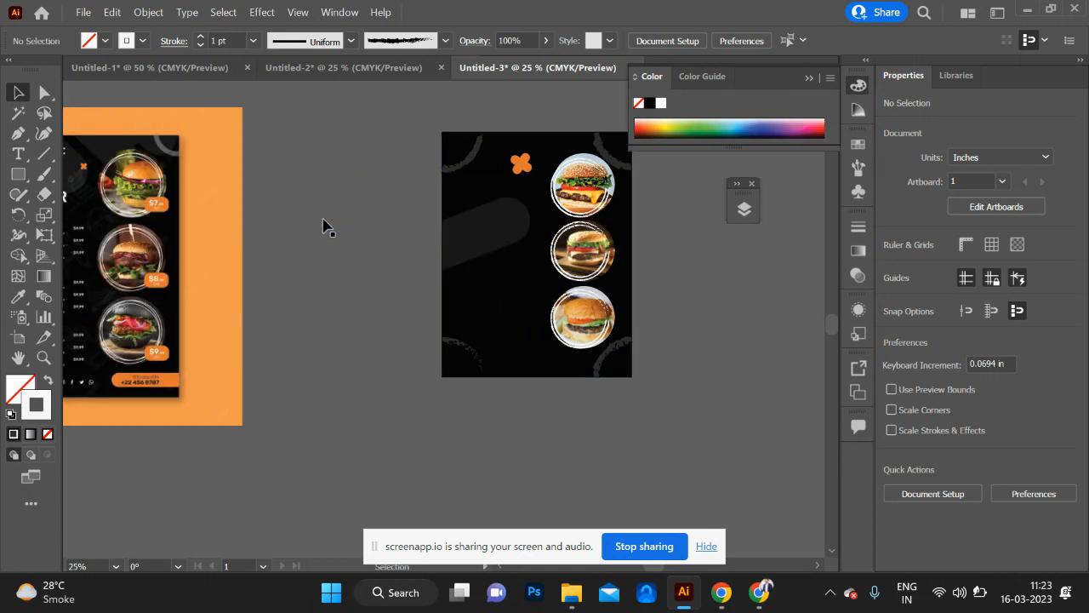
key(ctrl+plus)
key(ctrl+plus)
scroll(324, 224, up, 5)
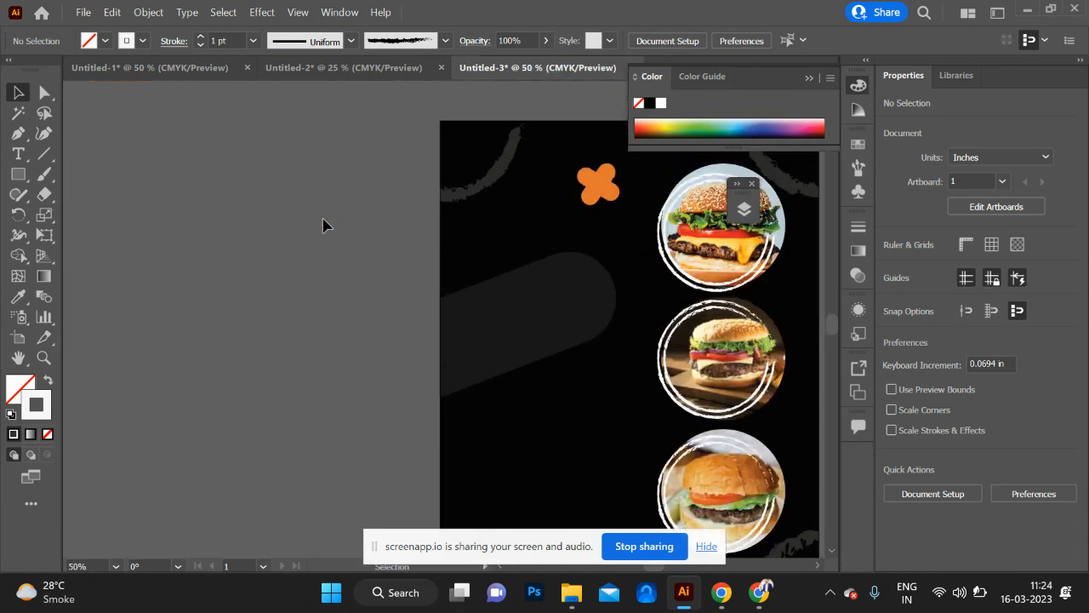
scroll(323, 225, right, 4)
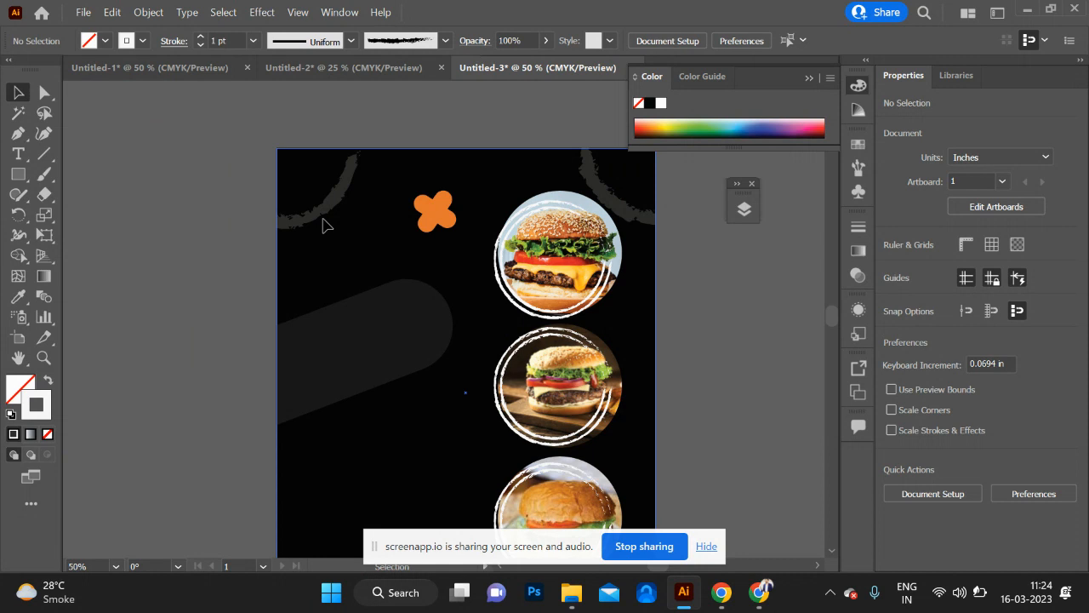
scroll(322, 224, left, 10)
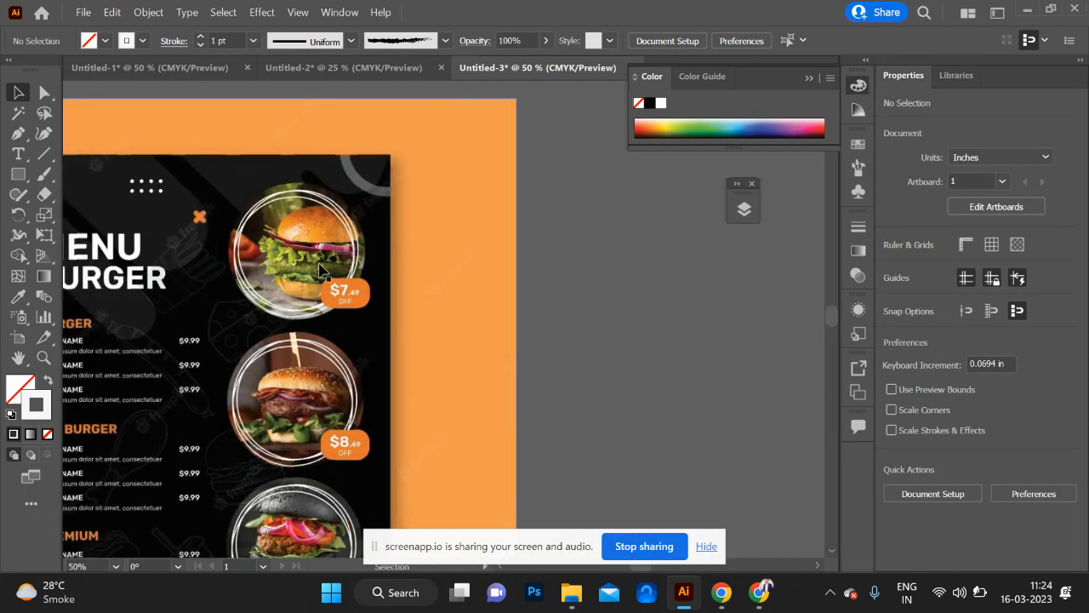
scroll(322, 271, left, 5)
scroll(322, 271, down, 3)
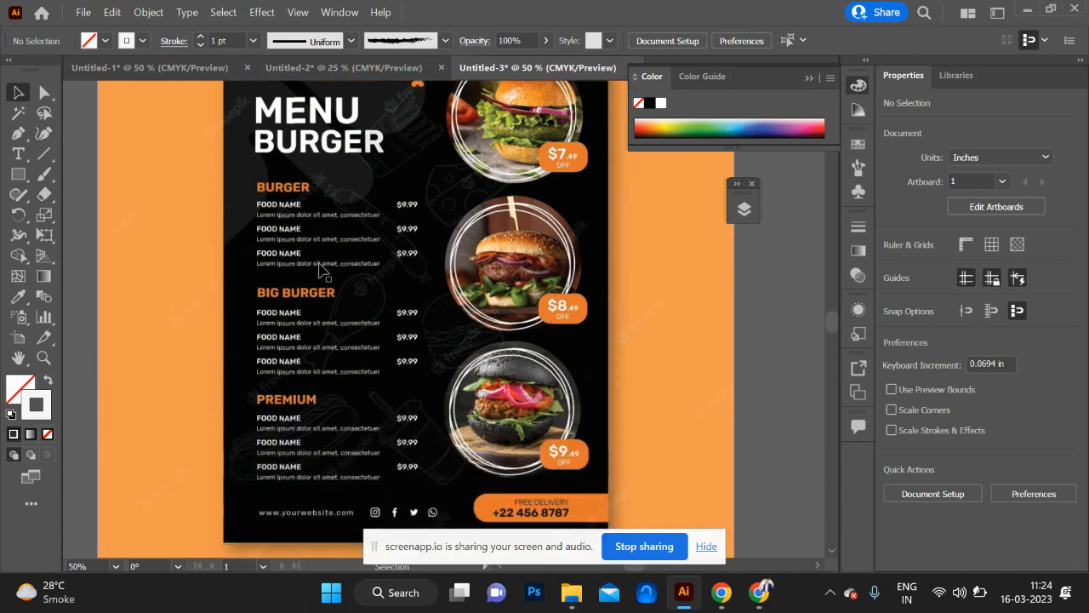
key(ctrl+minus)
key(ctrl+minus)
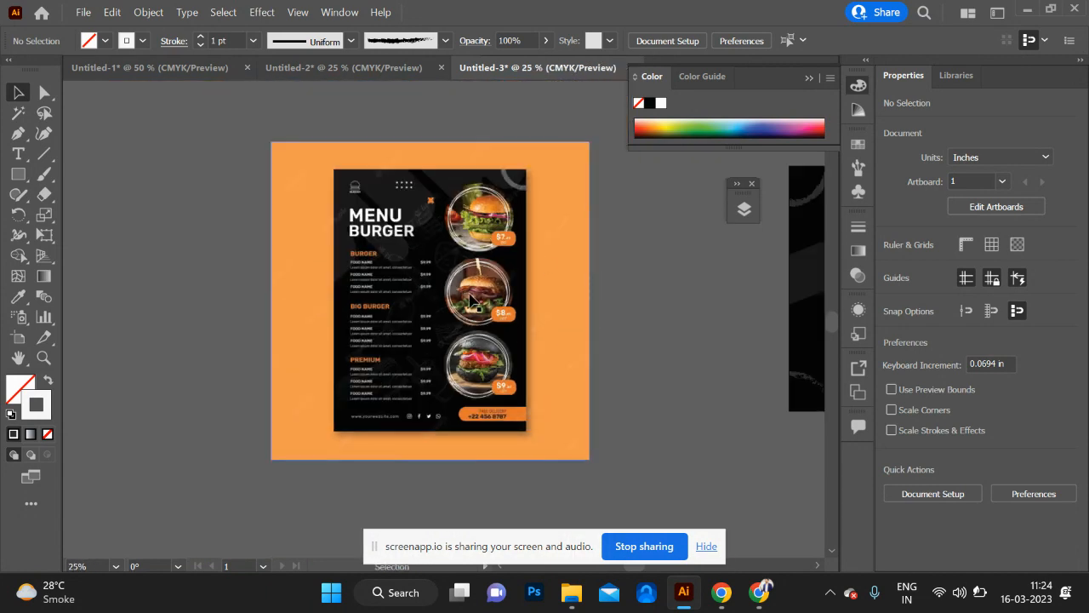
click(470, 299)
key(alt+Tab)
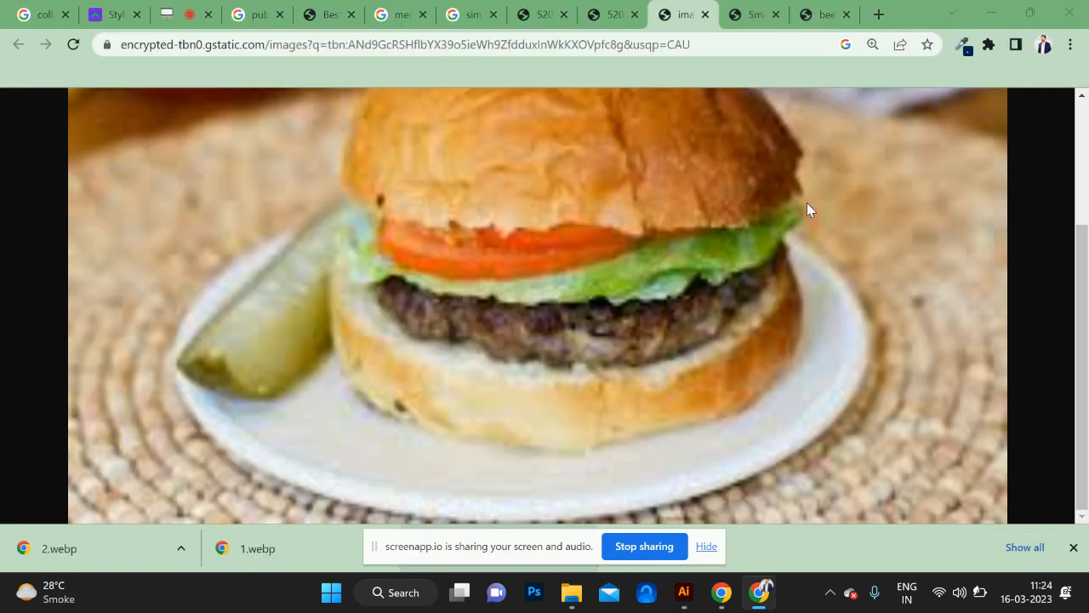
key(alt+Tab)
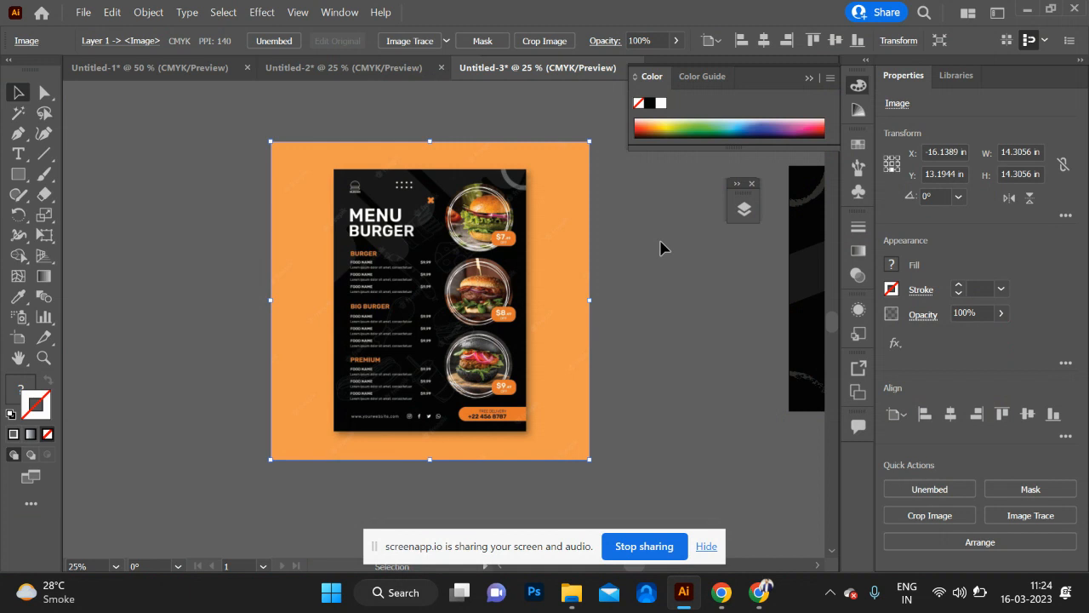
key(ctrl+minus)
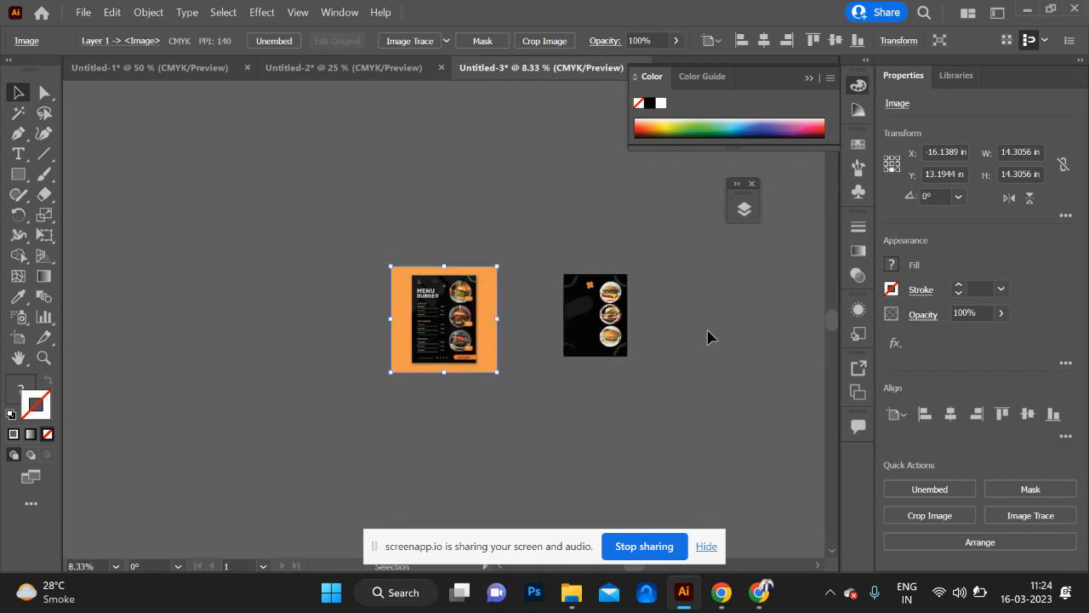
click(707, 337)
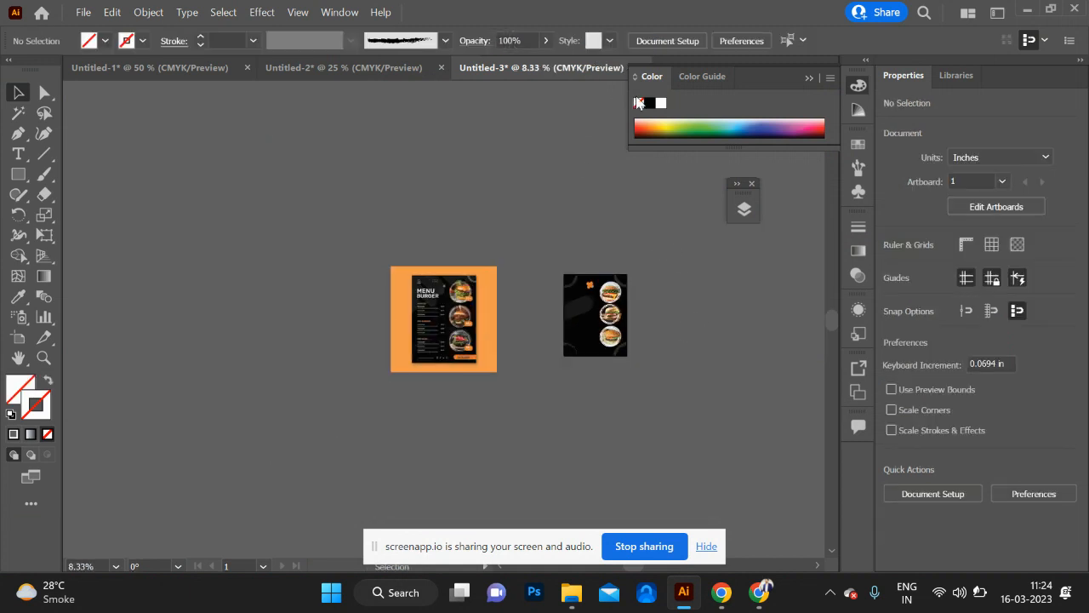
- Review the PUBG phone-in-hands composition in the Untitled-2 document at close range
click(372, 69)
scroll(596, 302, right, 4)
drag(666, 346, 518, 281)
key(ctrl+plus)
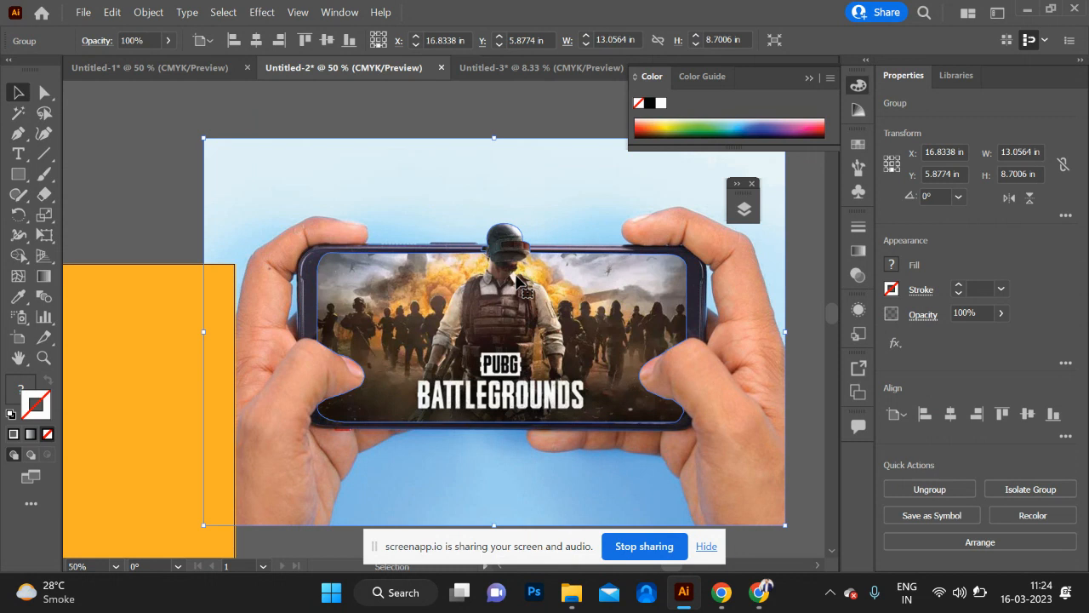
key(alt+Tab)
key(alt+Tab)
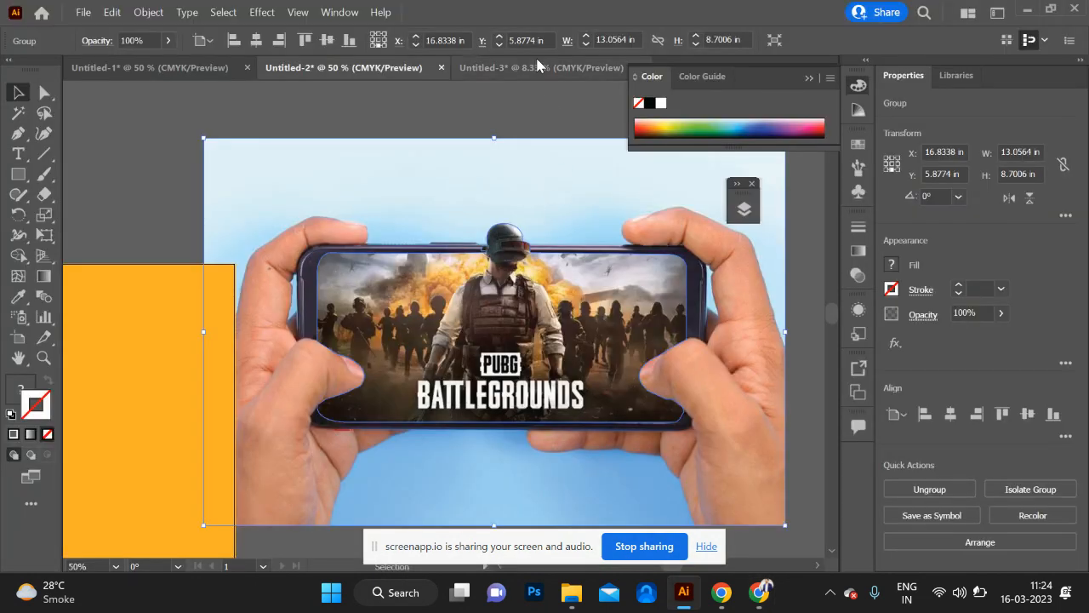
- Switch to Chrome, search Google Images for "collage wireframe", and preview the Bigstock collage concept set
key(alt+Tab)
click(457, 44)
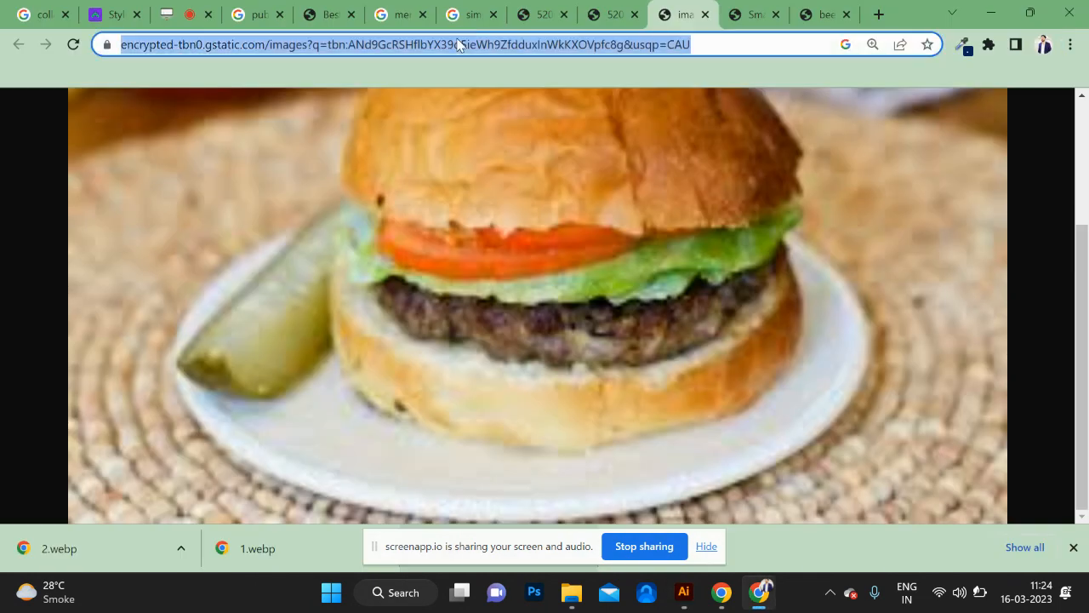
text(collage wireframe)
key(Return)
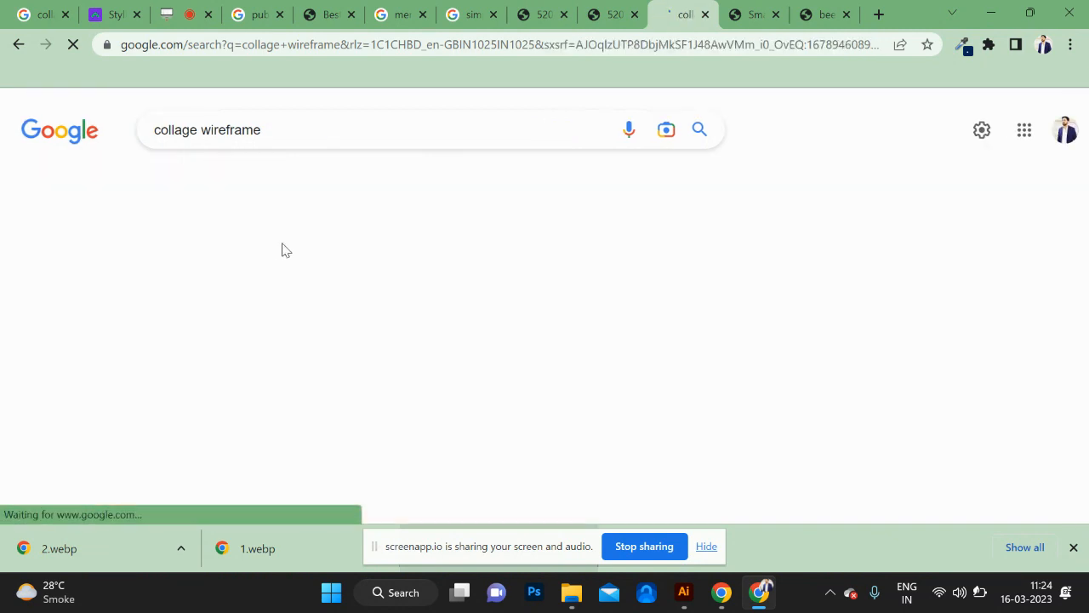
scroll(418, 312, down, 2)
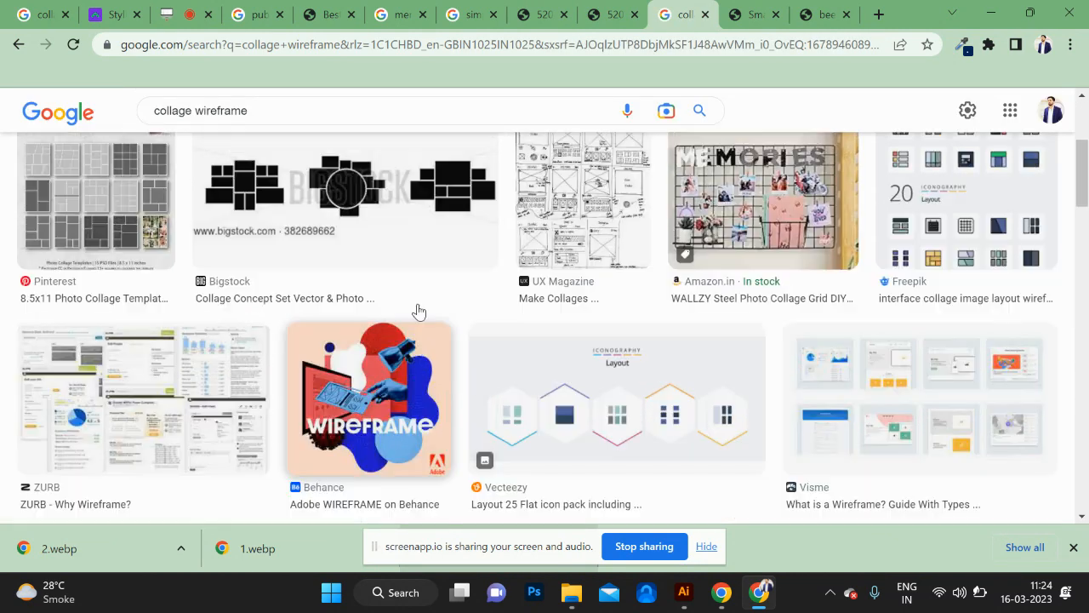
scroll(418, 312, up, 1)
click(361, 305)
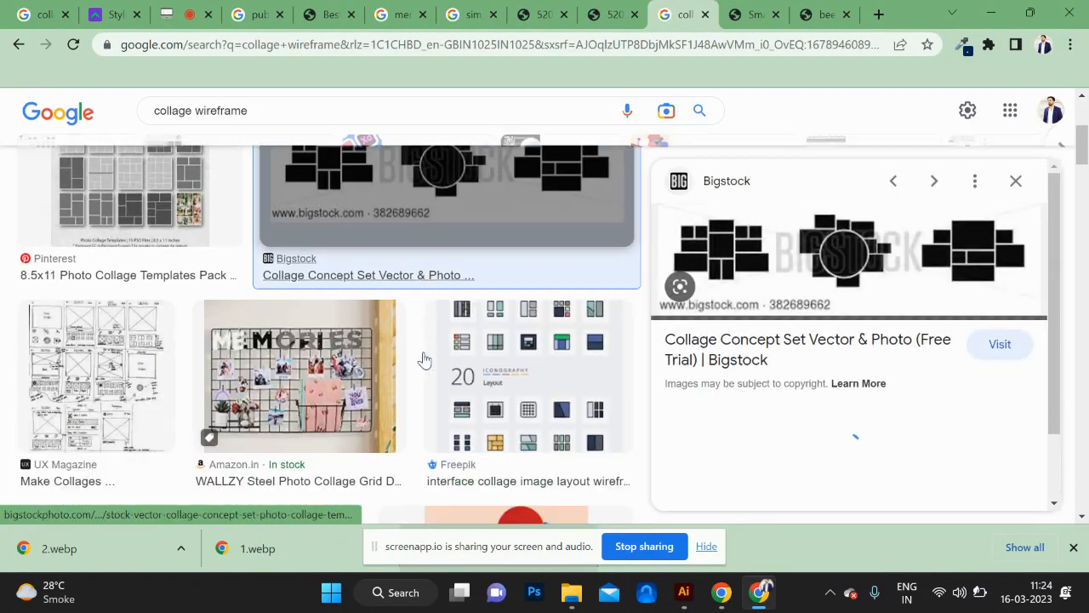
scroll(423, 360, down, 3)
scroll(426, 412, down, 1)
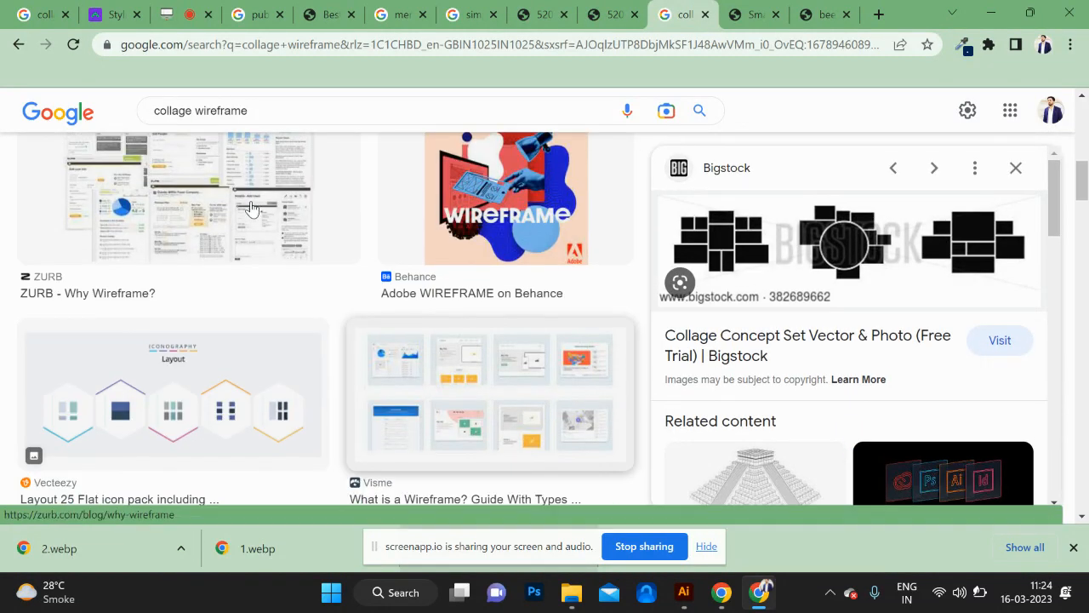
- Change the image search to "collage design" and preview Canva's heart-shaped photo collage template
double_click(198, 112)
text(design)
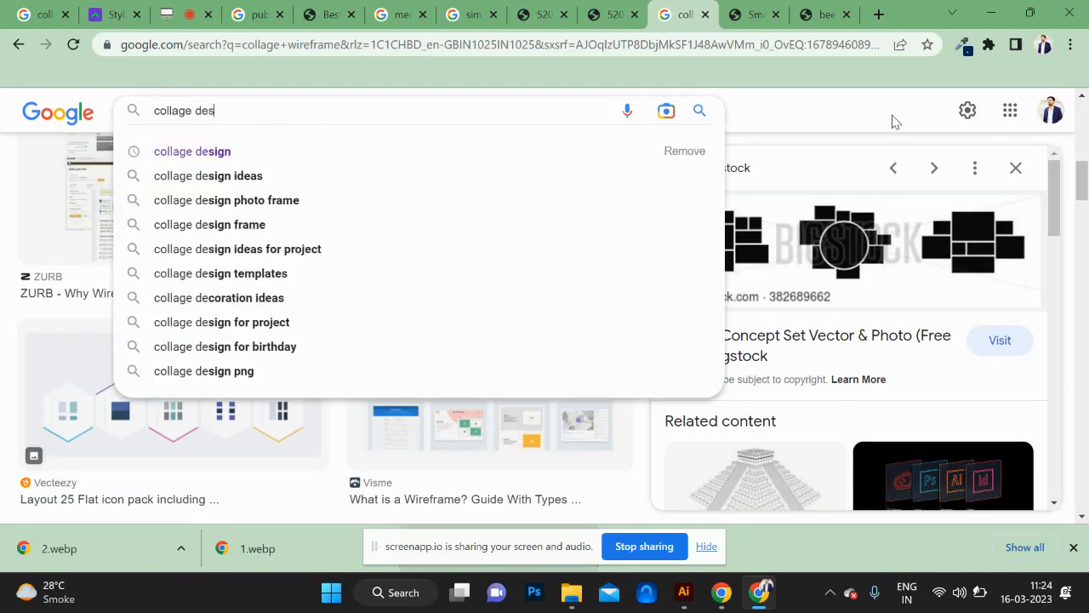
key(Return)
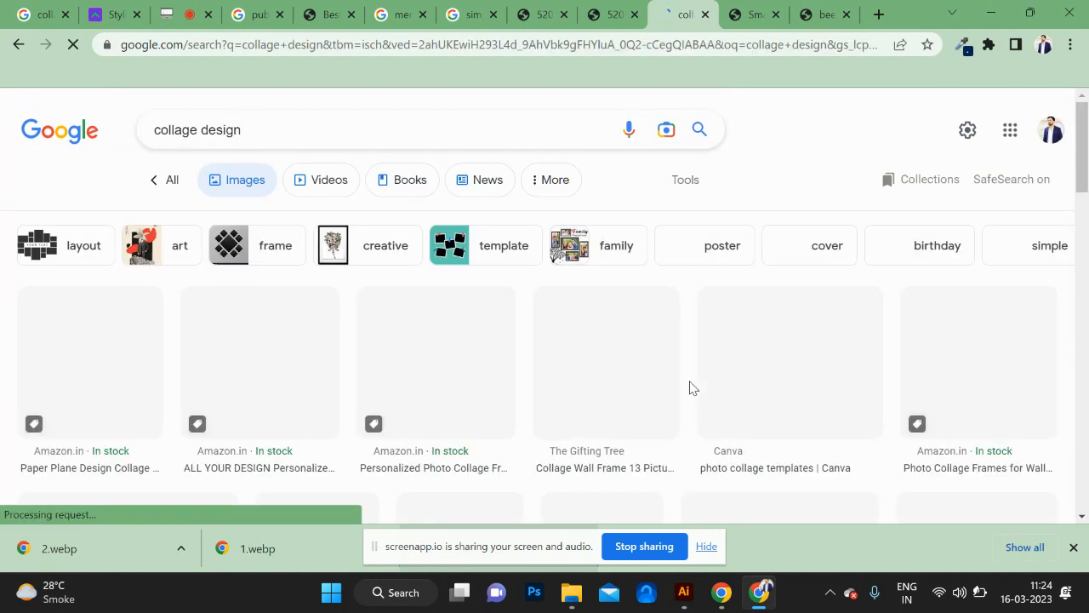
scroll(693, 389, down, 2)
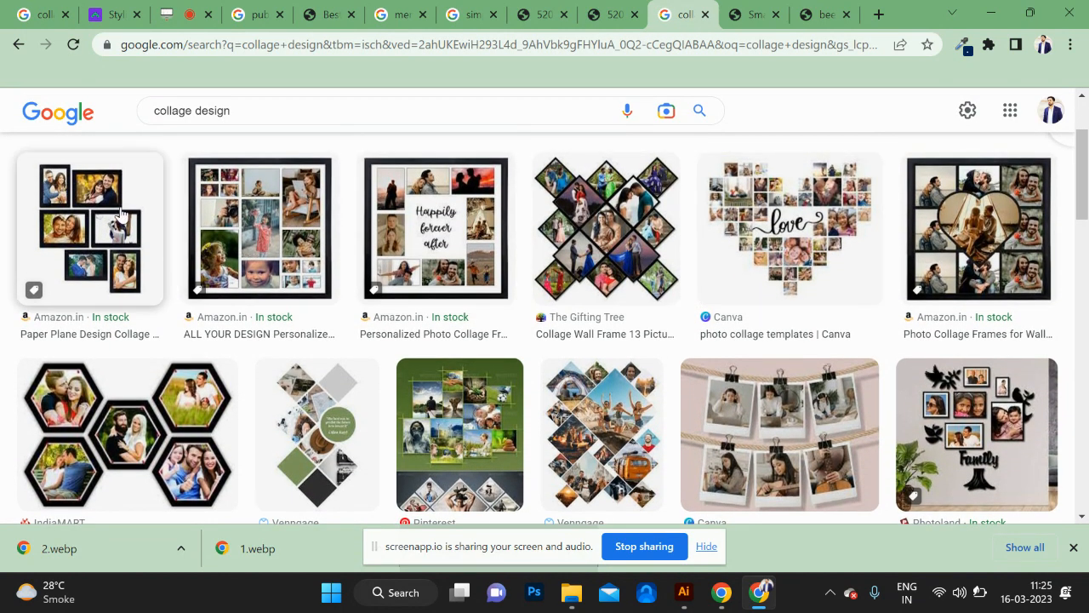
scroll(629, 401, down, 1)
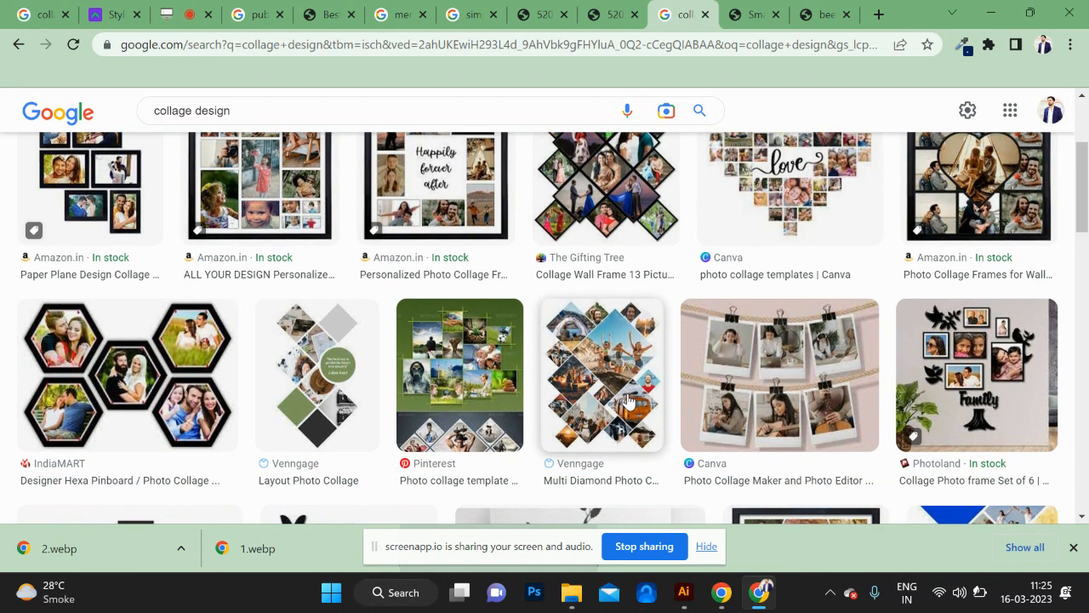
scroll(629, 401, up, 1)
click(830, 266)
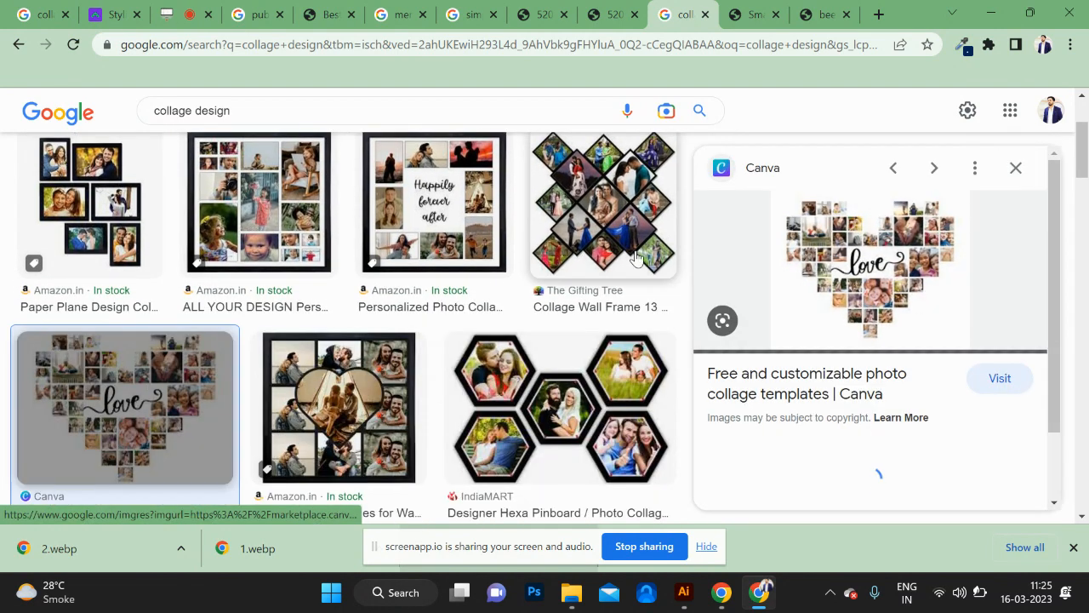
- Preview Venngage's diamond-shaped Layout Photo Collage and browse further collage layouts in the image results
scroll(584, 305, down, 2)
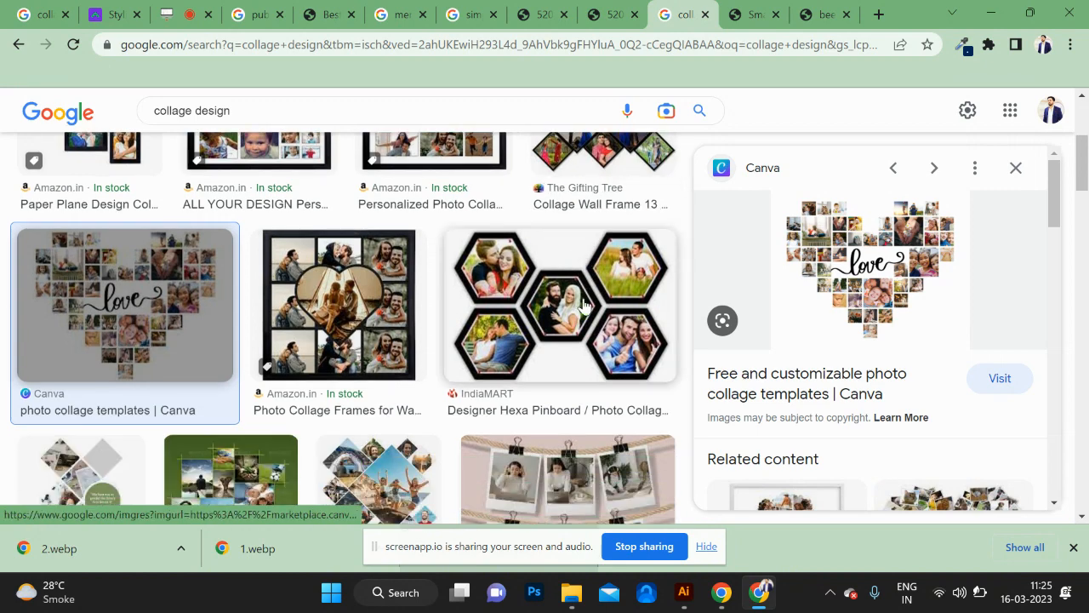
scroll(449, 345, down, 3)
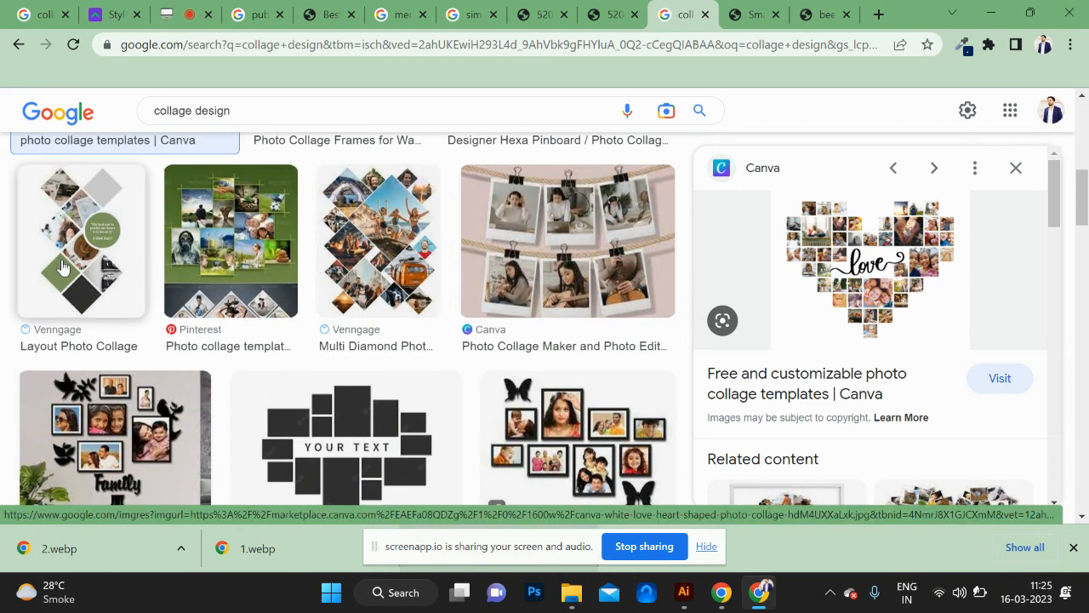
click(61, 268)
scroll(575, 327, down, 2)
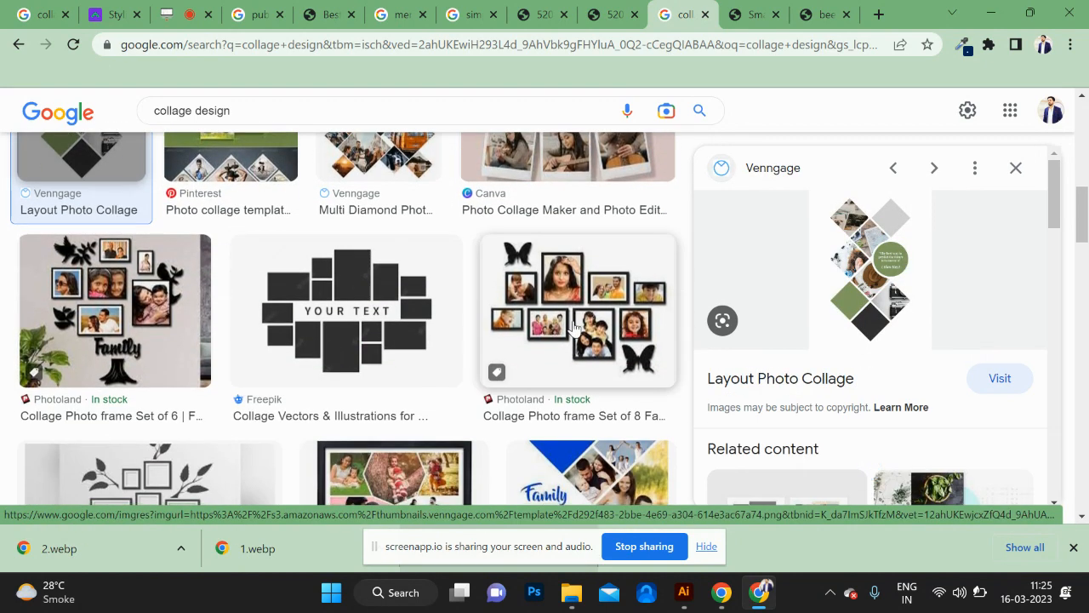
scroll(570, 330, down, 3)
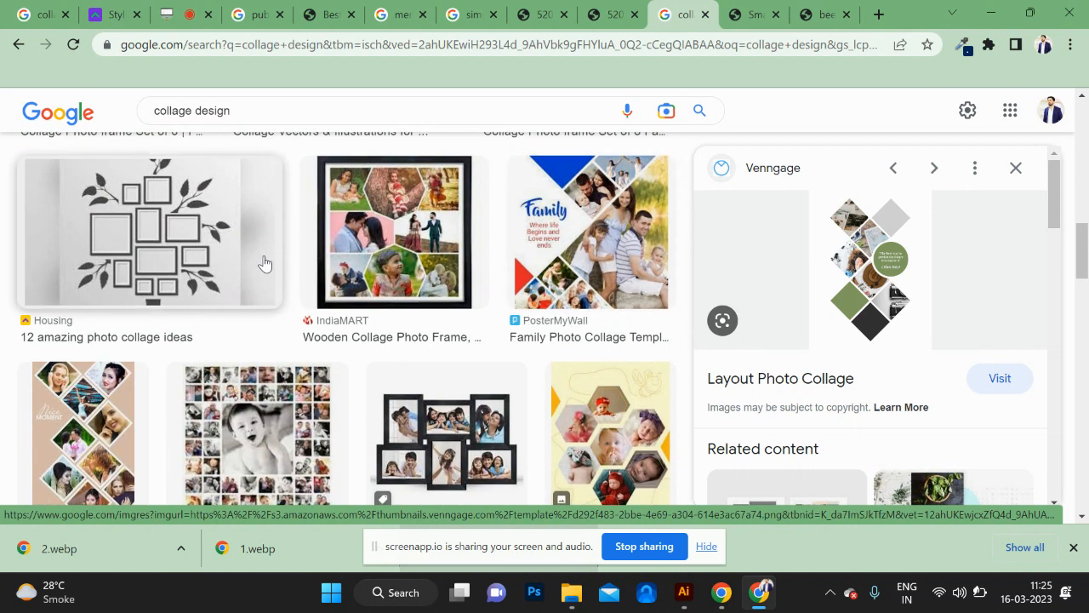
- Preview Housing's "12 amazing photo collage ideas" tree-style frame layout and browse further collage layouts in the image results
click(264, 263)
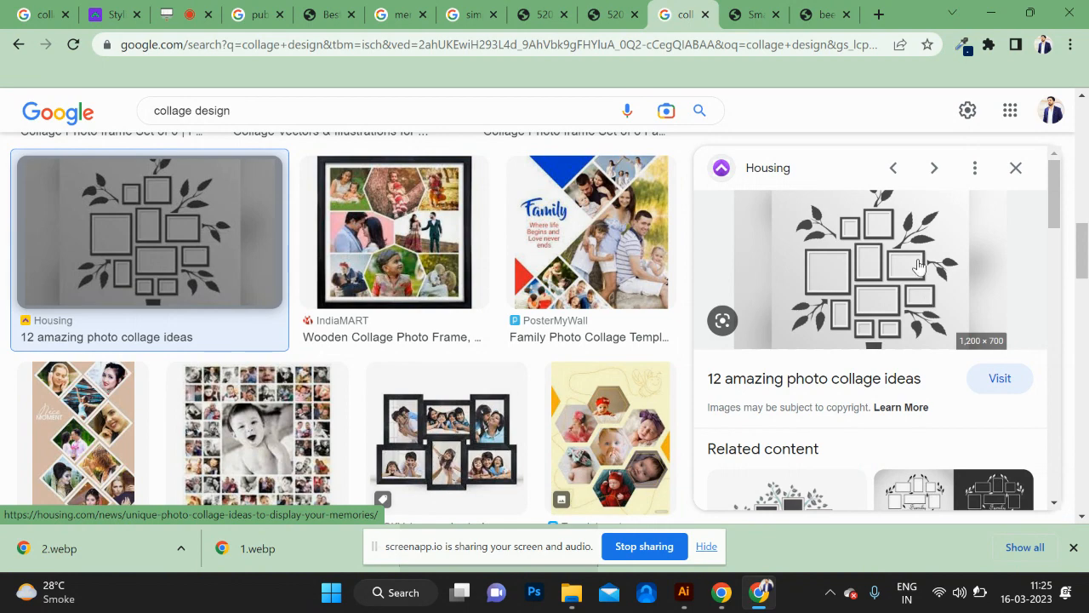
scroll(520, 372, down, 4)
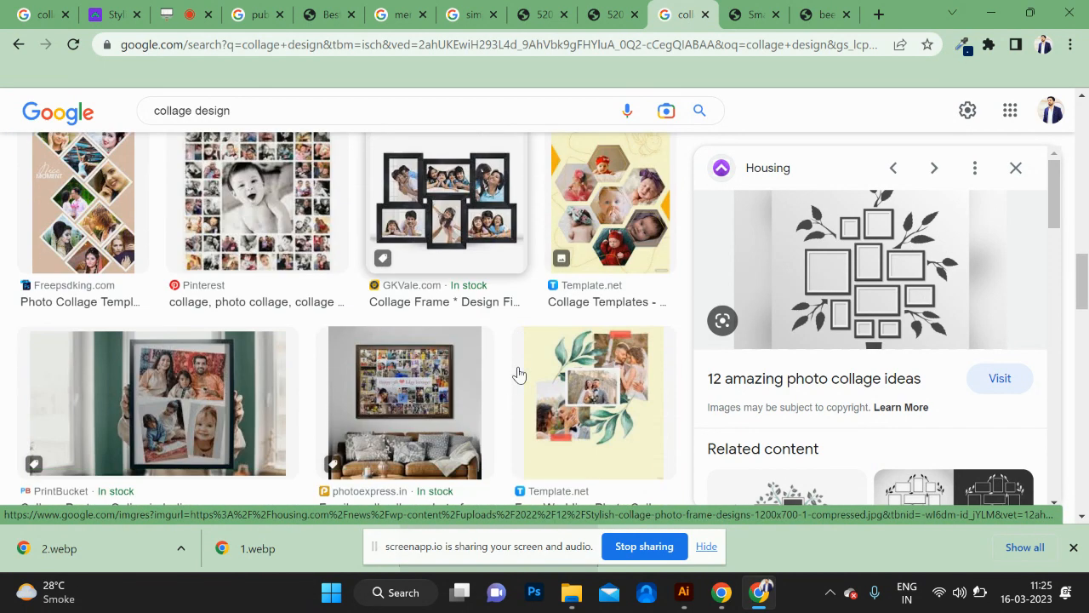
scroll(519, 374, down, 3)
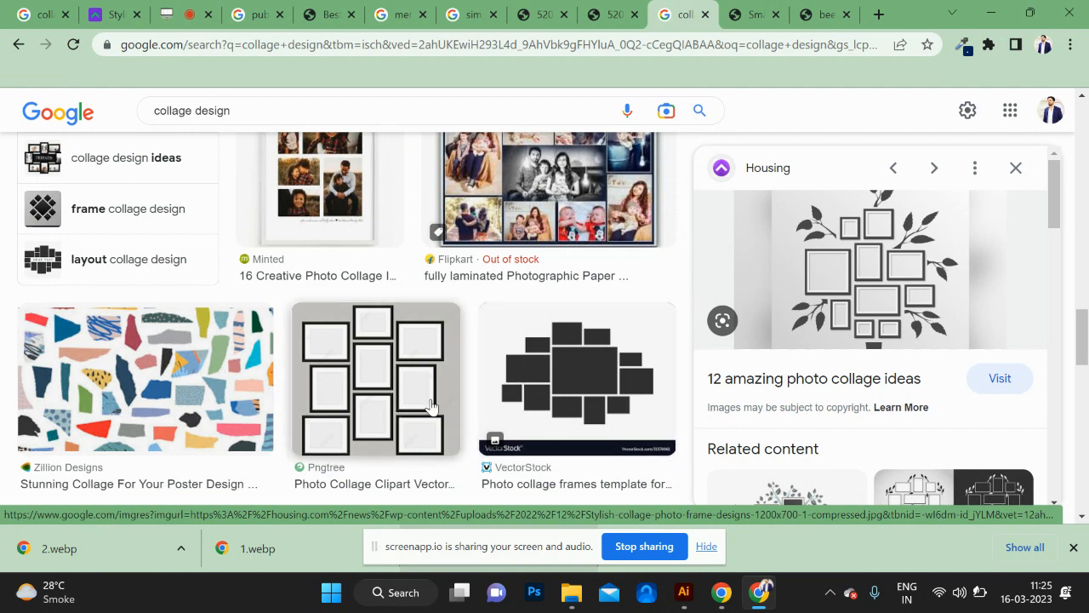
scroll(431, 406, down, 5)
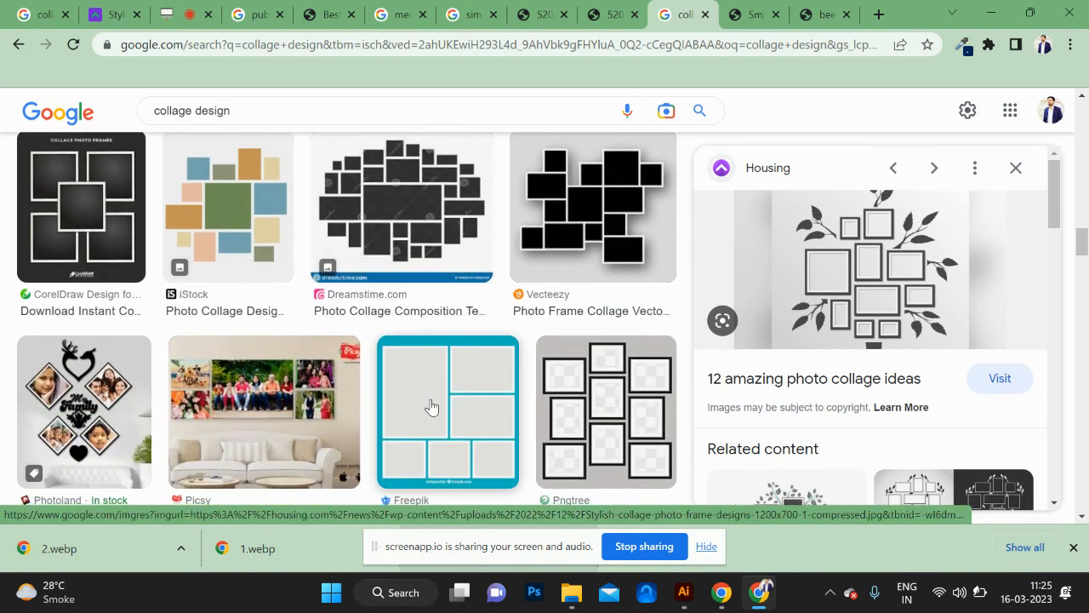
- Preview the CorelDraw Design collage photo frames vector mockup and look through more collage results
scroll(431, 406, down, 1)
click(102, 224)
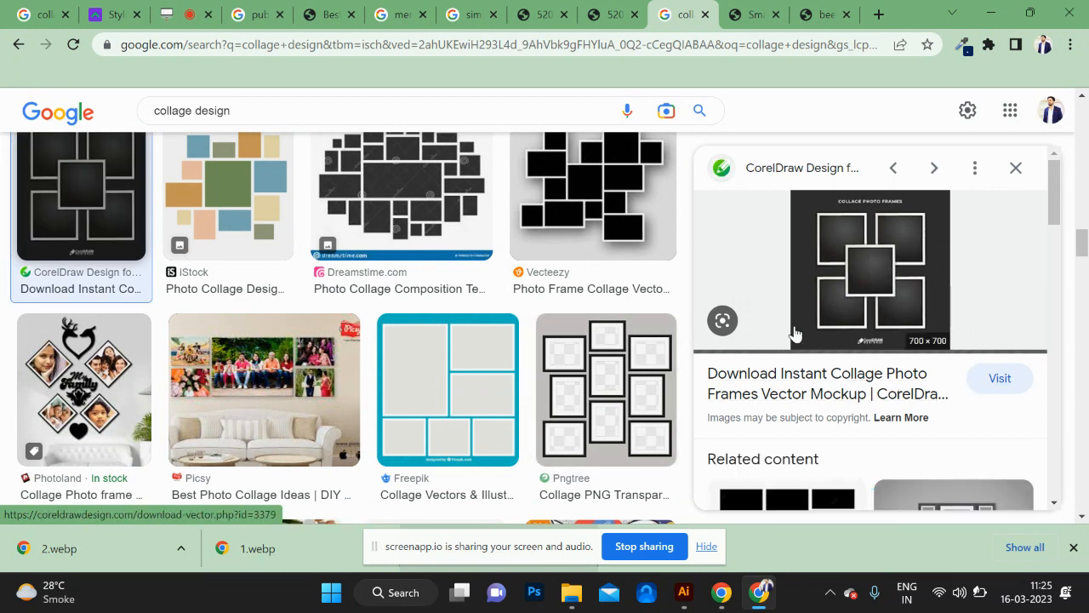
scroll(474, 436, down, 7)
scroll(474, 434, down, 6)
scroll(474, 434, up, 5)
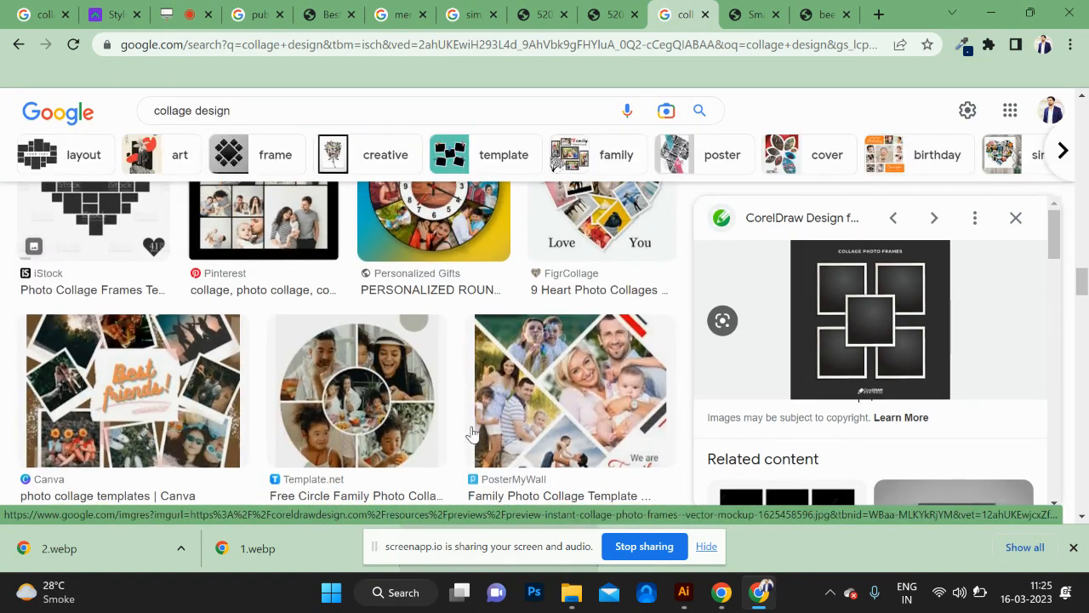
- Switch to File Explorer and look through the Downloads folder for photo and collage examples
key(alt+Tab)
key(alt+Tab)
key(alt+Tab)
key(alt+Tab)
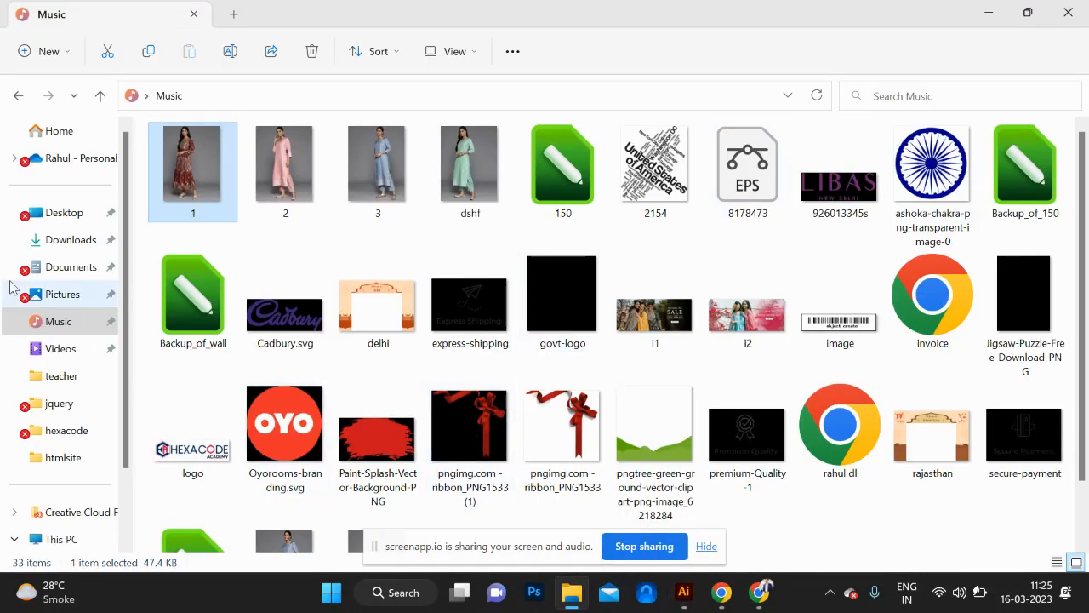
click(68, 247)
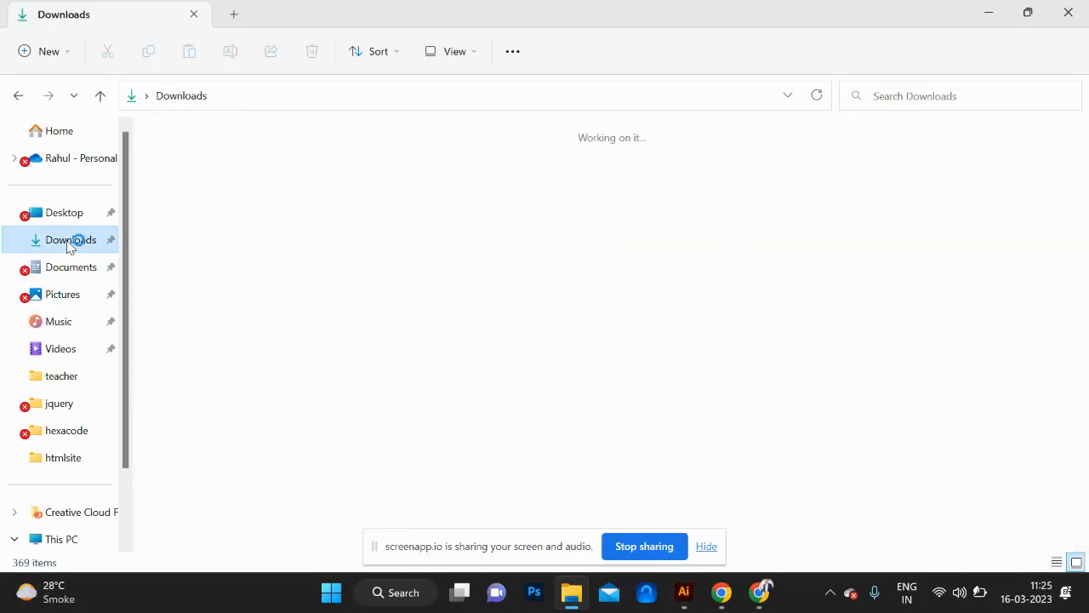
scroll(438, 334, down, 2)
scroll(424, 344, down, 10)
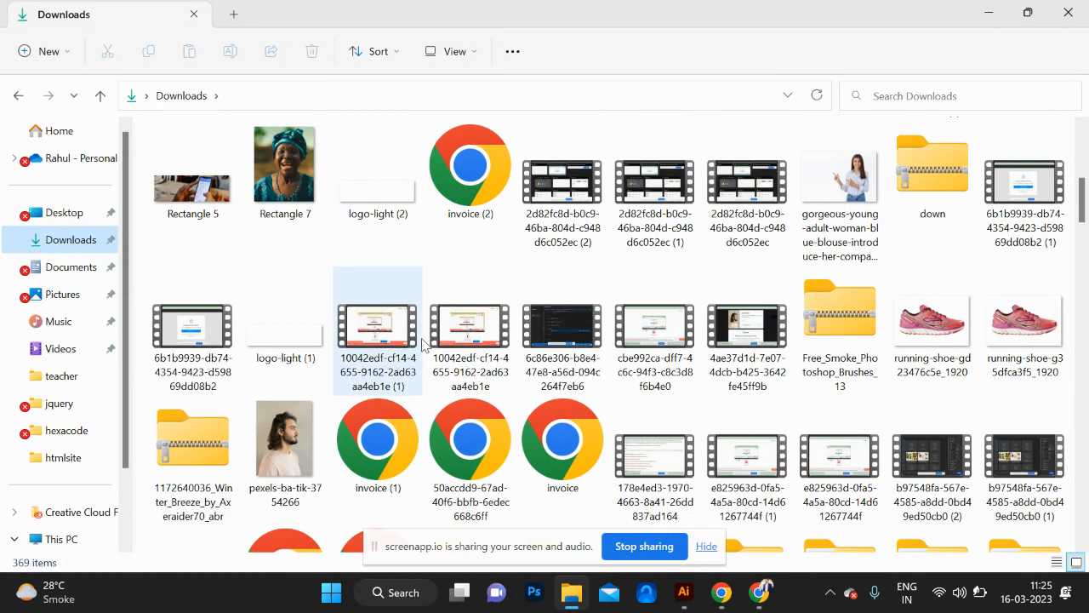
scroll(424, 345, down, 6)
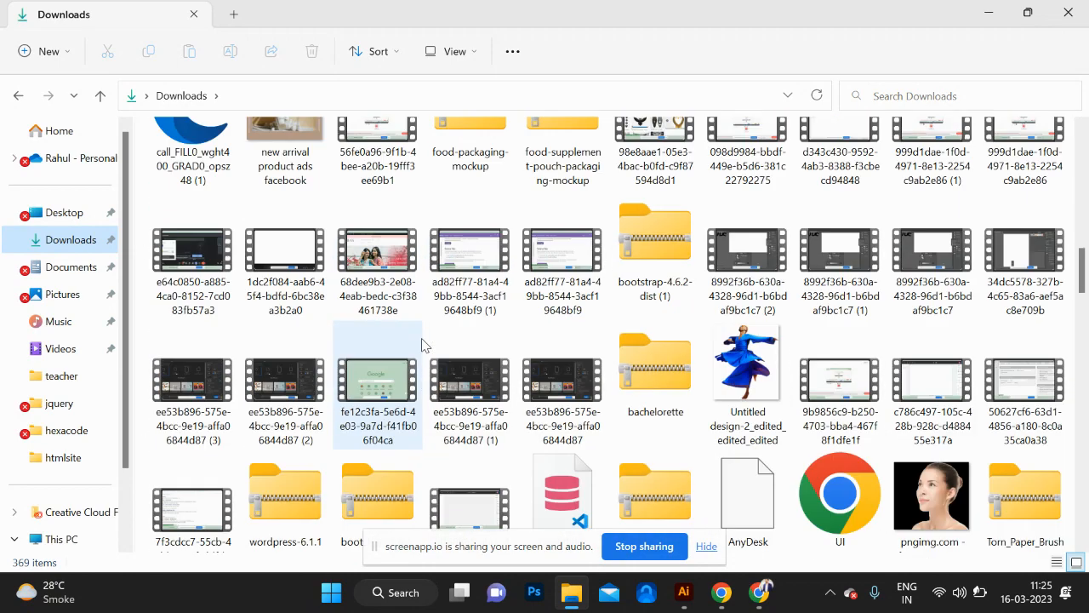
scroll(424, 344, down, 10)
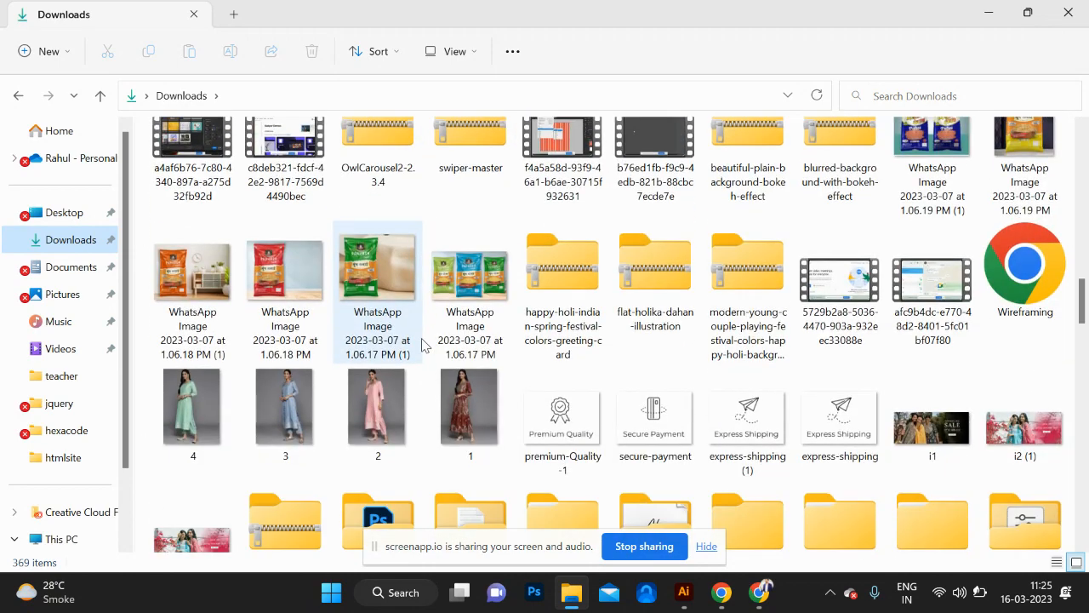
scroll(643, 273, down, 1)
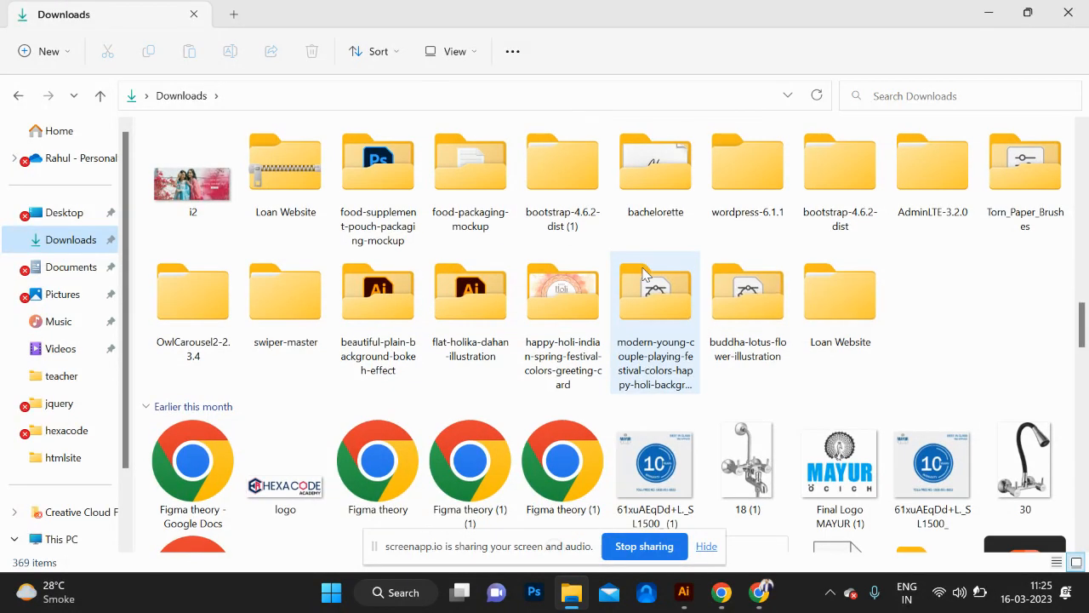
scroll(643, 274, down, 2)
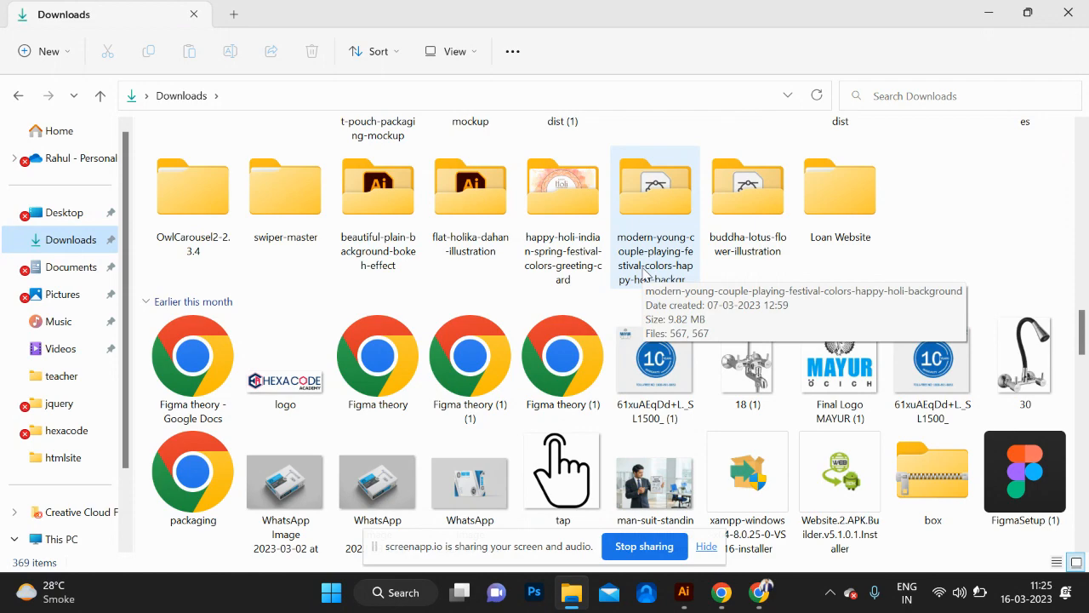
scroll(647, 322, down, 7)
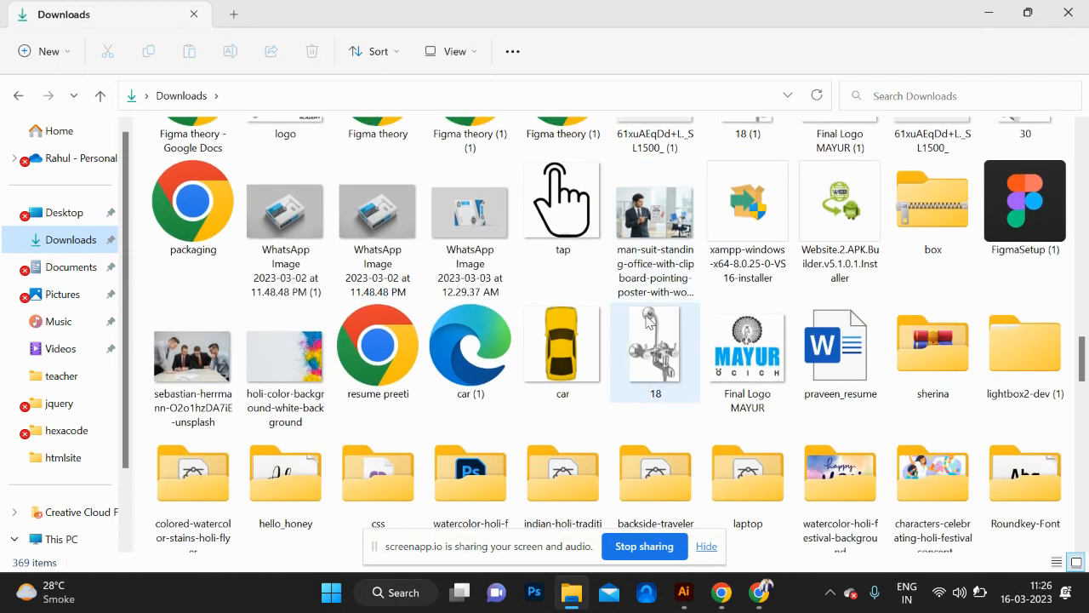
scroll(647, 321, down, 3)
scroll(647, 321, down, 2)
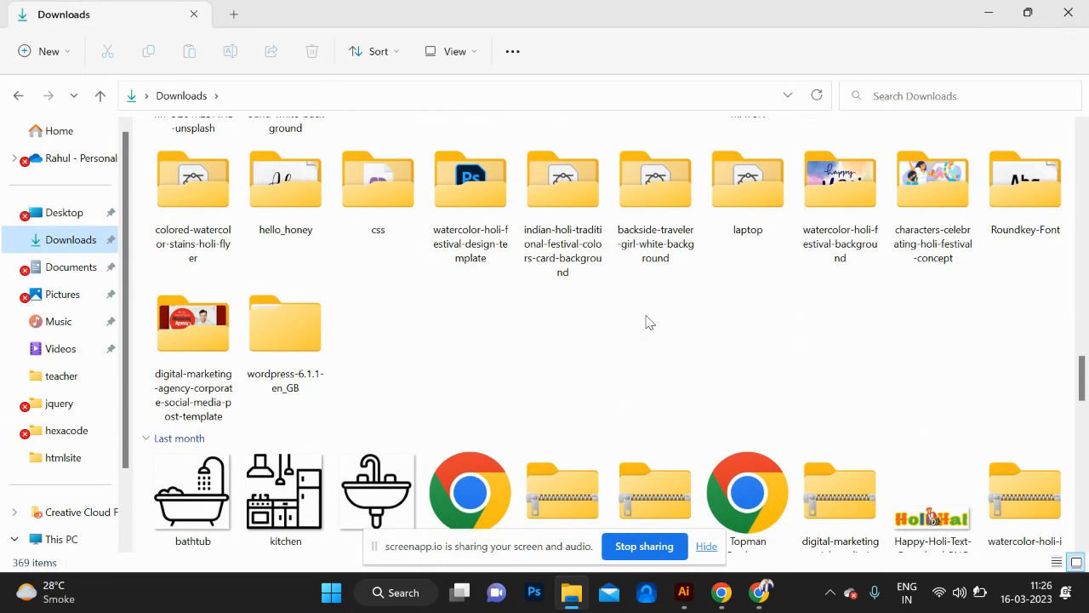
scroll(649, 321, down, 9)
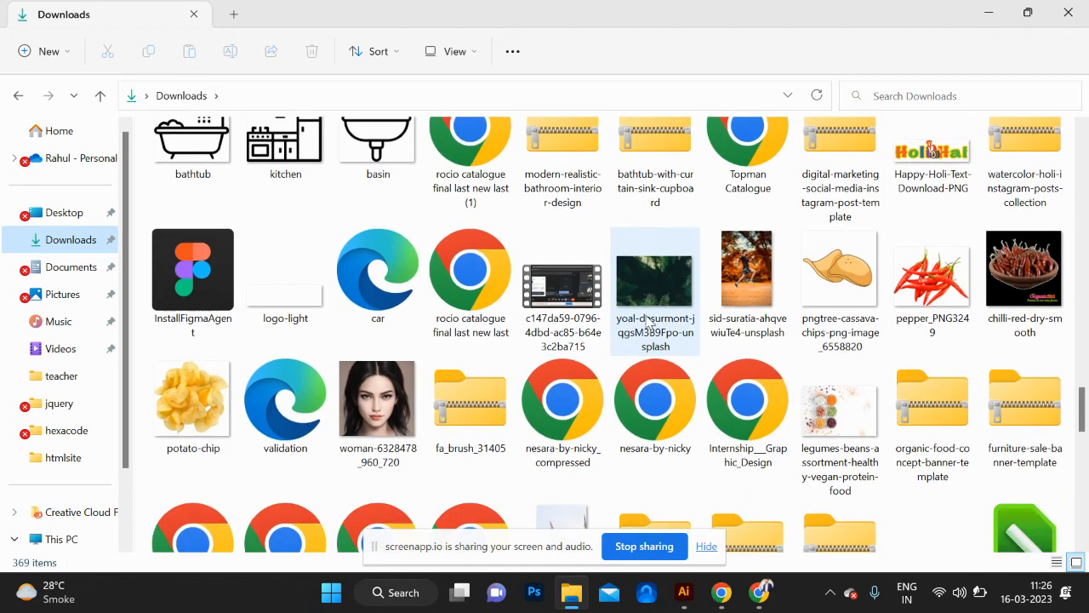
scroll(649, 321, down, 5)
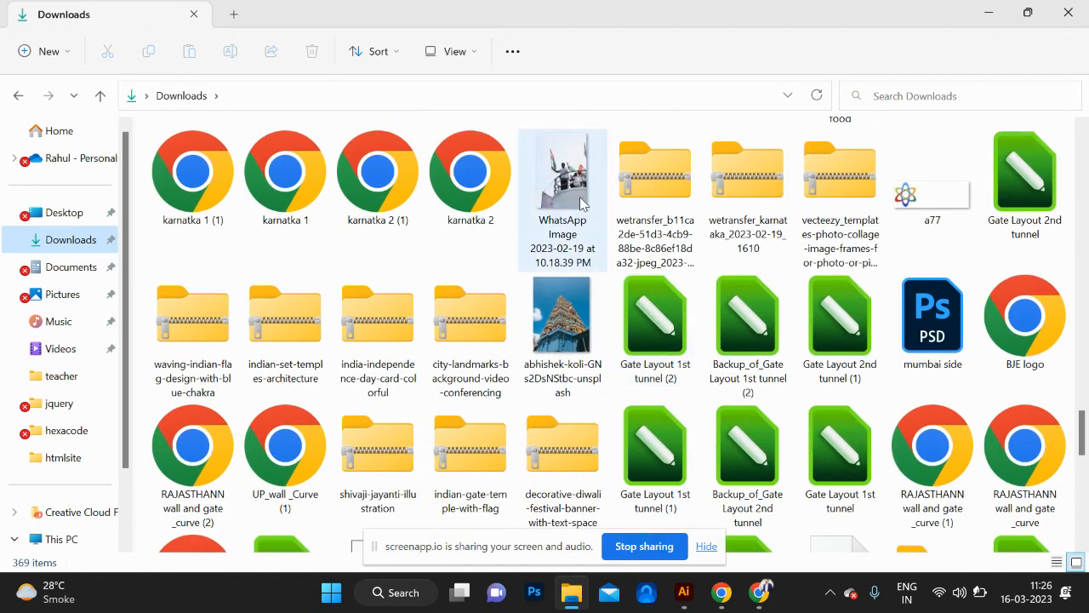
- View the WhatsApp image dated 2023-02-19 in Photos, always using that app for .jpeg files, and close the viewer
click(554, 180)
double_click(554, 180)
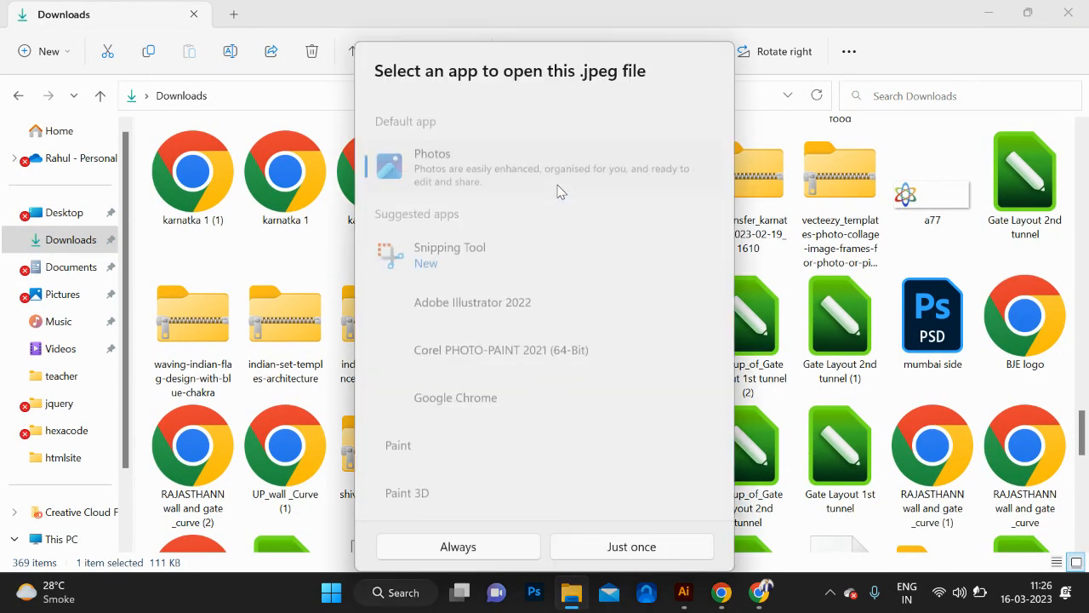
click(477, 548)
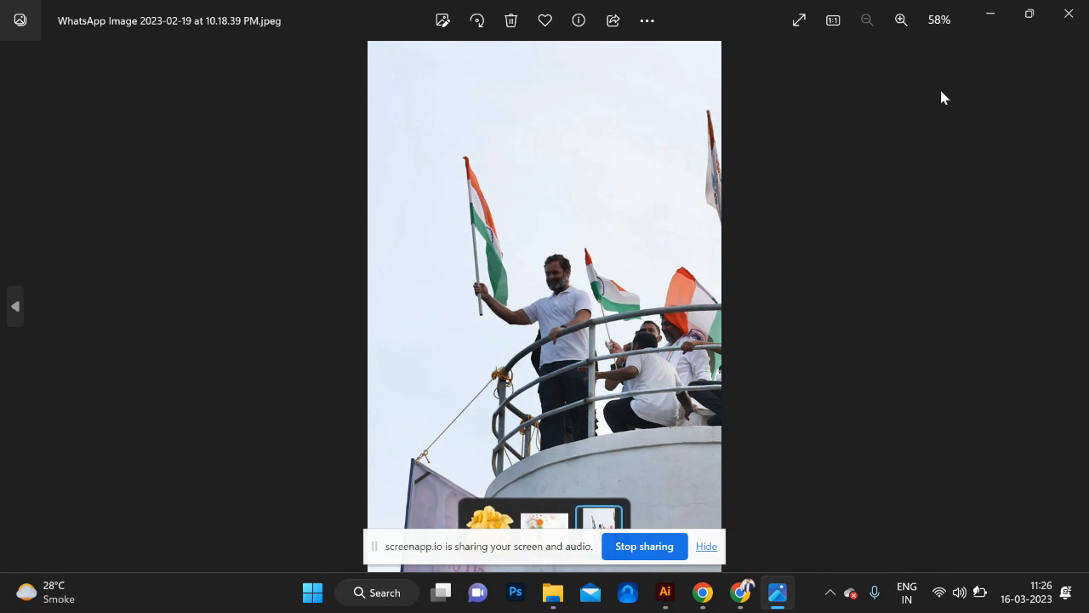
click(1069, 14)
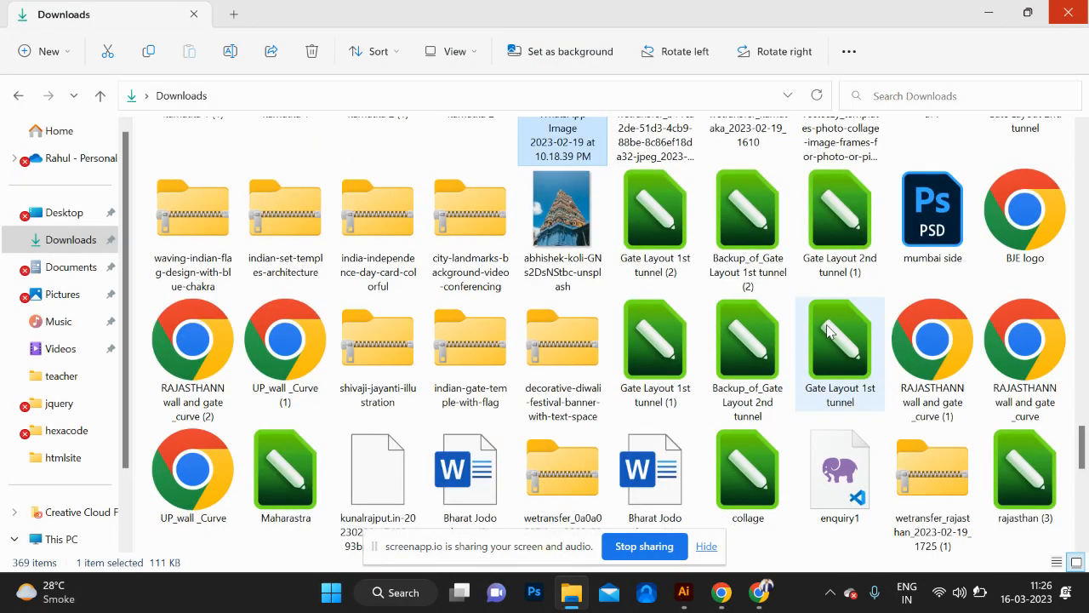
- Find the Bharat Jodo Yatra RaGa Creatives folder in Downloads and open its subfolder of the same name
scroll(826, 331, down, 15)
scroll(827, 325, down, 5)
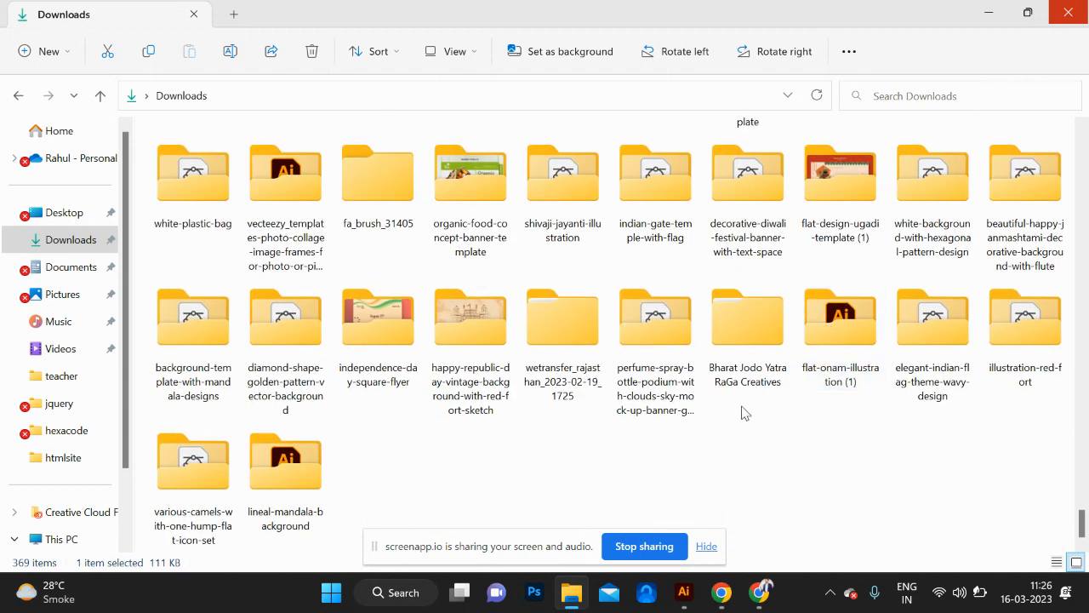
scroll(742, 412, up, 1)
scroll(743, 412, down, 1)
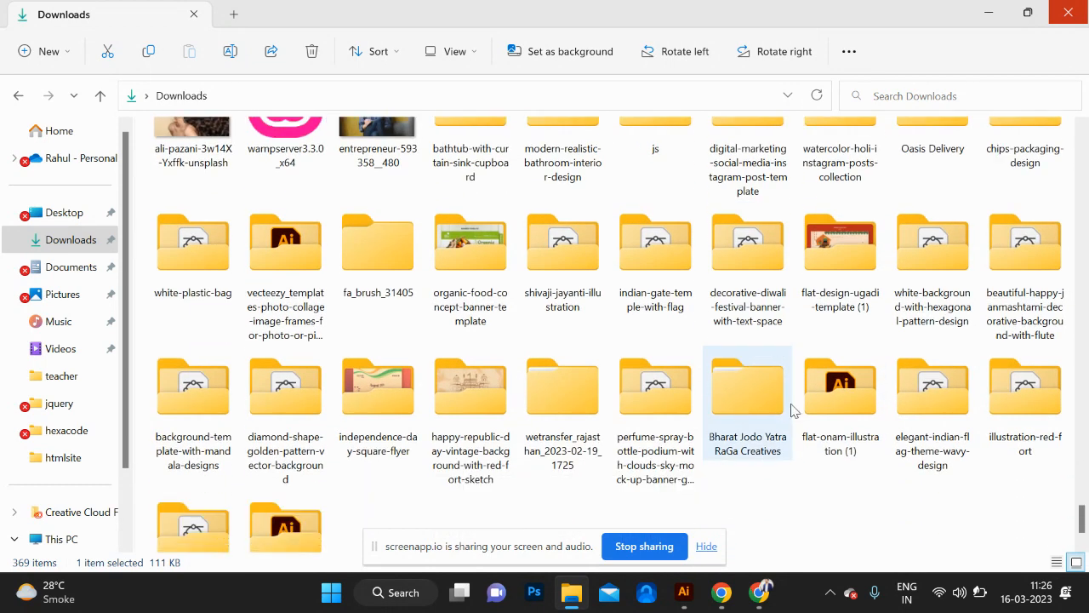
double_click(746, 391)
double_click(383, 186)
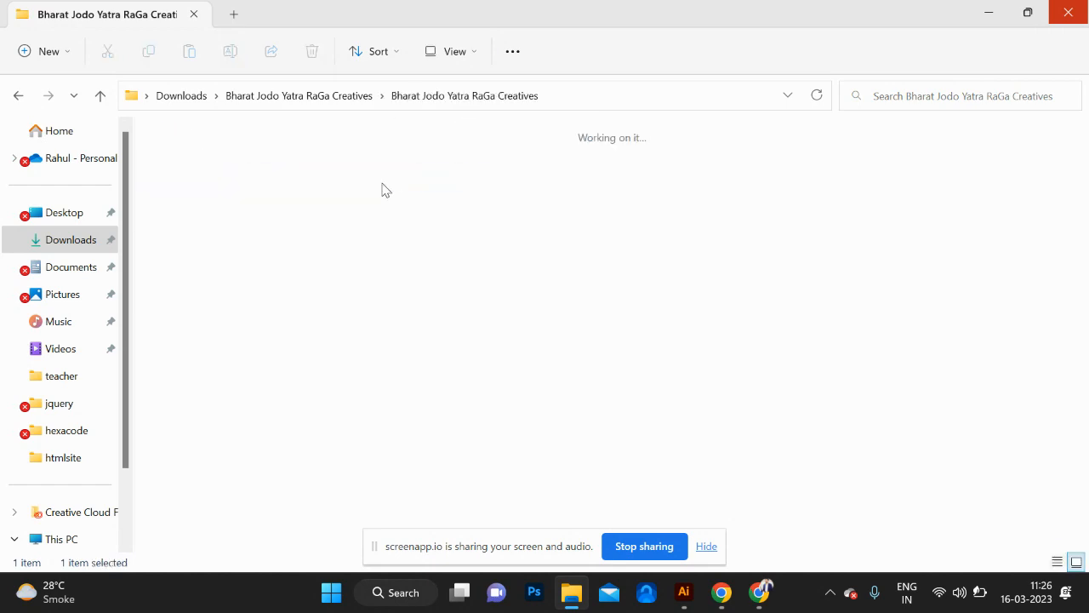
- Page through the poster designs in Photos from the rg 7 image to 2.png, and close the viewer
click(298, 191)
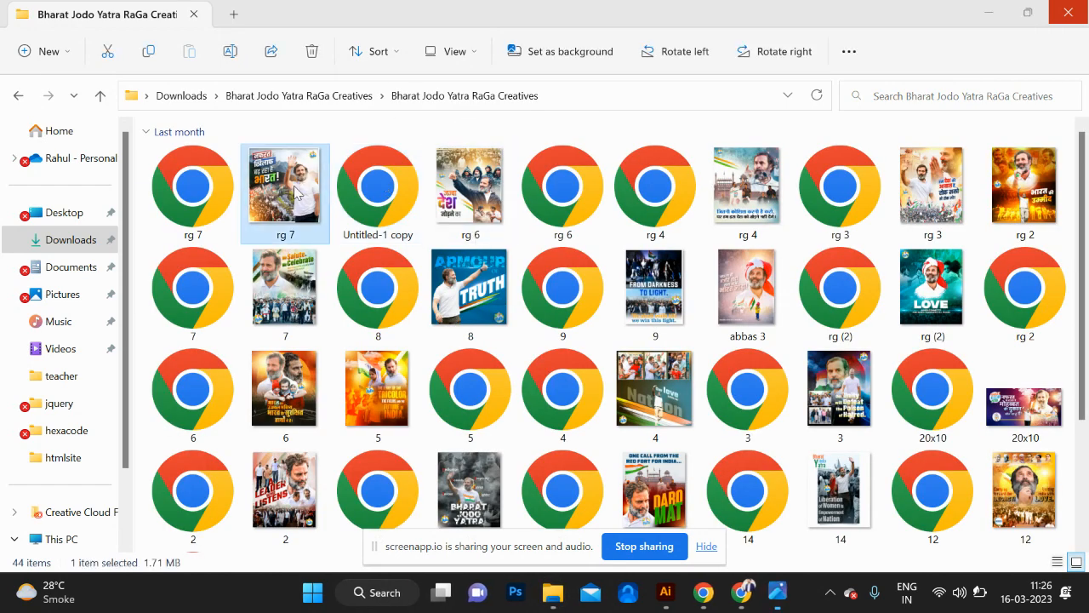
double_click(298, 191)
key(Right)
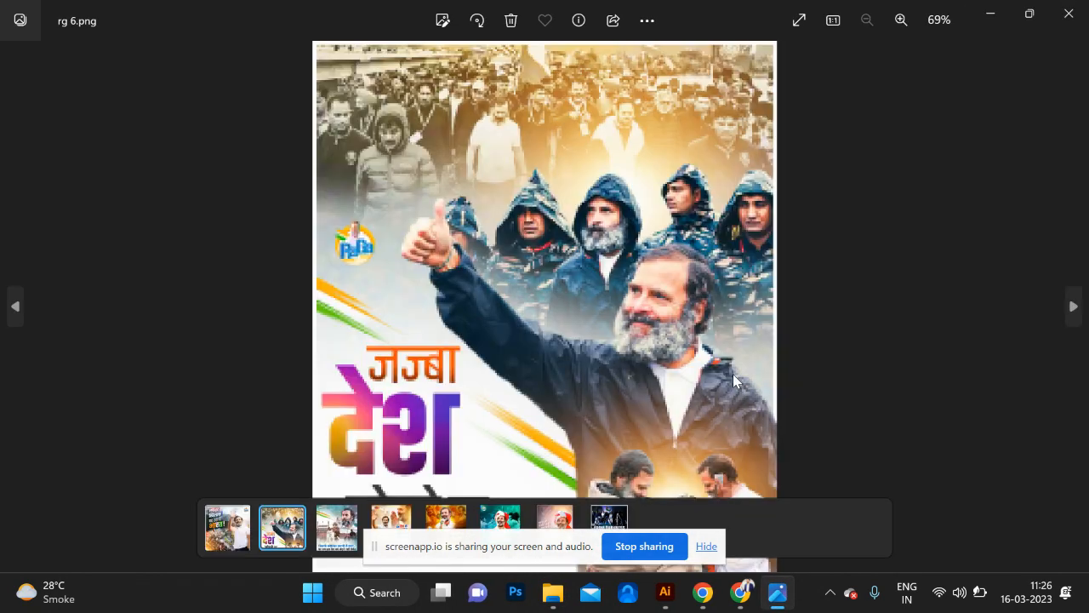
key(Right)
key(Right)
key(Right)
key(Right)
key(Right)
key(Right)
key(Right)
key(Right)
key(Right)
key(Right)
key(Right)
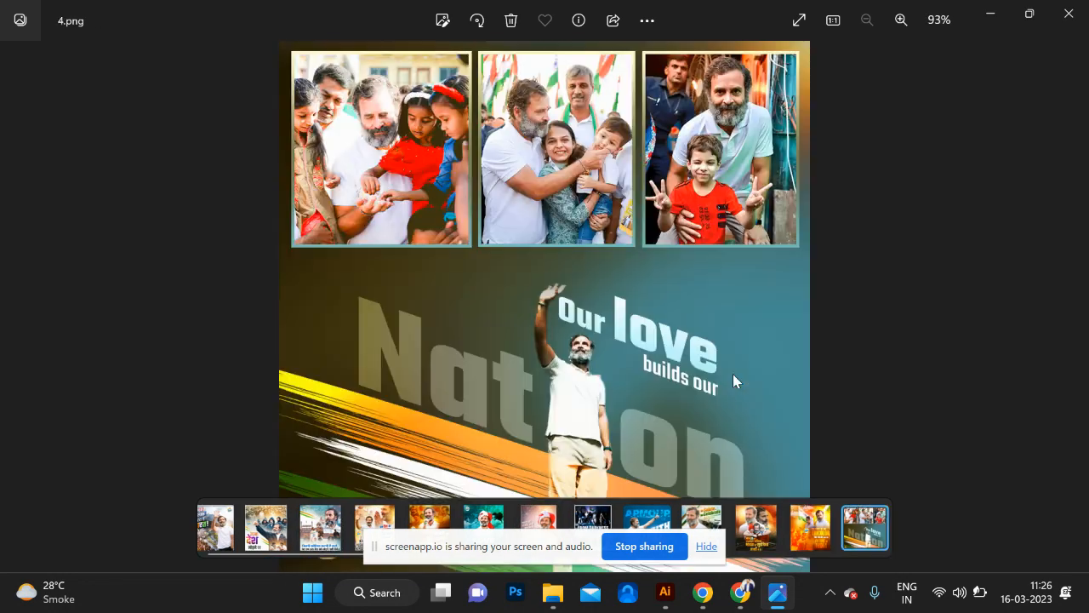
key(Right)
key(Right)
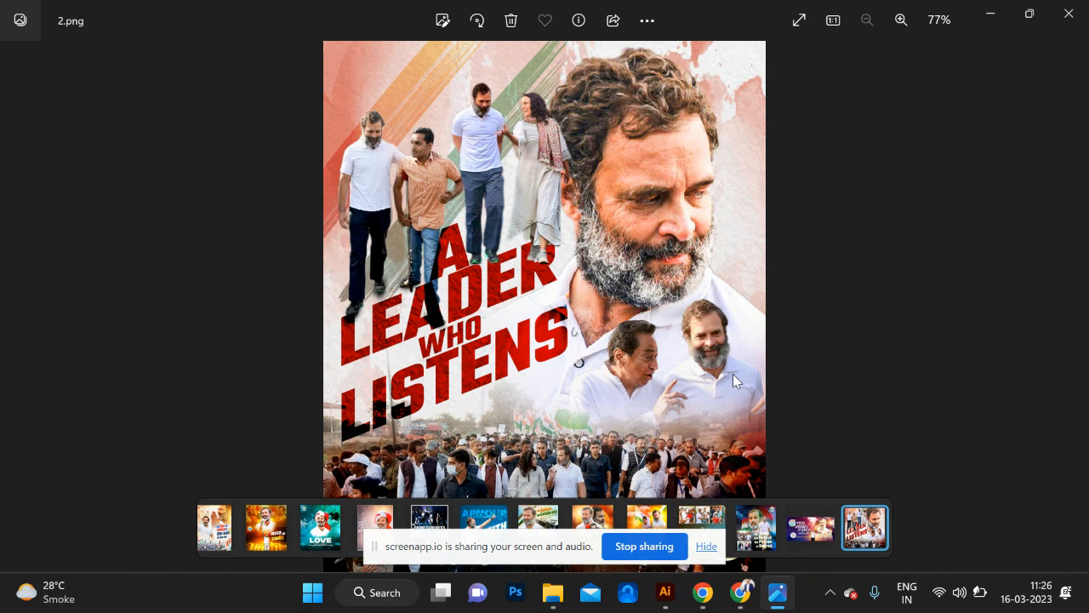
click(1064, 12)
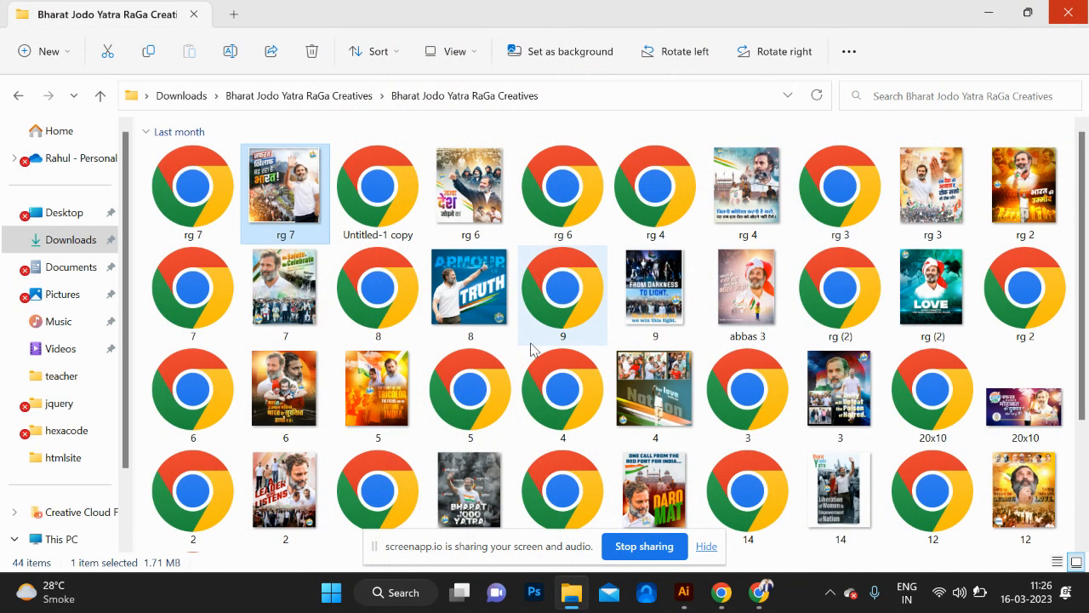
- Check the Pictures folder and return to the "collage design" image results in Chrome
click(61, 298)
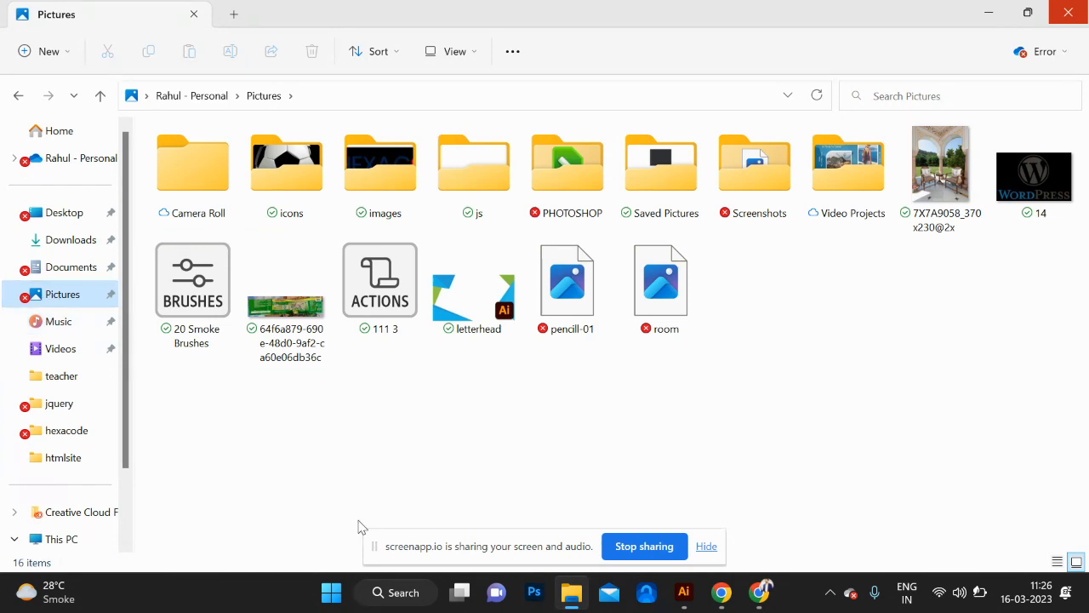
mouse_move(760, 593)
click(775, 536)
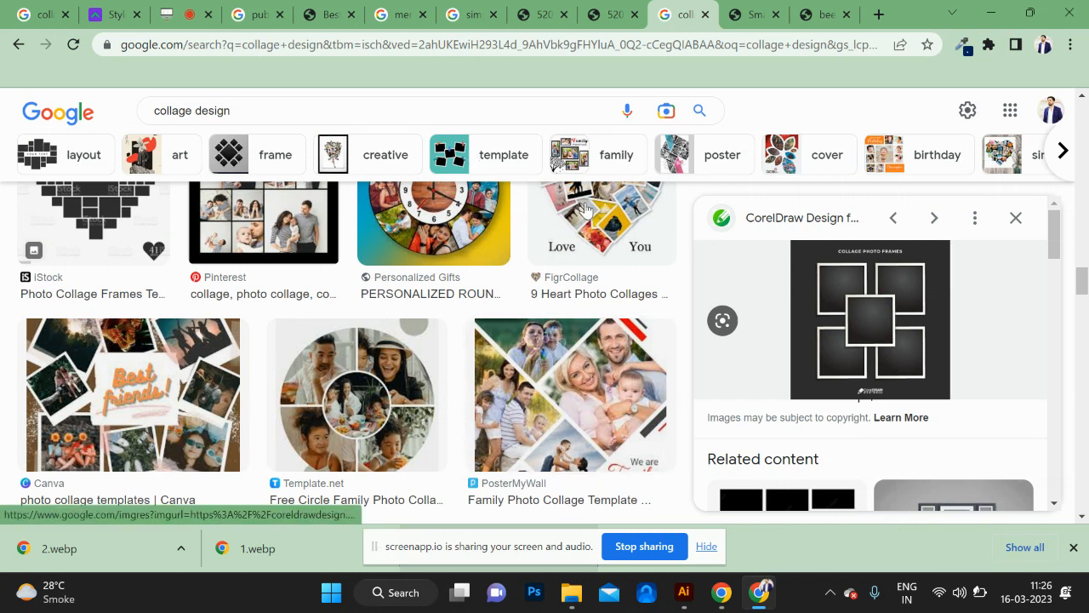
scroll(561, 272, down, 1)
scroll(534, 338, up, 3)
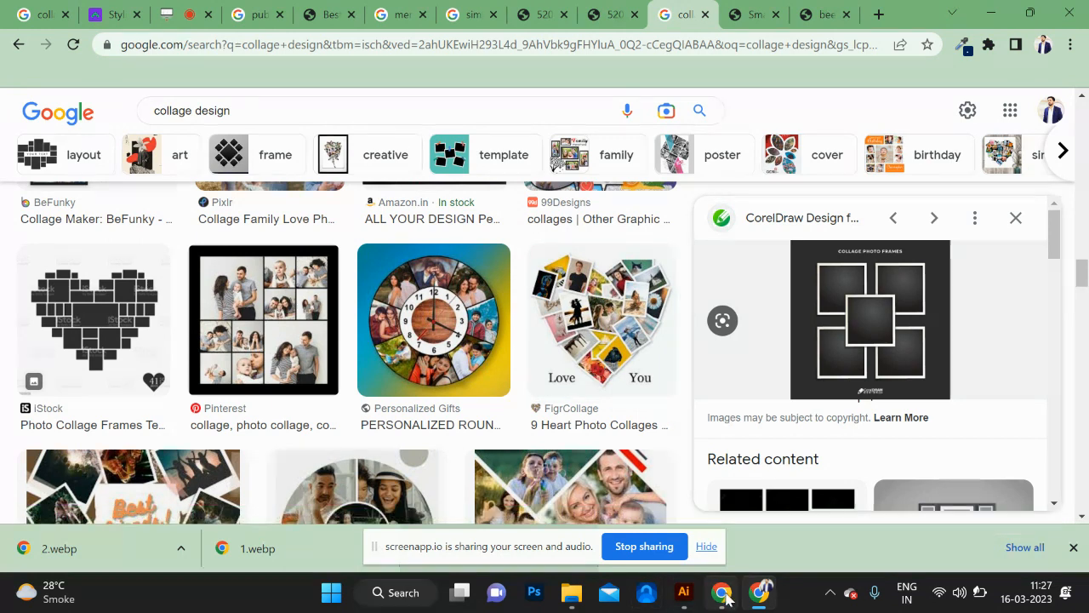
- Switch to Illustrator with the Untitled-2 document showing the PUBG phone composition
mouse_move(689, 600)
click(685, 523)
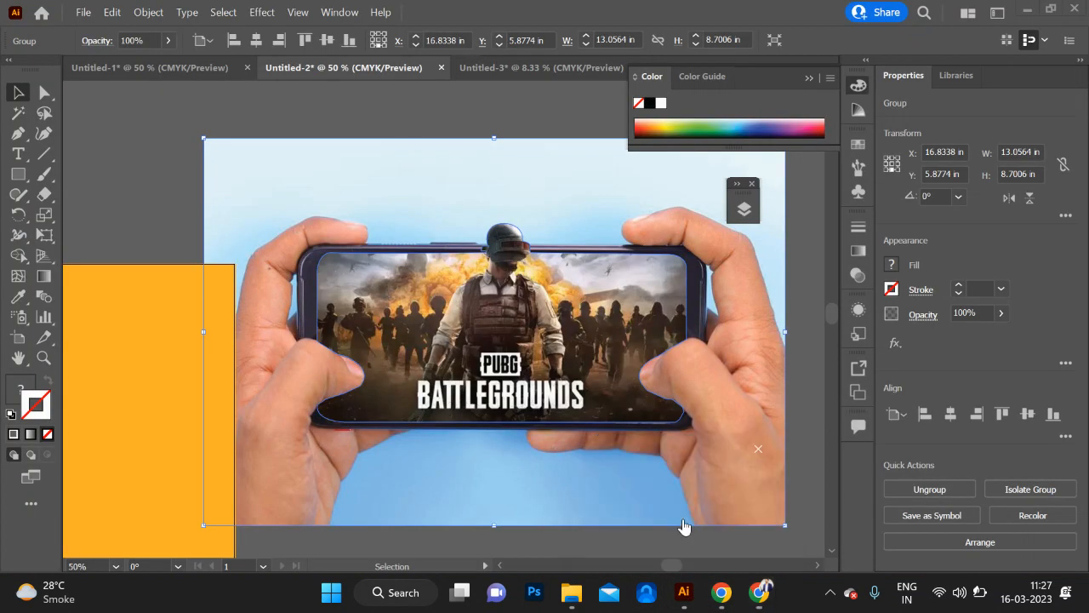